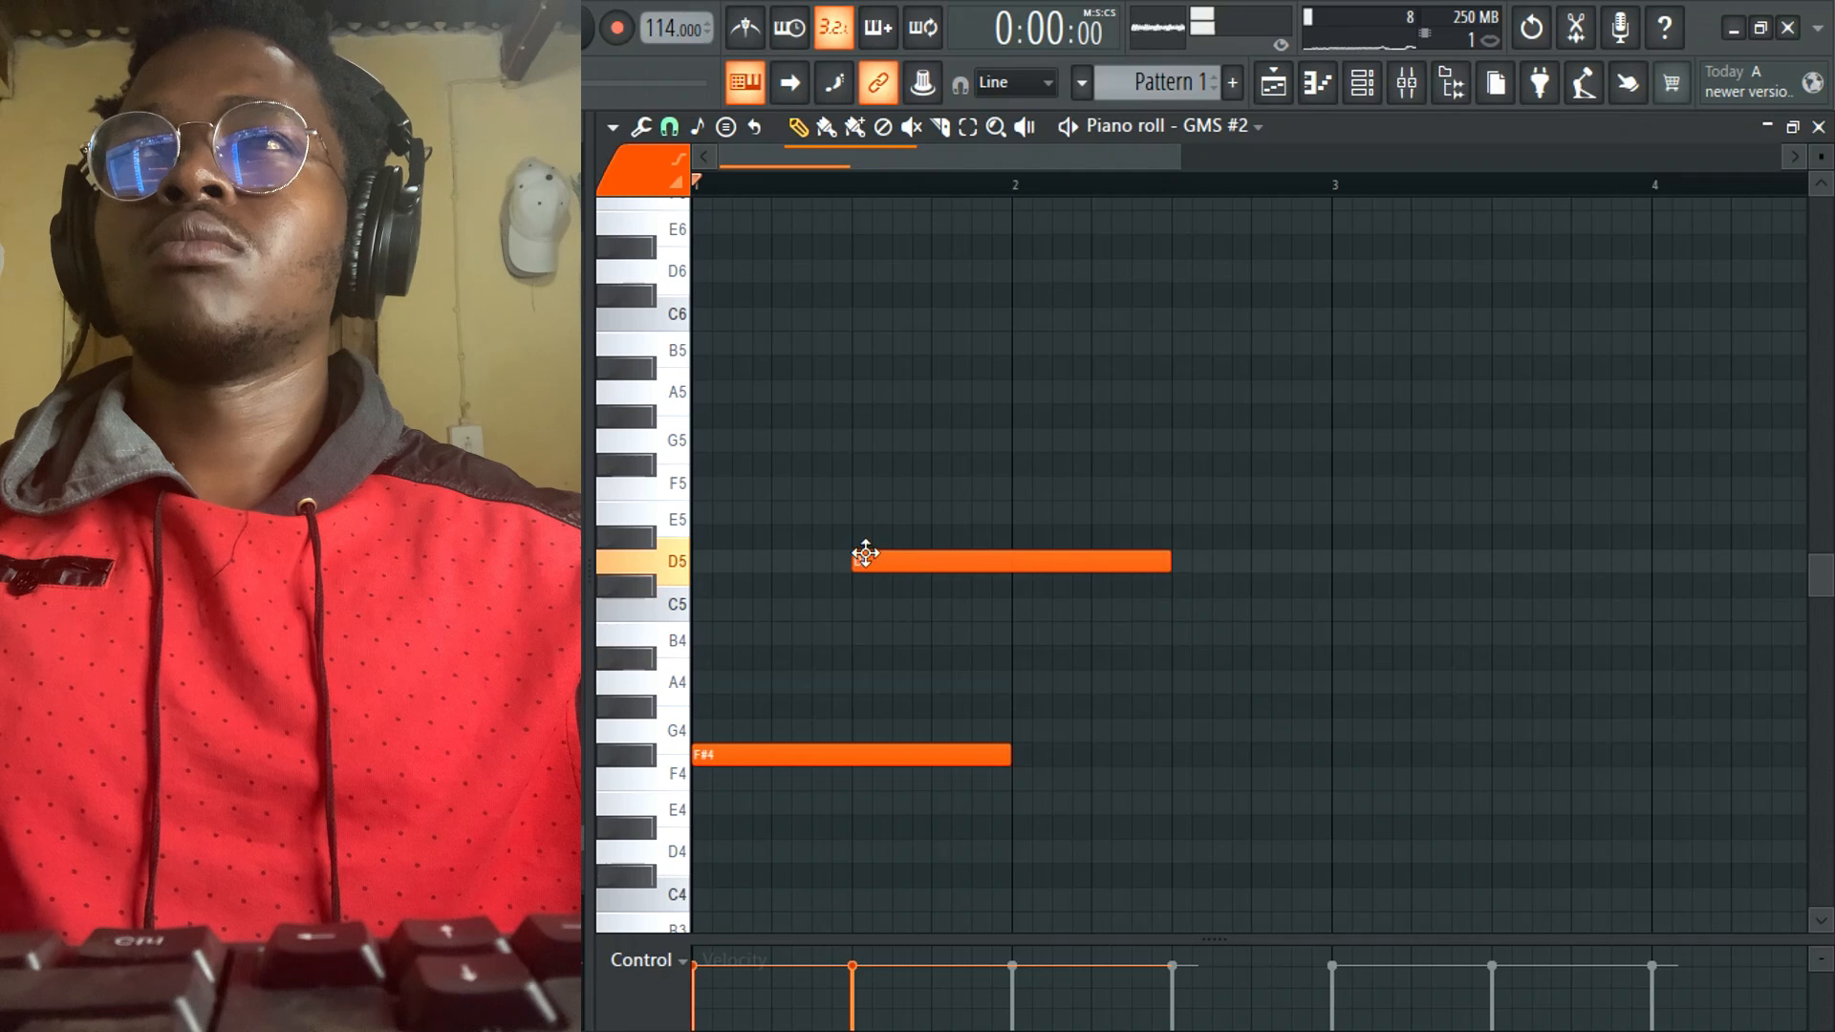
- Arrange the GMS #2 melody so a half-bar D5 starts at bar 2, followed directly by a half-bar C#5
key(space)
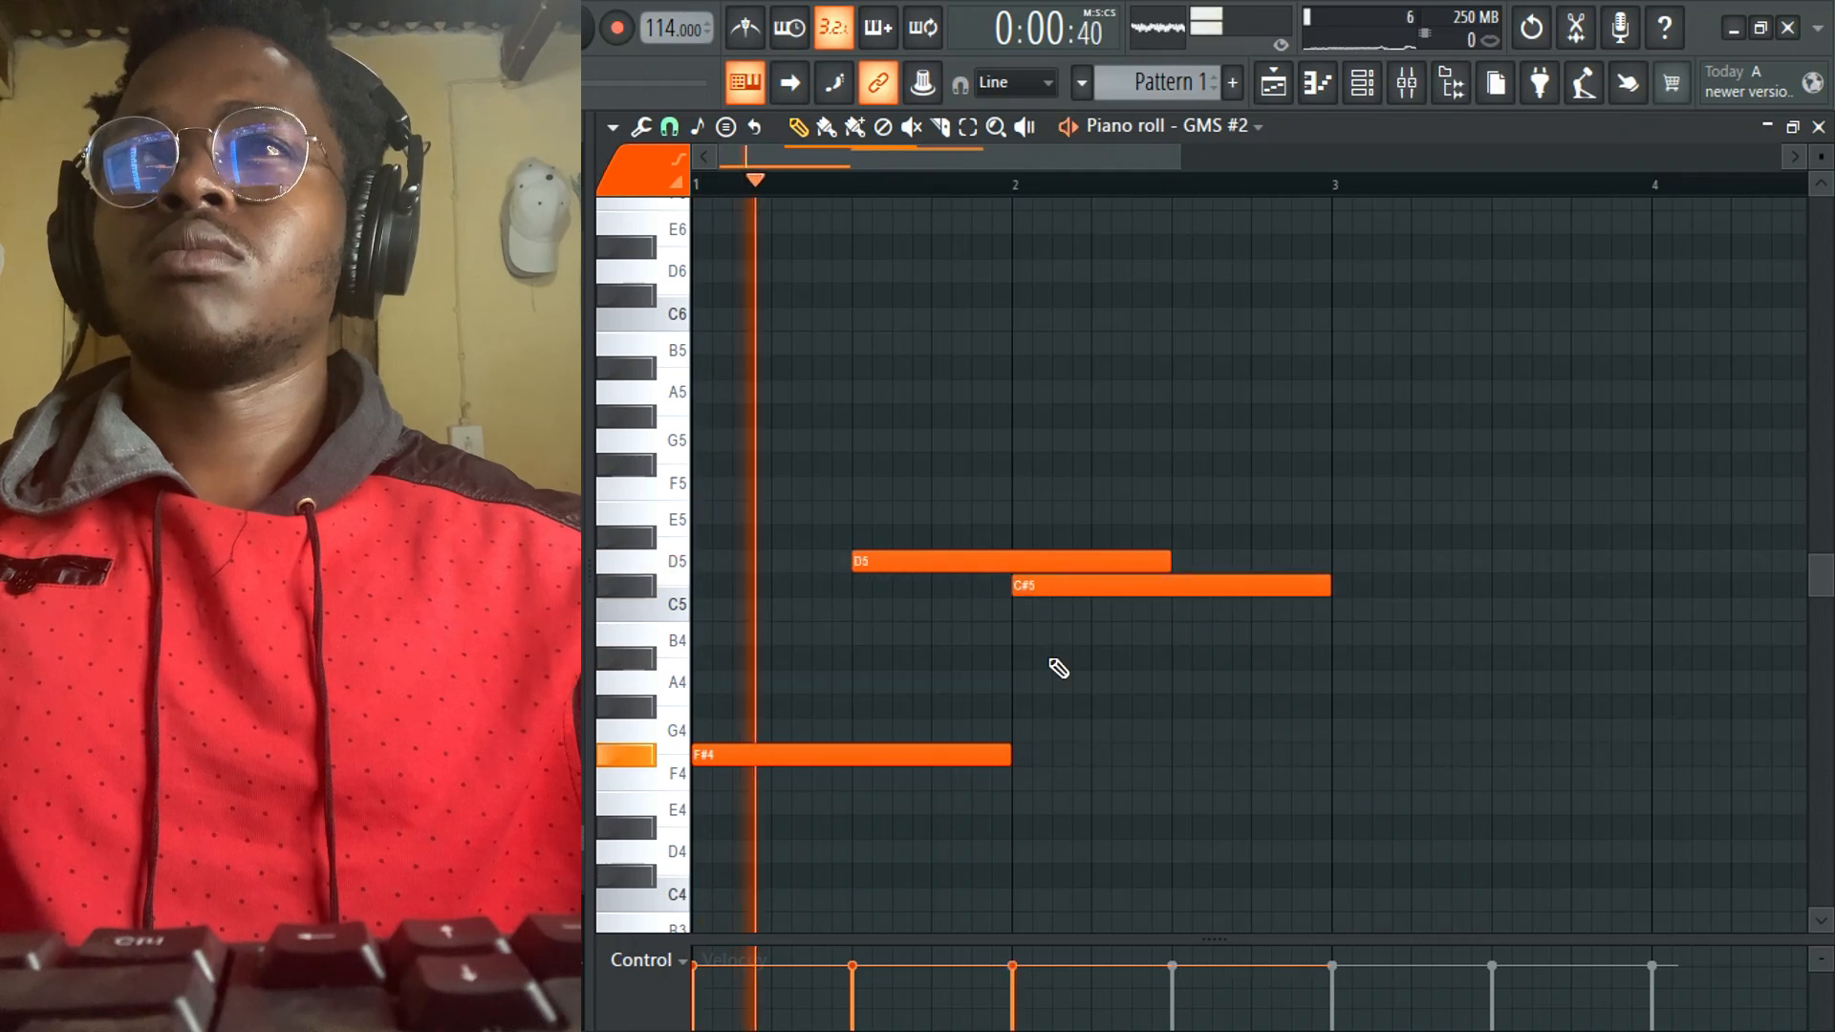
drag(916, 562, 1257, 599)
right_click(1229, 667)
click(1229, 669)
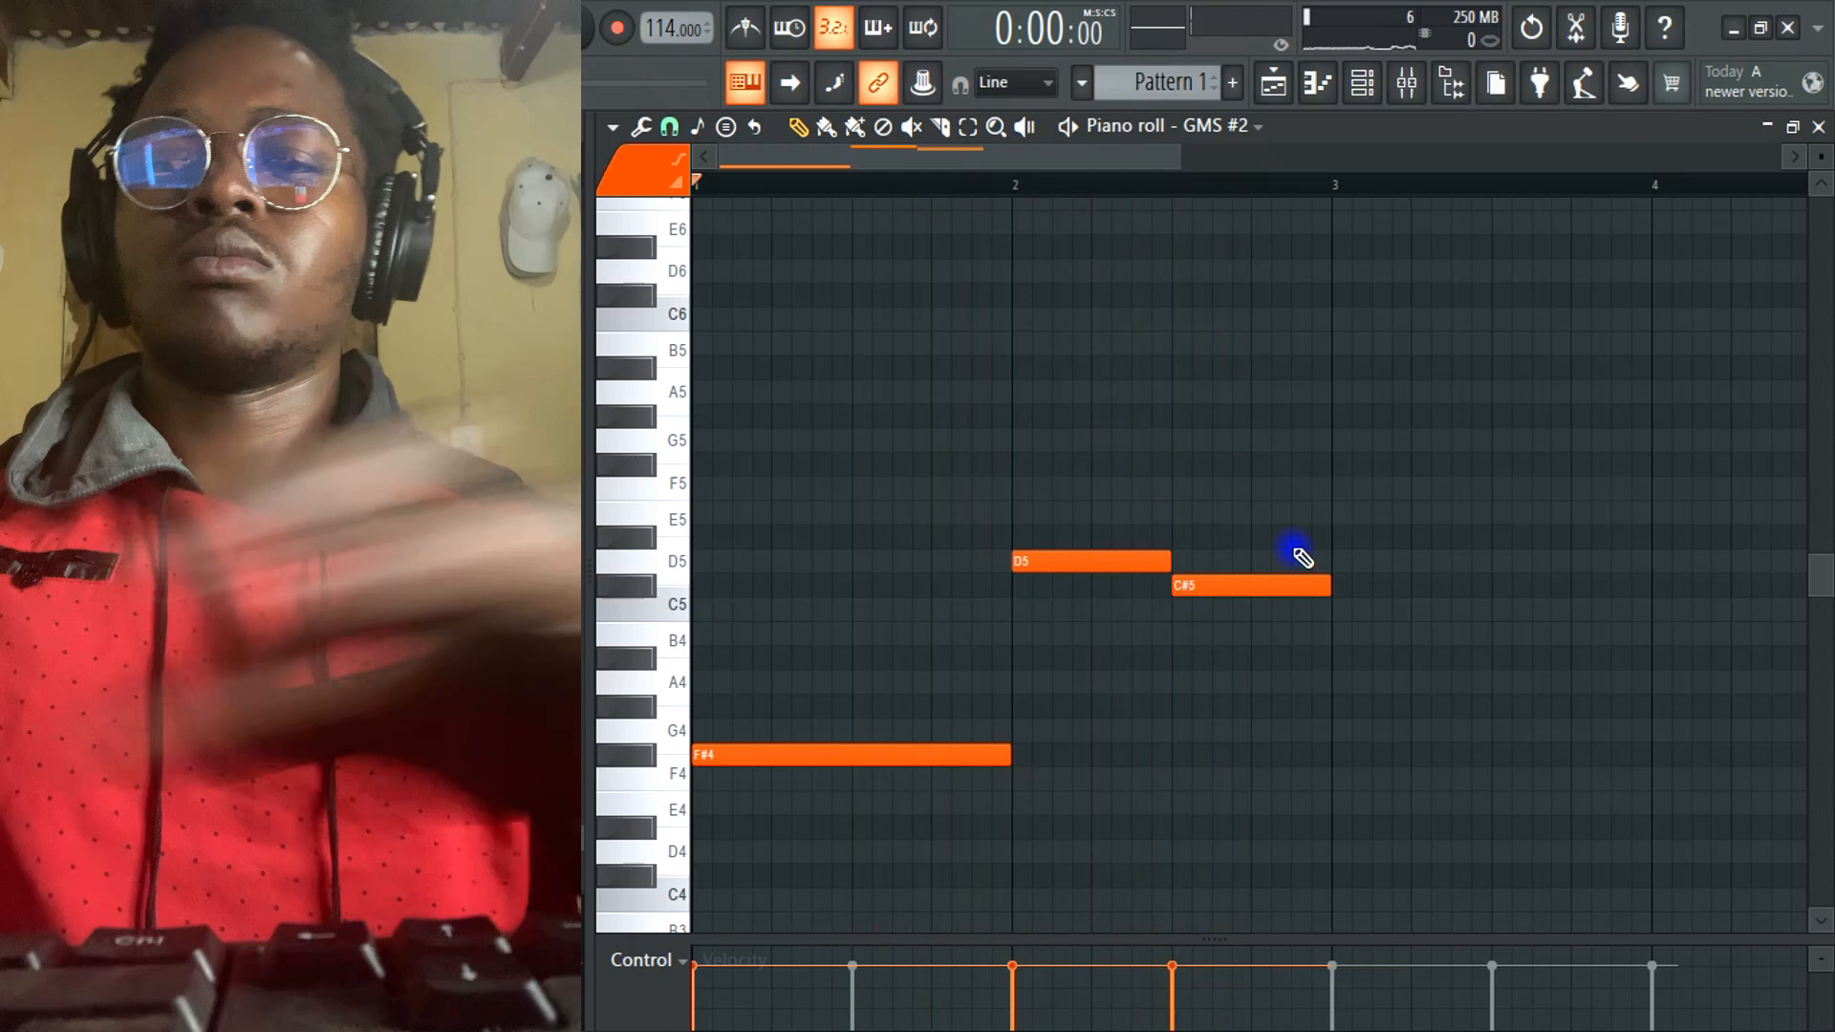
- Duplicate the whole two-bar GMS #2 phrase into bars 3 and 4, play it back, and close the piano roll
key(ctrl+a)
key(ctrl+b)
key(ctrl+d)
key(space)
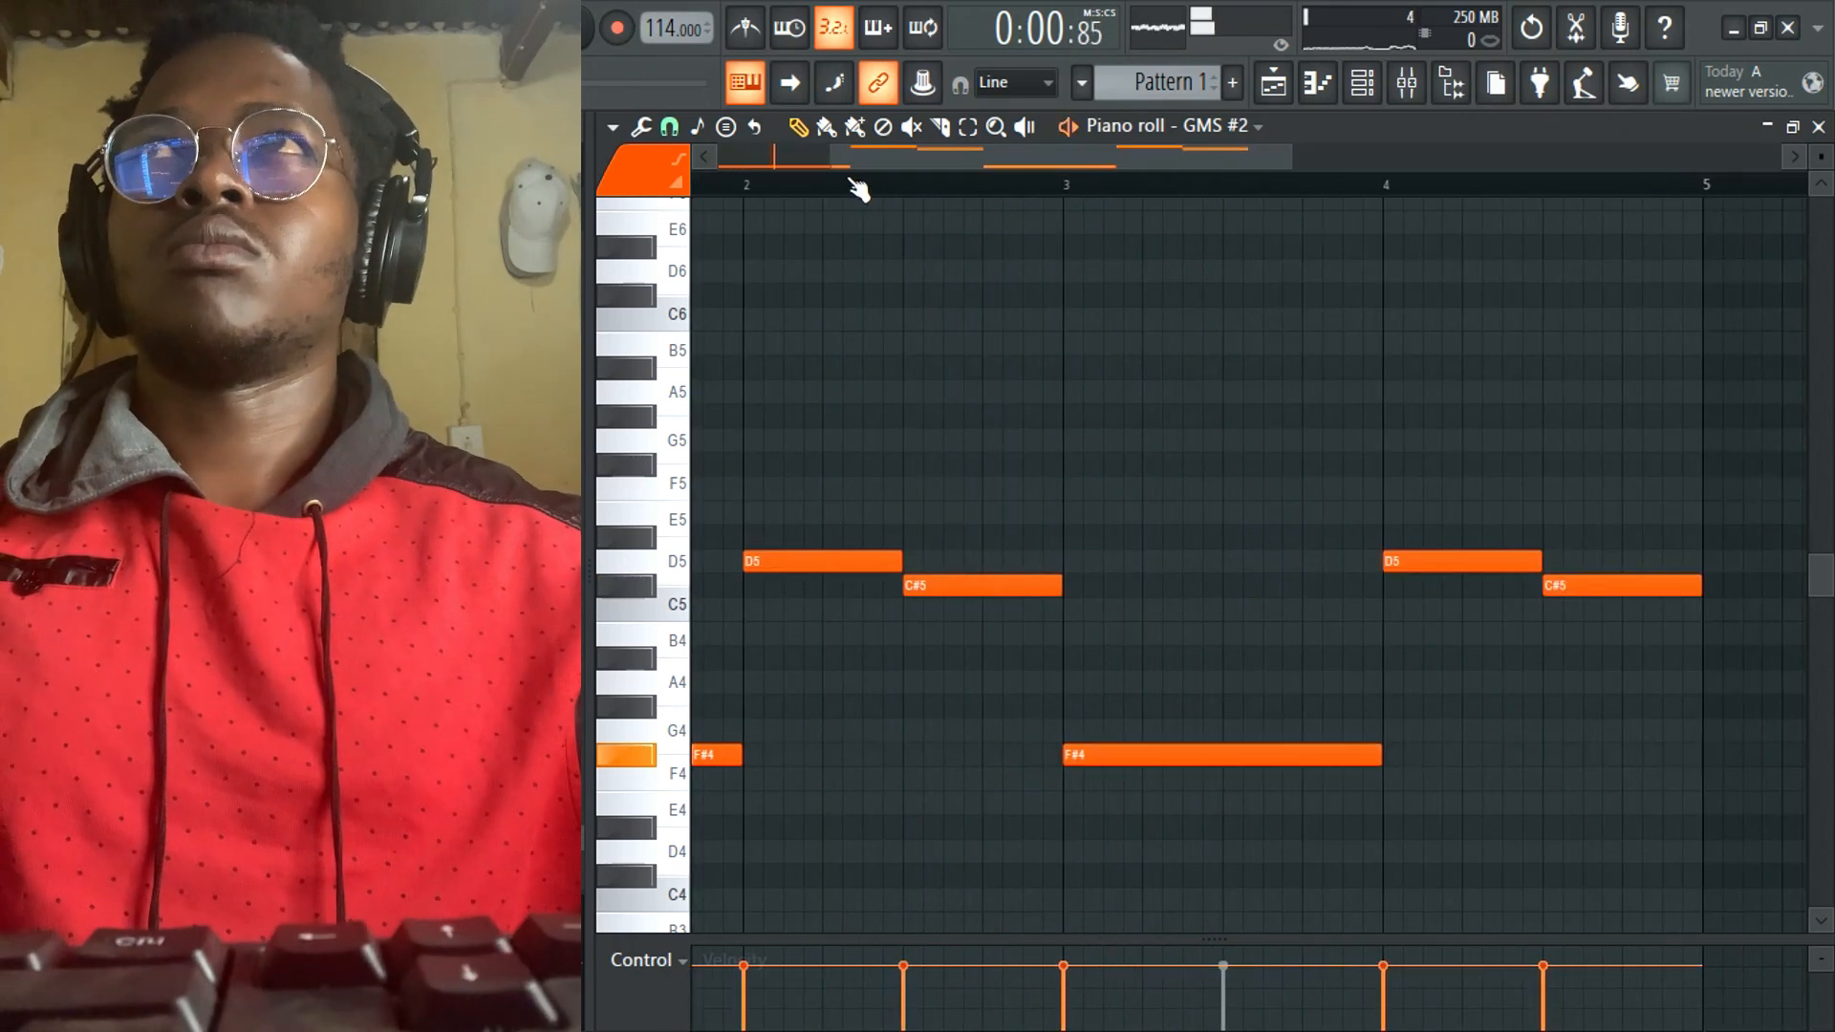
drag(833, 158, 719, 158)
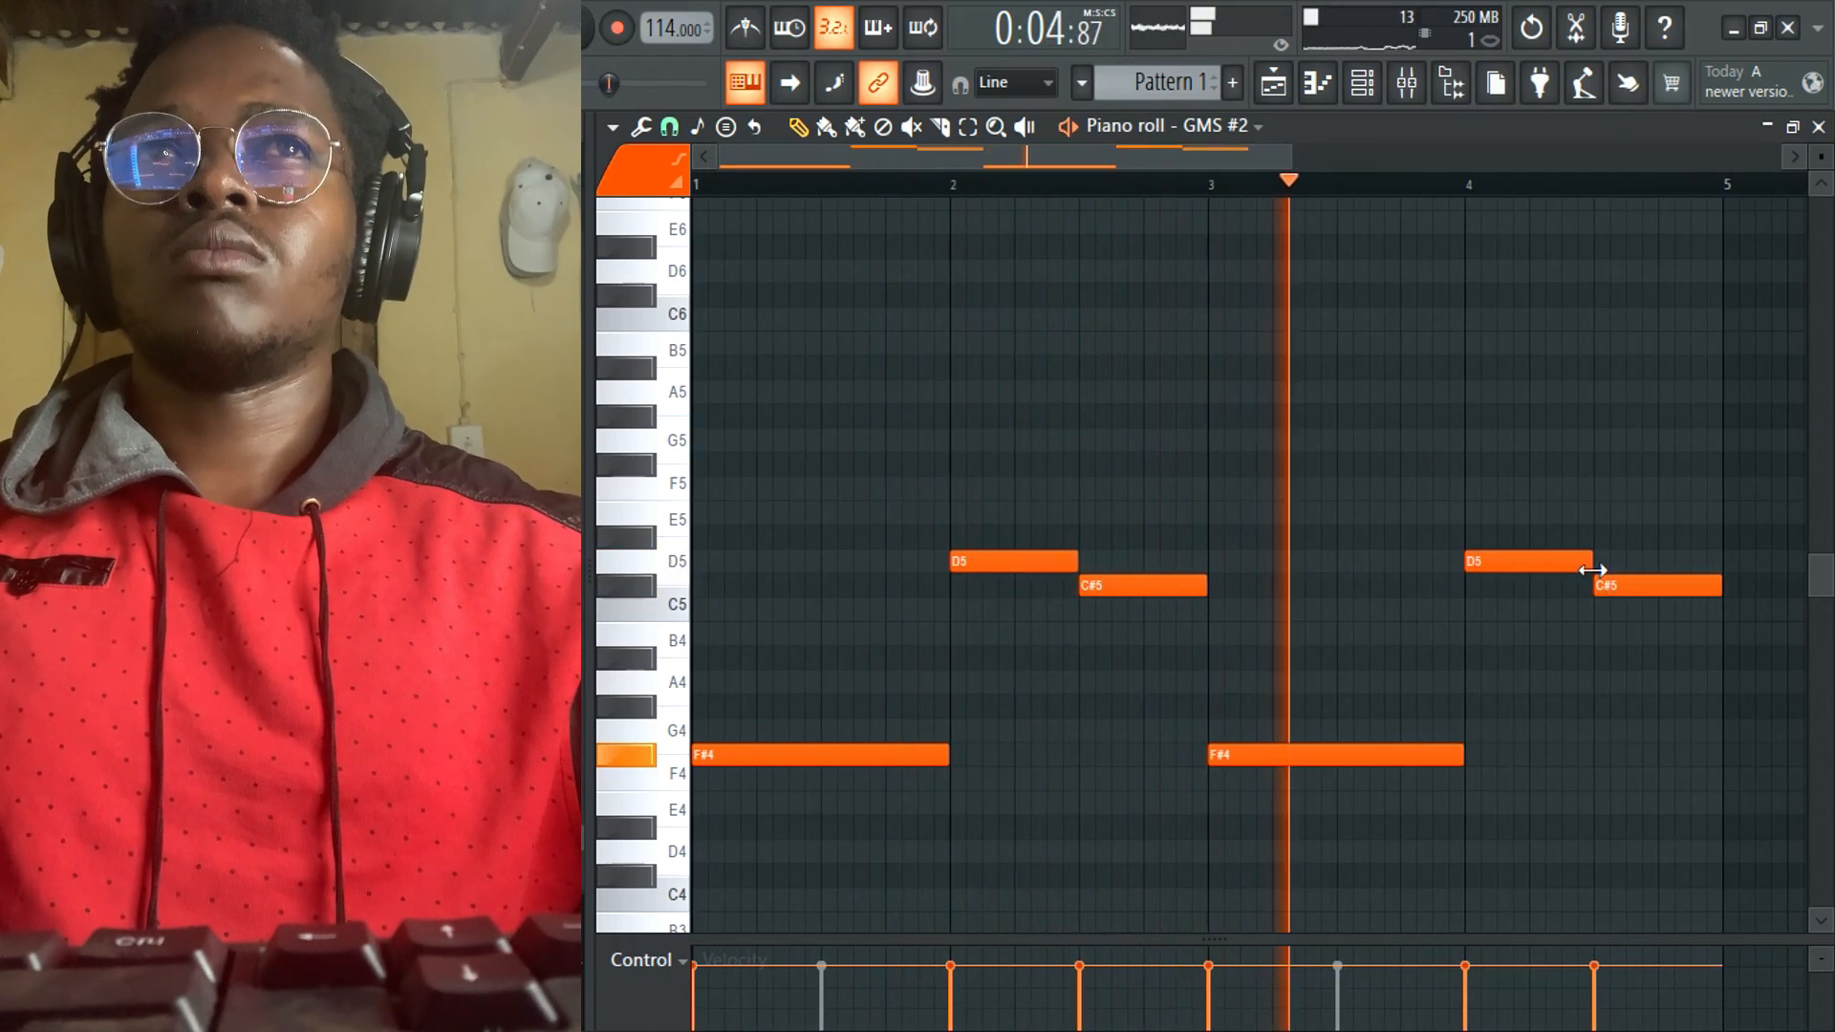
click(1818, 127)
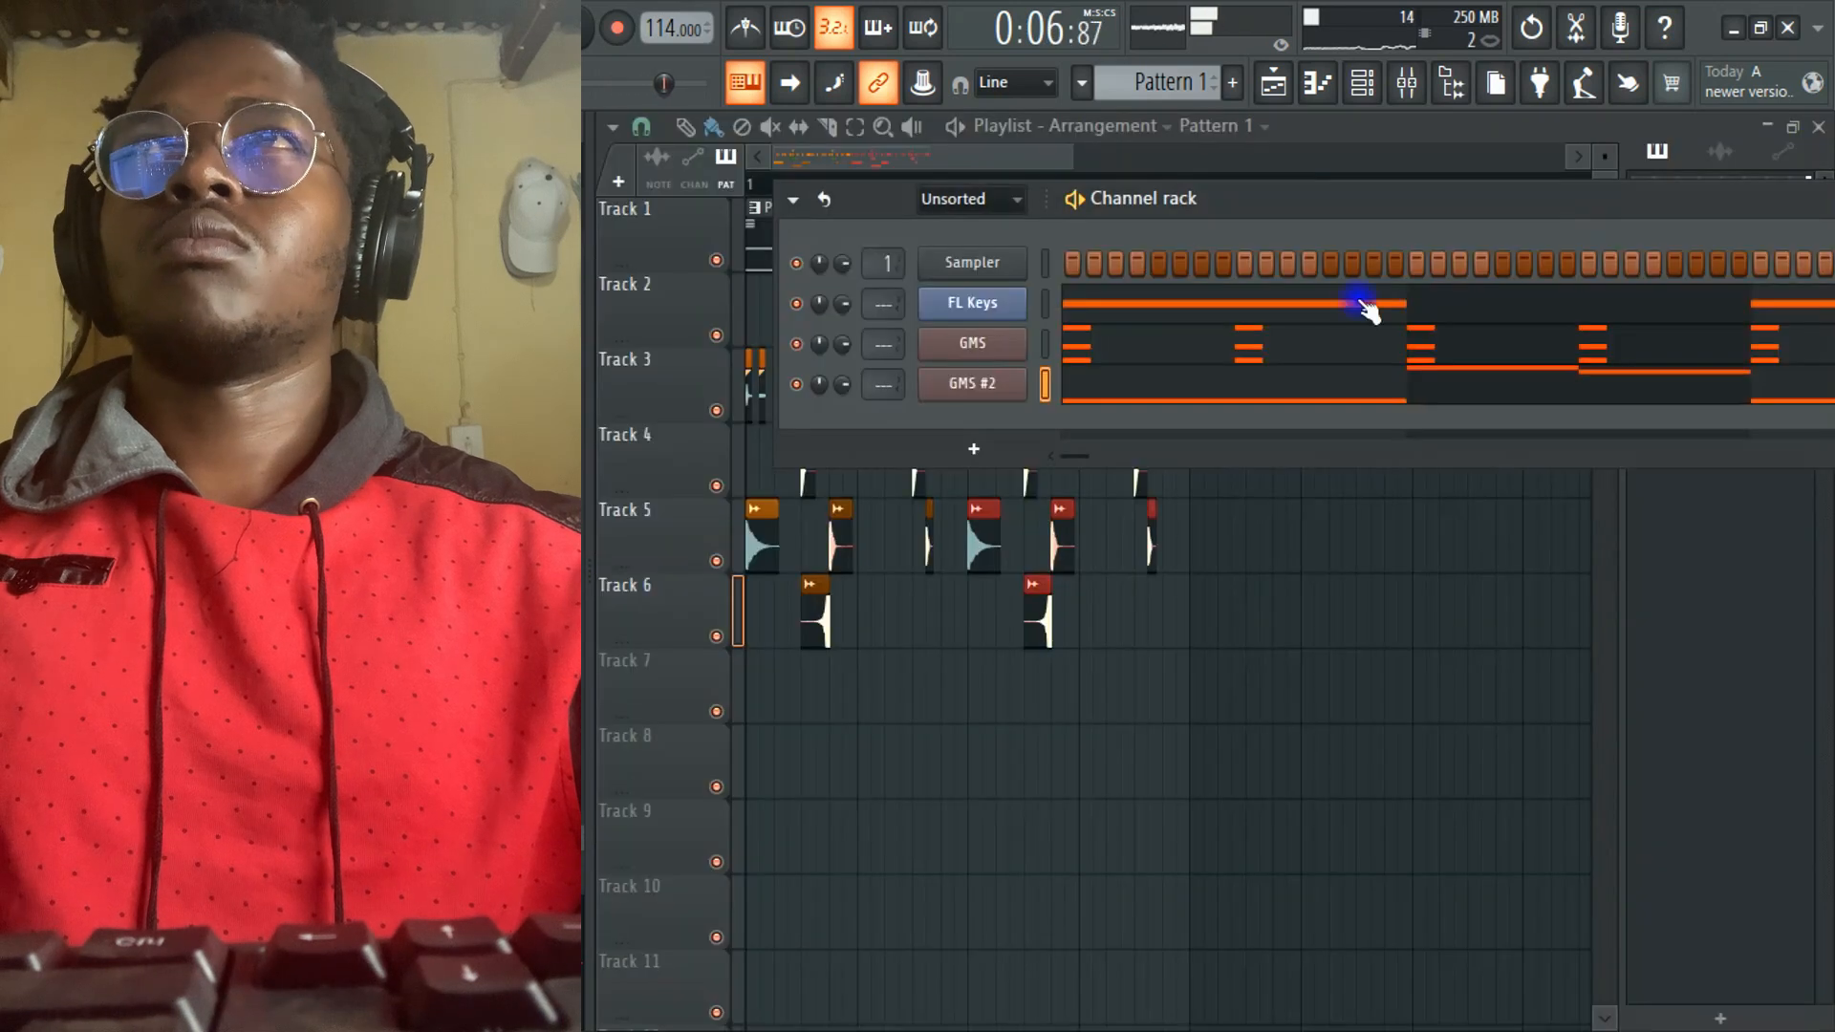
- Insert another GMS synth channel and load the Drill Atack LS preset from its Synths bank
right_click(968, 354)
click(1070, 632)
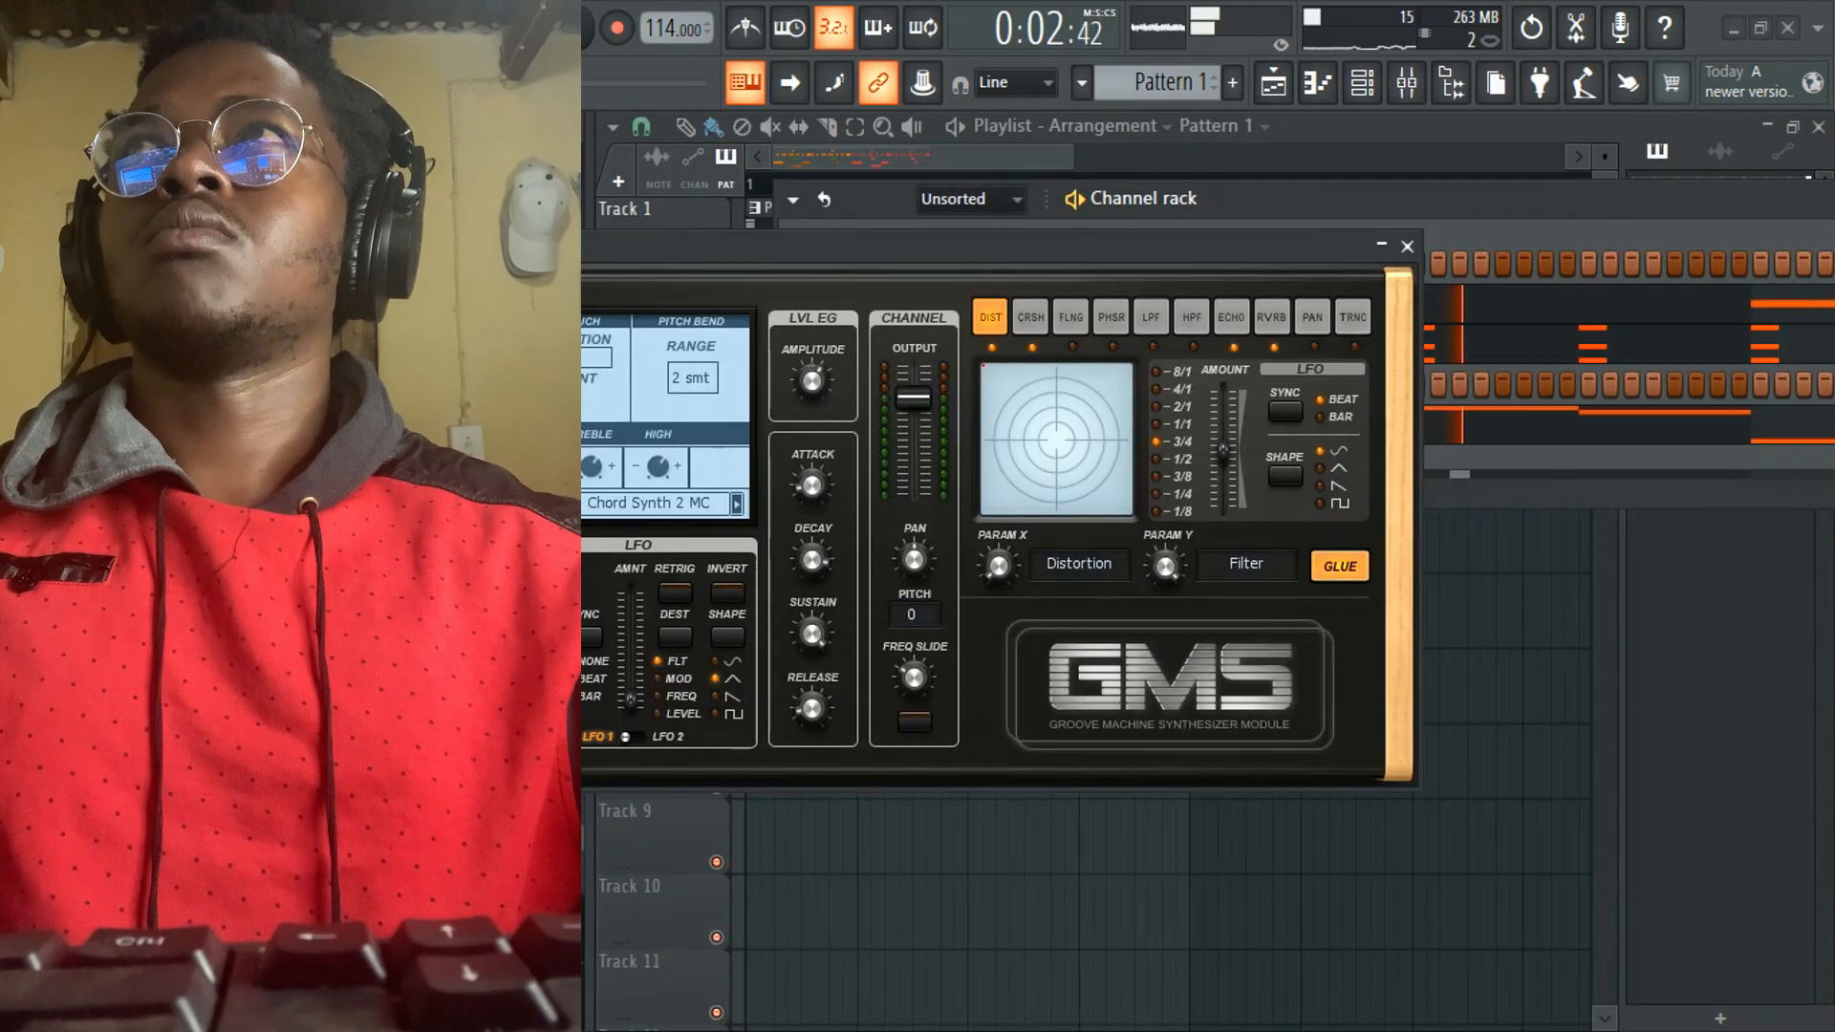
click(647, 503)
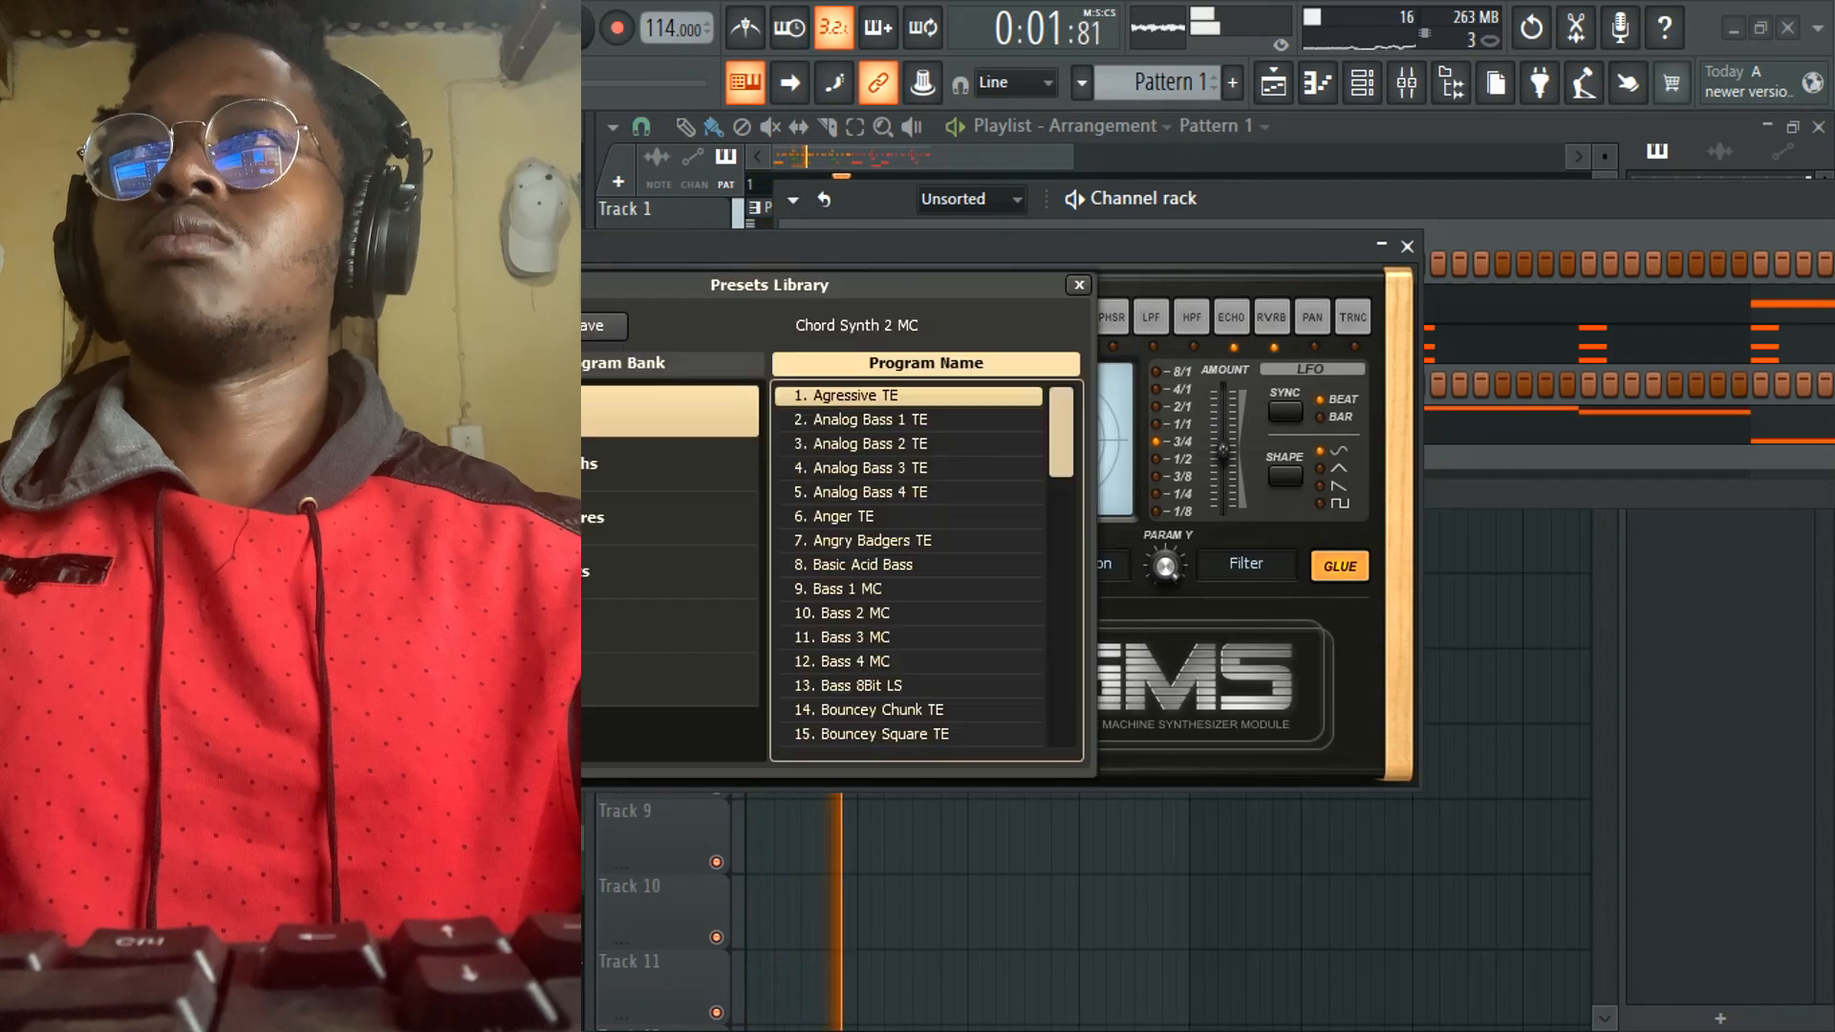
click(606, 467)
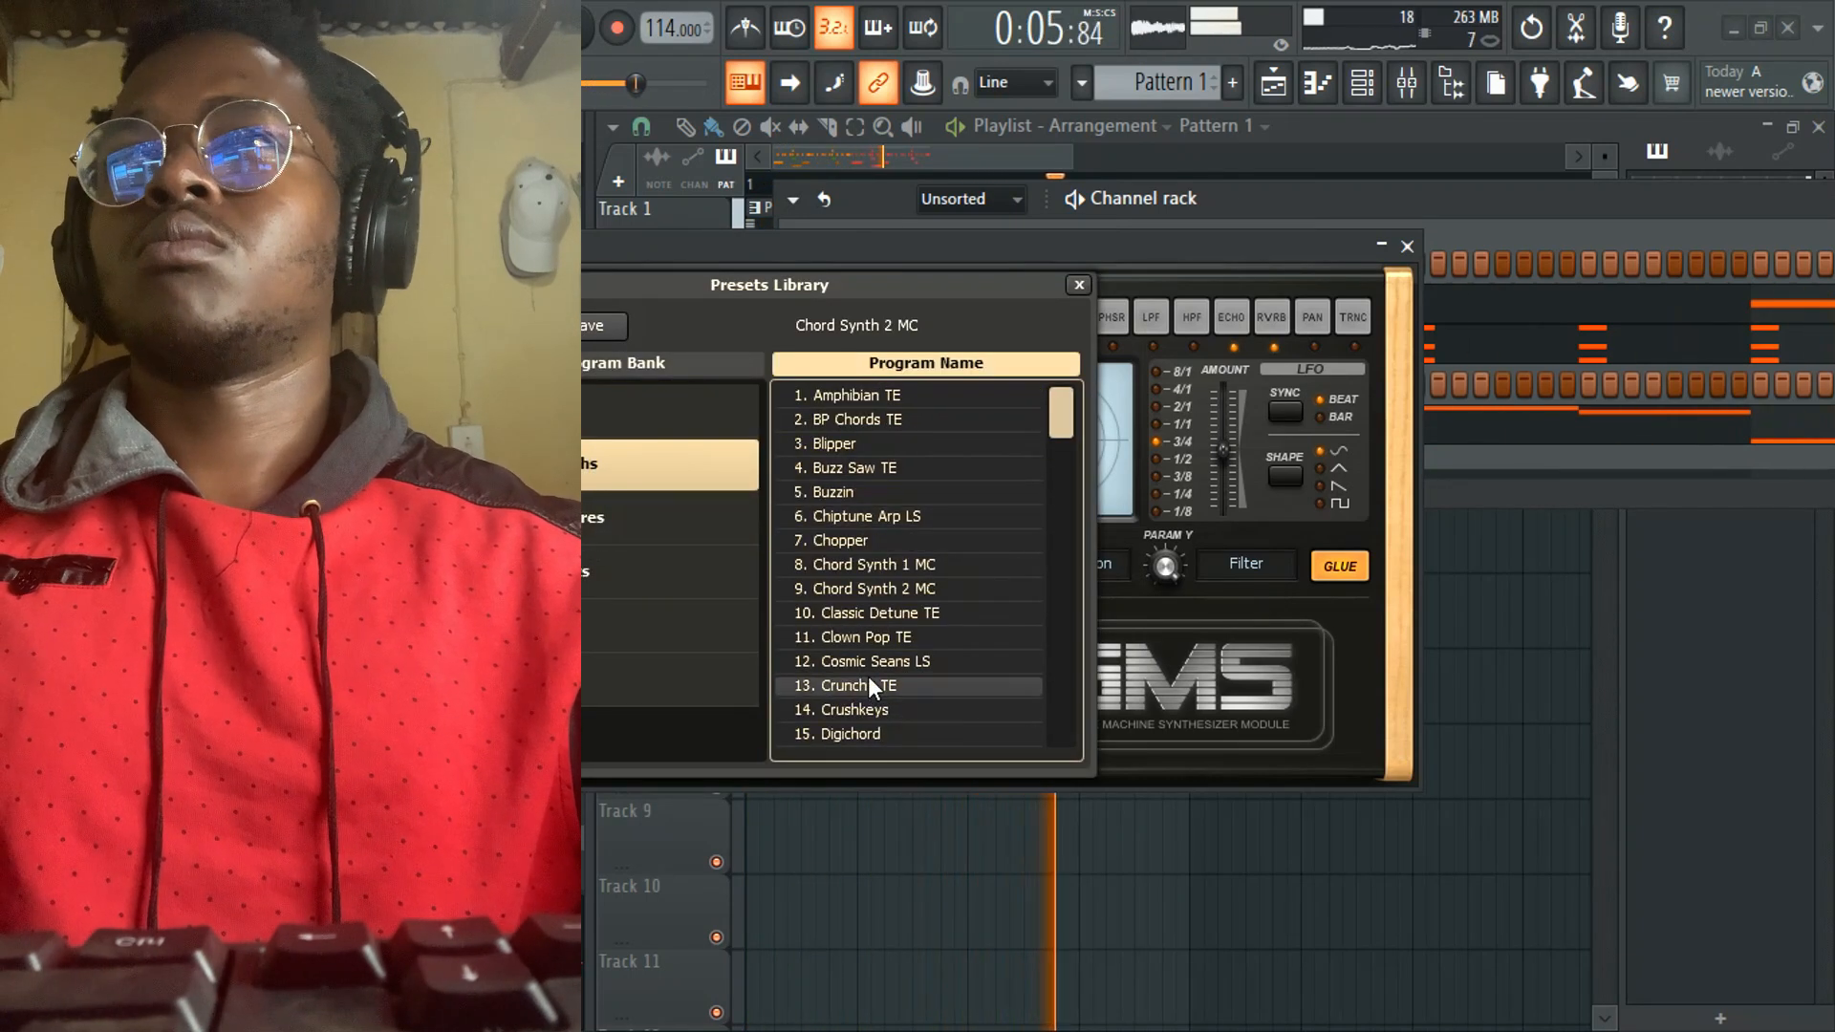
scroll(886, 568, down, 3)
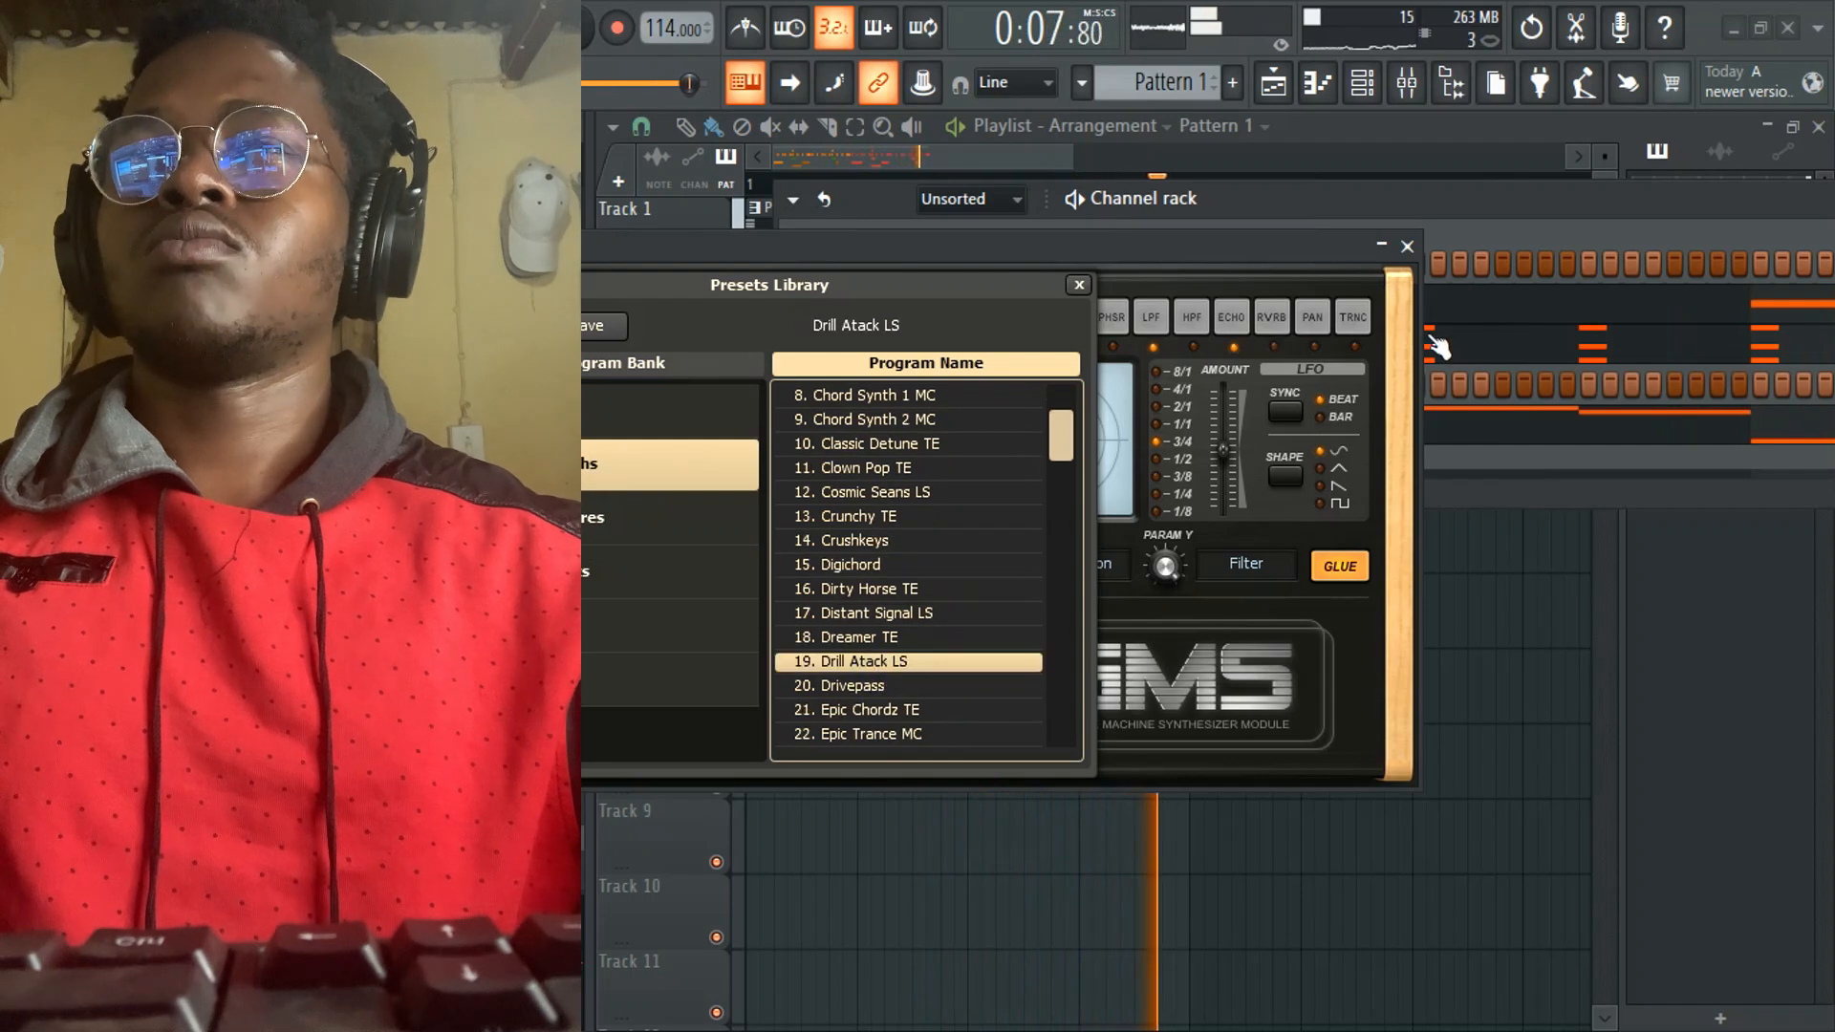
click(1079, 285)
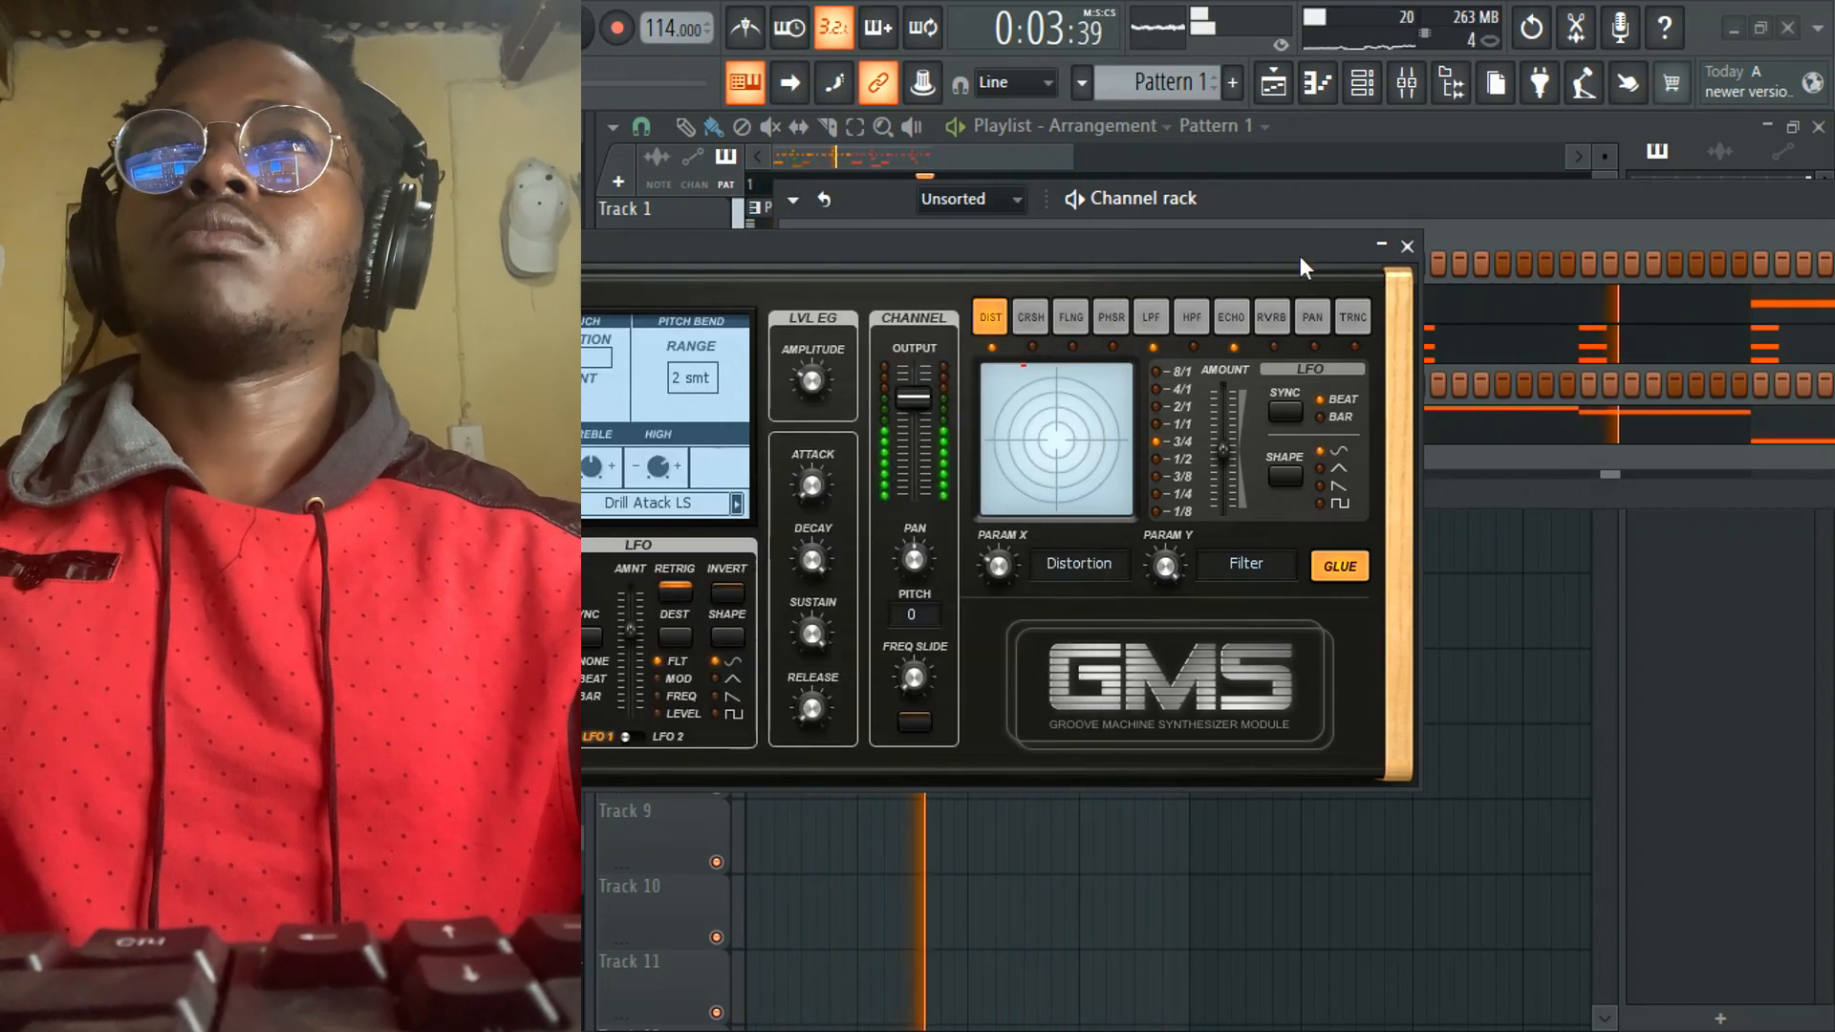
click(1407, 246)
- Add two short F#6 notes to GMS #3 in bar 1, each shortly after one of the ghosted chord stabs
right_click(1003, 392)
click(1066, 386)
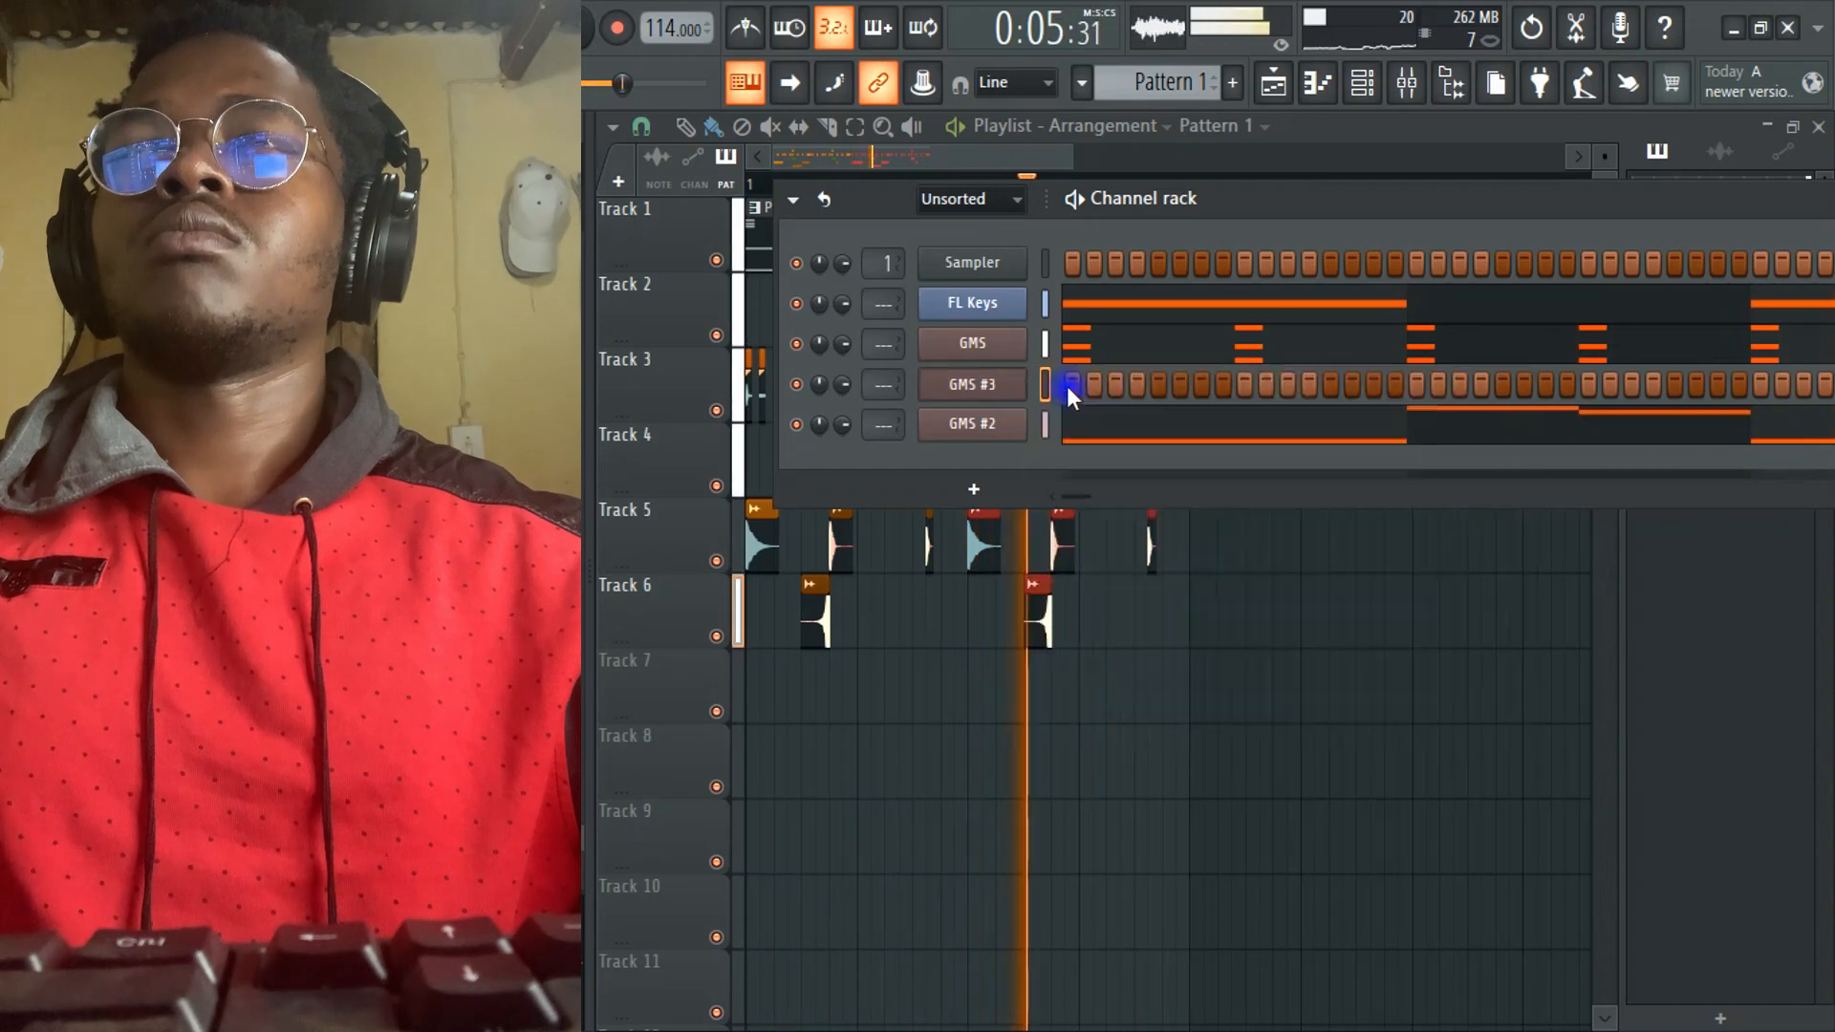
drag(841, 494, 742, 773)
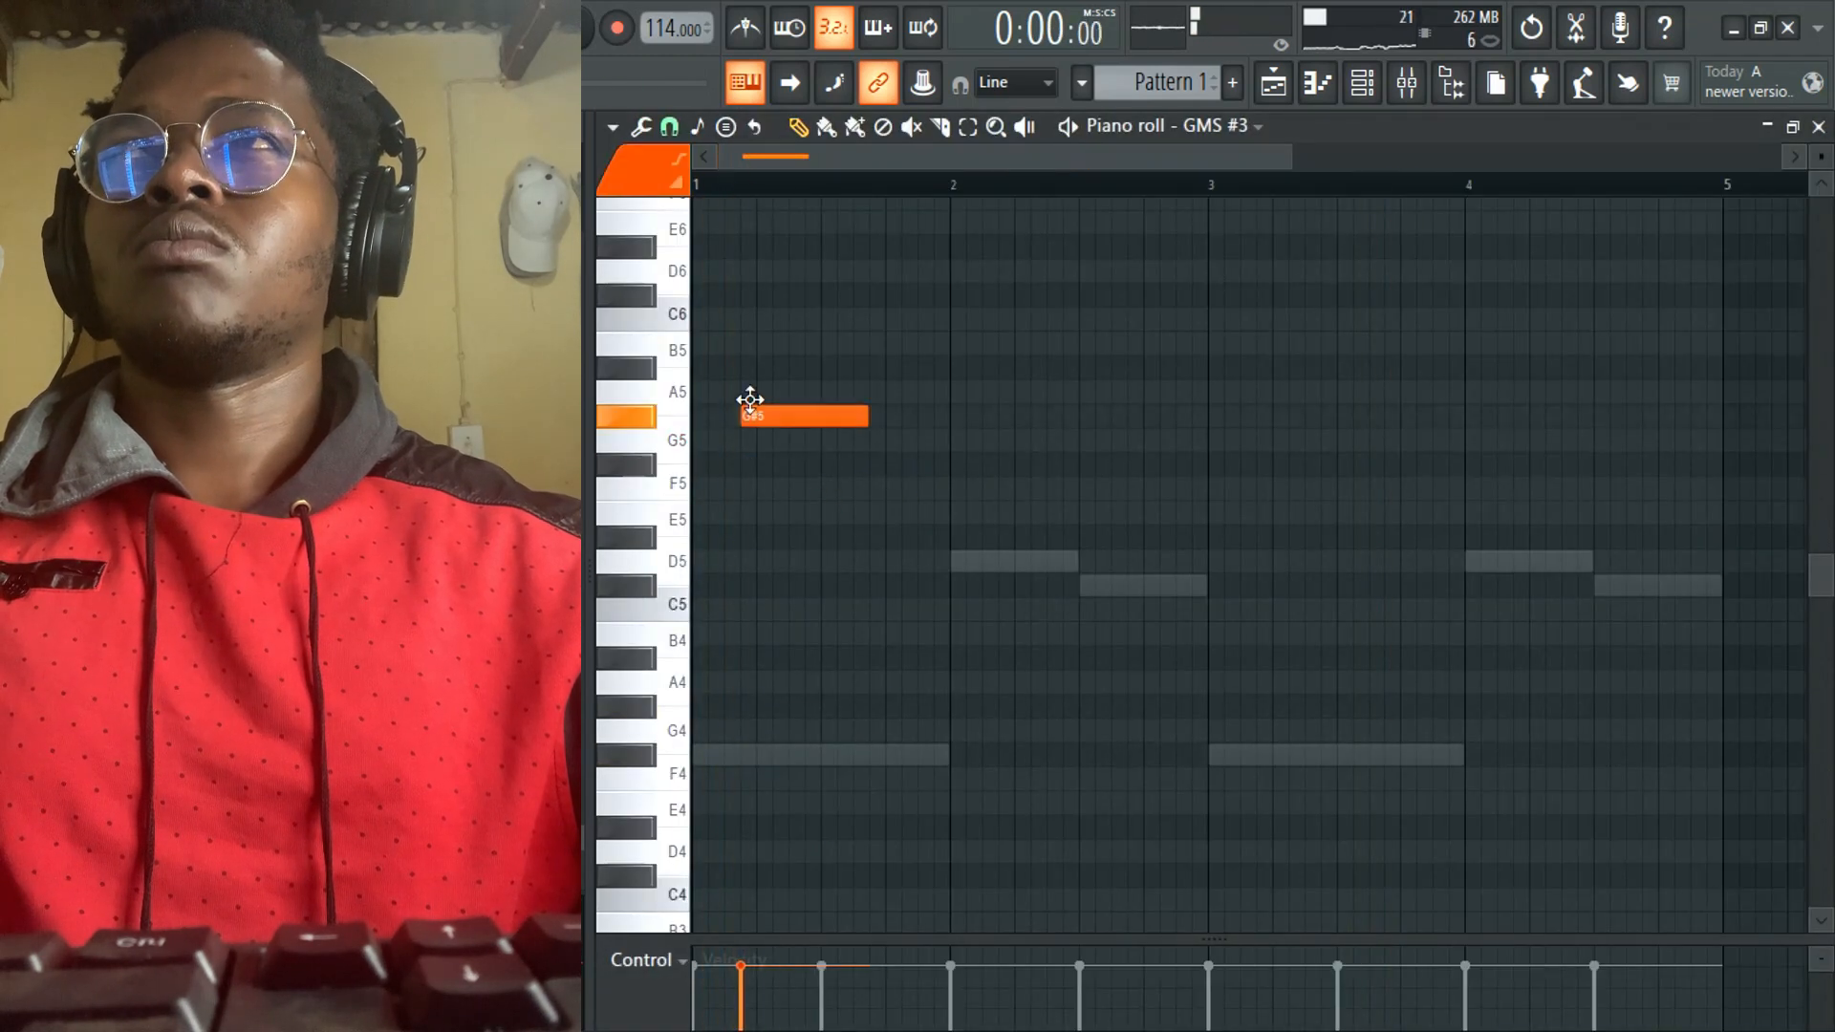
drag(750, 255, 727, 488)
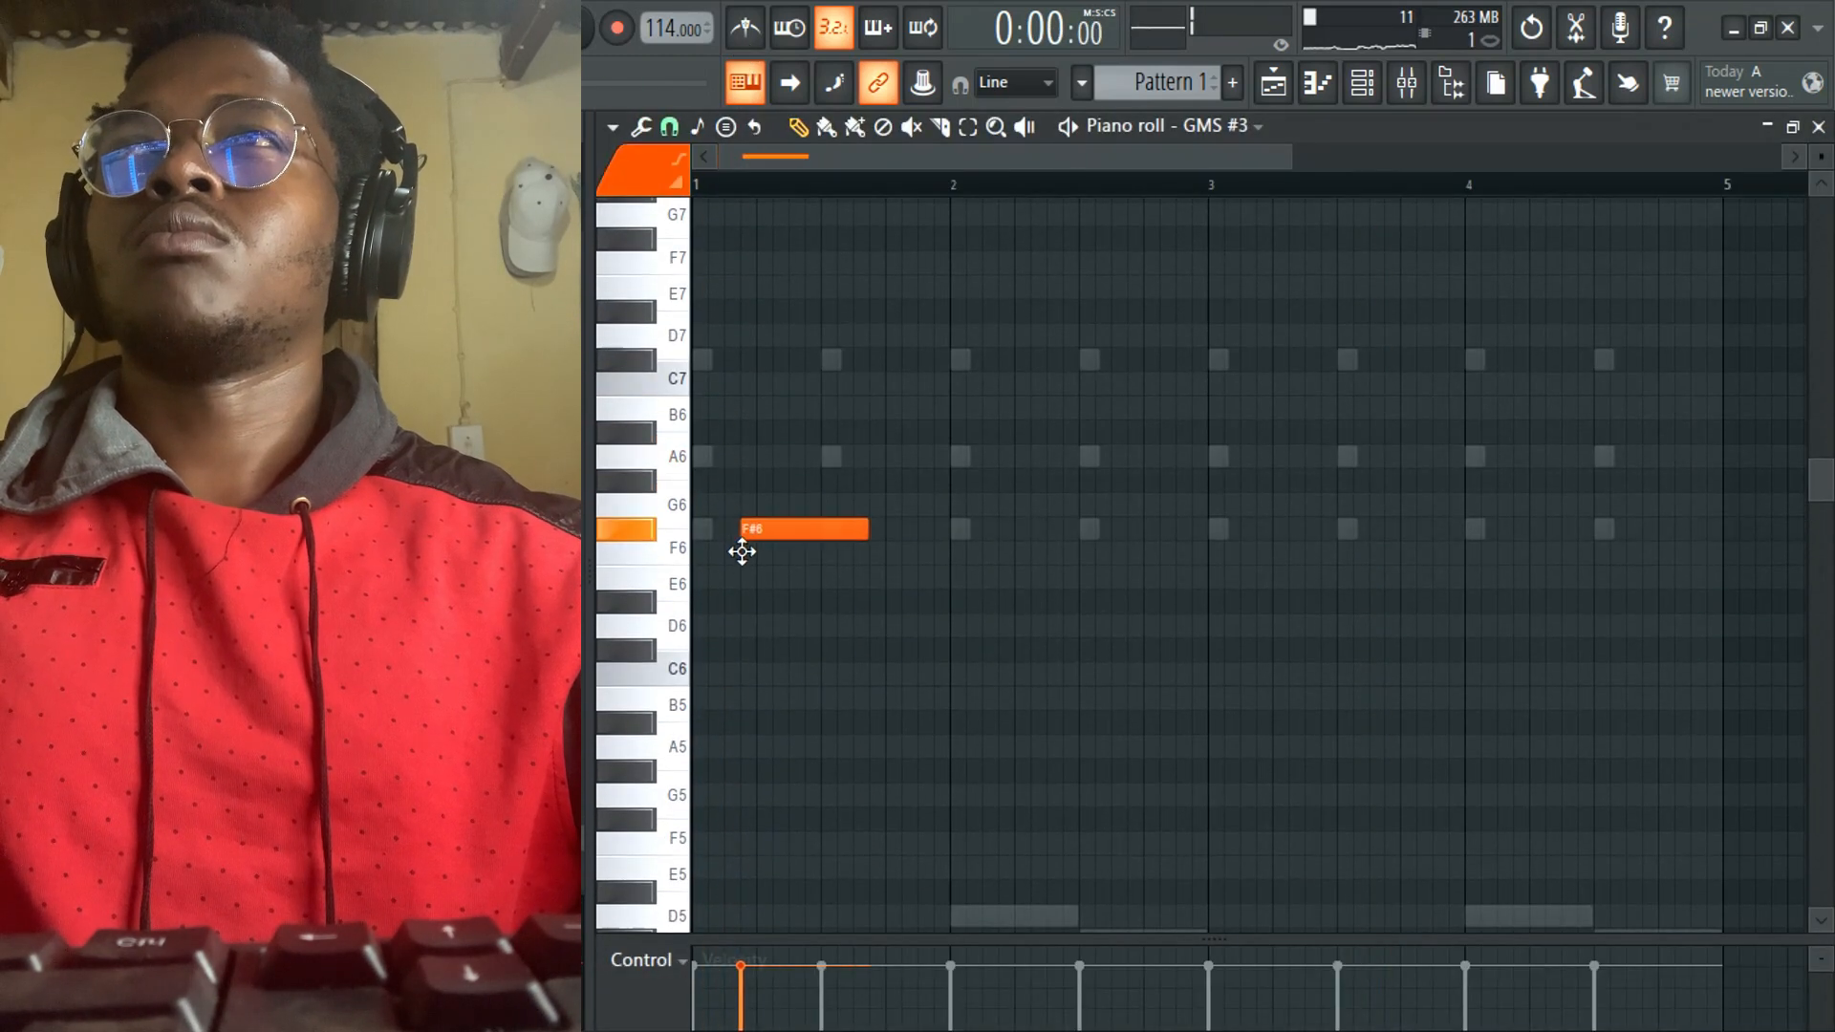
right_click(769, 531)
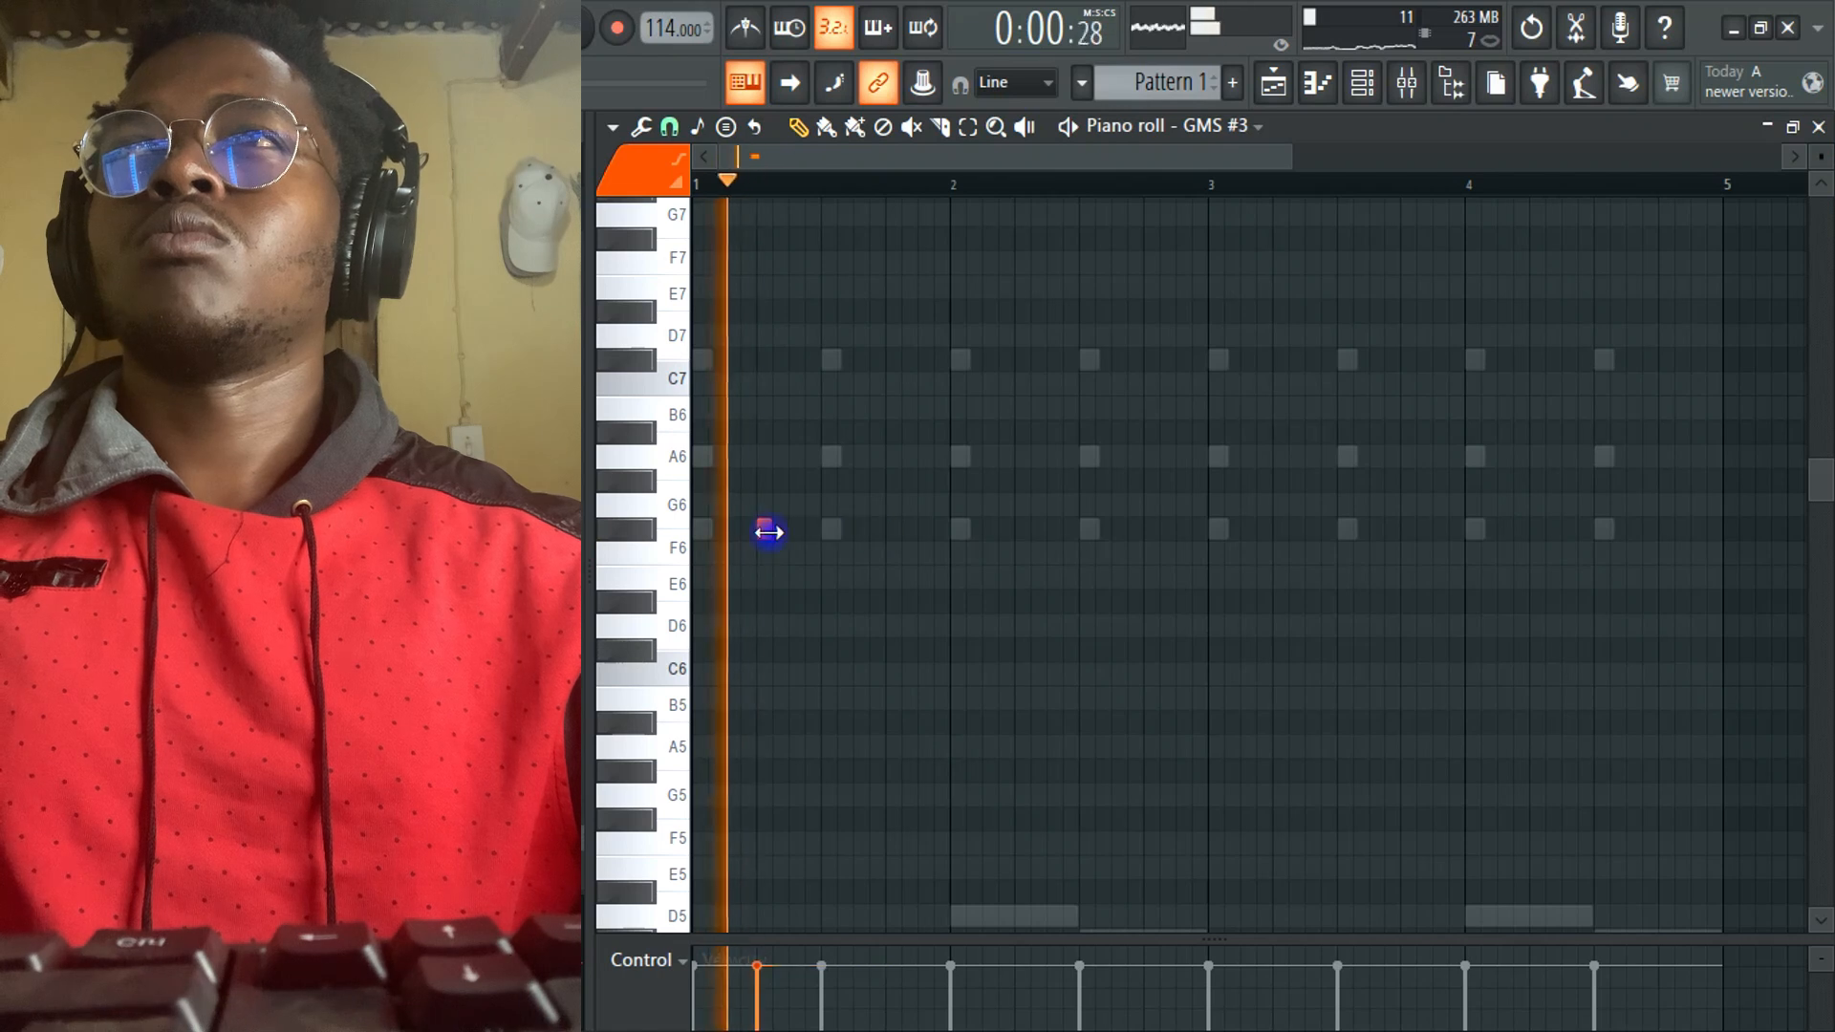
key(space)
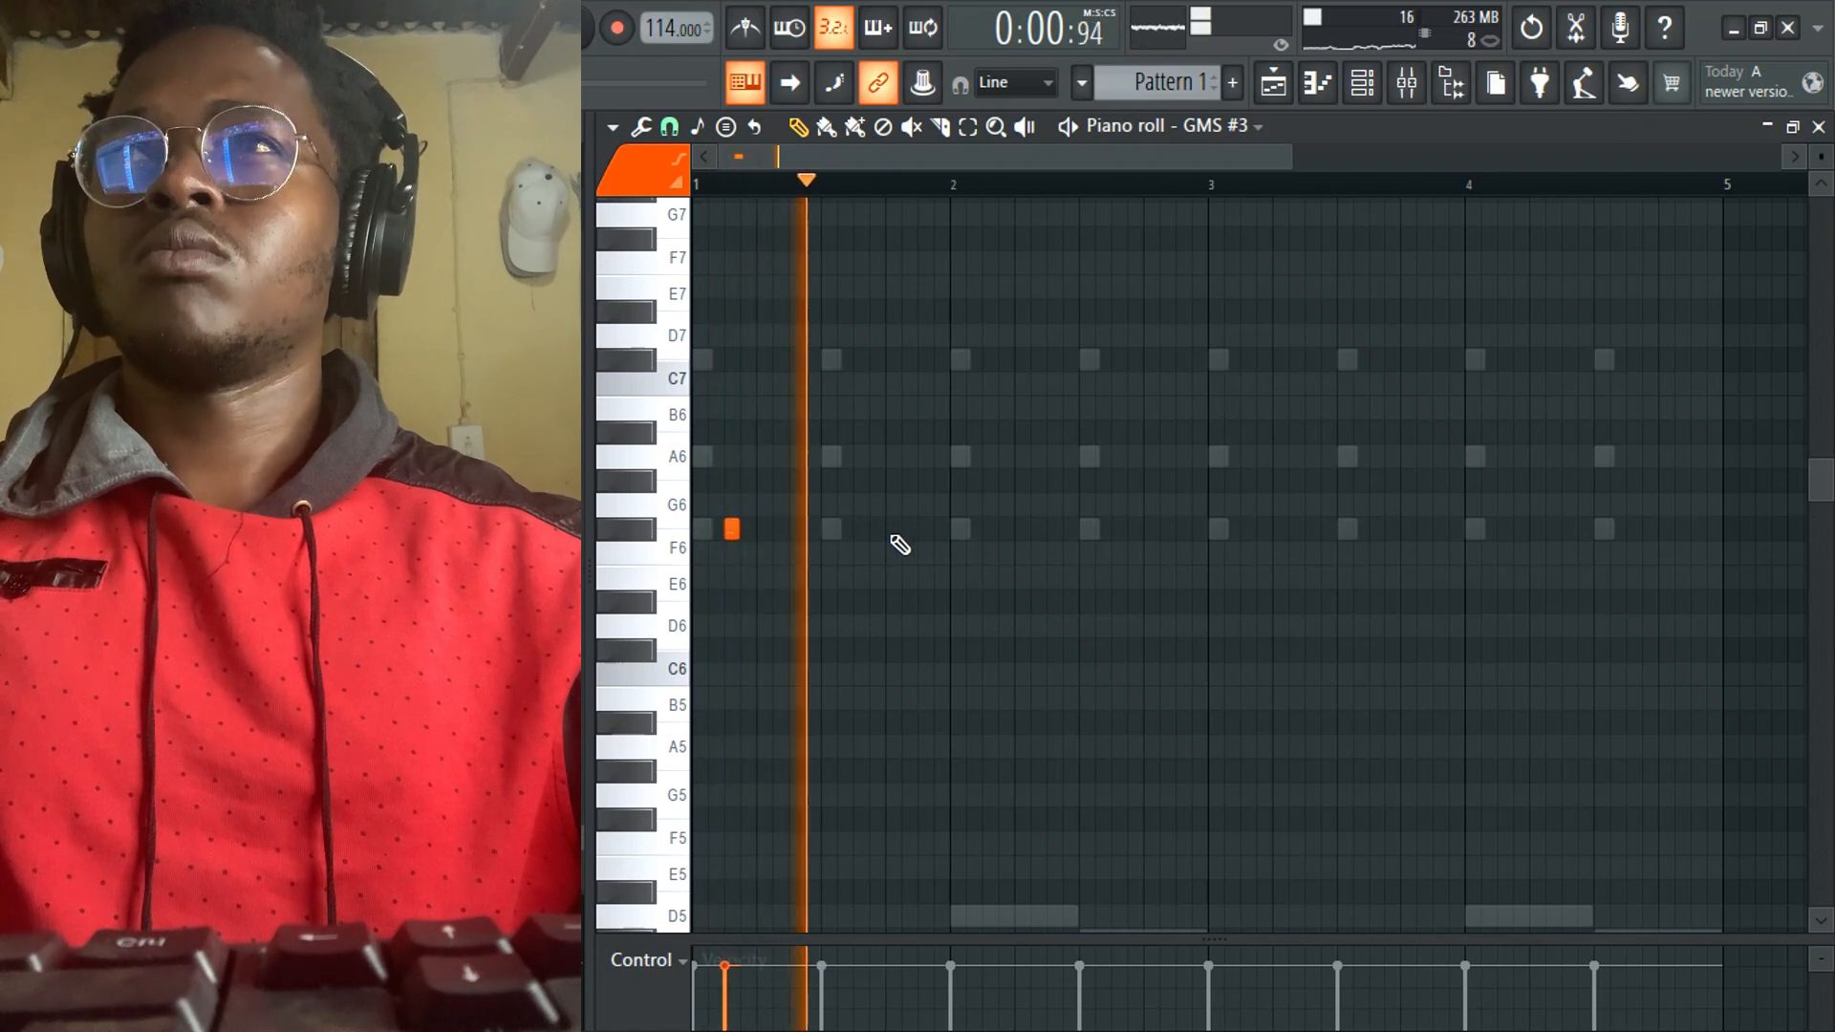
key(space)
click(859, 530)
key(space)
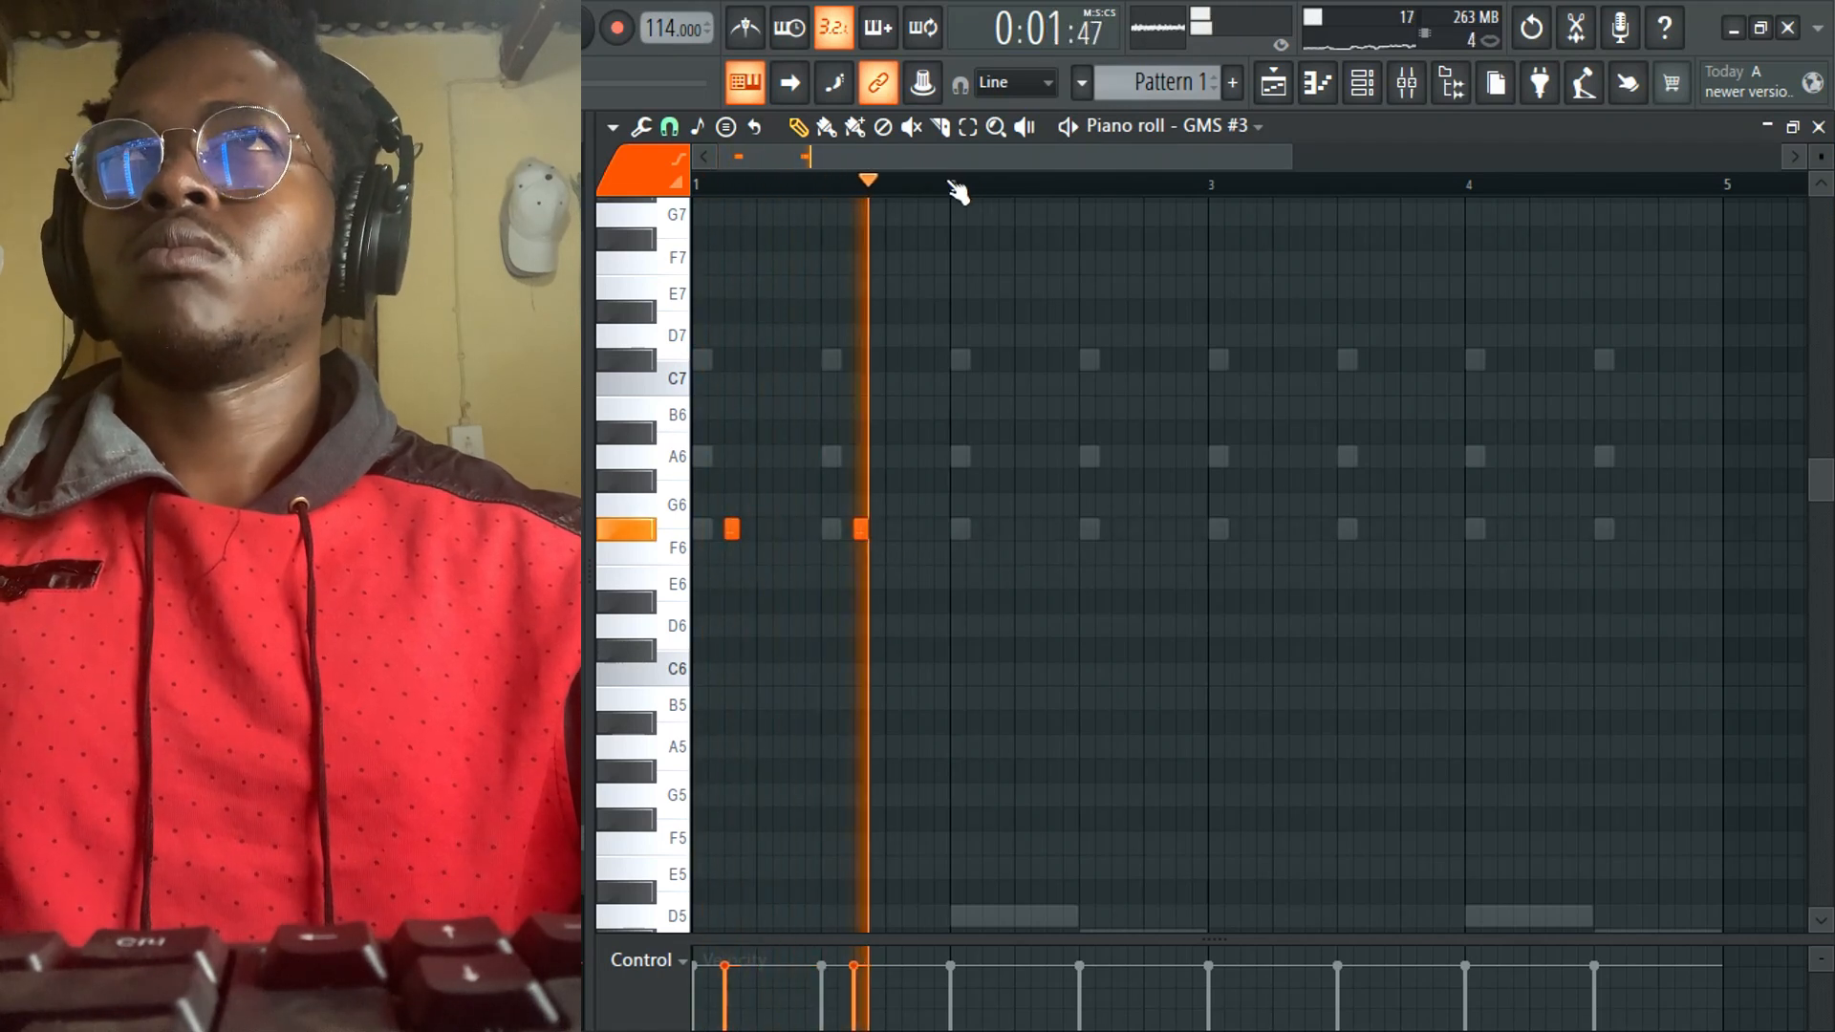
- Repeat the bar 1 F#6 notes of GMS #3 through bar 4 and leave the piano roll
drag(952, 186, 694, 185)
key(ctrl+b)
key(ctrl+b)
key(ctrl+b)
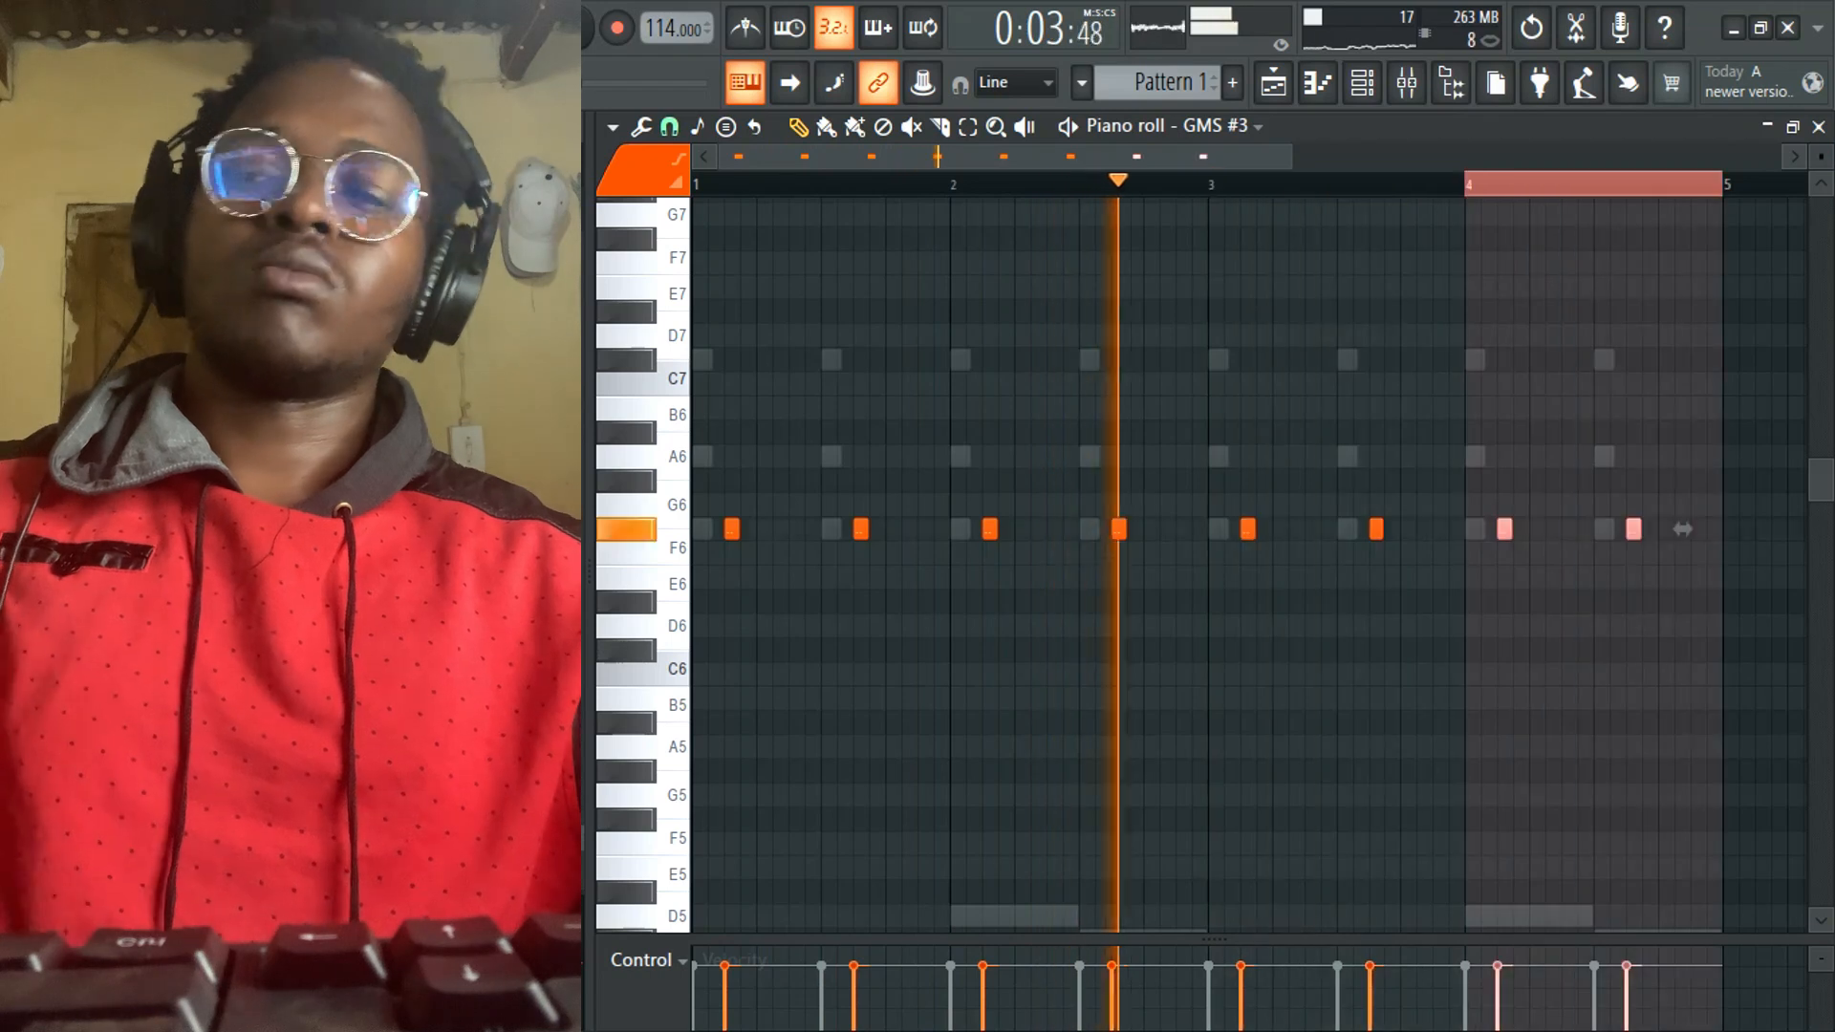
key(ctrl+d)
click(1767, 127)
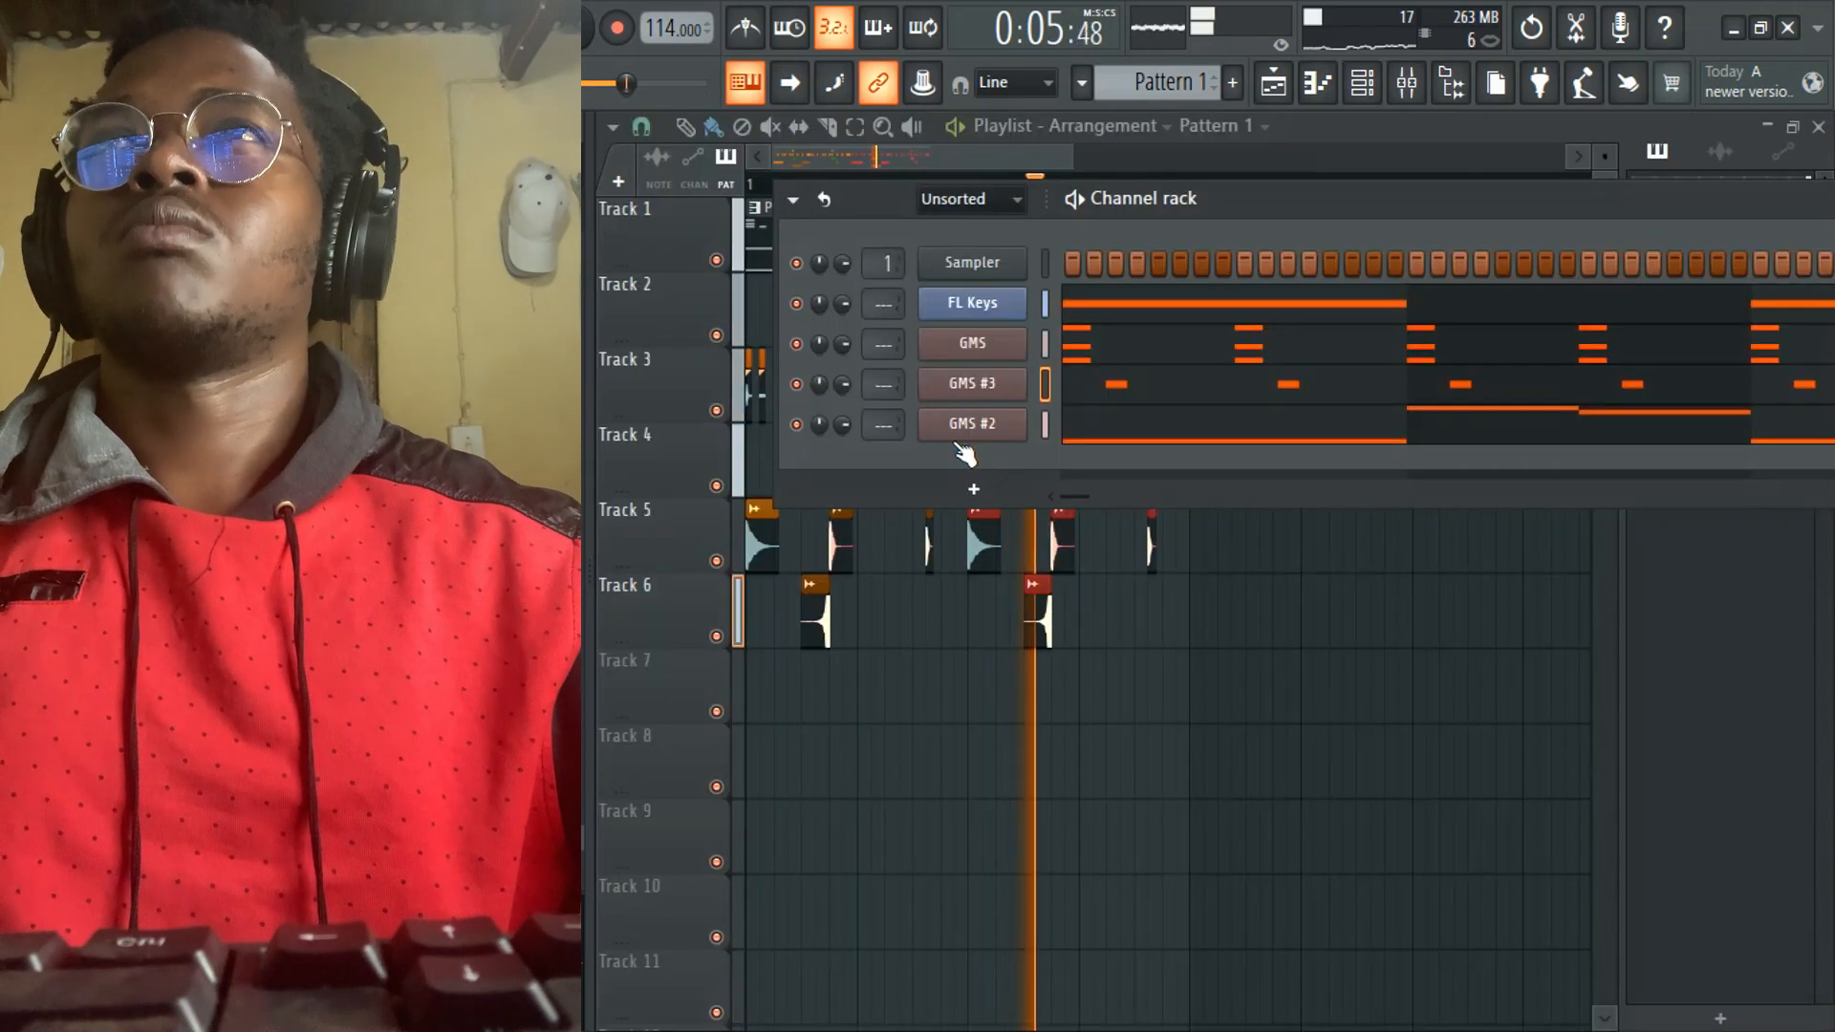
- Insert a further GMS channel and audition the Disco Fuzz TE preset from its library
right_click(975, 426)
click(1127, 712)
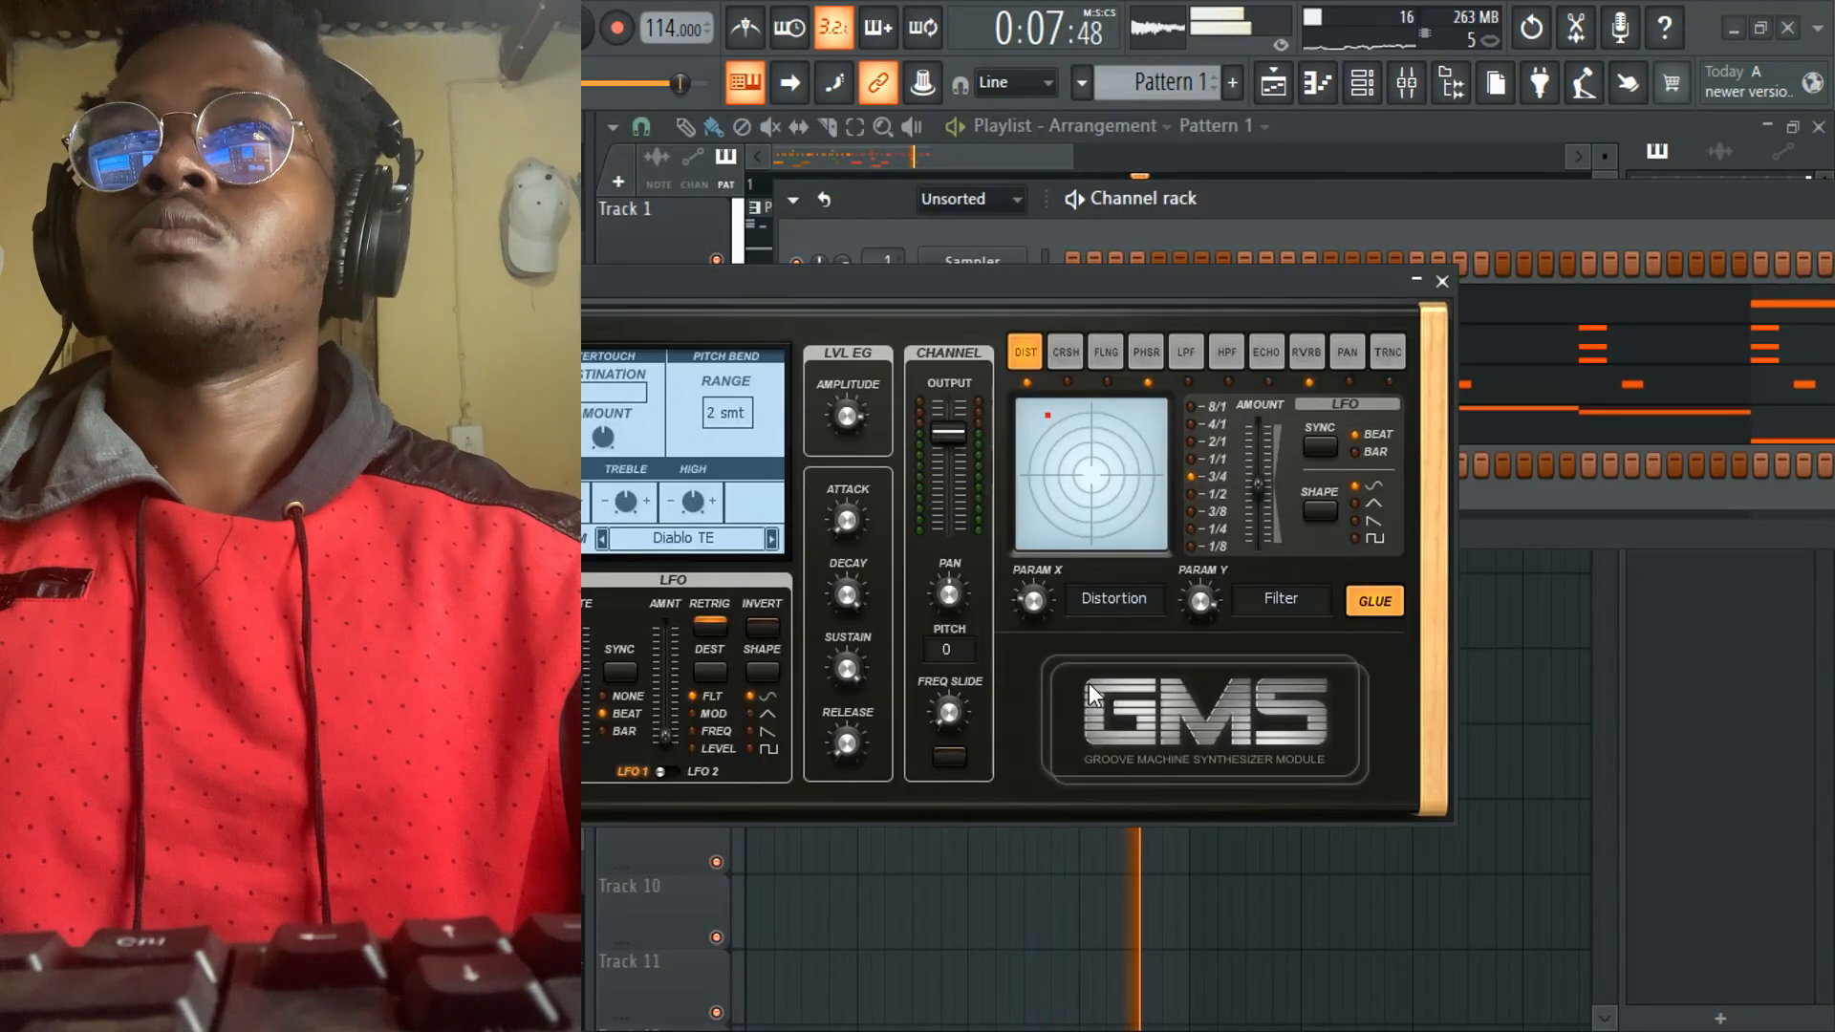
click(621, 538)
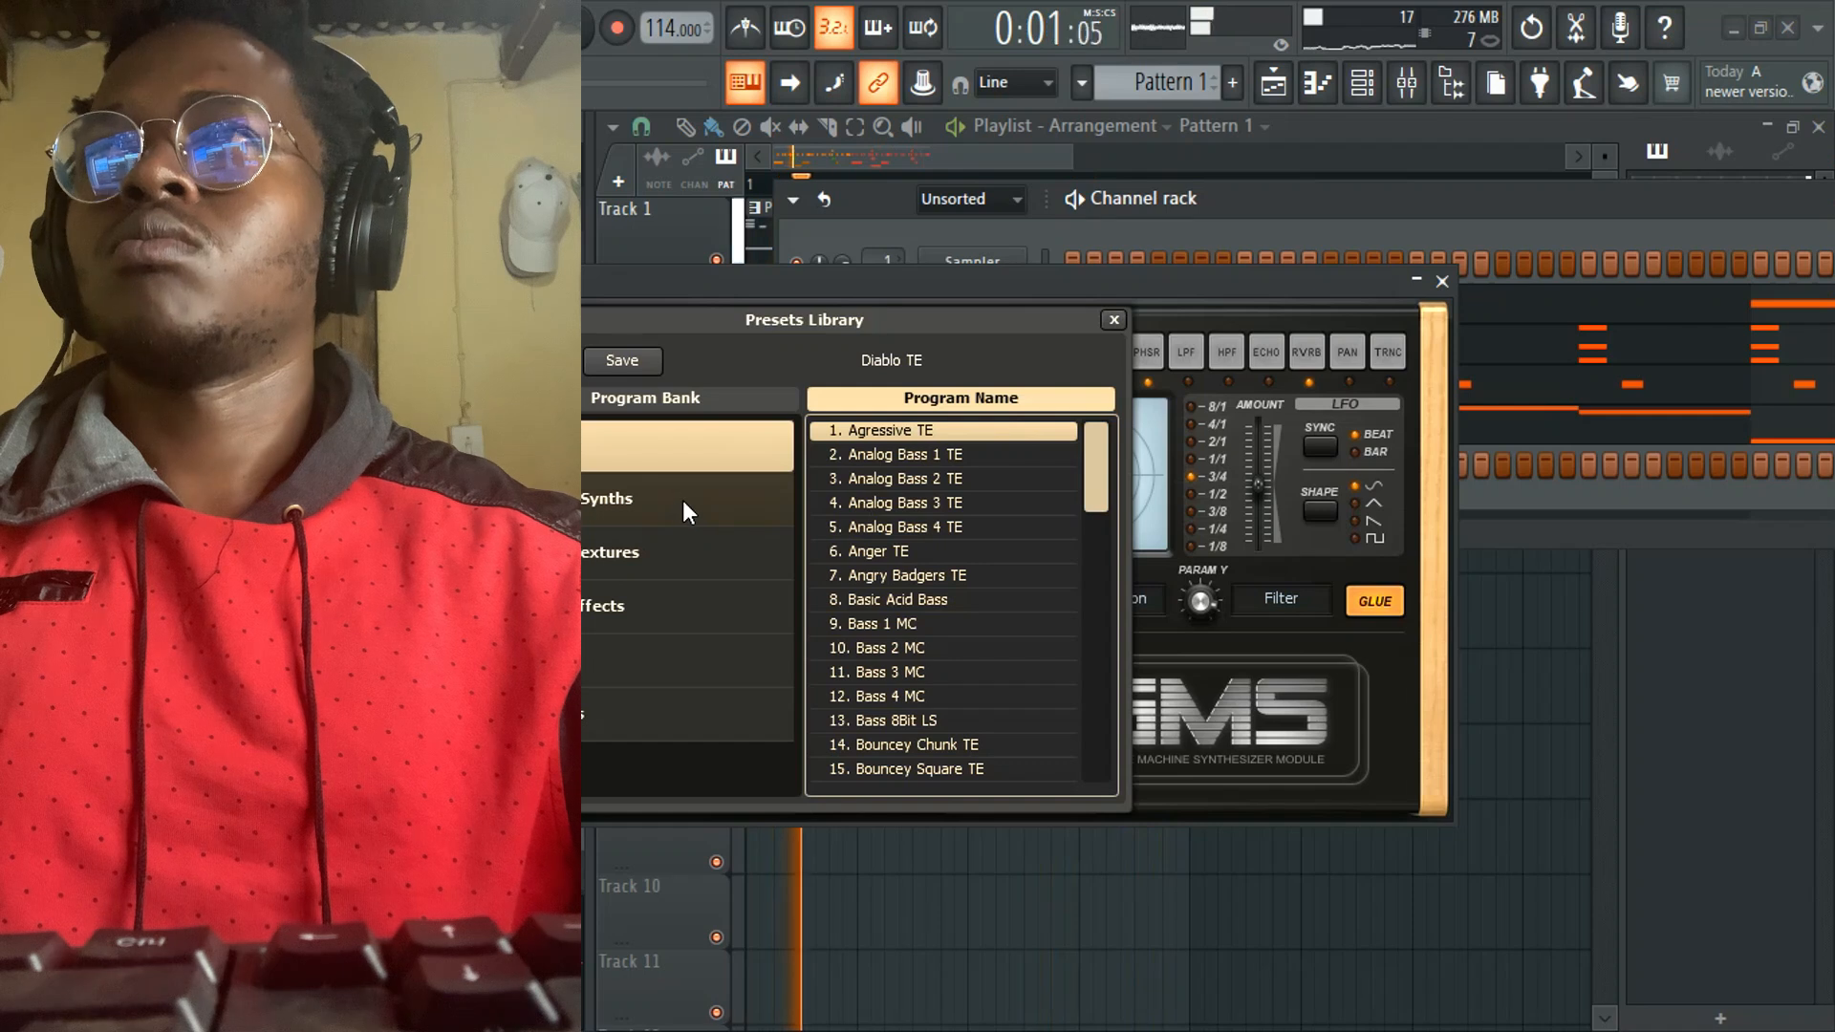
scroll(994, 741, down, 3)
click(913, 664)
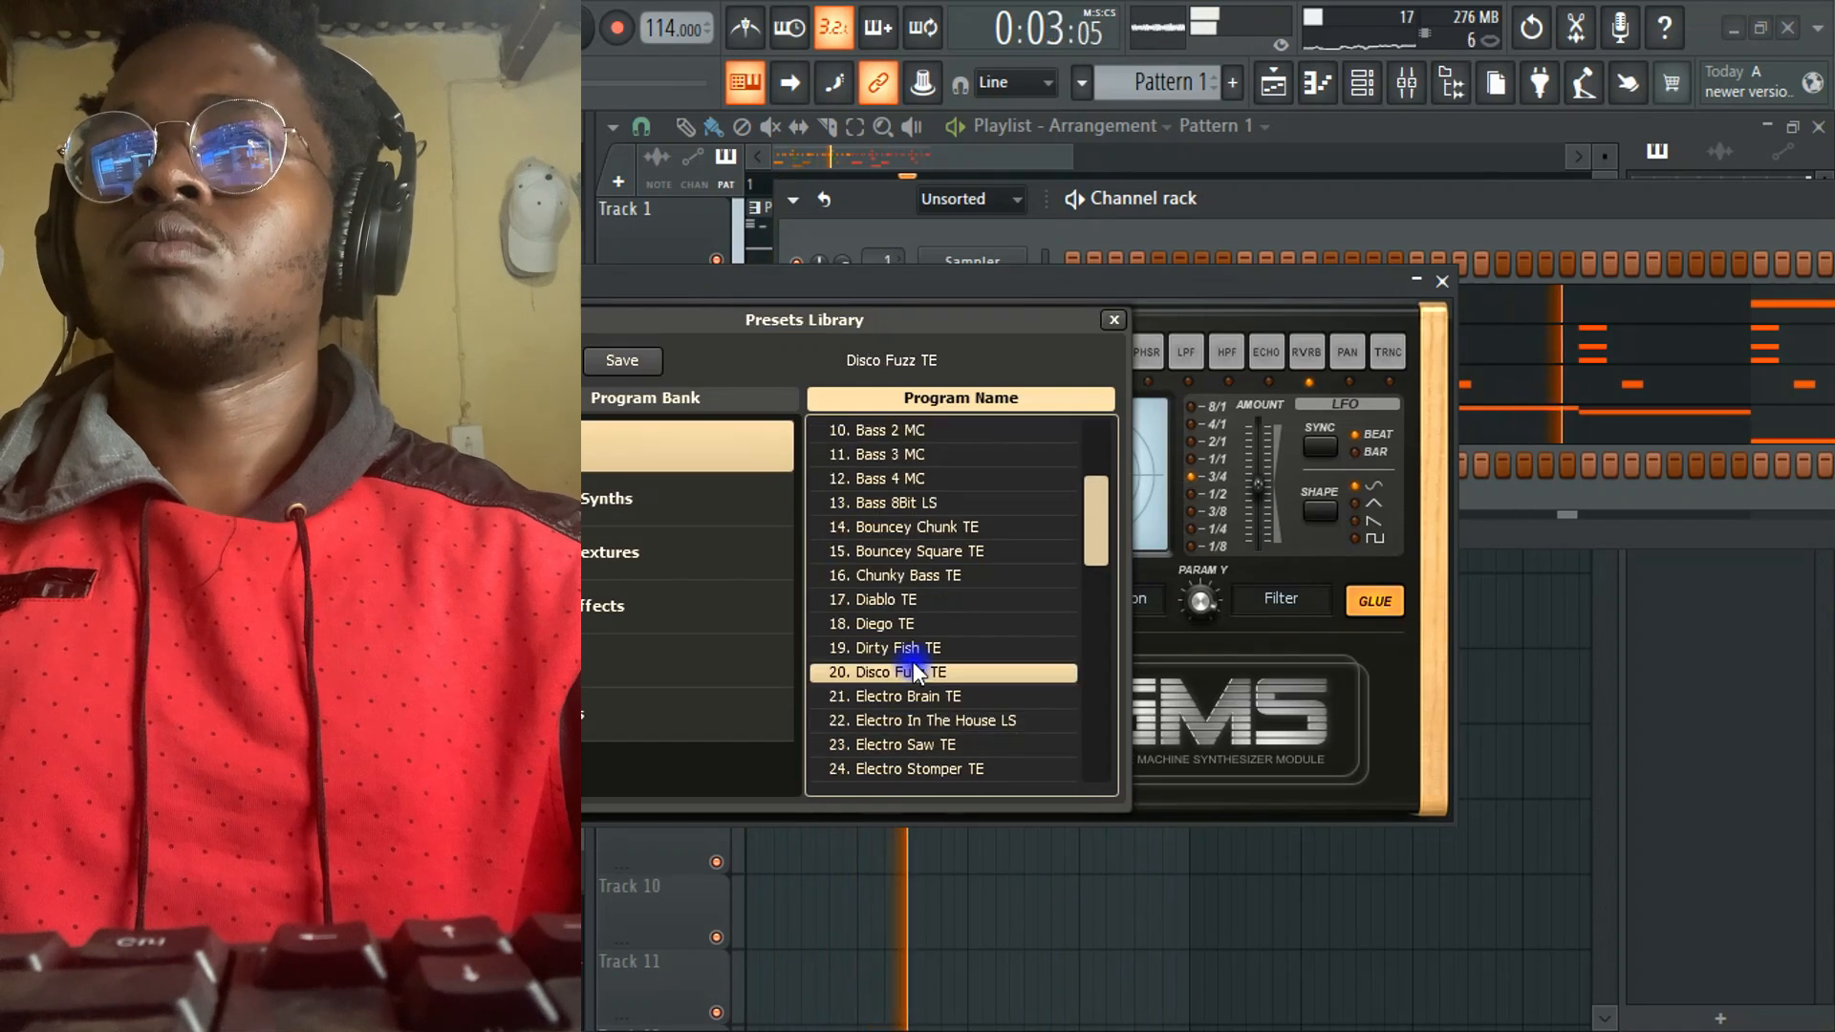
- Audition presets in the Synths bank, including Drill Atack LS, and load Epic Trance MC on the new GMS channel
click(685, 507)
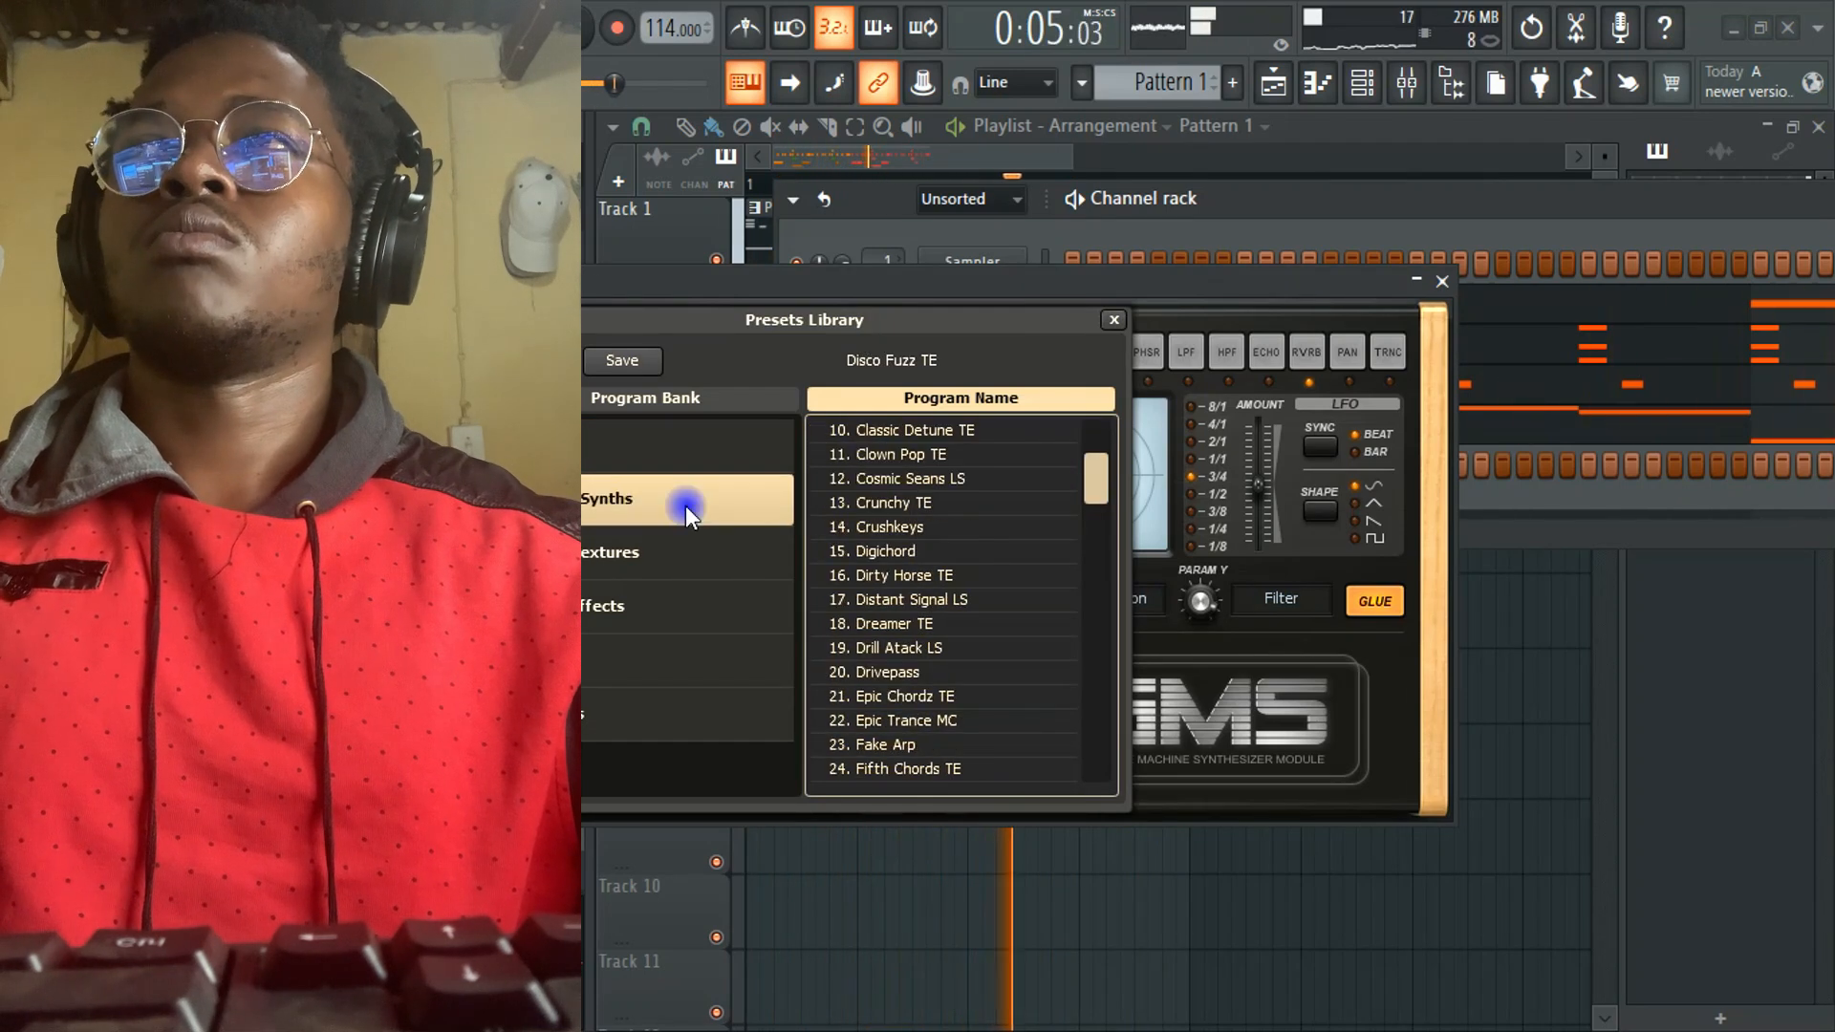
click(914, 645)
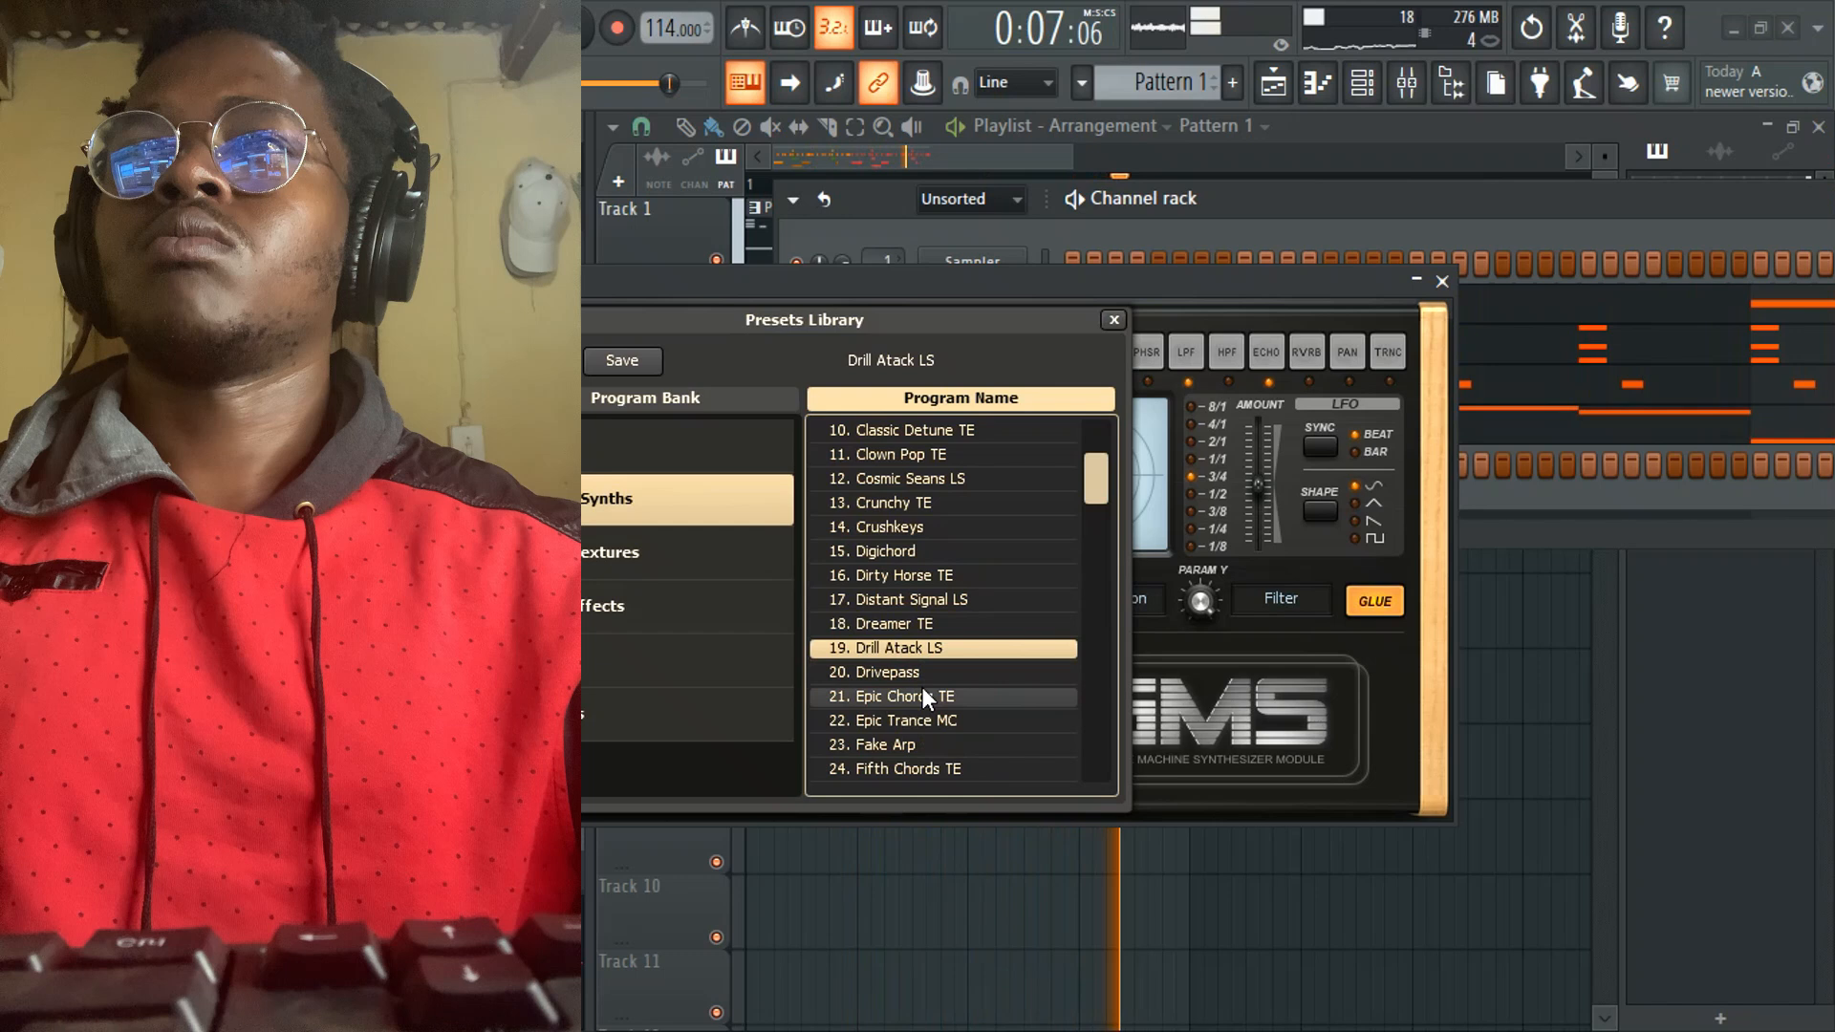
click(921, 691)
scroll(921, 691, down, 2)
click(933, 579)
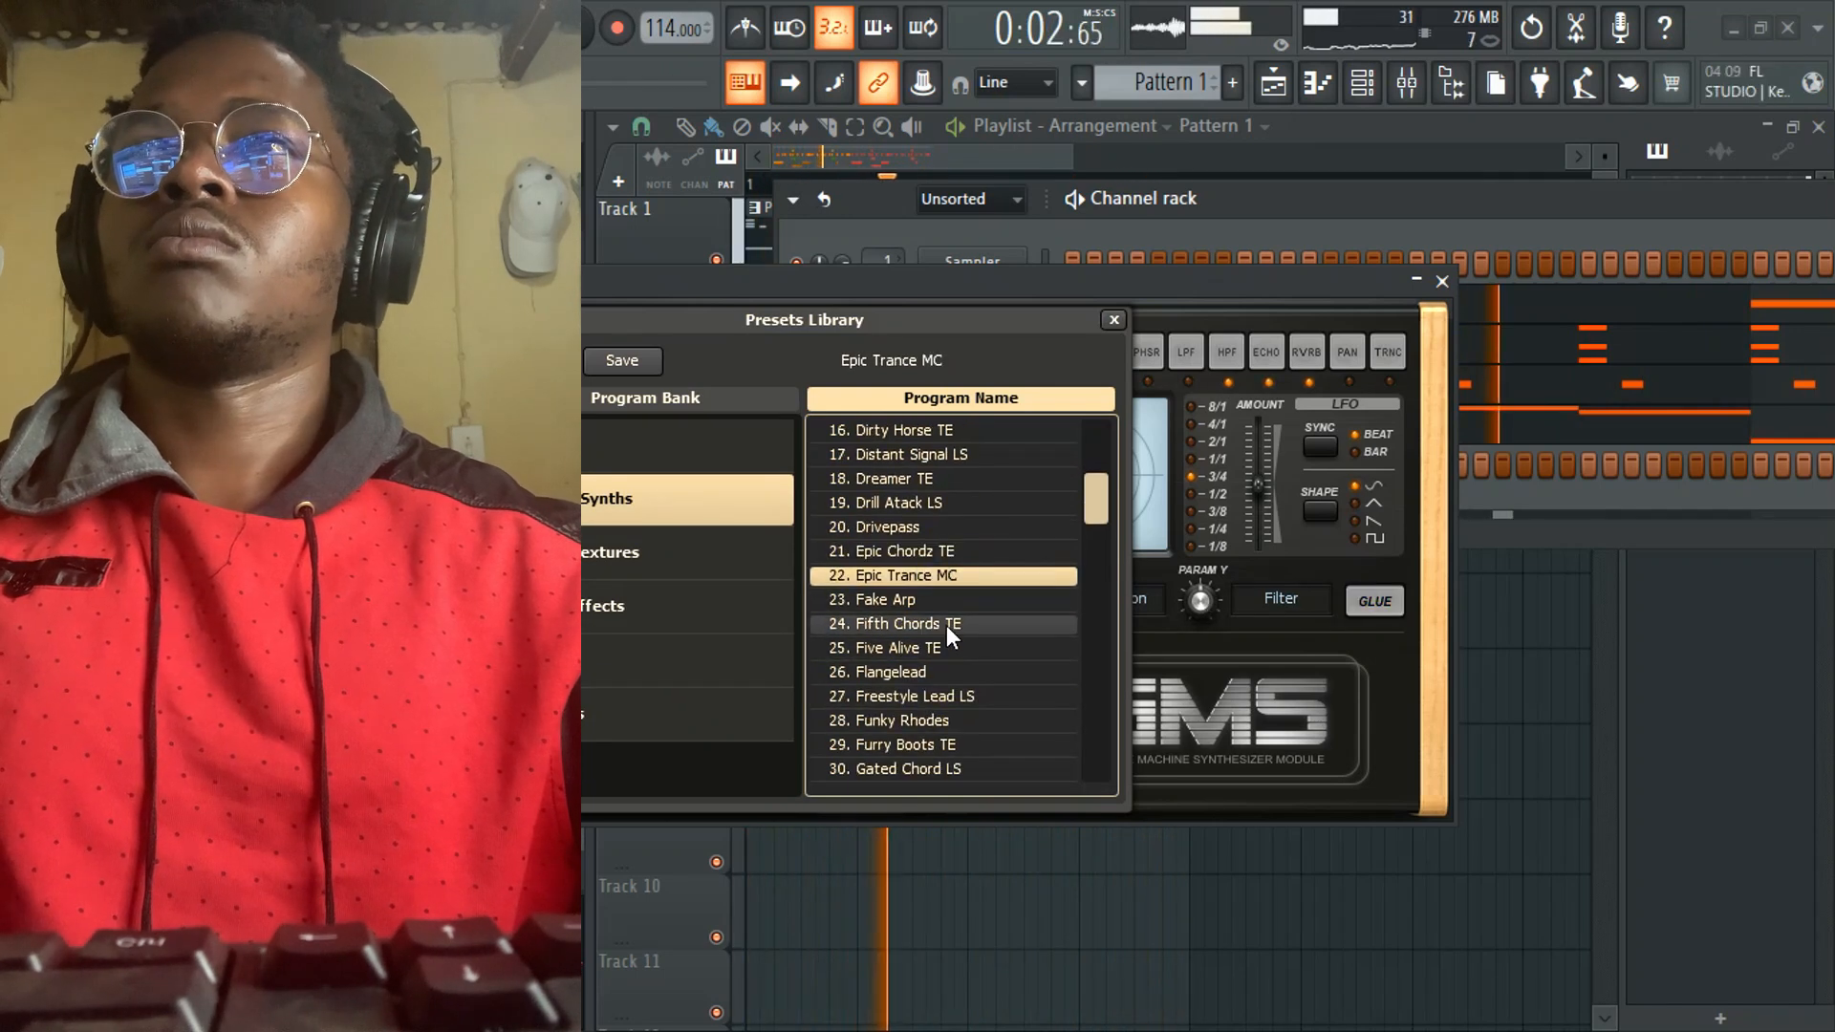
click(1115, 319)
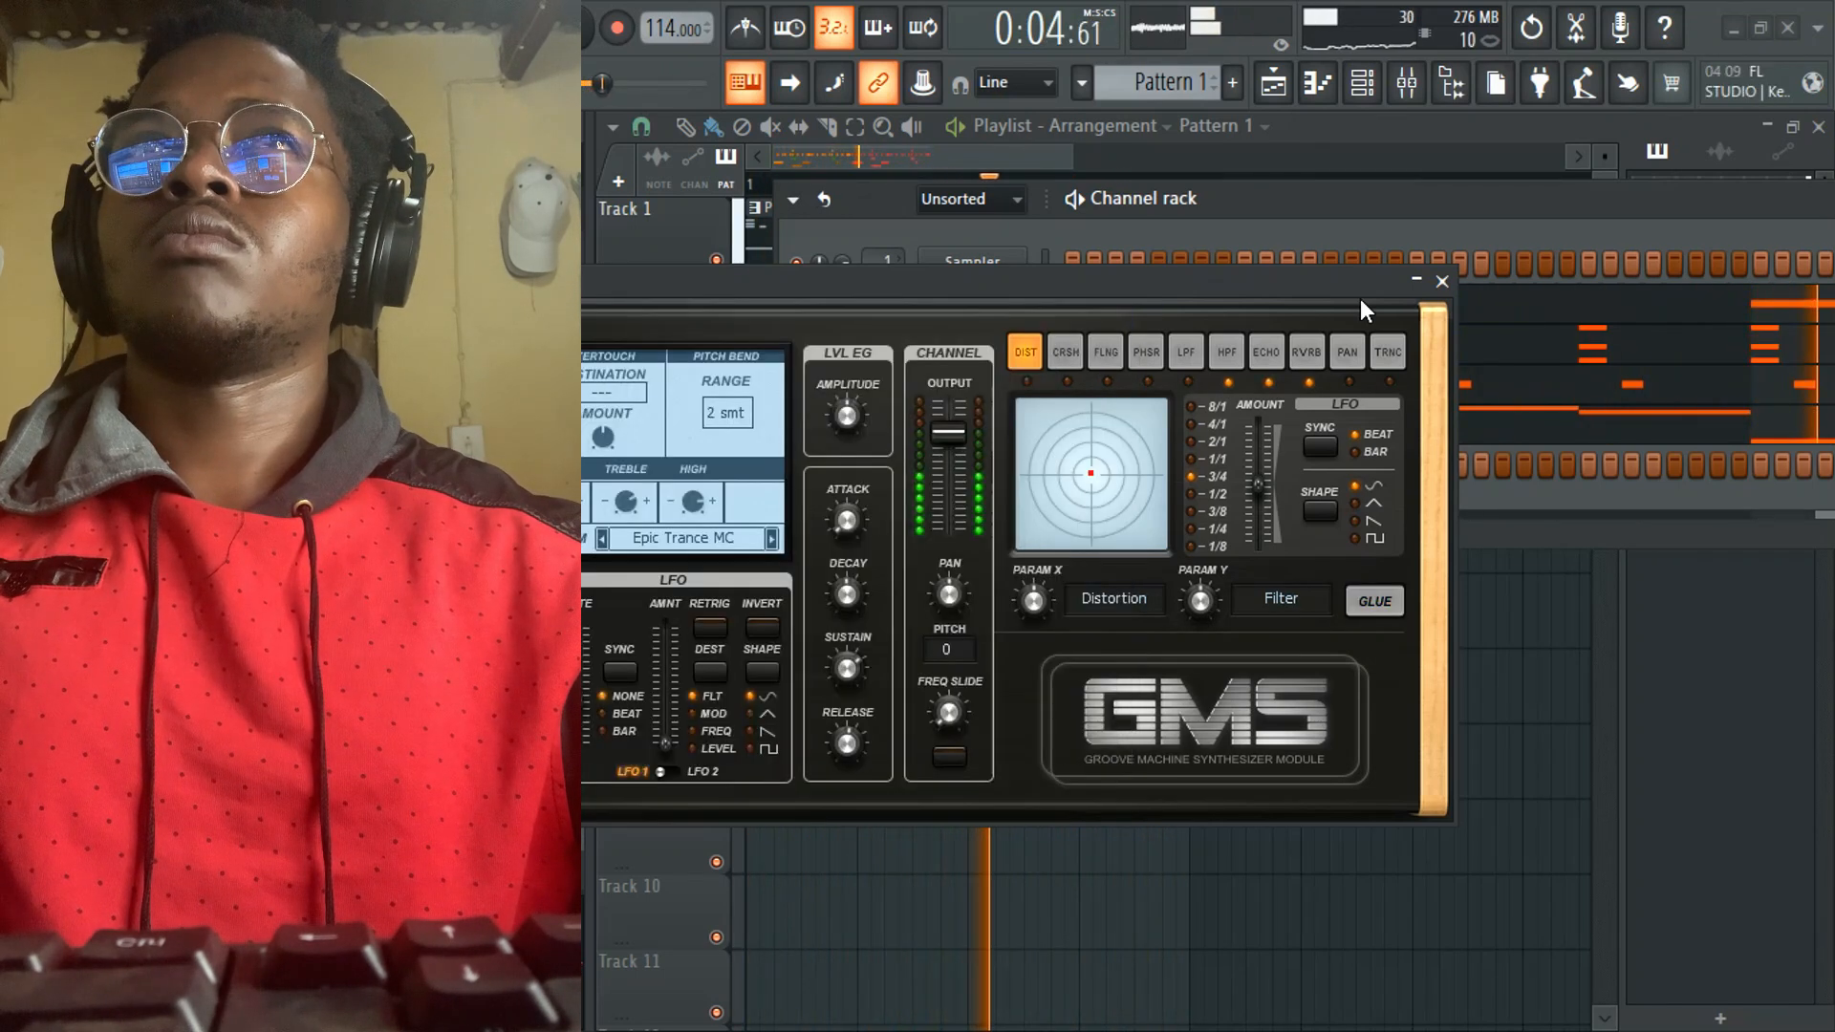
click(1442, 281)
- Add two short A6 and C#7 note pairs to GMS #4 in bar 1, starting on steps 3 and 7
right_click(965, 465)
click(1080, 462)
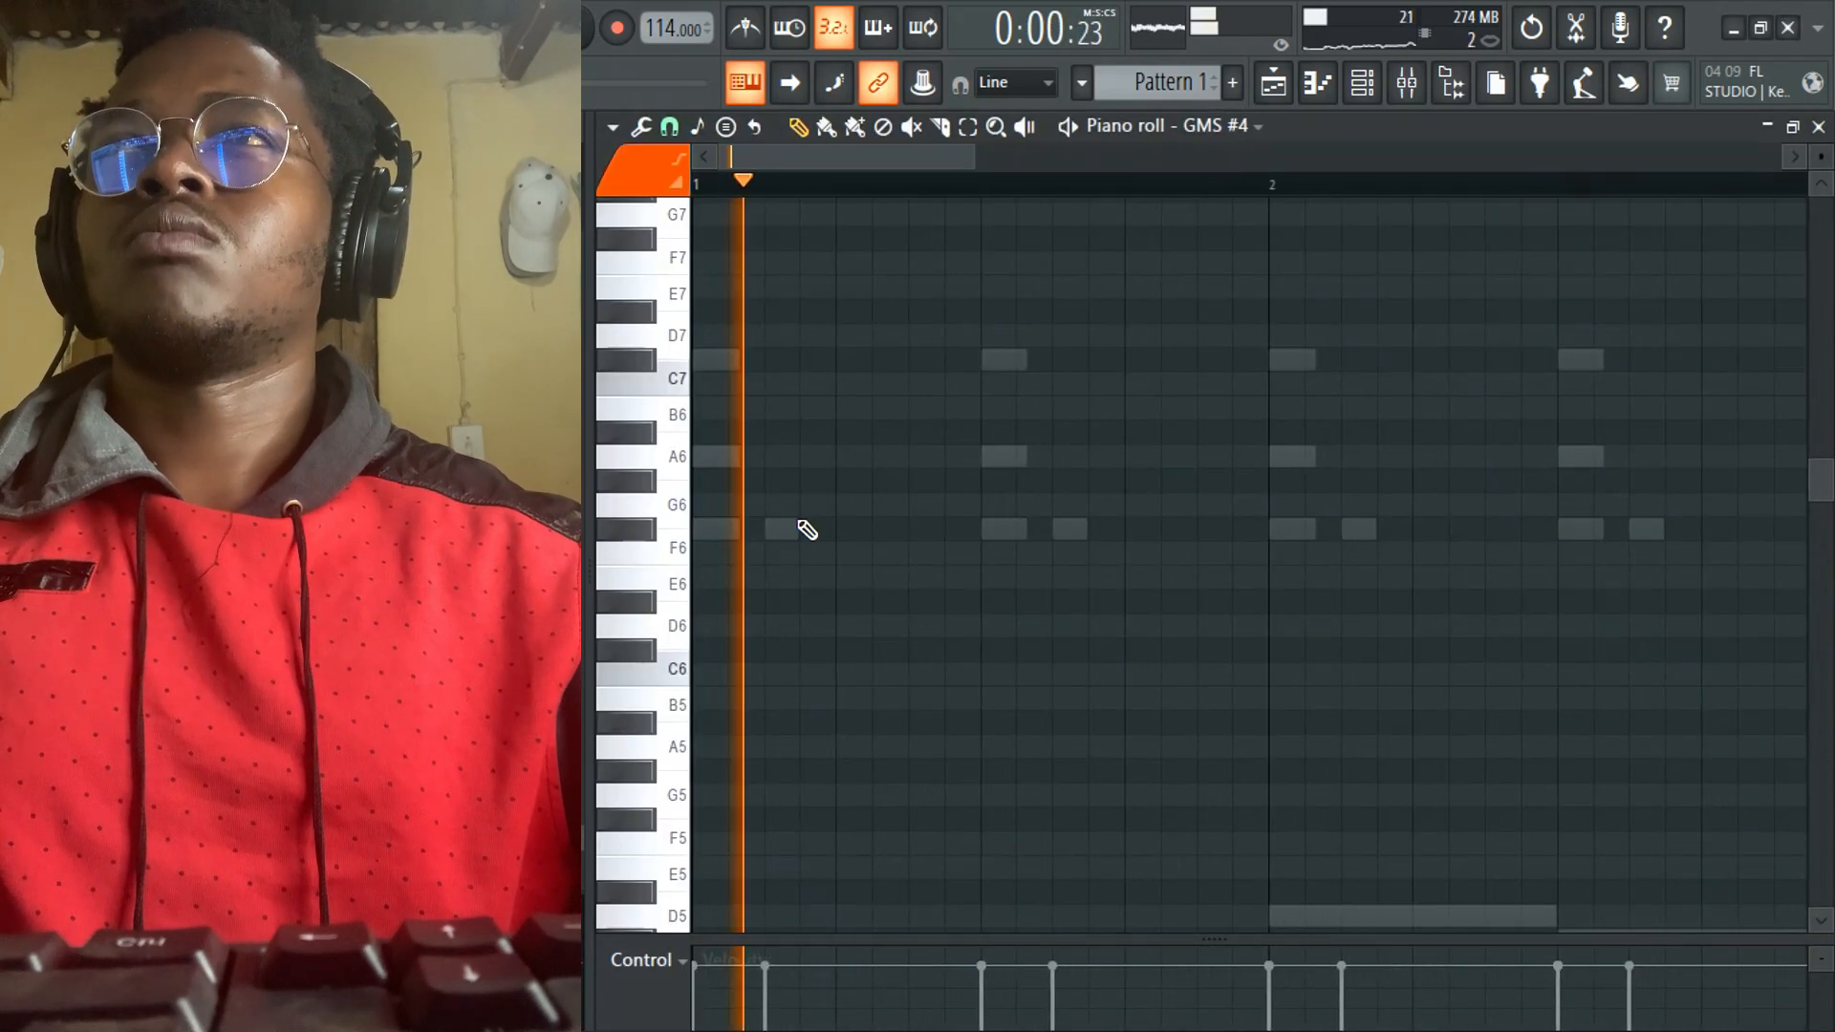
click(769, 529)
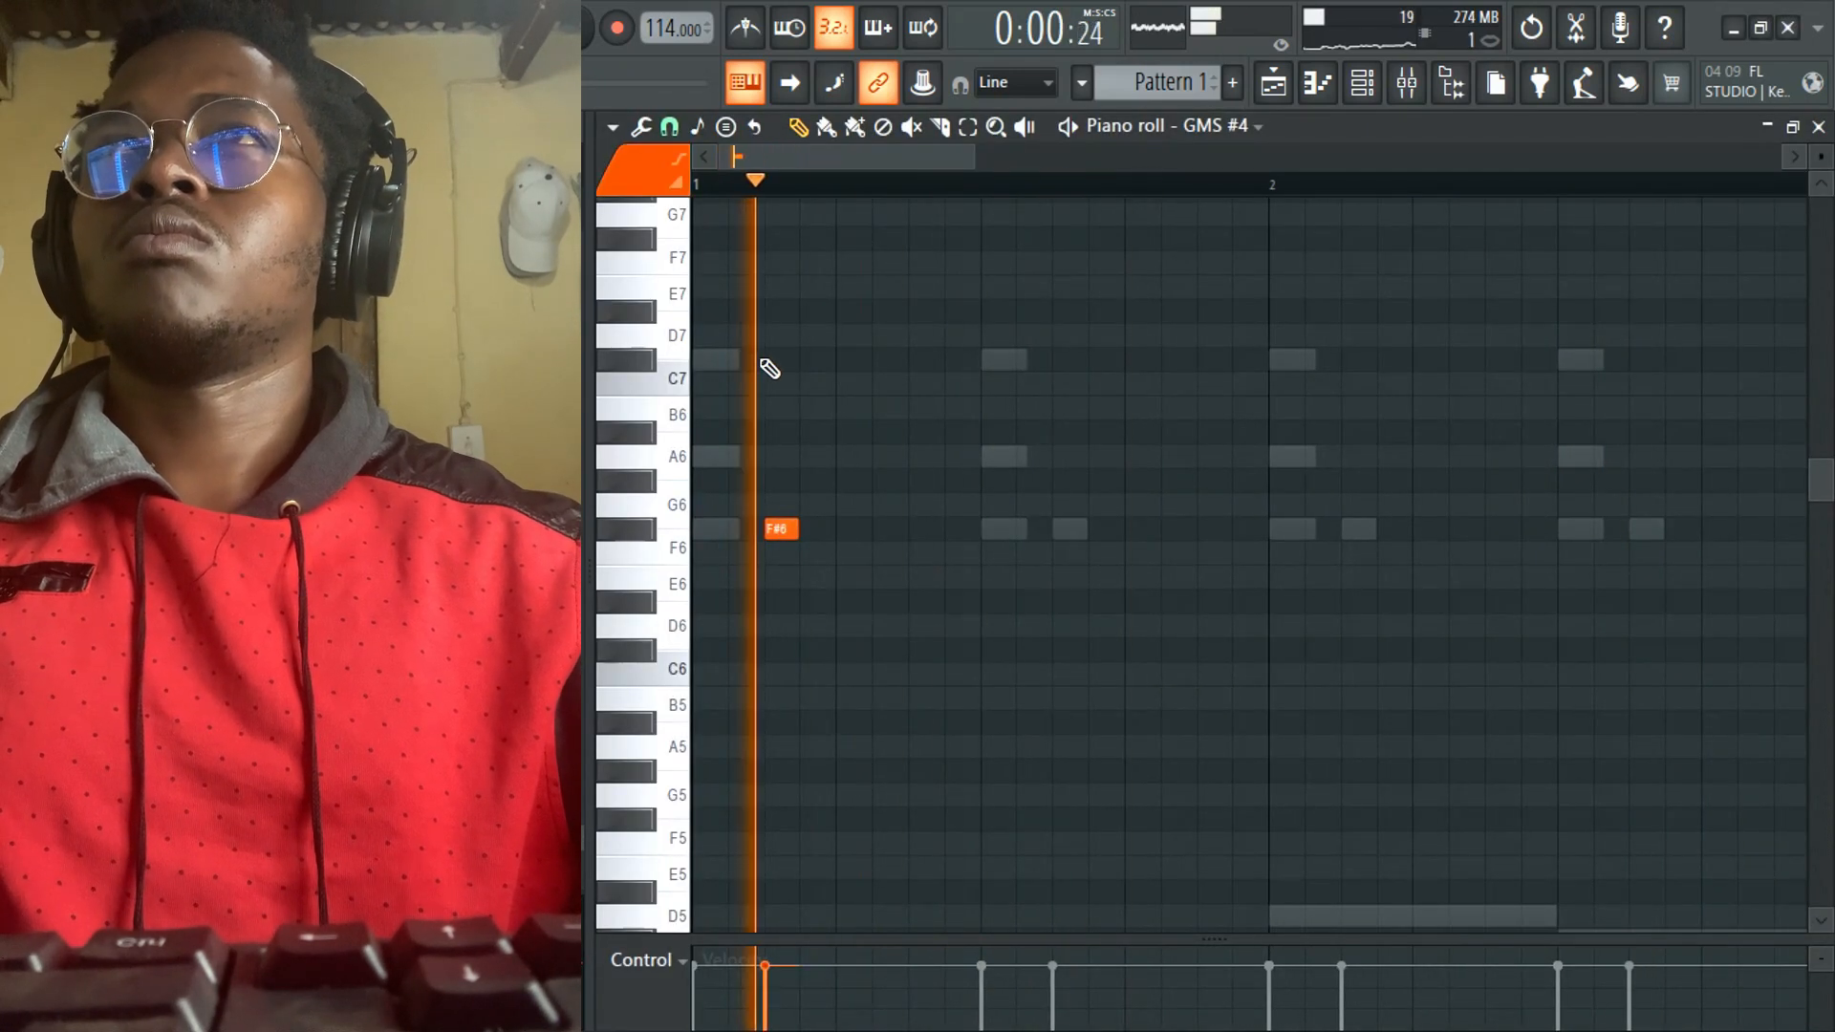
click(776, 456)
right_click(782, 528)
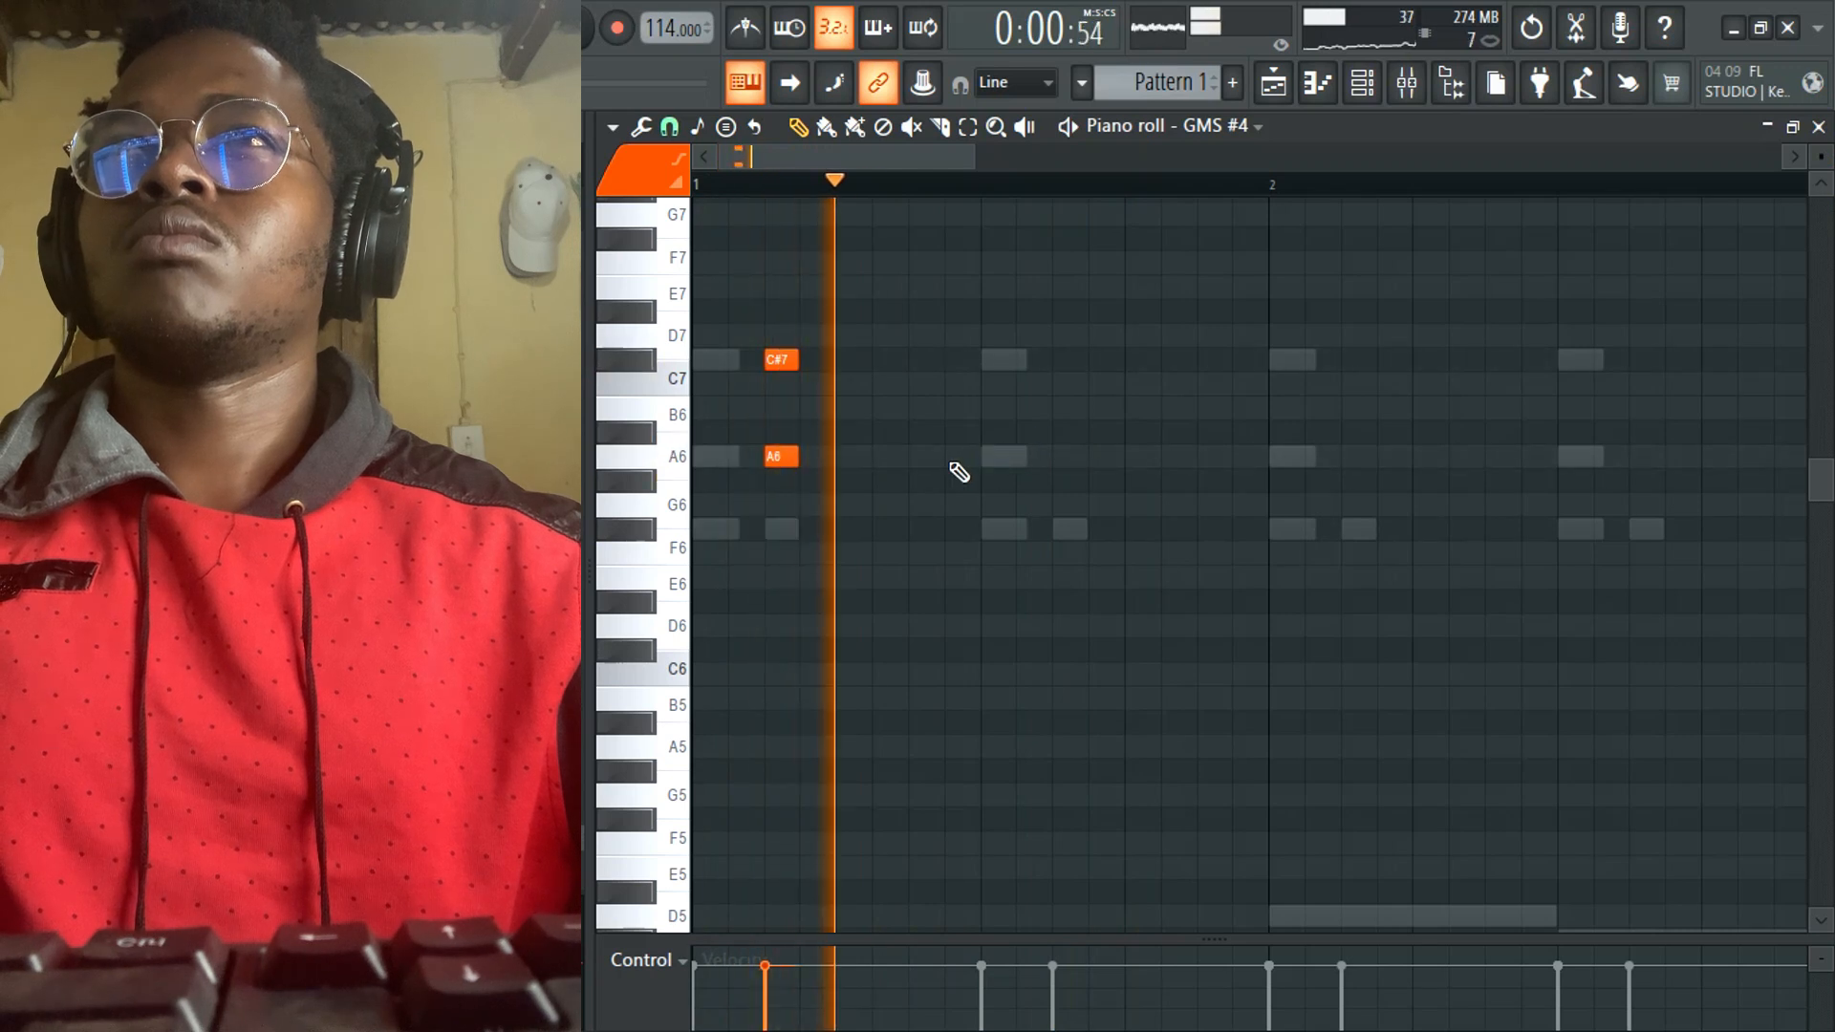
click(913, 458)
click(914, 362)
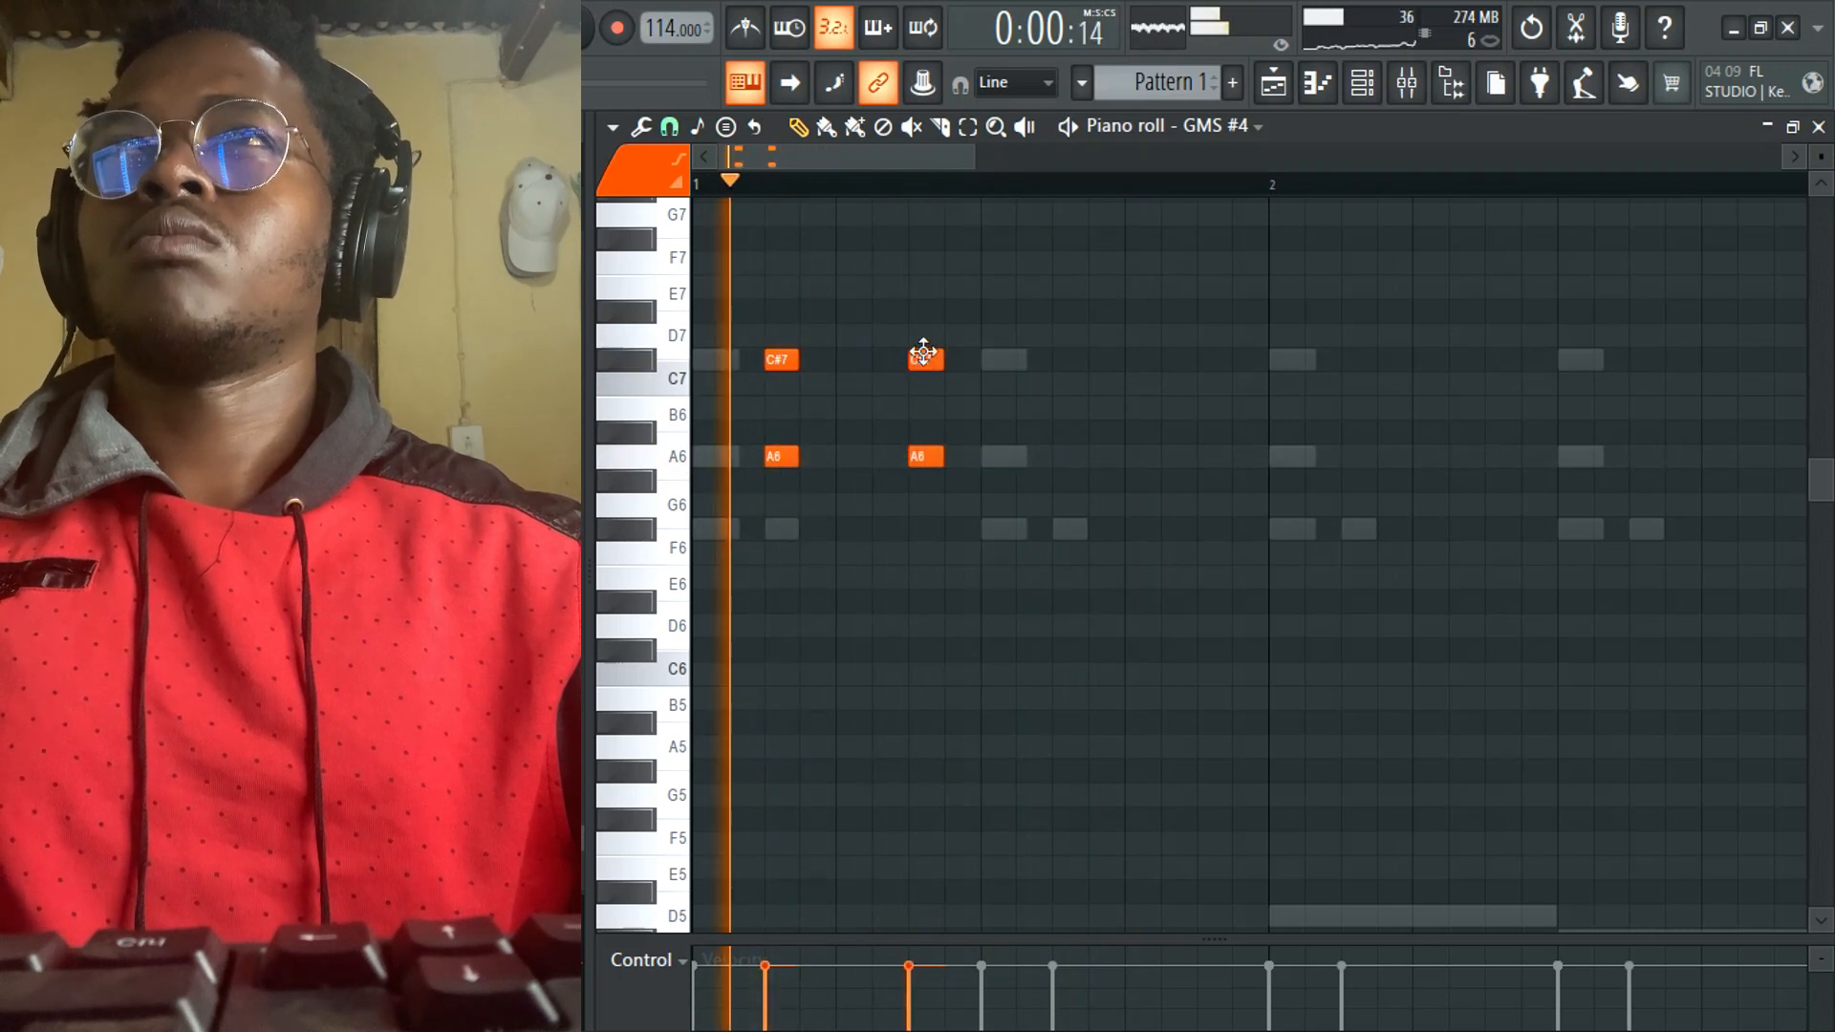
- Move the second A6 and C#7 pair one step earlier and copy both pairs into the second half of bar 1
drag(924, 328, 1039, 462)
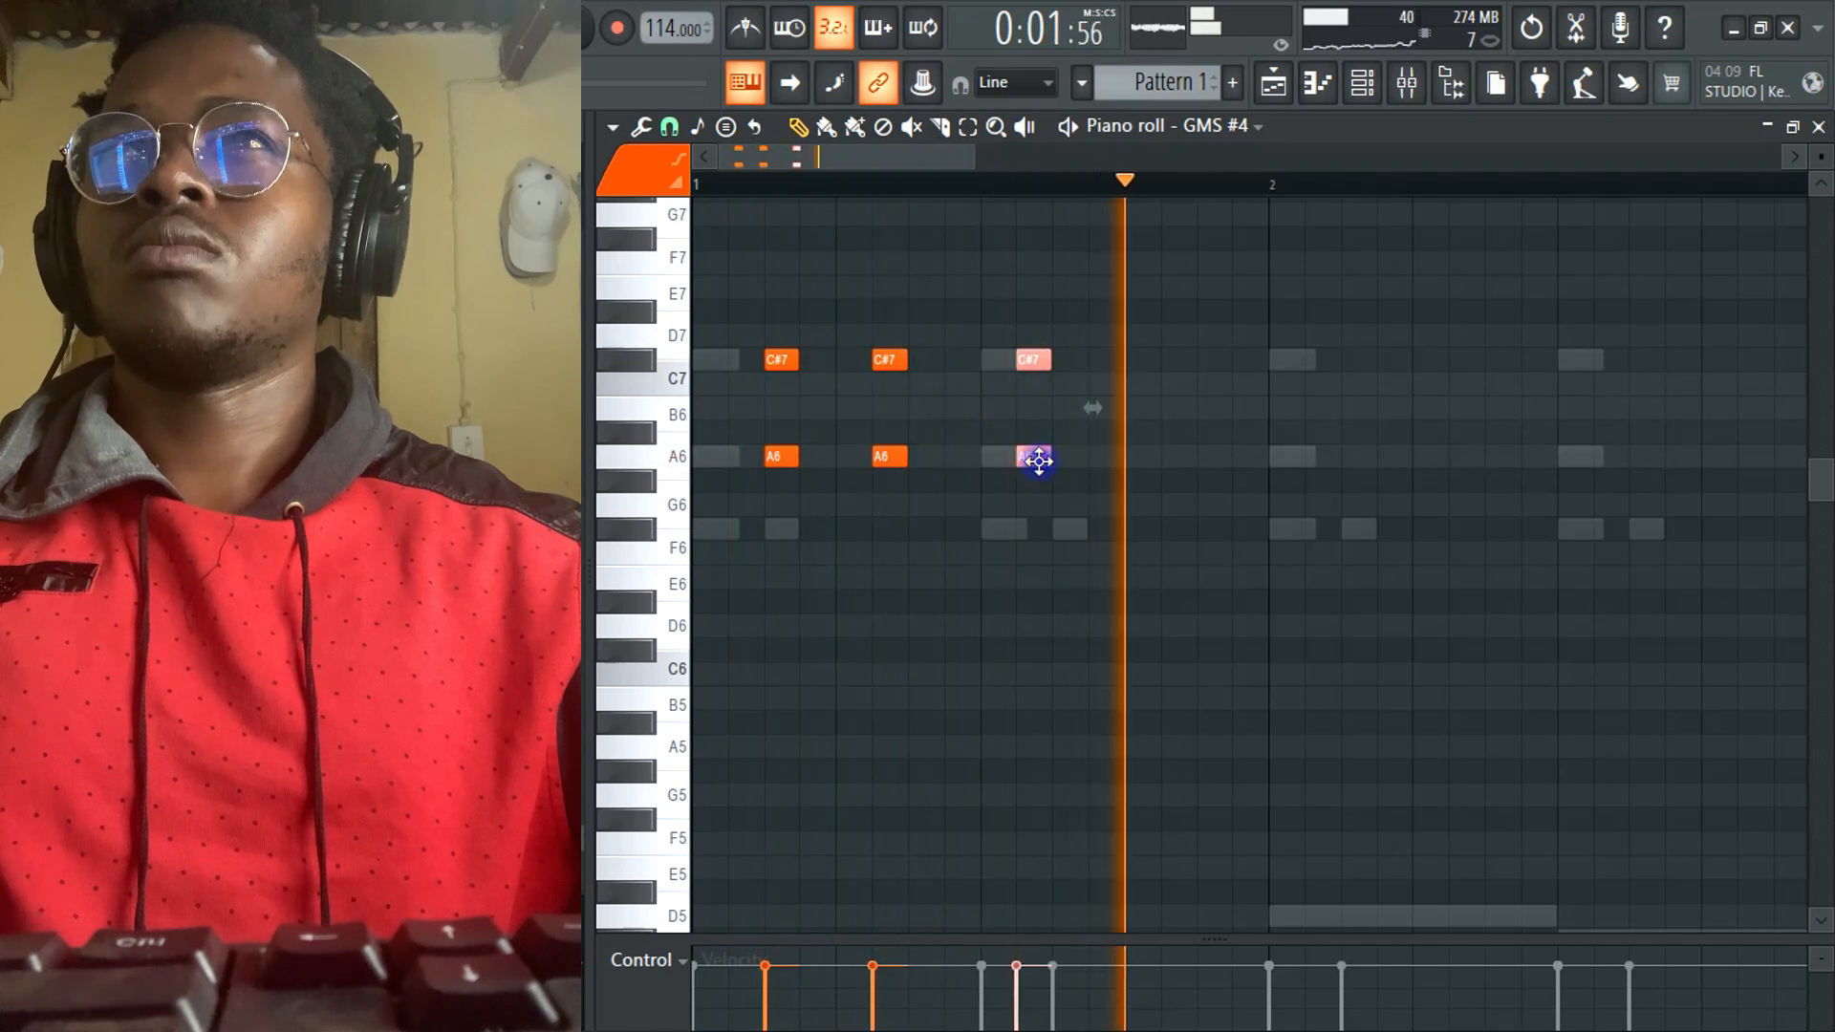
right_click(1039, 461)
right_click(1027, 359)
drag(956, 331, 1044, 455)
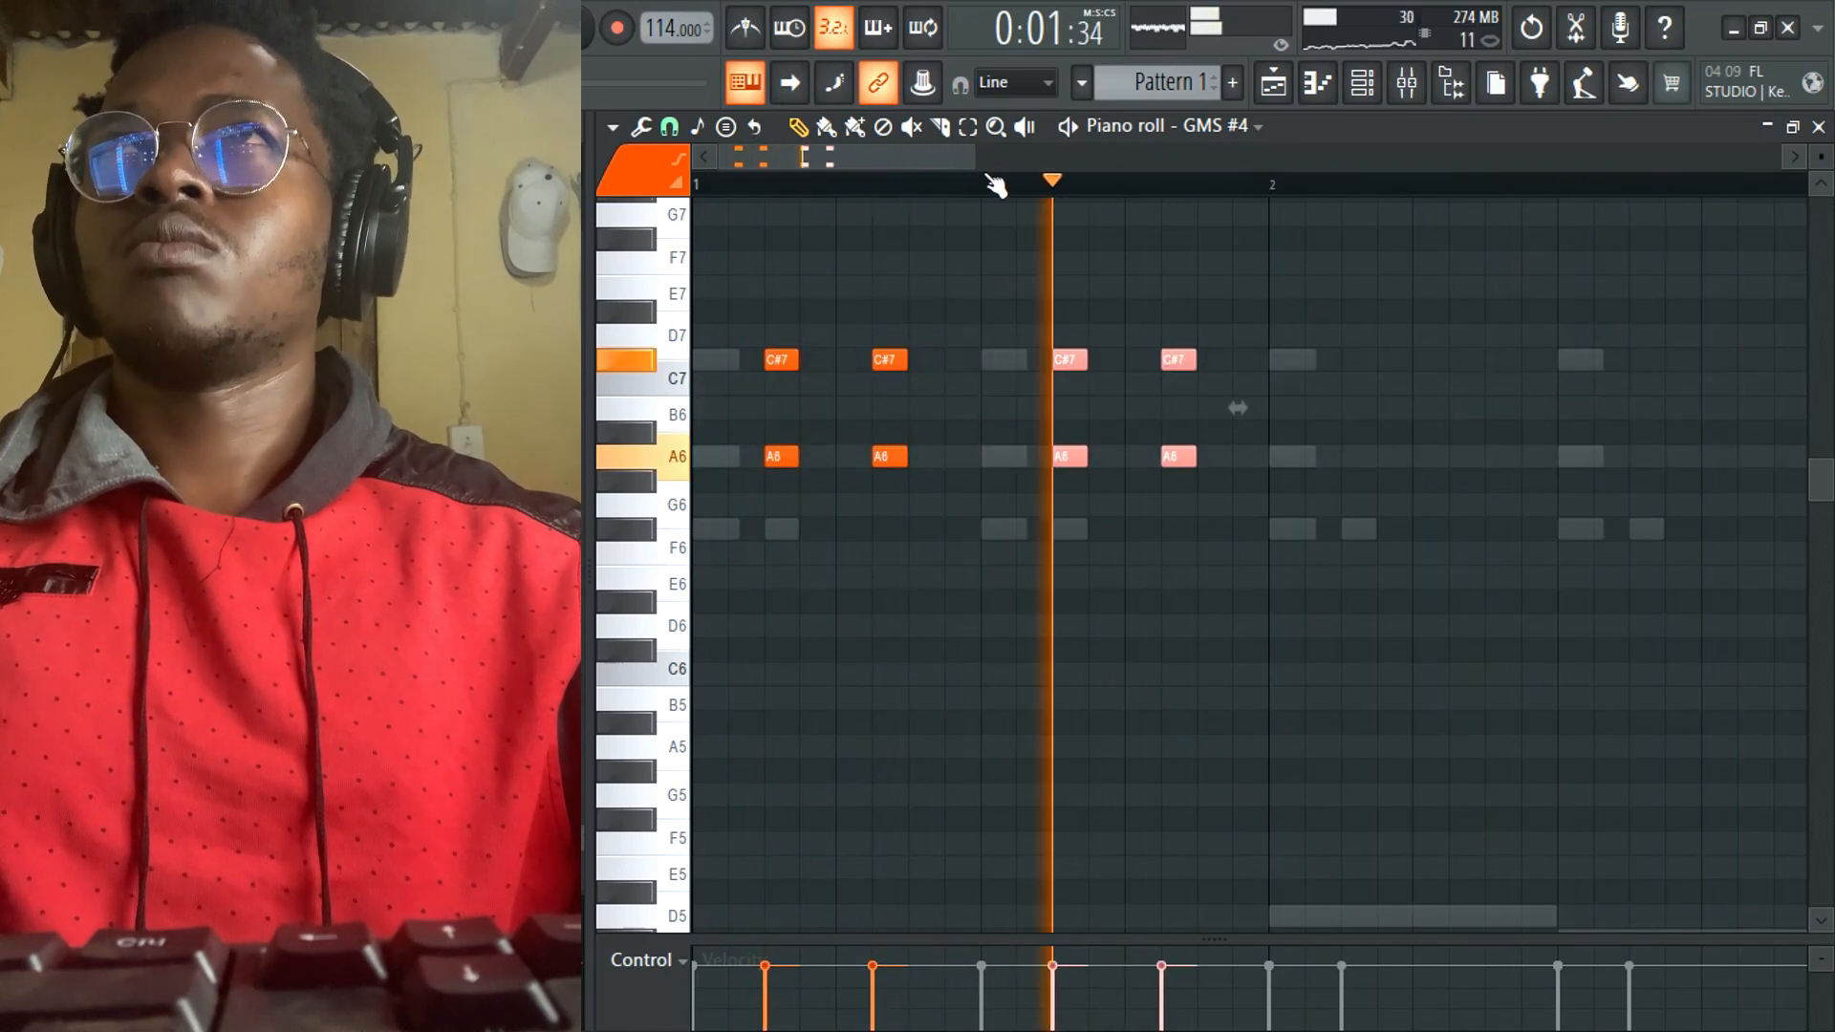
- Copy all bar 1 note pairs of GMS #4 into bar 2, clear the selection, and stop playback
scroll(994, 187, down, 3)
drag(1114, 278, 707, 552)
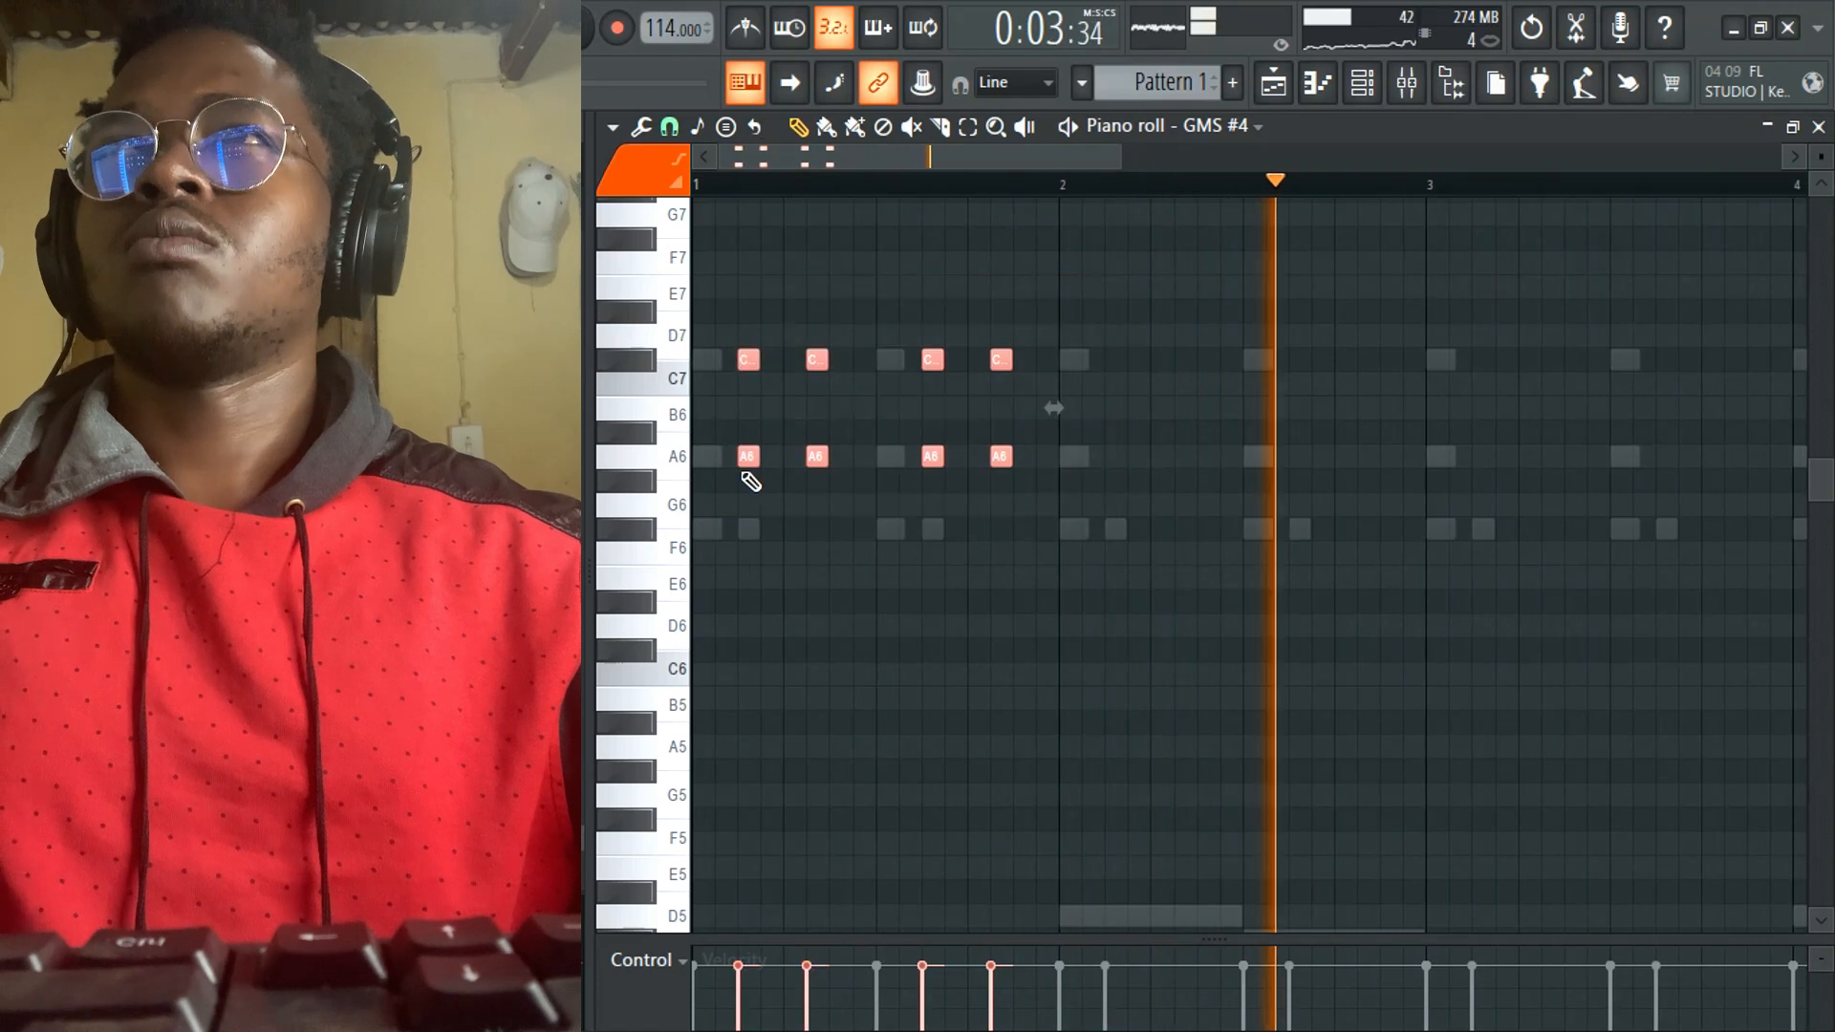
drag(750, 481, 1122, 479)
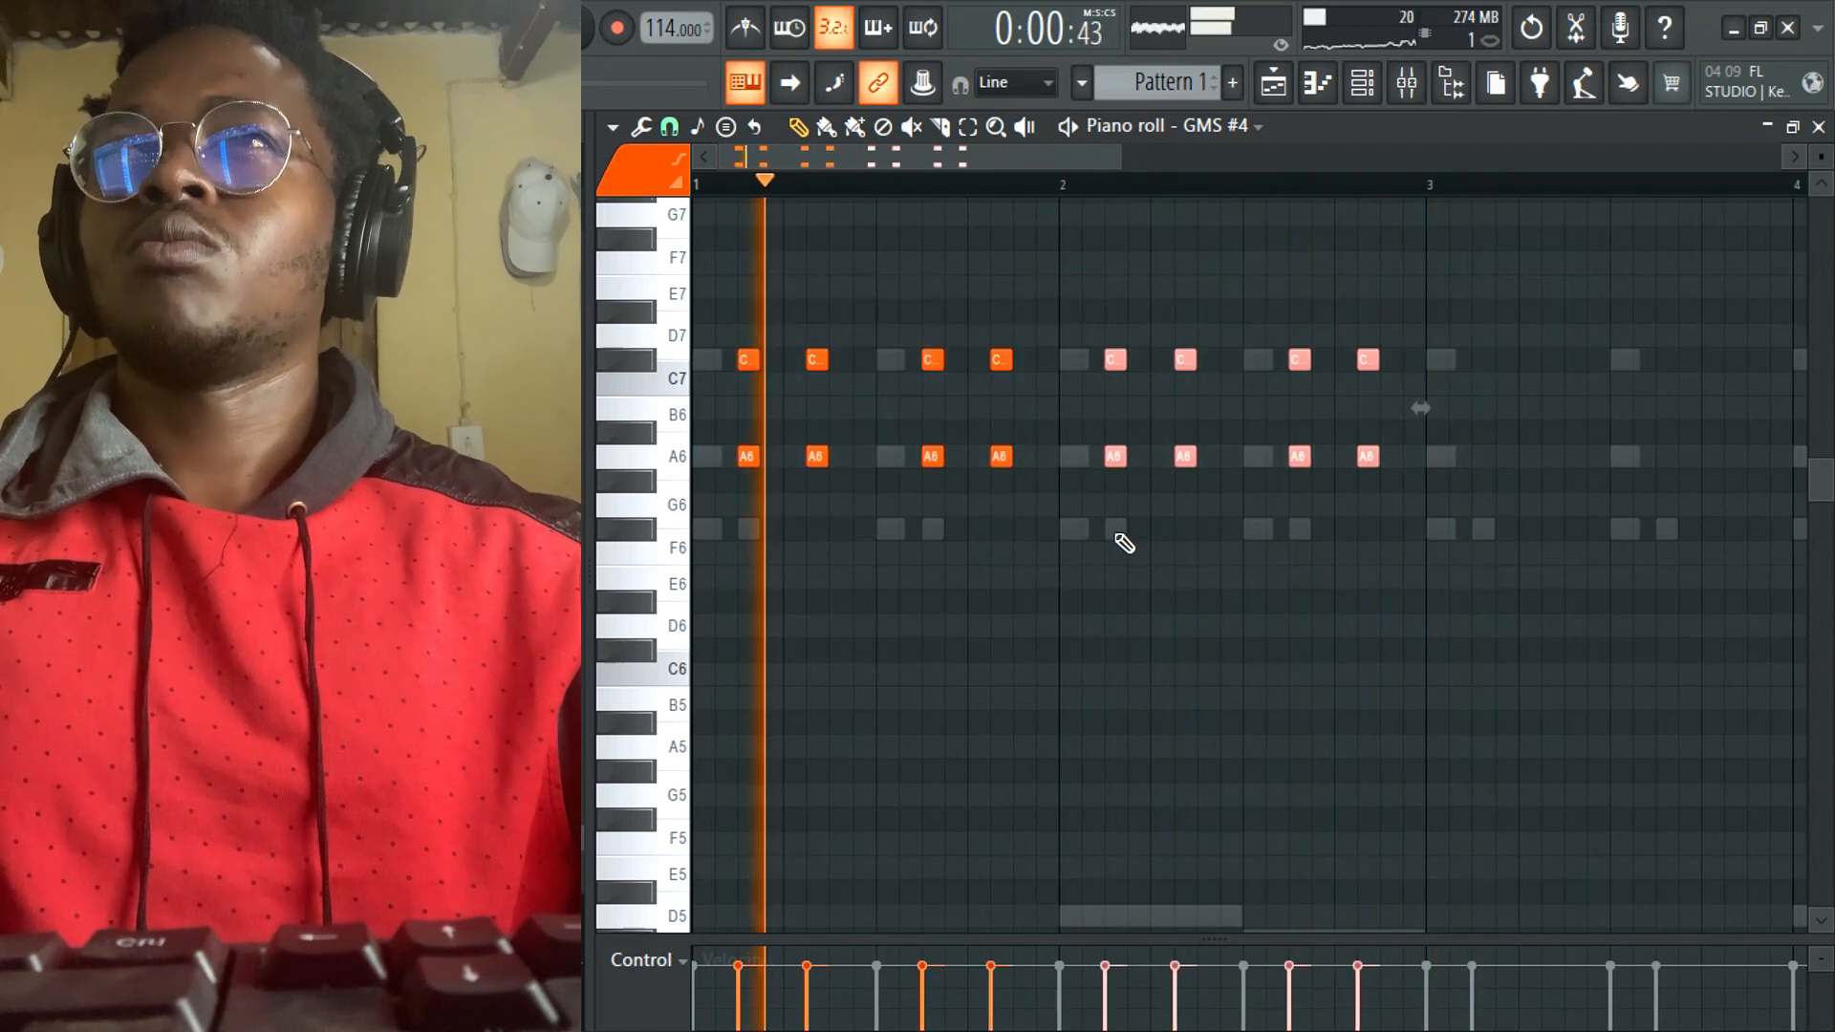
scroll(1123, 543, up, 3)
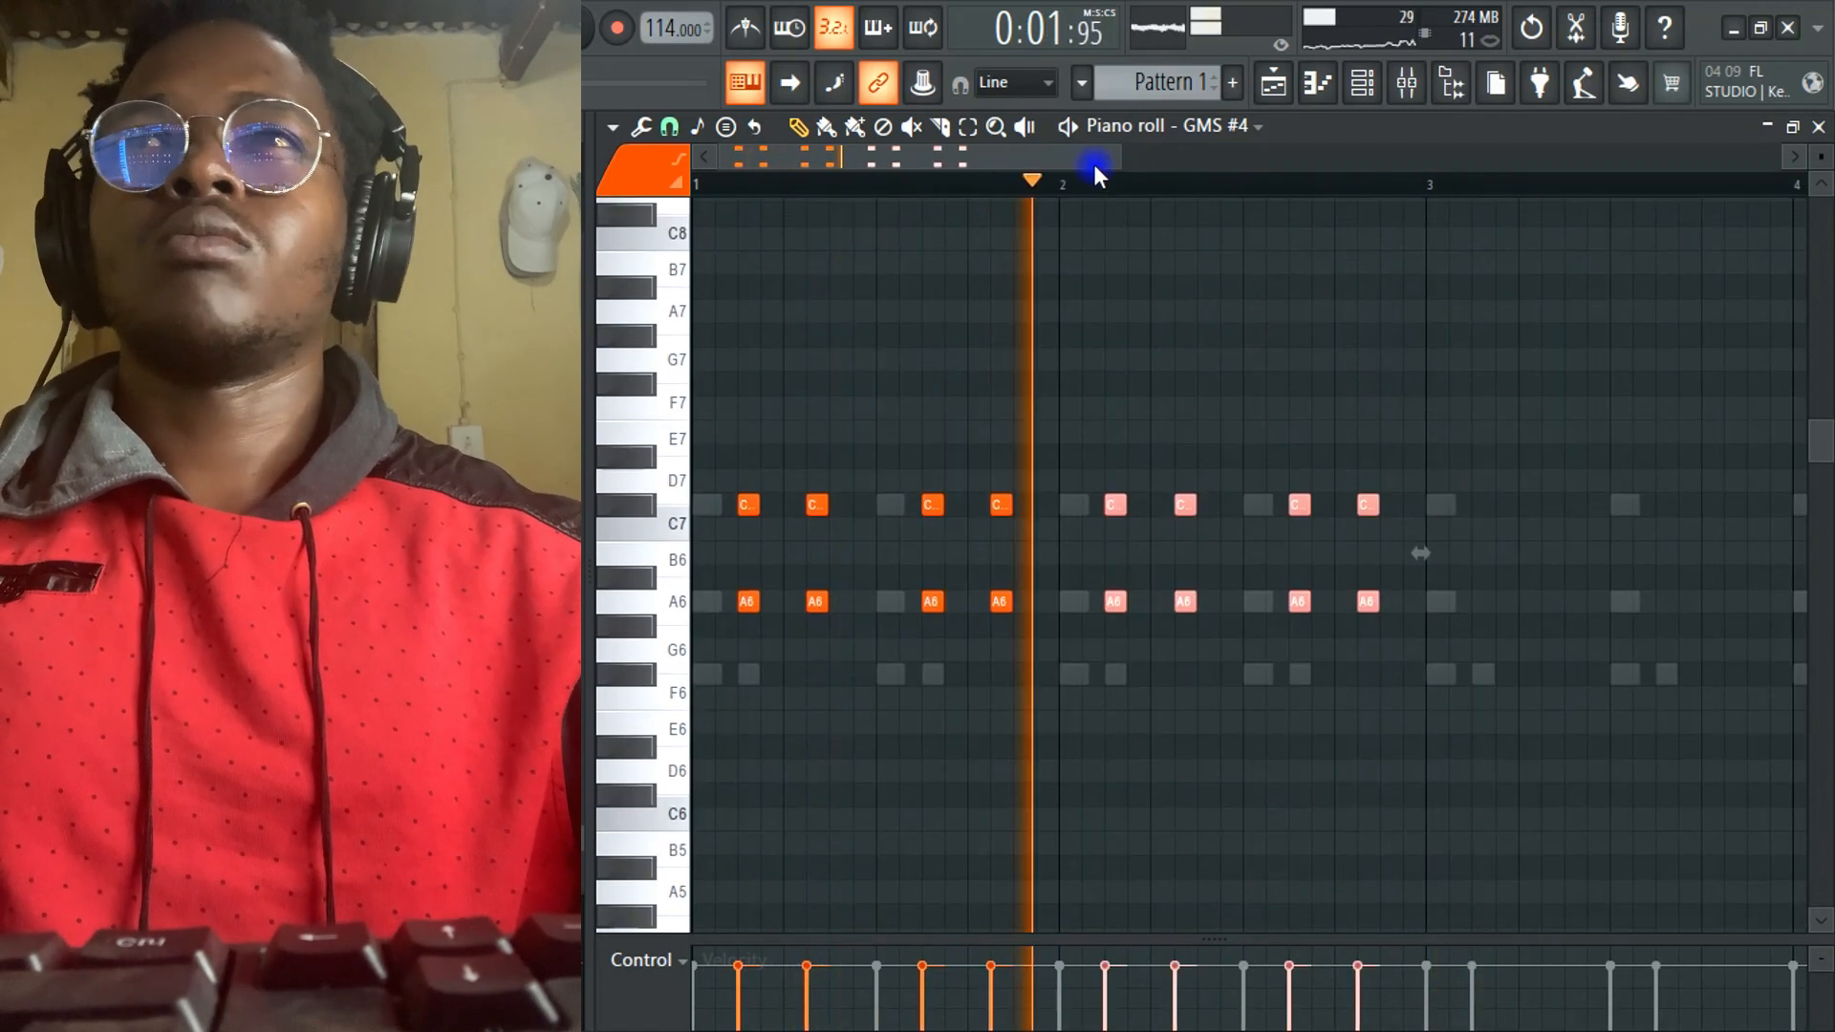
drag(1094, 165, 1123, 184)
key(space)
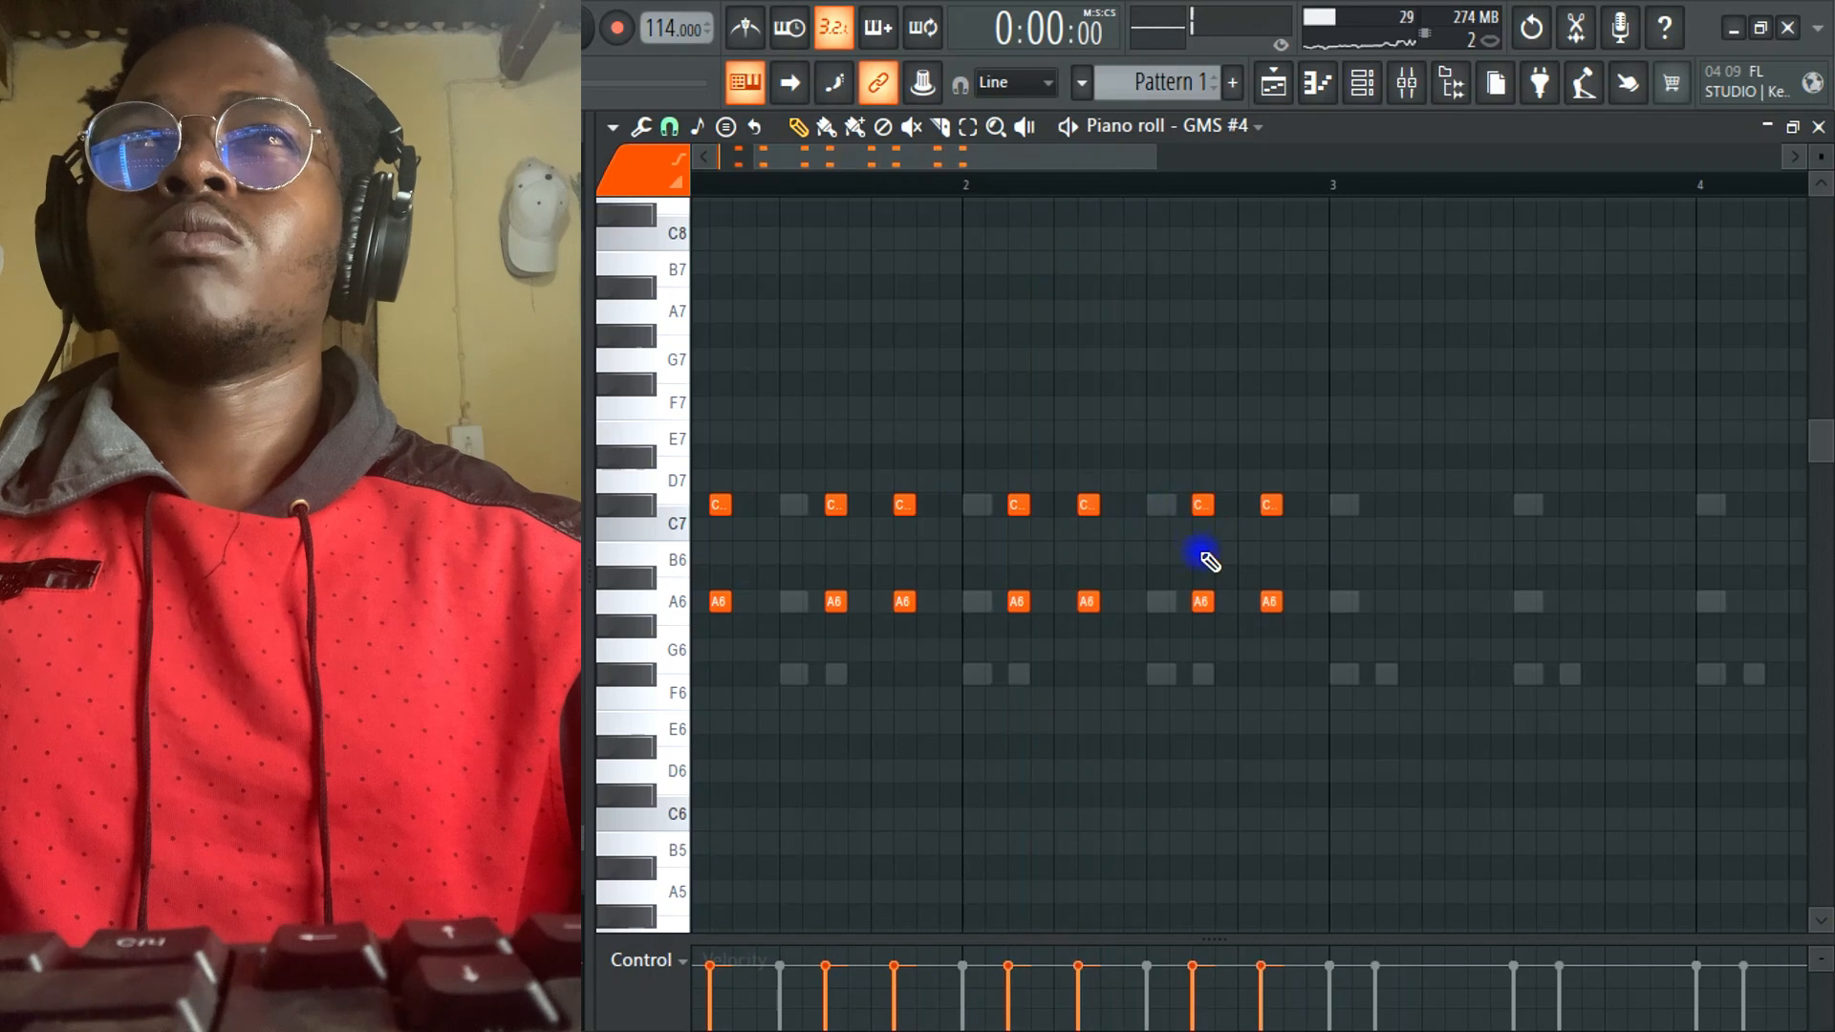
- Replace the last two C#7 notes in the second half of bar 2 of GMS #4 with F#6 notes
drag(888, 166, 731, 200)
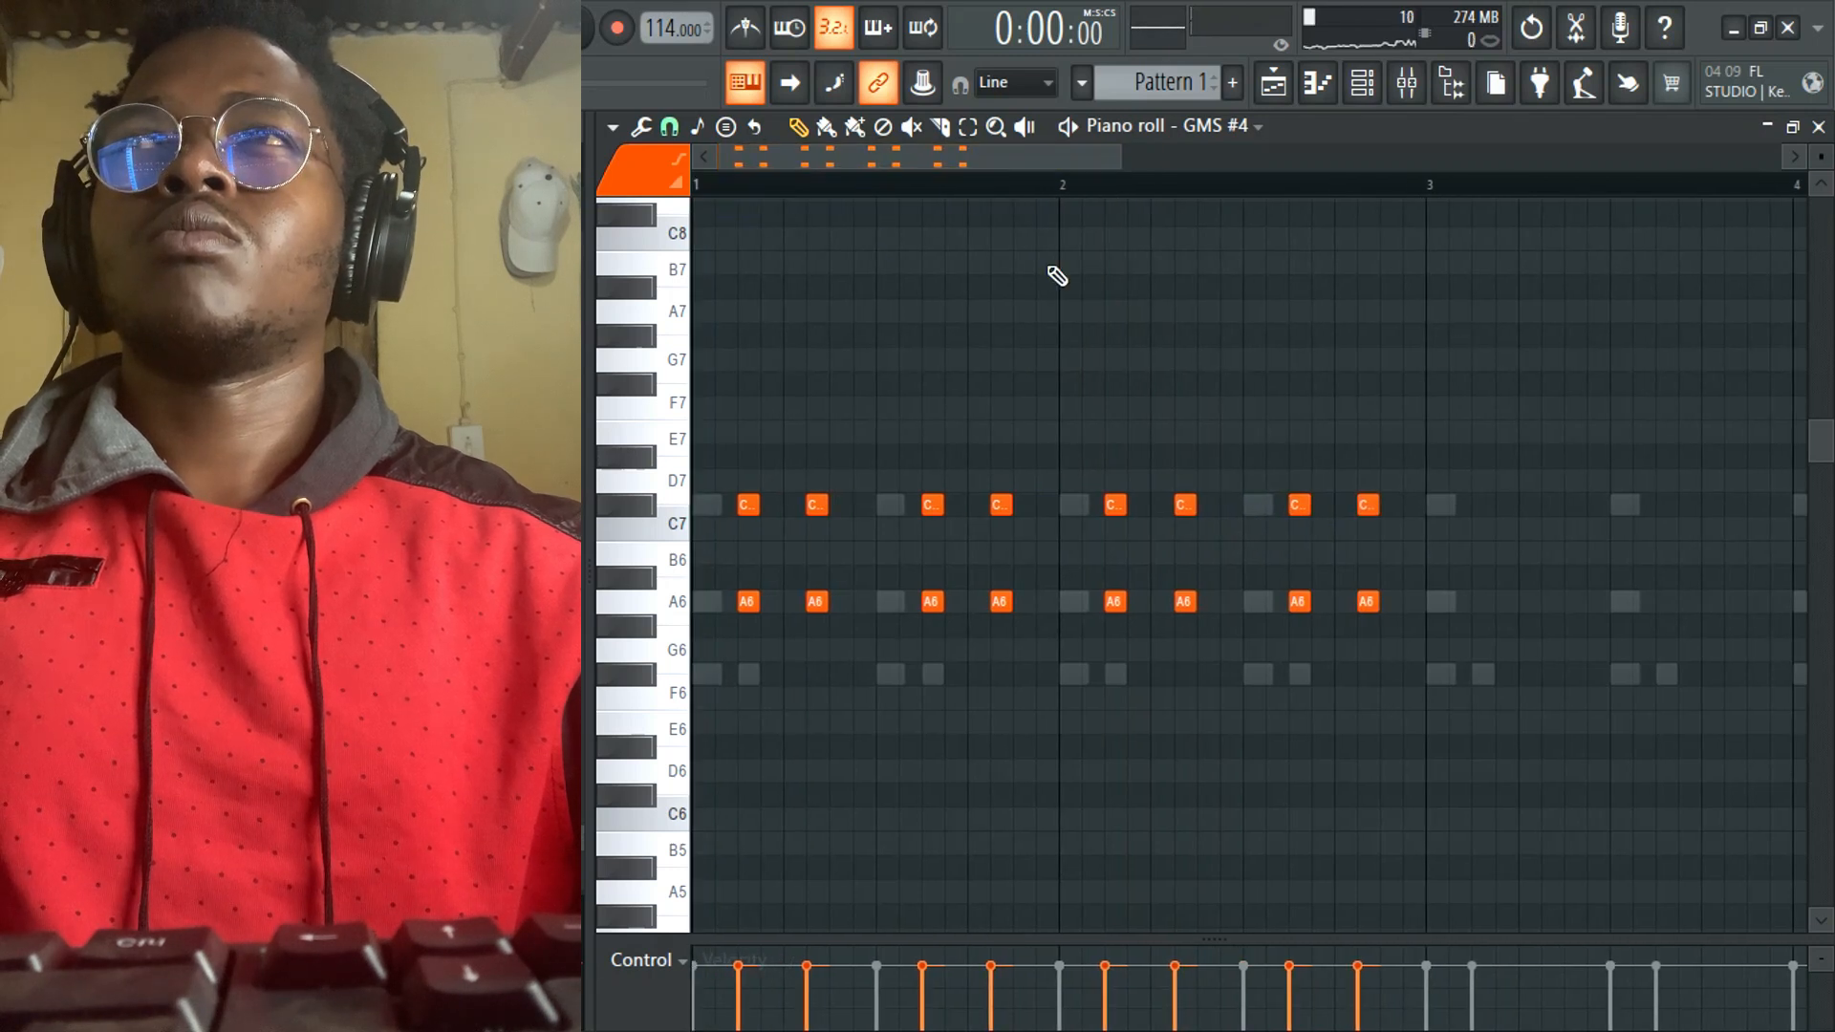
key(space)
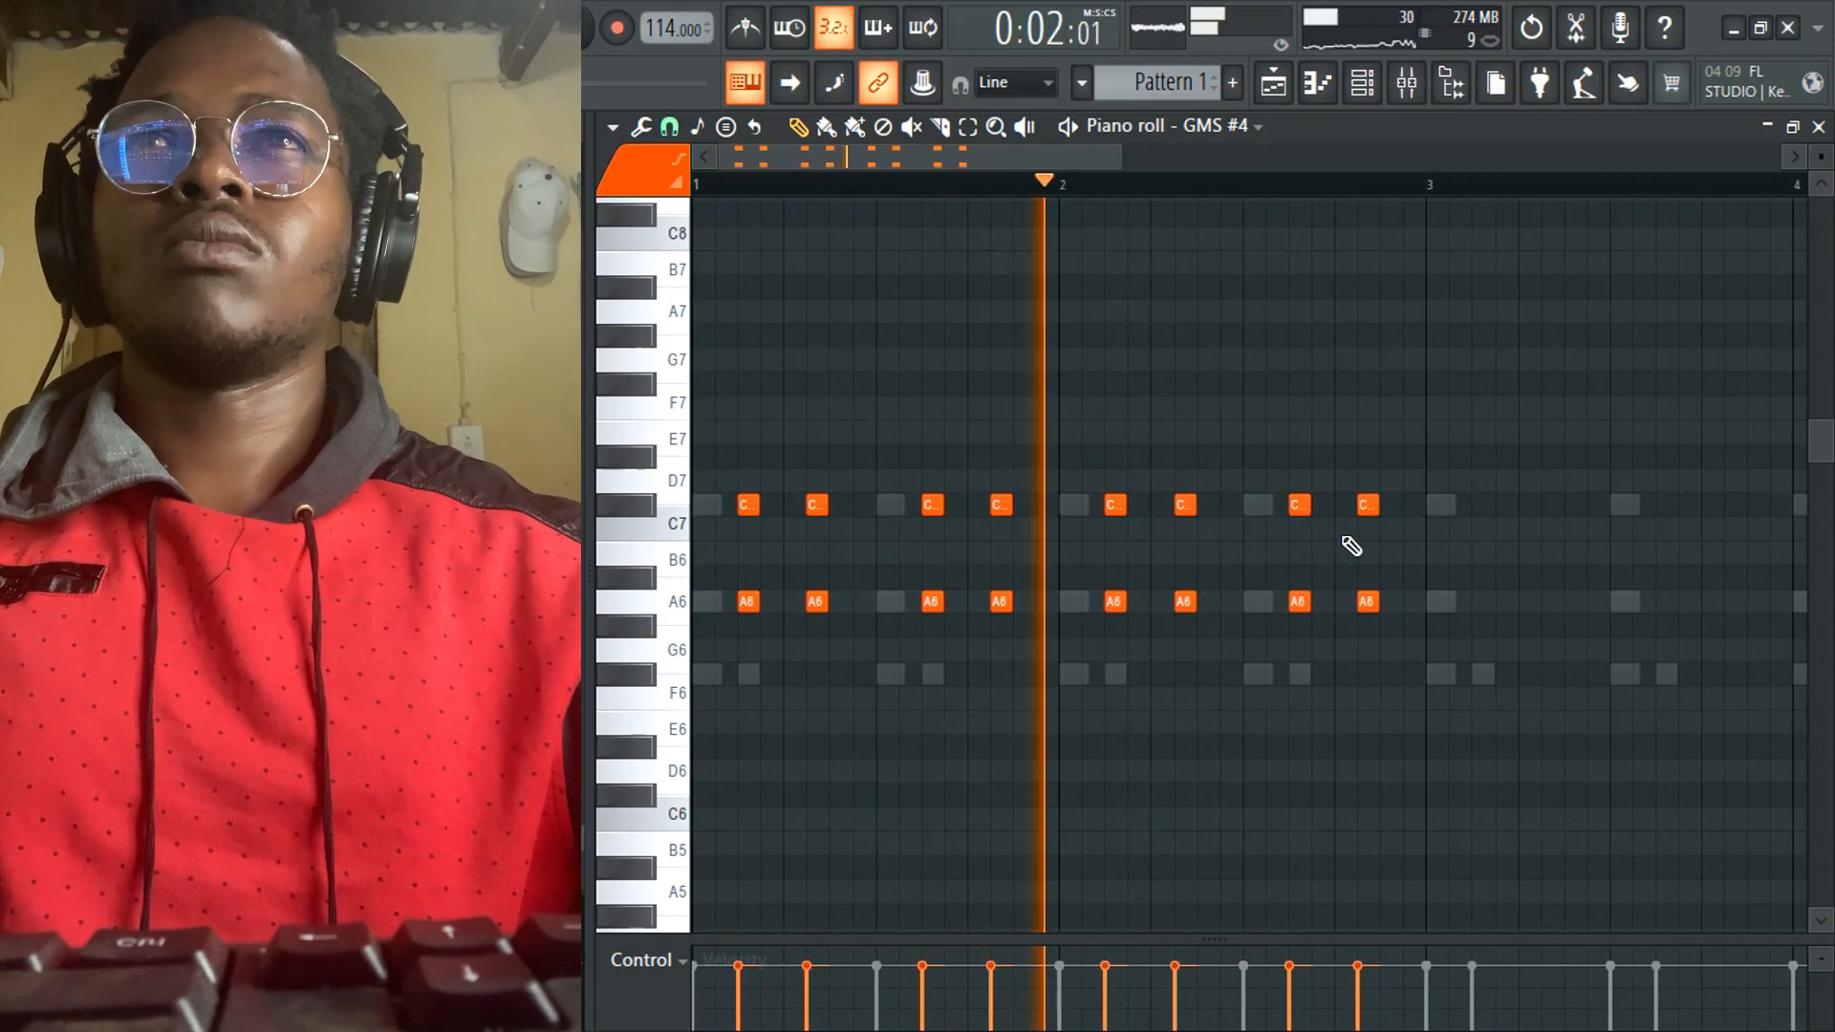
key(space)
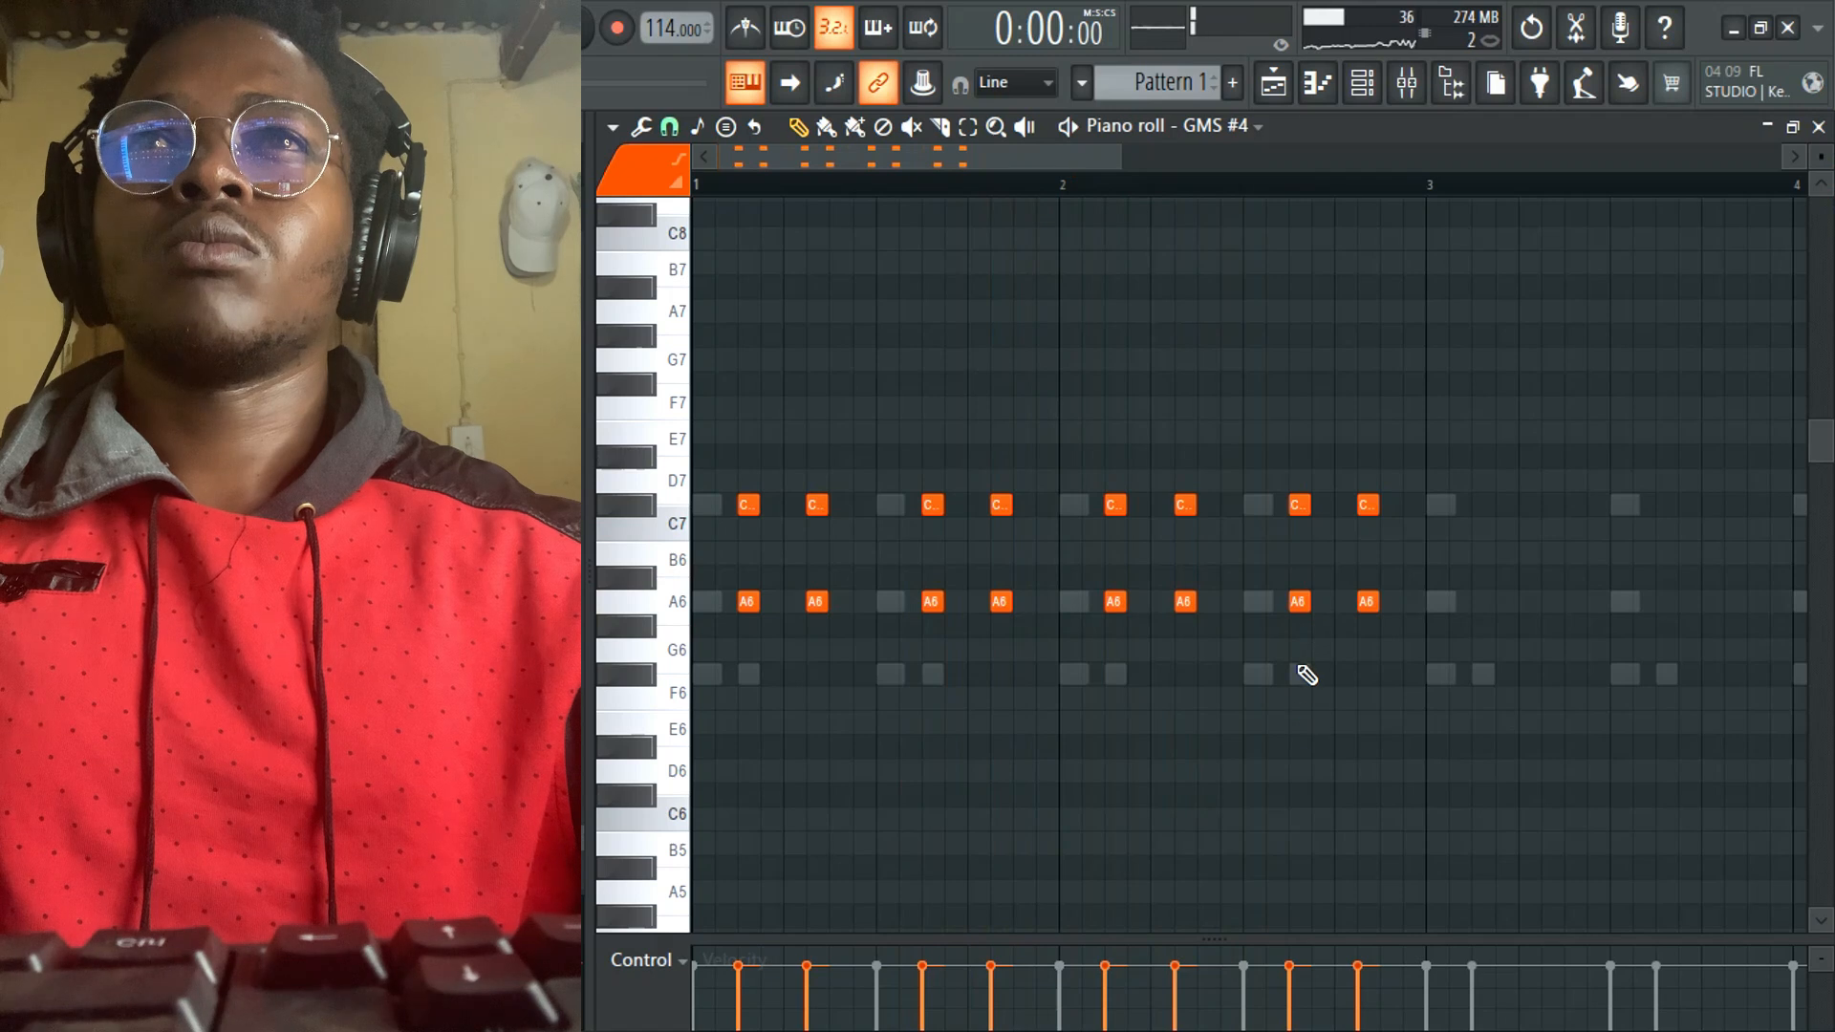
key(space)
right_click(1368, 505)
right_click(1300, 504)
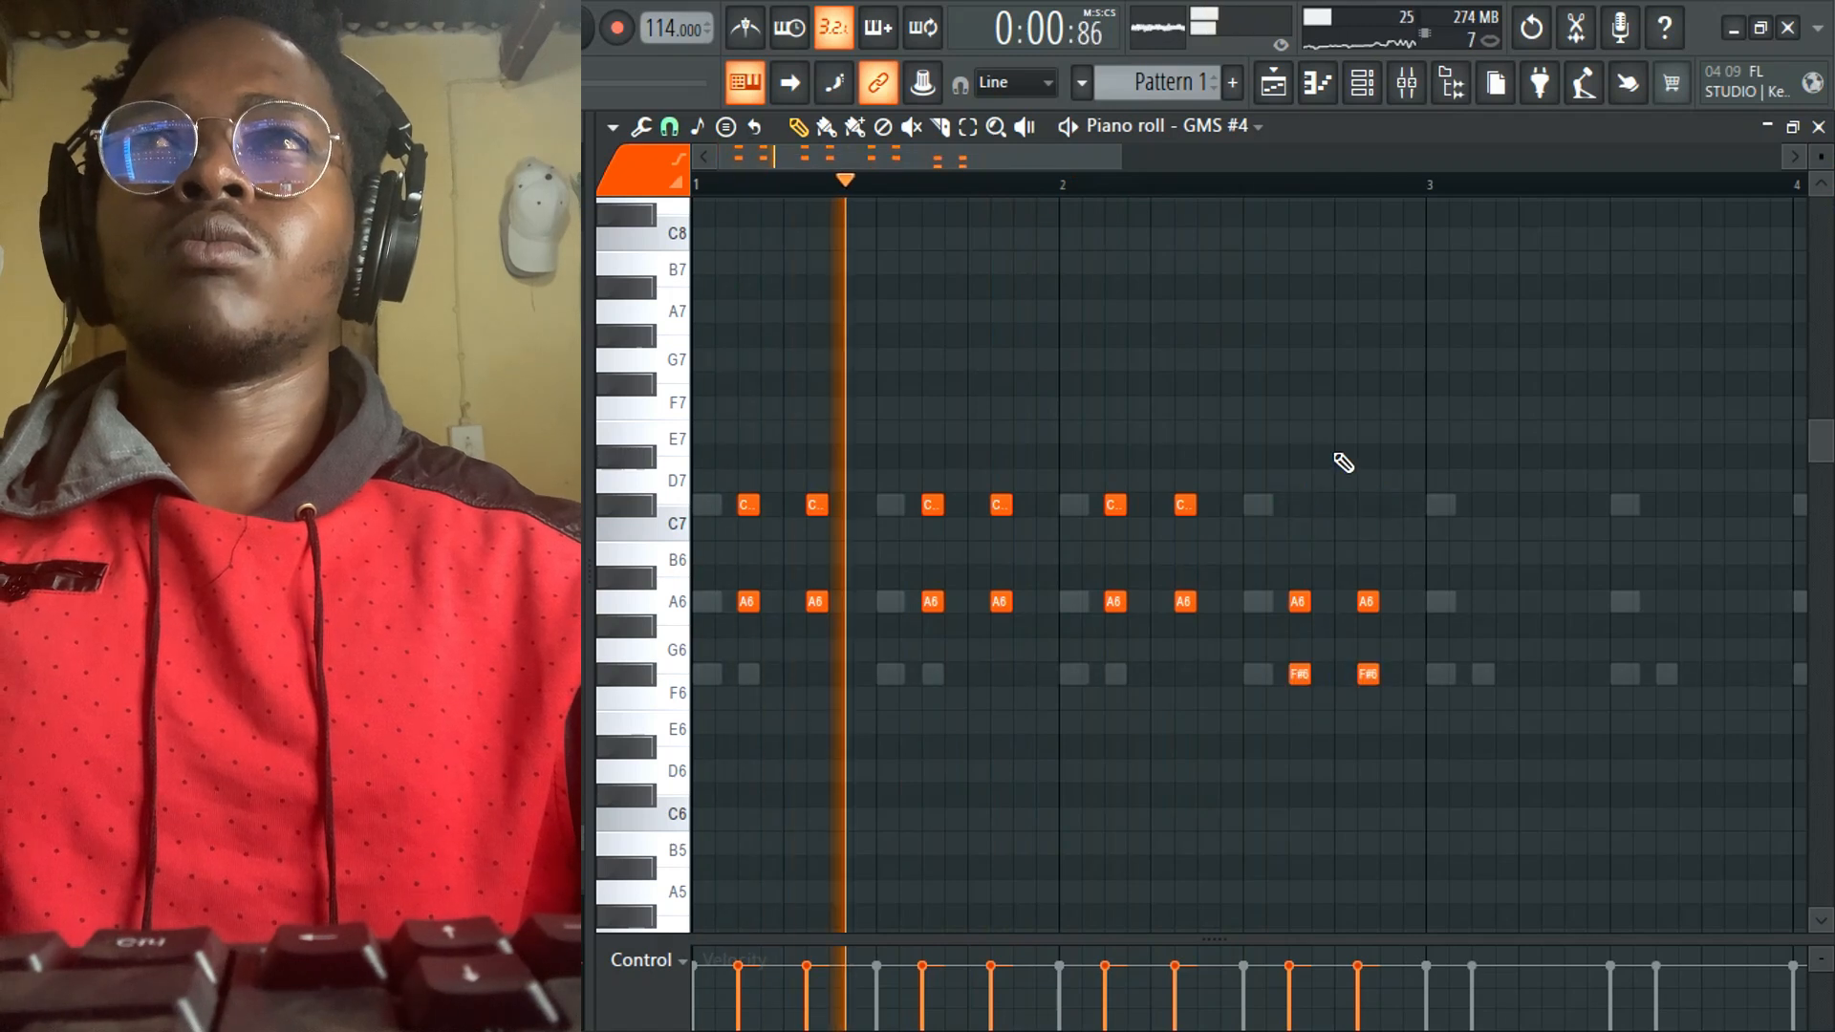
- Duplicate the whole two-bar GMS #4 note pattern into bars 3 and 4 and clear the selection
key(ctrl+a)
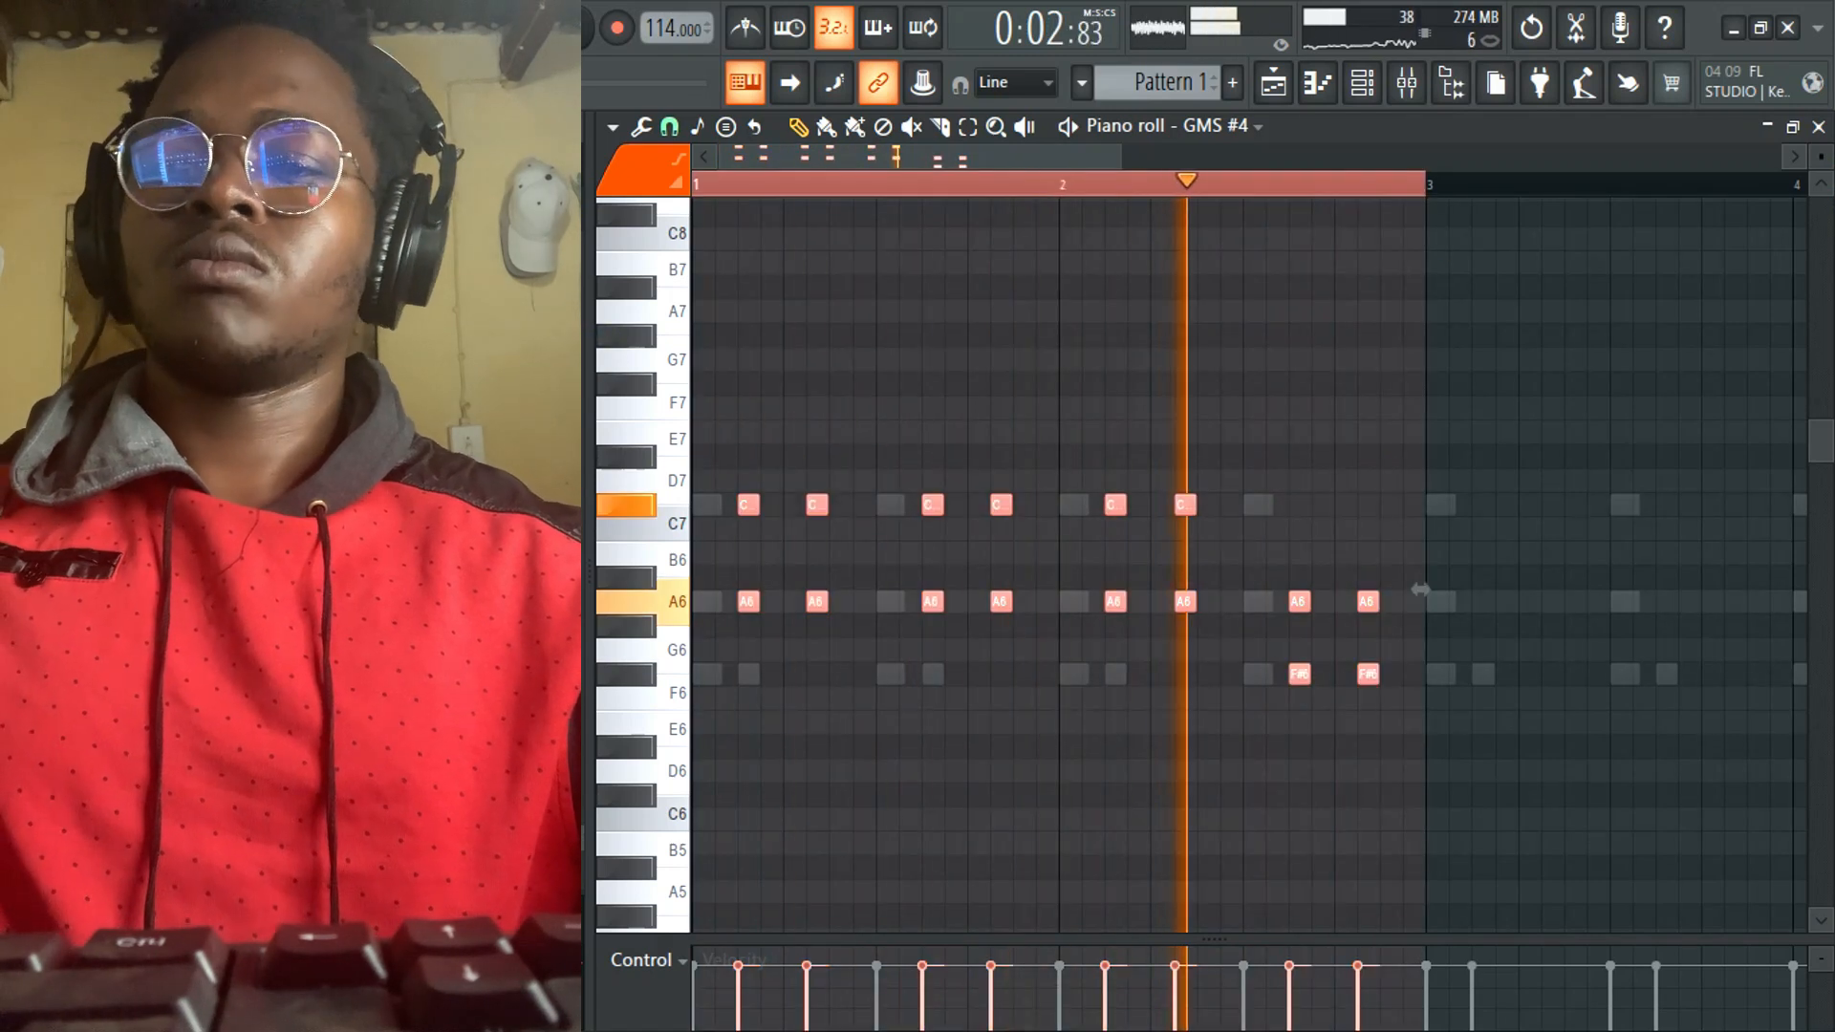
key(ctrl+b)
key(ctrl+d)
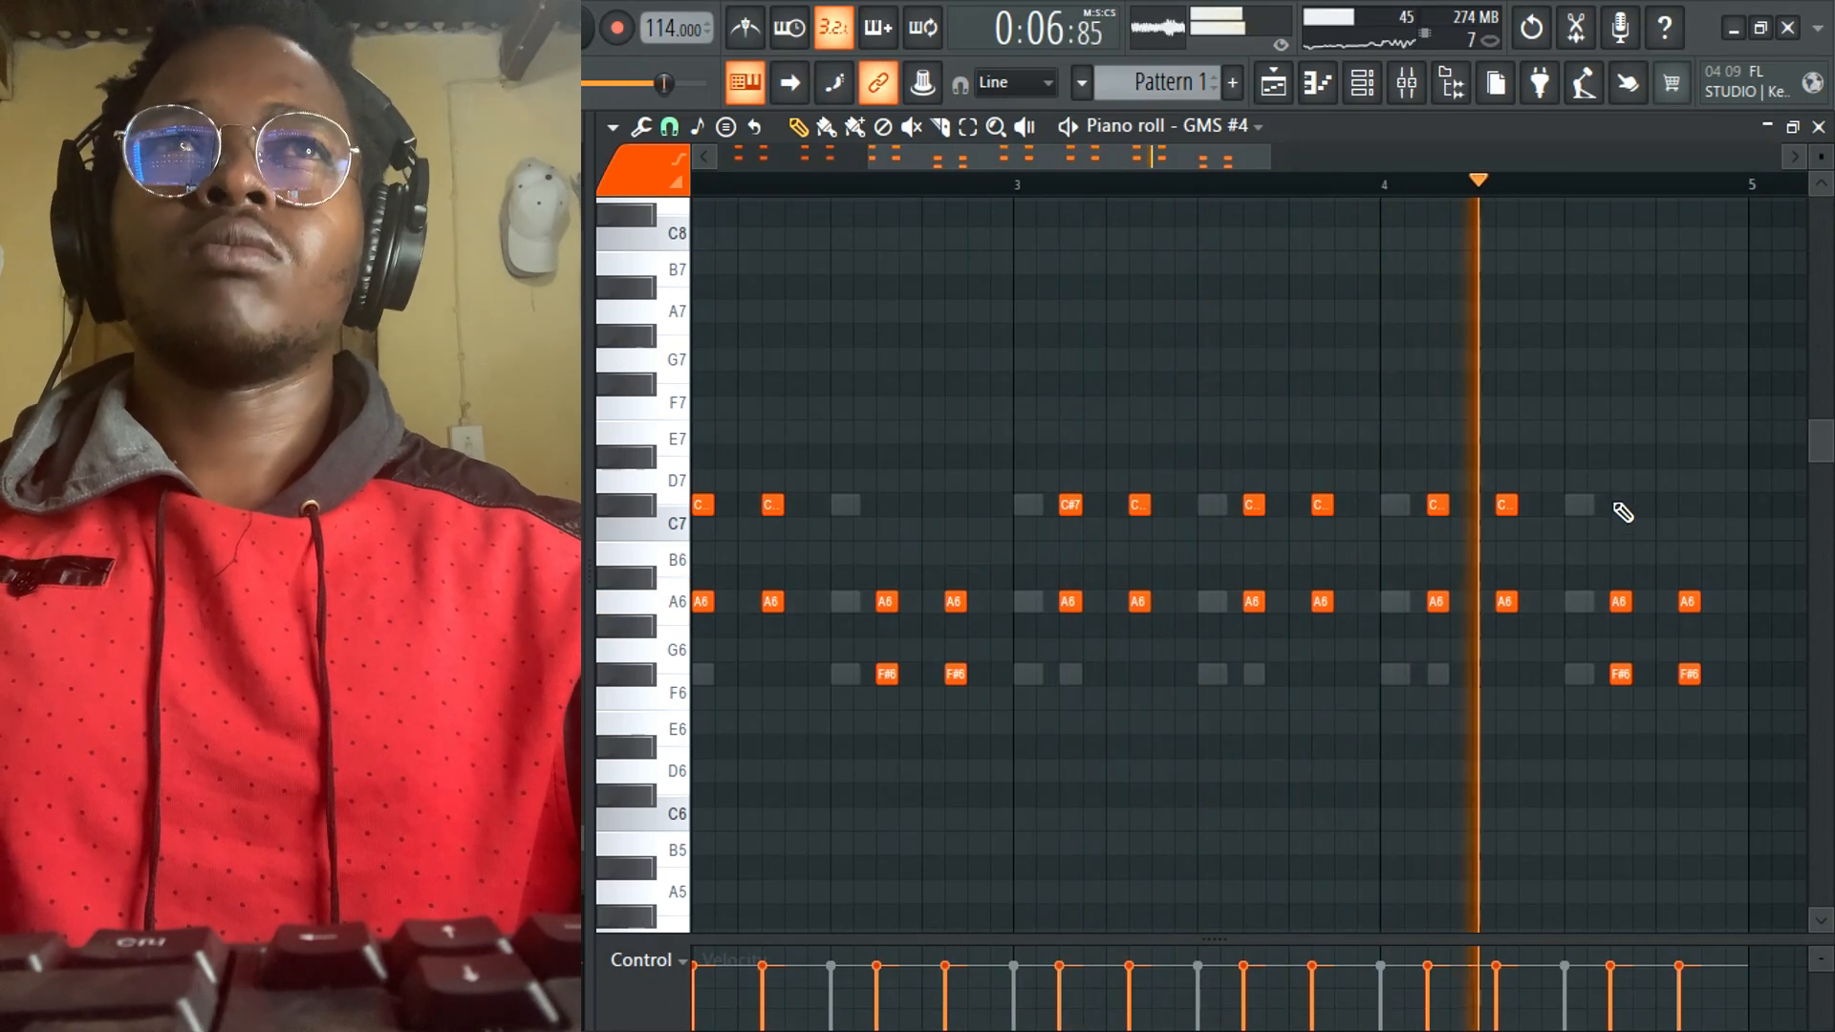
- In bar 4 of GMS #4, raise the first two C#7 notes to D7 and replace the F#6 notes with C#7
key(space)
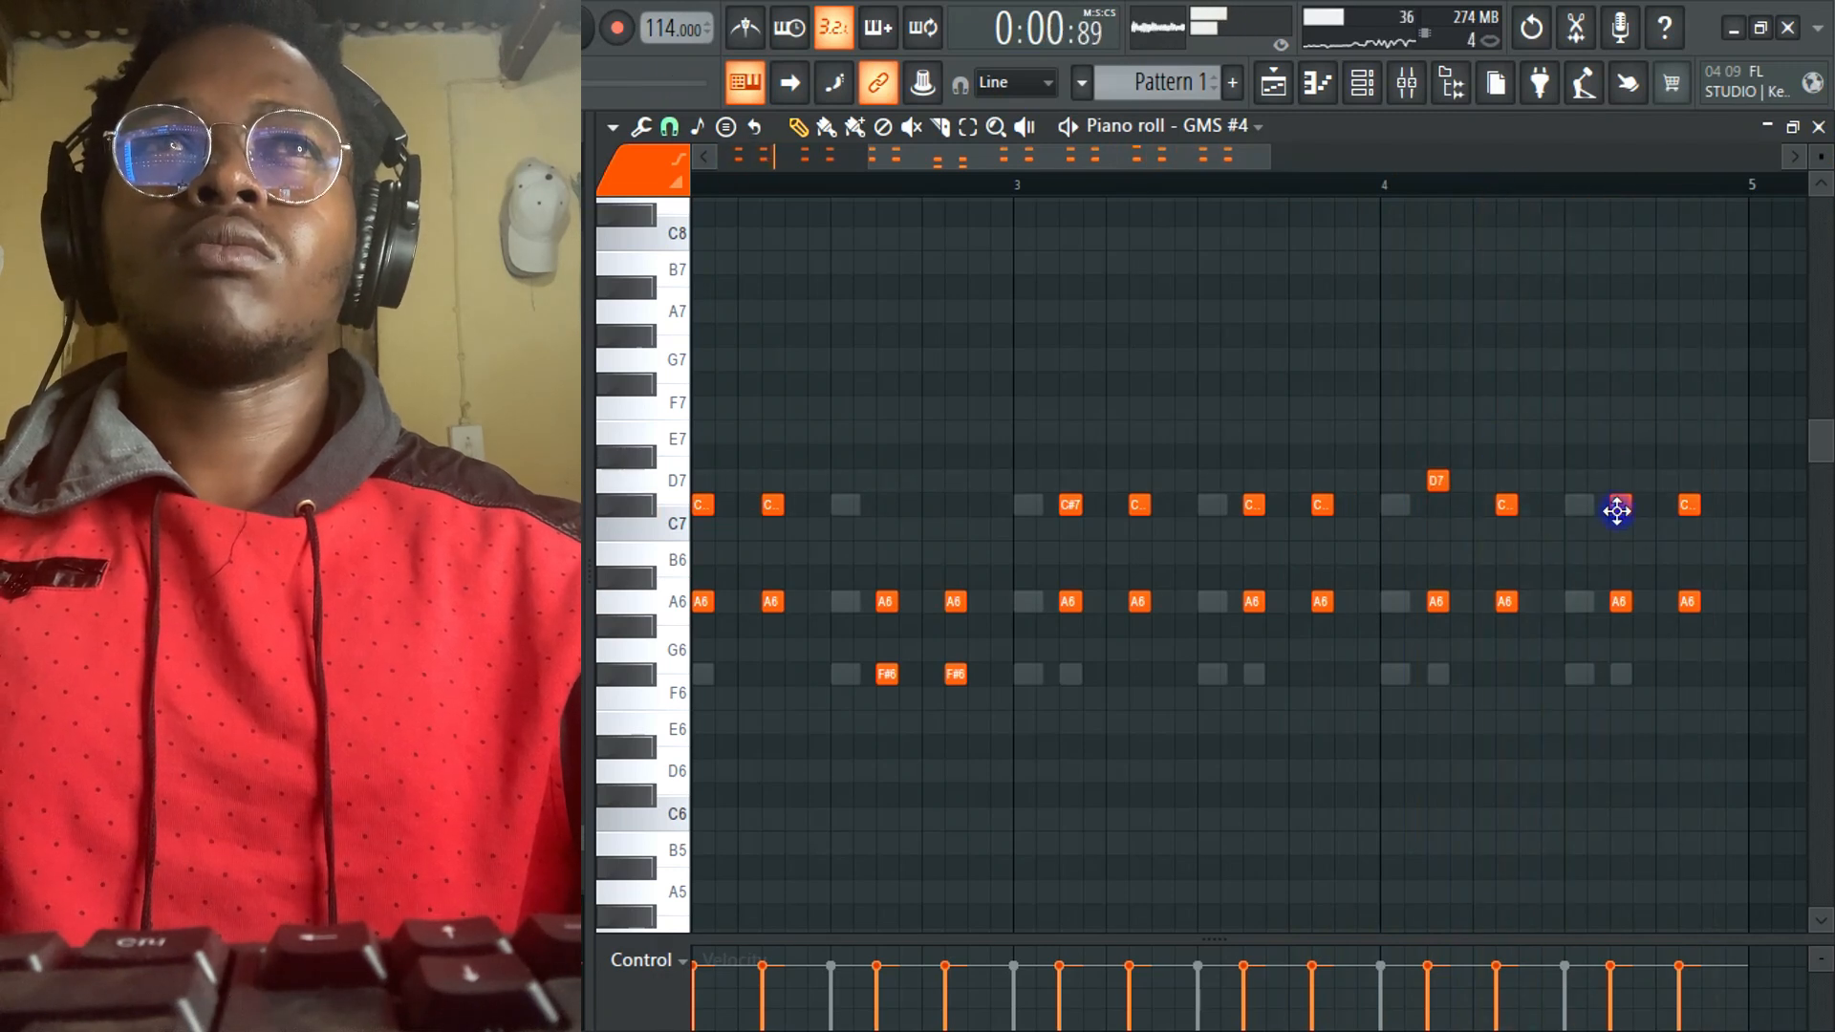
click(1379, 195)
key(space)
key(space)
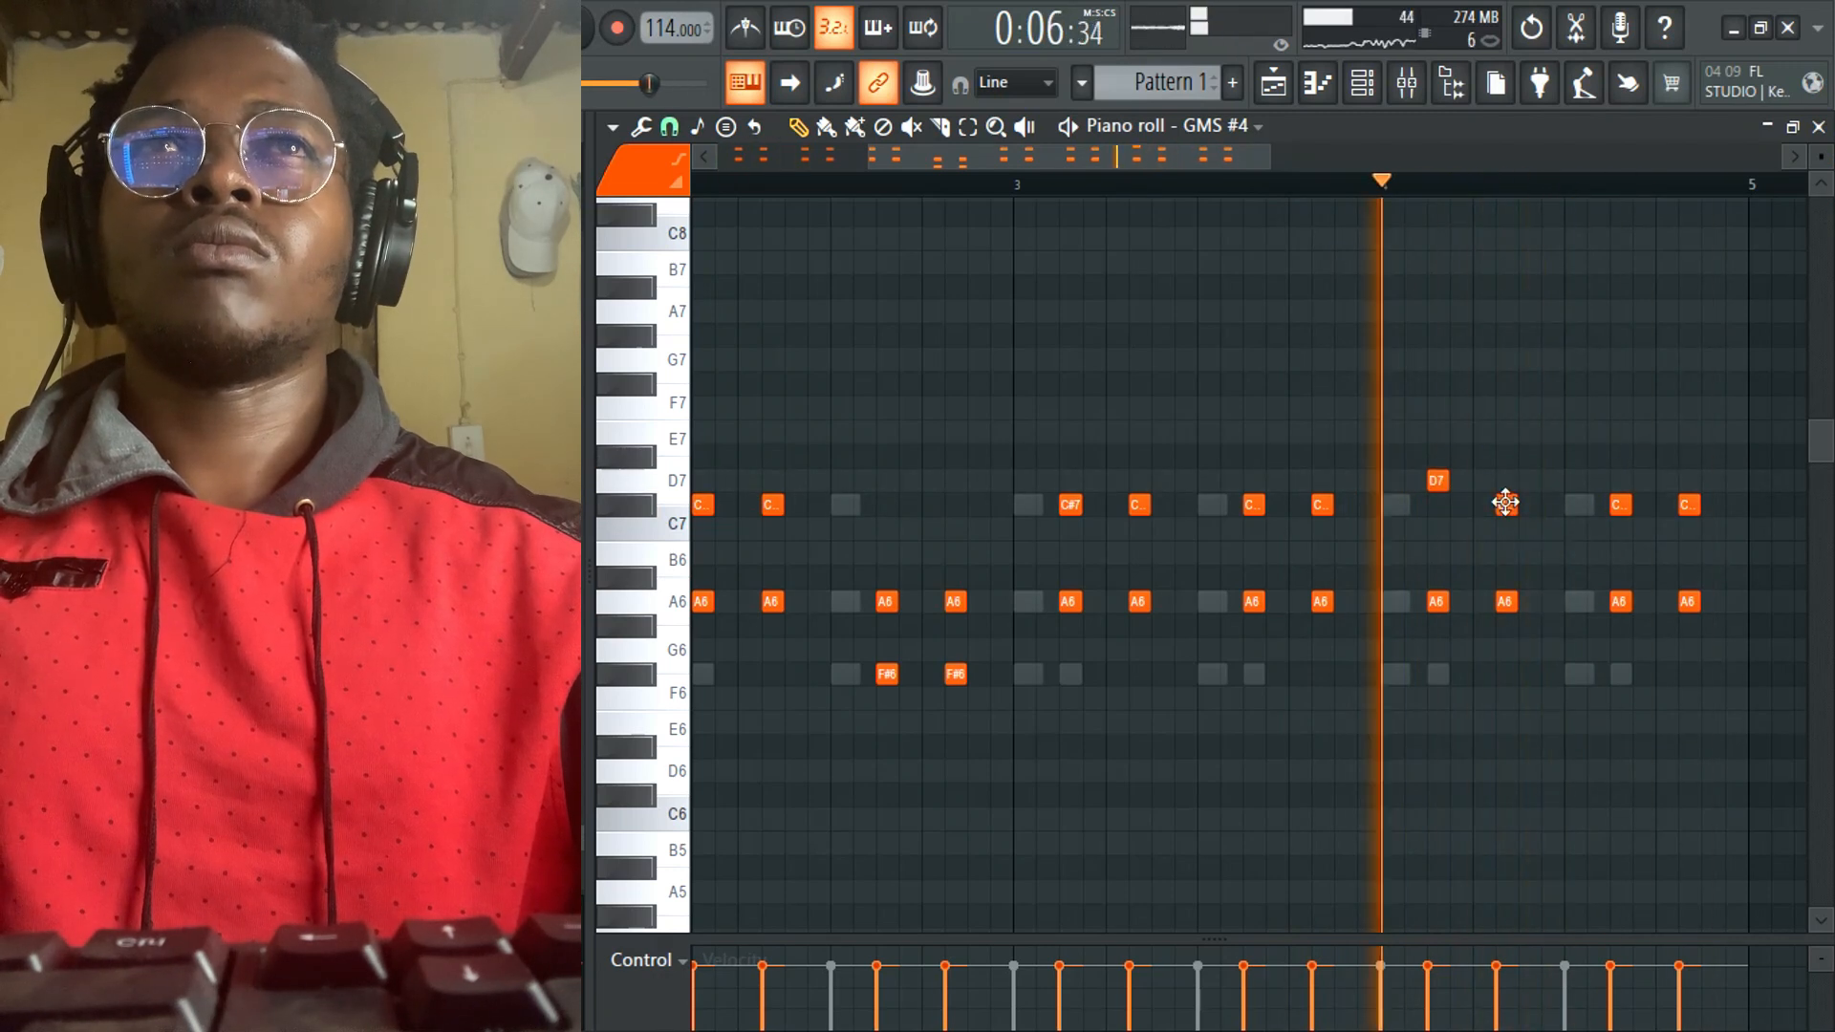
drag(1504, 505, 1507, 482)
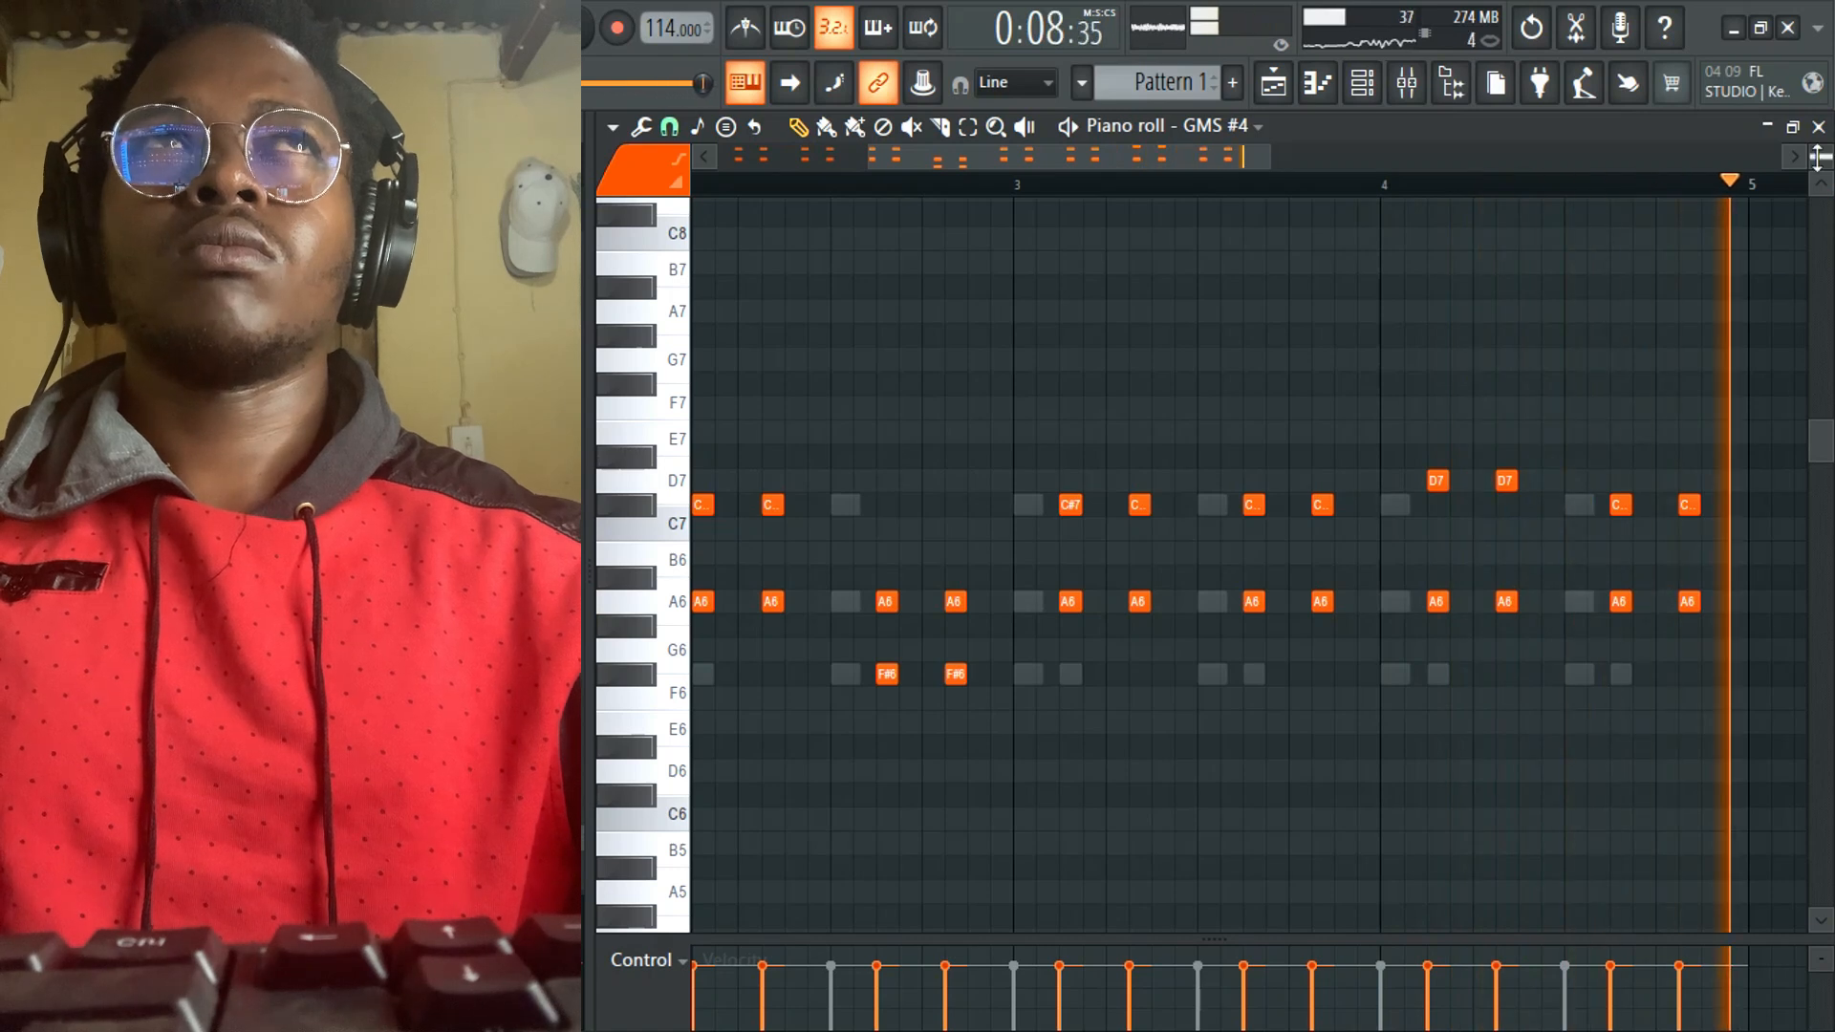
- Close the GMS #4 piano roll and audition the pattern against the drum arrangement with FL Keys muted
click(1818, 126)
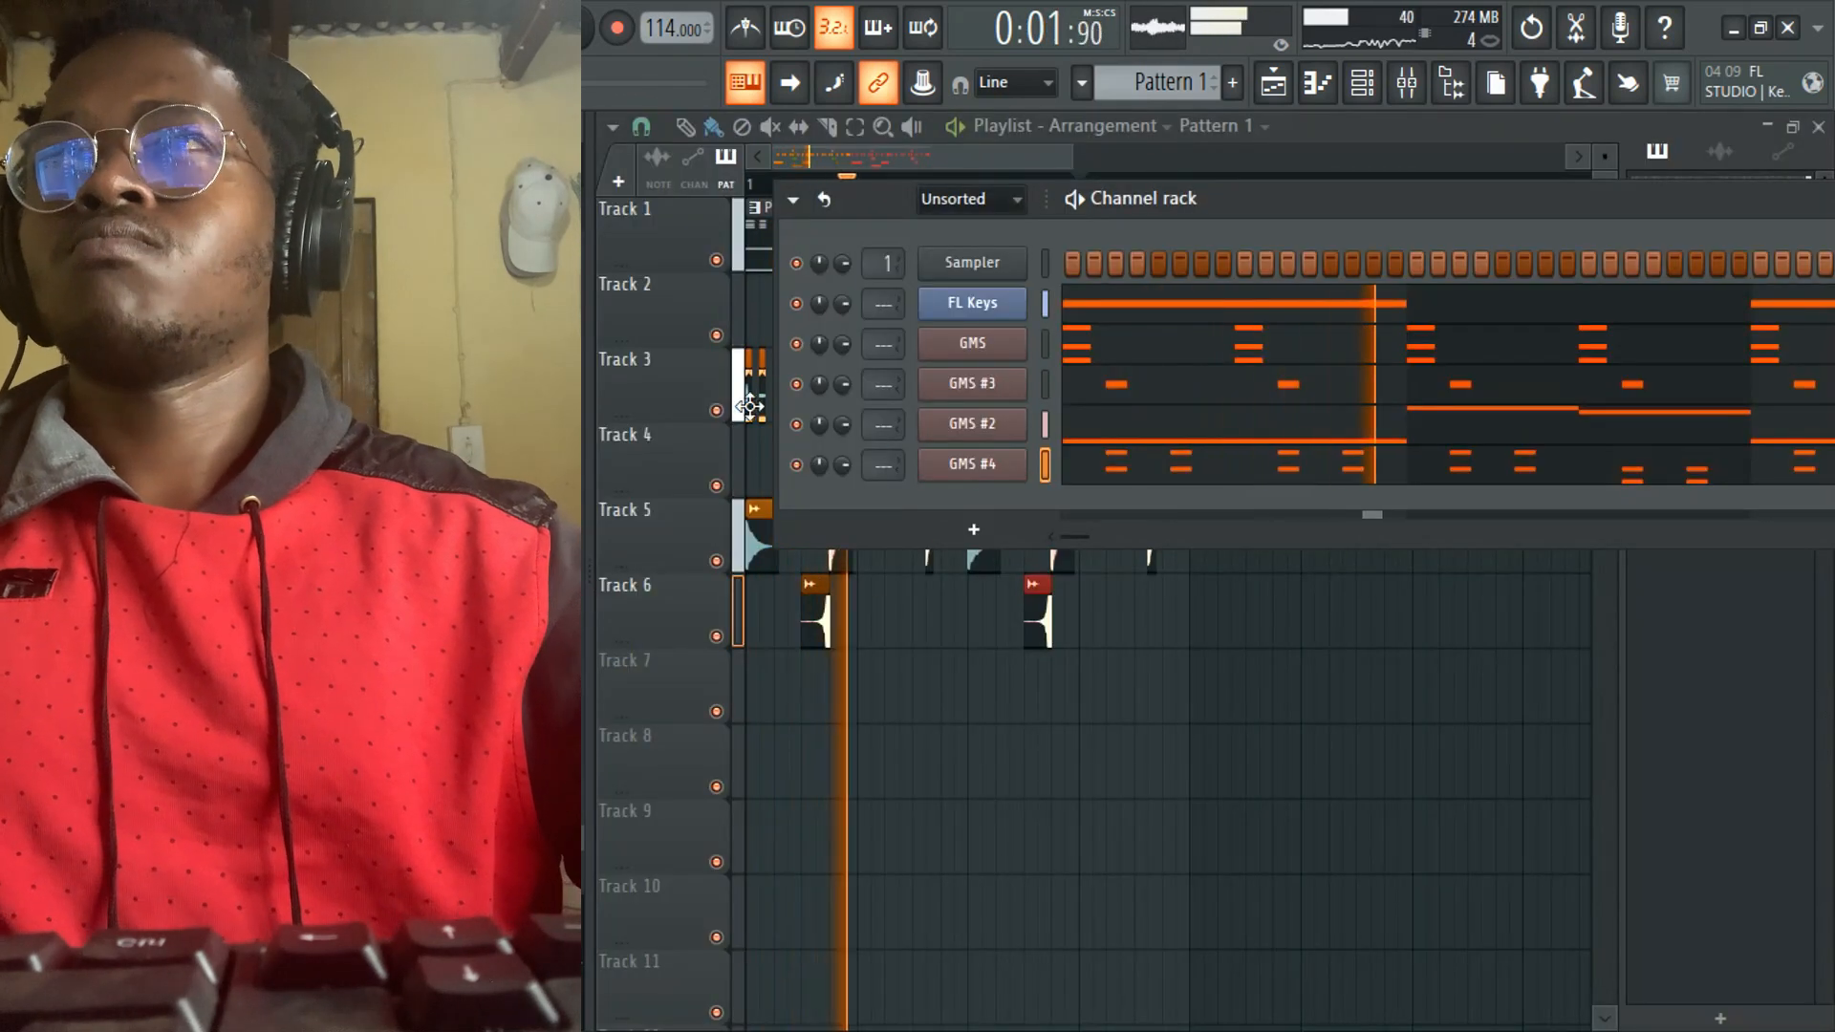
click(796, 304)
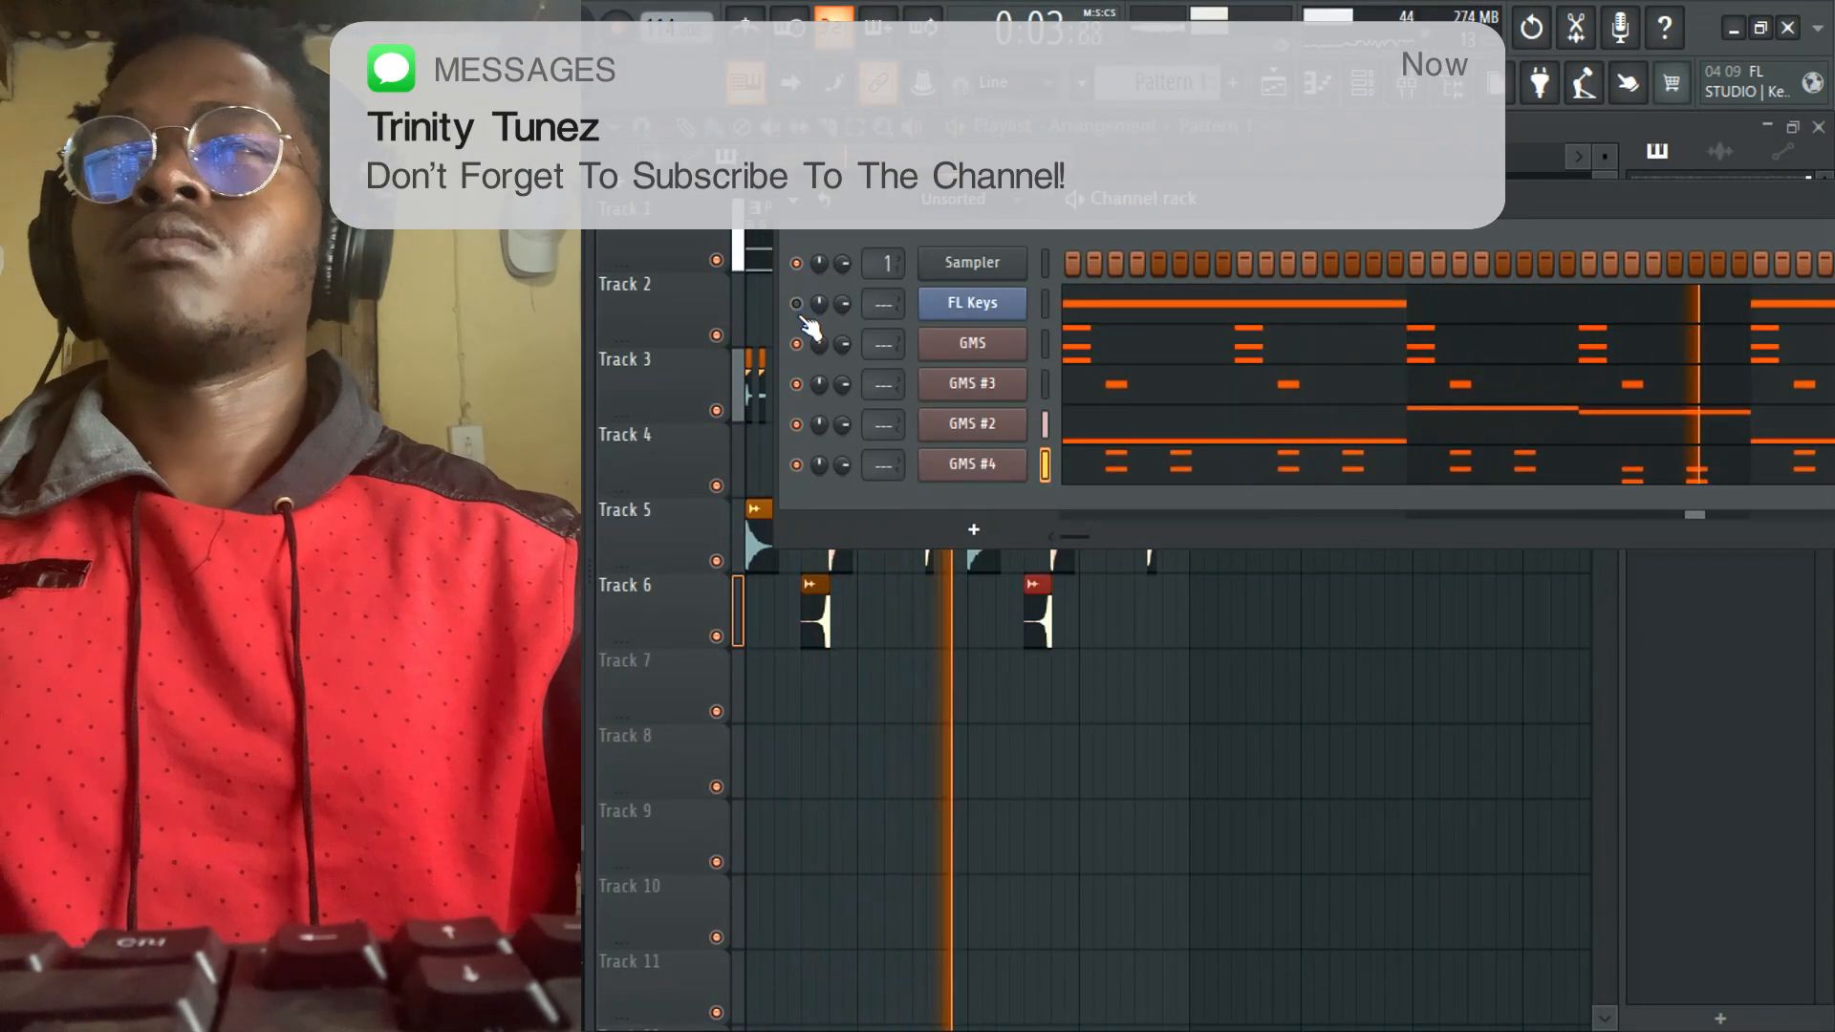
key(F6)
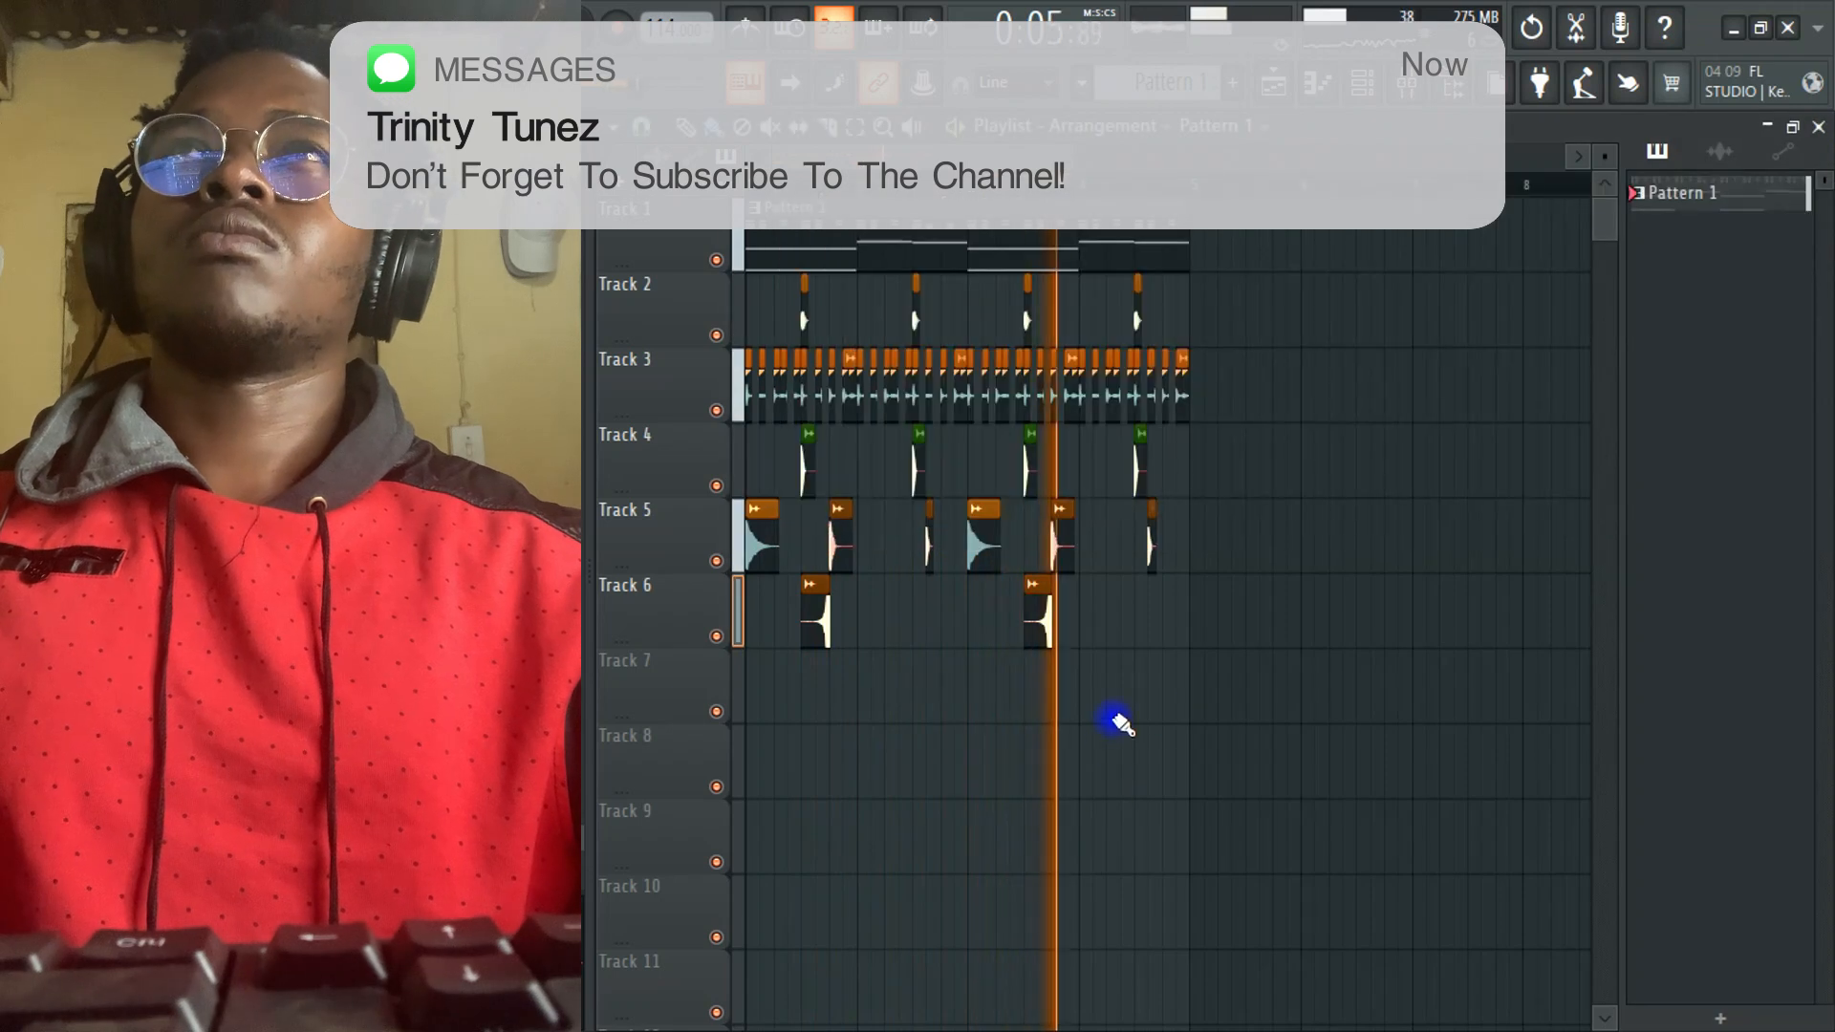
key(F6)
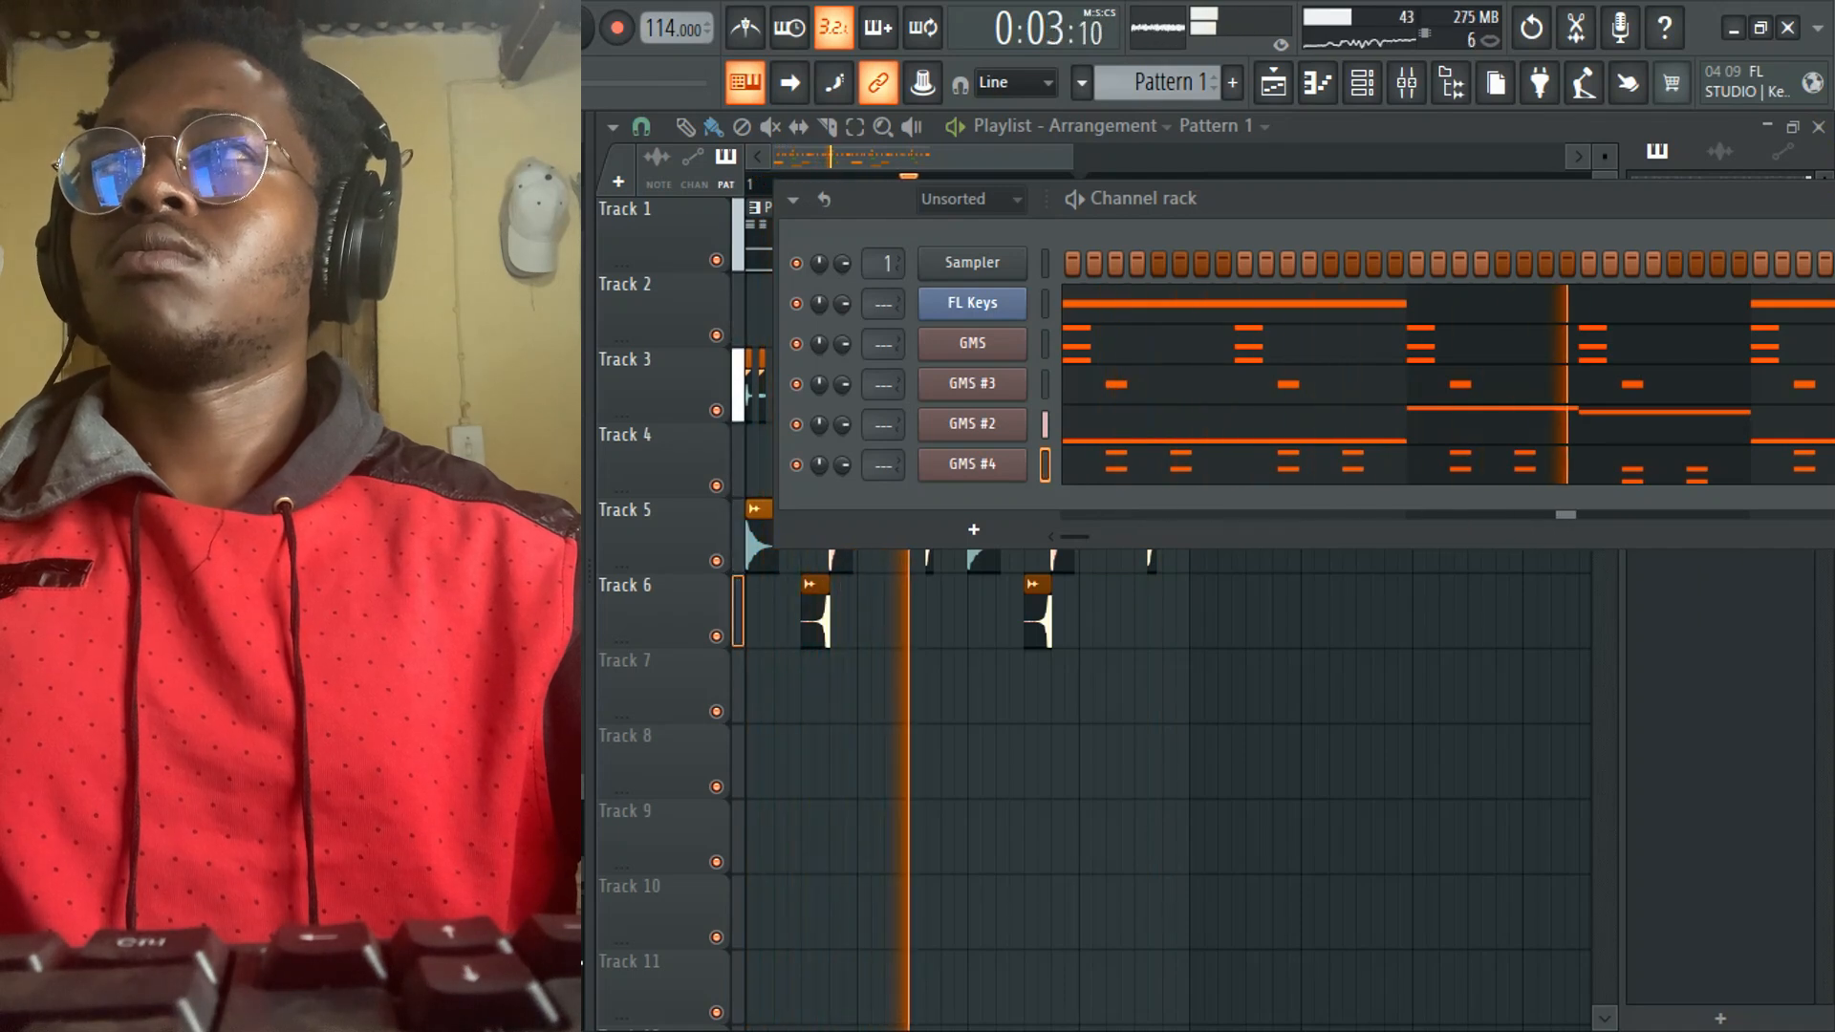
- Load the Perc 23 sample as a new channel in Pattern 2 and place Pattern 2 at bar 1 of Track 7
drag(535, 574, 1027, 572)
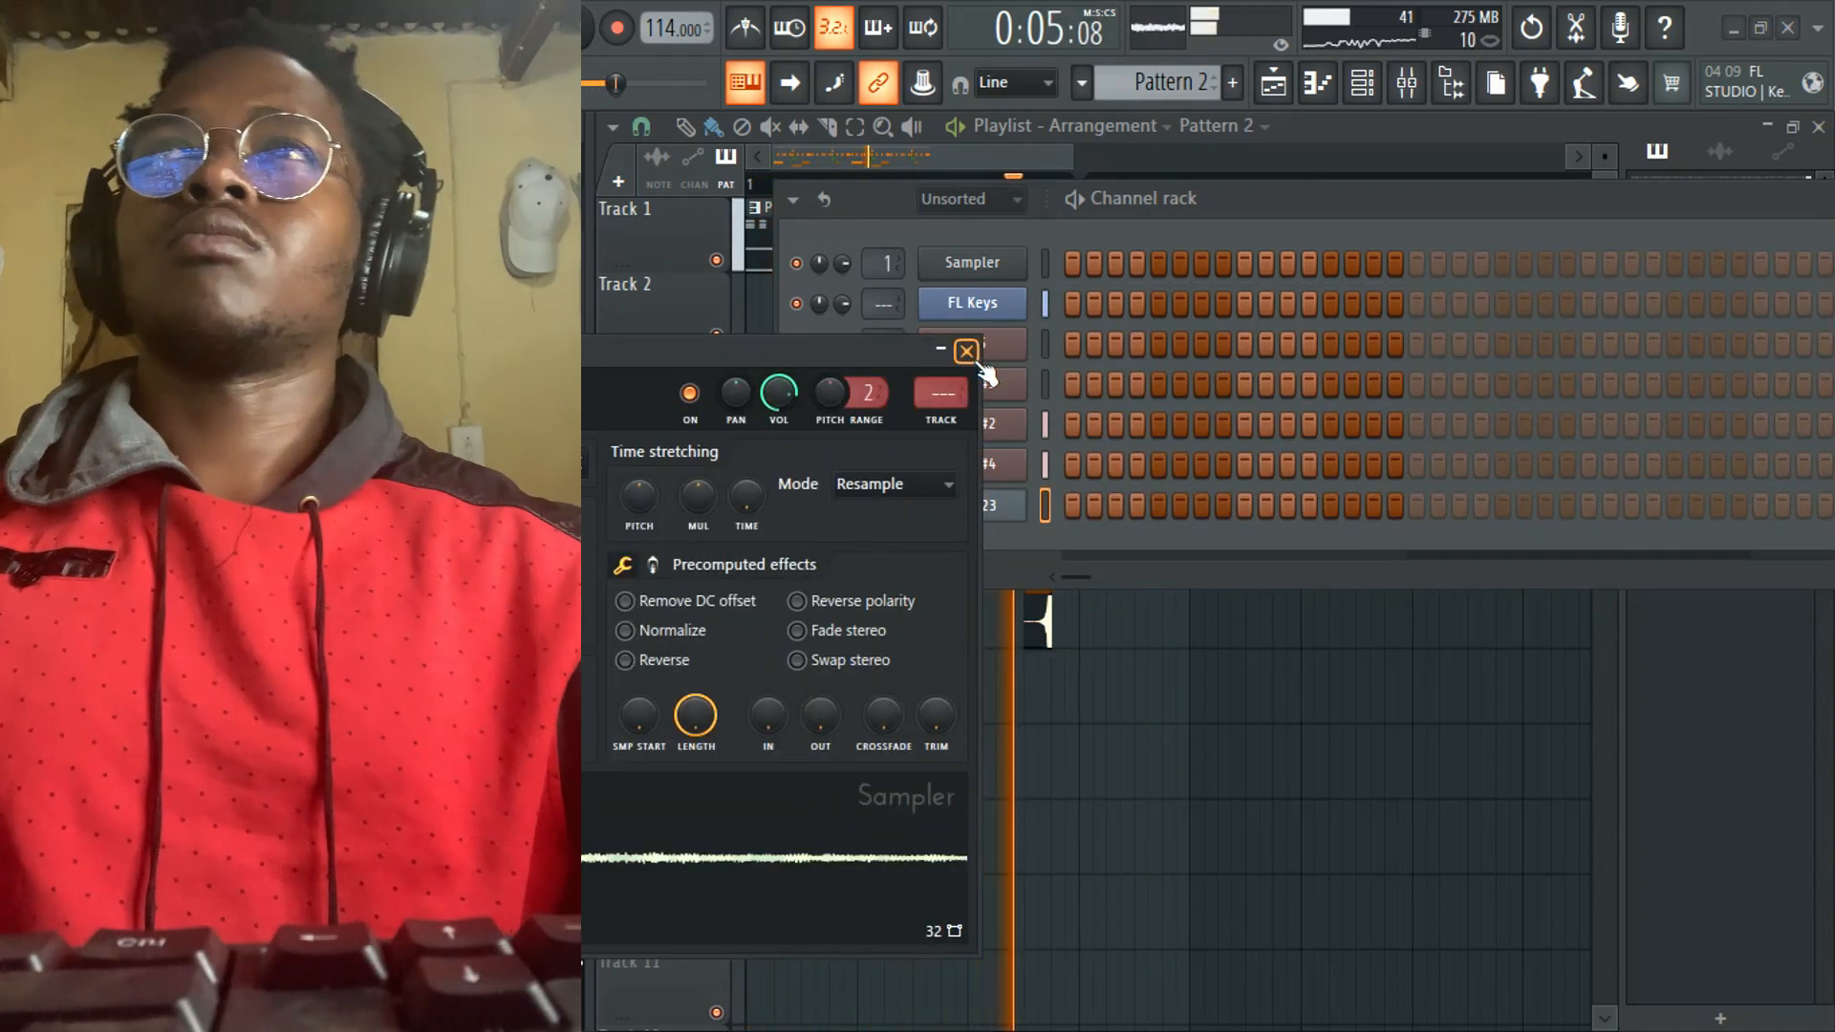
click(968, 354)
click(1131, 684)
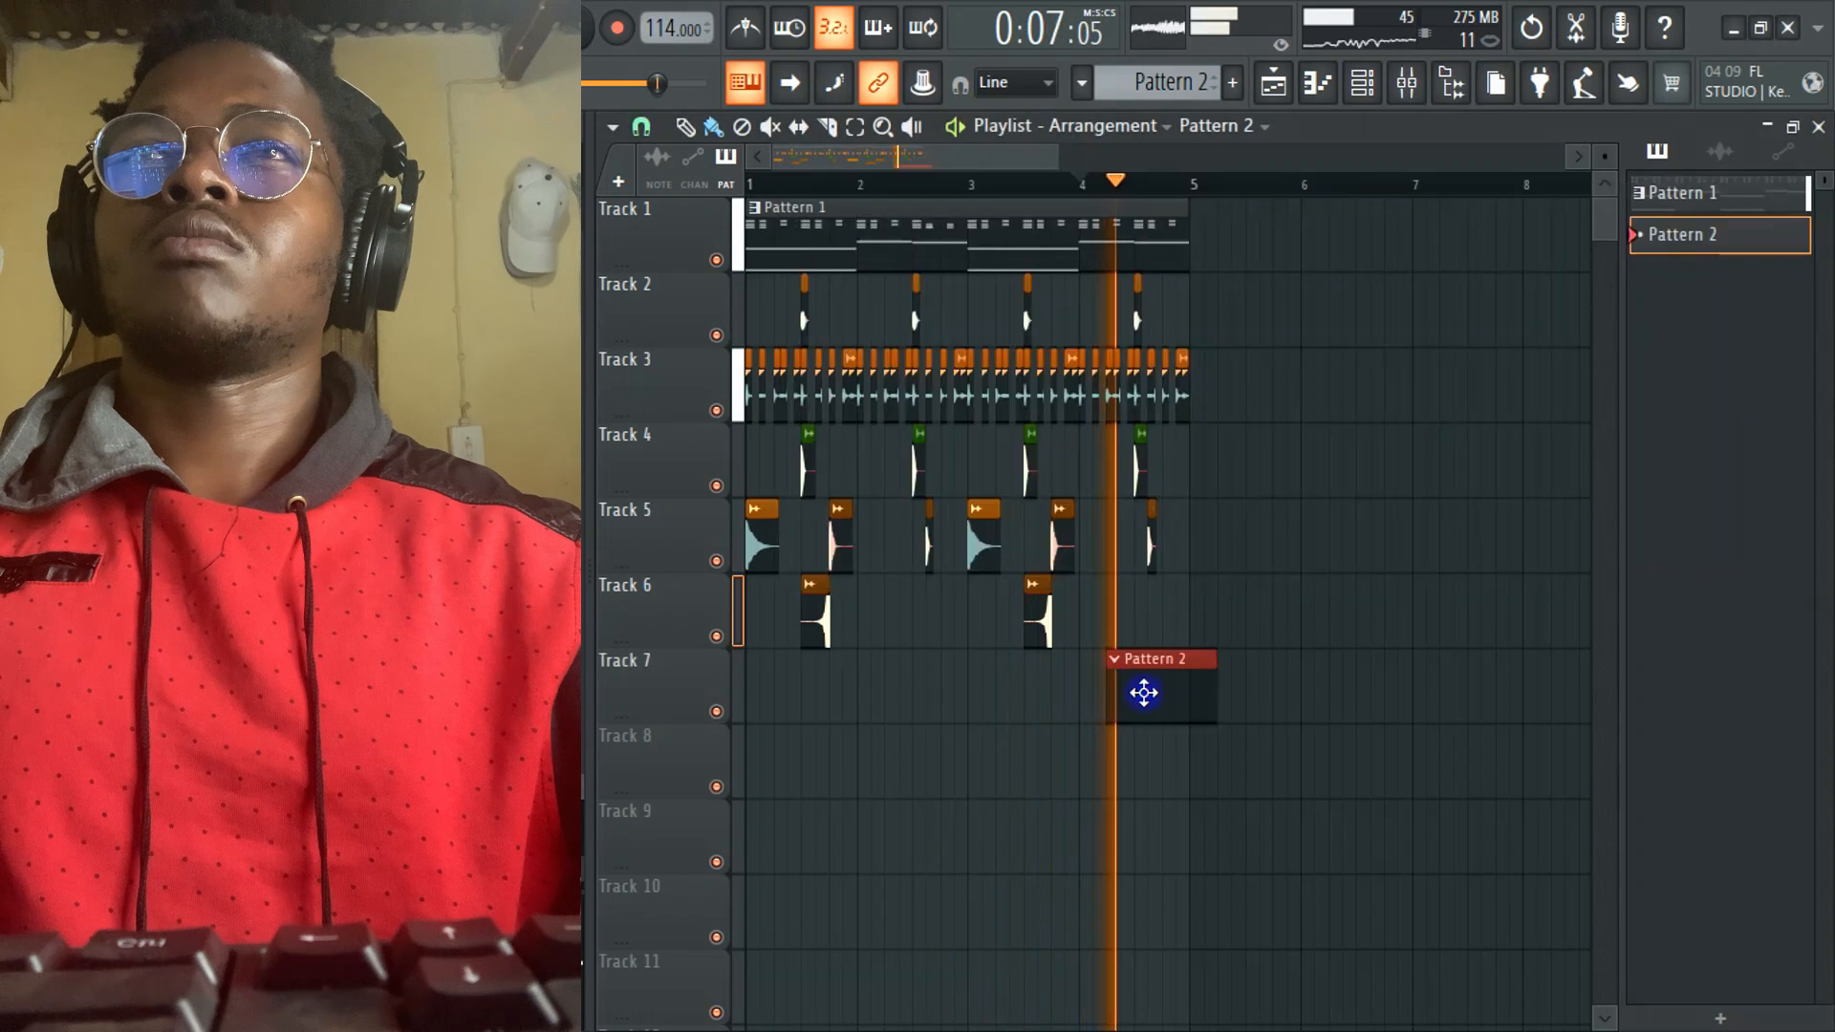
drag(1132, 684, 768, 684)
- Program Perc 23 hits on steps 5, 6 and 7 of Pattern 2
click(1391, 91)
click(1396, 91)
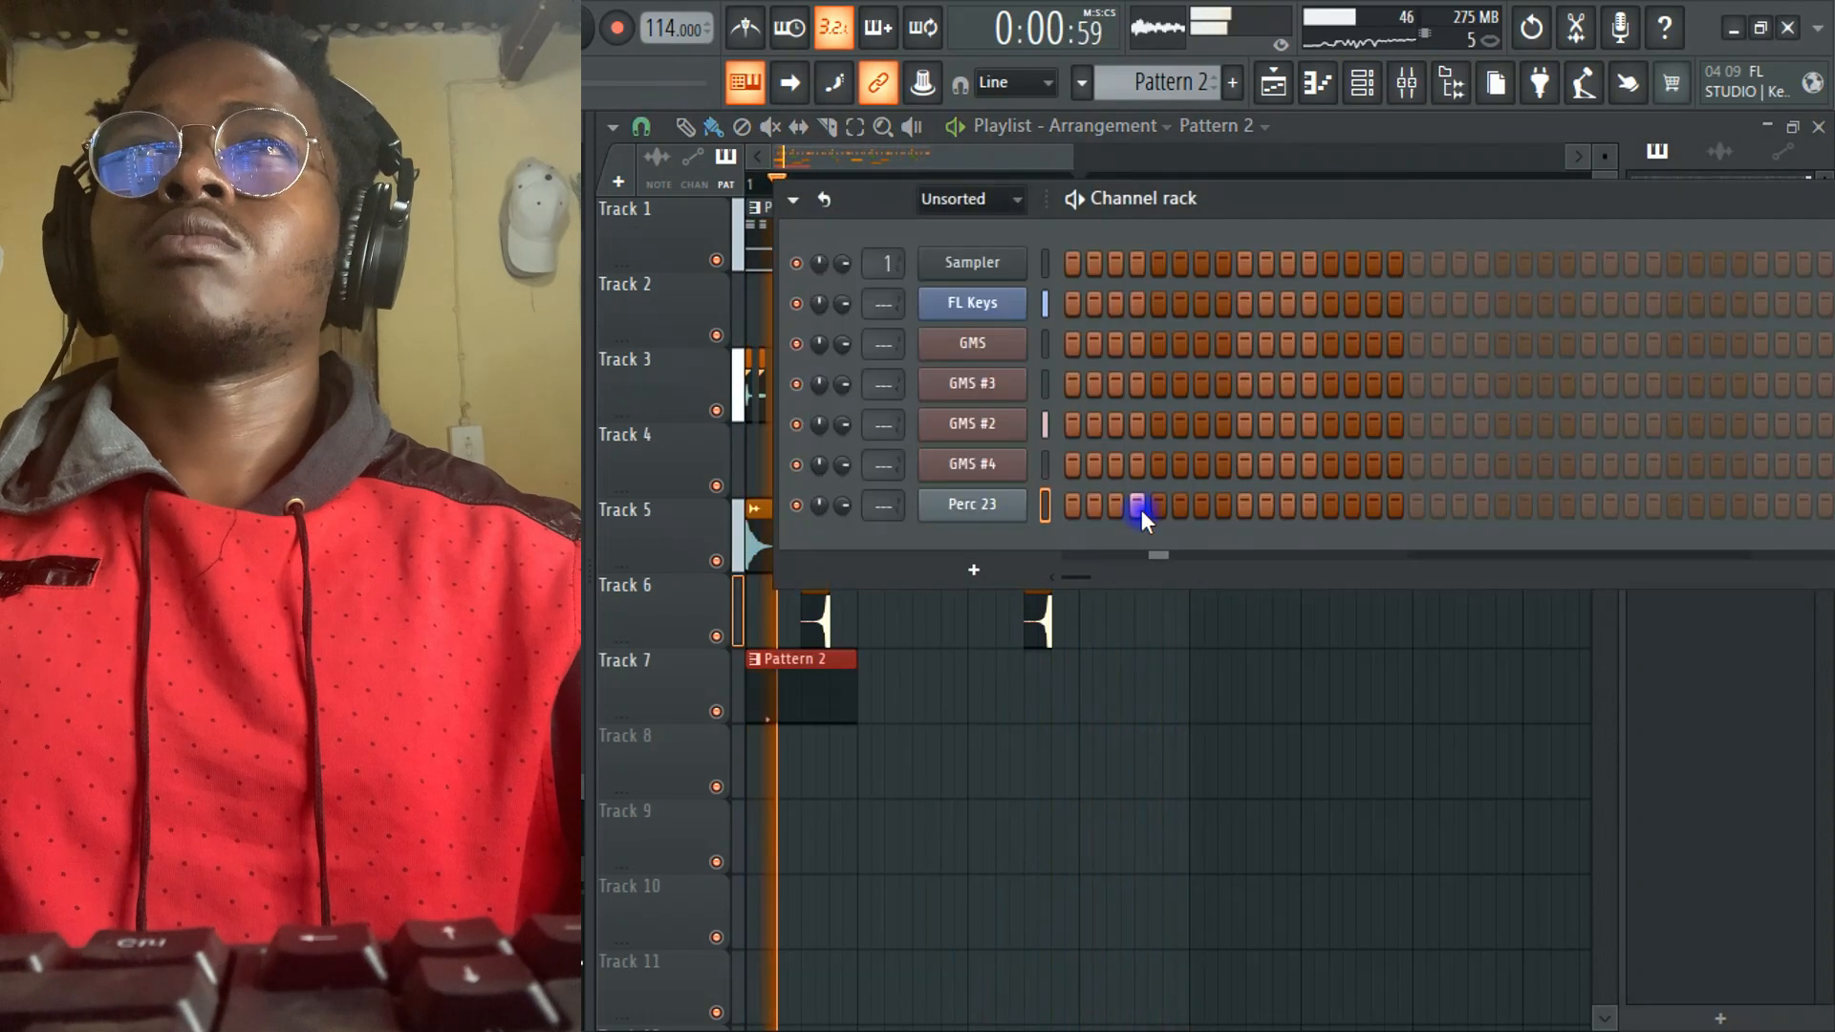
click(1158, 505)
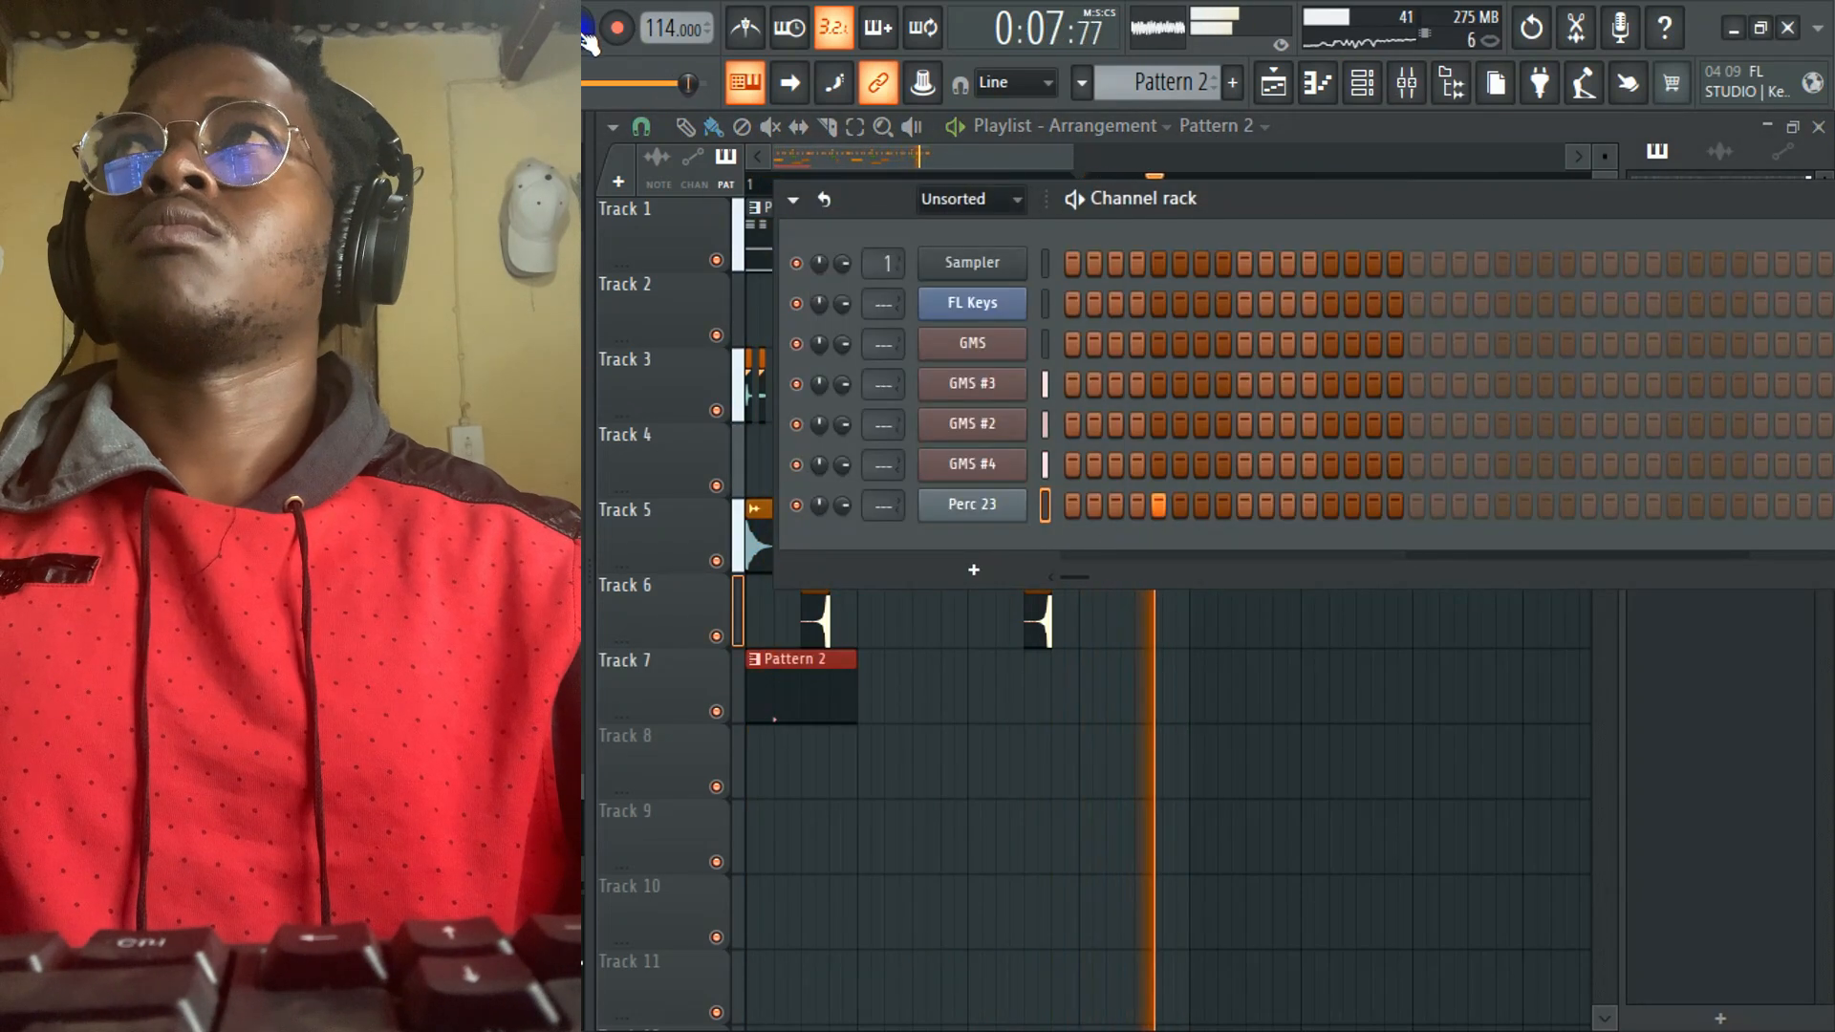
right_click(1181, 512)
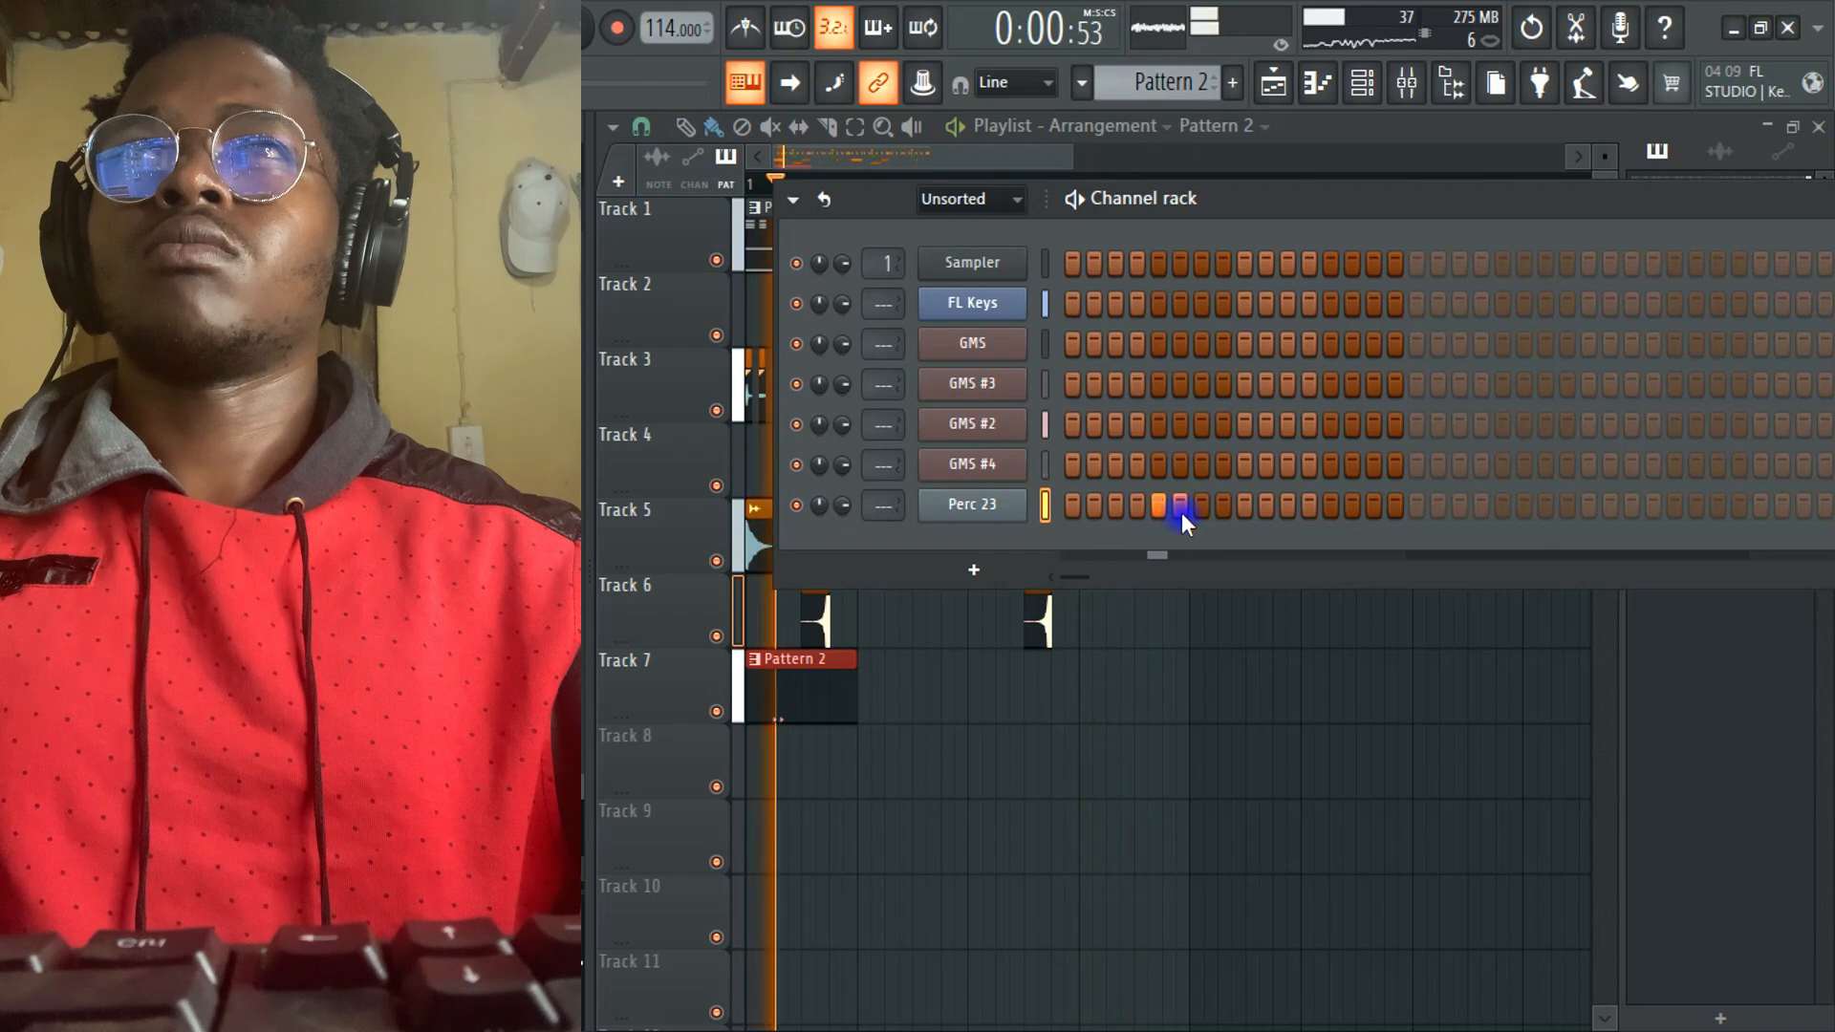
click(1174, 510)
click(1199, 510)
- Vary the velocity and panning of the three Perc 23 notes in the piano roll and close it
right_click(1003, 493)
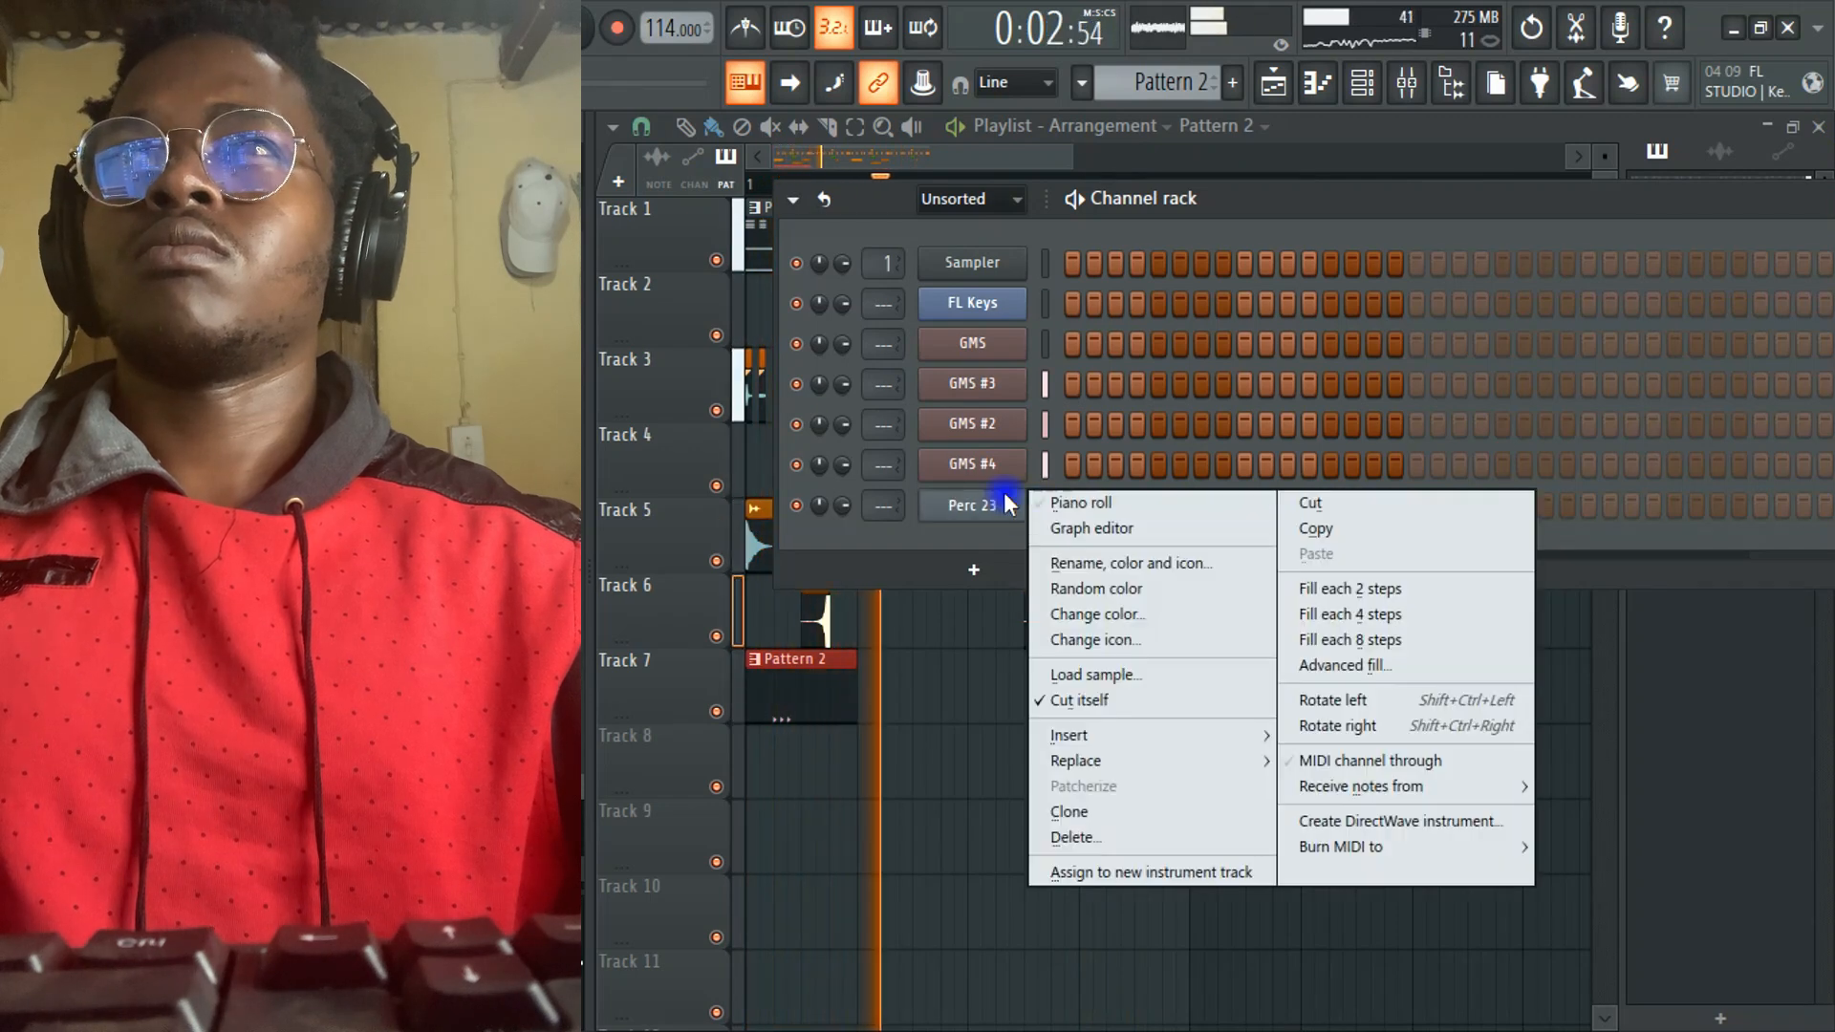
click(1080, 502)
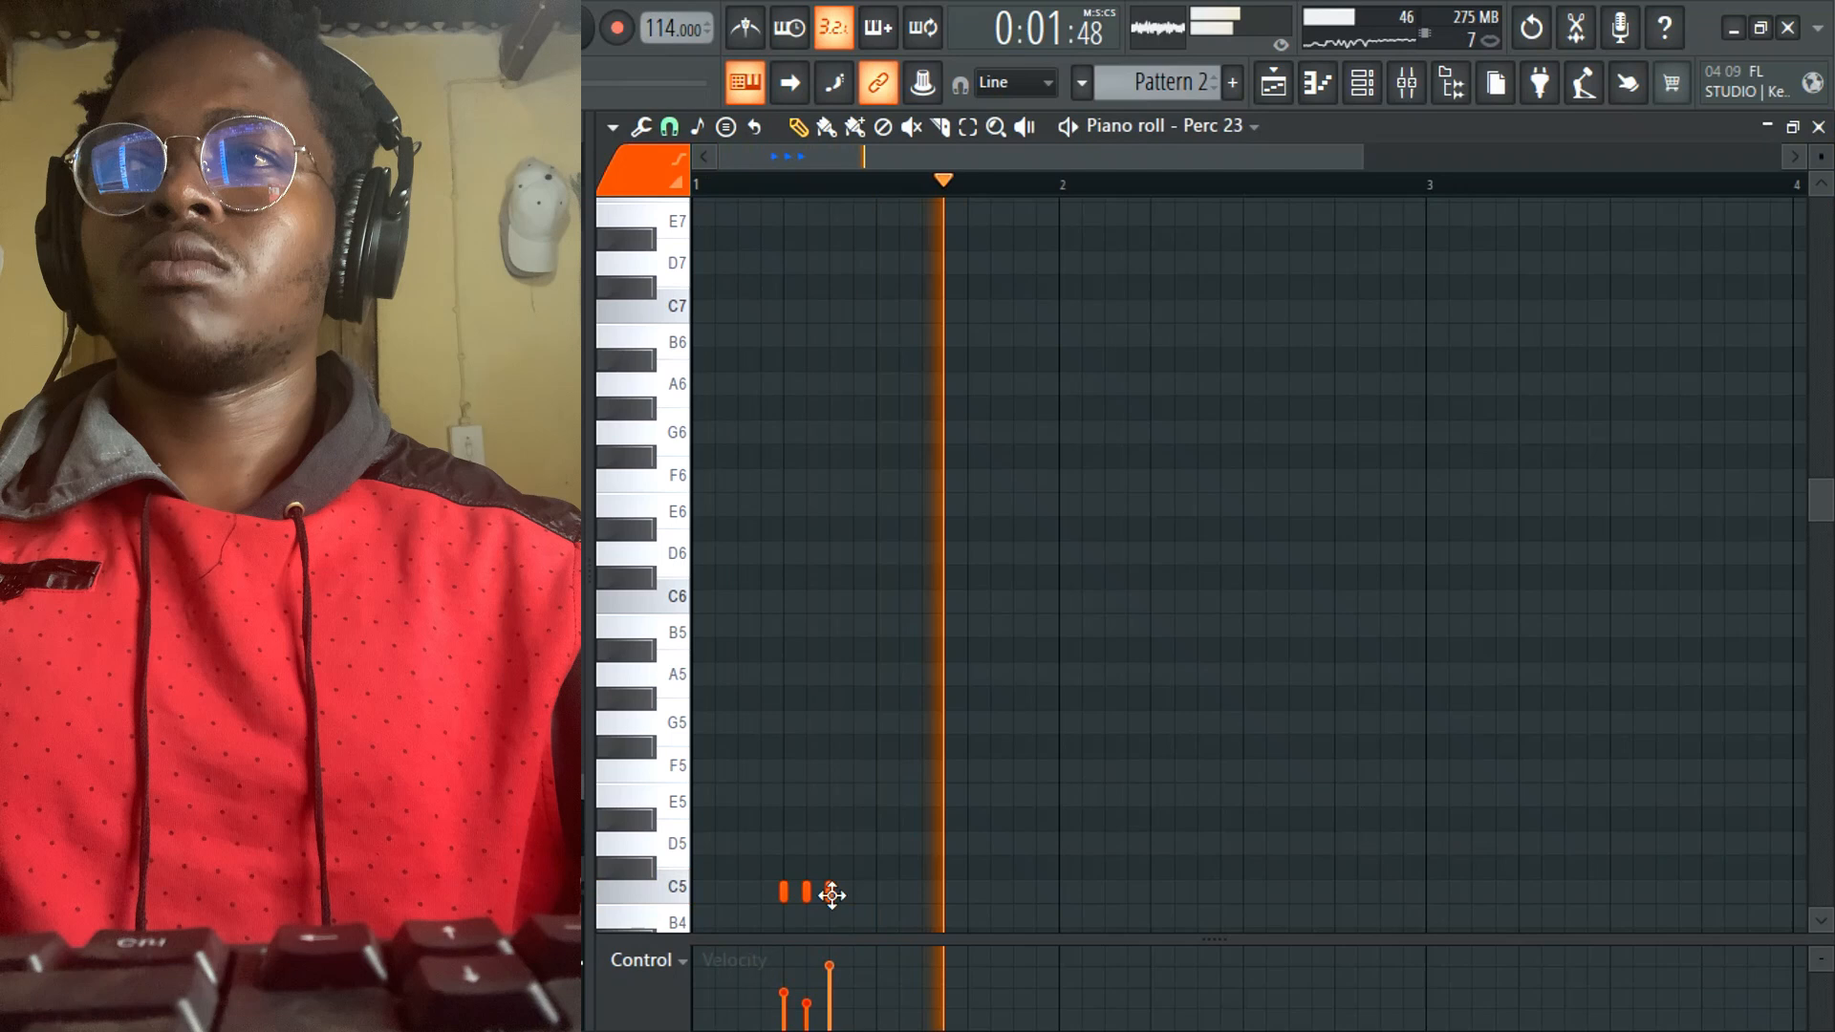
click(639, 956)
click(714, 863)
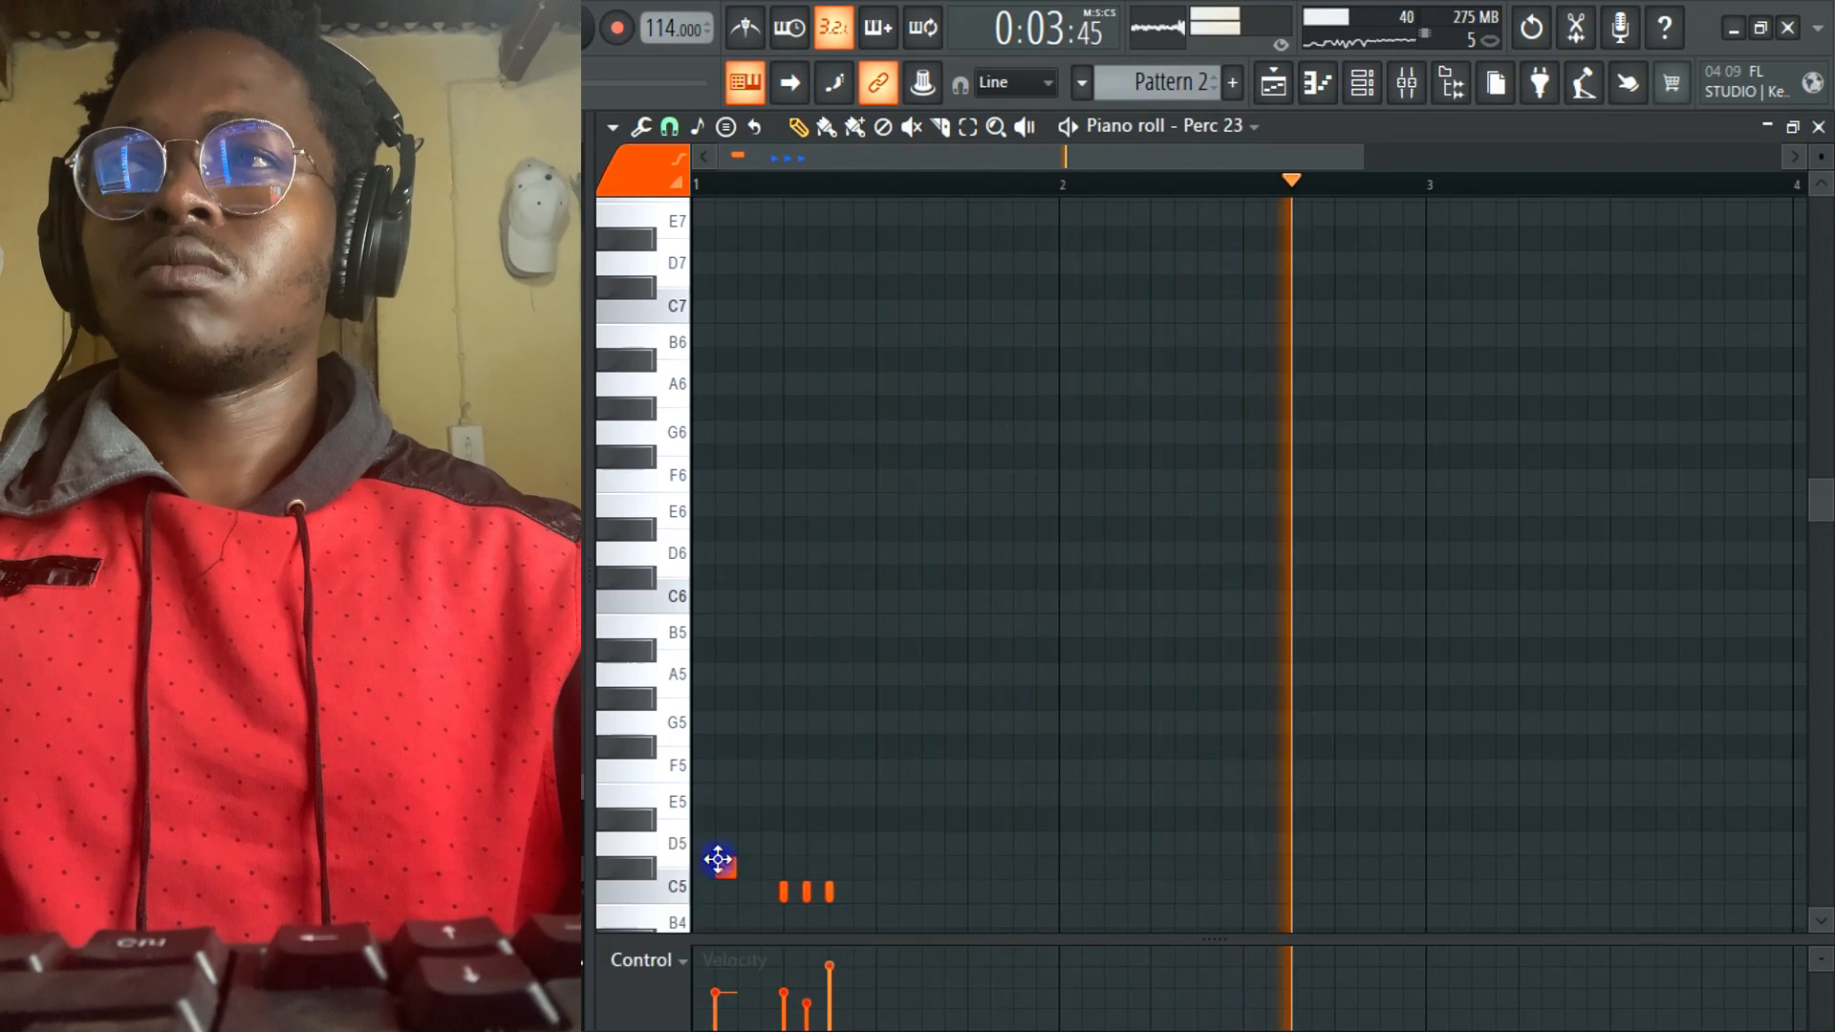
click(638, 959)
click(655, 834)
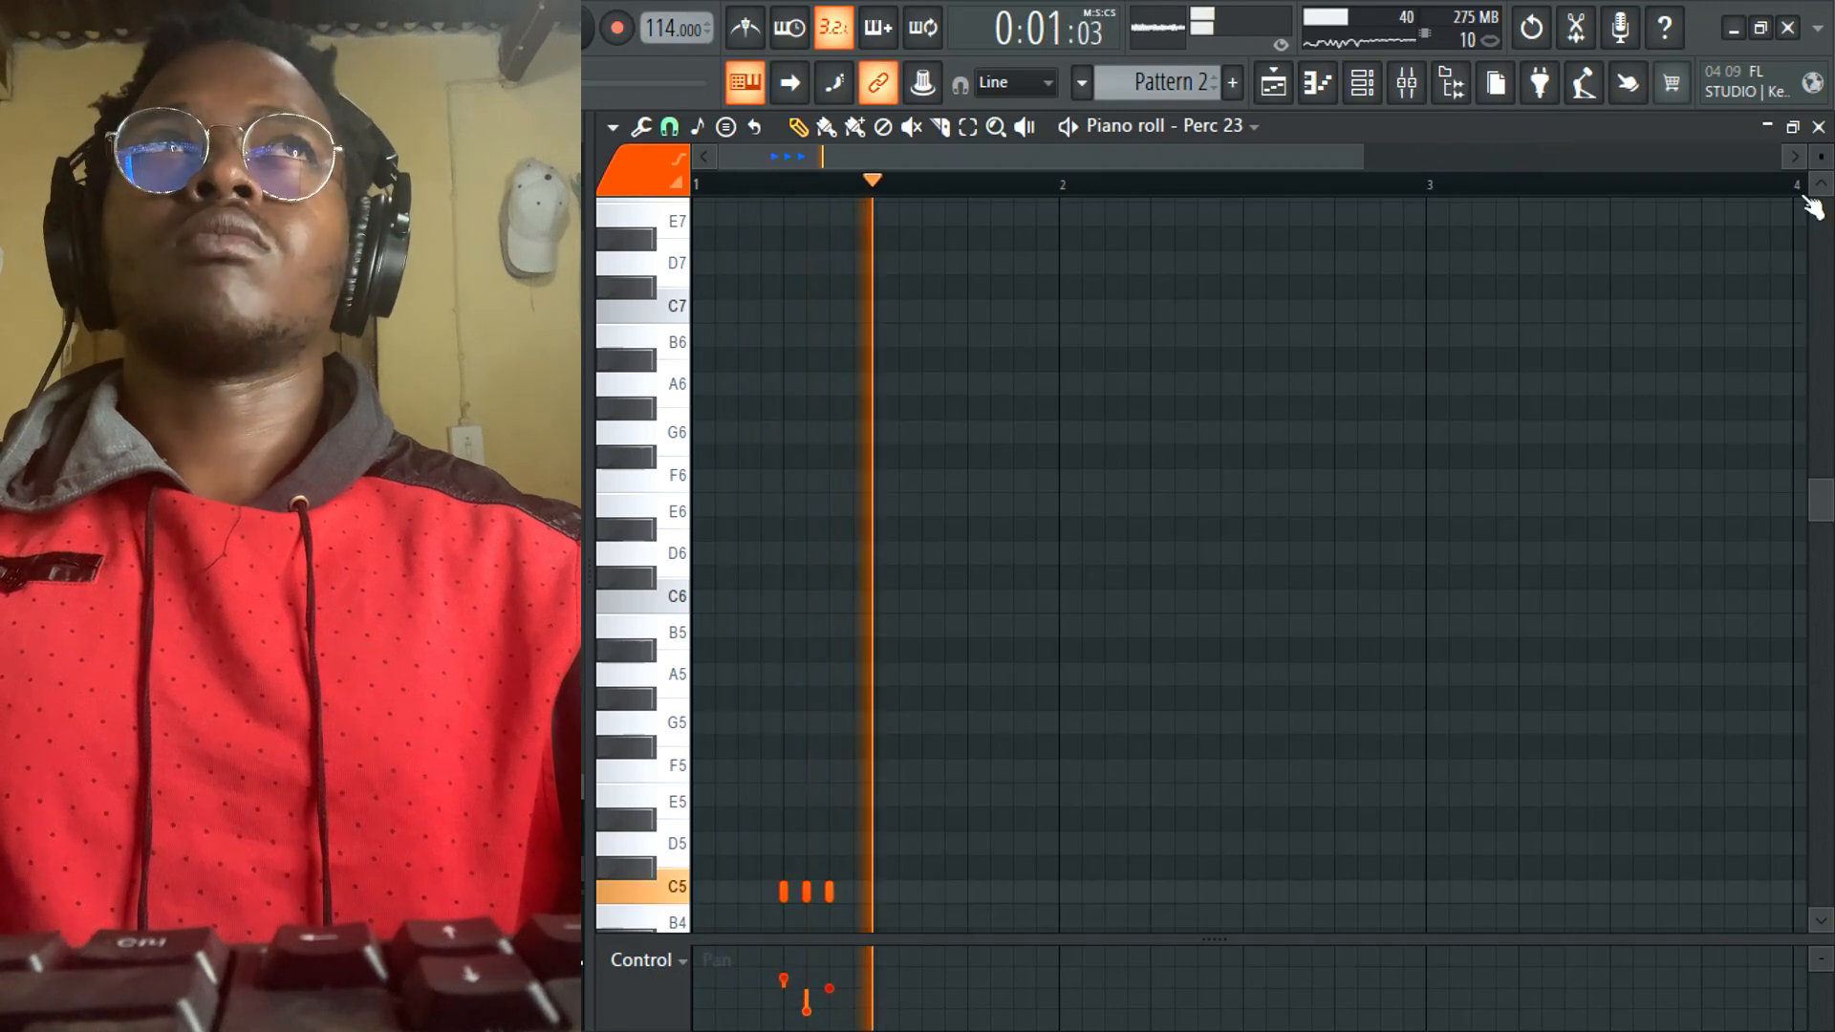
click(1817, 127)
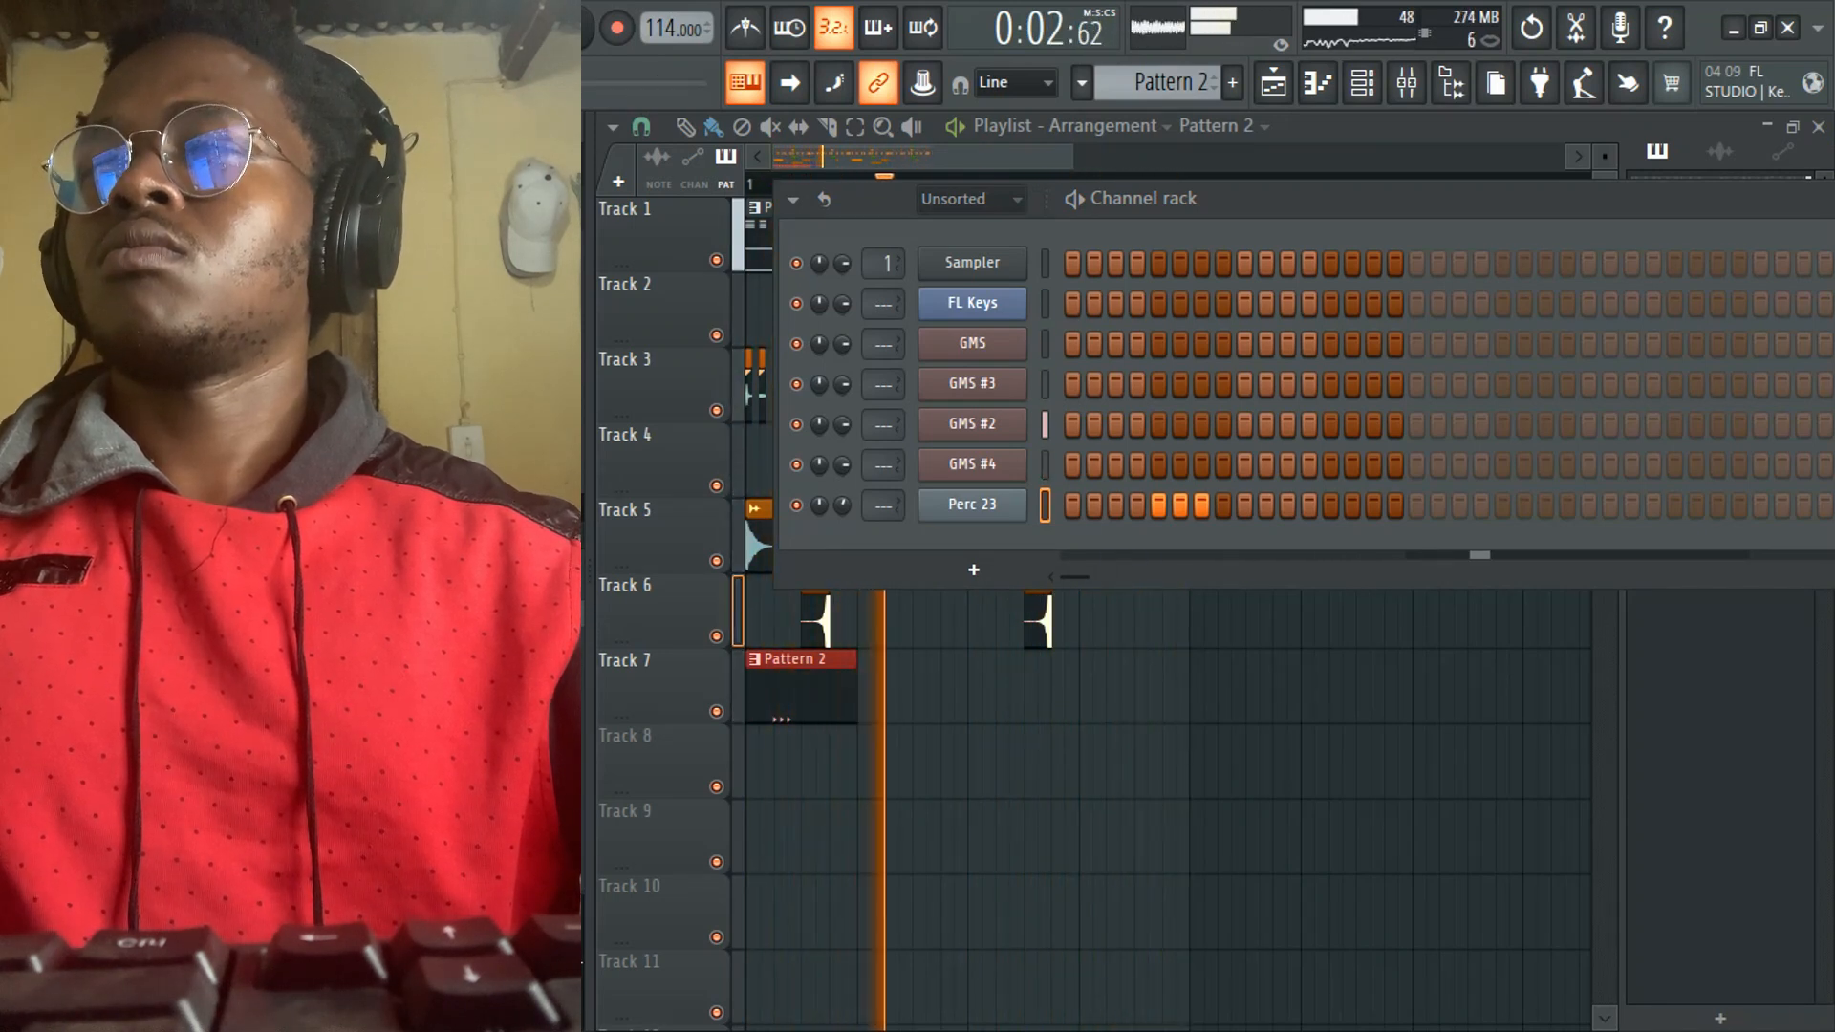
- Add the Snare - 03 sample as a new channel and program its hits on steps 12 and 15 of Pattern 2
drag(573, 535, 880, 516)
click(1002, 387)
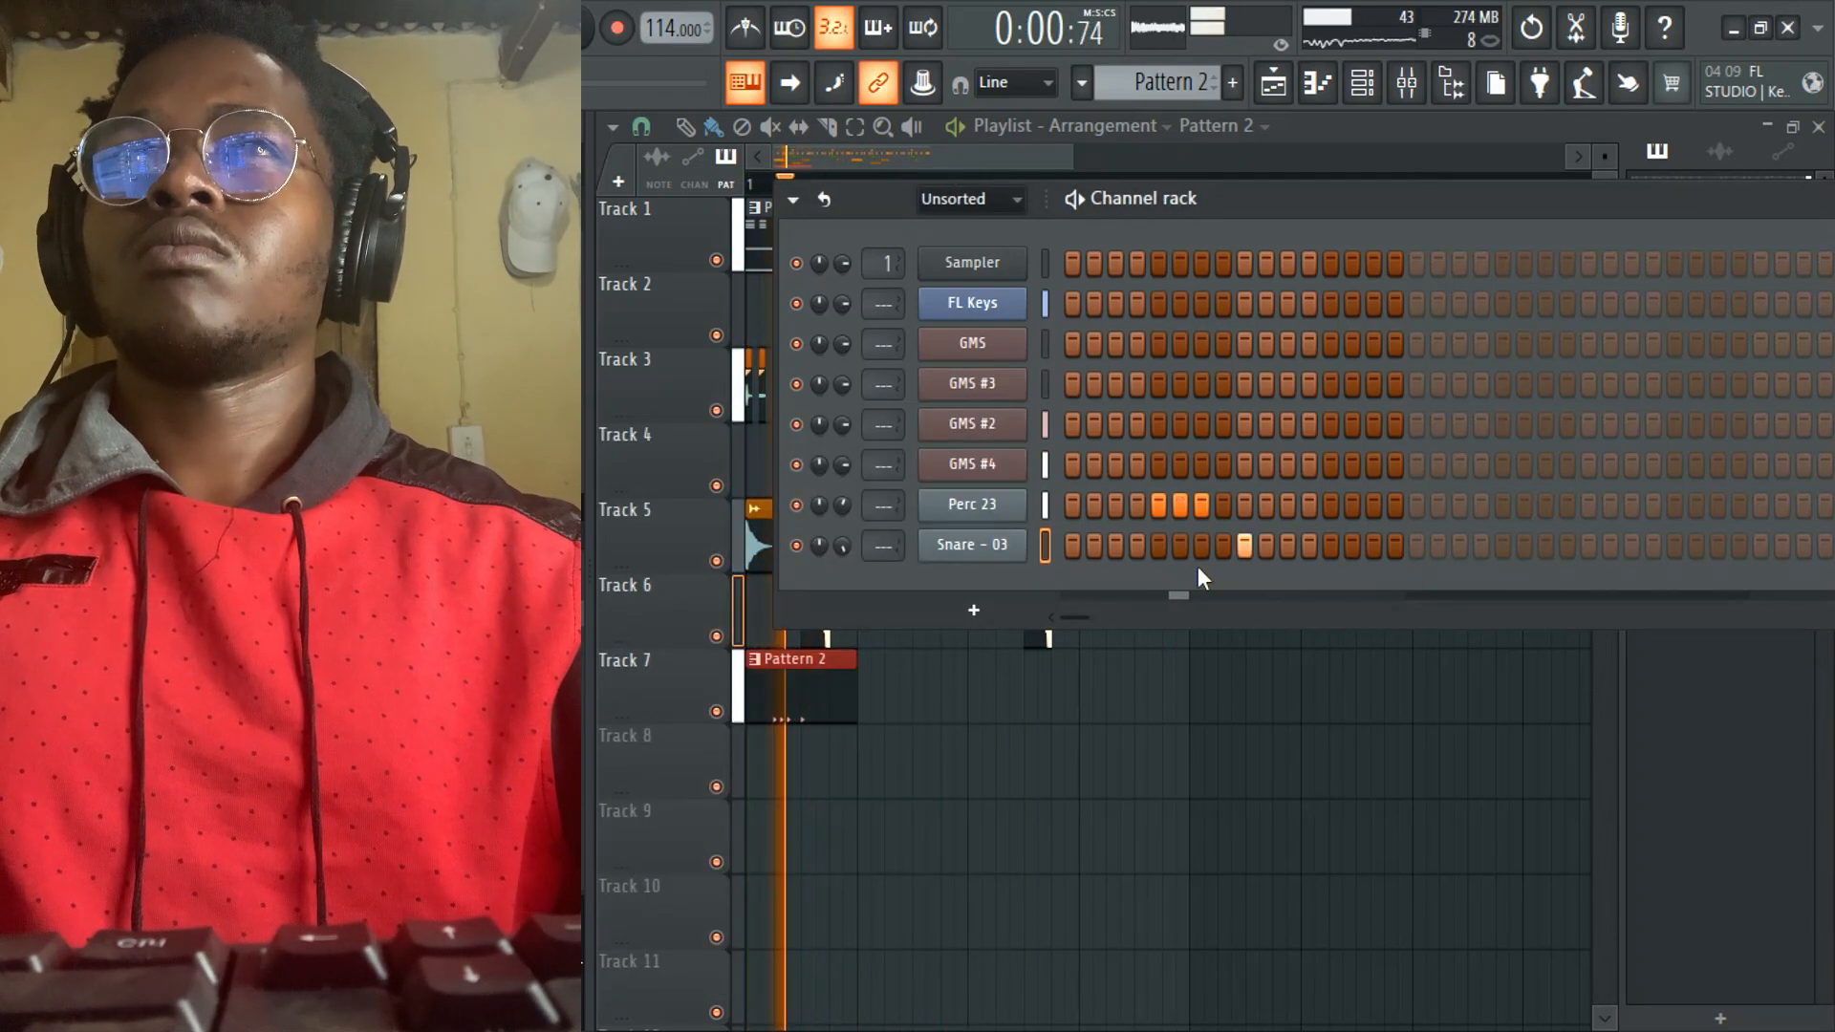
click(1306, 553)
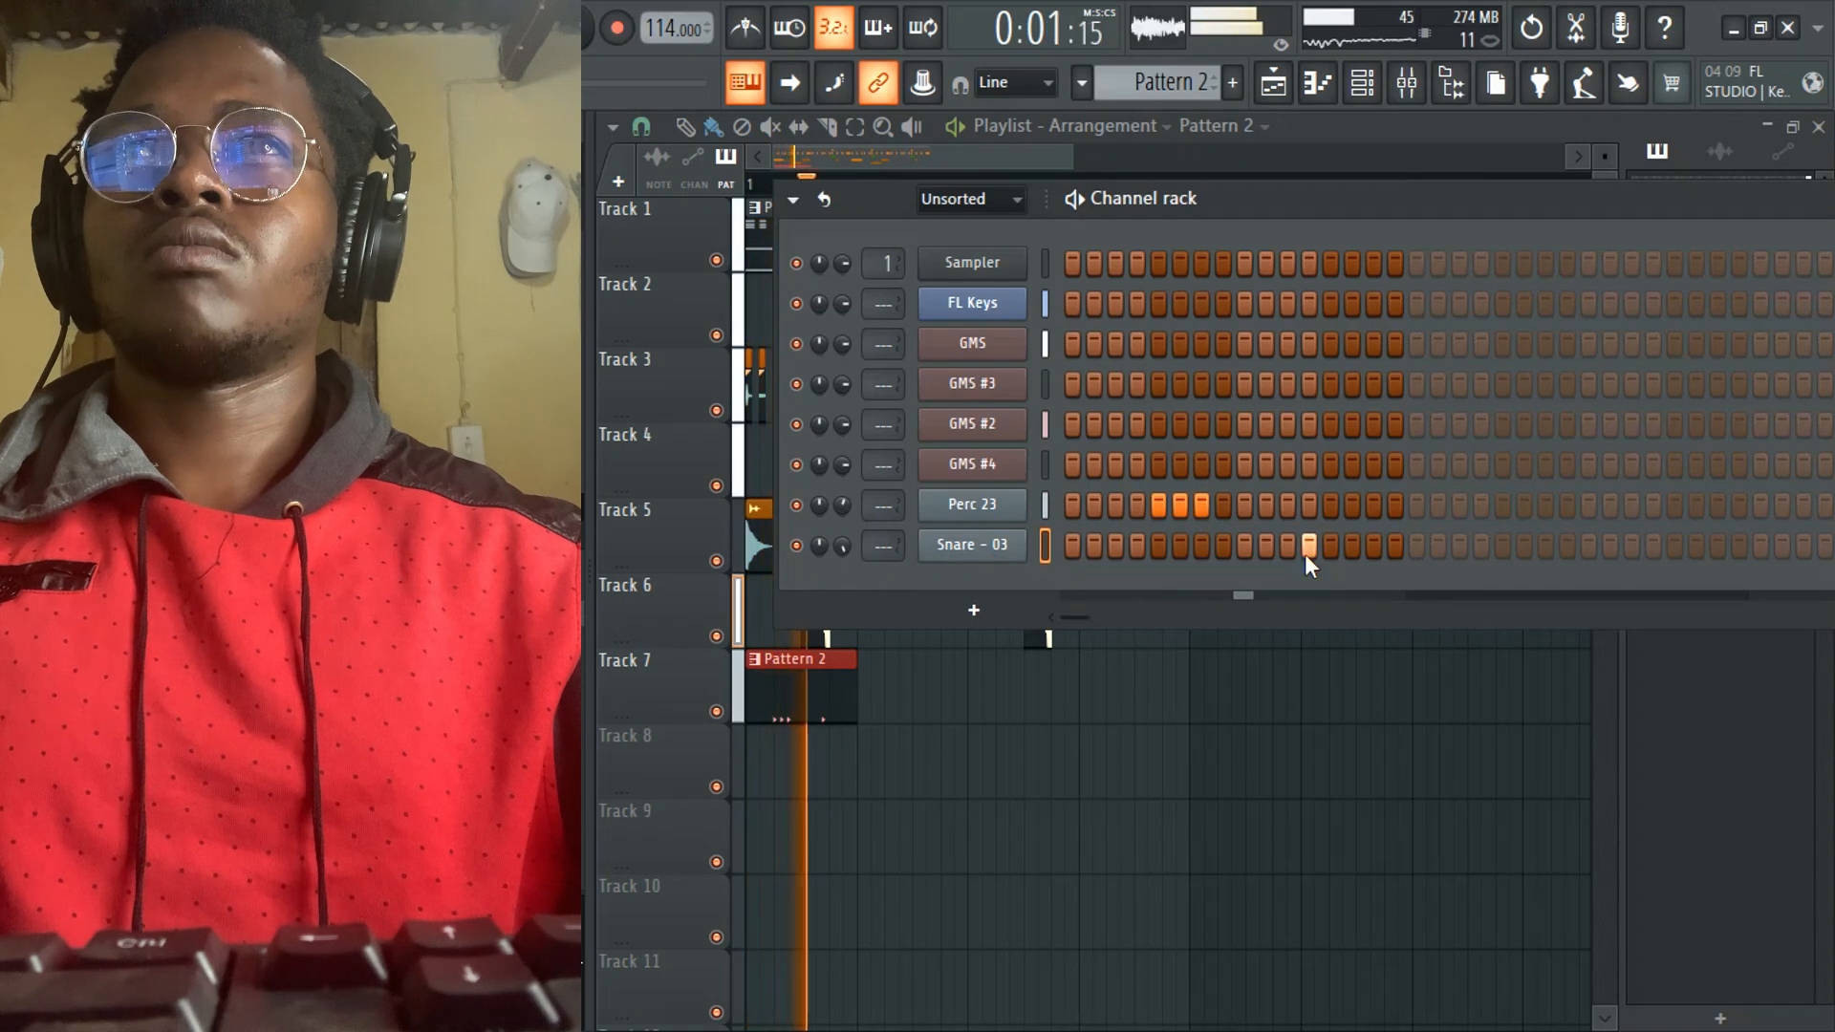
click(1370, 550)
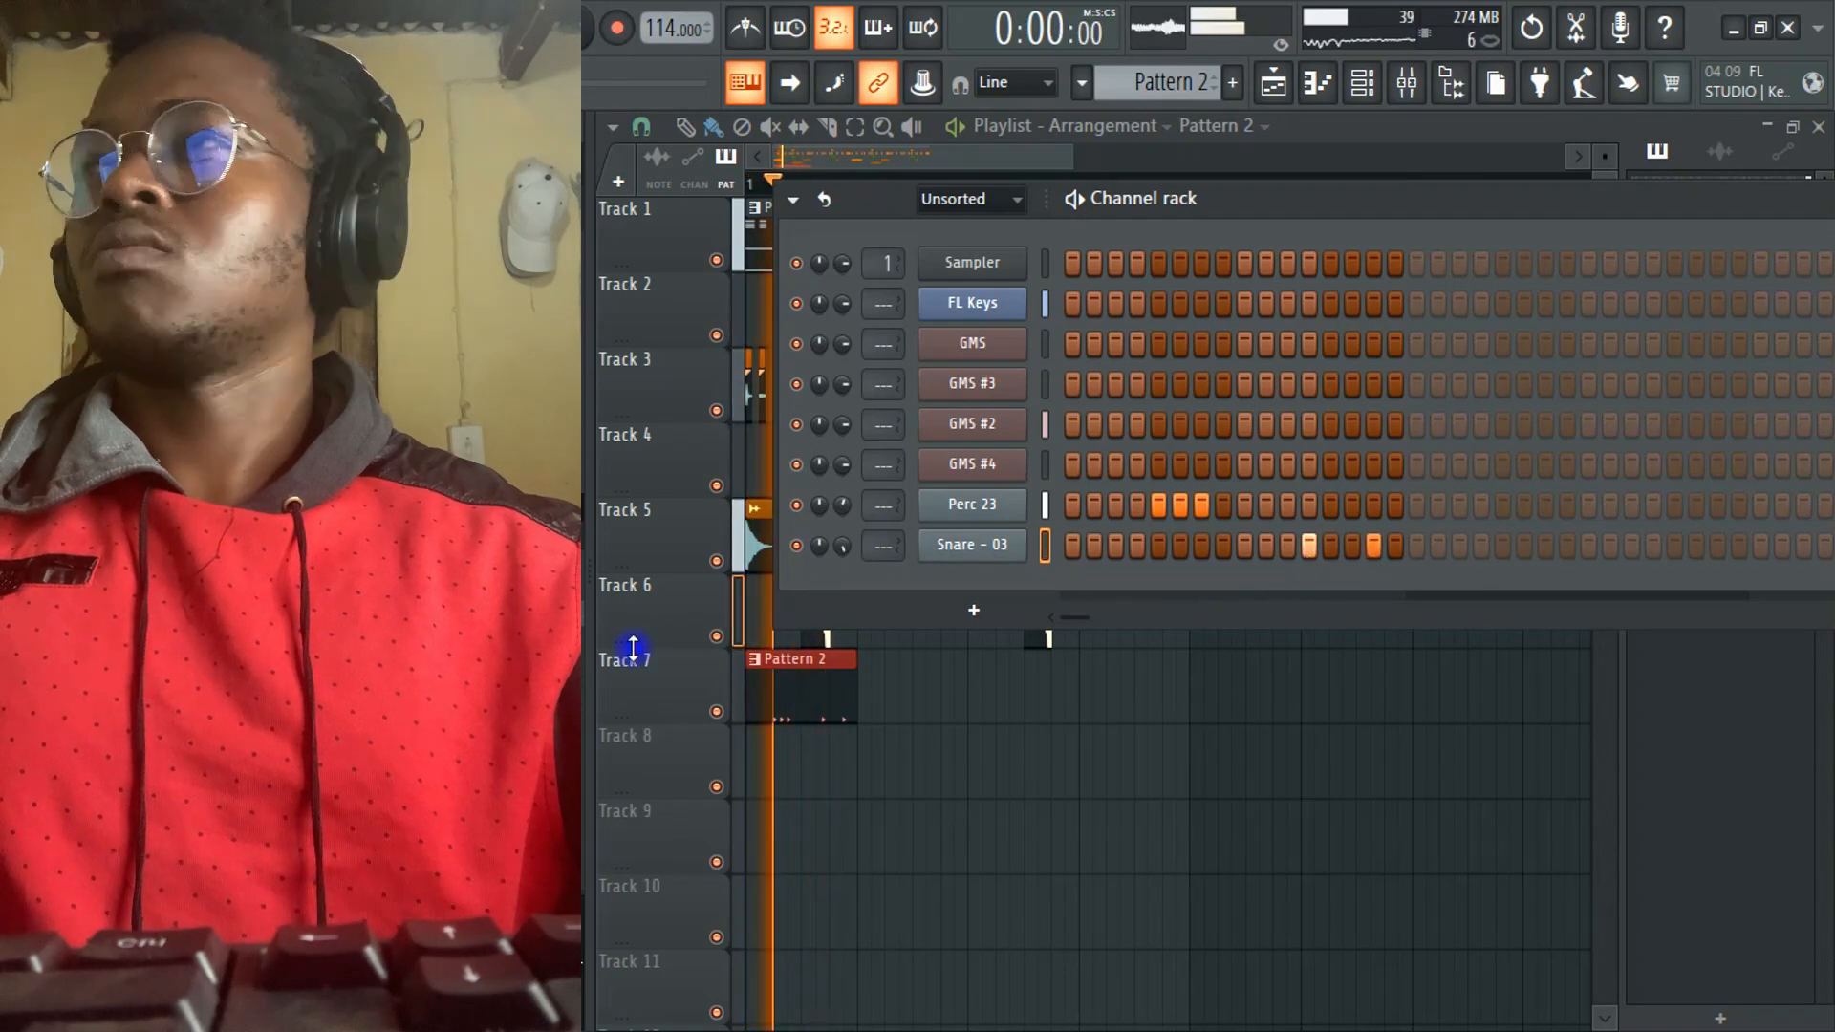
- Raise the fade-out in the snare channel's sampler settings and swap its sample for Snare - 07
click(946, 549)
drag(829, 749, 833, 669)
click(762, 941)
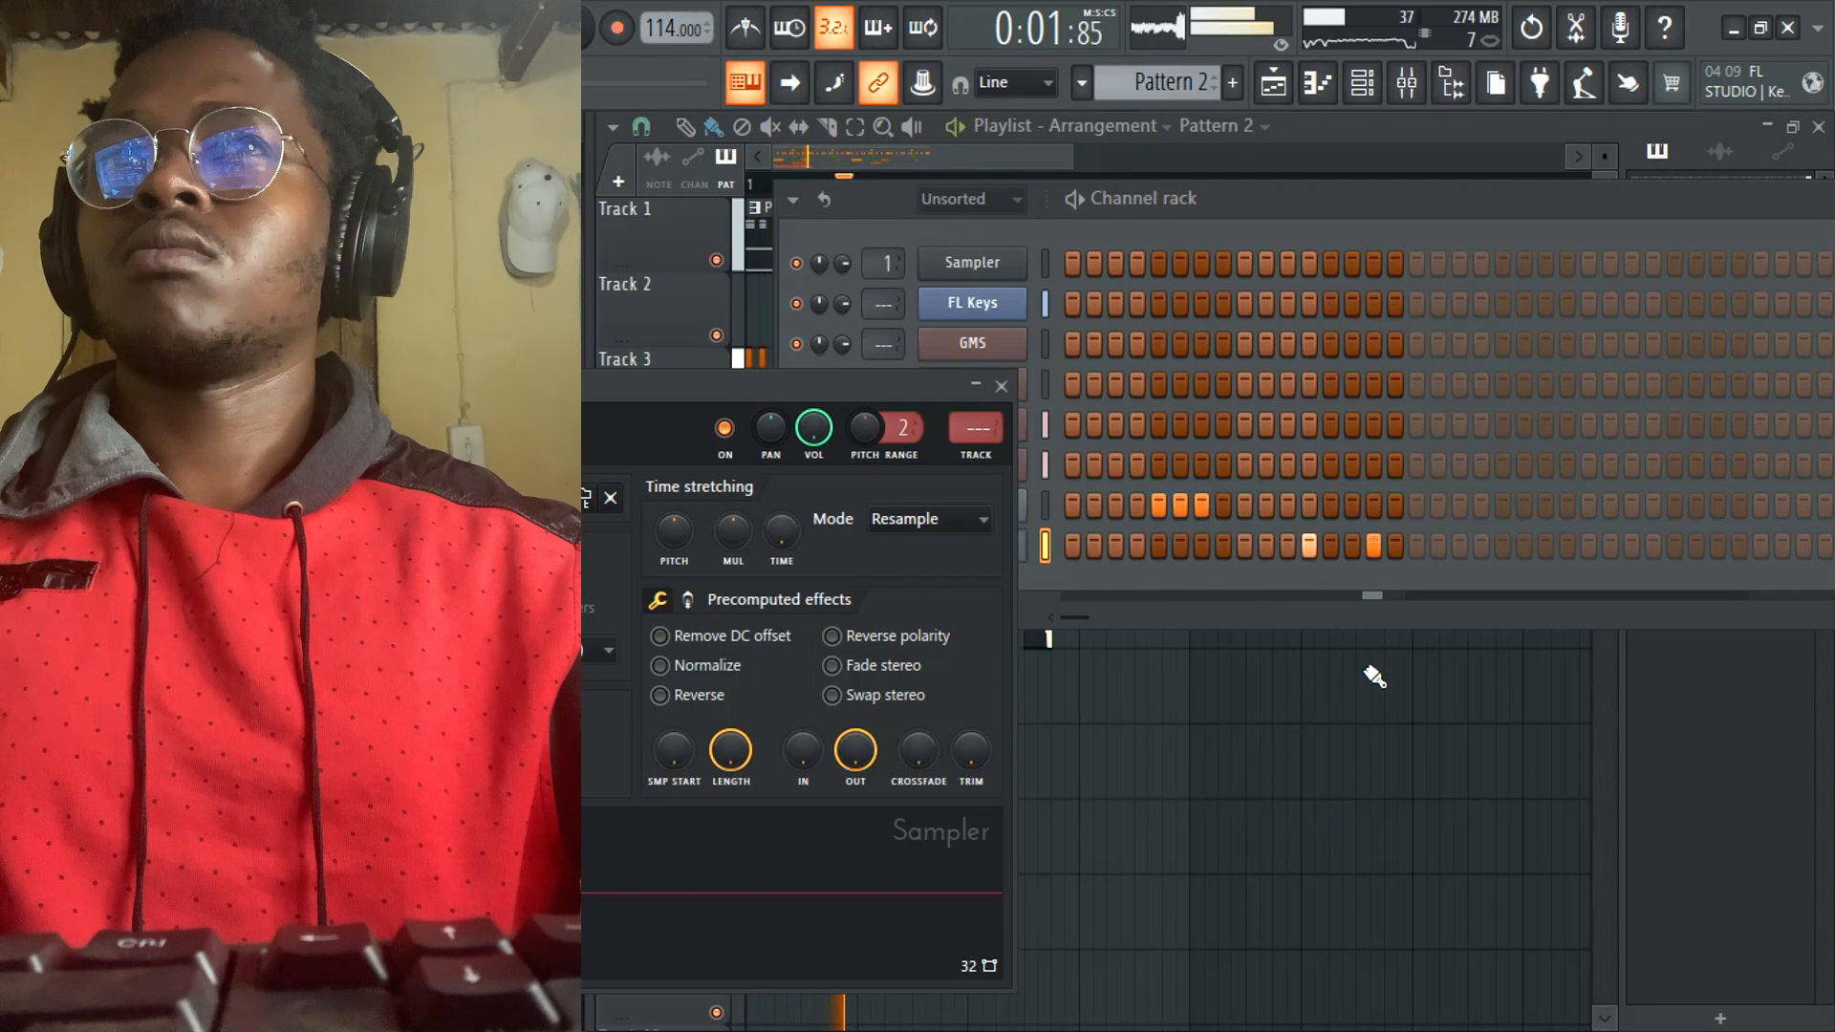
click(1004, 387)
- Examine the Snare - 07 hits in the piano roll during playback
right_click(1003, 543)
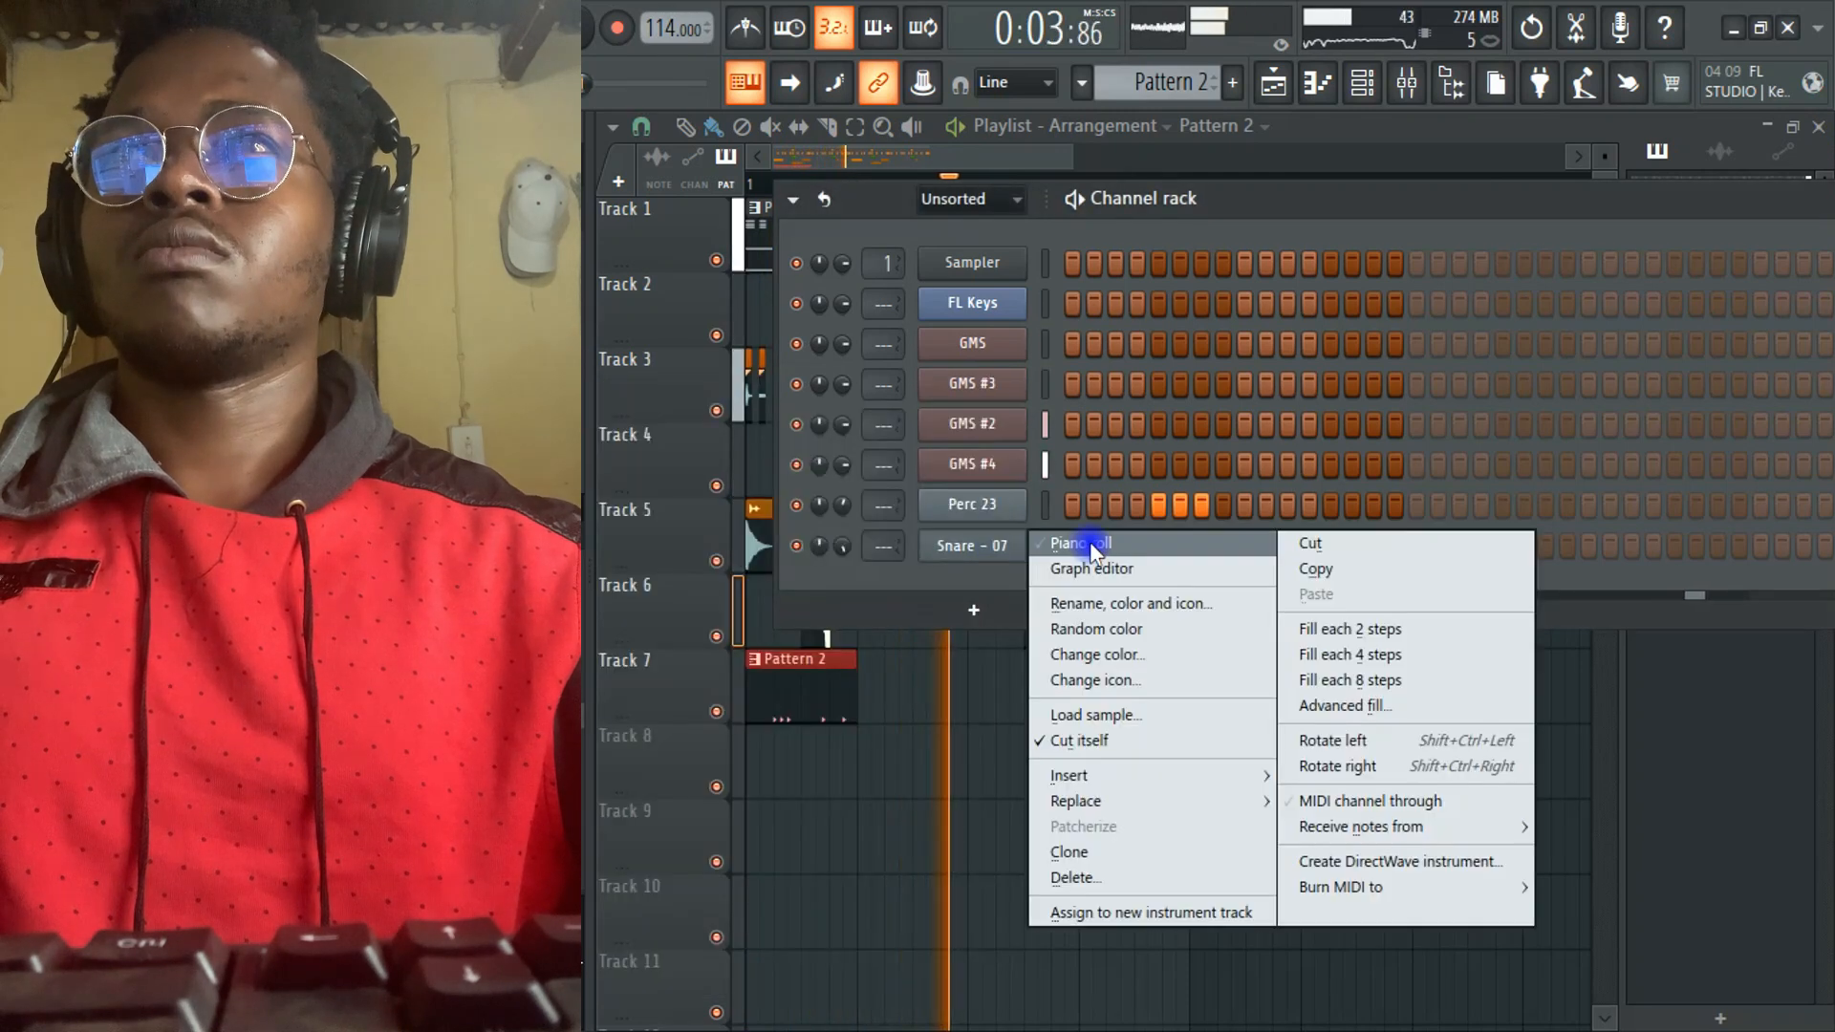
click(1089, 538)
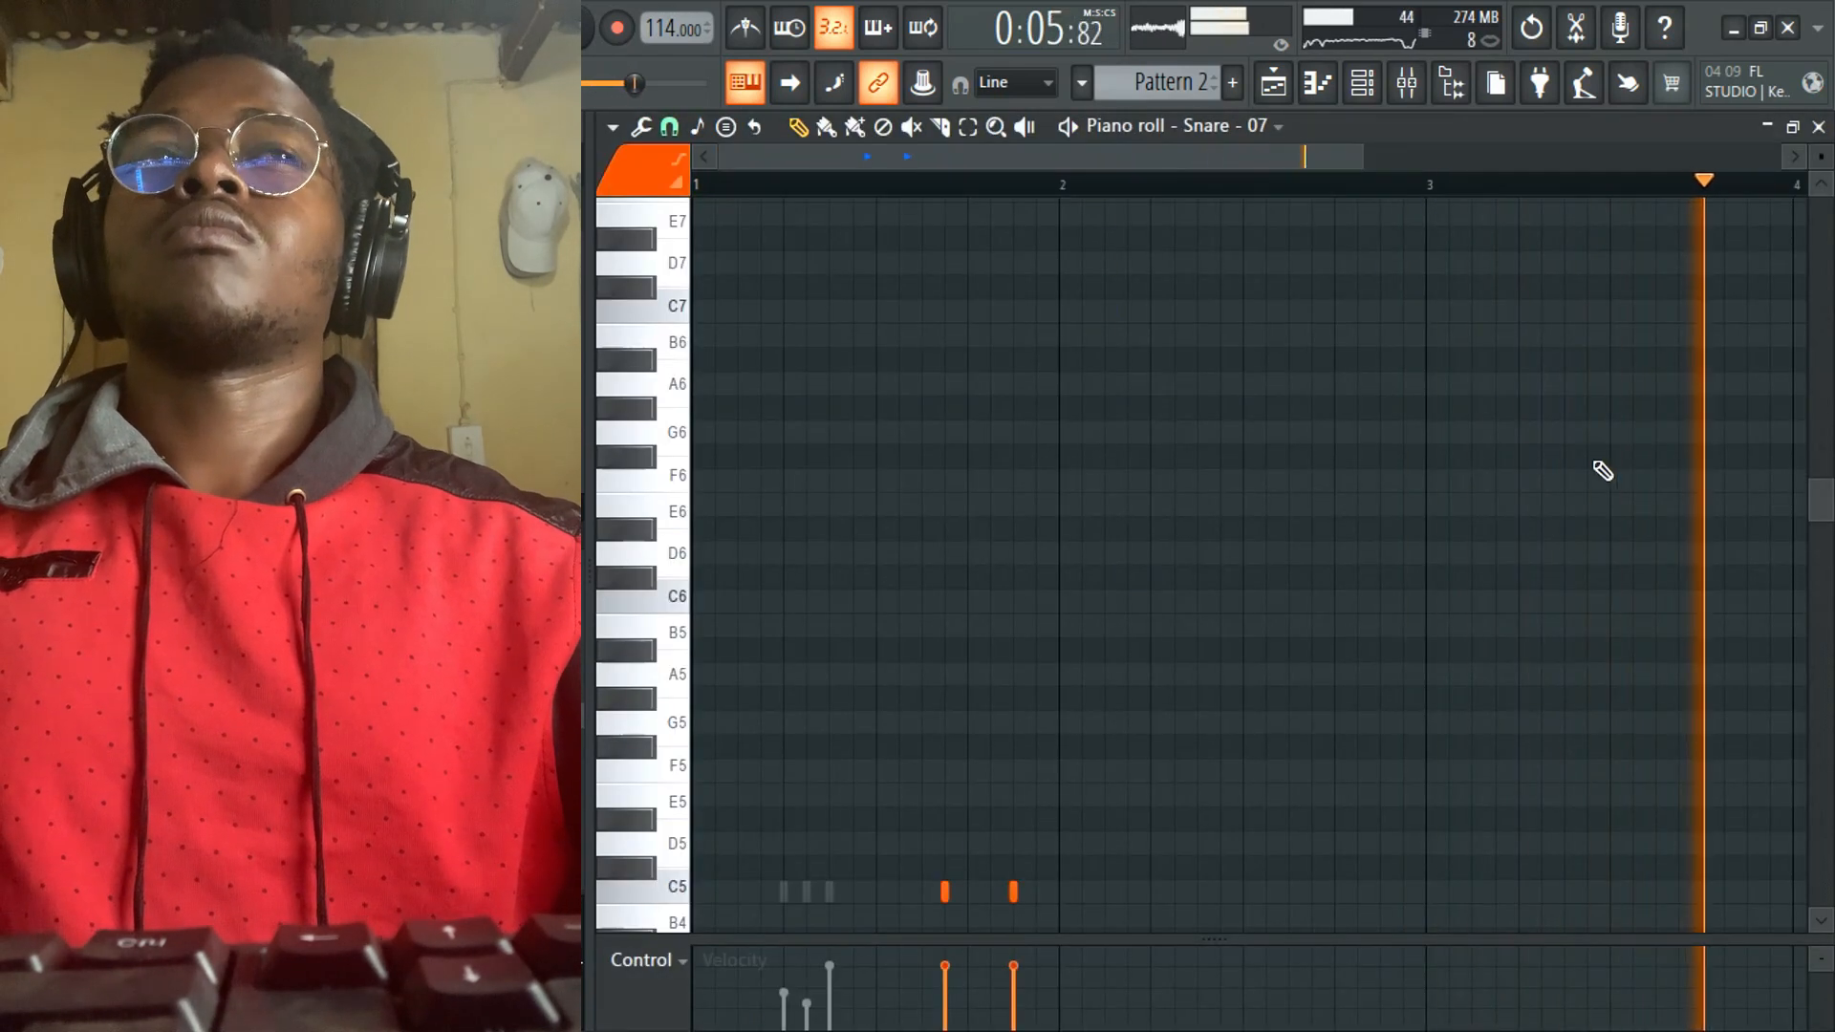
scroll(1624, 574, down, 3)
key(space)
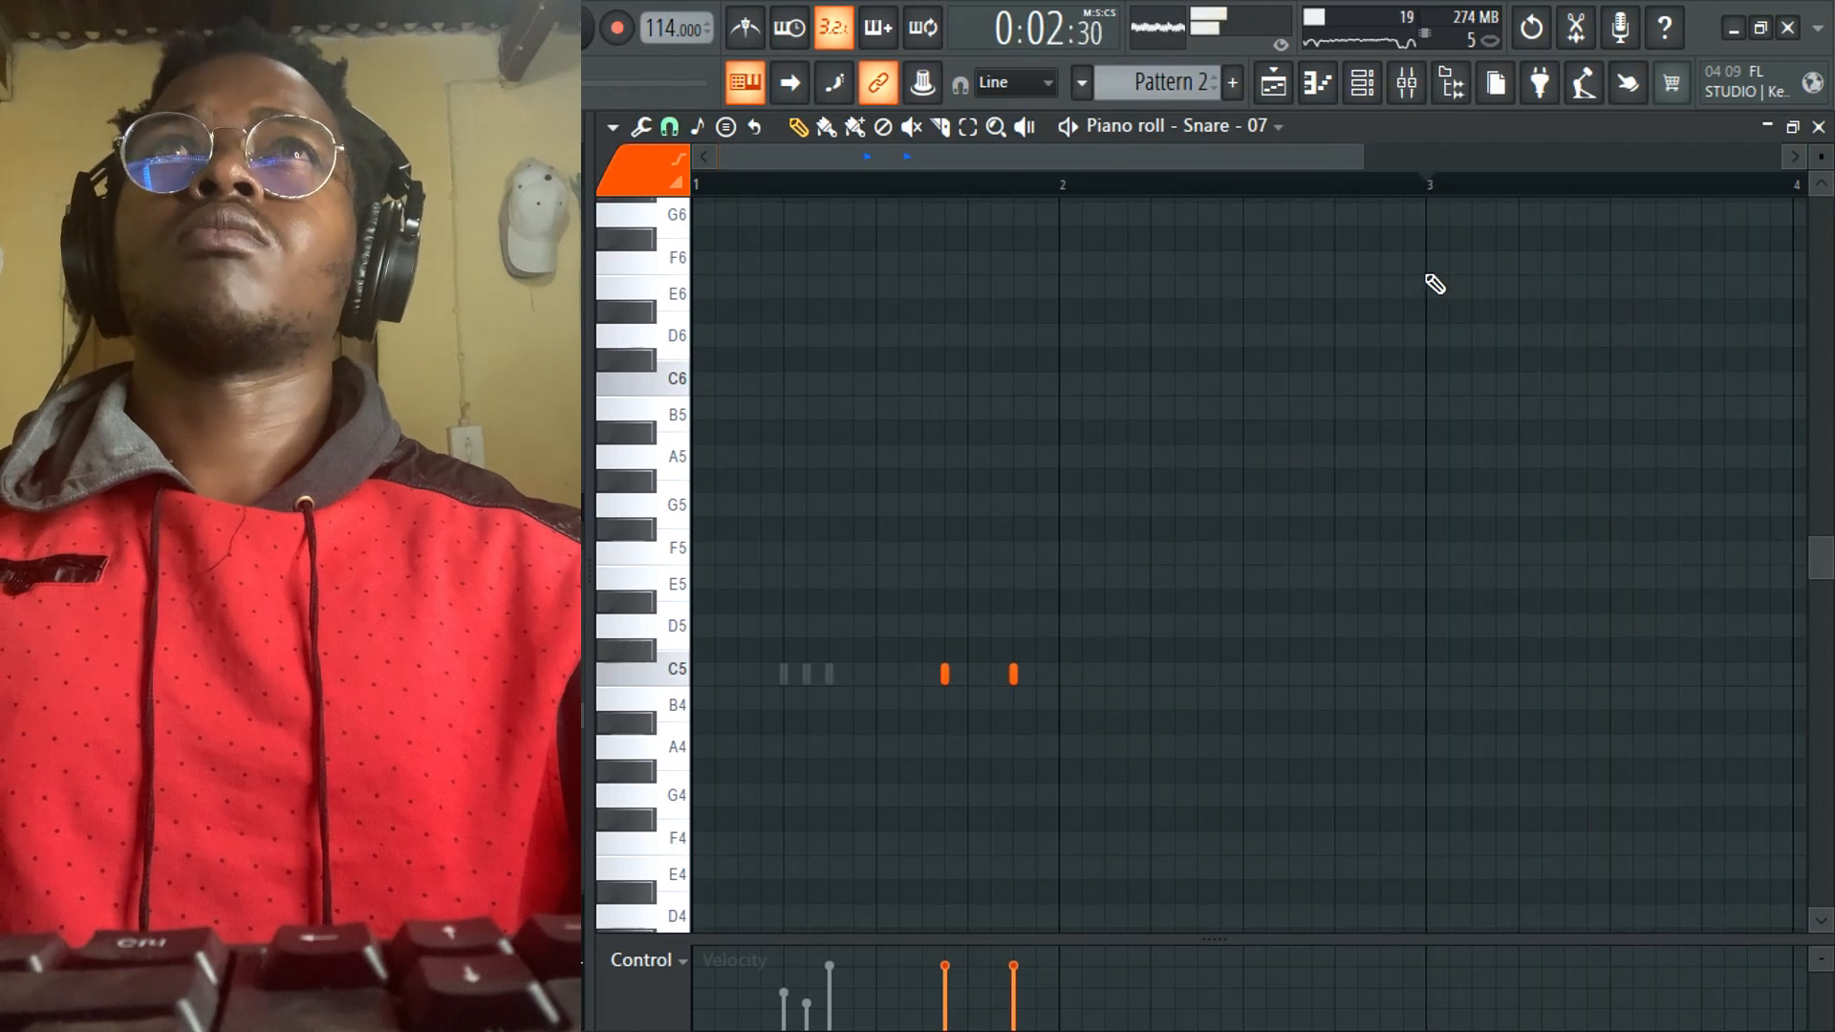
- Extend Pattern 2 on Track 7 of the playlist past bar 1 and open its bar 2 section in the Perc 23 piano roll
click(1276, 83)
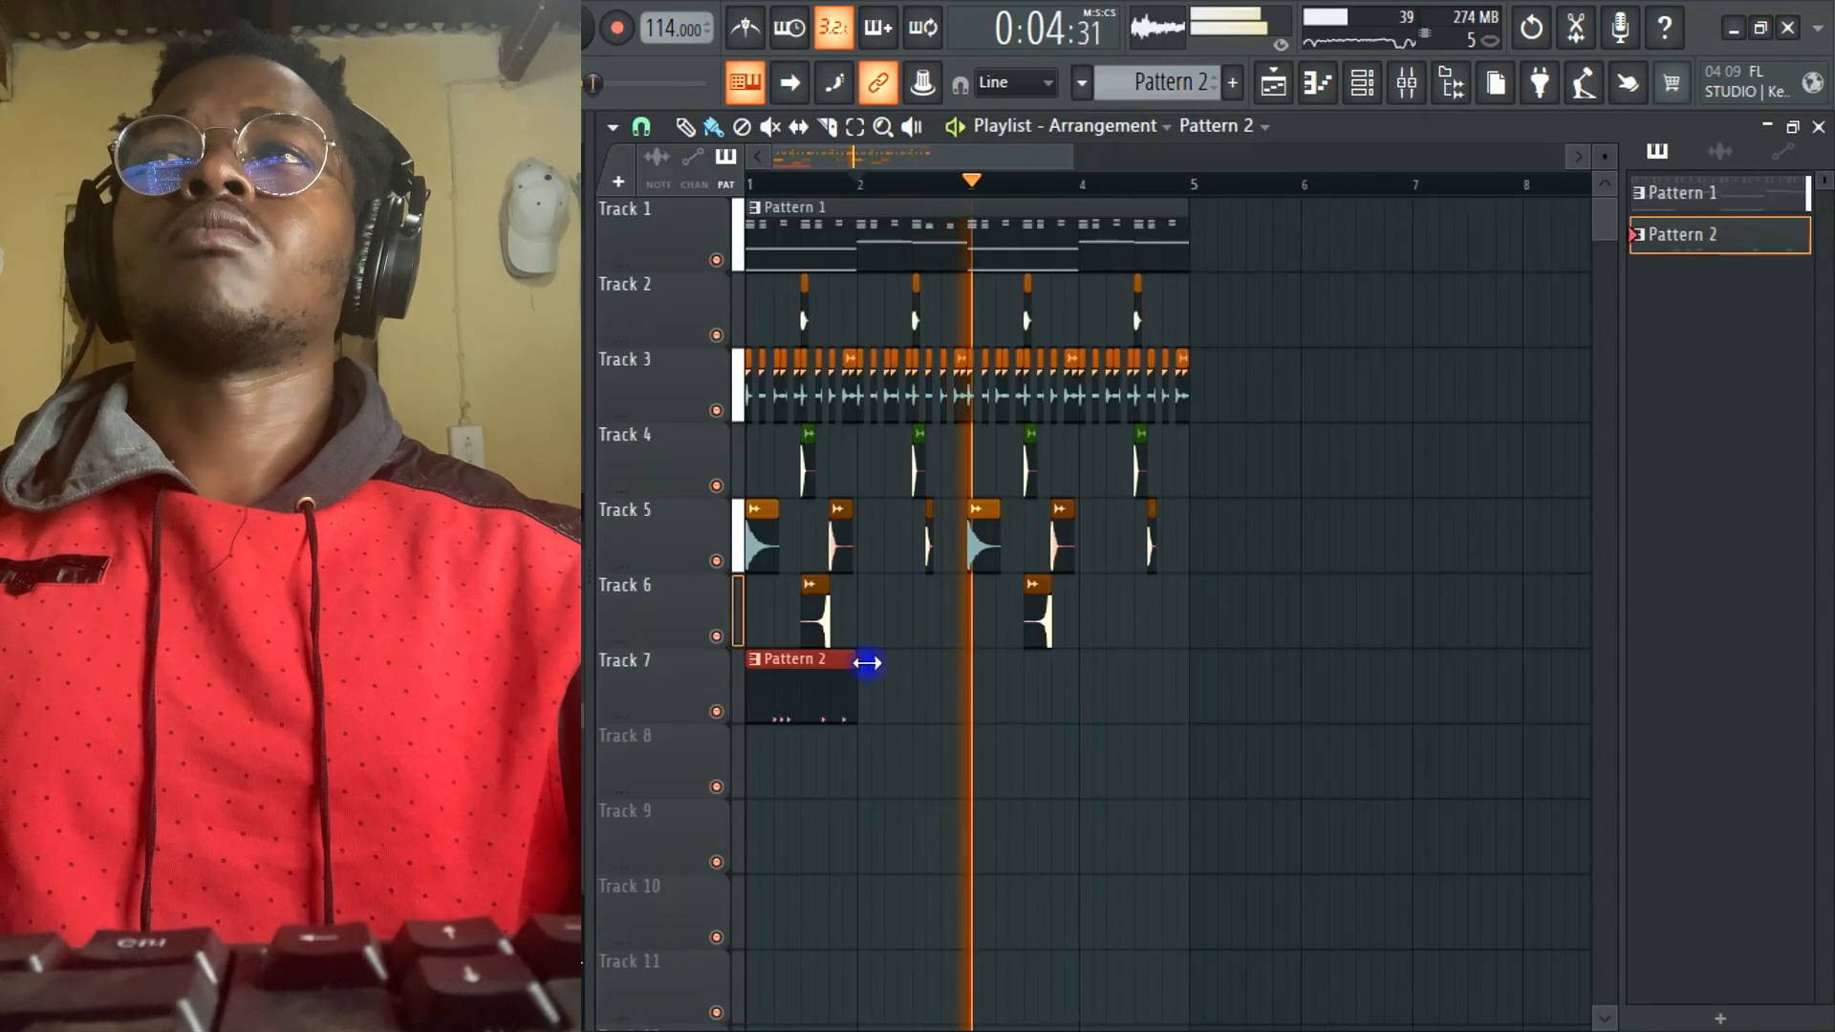
drag(864, 661, 1052, 704)
click(984, 697)
double_click(882, 711)
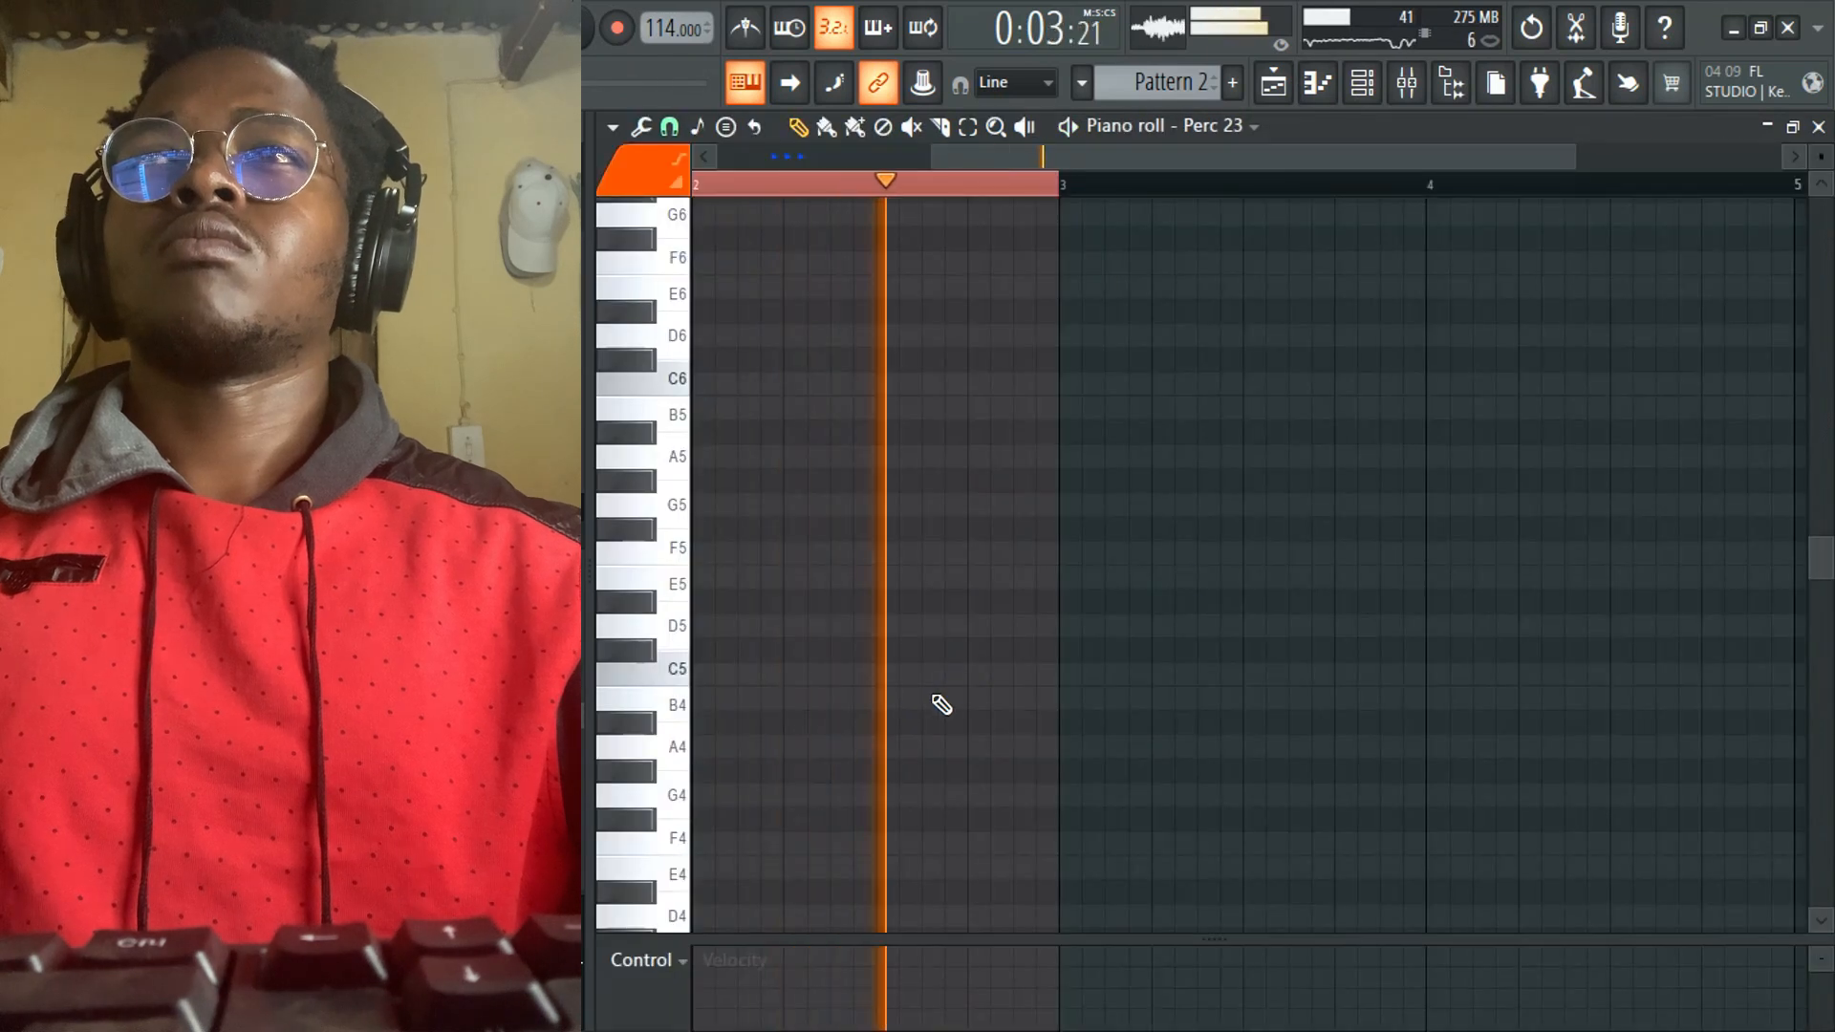
- Try adding two C5 Perc 23 hits on steps 13 and 14 of bar 2, and return to the channel rack
click(967, 675)
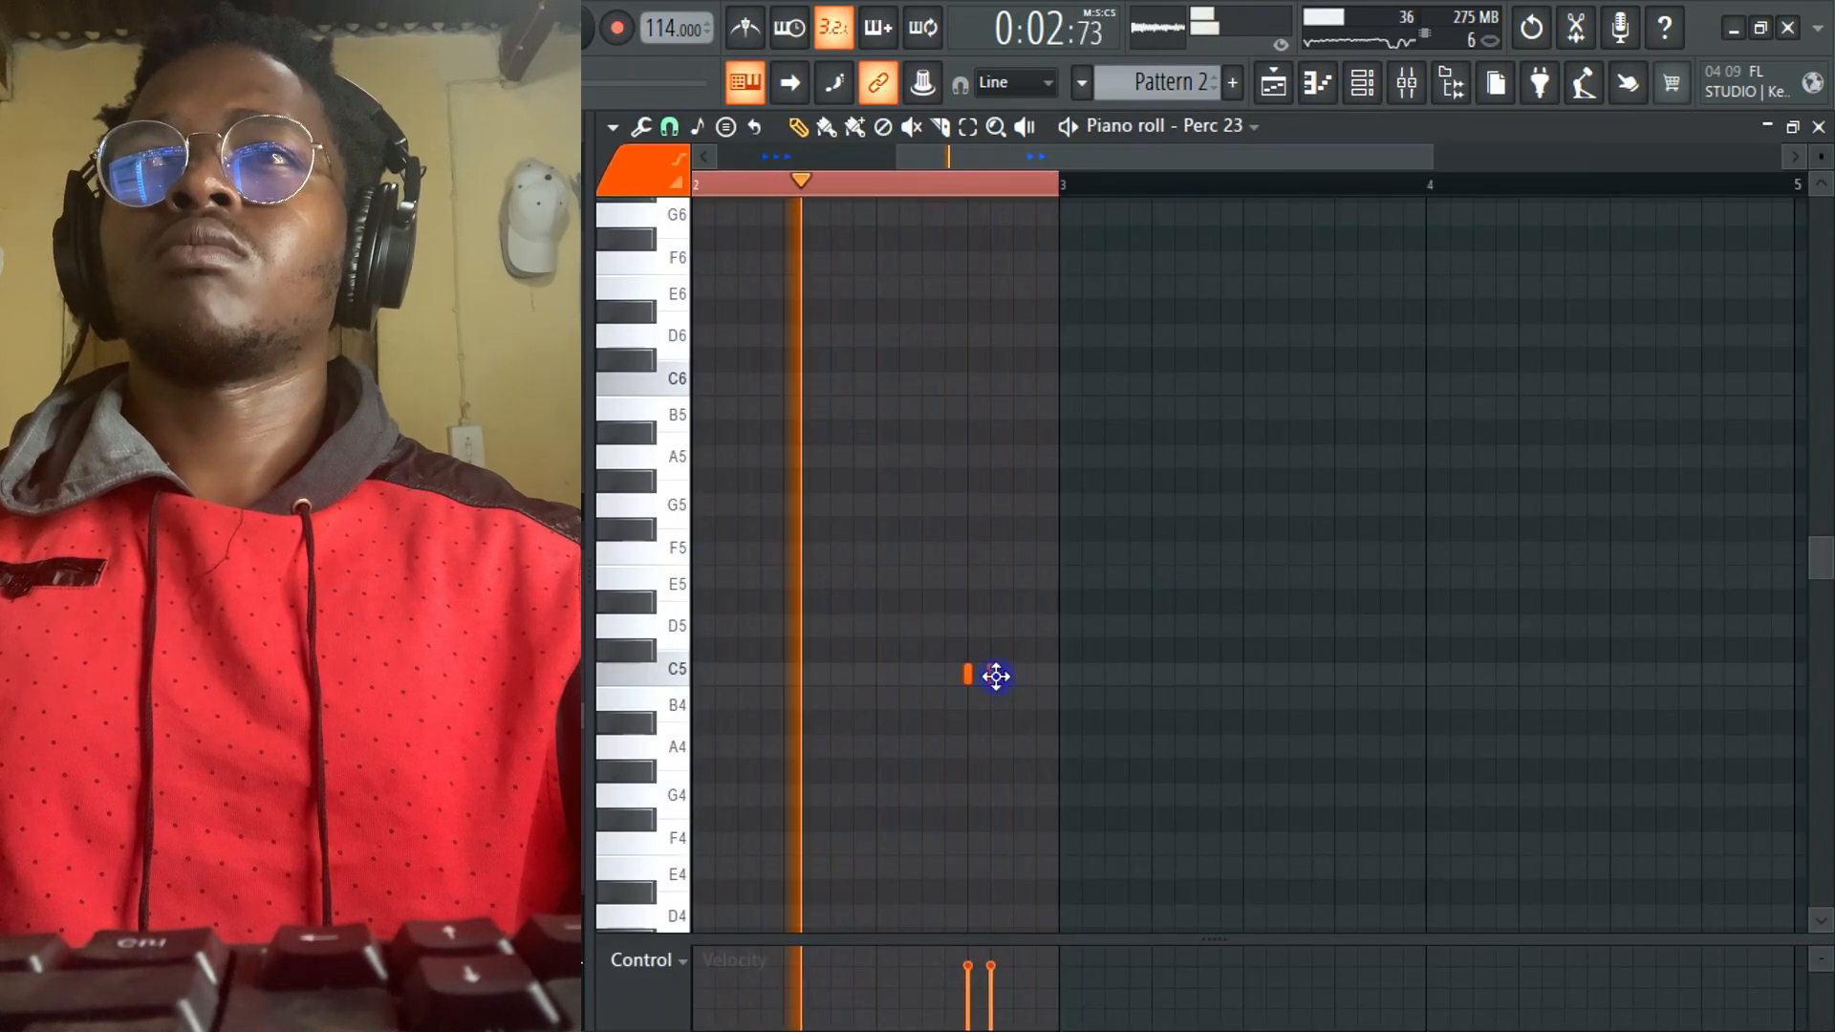
click(990, 676)
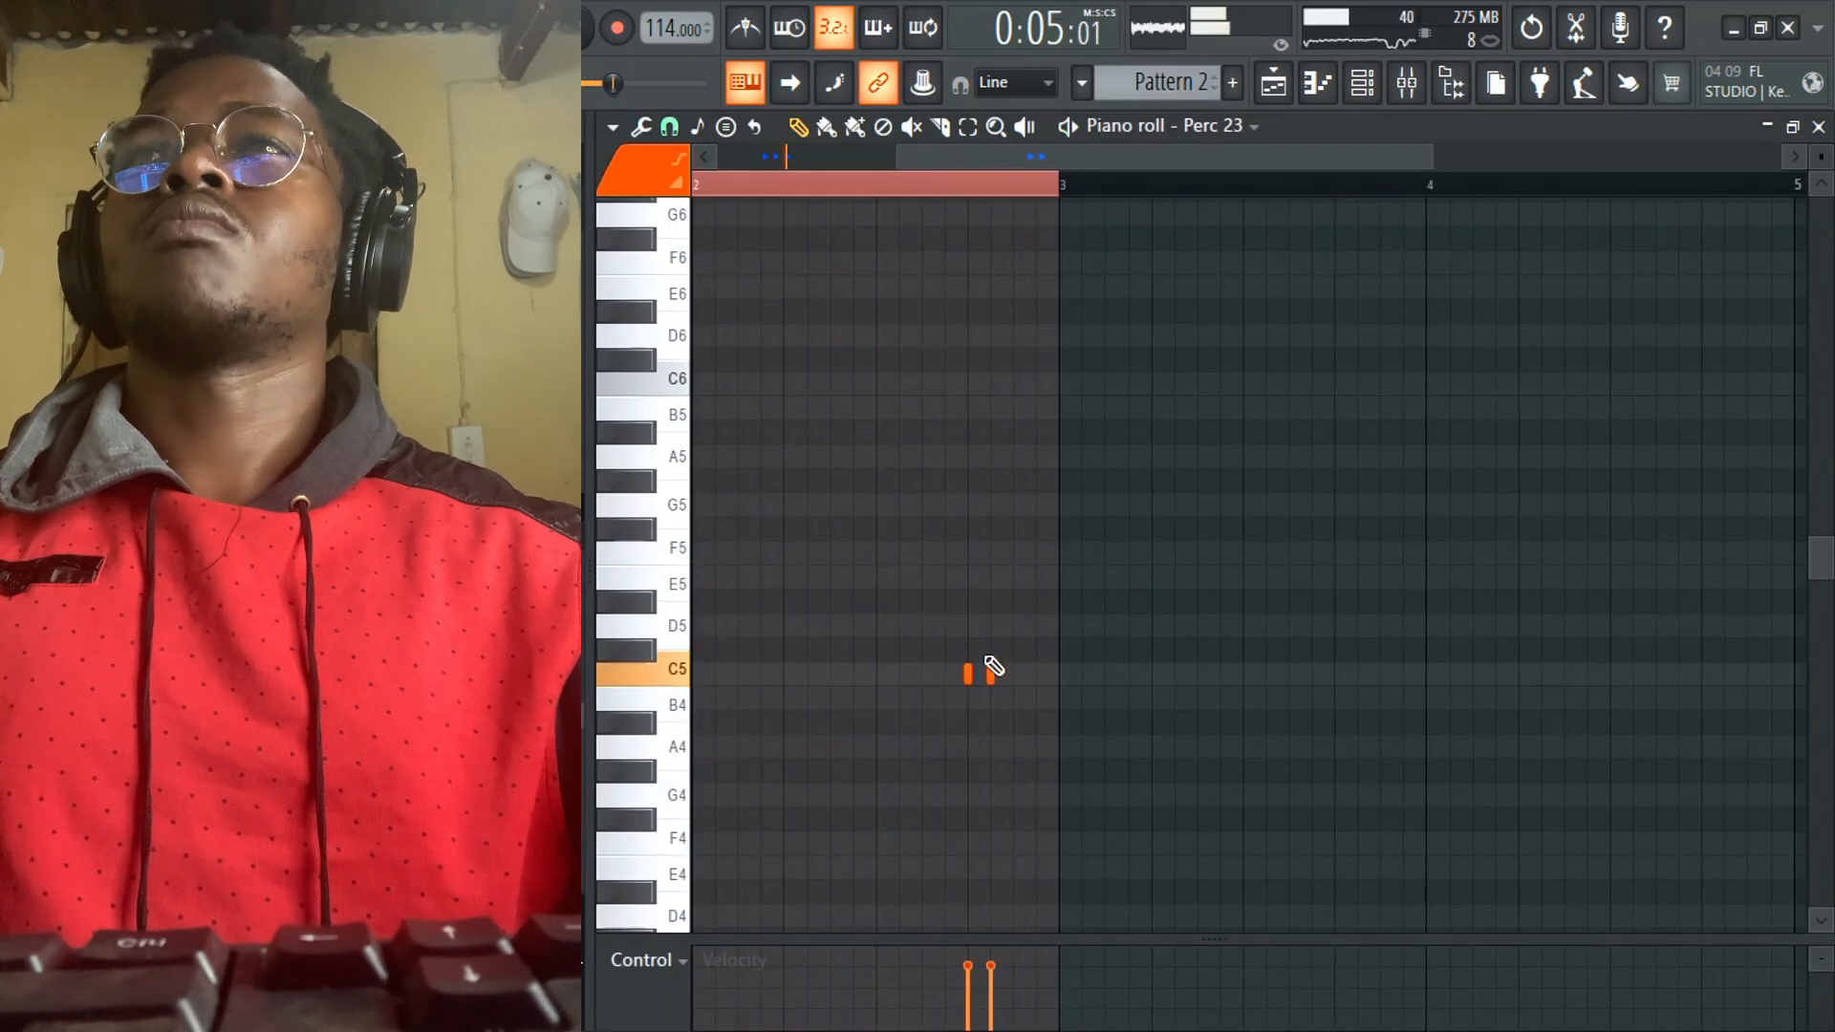
click(1383, 86)
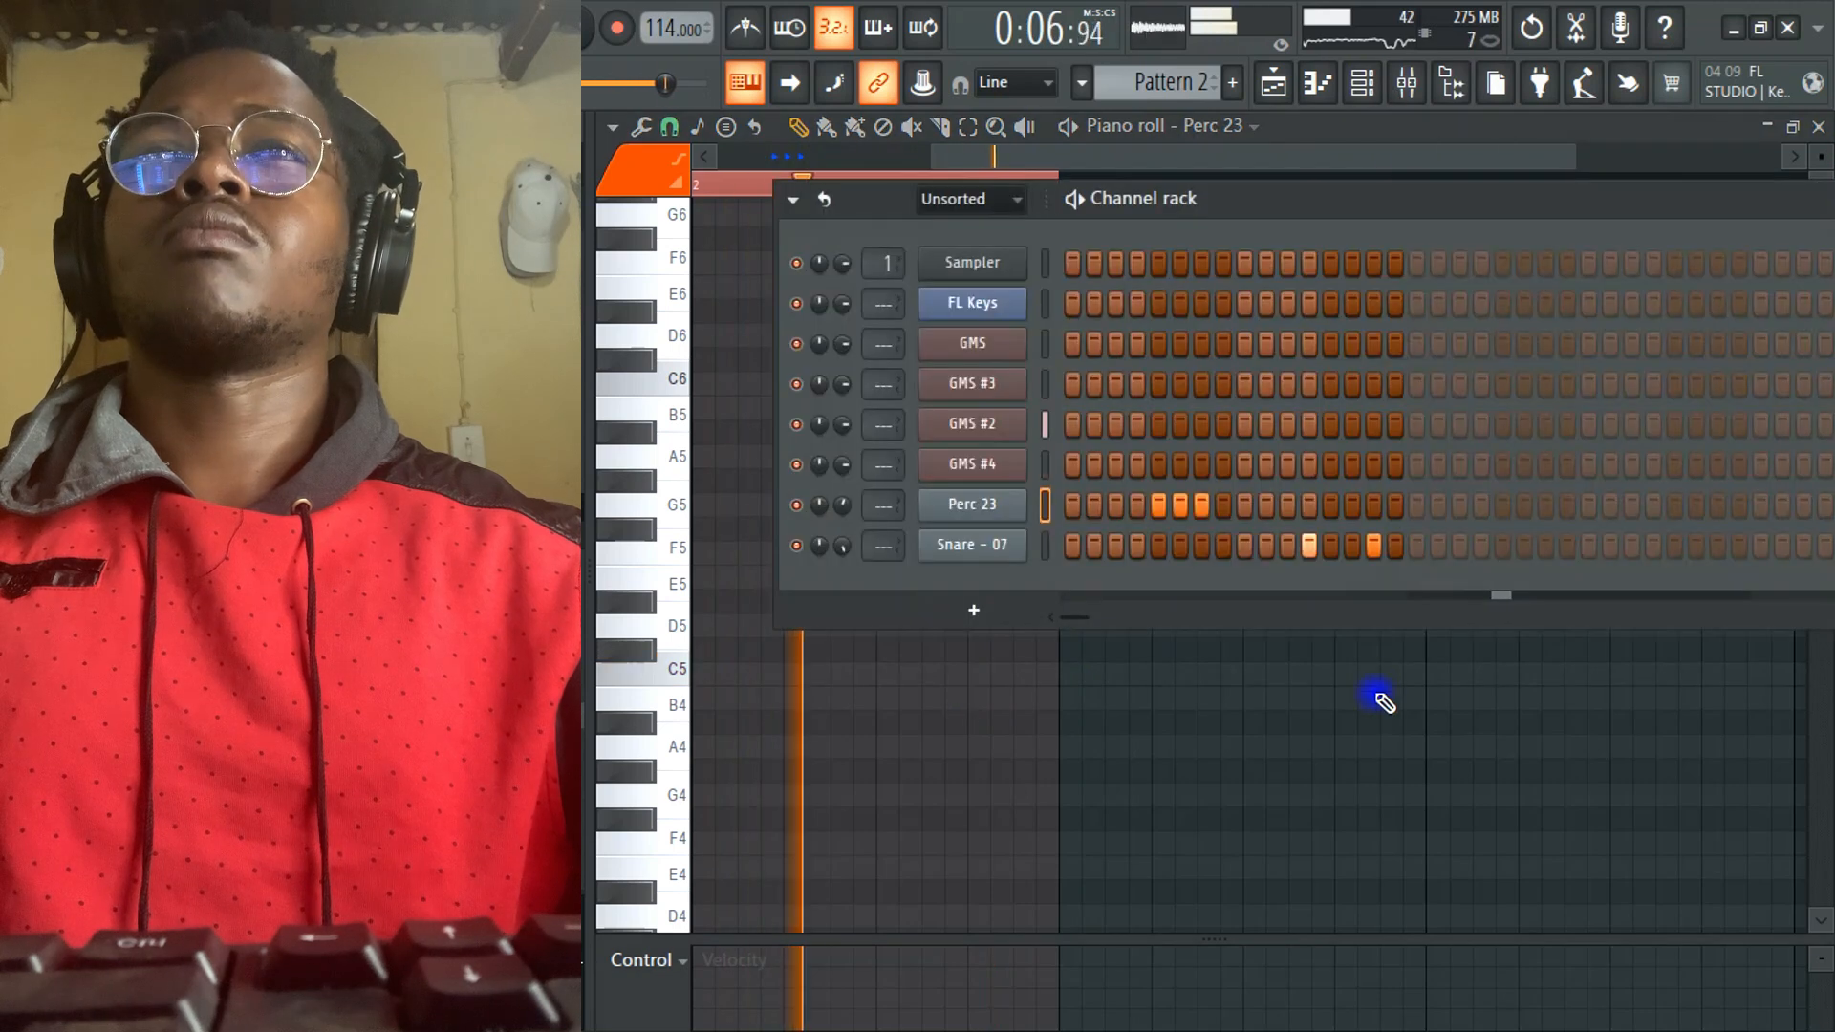
- Add two C5 Snare - 07 hits on steps 13 and 14 of bar 2 in the piano roll
right_click(1024, 537)
click(1105, 540)
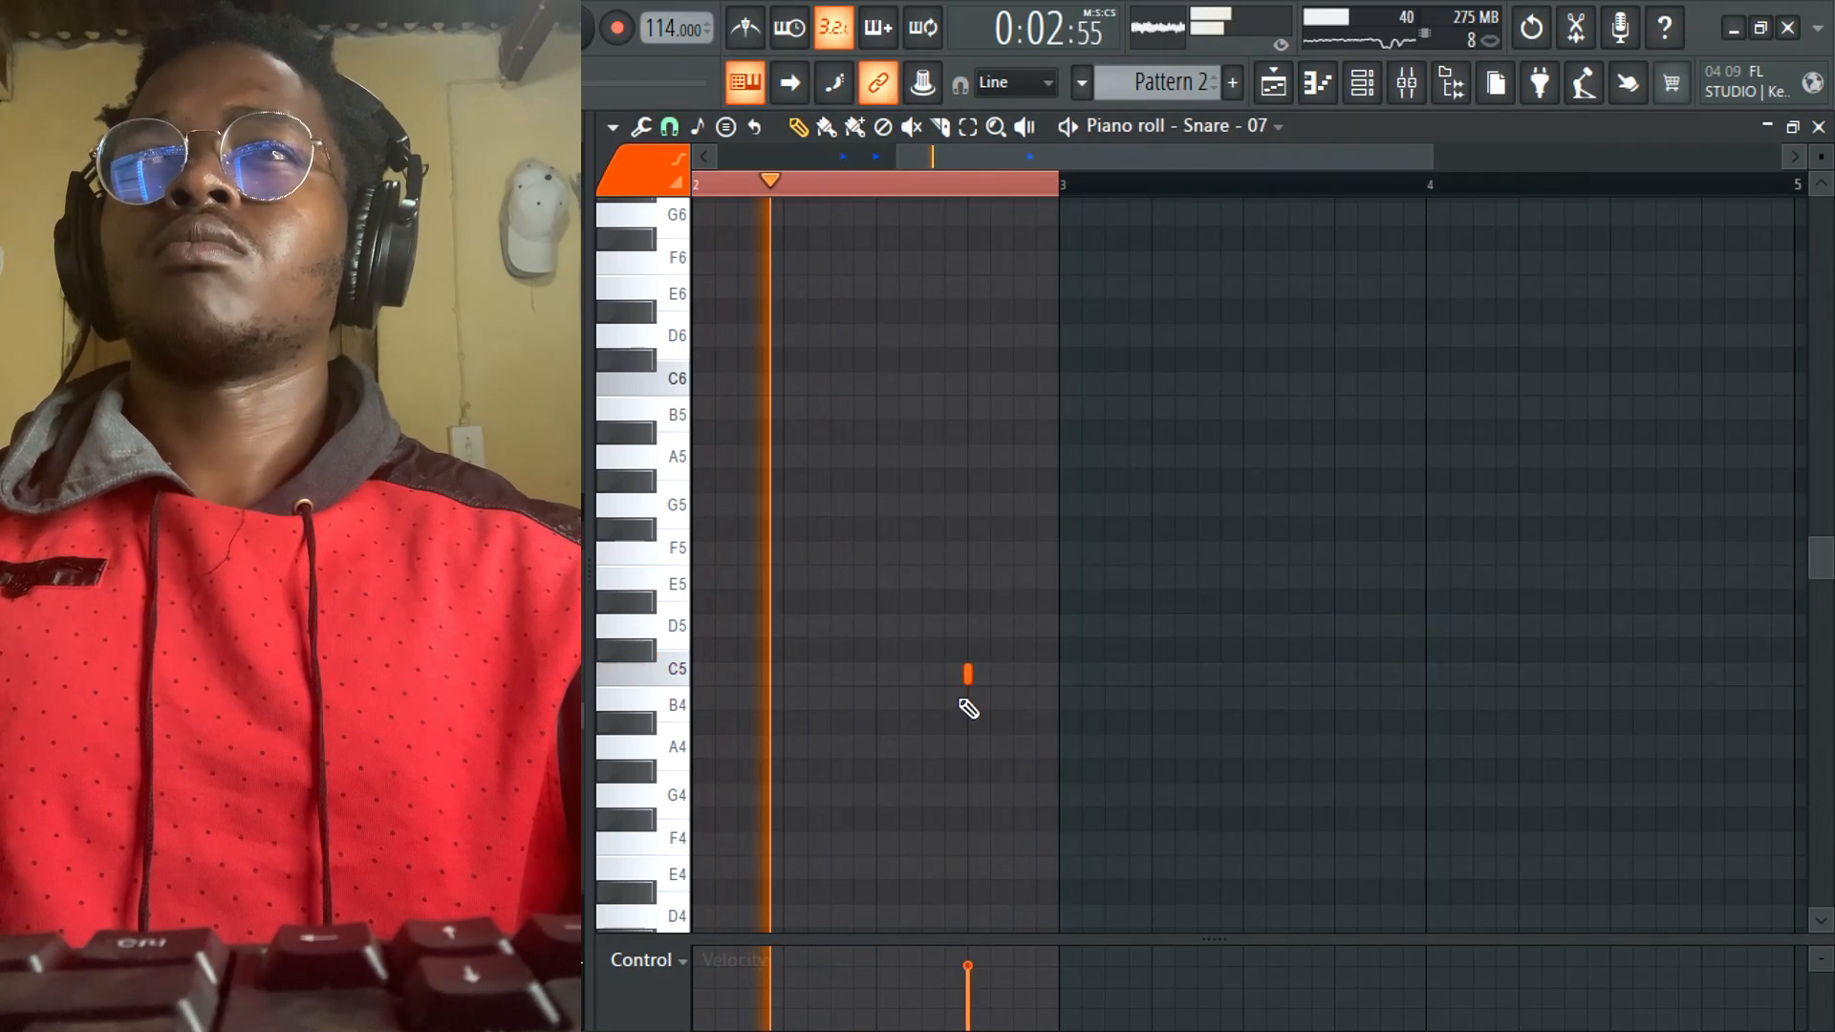
click(990, 676)
click(1014, 675)
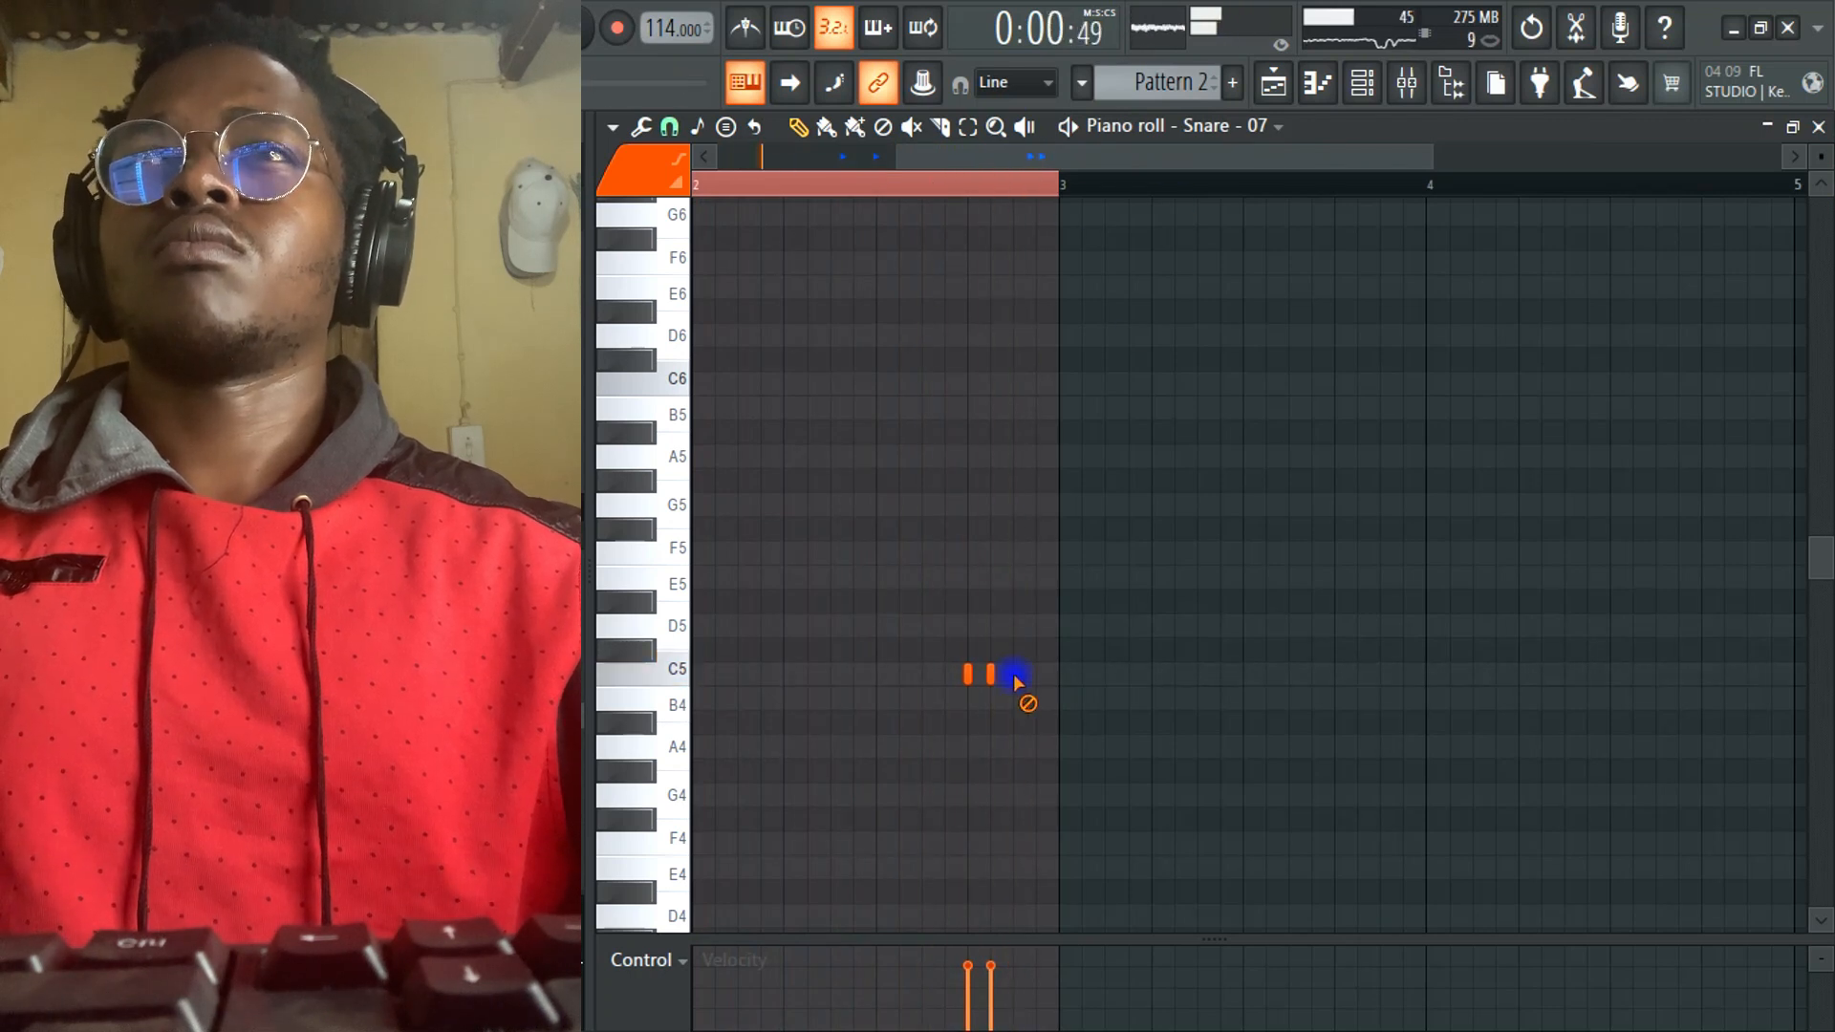
click(1819, 128)
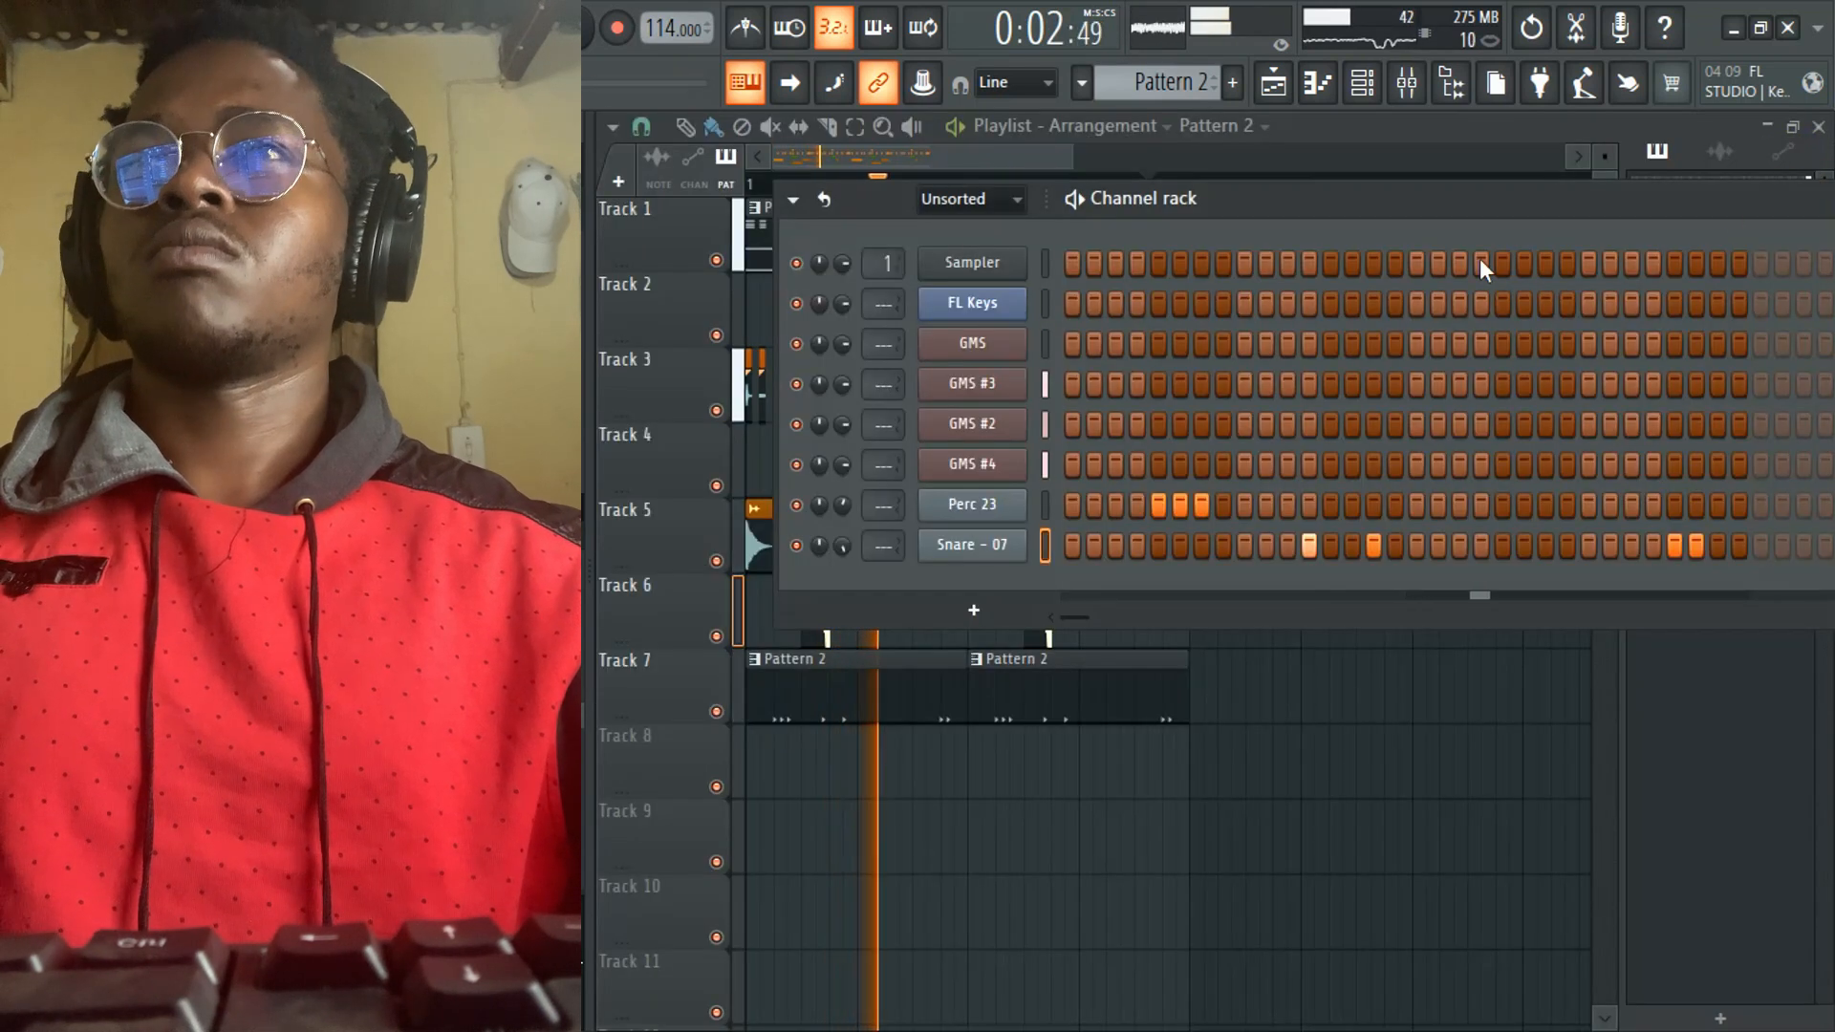
- Select all playlist clips and split Pattern 1 by channel into separate FL Keys and GMS patterns
key(F6)
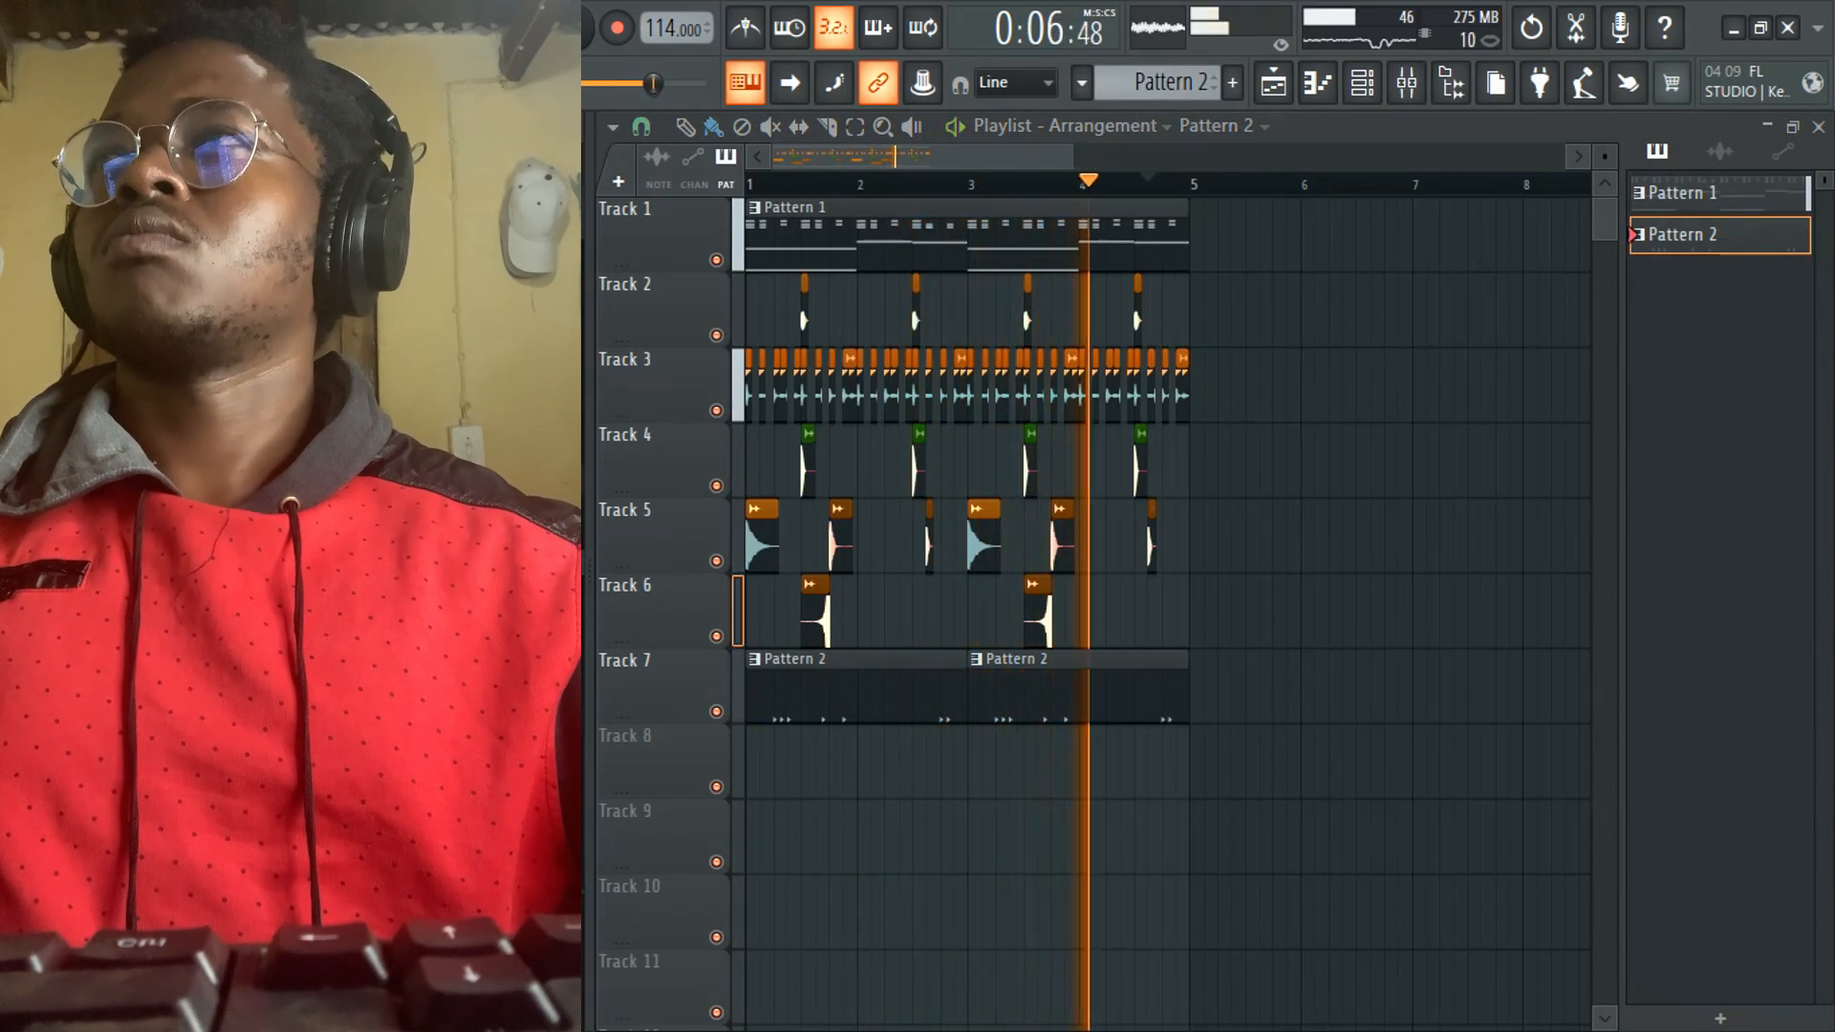
key(ctrl+a)
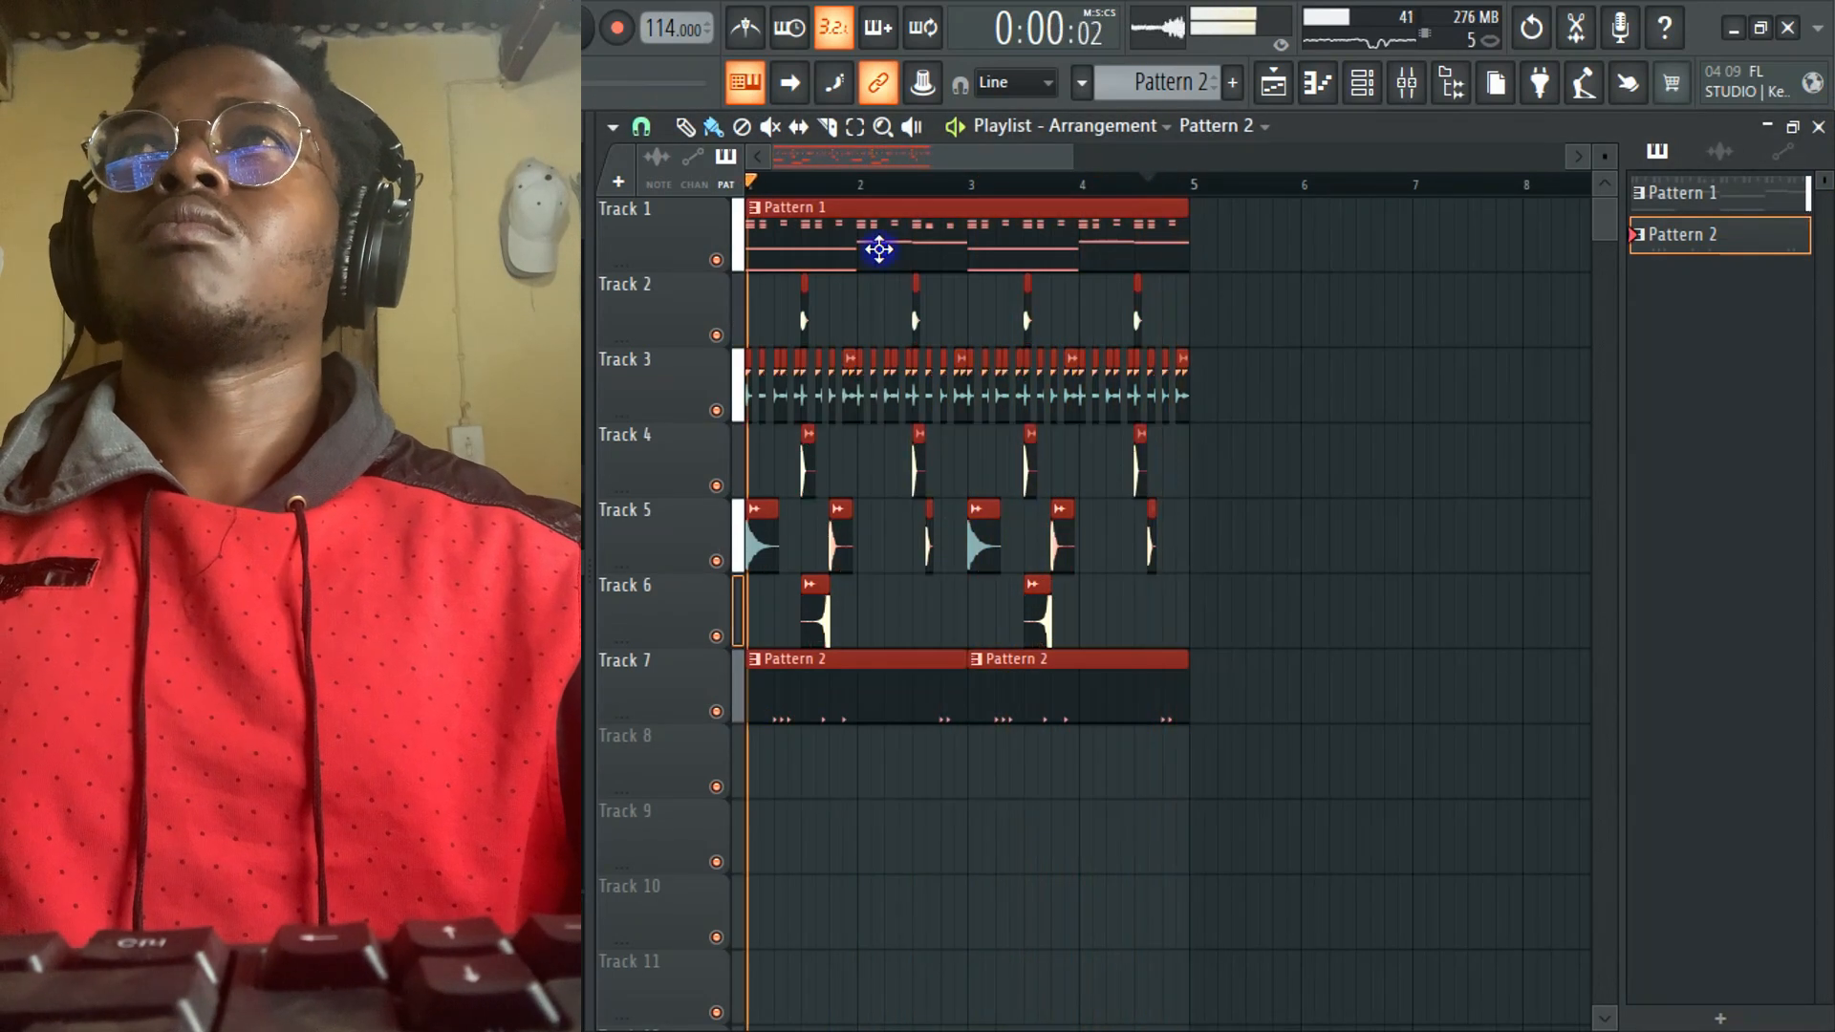
click(1682, 192)
right_click(1682, 192)
click(1591, 617)
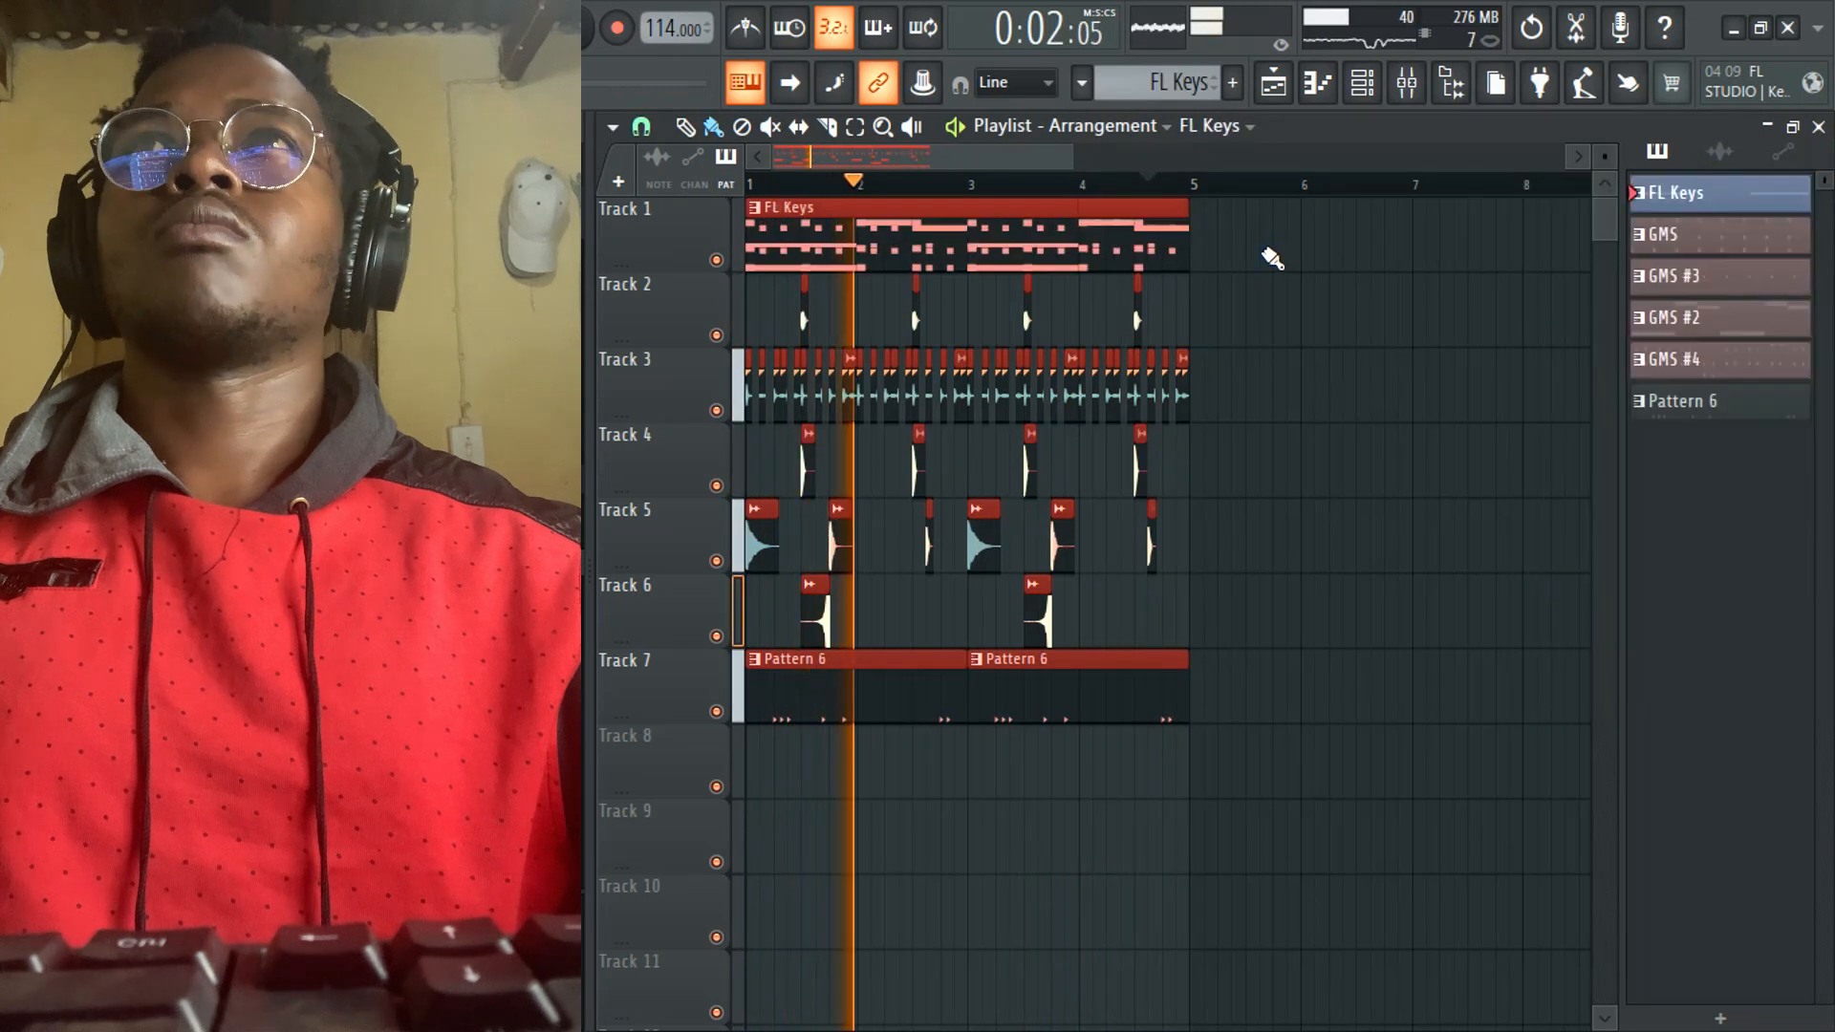
- Remove the melody clip from Track 1 and move all remaining clips up one track
drag(1299, 377, 778, 770)
drag(1219, 754, 676, 284)
drag(876, 656, 860, 450)
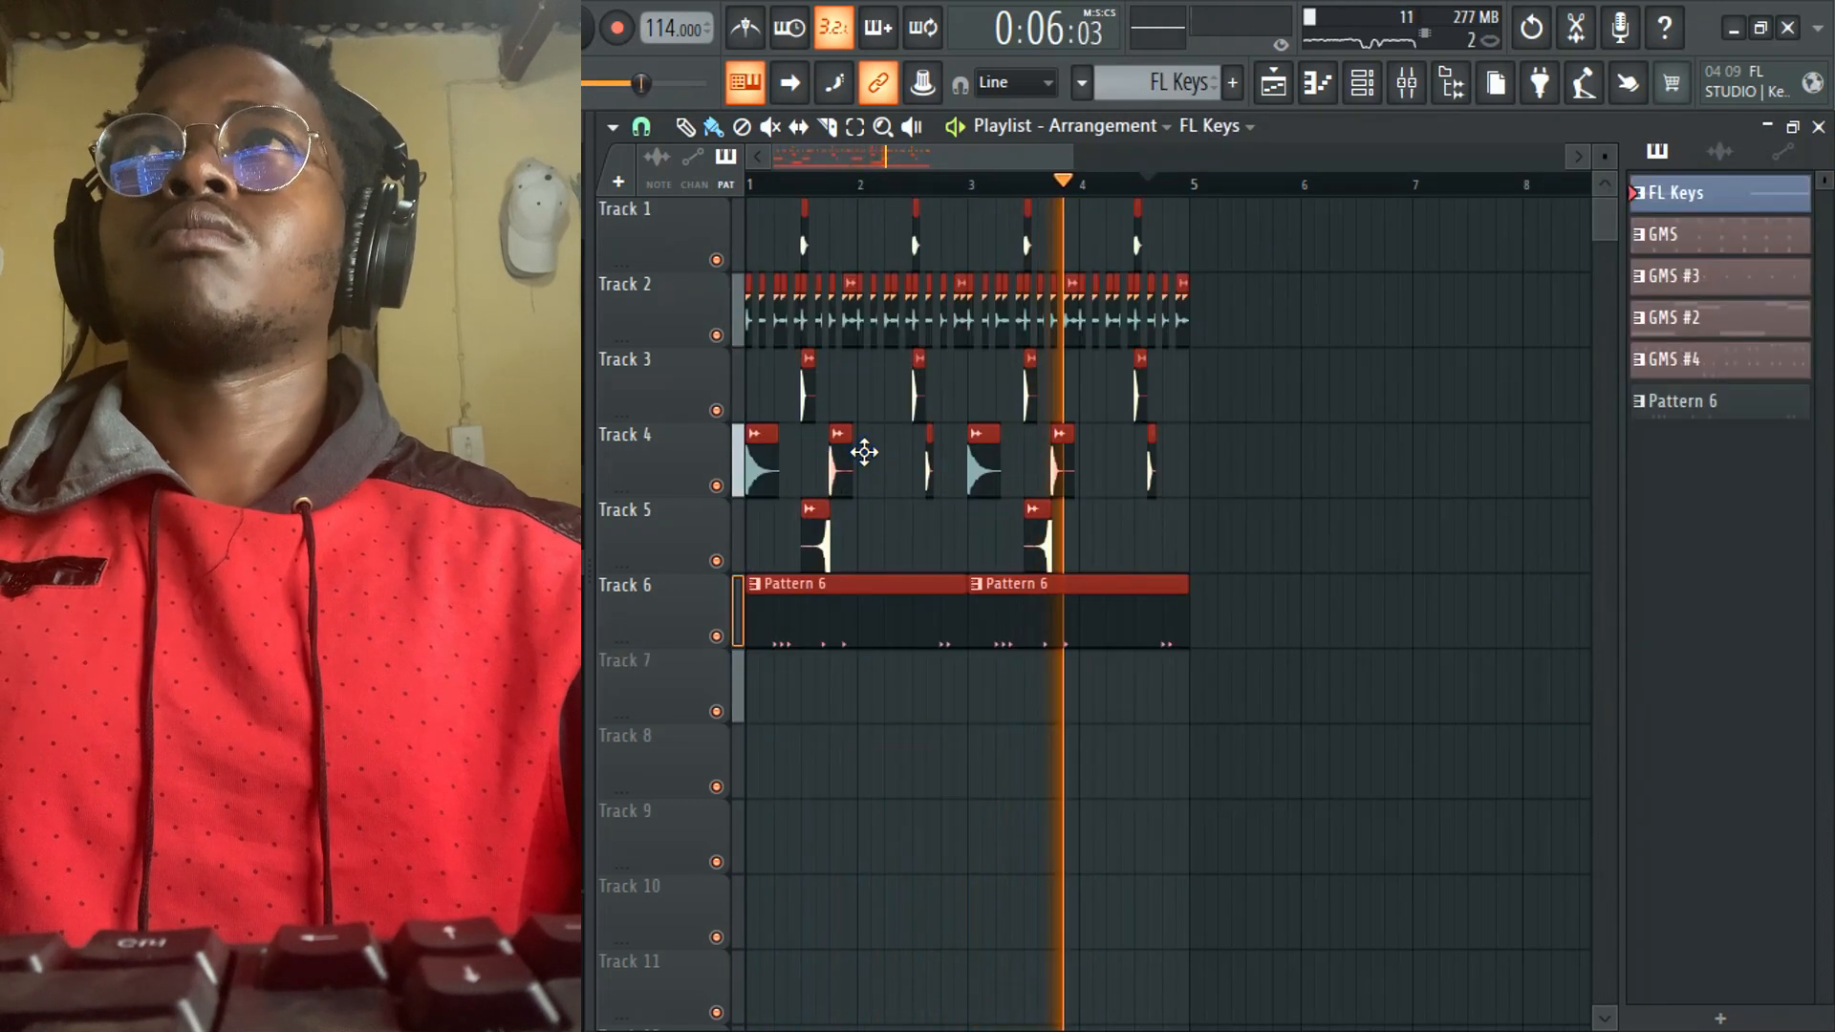
- Place FL Keys on Track 7 and GMS #2 on Track 8 from bar 1, and GMS #3 on Track 9 from bar 5
drag(1643, 316, 647, 652)
drag(1720, 325, 860, 761)
click(1729, 276)
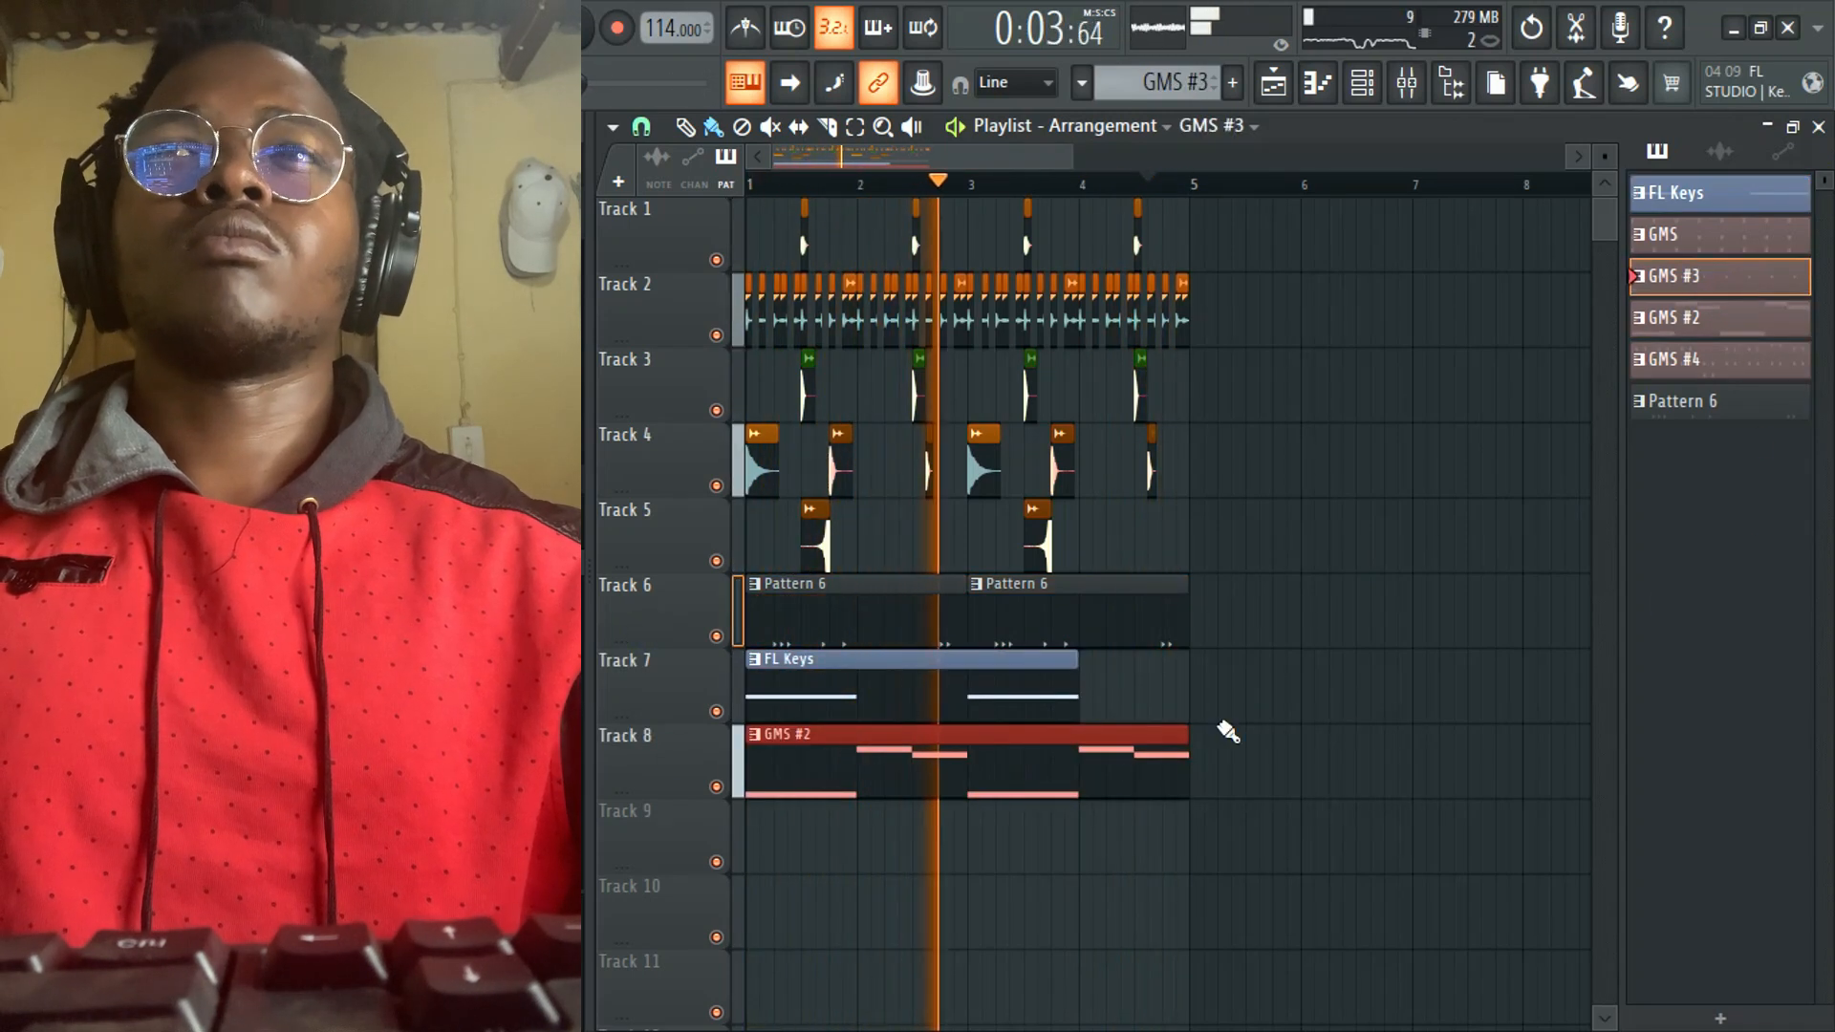
click(1209, 847)
drag(1258, 848, 1242, 845)
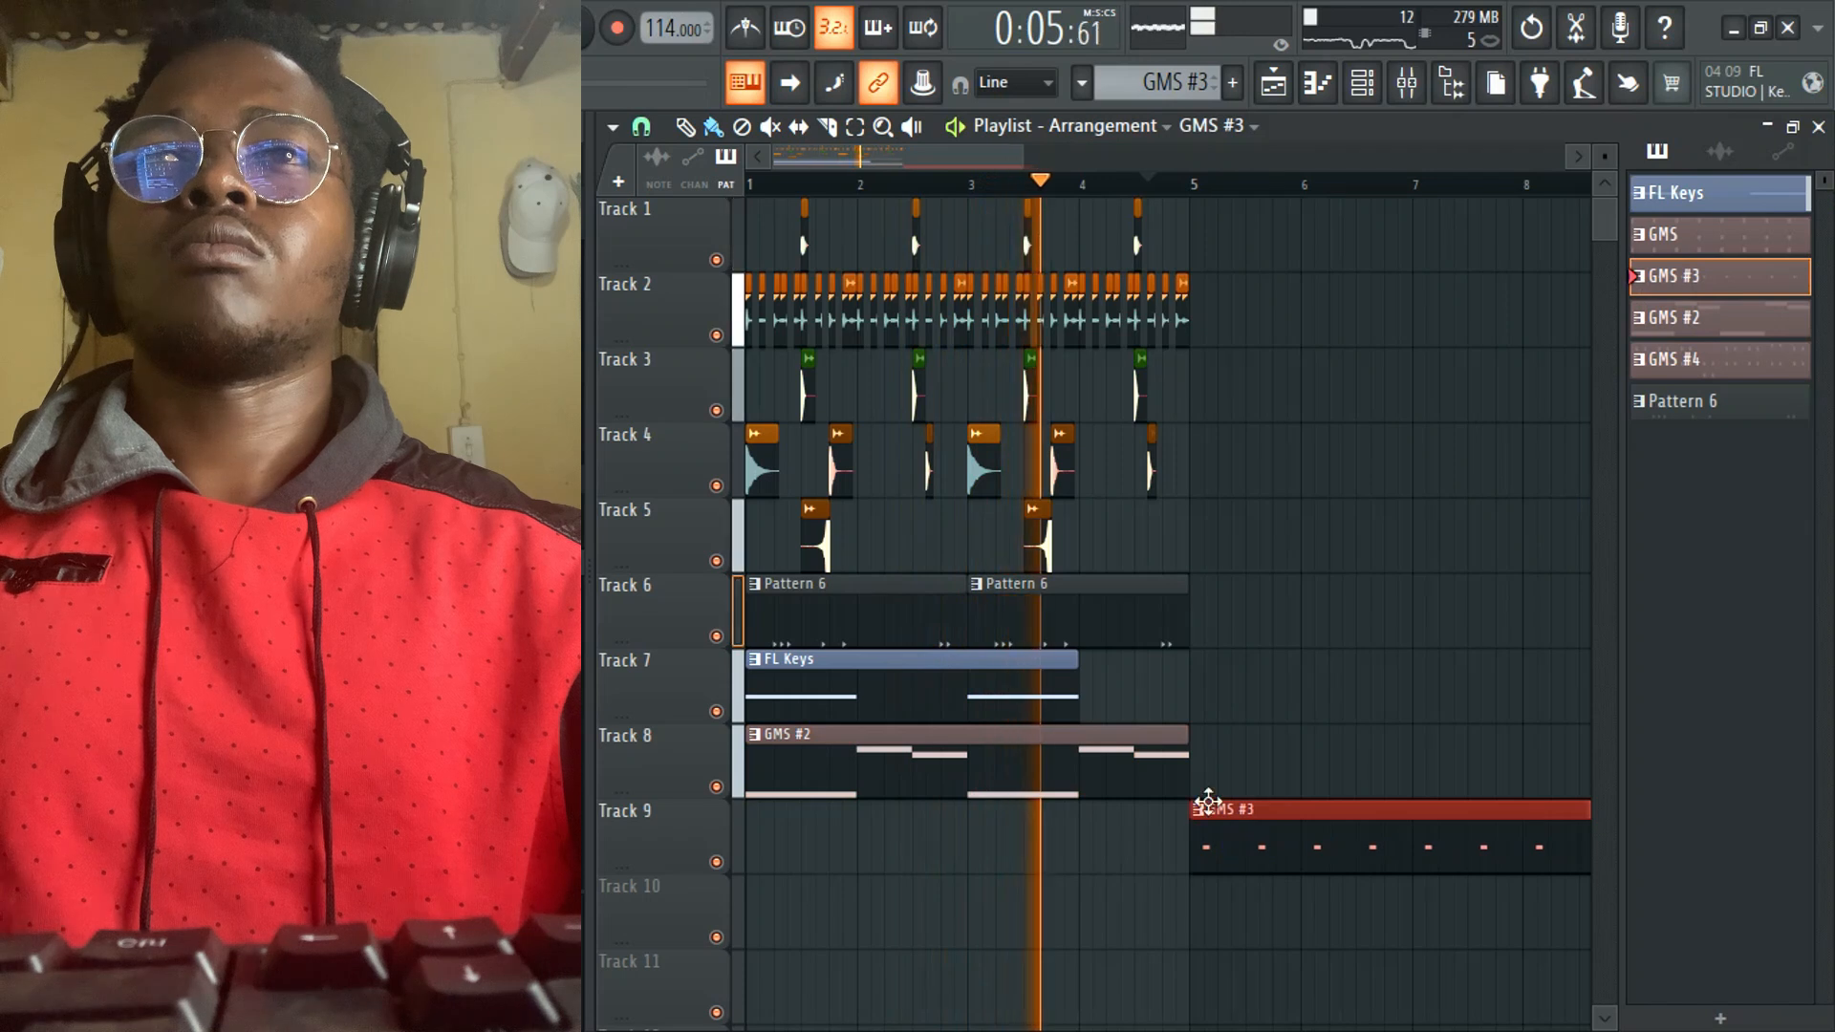
- Copy the bars 1–4 clips on Tracks 1 to 8 into bars 5–8
drag(1196, 788, 594, 268)
drag(823, 646, 1267, 650)
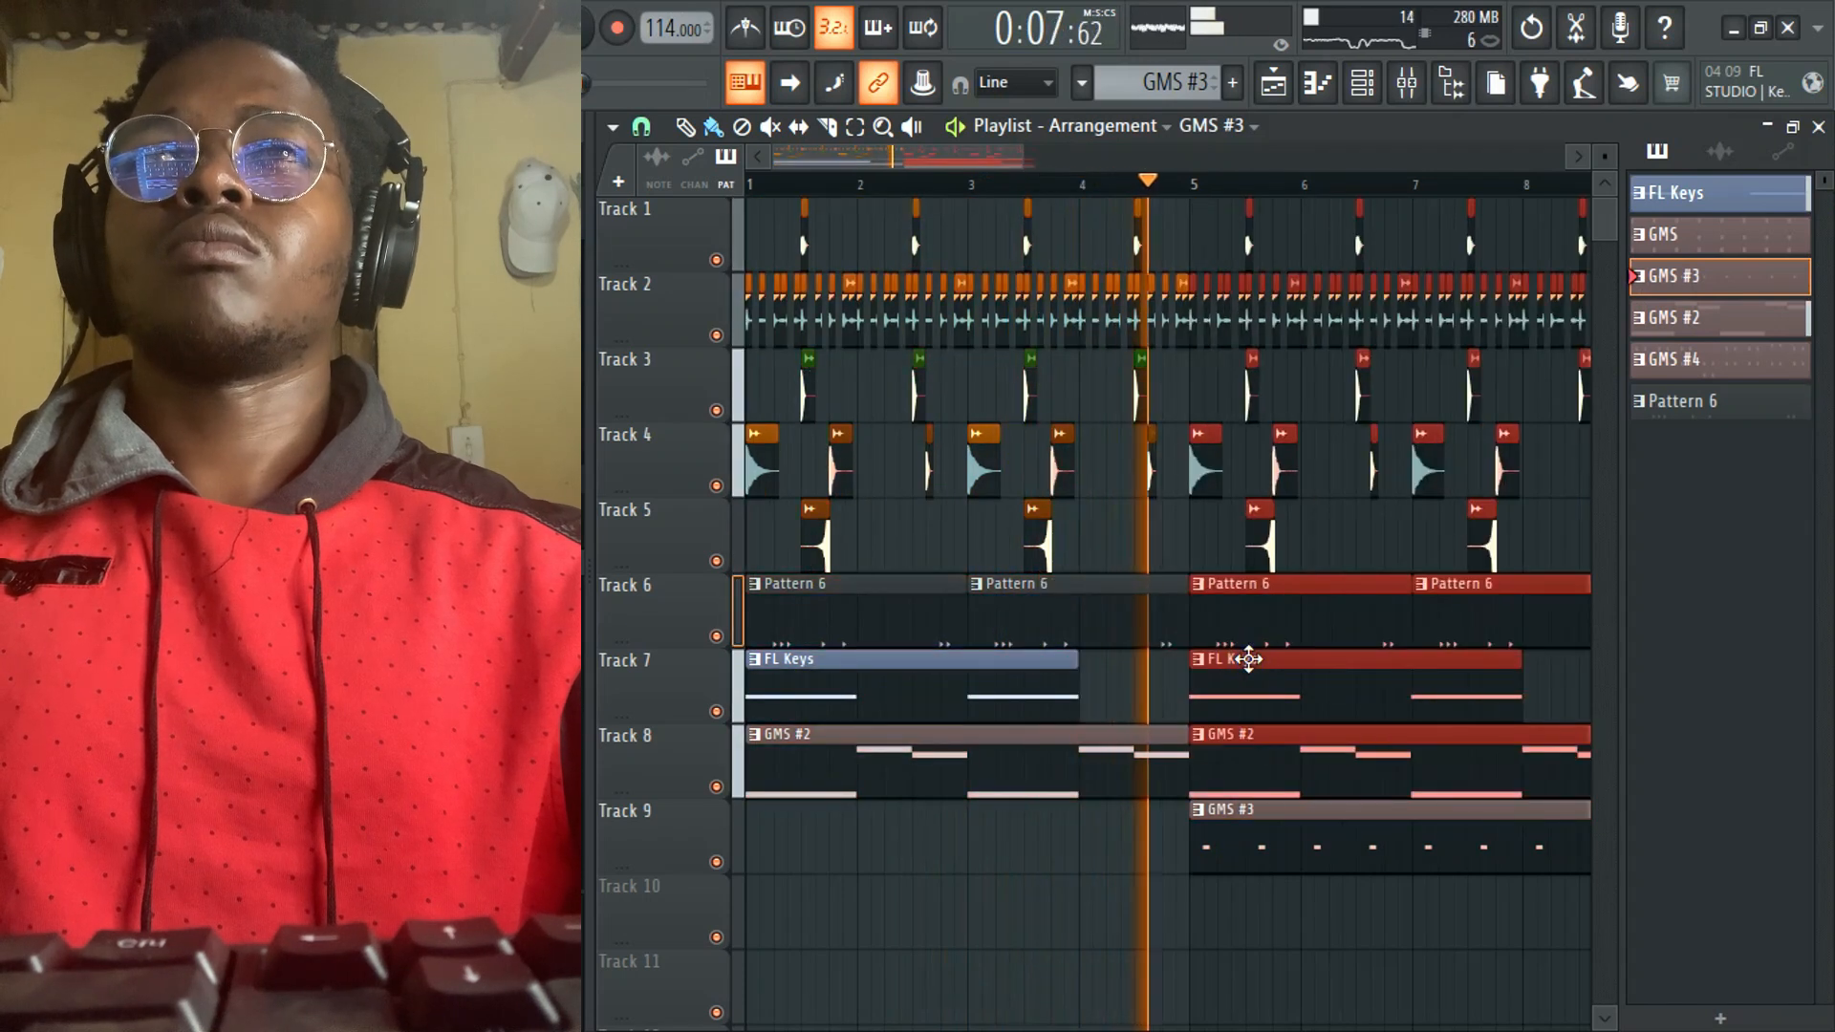
click(1452, 84)
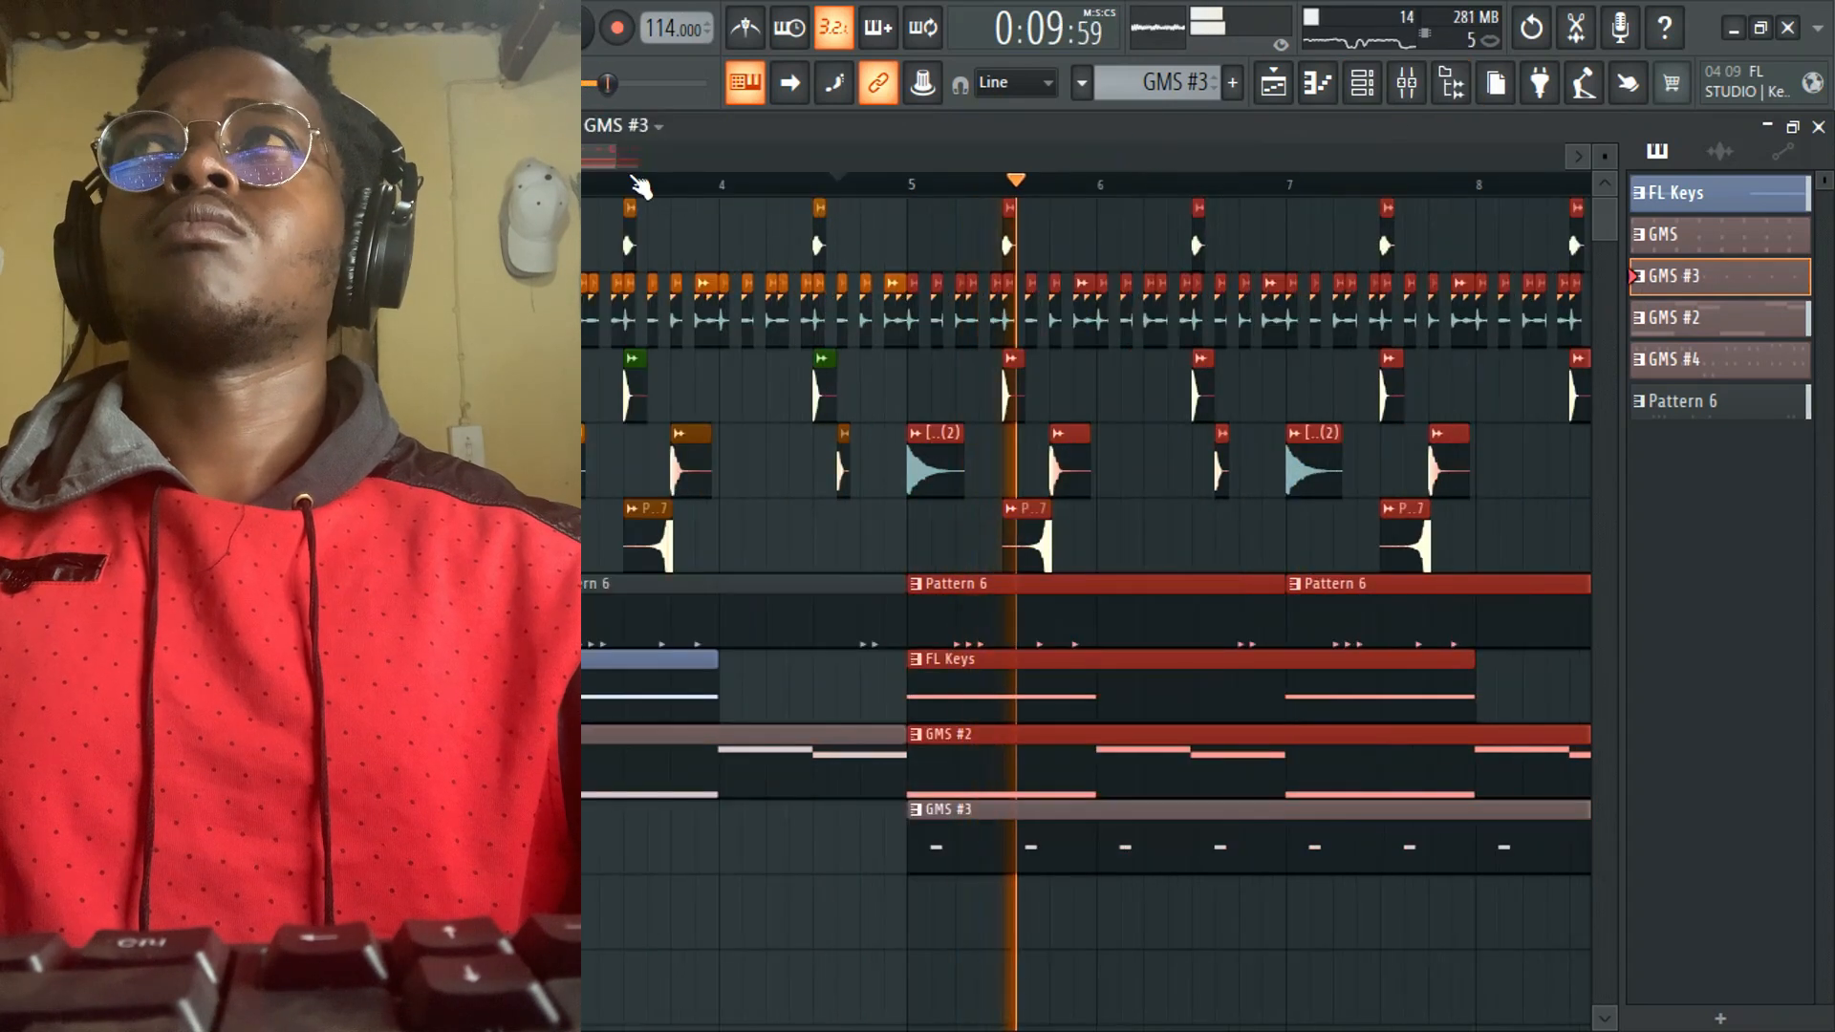
- Place the GMS pattern on Track 10 from bar 5 to the end of bar 8
drag(650, 157, 1015, 199)
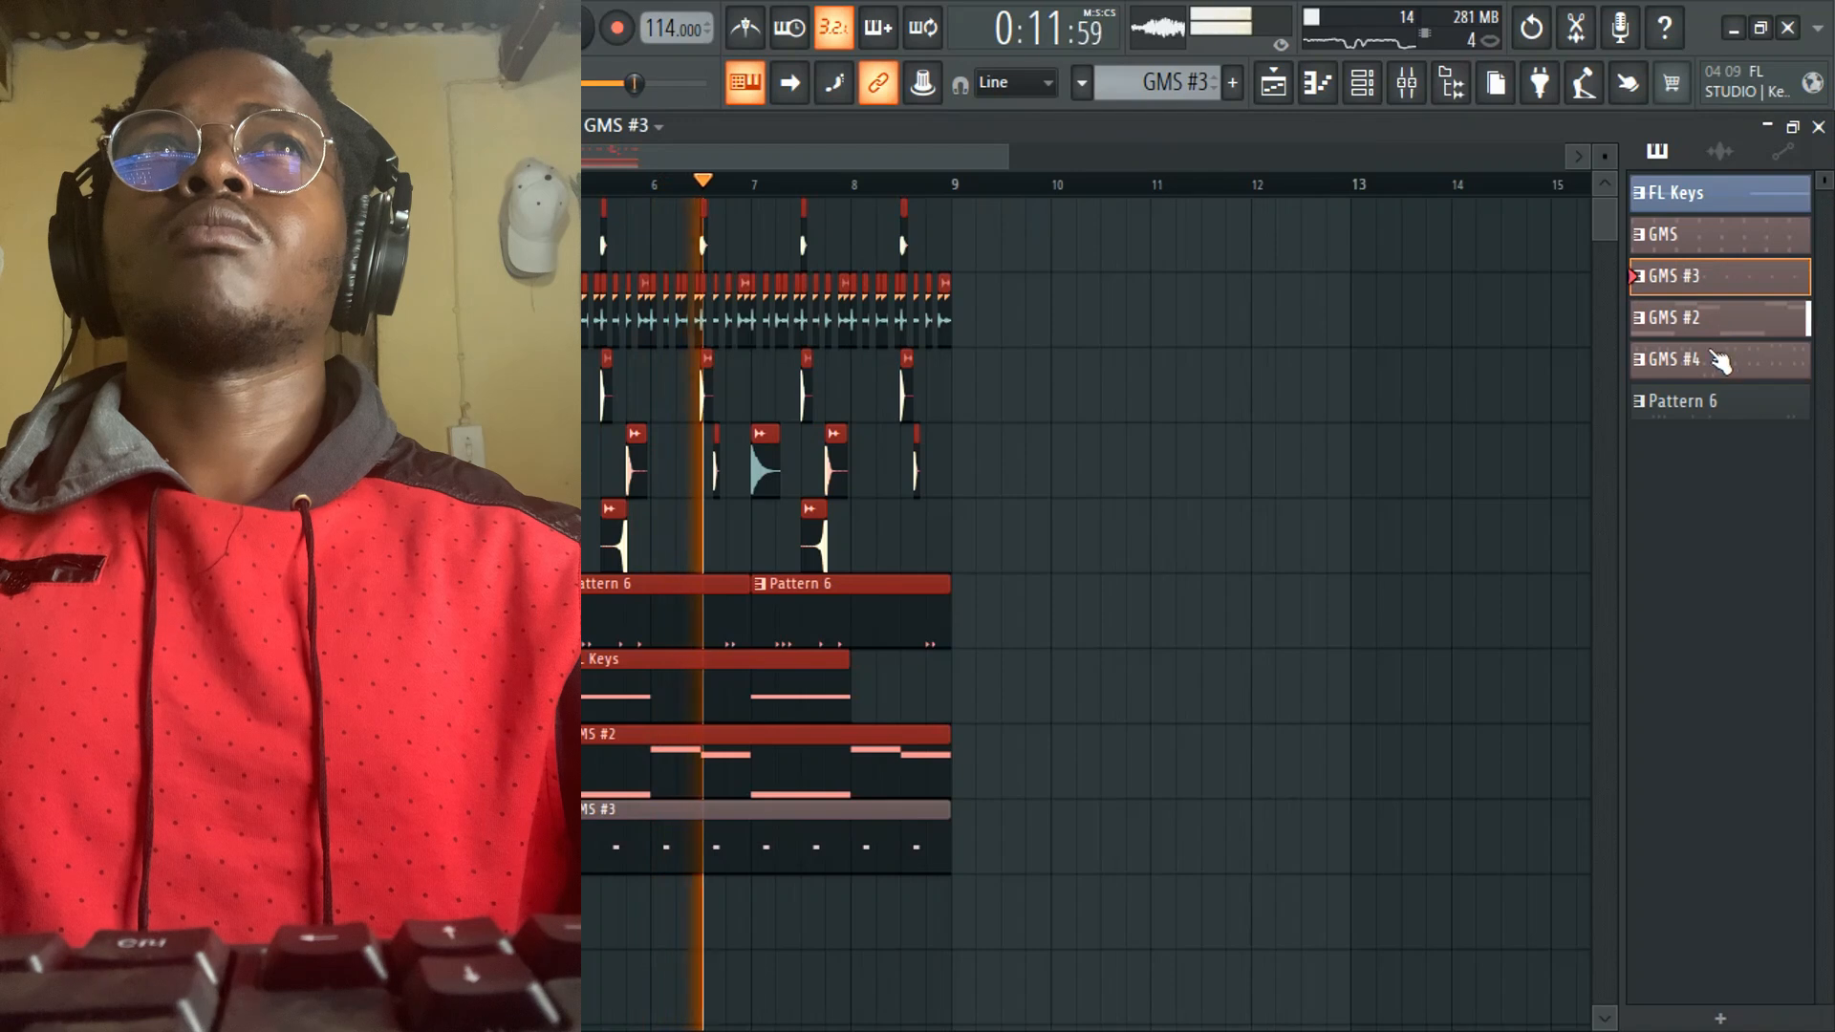
click(1706, 235)
click(567, 892)
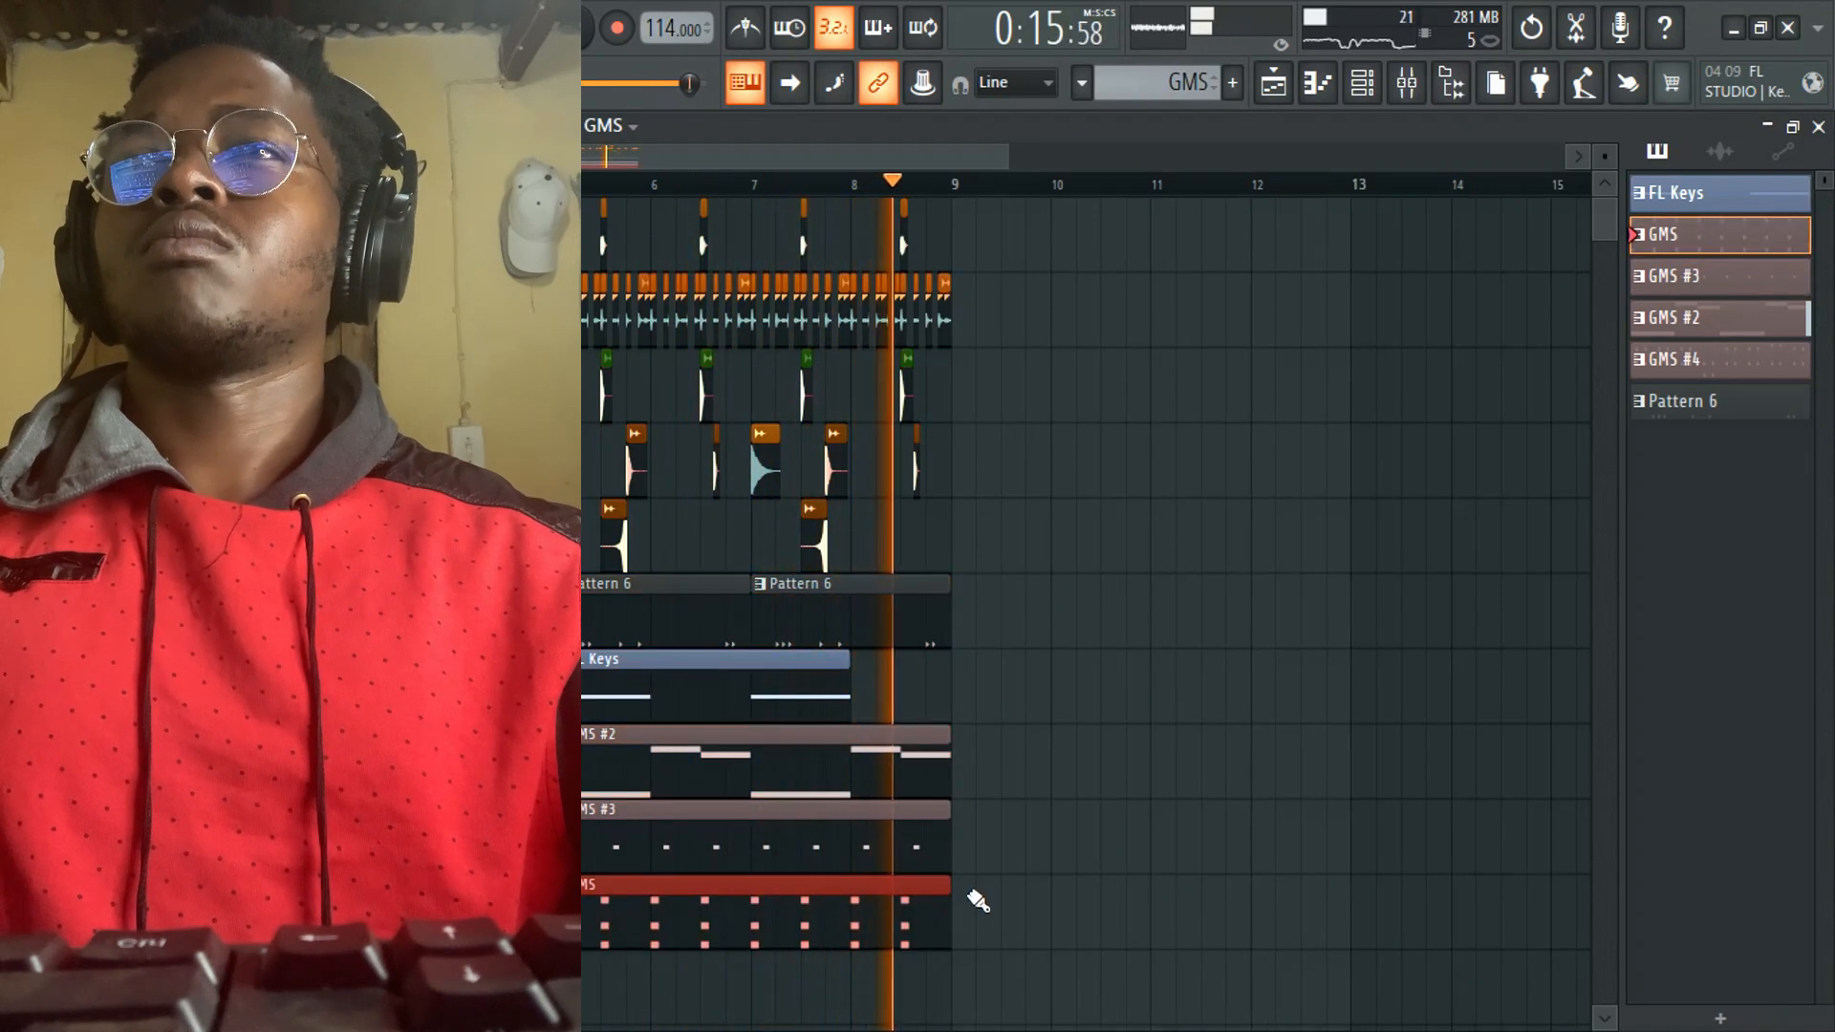
- Clear the clip selection and place the GMS #4 pattern on Track 11 across bars 1–8
drag(967, 898, 587, 272)
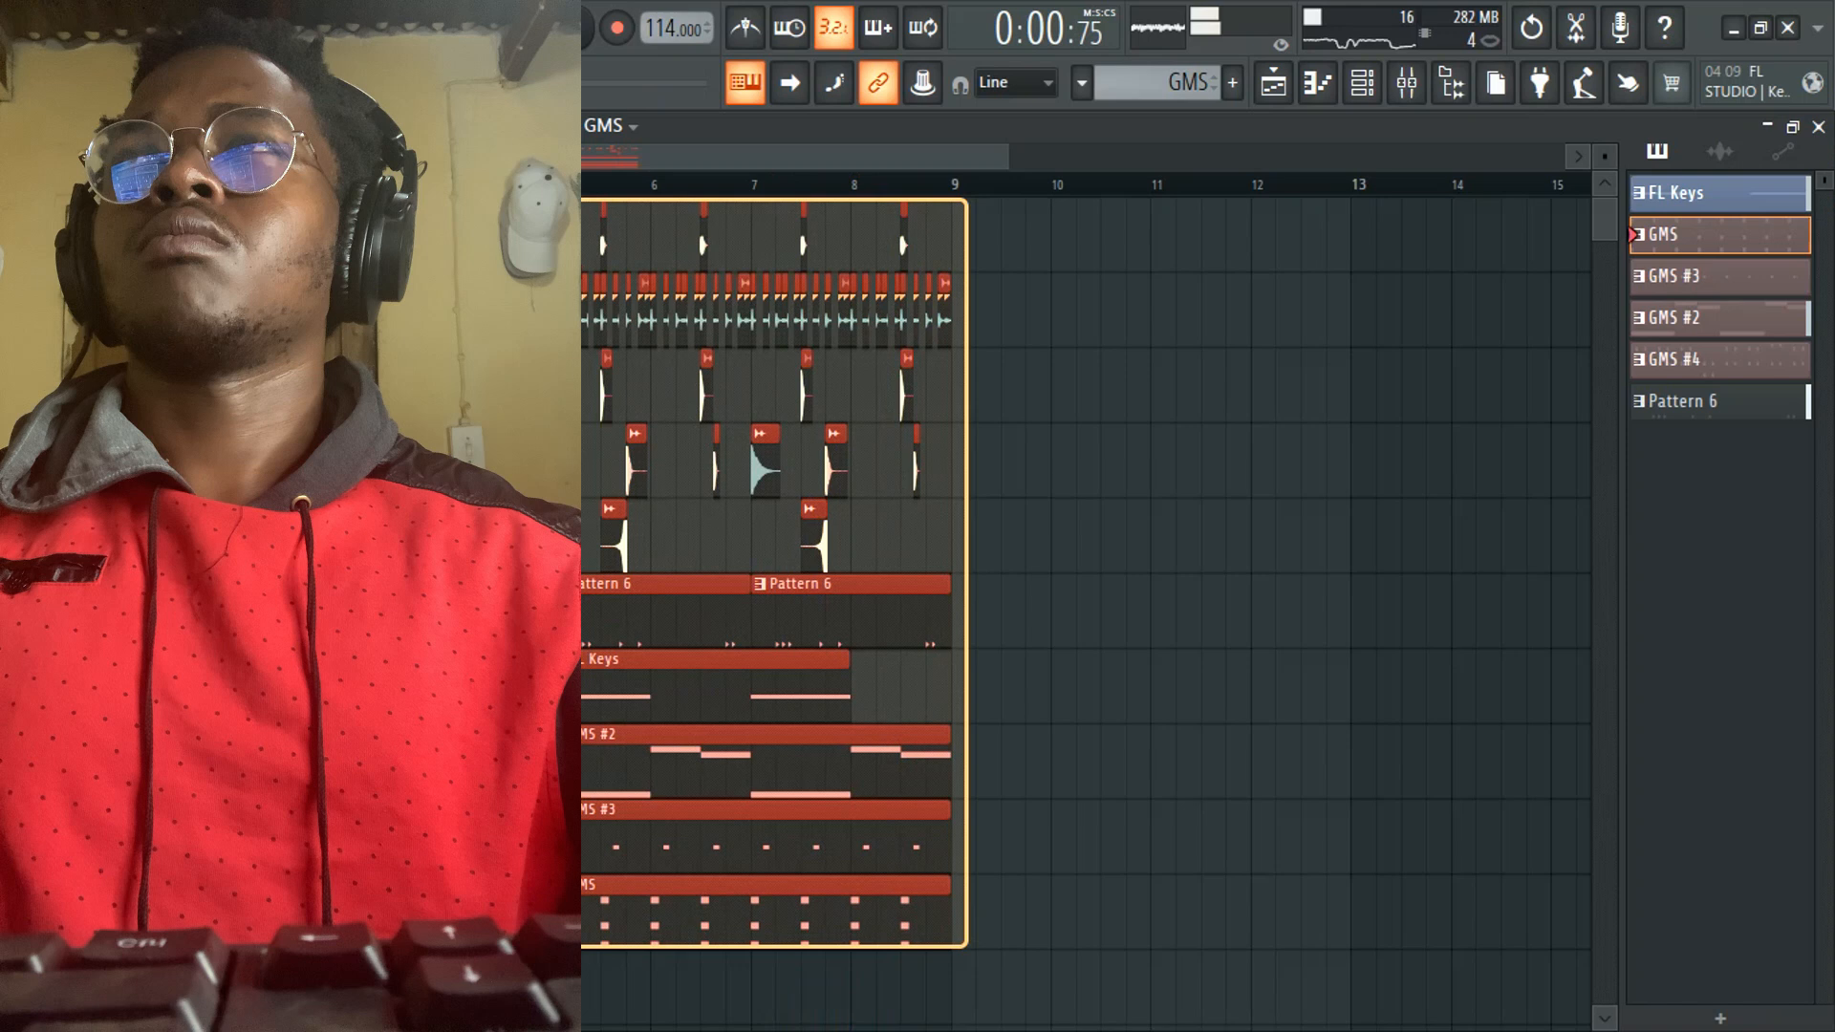
click(1060, 475)
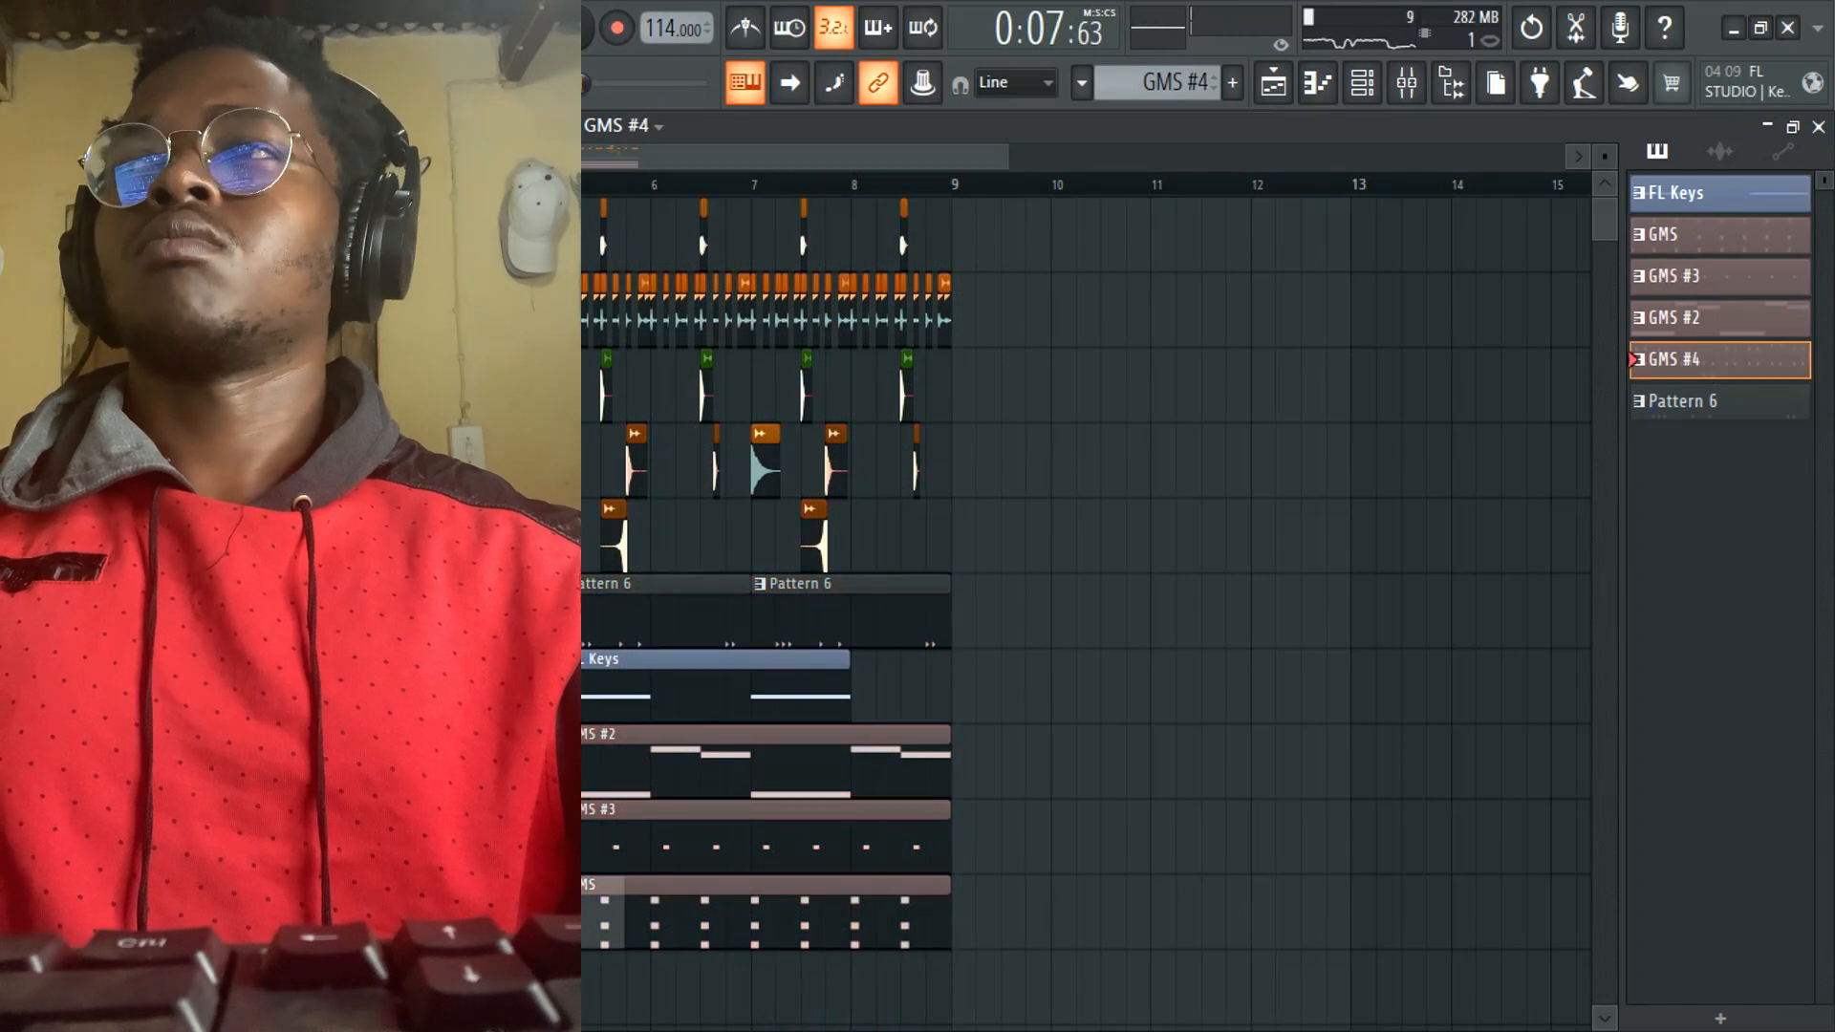
scroll(1086, 611, down, 2)
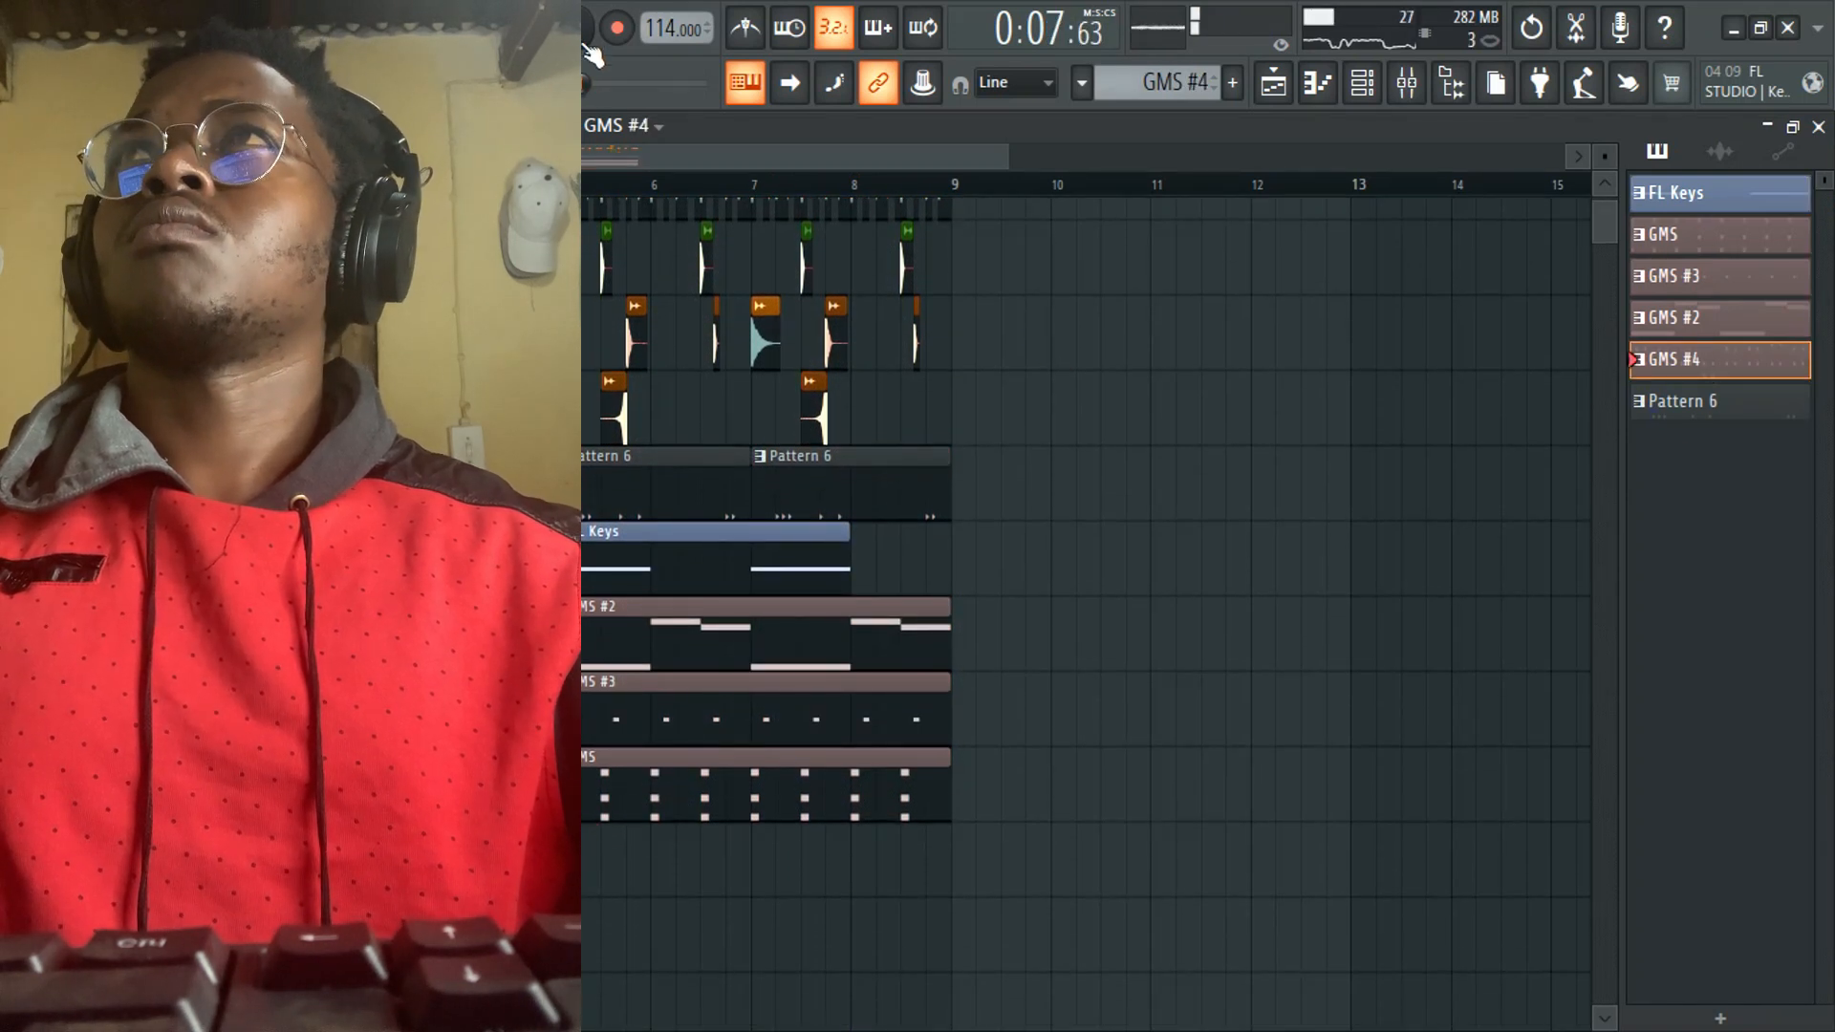
drag(268, 872, 642, 873)
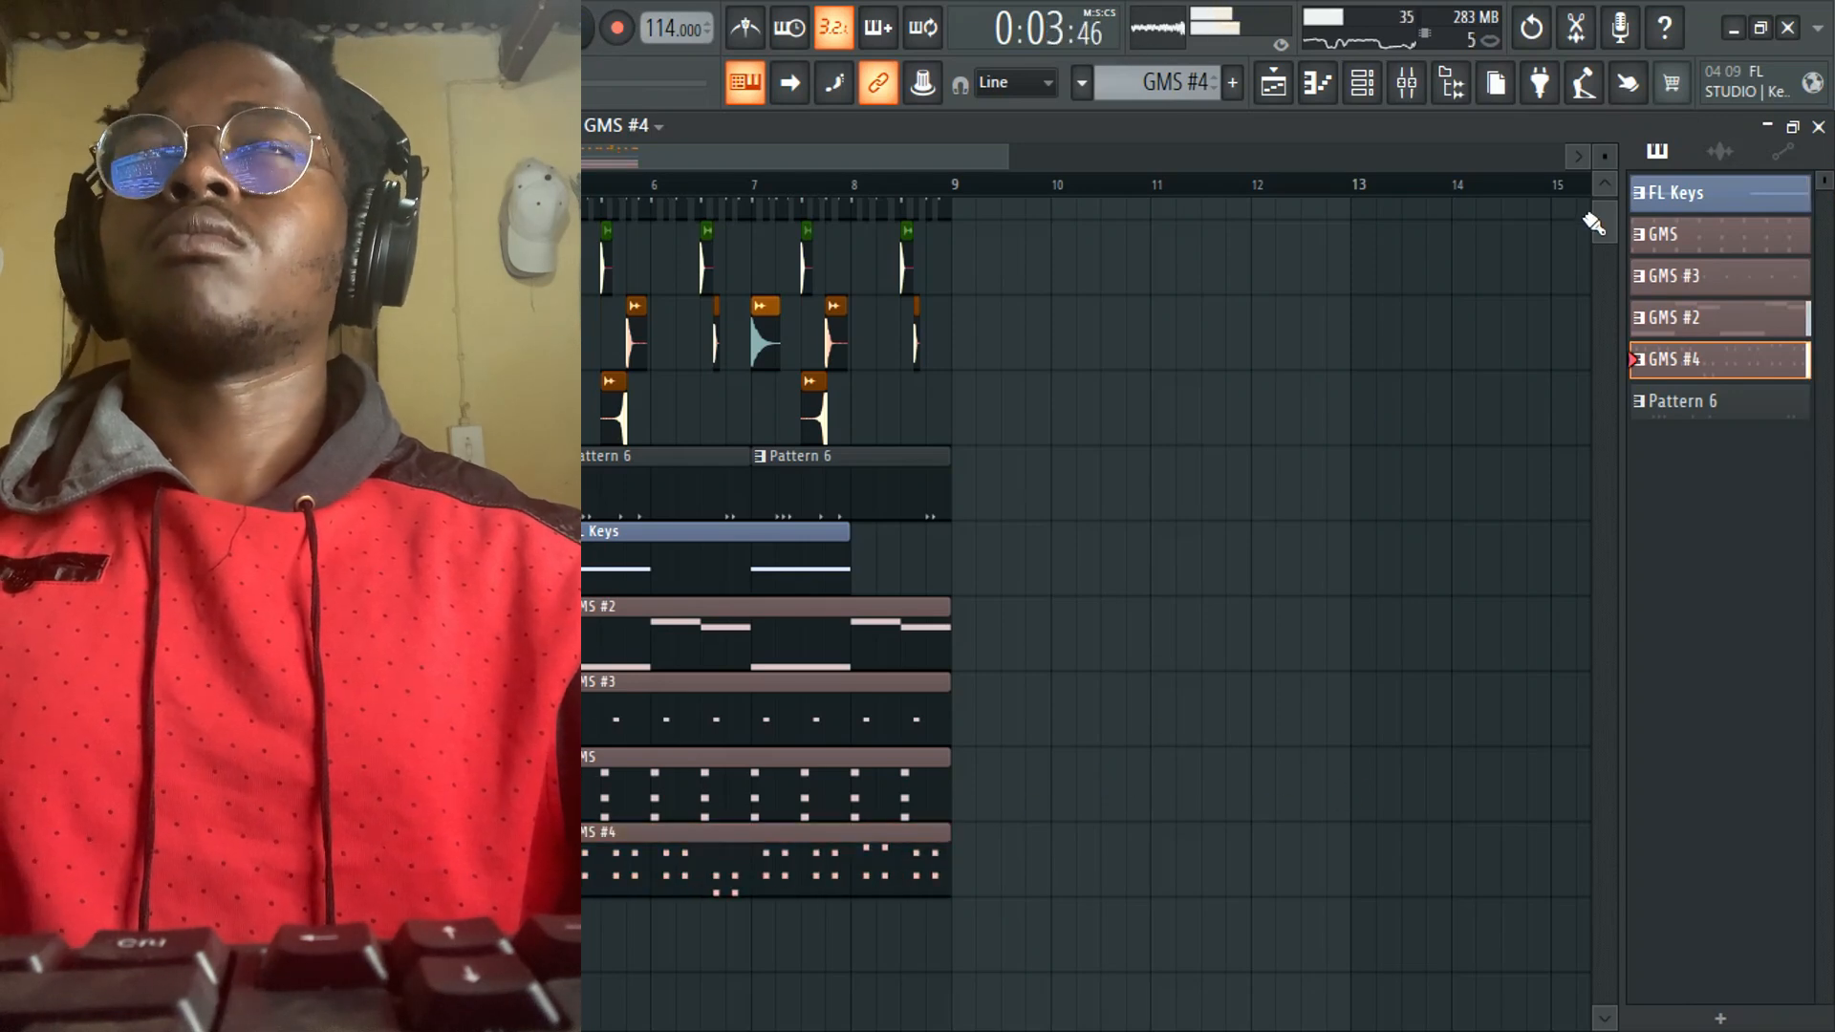
- Copy the bars 5–8 drum, Pattern 6, GMS #3, GMS and GMS #4 clips into bars 9–12, leaving out FL Keys and GMS #2
drag(1605, 219, 1605, 170)
scroll(1148, 538, down, 2)
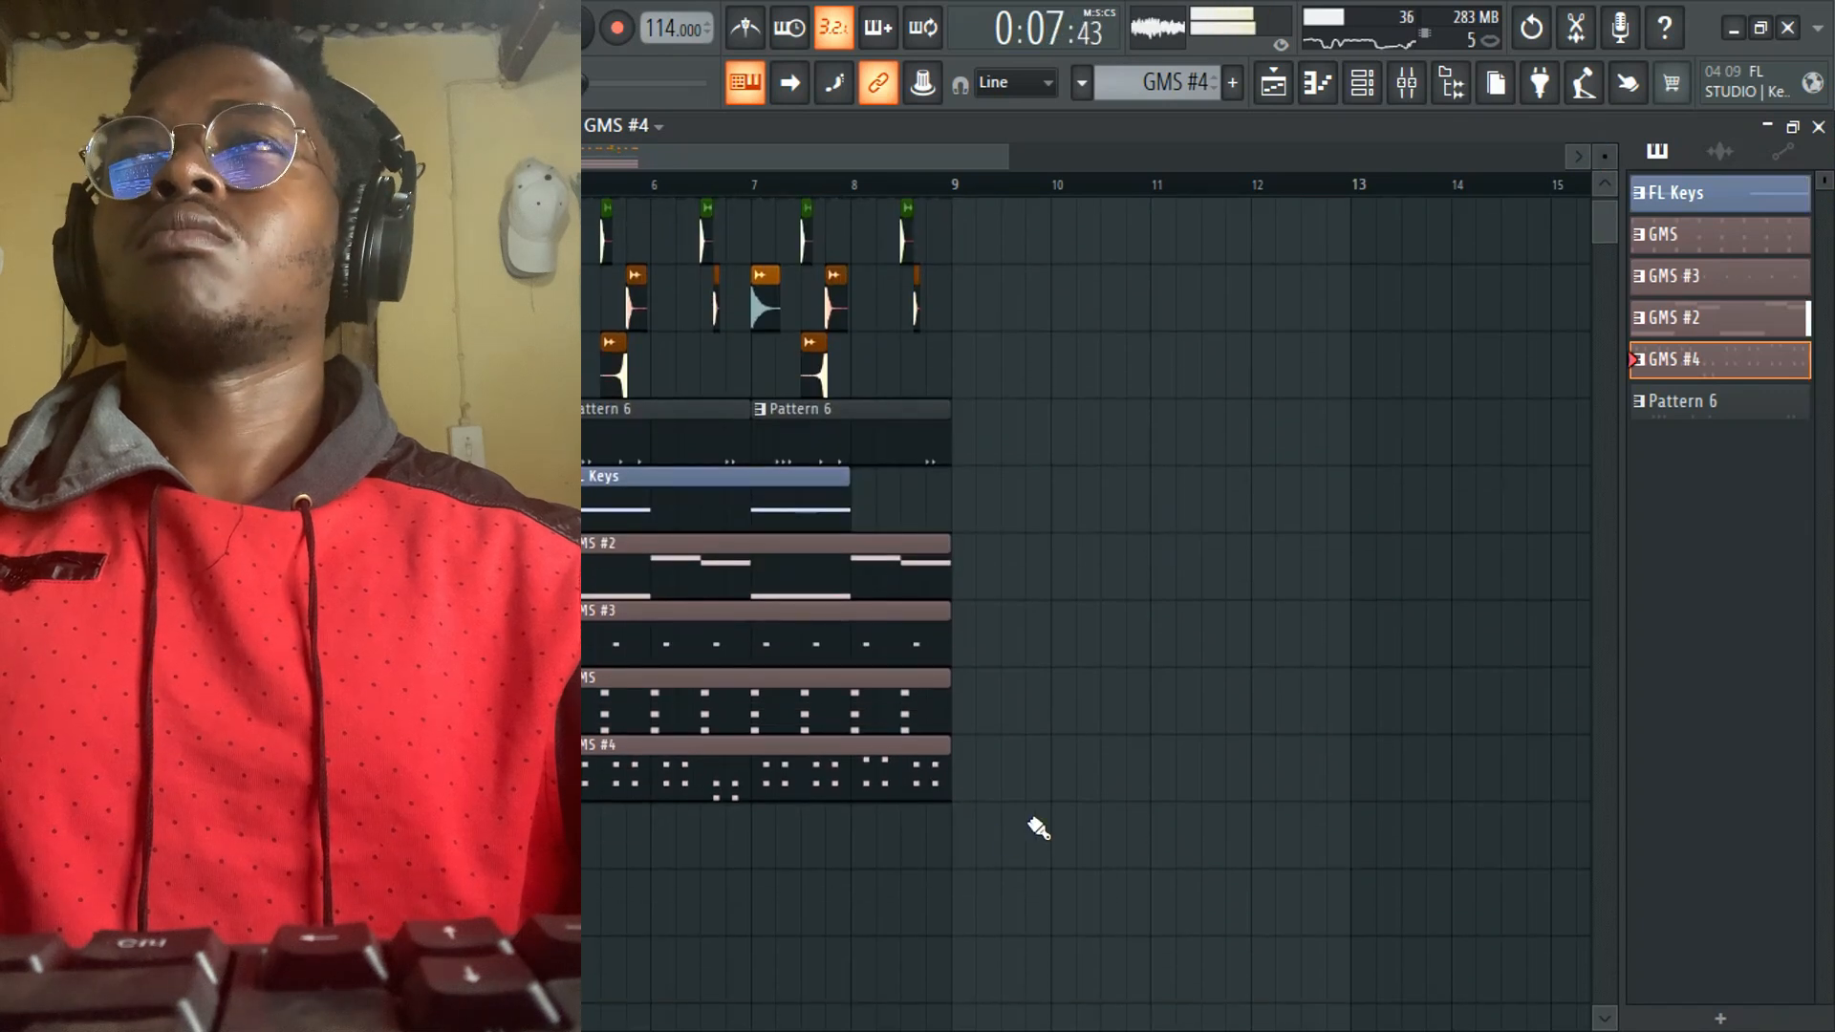
drag(1027, 864, 726, 608)
drag(622, 649, 587, 236)
scroll(873, 617, up, 2)
drag(668, 554, 1061, 548)
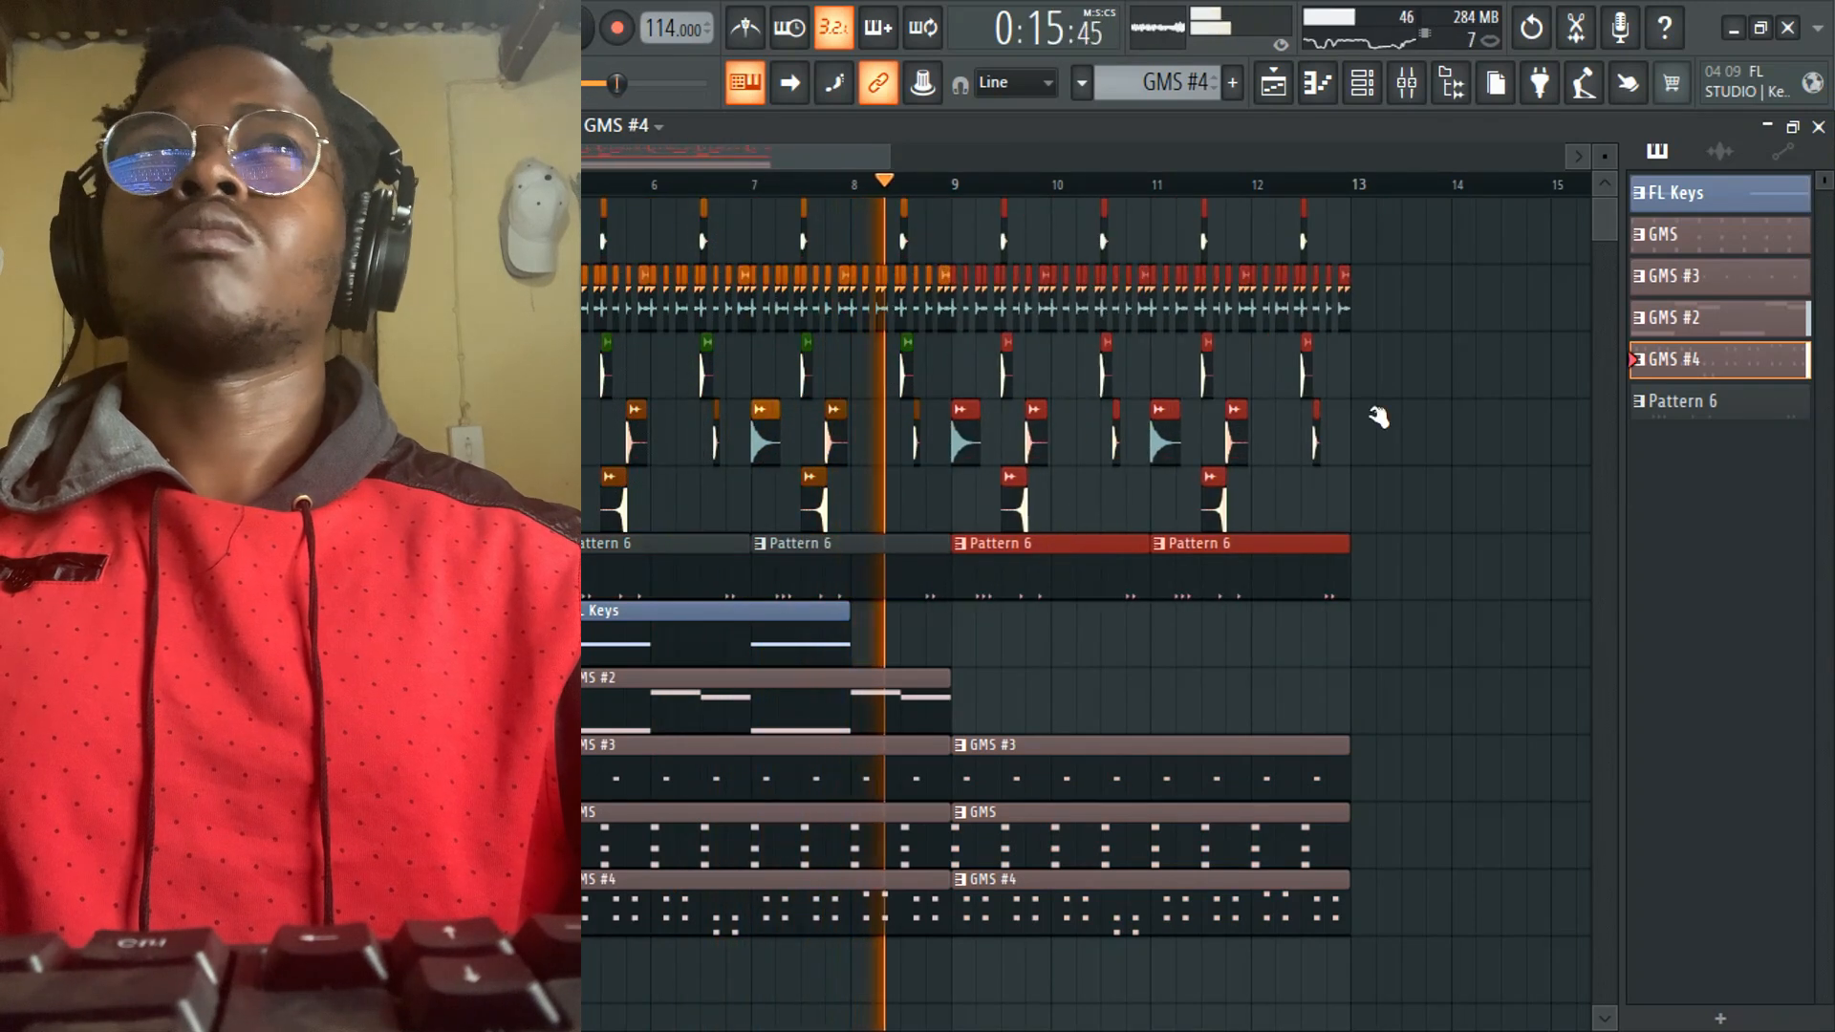
- Create a new Pattern 7 and place it on Track 12 at bar 9
click(1684, 403)
key(F4)
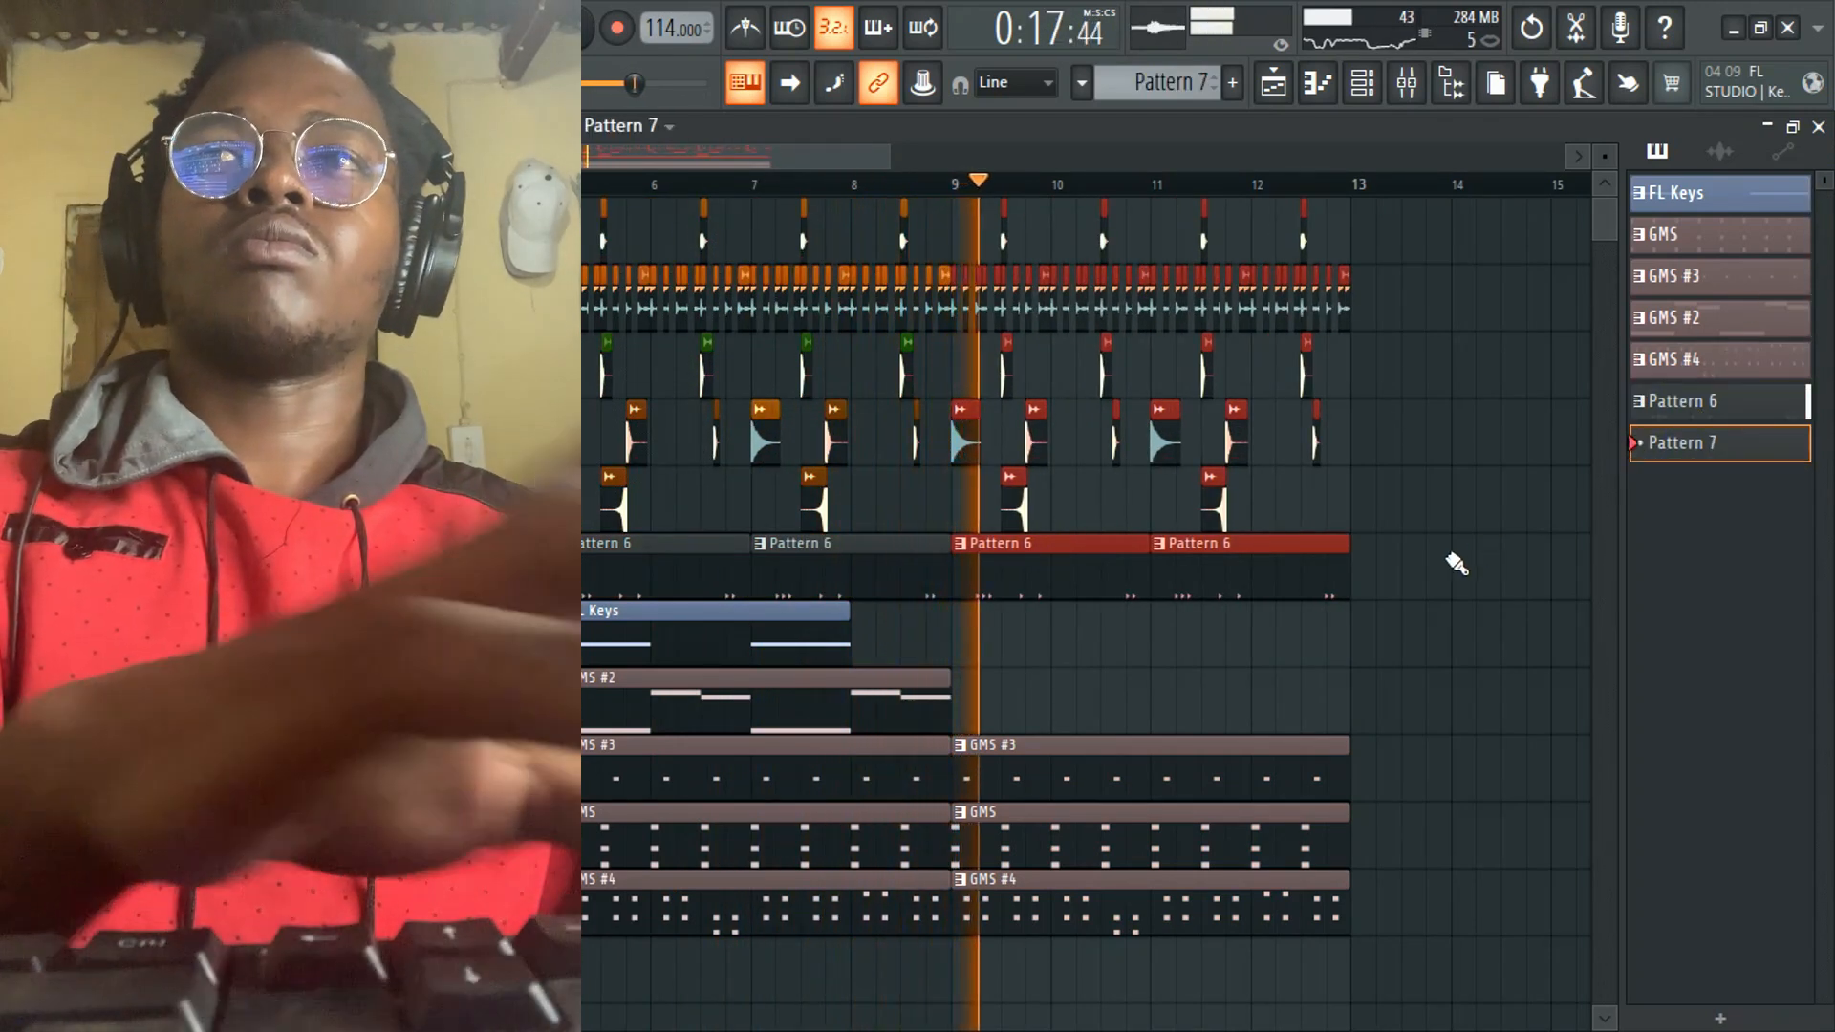
scroll(1228, 582, down, 6)
click(985, 597)
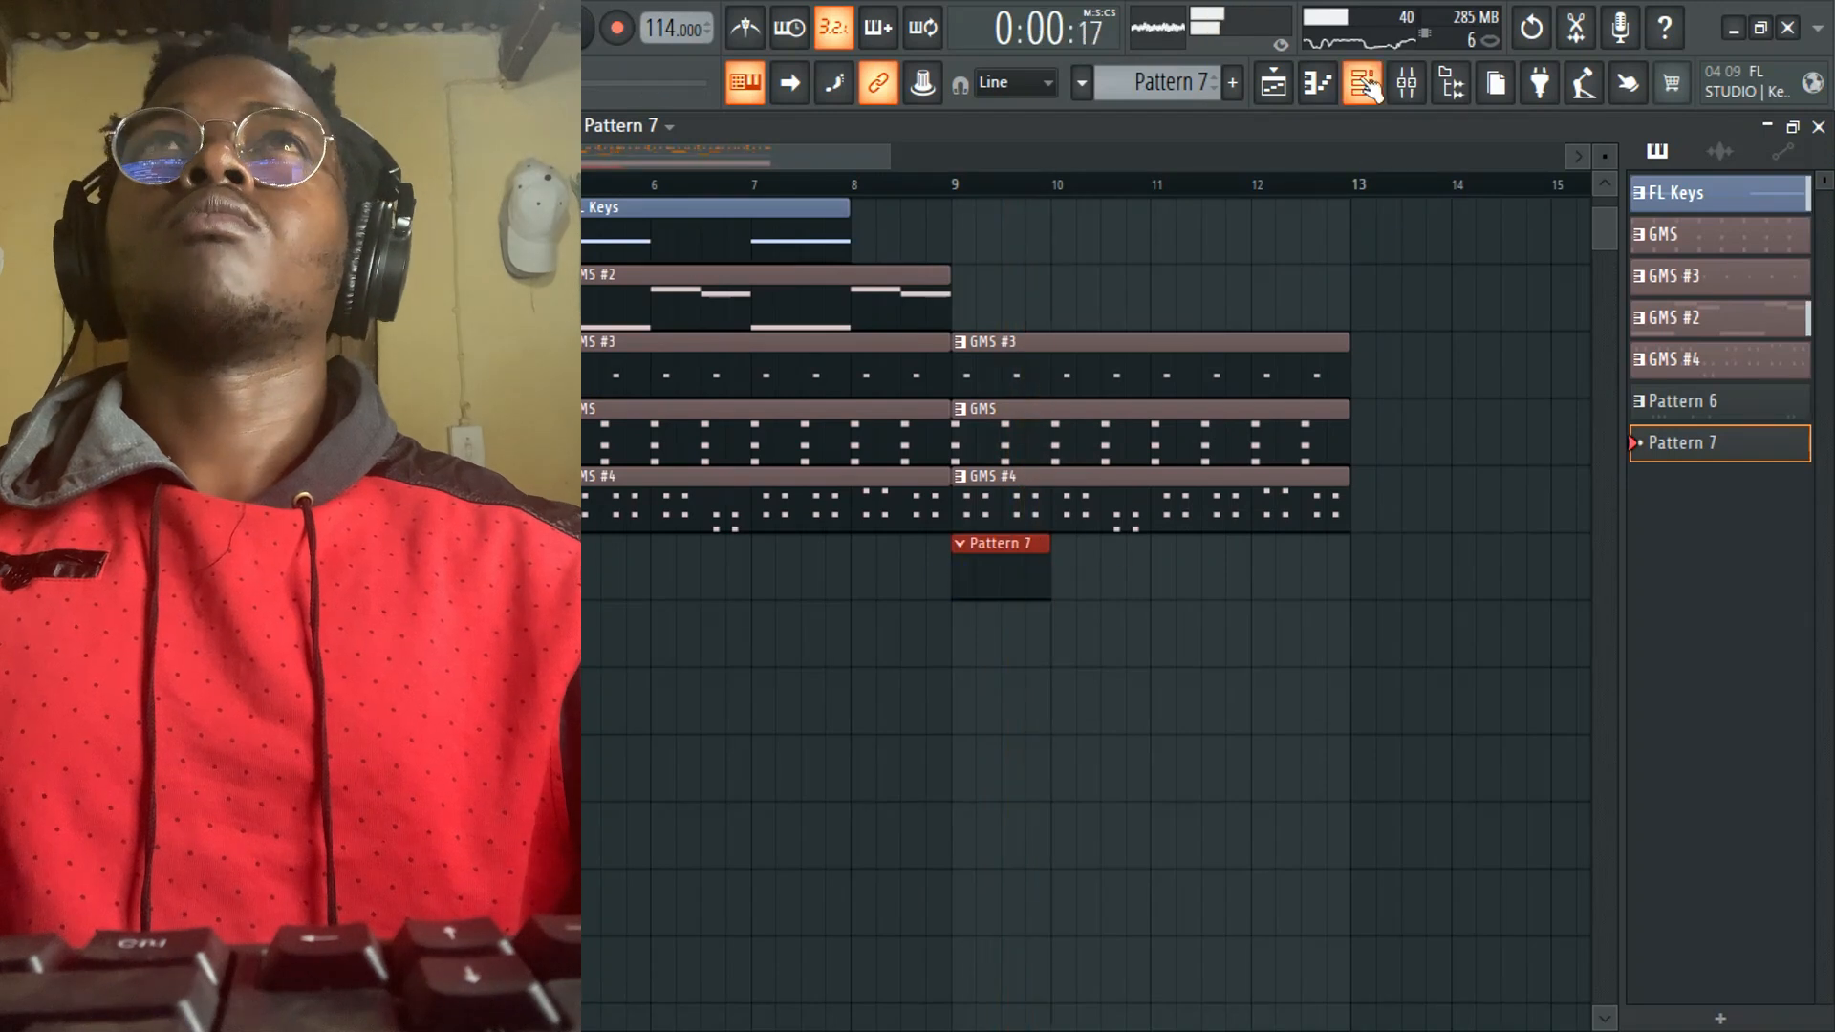
- Add the PJ kick and PJ Bape snare samples from the browser as new channels in the channel rack
click(1363, 84)
click(1448, 84)
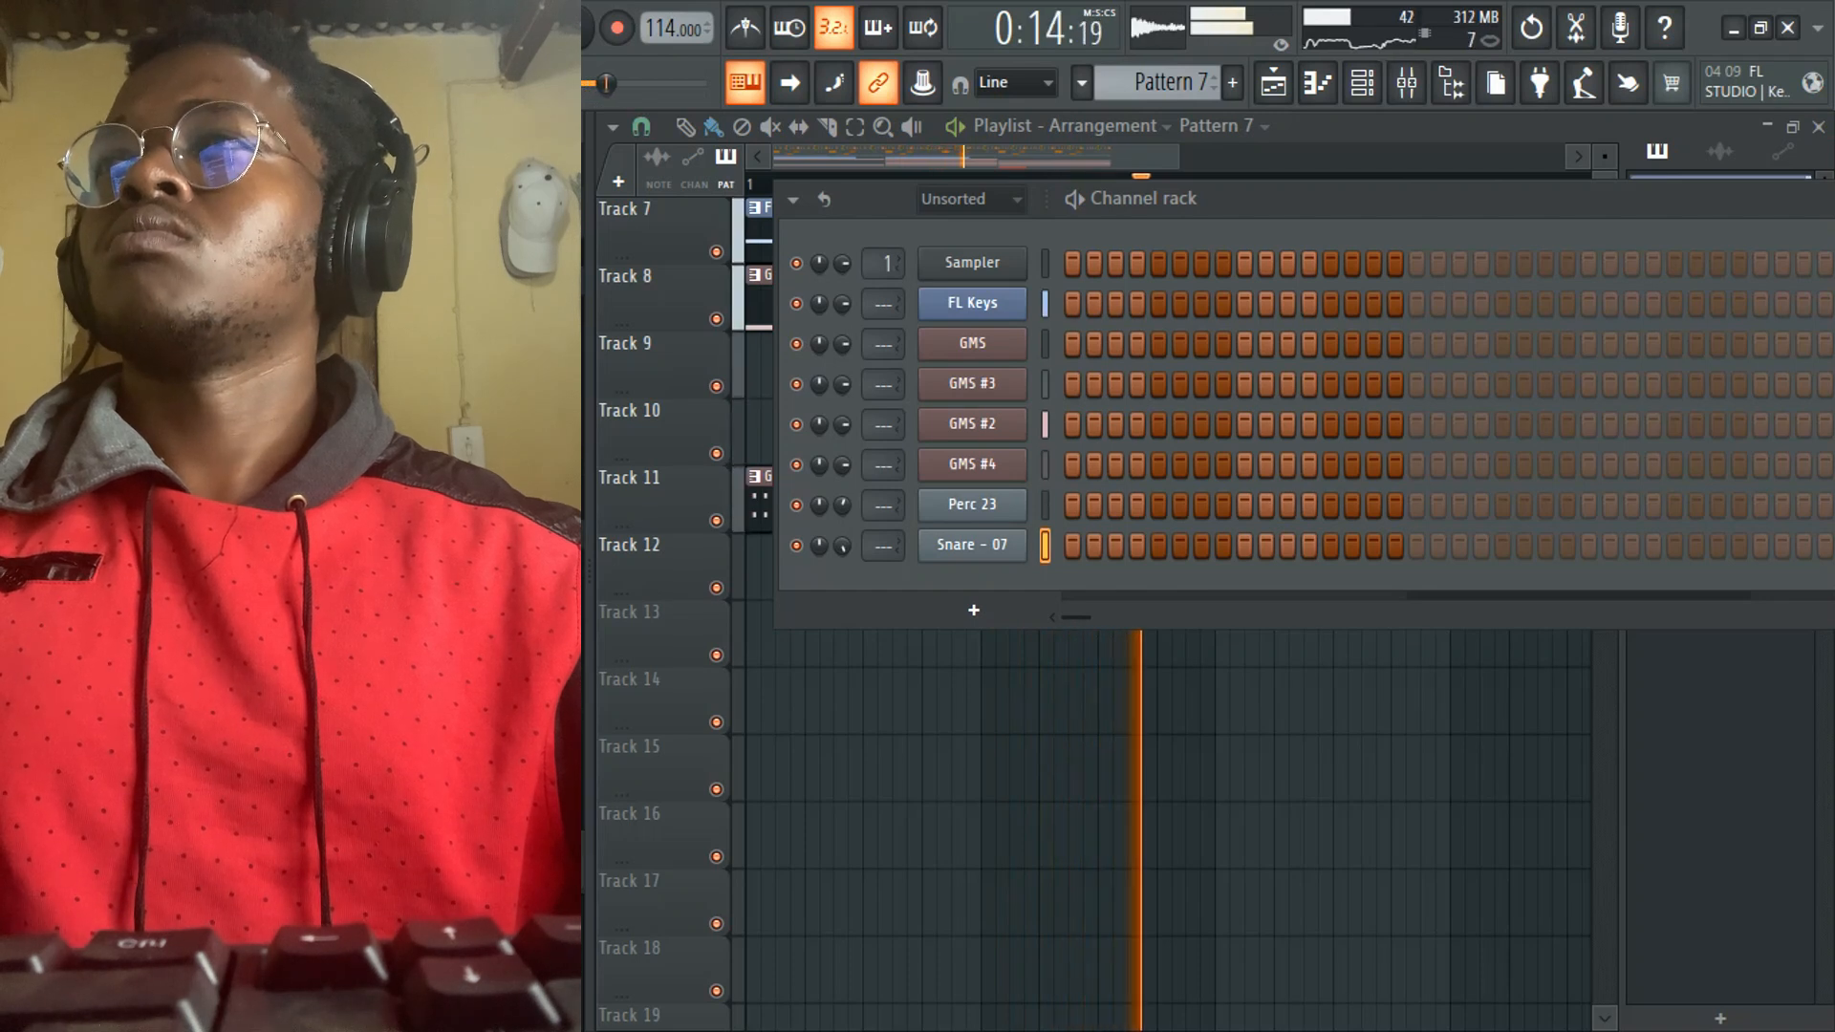
right_click(344, 734)
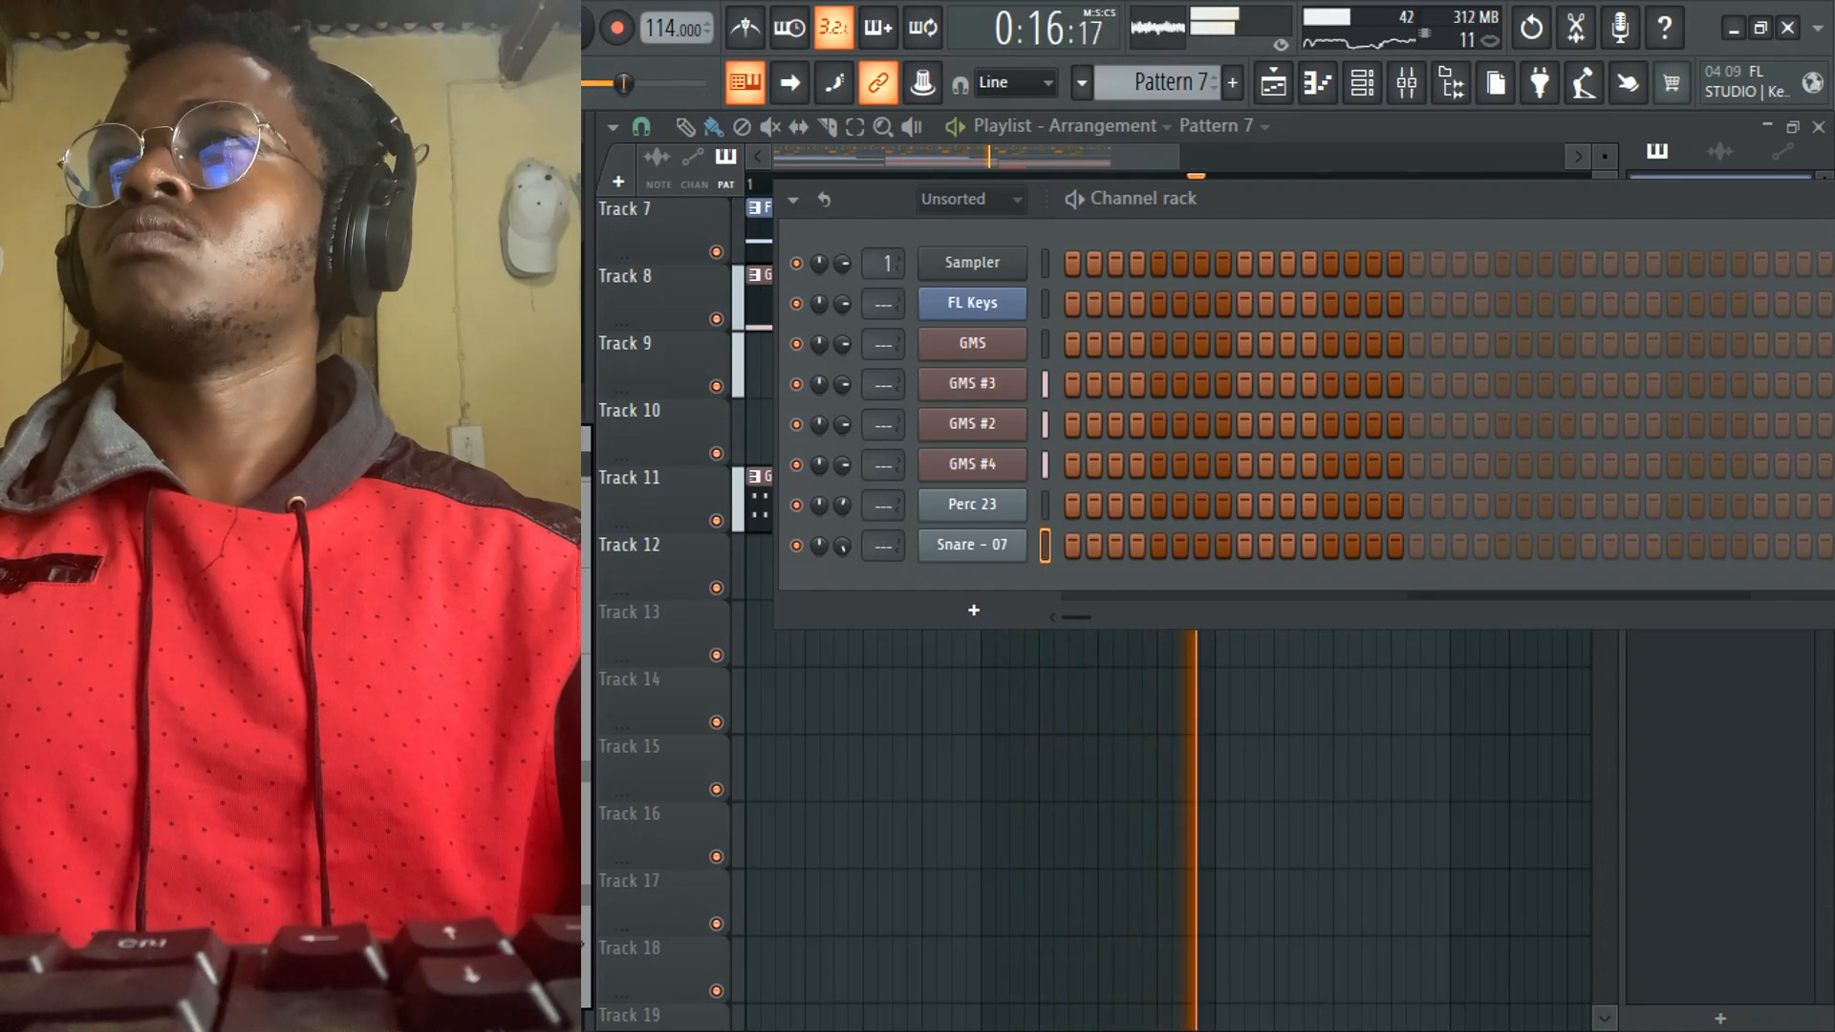
click(402, 757)
click(756, 142)
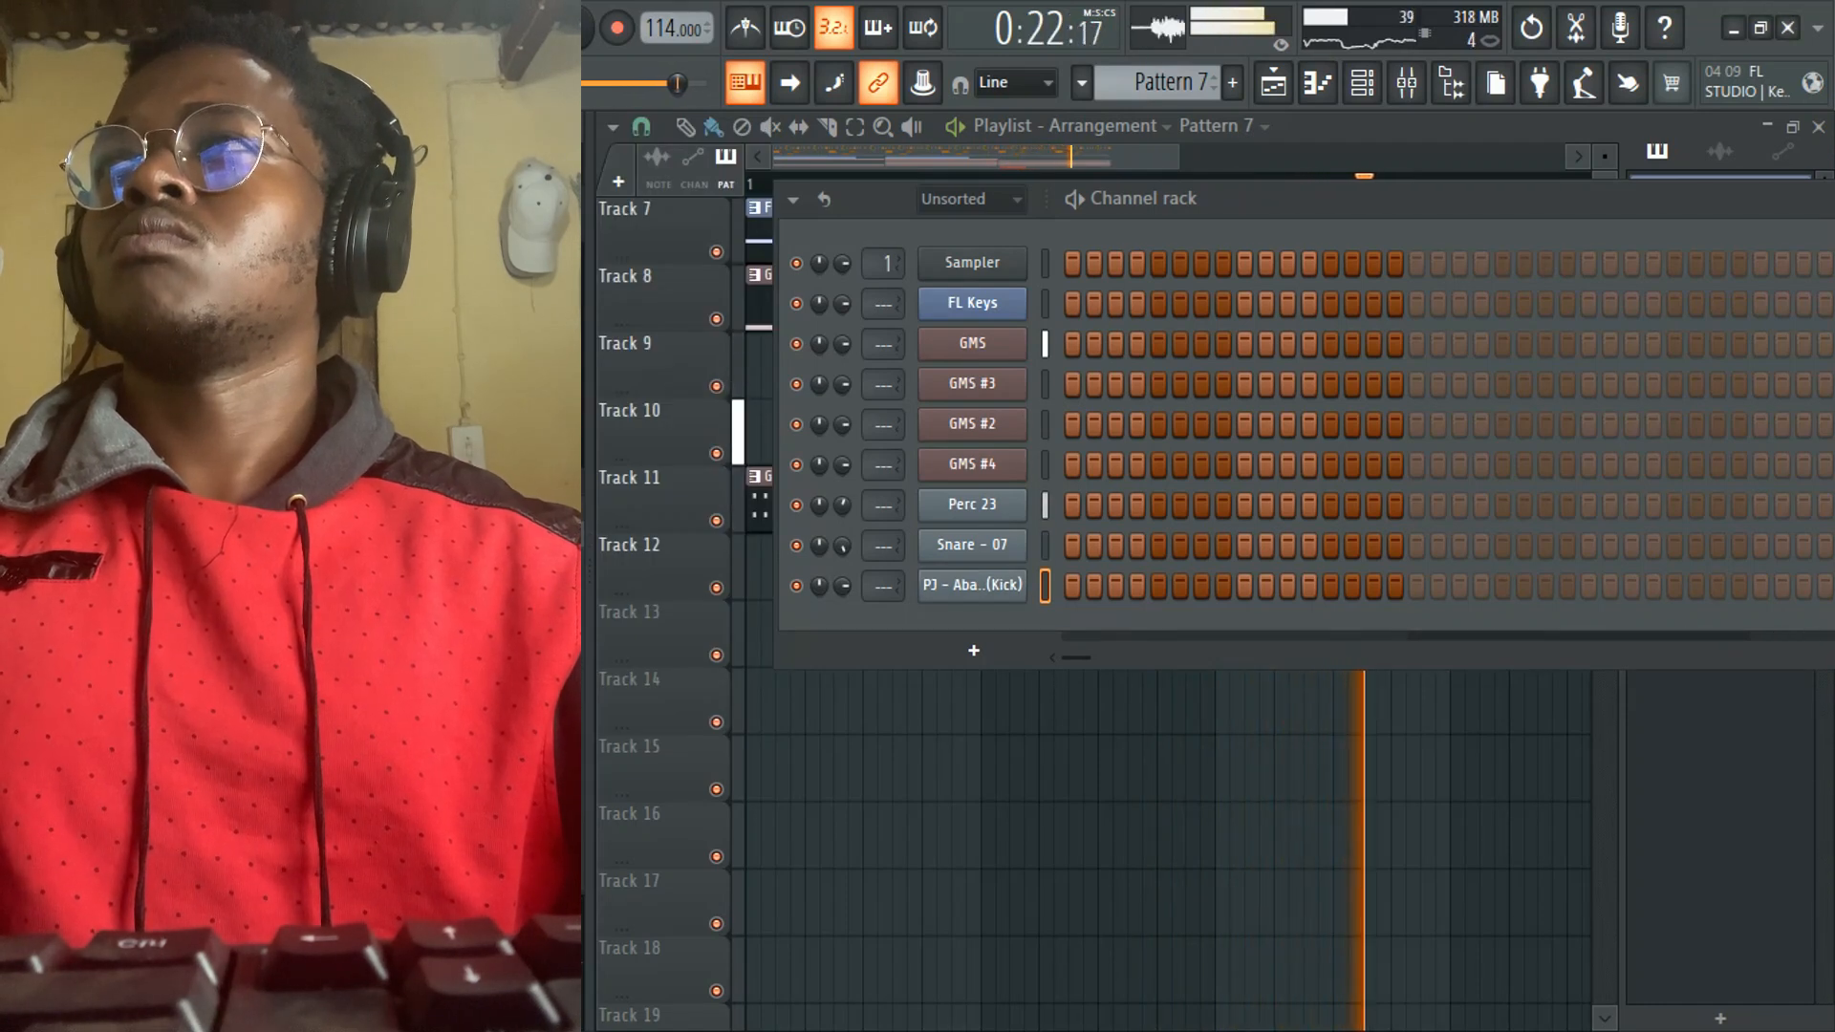
drag(344, 734, 1081, 592)
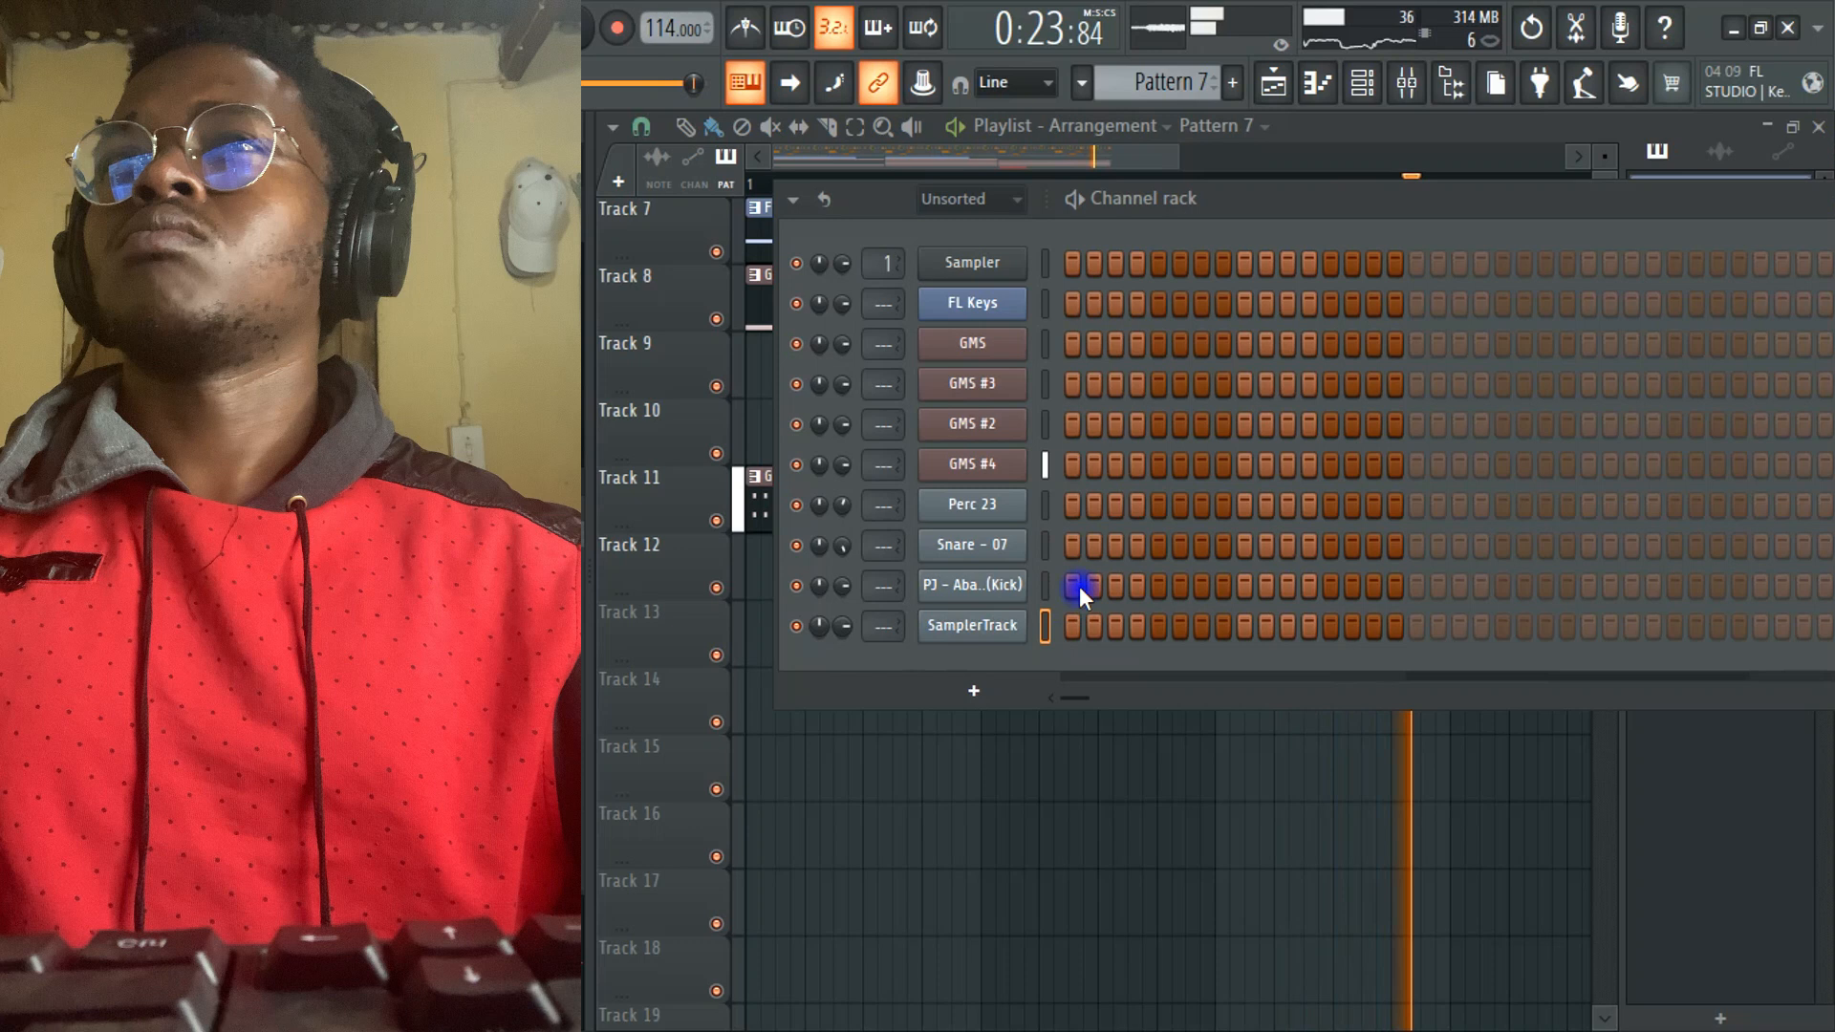
click(791, 177)
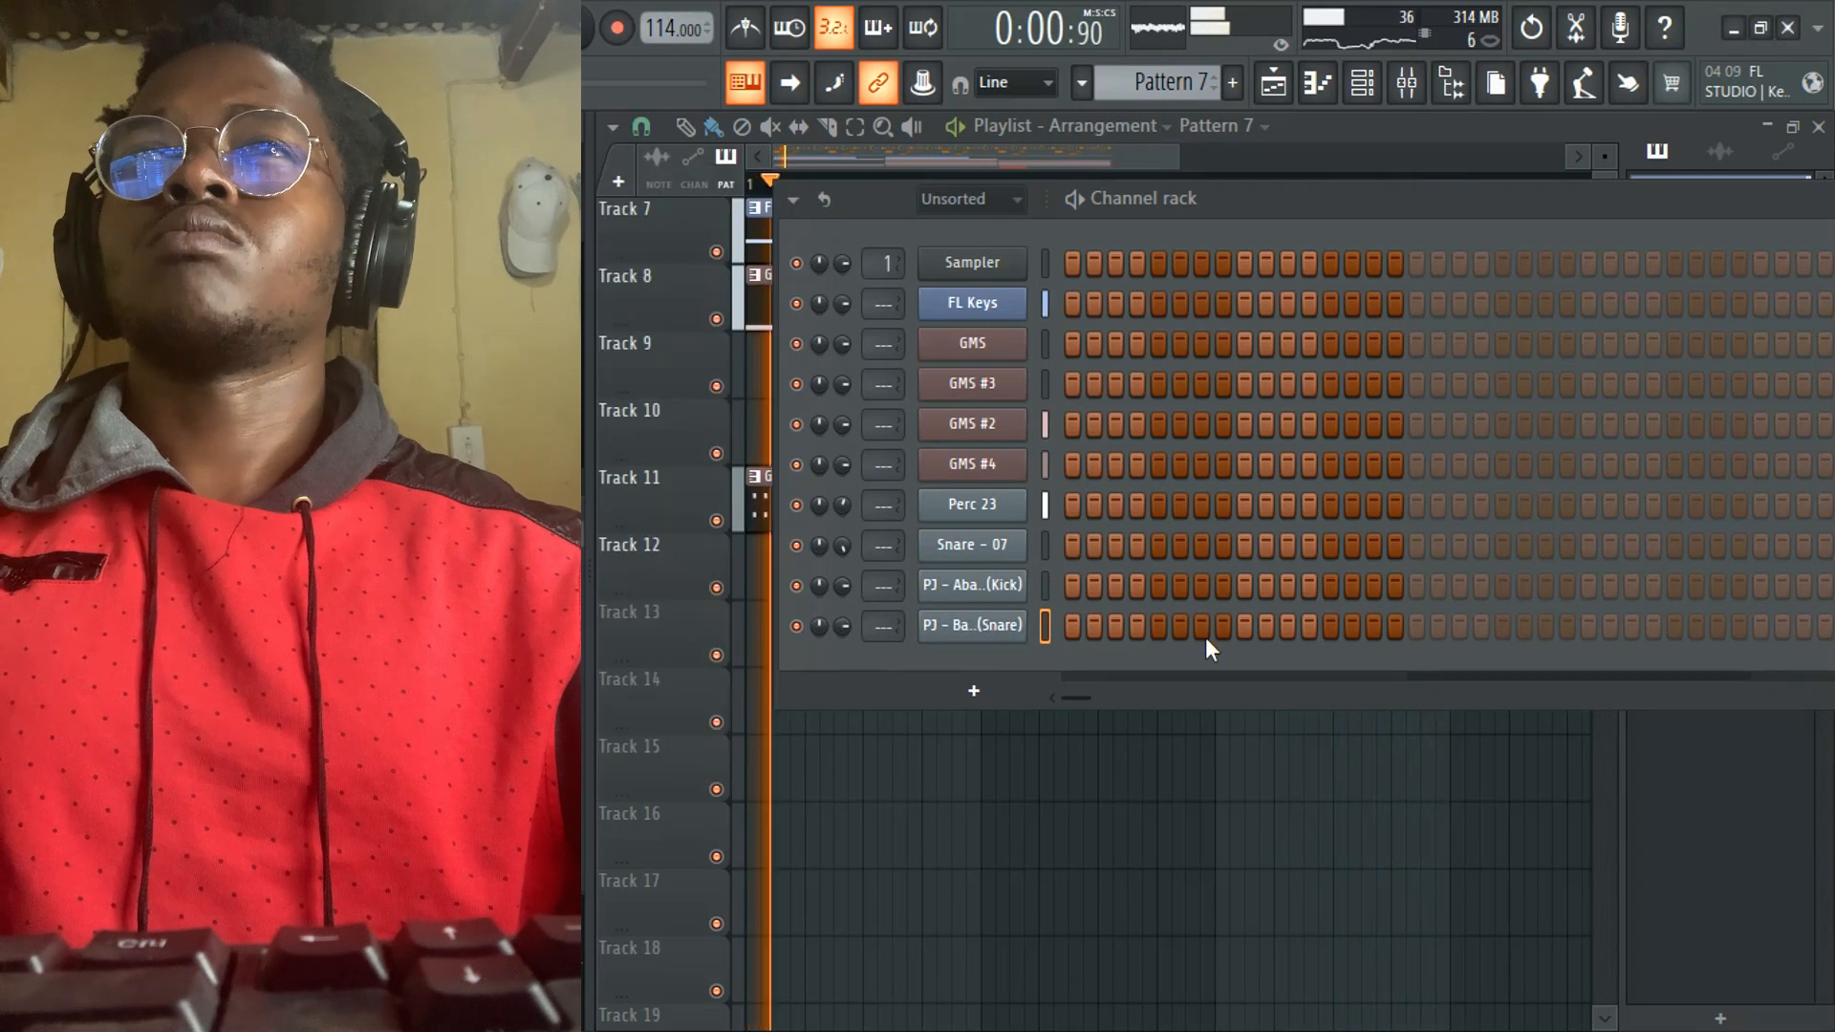
- Select bars 9–12 as the playlist loop range and play that section from bar 9
click(1215, 752)
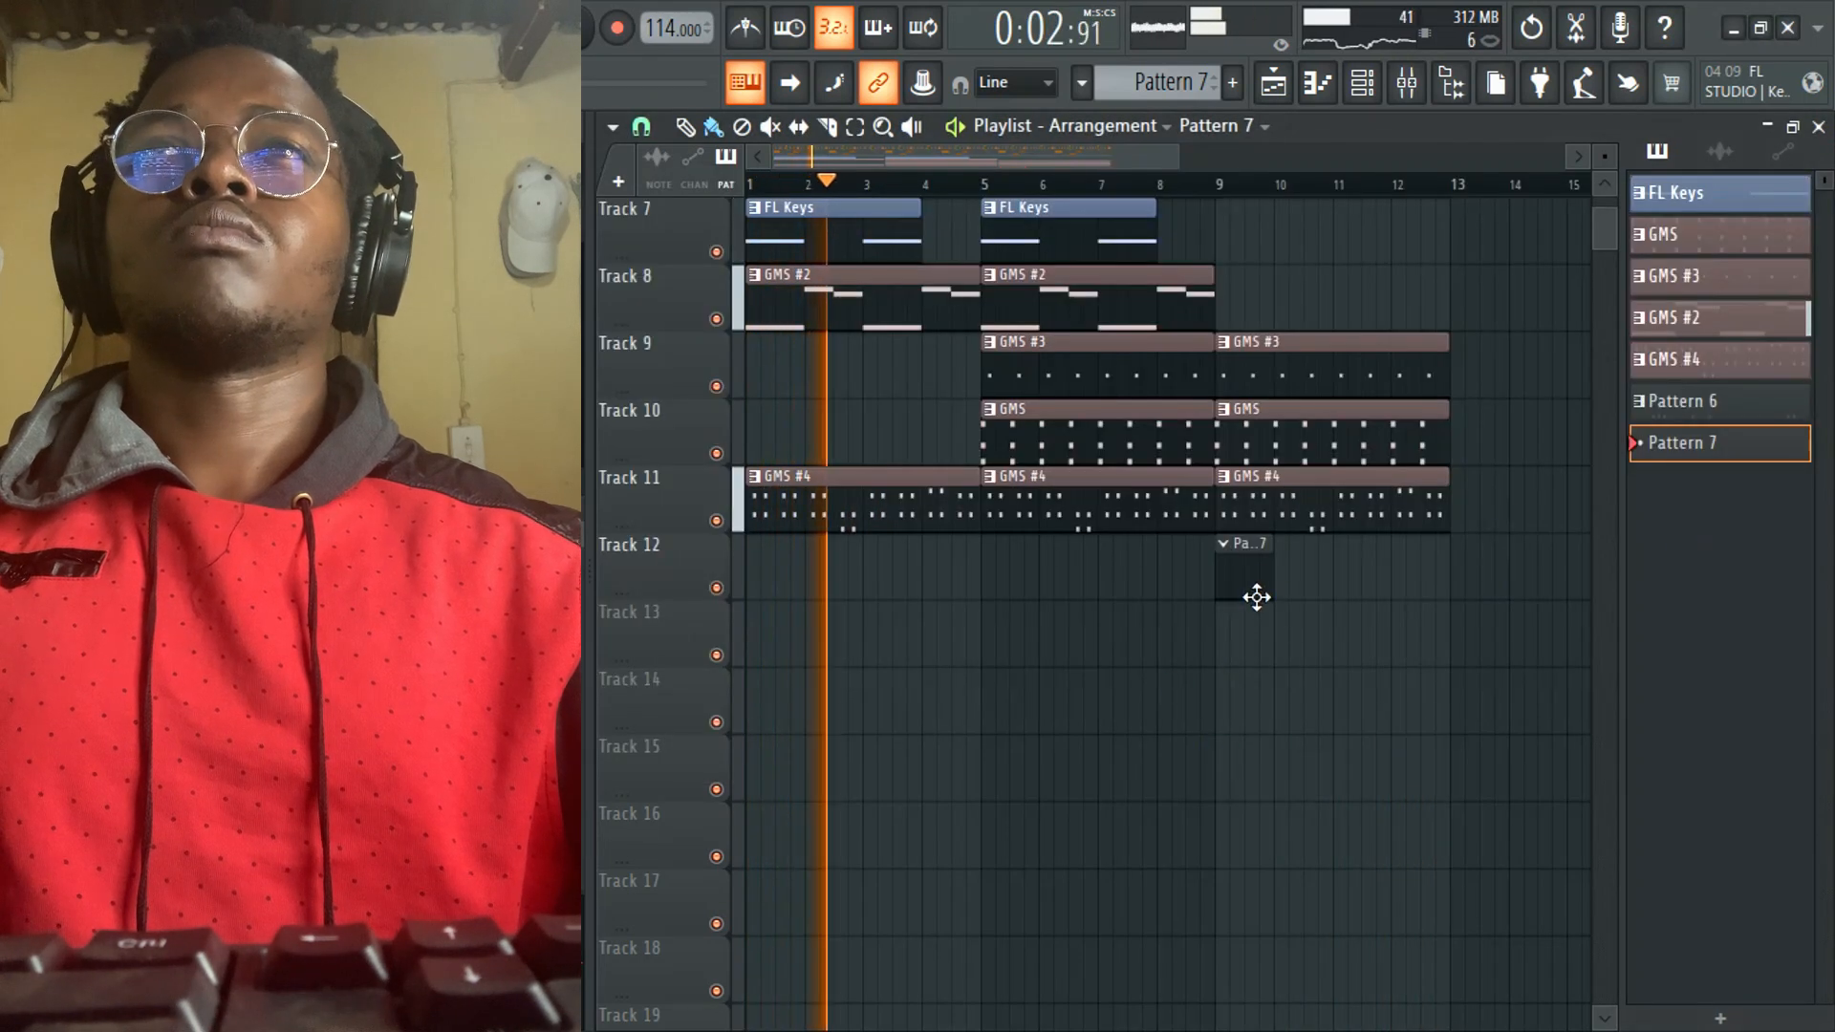
drag(1216, 183, 1413, 245)
click(1374, 93)
key(space)
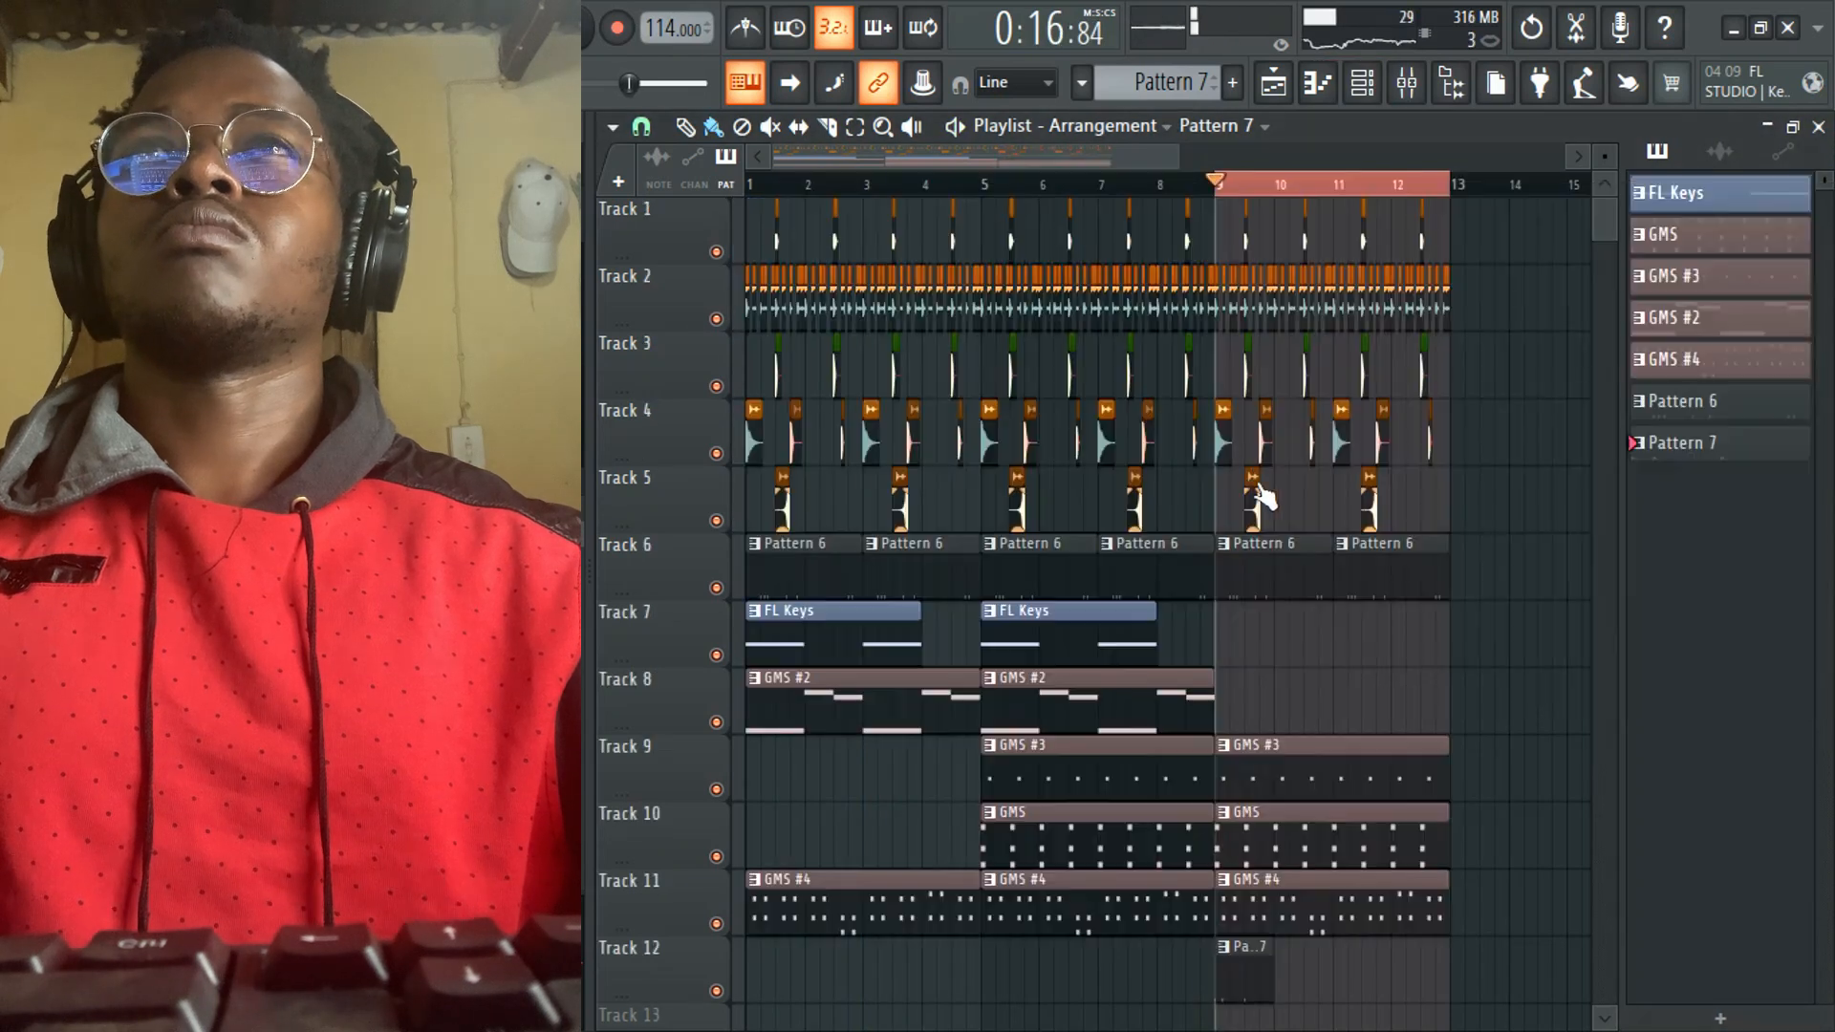
key(space)
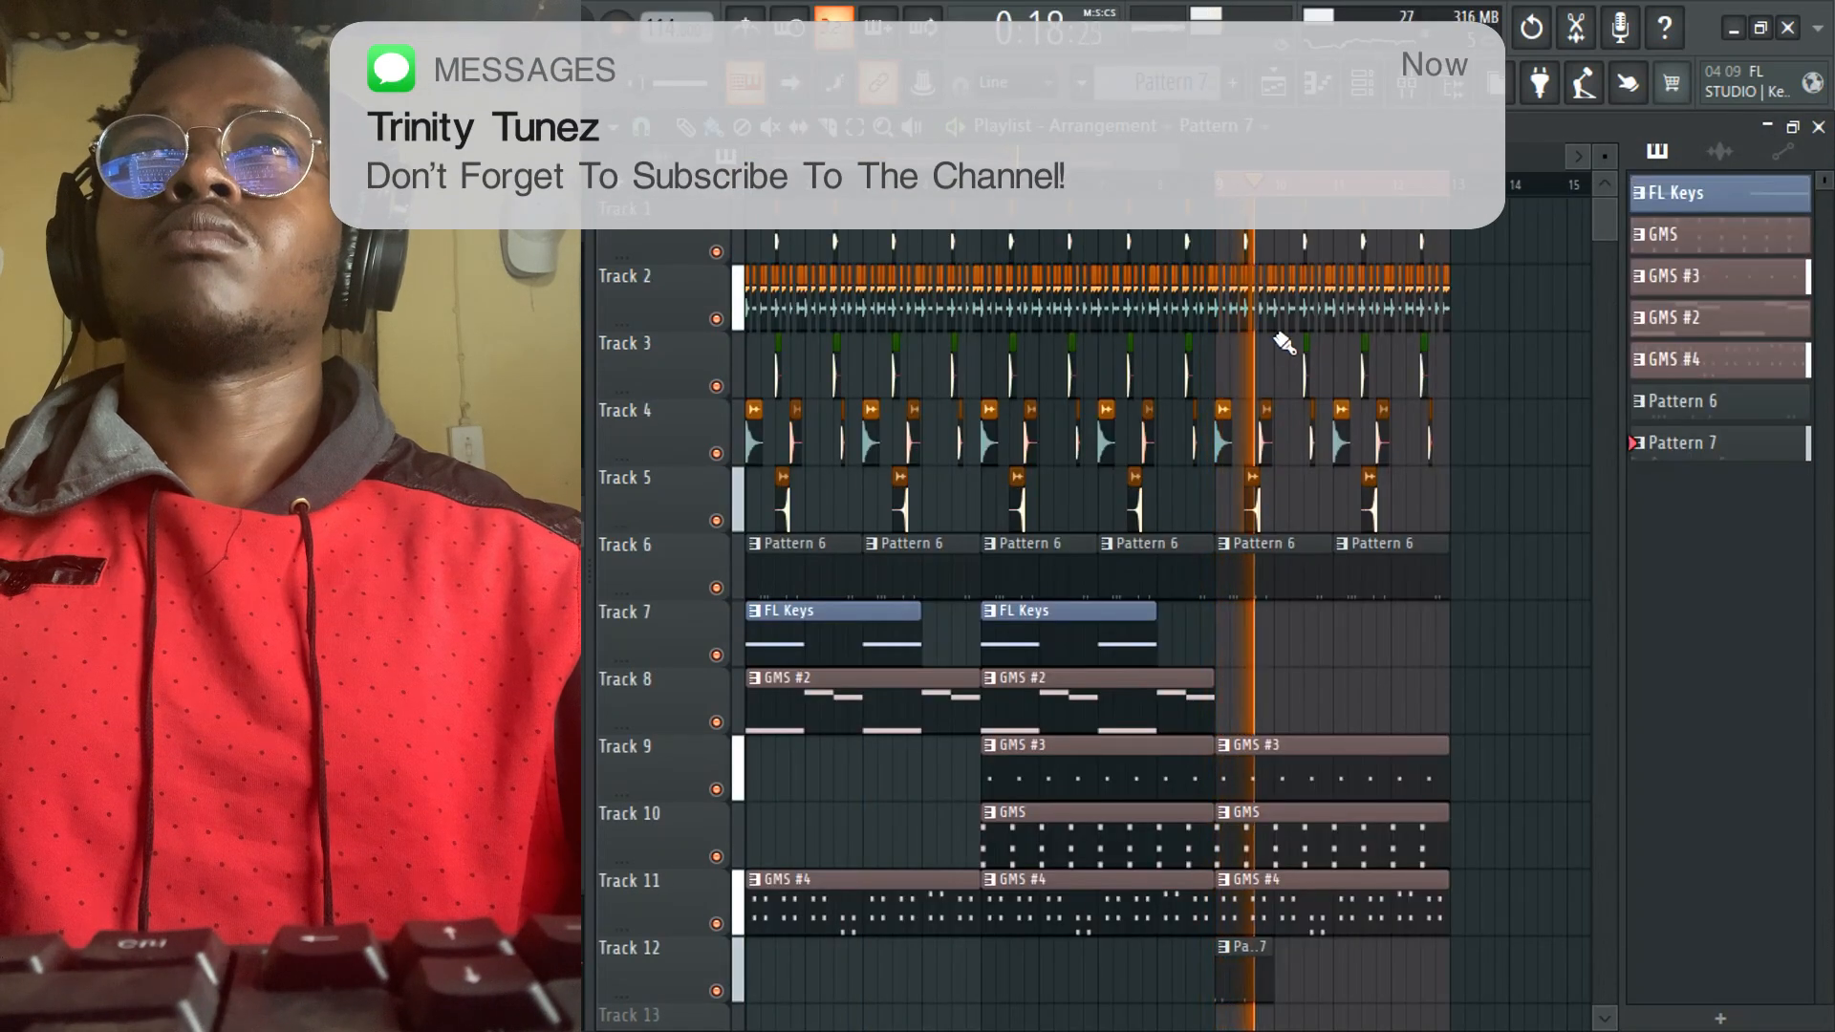
click(1220, 186)
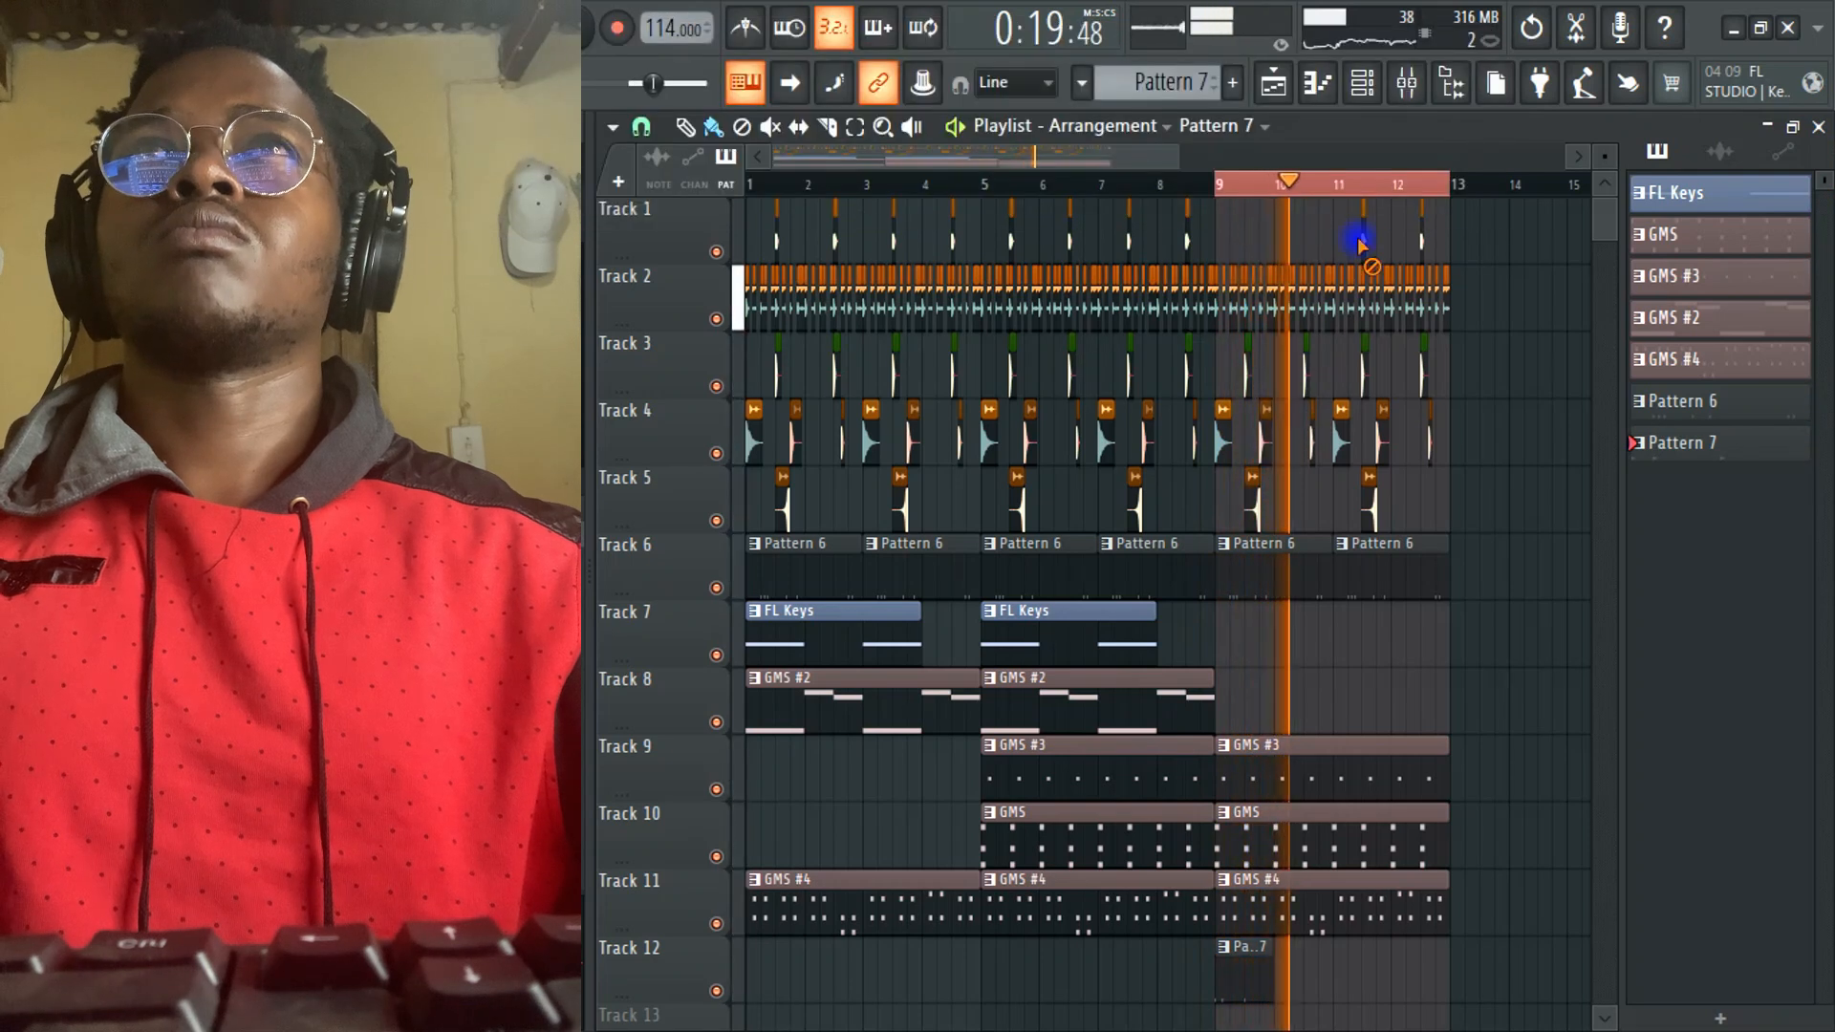
- Repeat the PJ - Bape (Snare) bar 1 hit across the following bars in Pattern 7's piano roll
click(1816, 129)
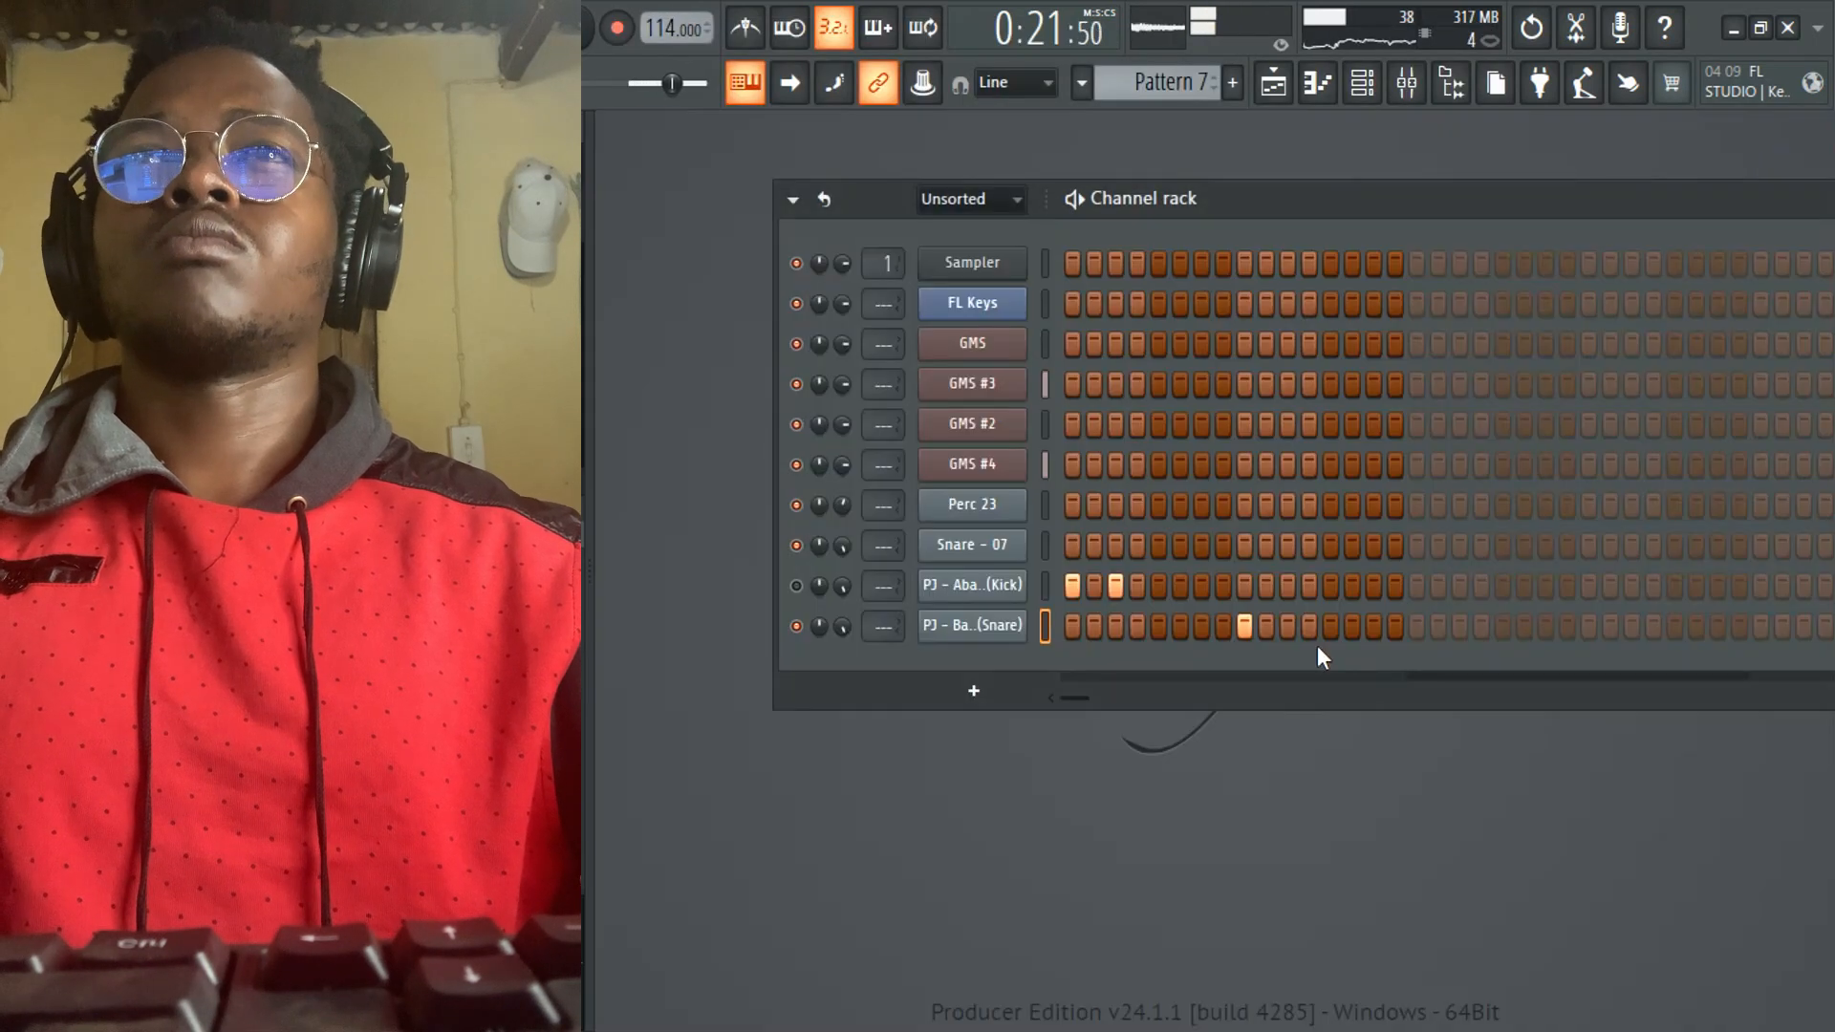
right_click(1022, 623)
click(1074, 618)
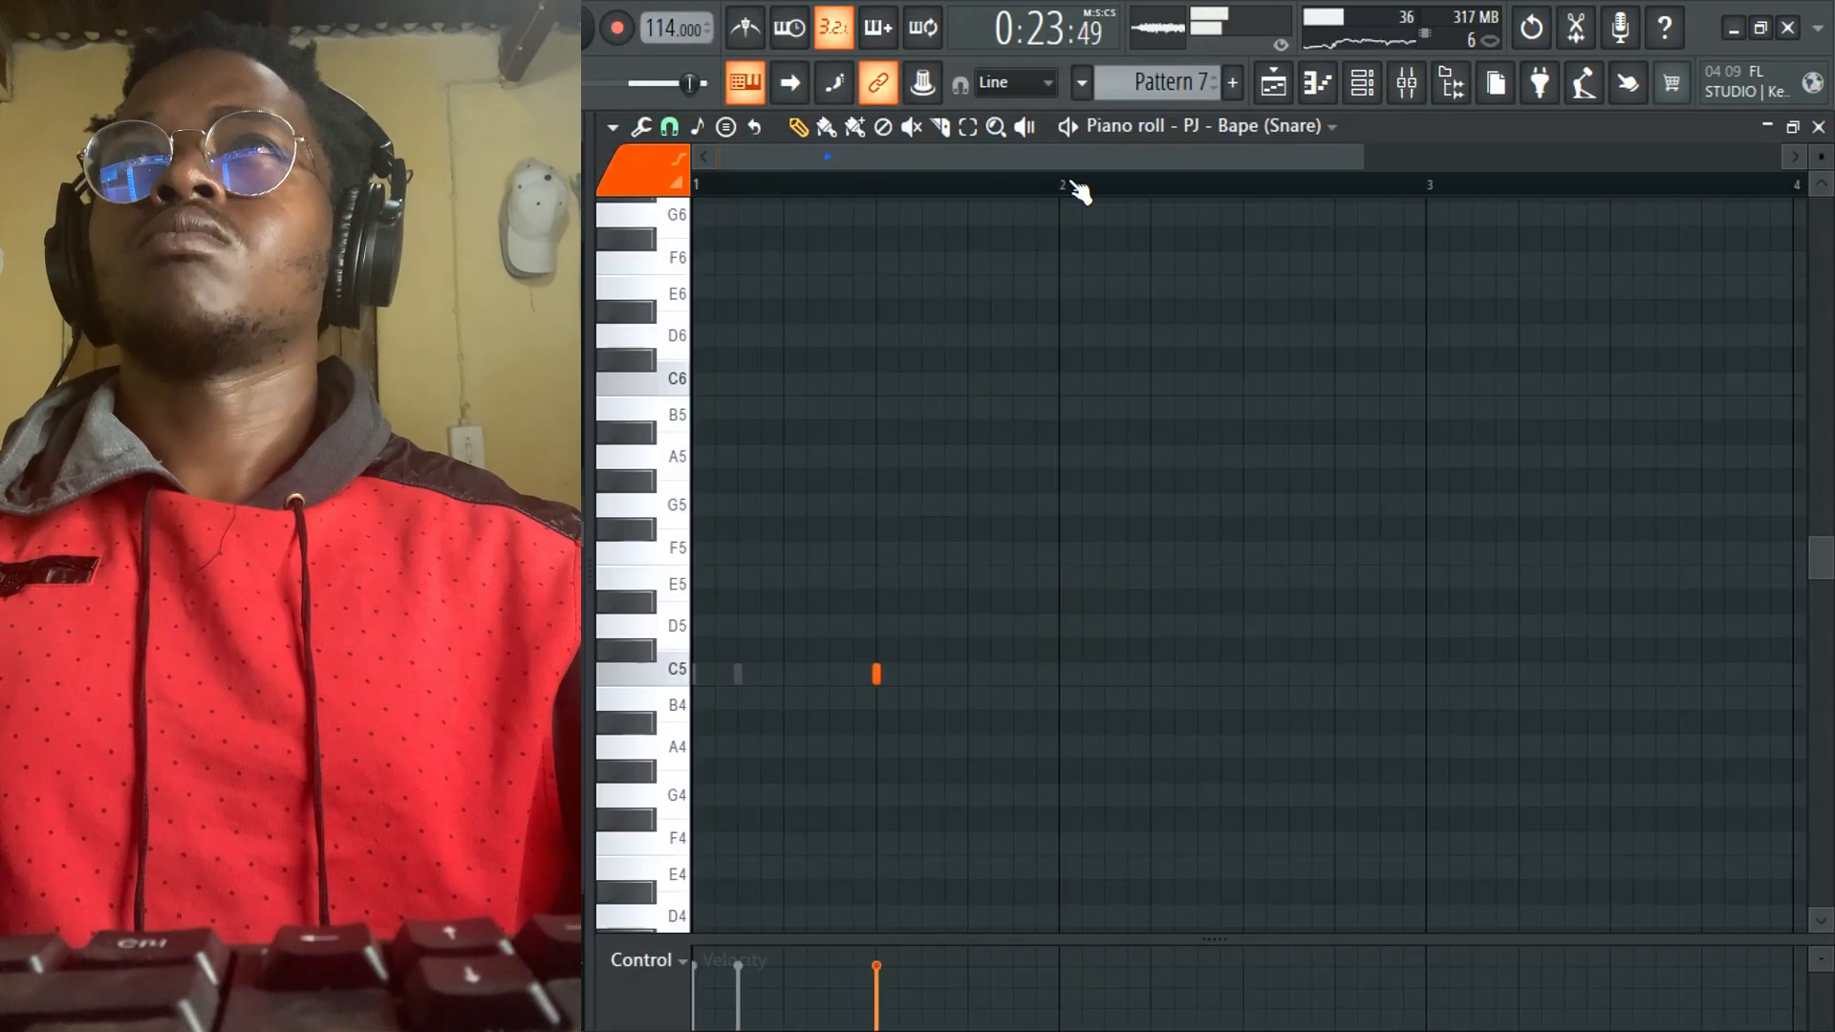
drag(1063, 187, 691, 196)
key(ctrl+b)
key(ctrl+b)
key(ctrl+b)
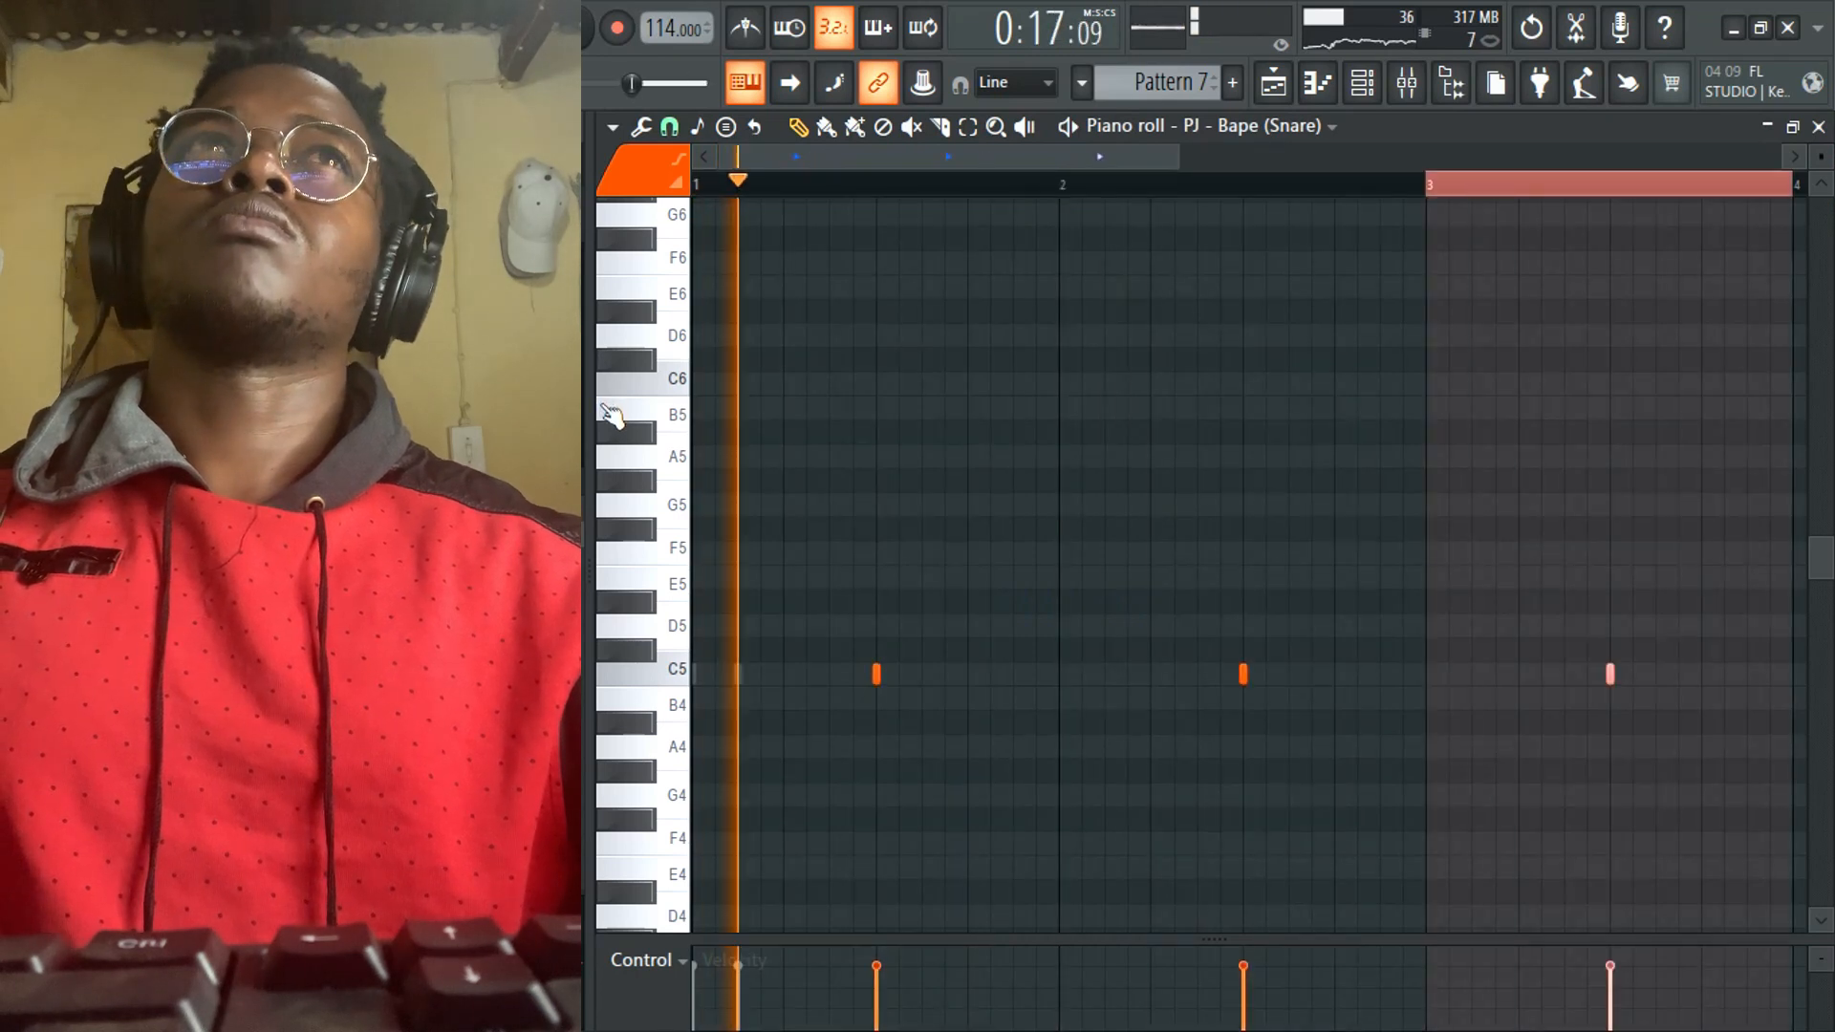
key(ctrl+d)
click(1819, 128)
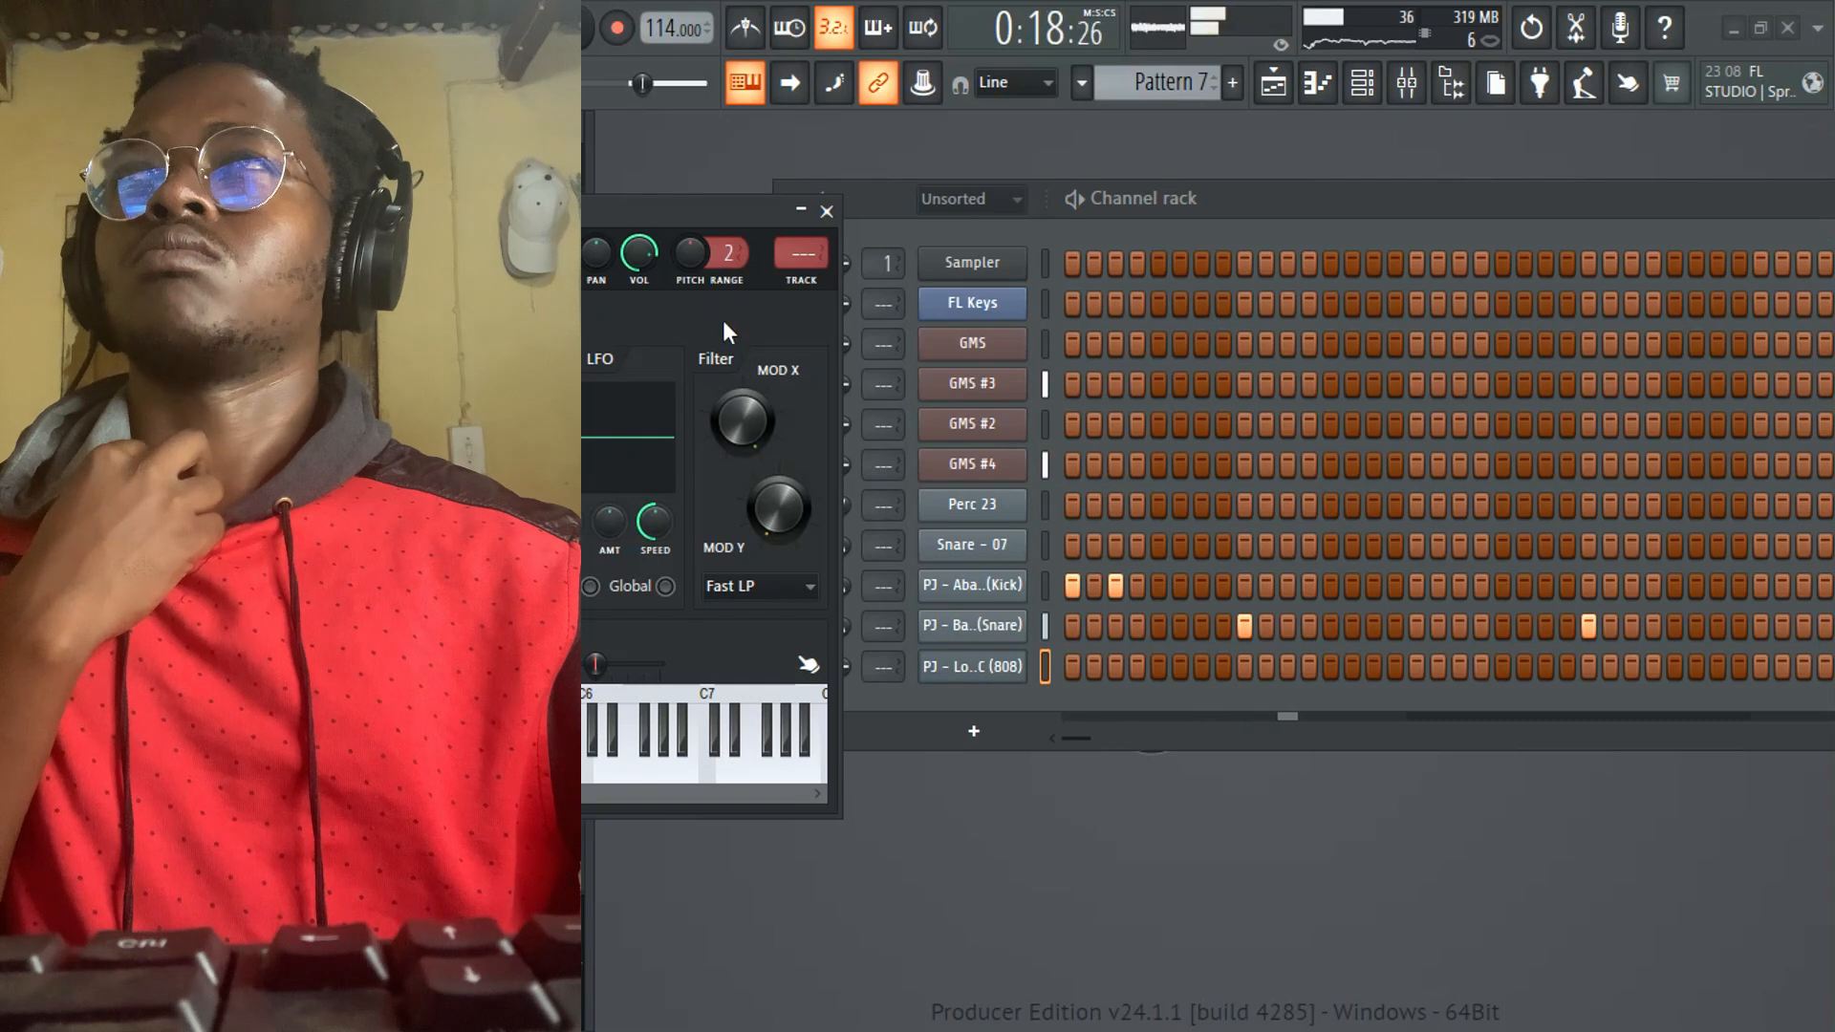
- Close the 808 channel's settings and switch to the GMS #2 pattern
click(825, 212)
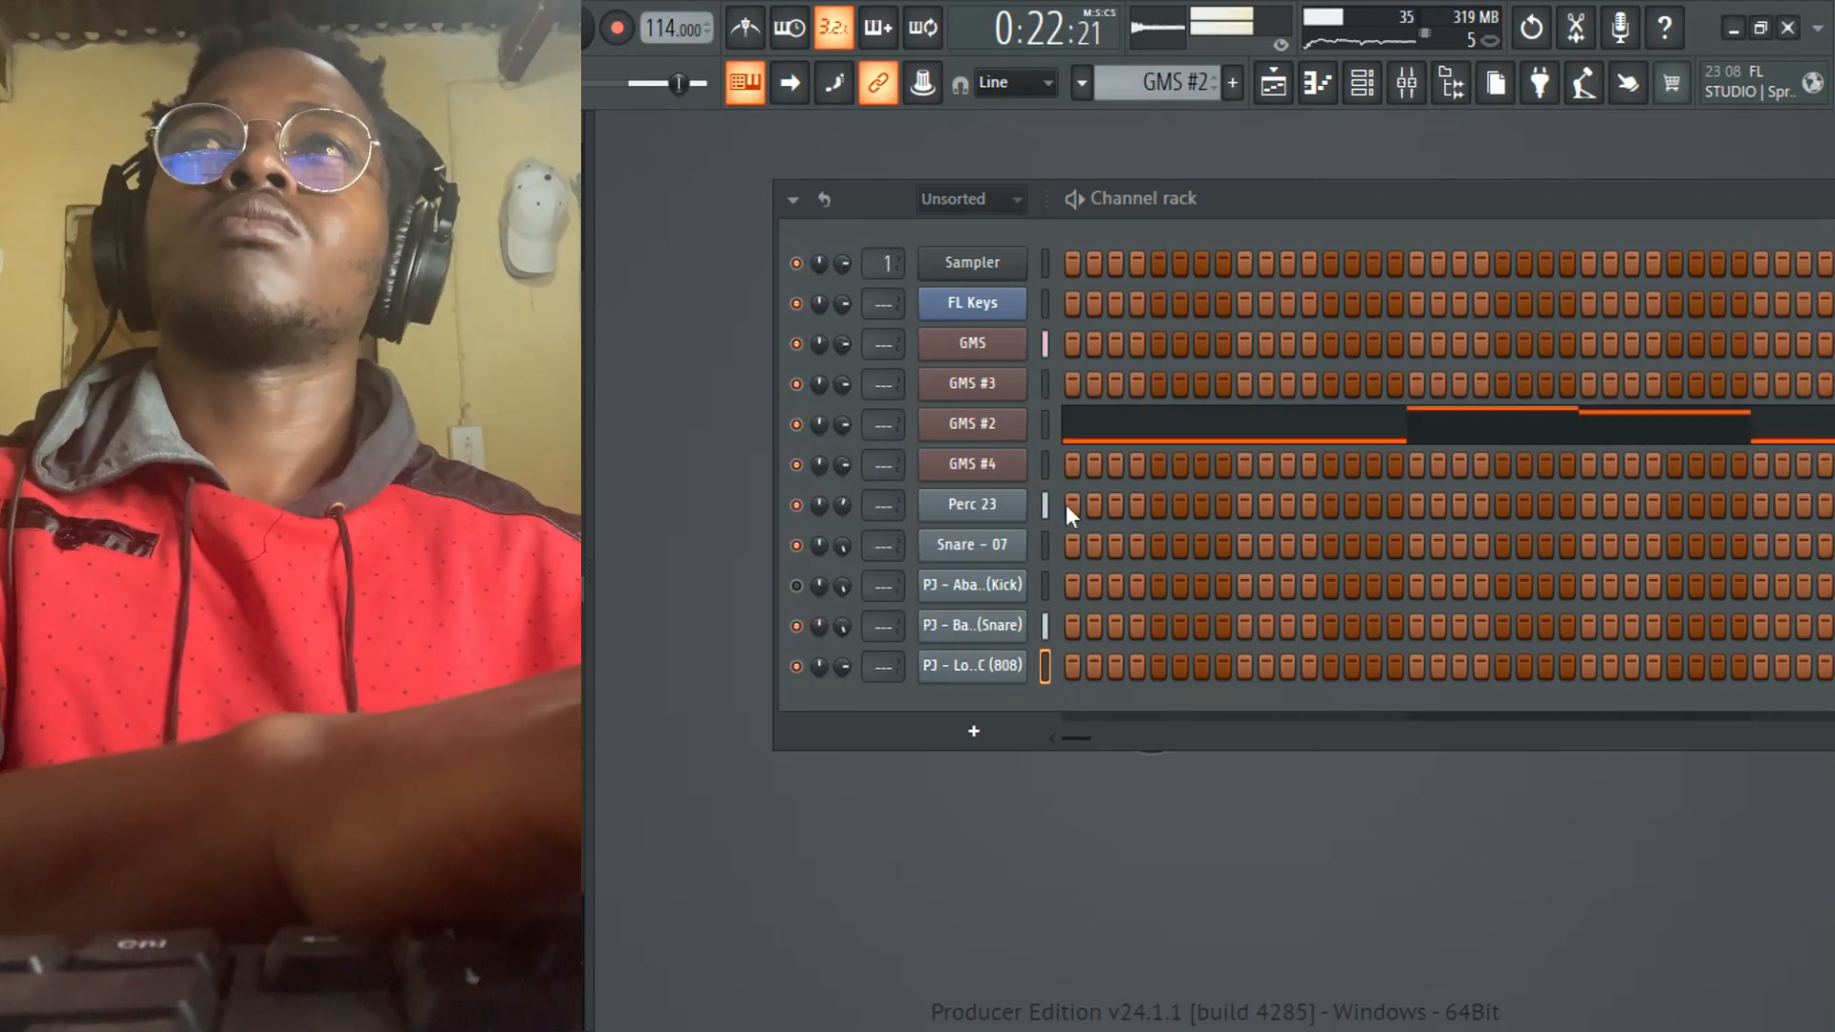
- Copy the GMS #2 notes and paste them into the Sampler channel in a new Pattern 8
right_click(1003, 424)
click(1362, 449)
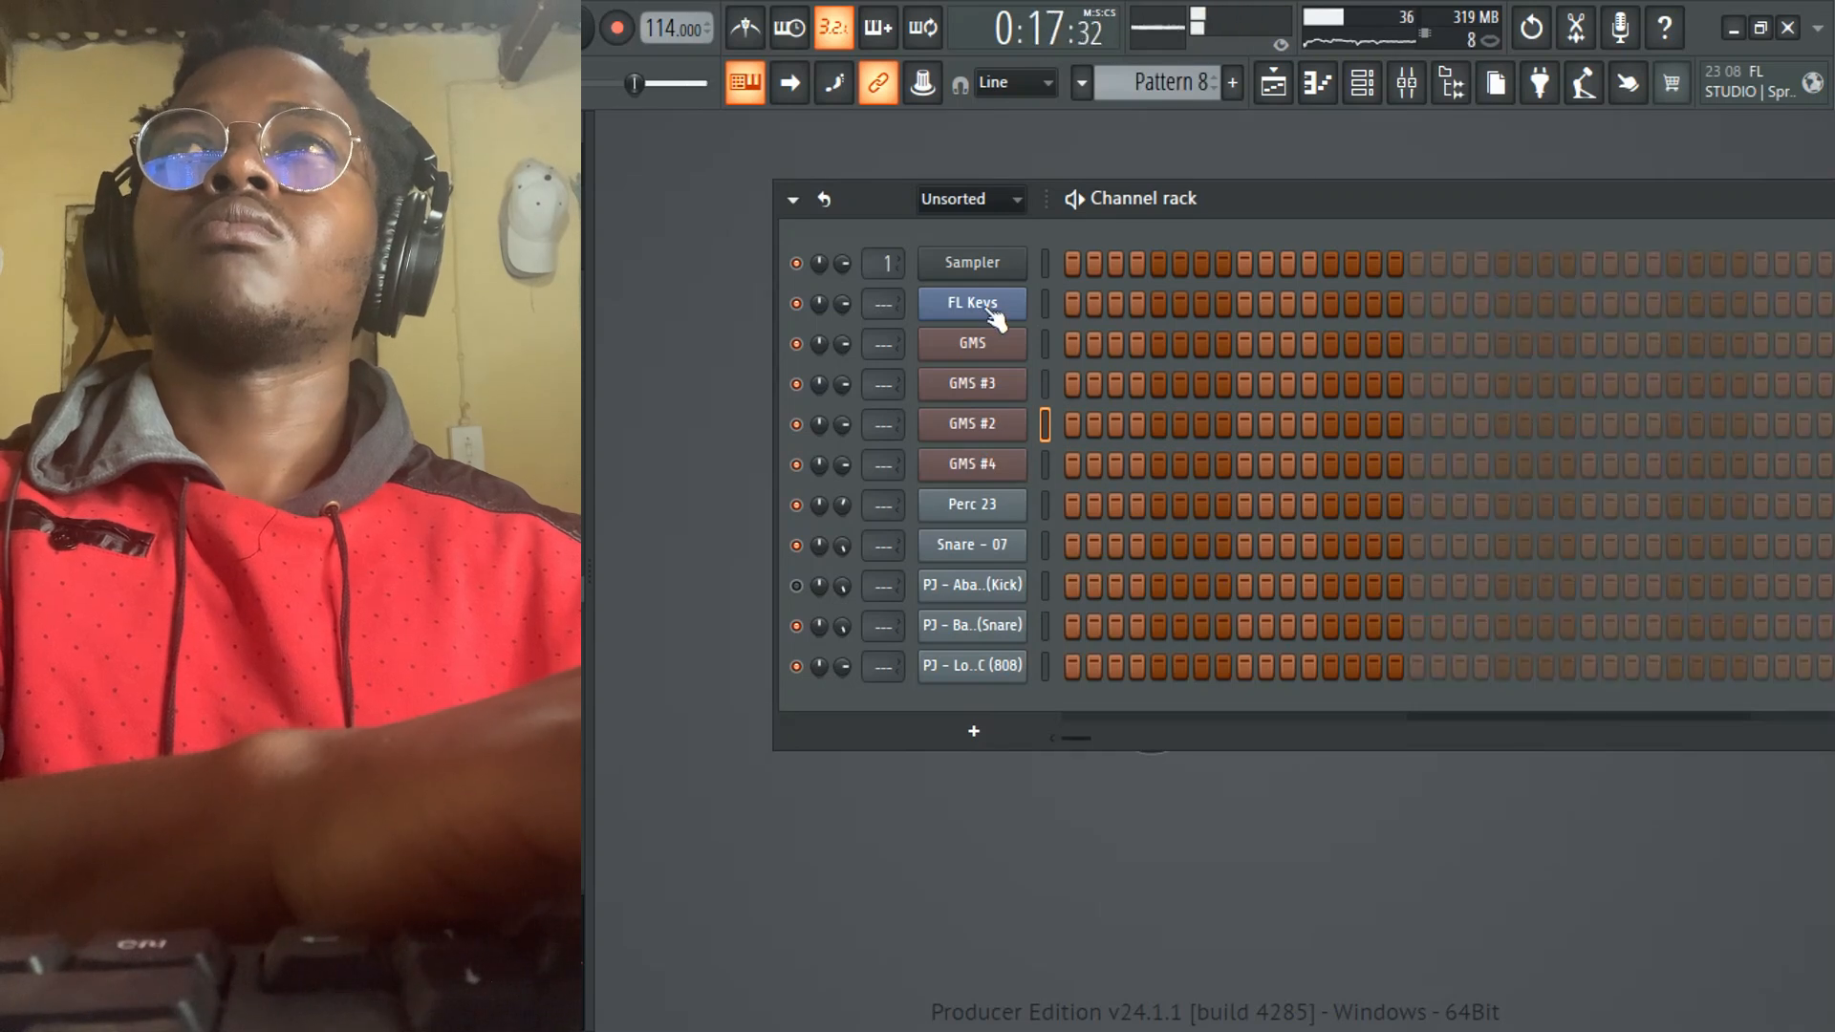
right_click(992, 306)
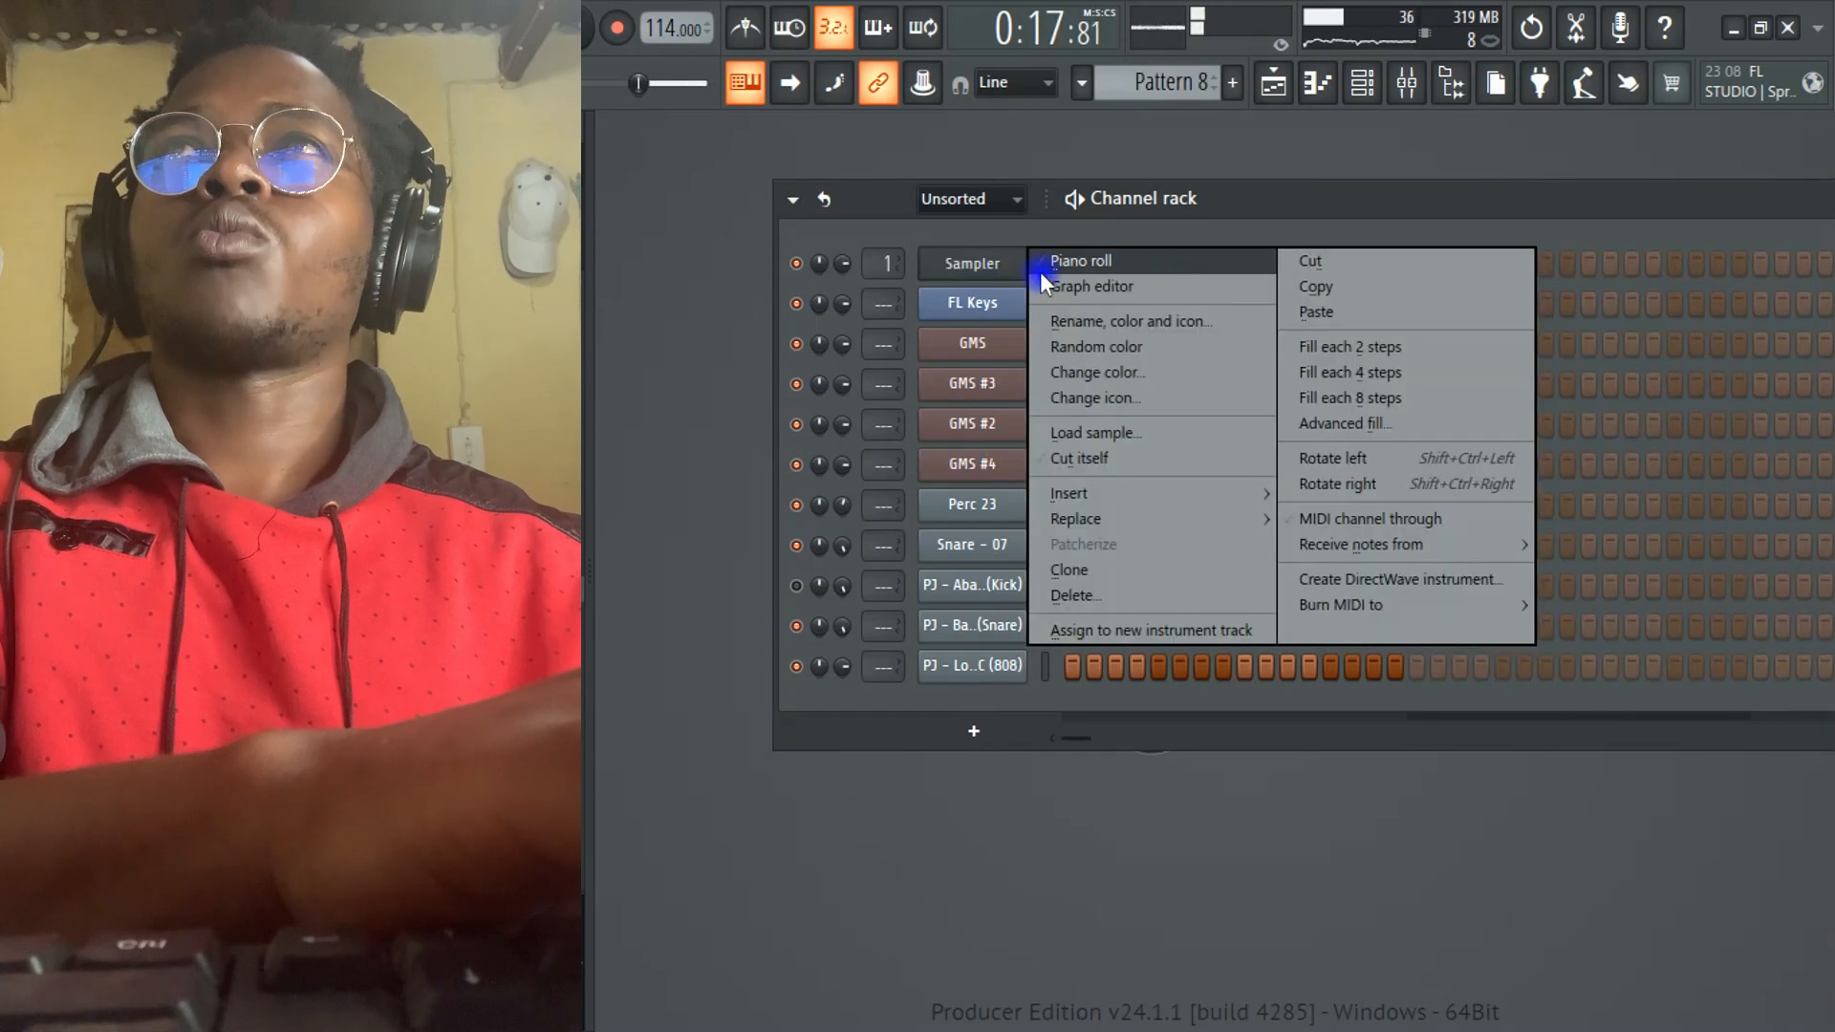
click(1334, 313)
- Raise the pasted Sampler notes by octaves to F#7, D8 and C#8 in the piano roll, and close it
click(1183, 274)
key(ctrl+Up)
key(ctrl+Up)
key(ctrl+Up)
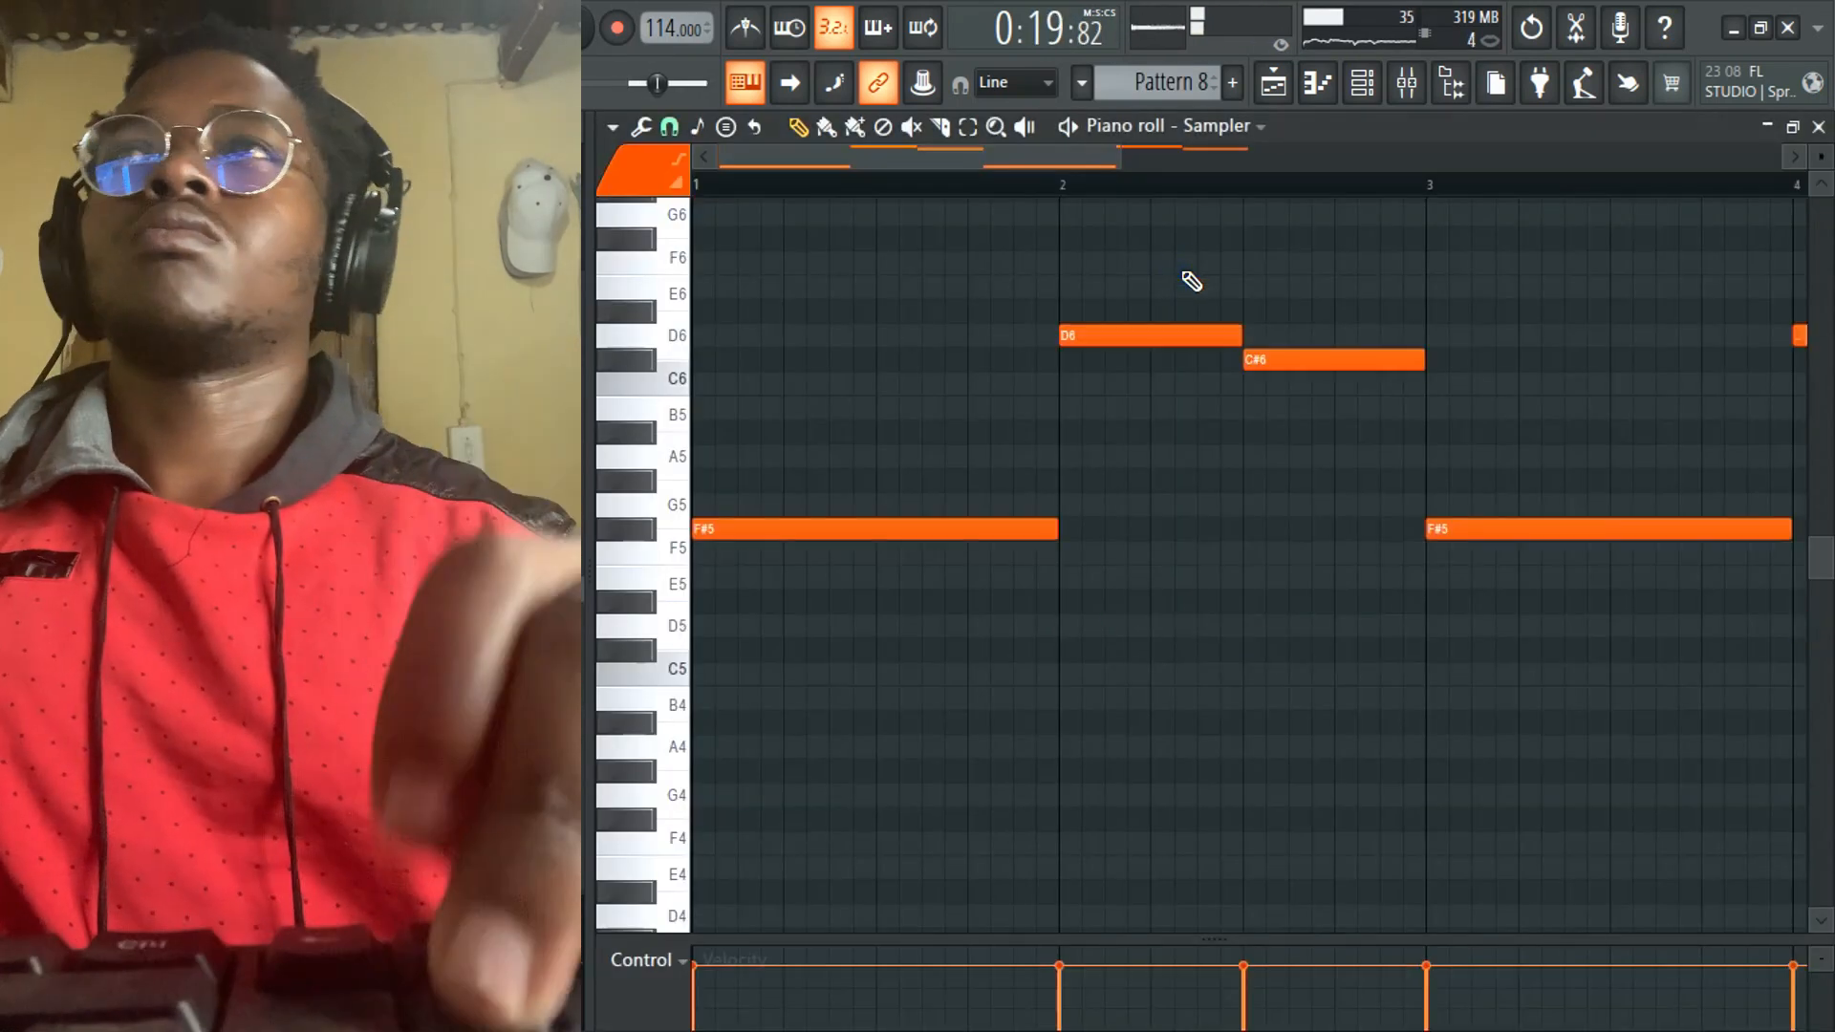
click(1818, 128)
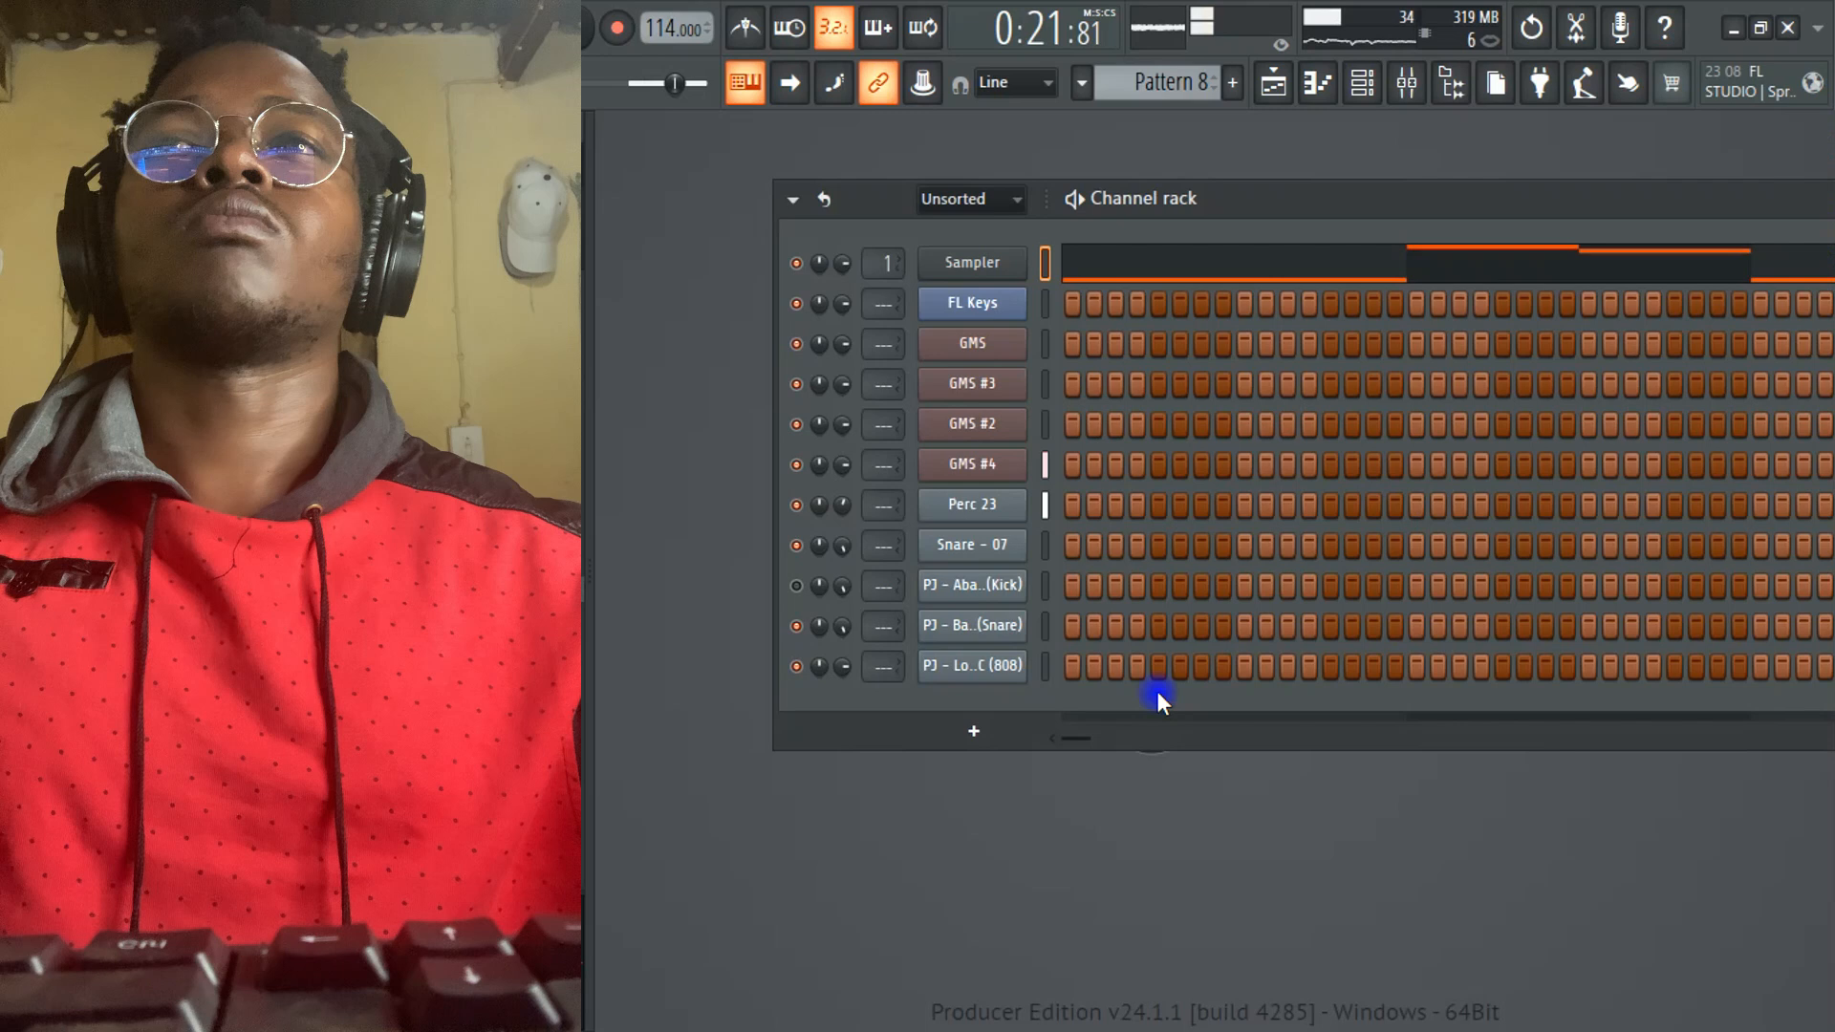
- Start the PJ - Lovely C (808) part with an F#7 note and place Pattern 8 on Track 13 over bars 9–12
right_click(989, 659)
click(1087, 626)
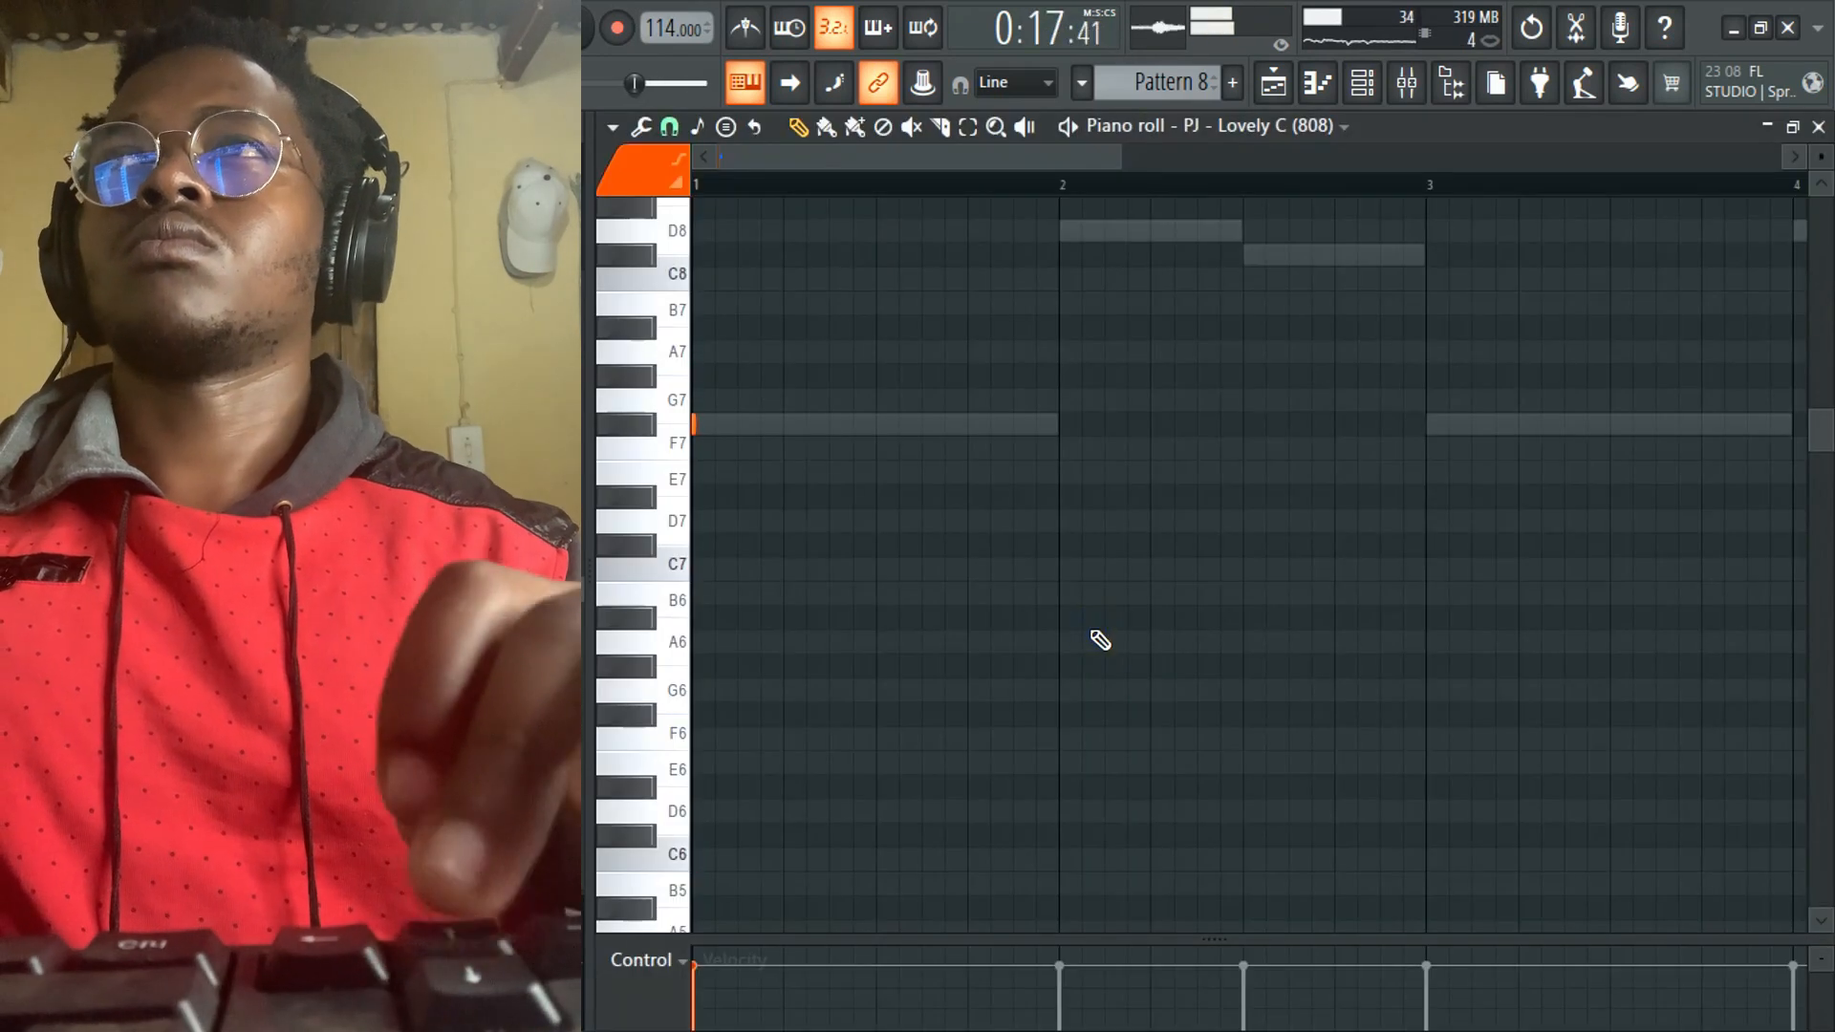
click(1271, 88)
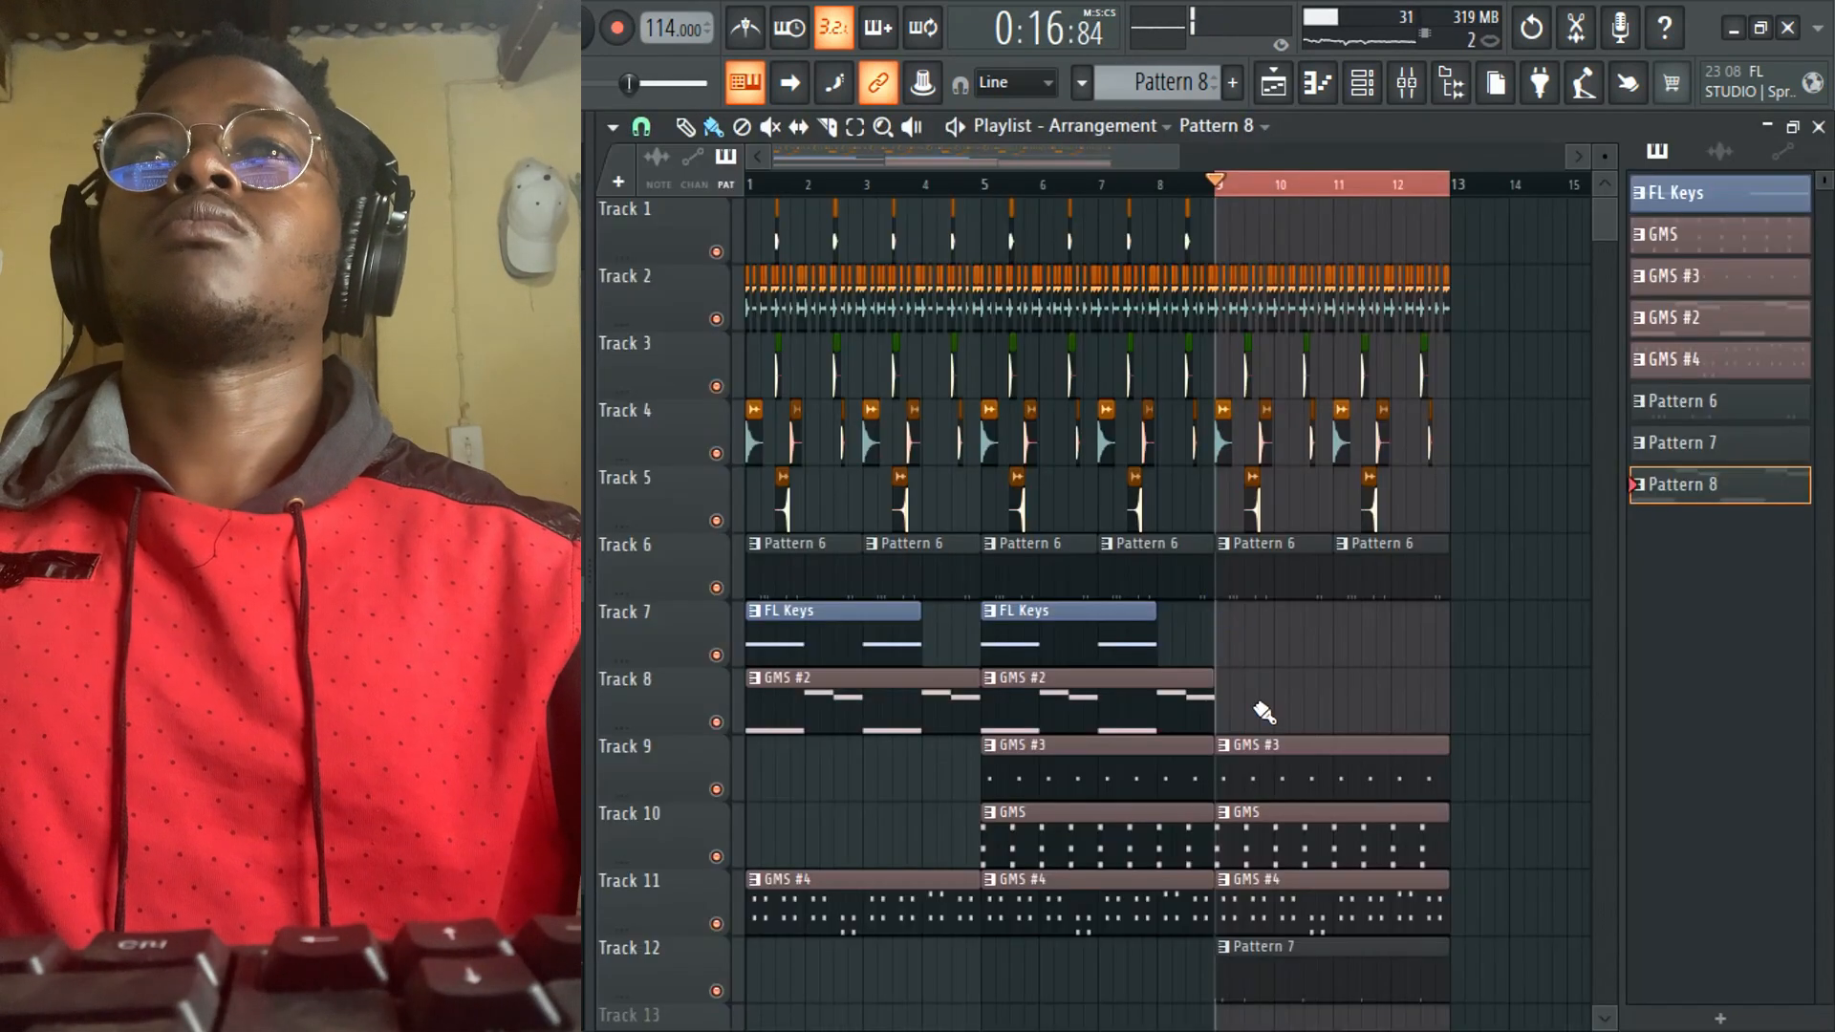
scroll(1261, 704, down, 5)
click(1233, 685)
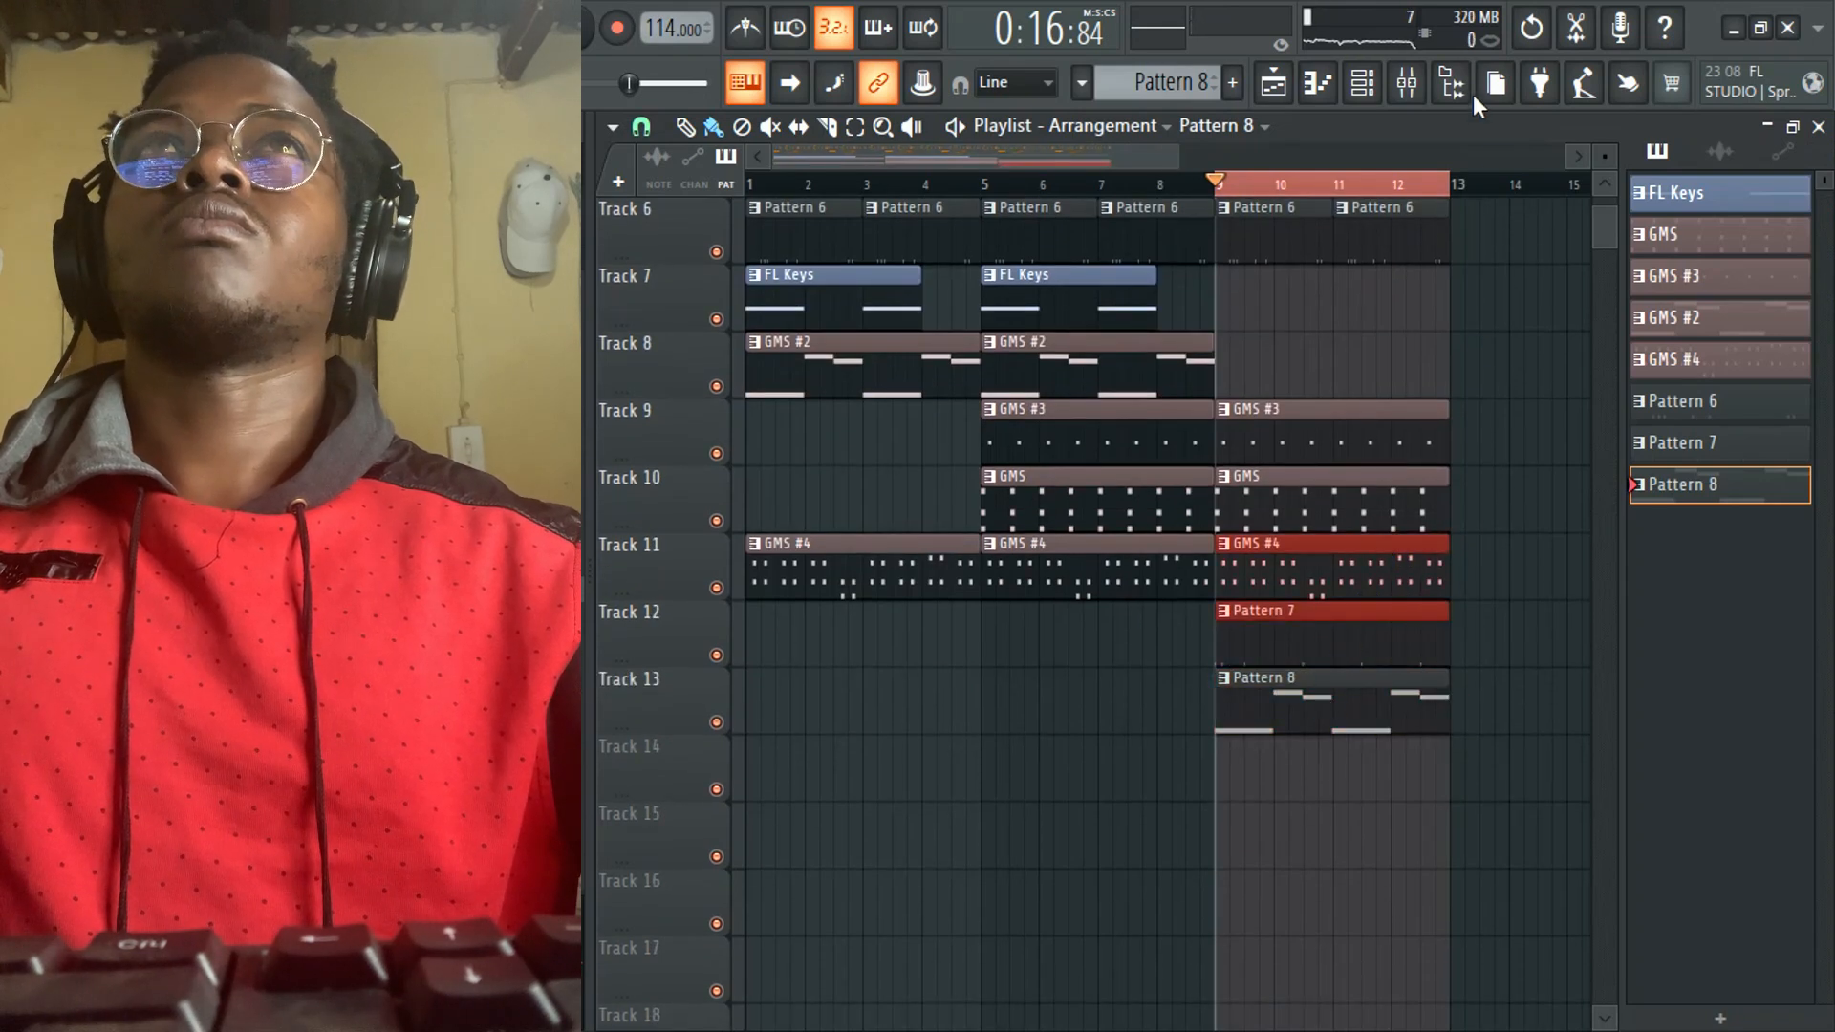
- Reopen the PJ - Lovely C (808) piano roll, start playback, and add an F#7 note half a beat into bar 1
click(1361, 85)
right_click(1023, 666)
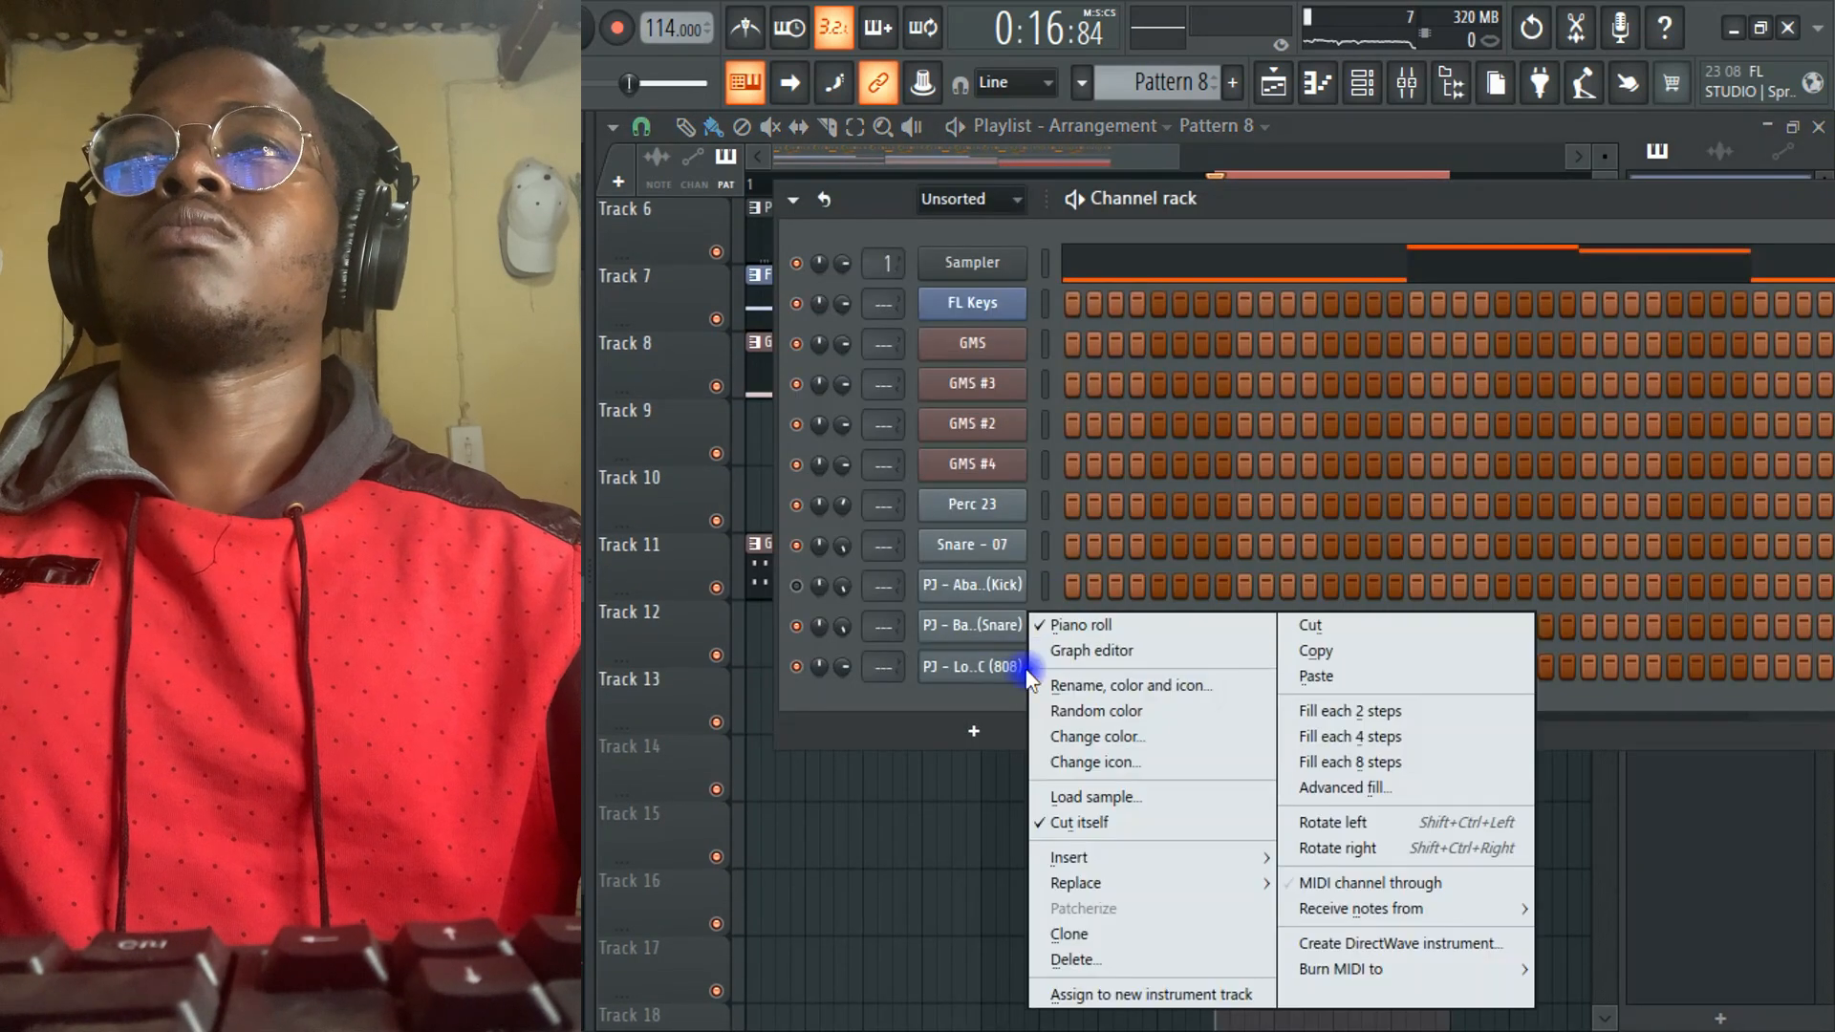
click(1084, 626)
key(space)
click(748, 424)
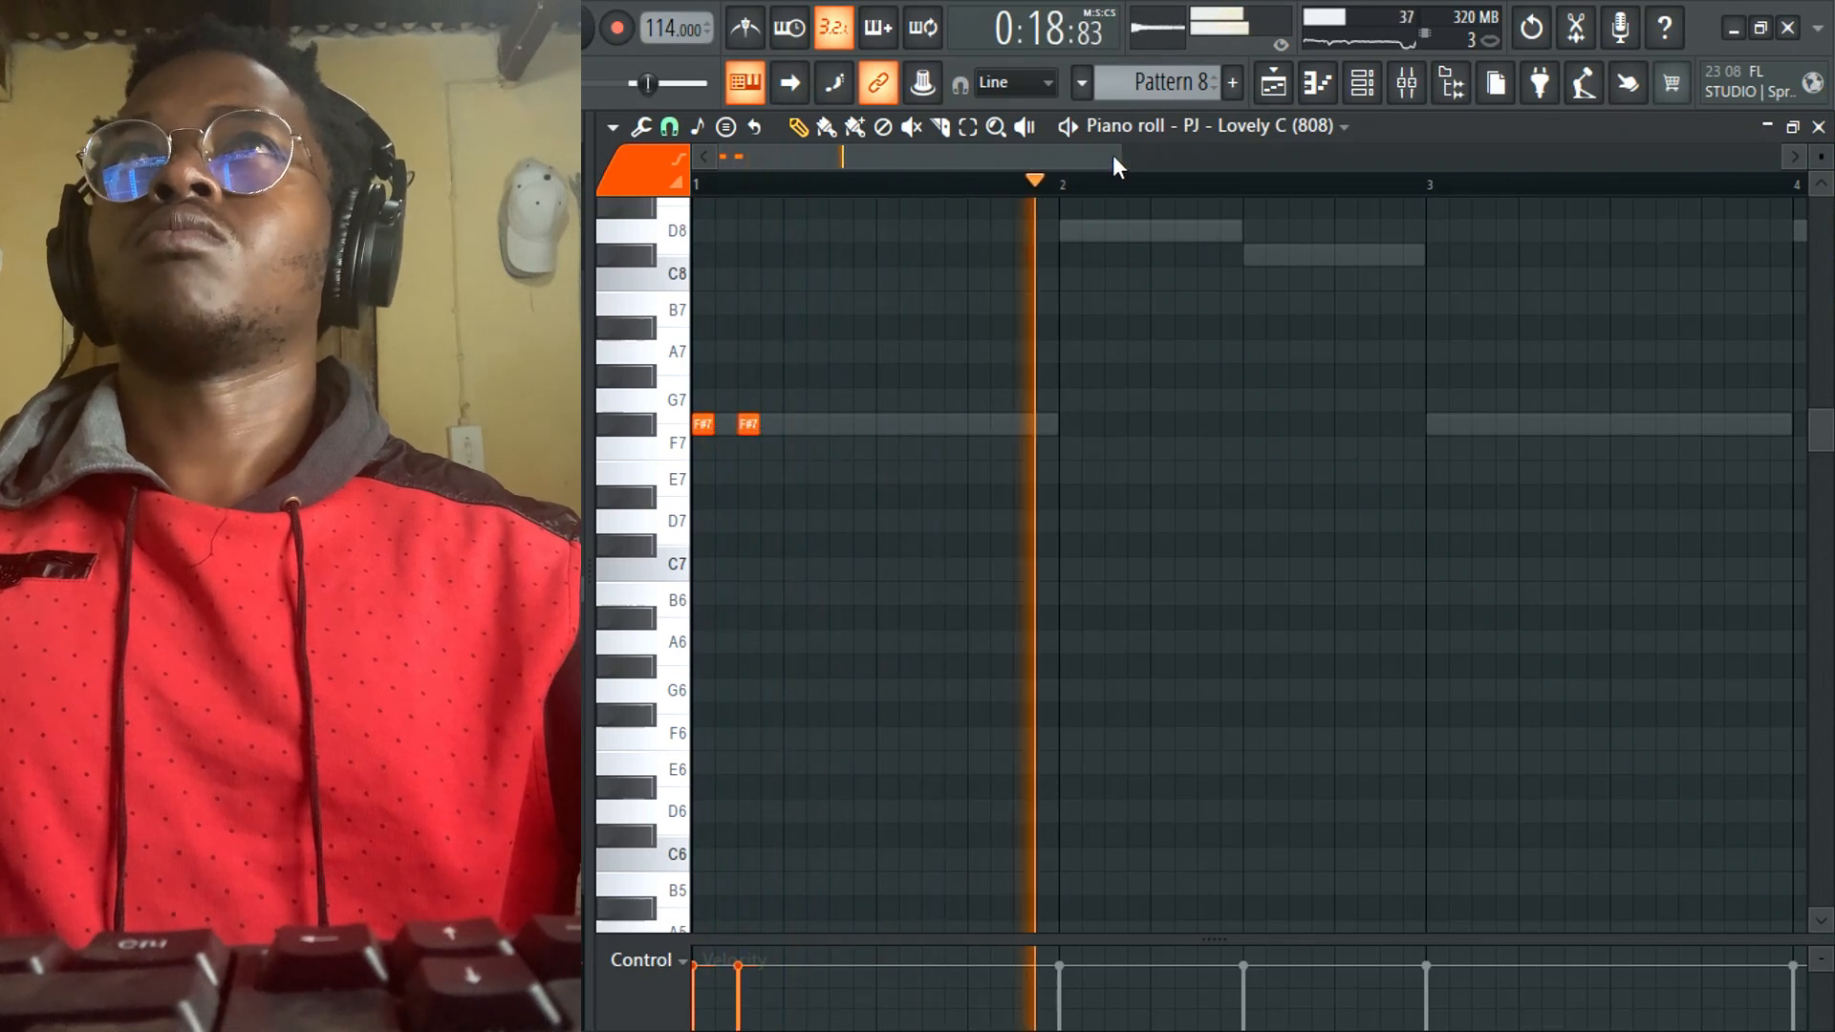
- Add three more F#7 notes to the 808 part in bar 1, at beats 3.5, 4 and 4.5
drag(1118, 157, 1026, 198)
scroll(1022, 468, up, 2)
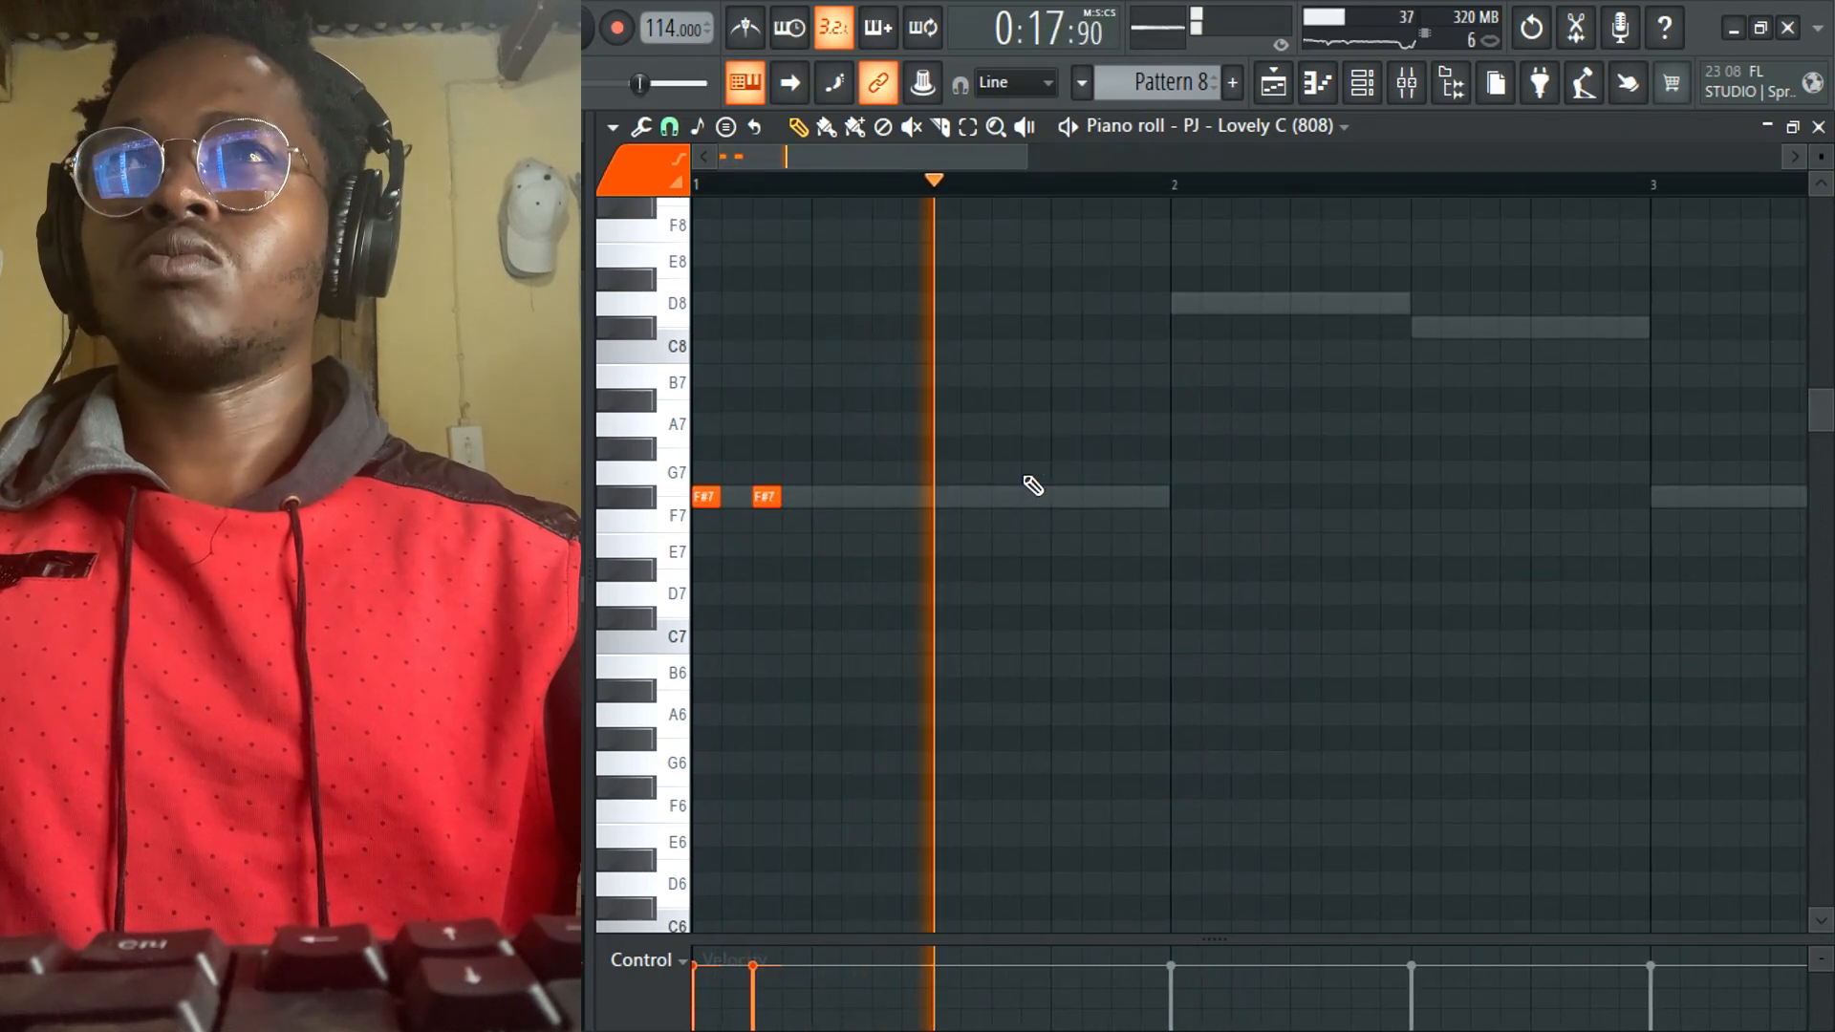
click(1002, 496)
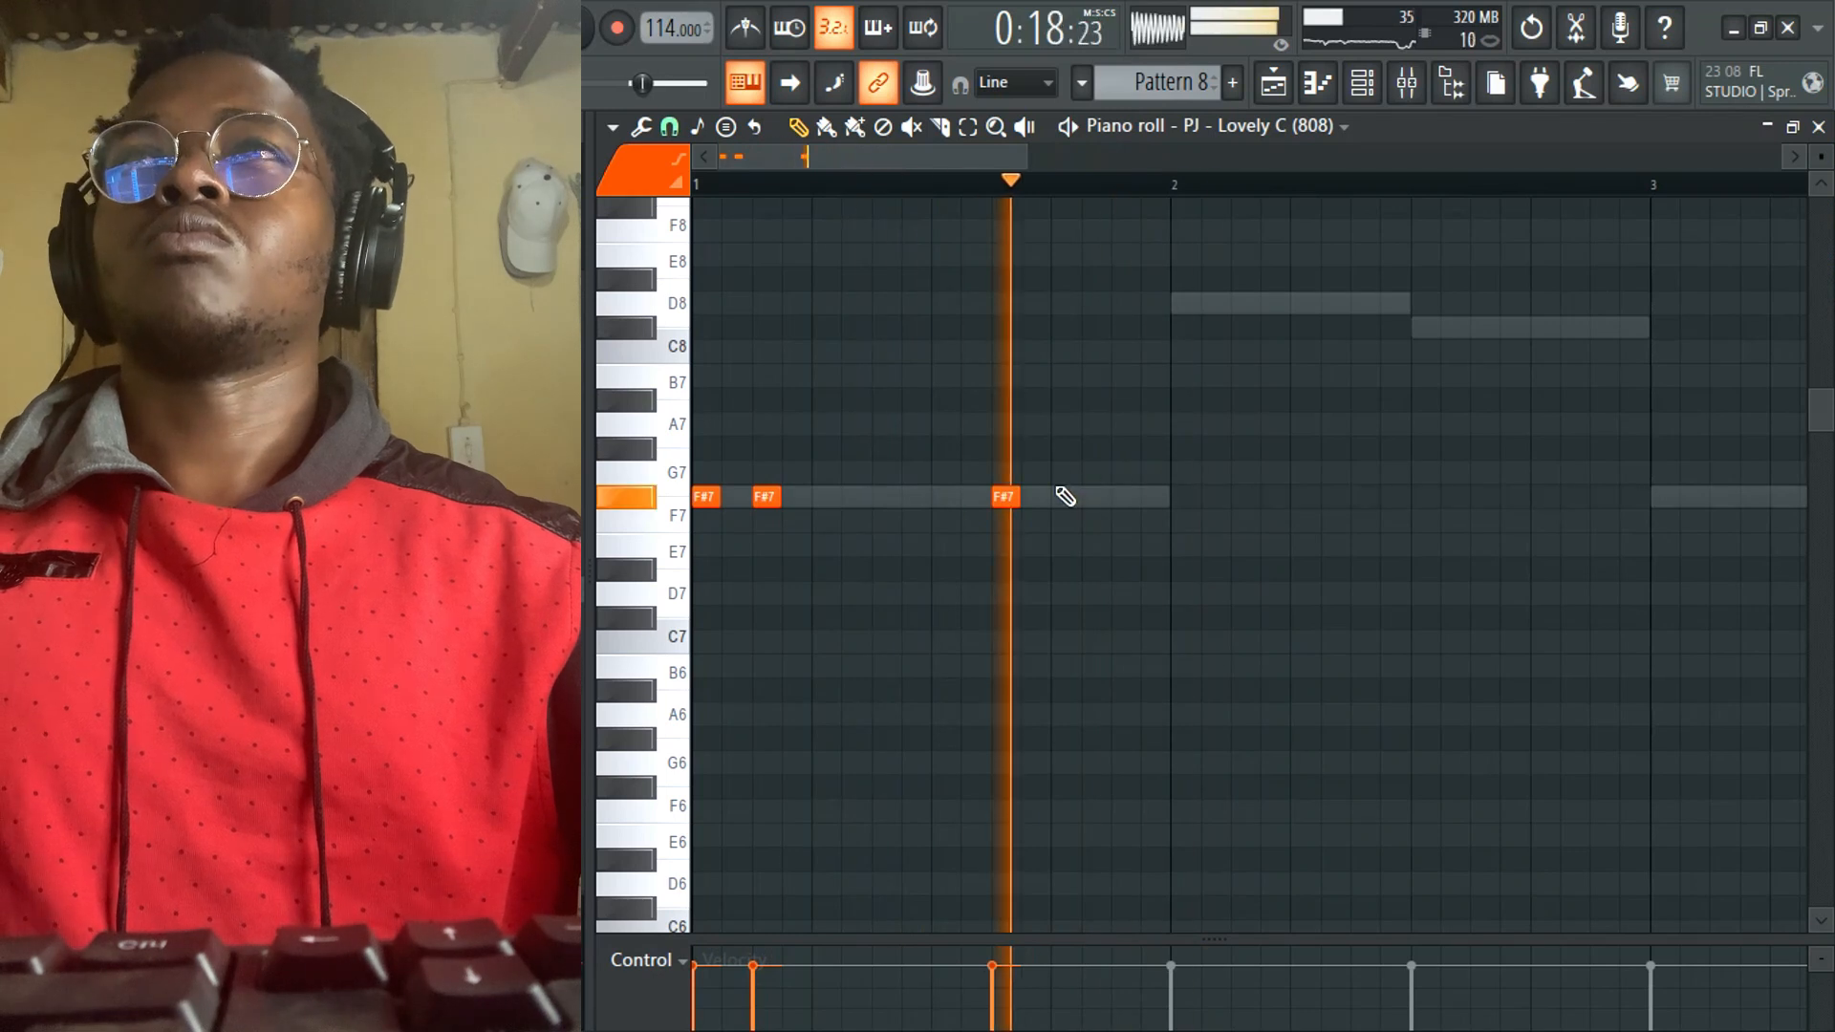
click(1059, 497)
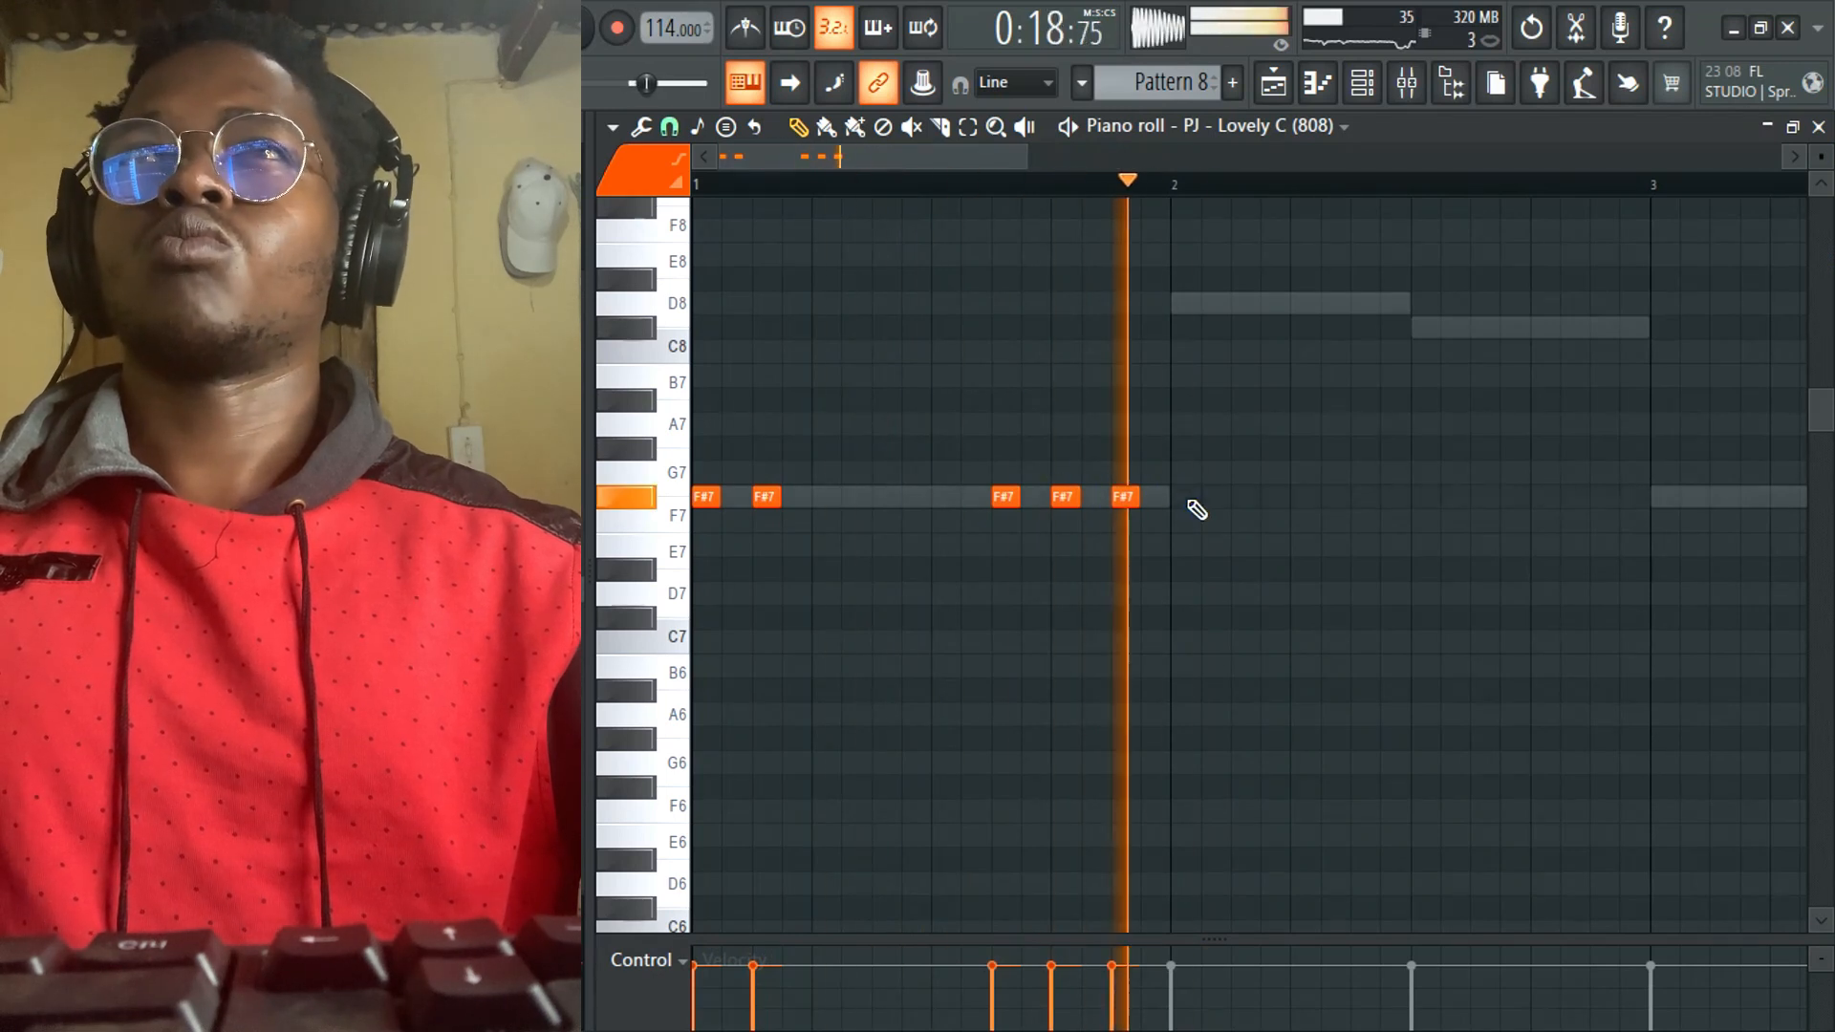
click(1125, 497)
scroll(1130, 504, up, 2)
scroll(1136, 516, up, 2)
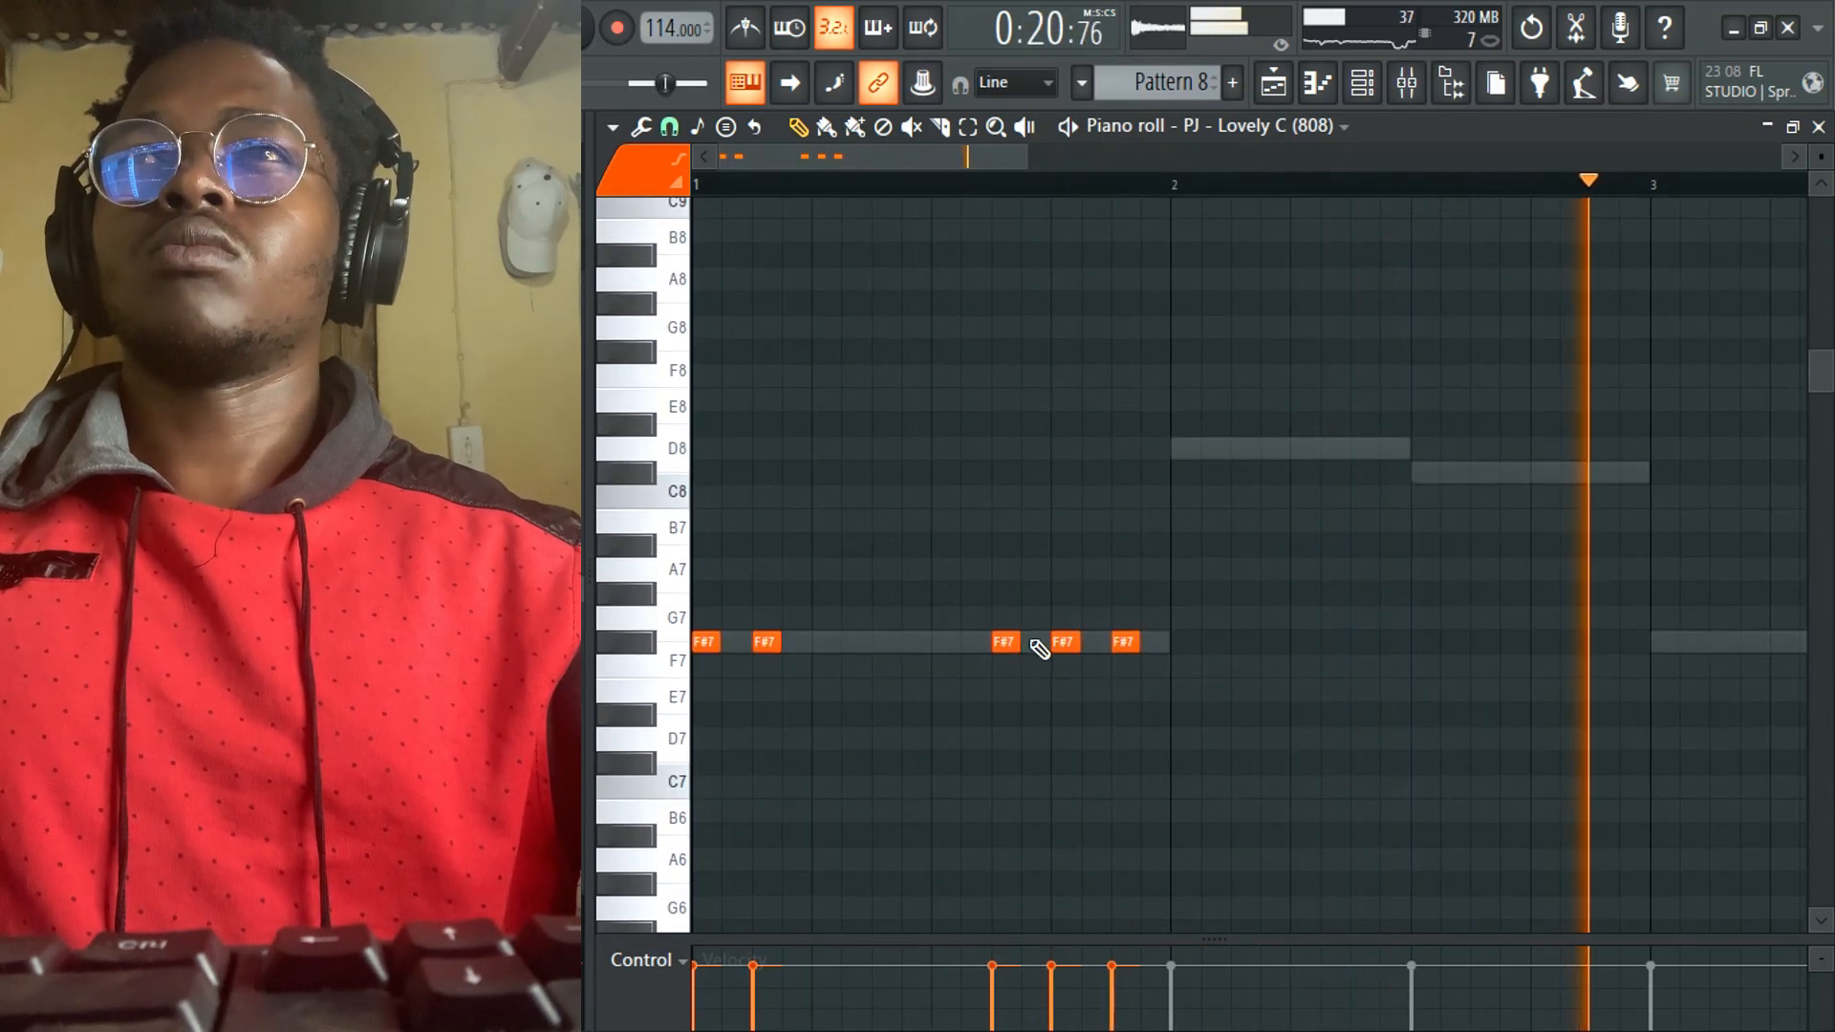
- Set the piano roll's scale highlighting to Minor Natural (Aeolian) with root note F#
click(615, 130)
mouse_move(669, 259)
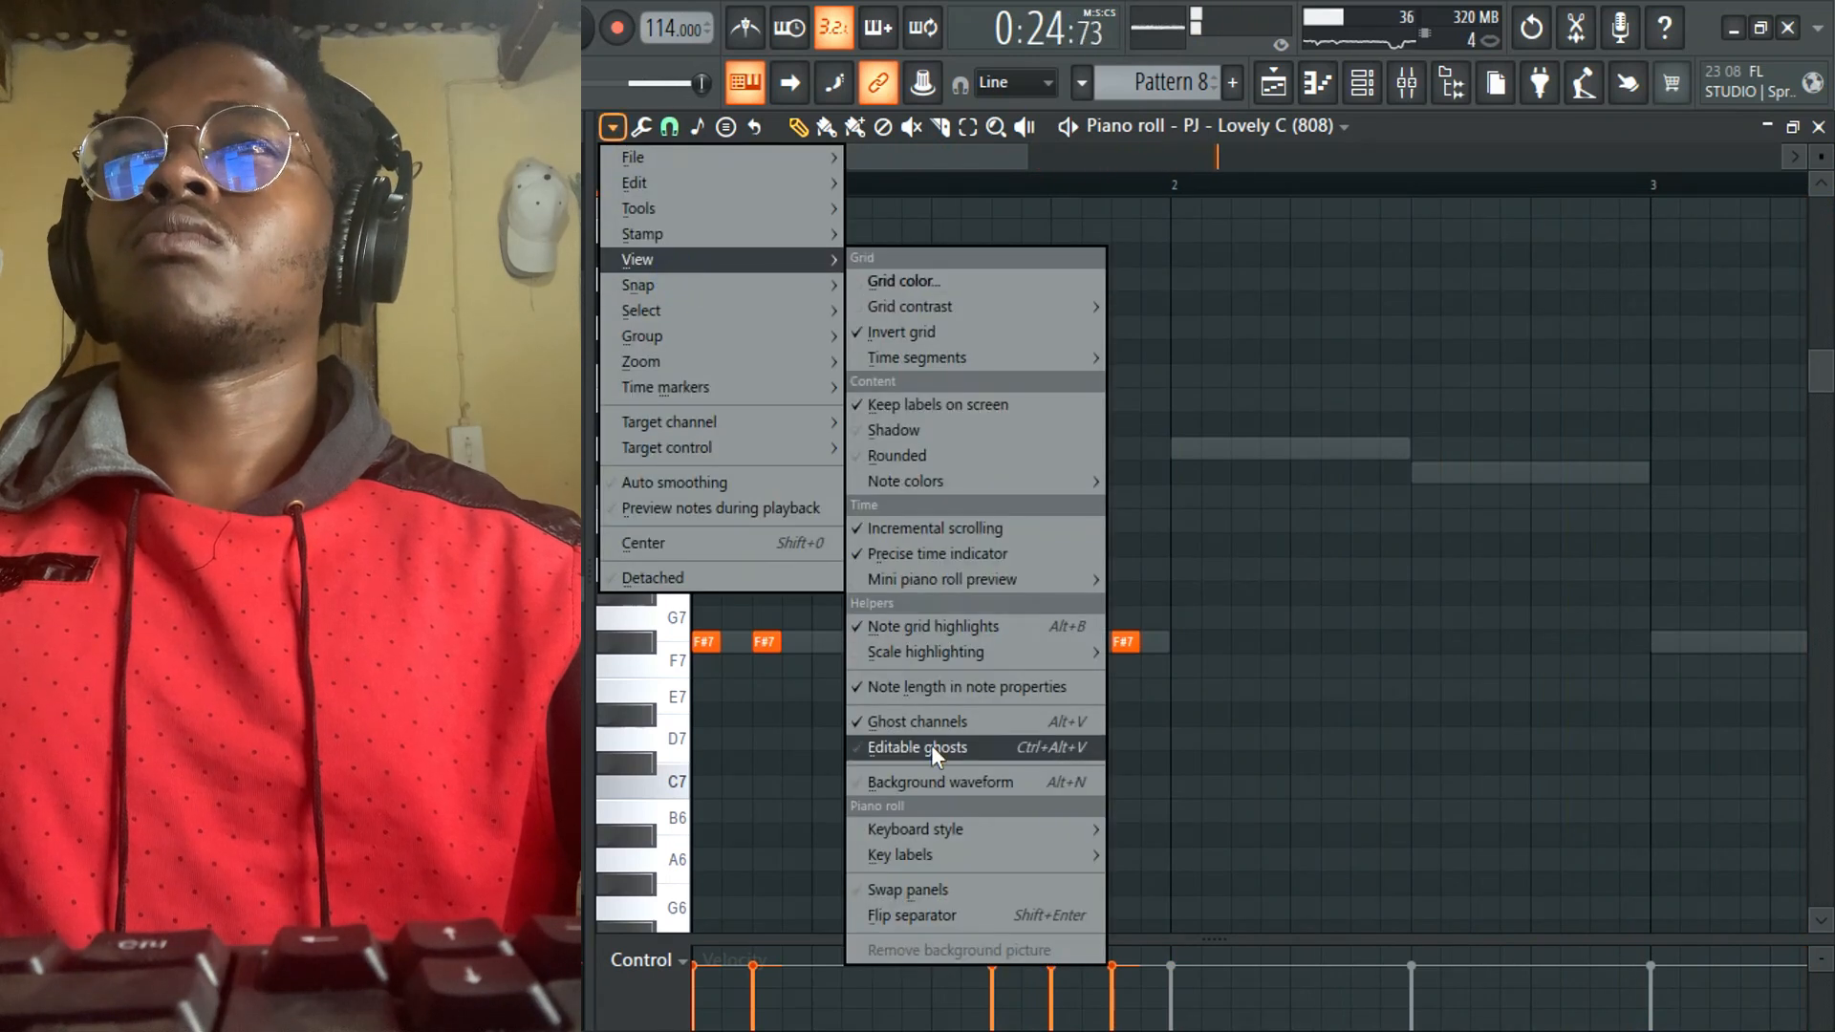
mouse_move(946, 652)
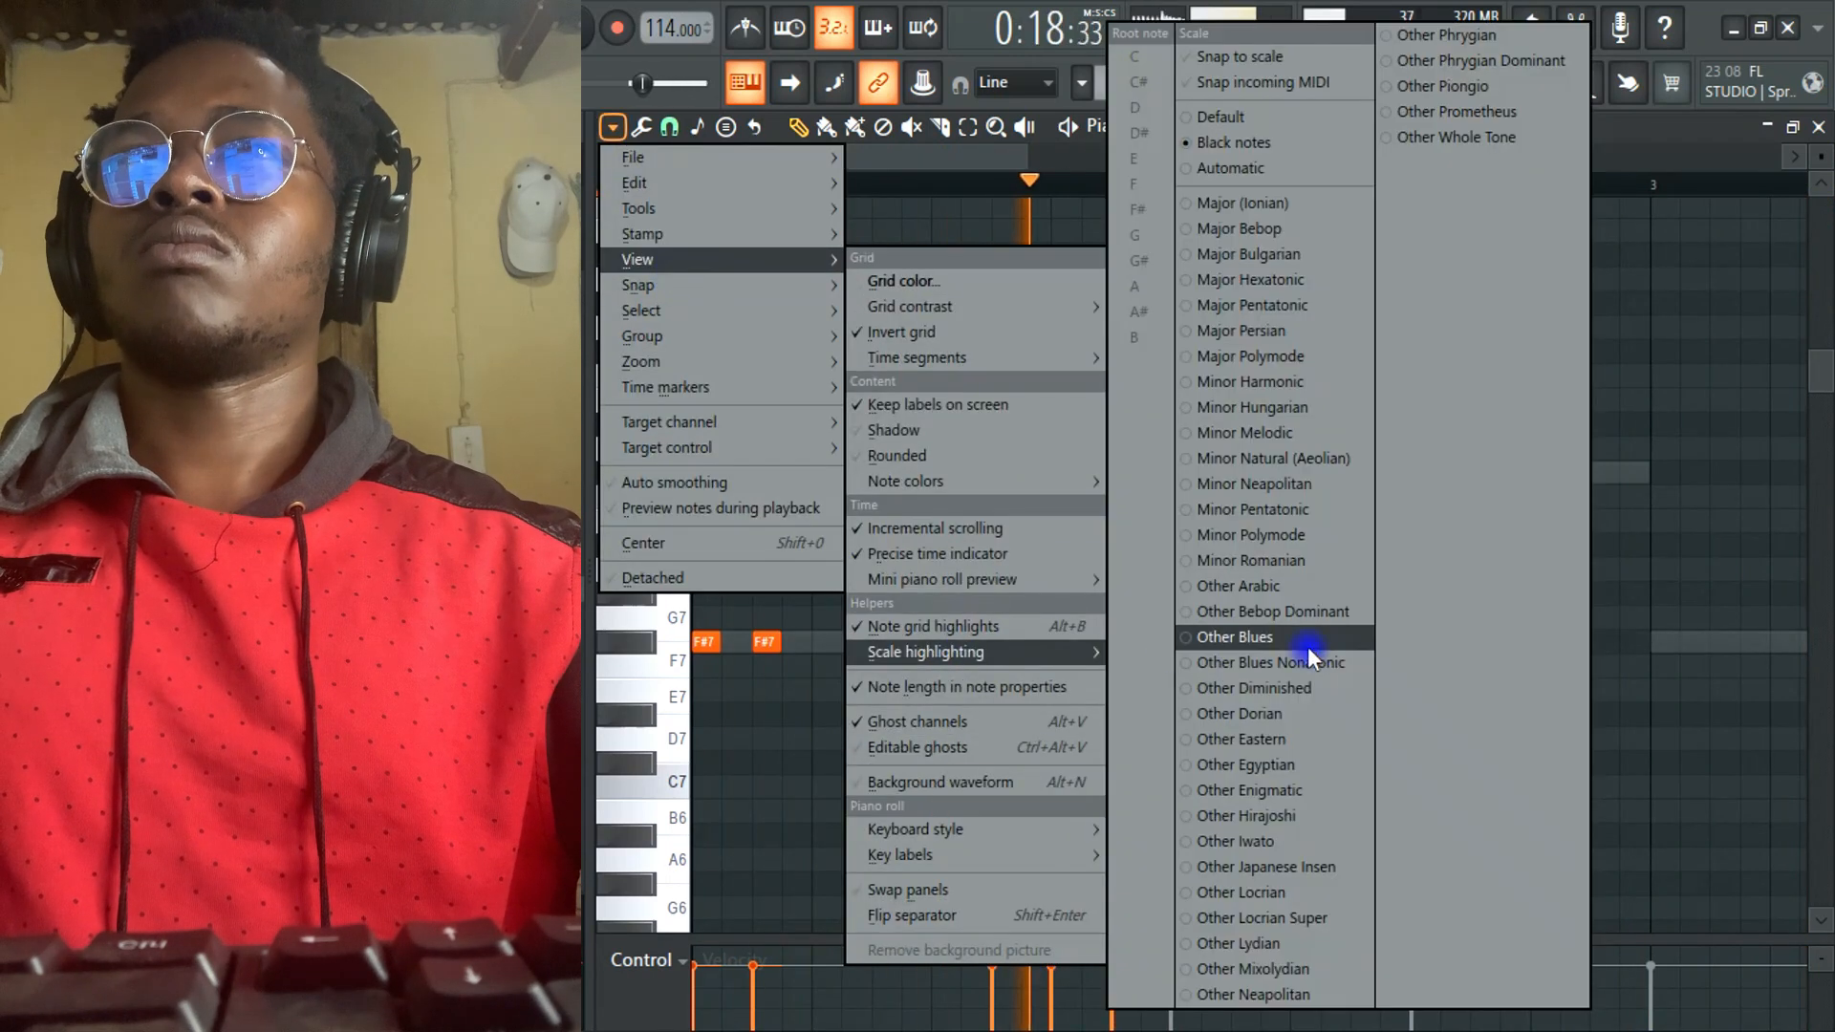
click(1242, 459)
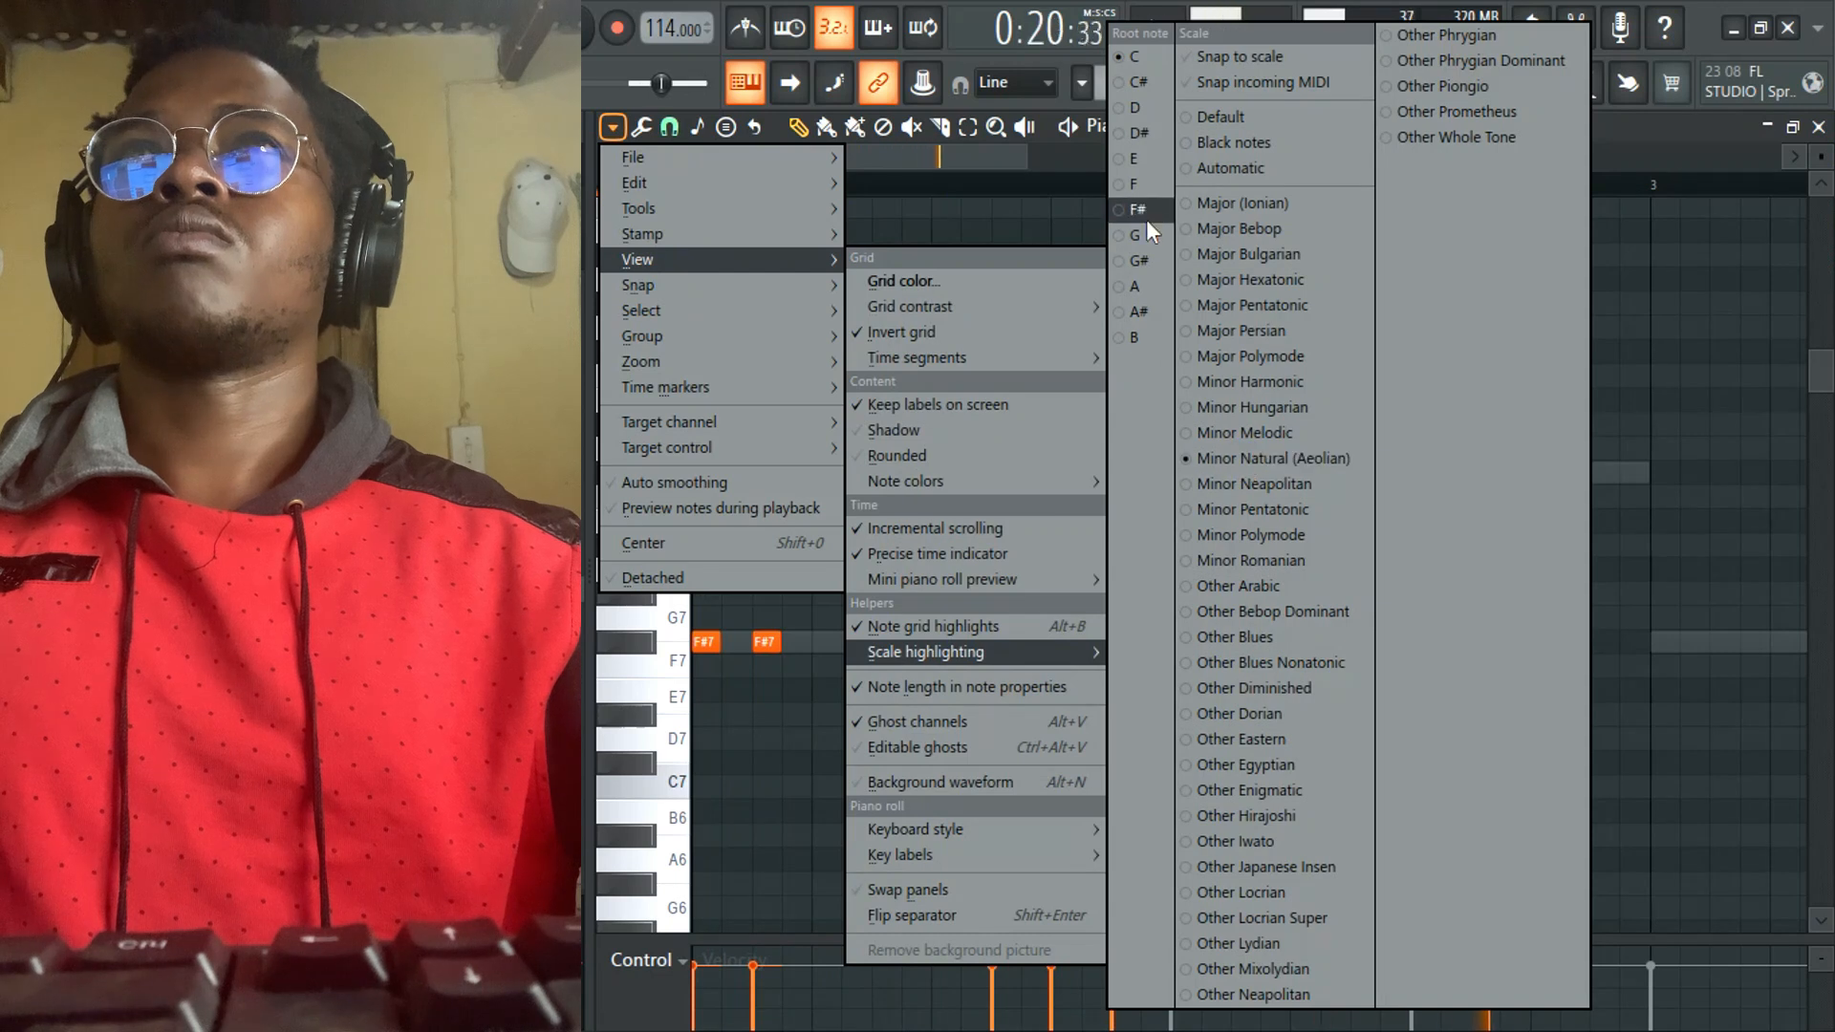
- Try a D7 note on beat 2 of the 808's first bar and remove it
click(823, 738)
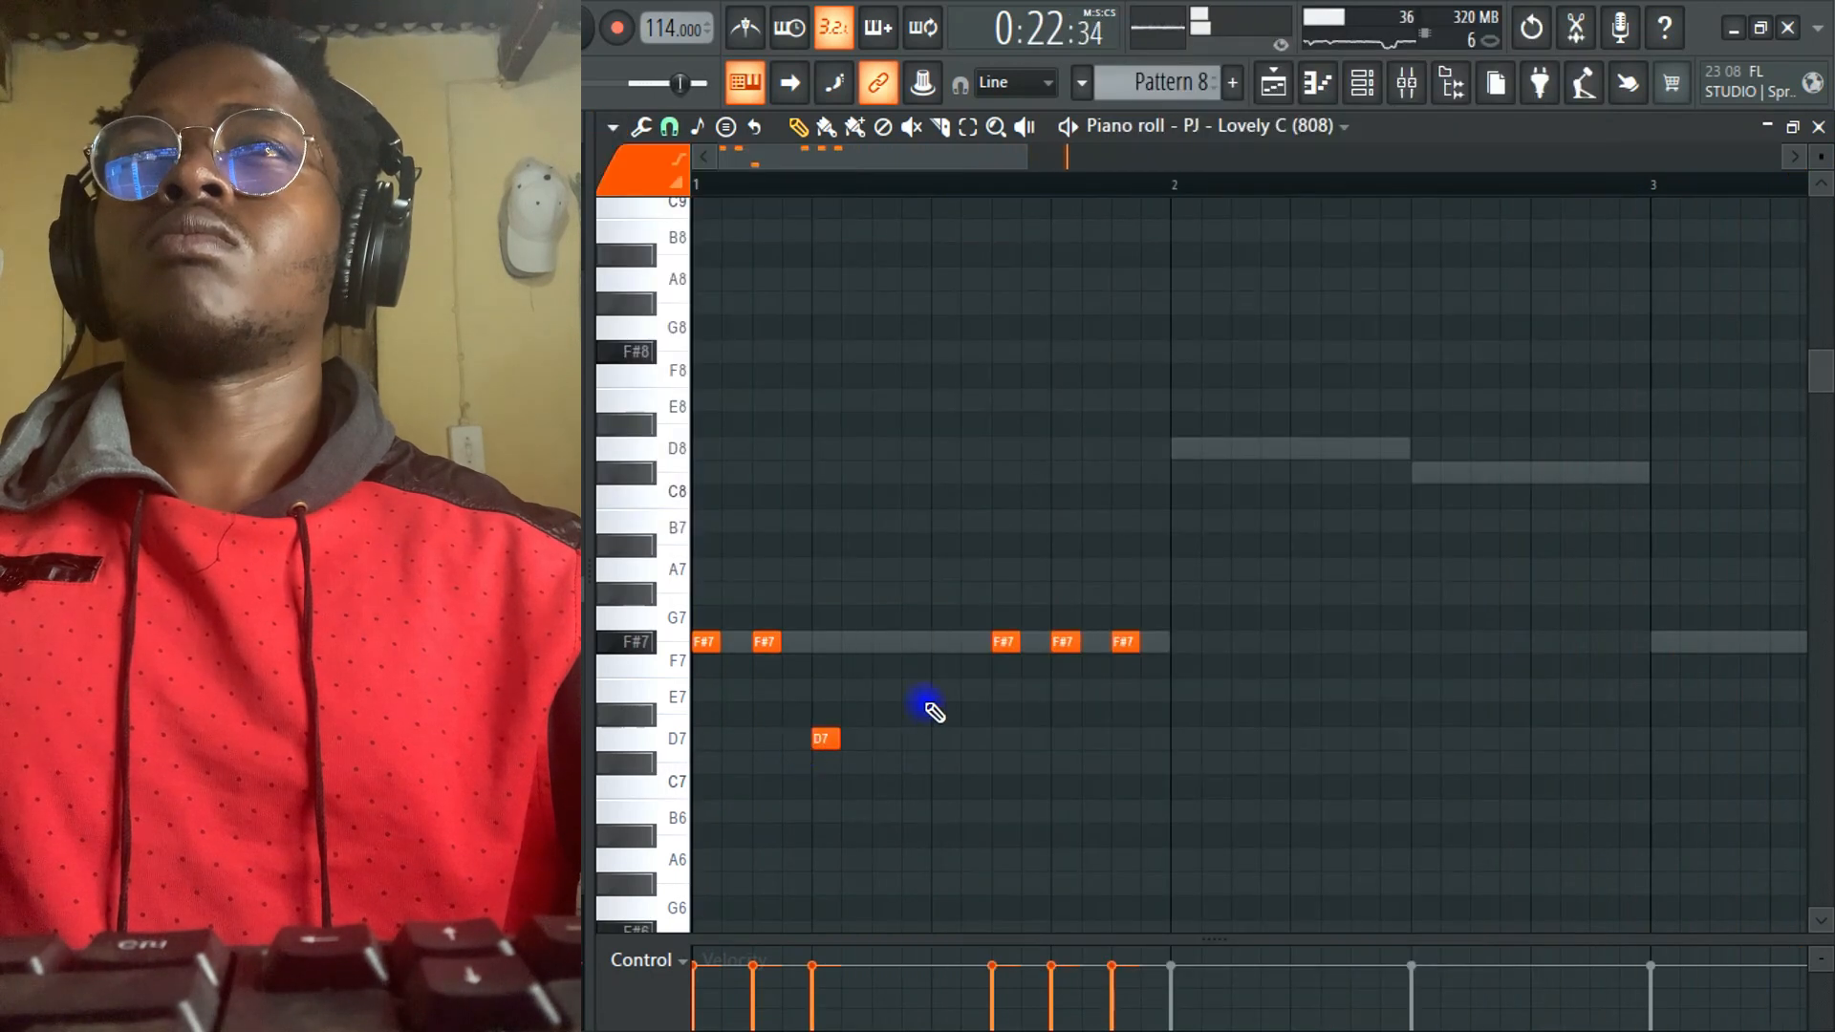
right_click(822, 743)
key(space)
key(space)
key(space)
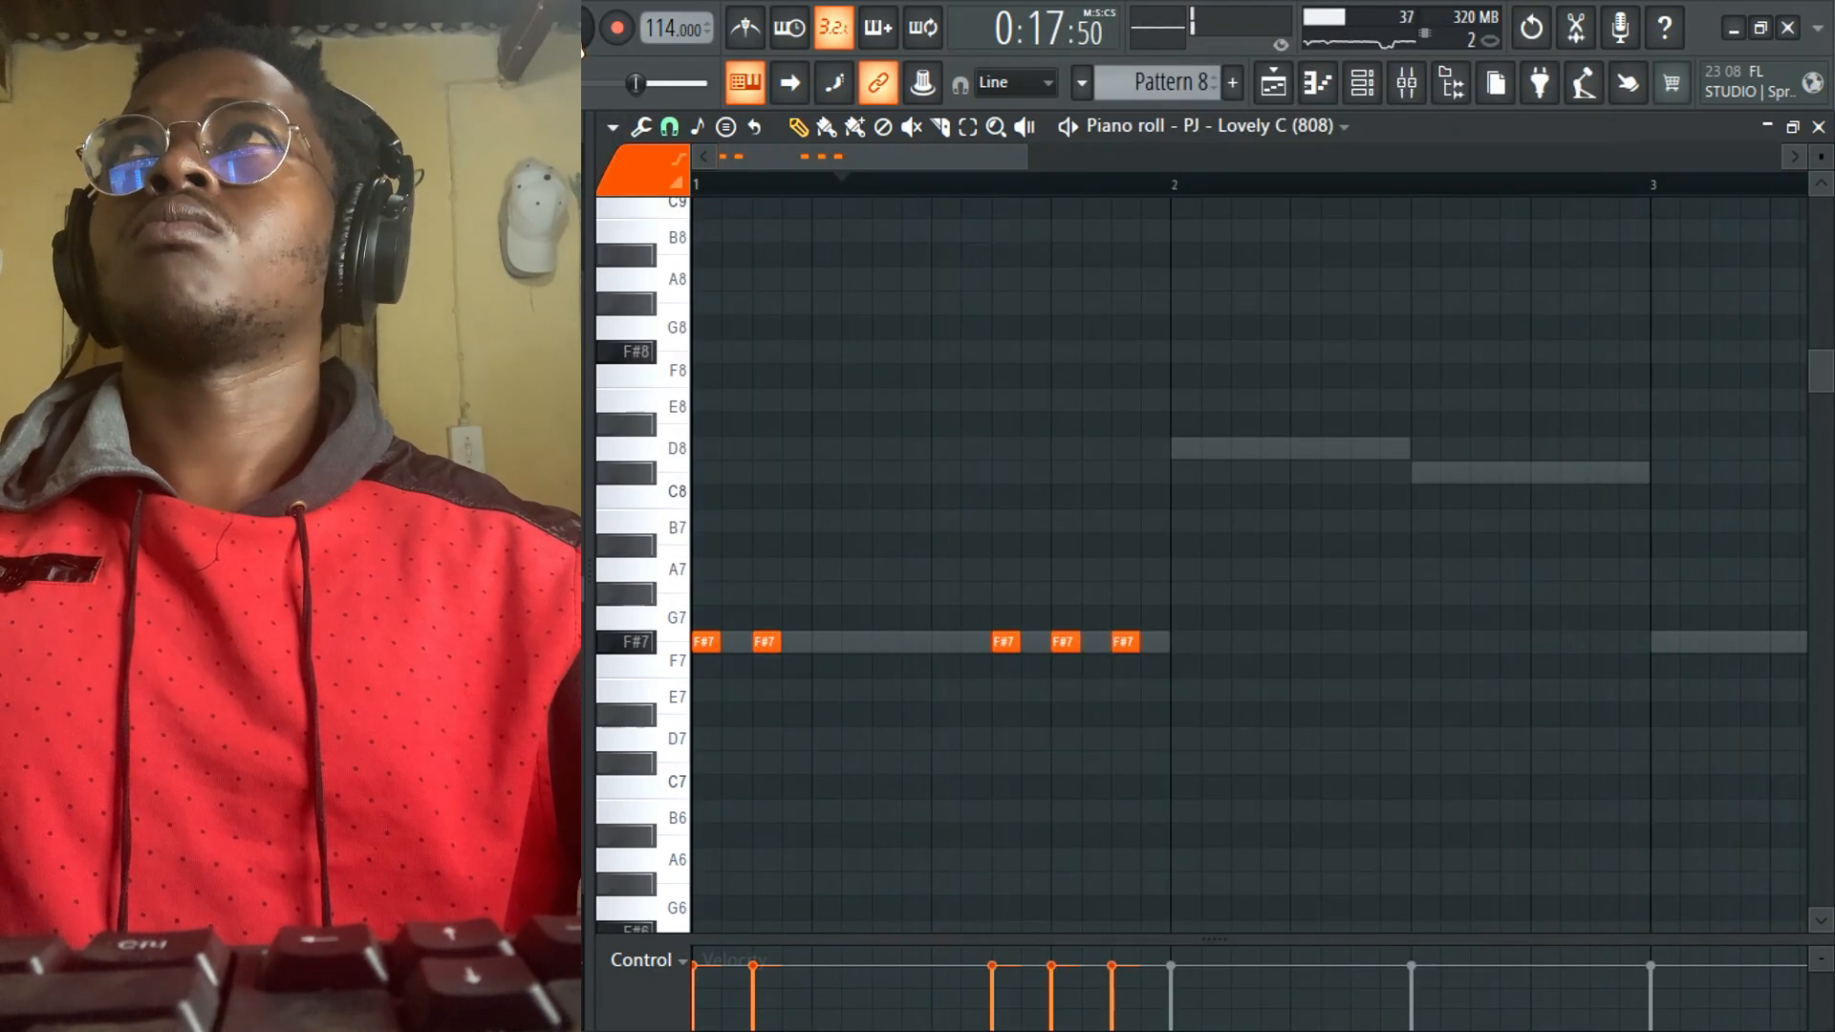
- Raise the 808 notes one octave to F#8 and audition them
key(ctrl+Up)
key(space)
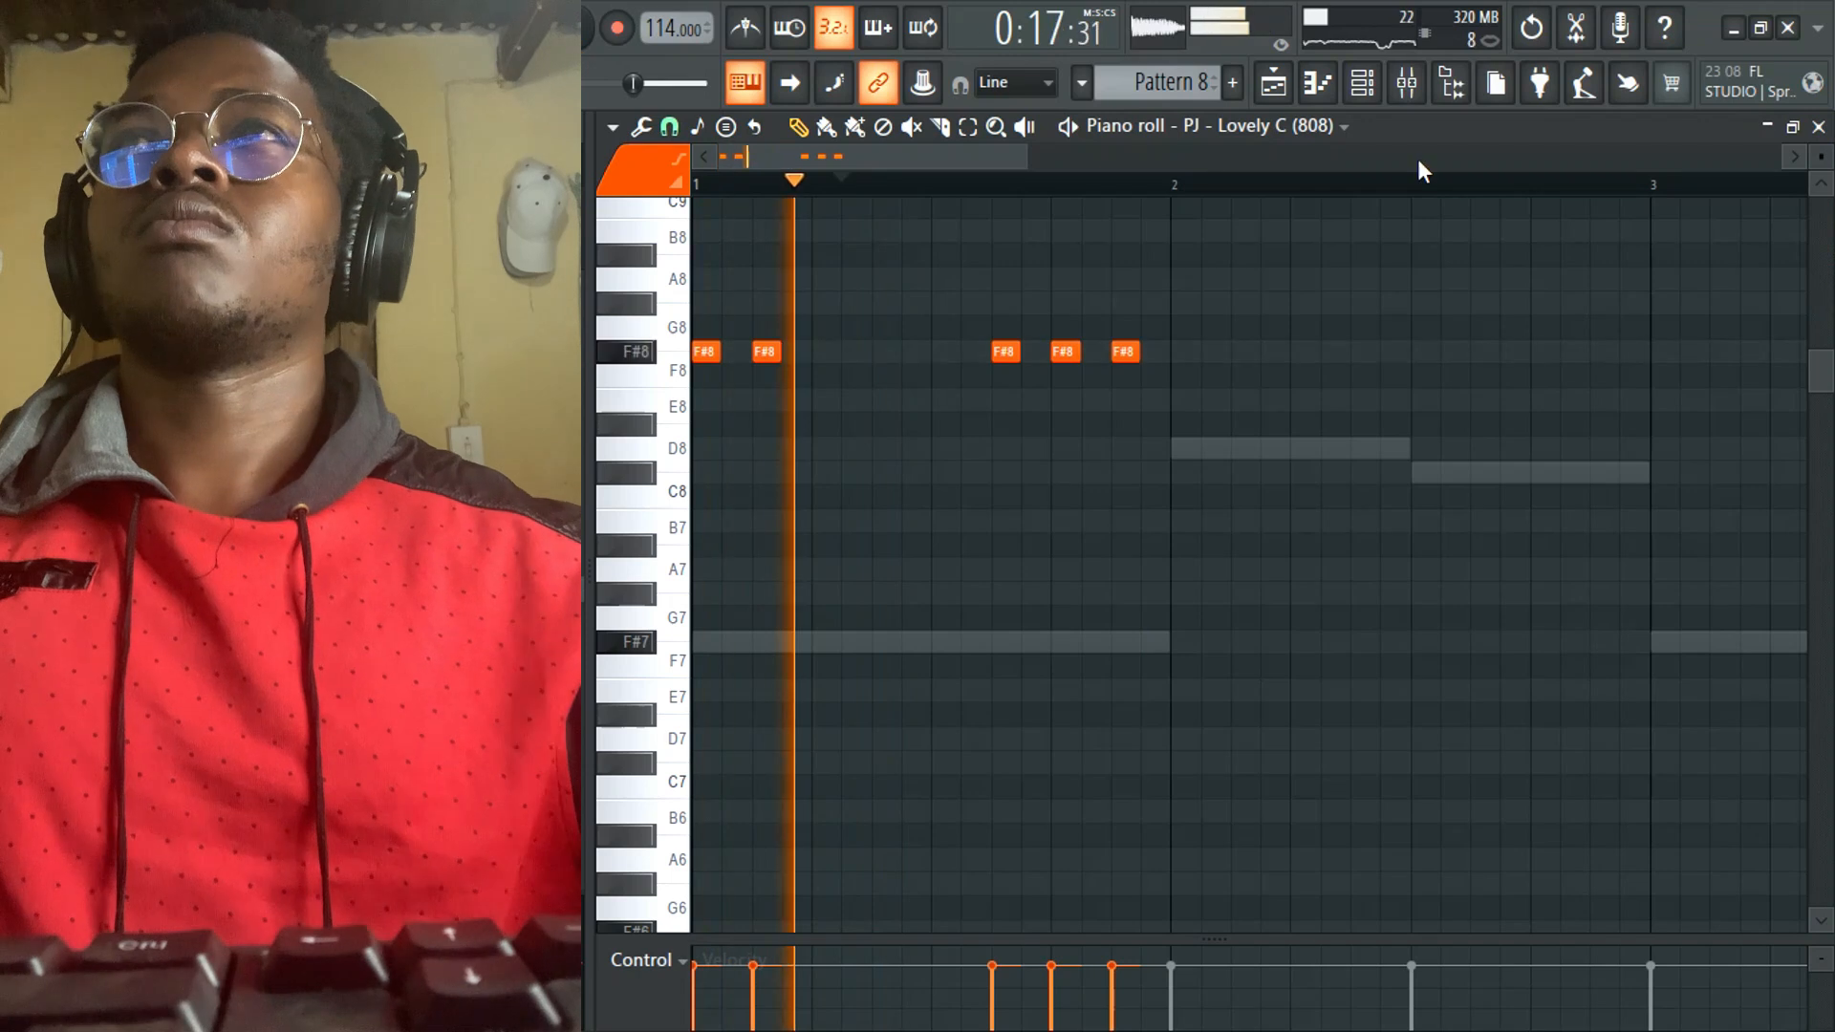
key(space)
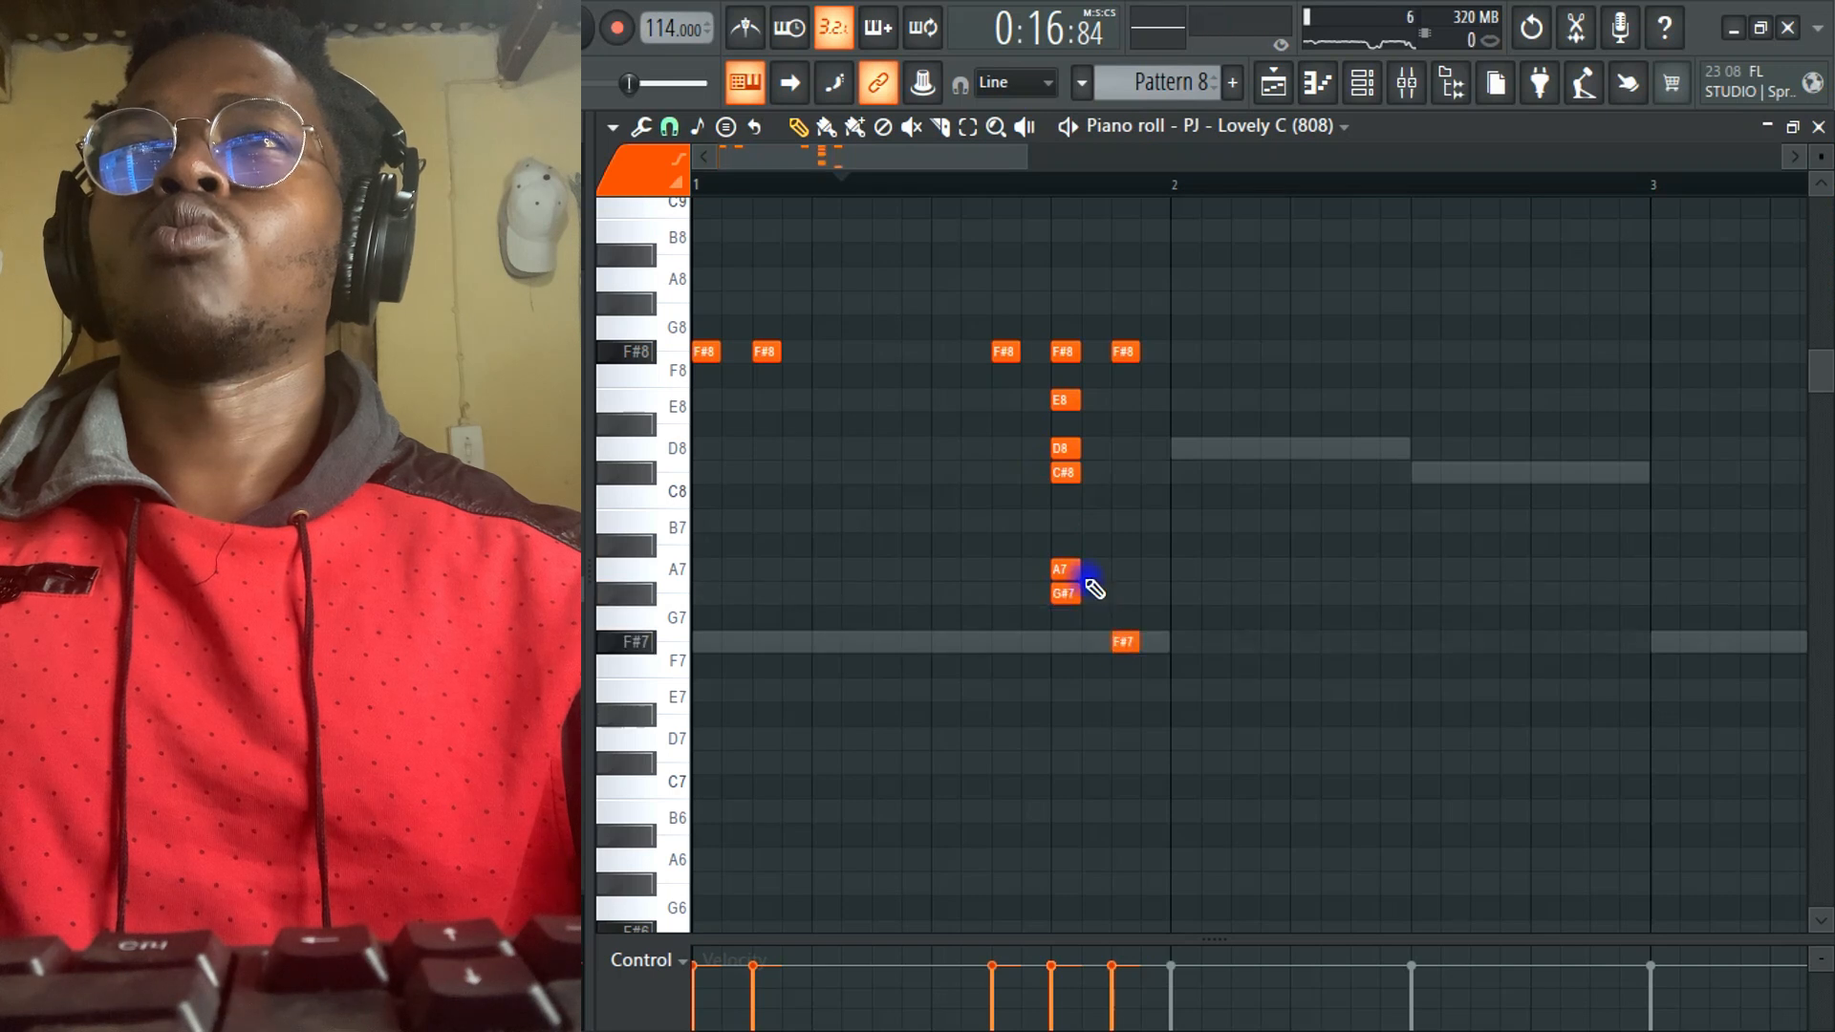
- Delete the stacked notes above G#7 on beat 4 of bar 1 and lower the 808 part three octaves
right_click(1066, 473)
right_click(1065, 448)
right_click(1065, 401)
right_click(1066, 351)
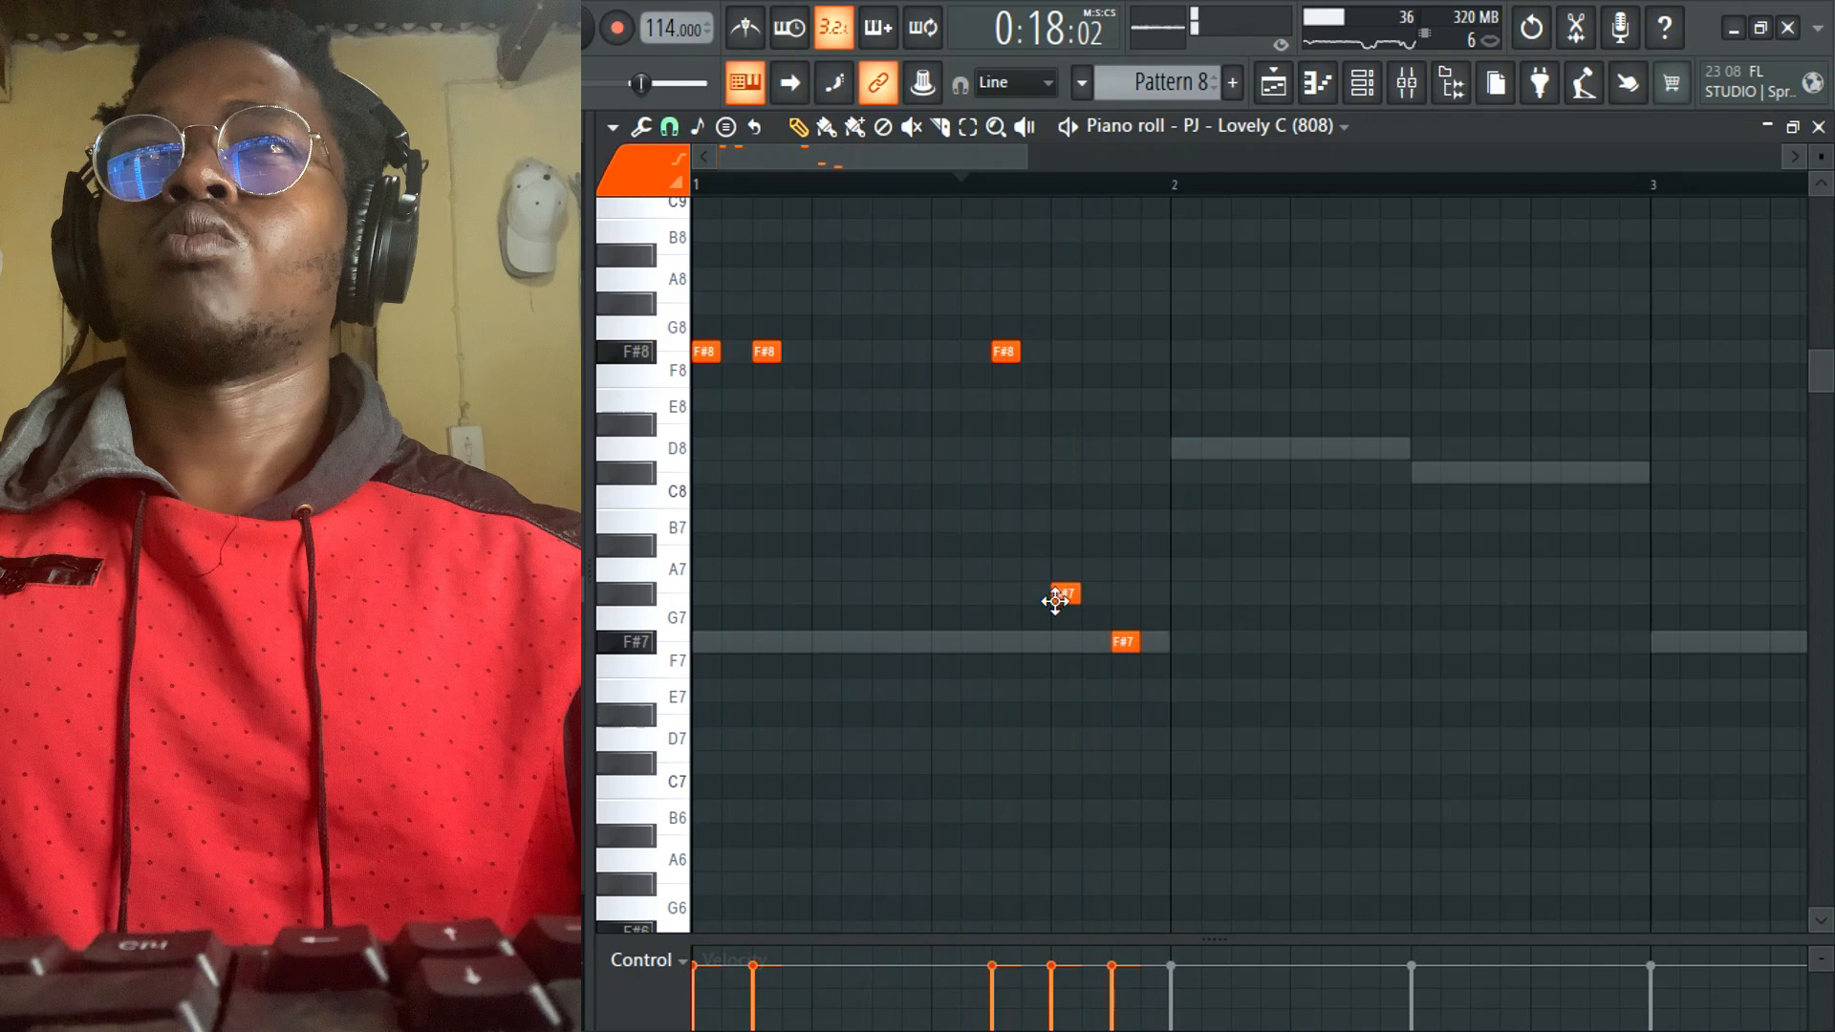
key(ctrl+Down)
key(ctrl+Down)
key(ctrl+Down)
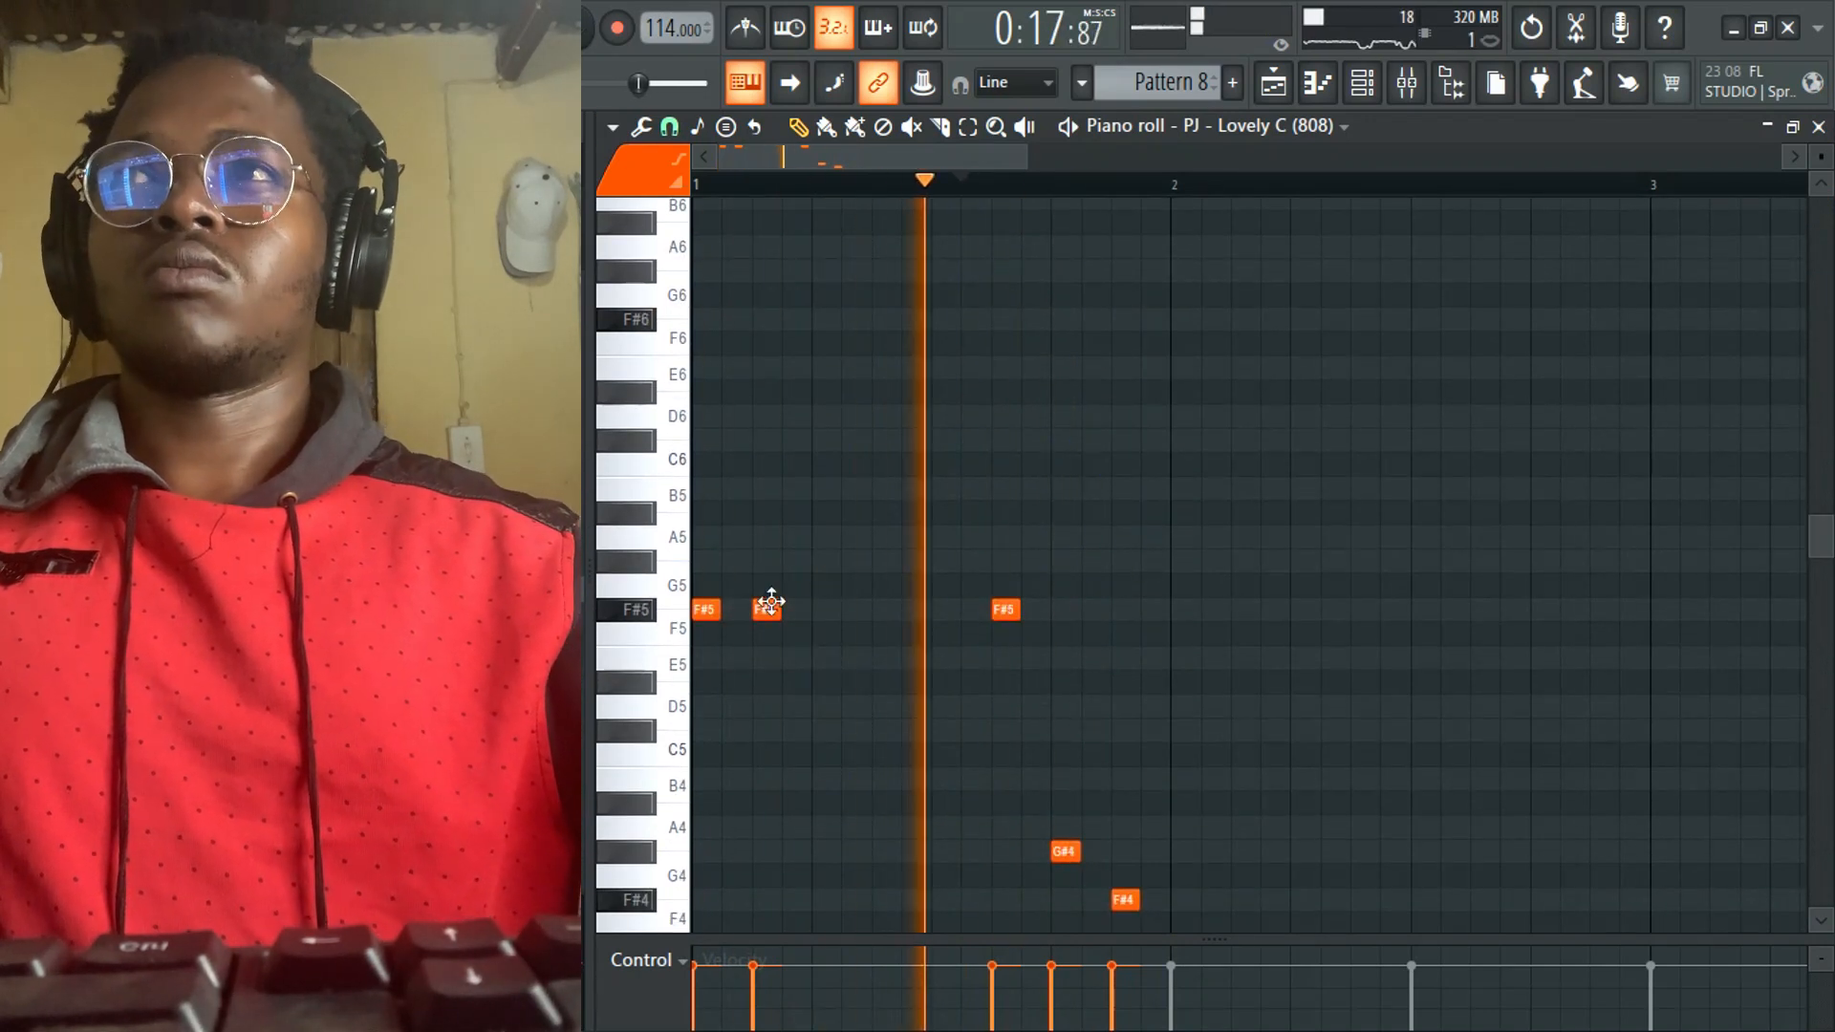
- Lengthen the second F#5 note of the 808 part to beat 3 and the third F#5 note to beat 4
drag(940, 612, 942, 607)
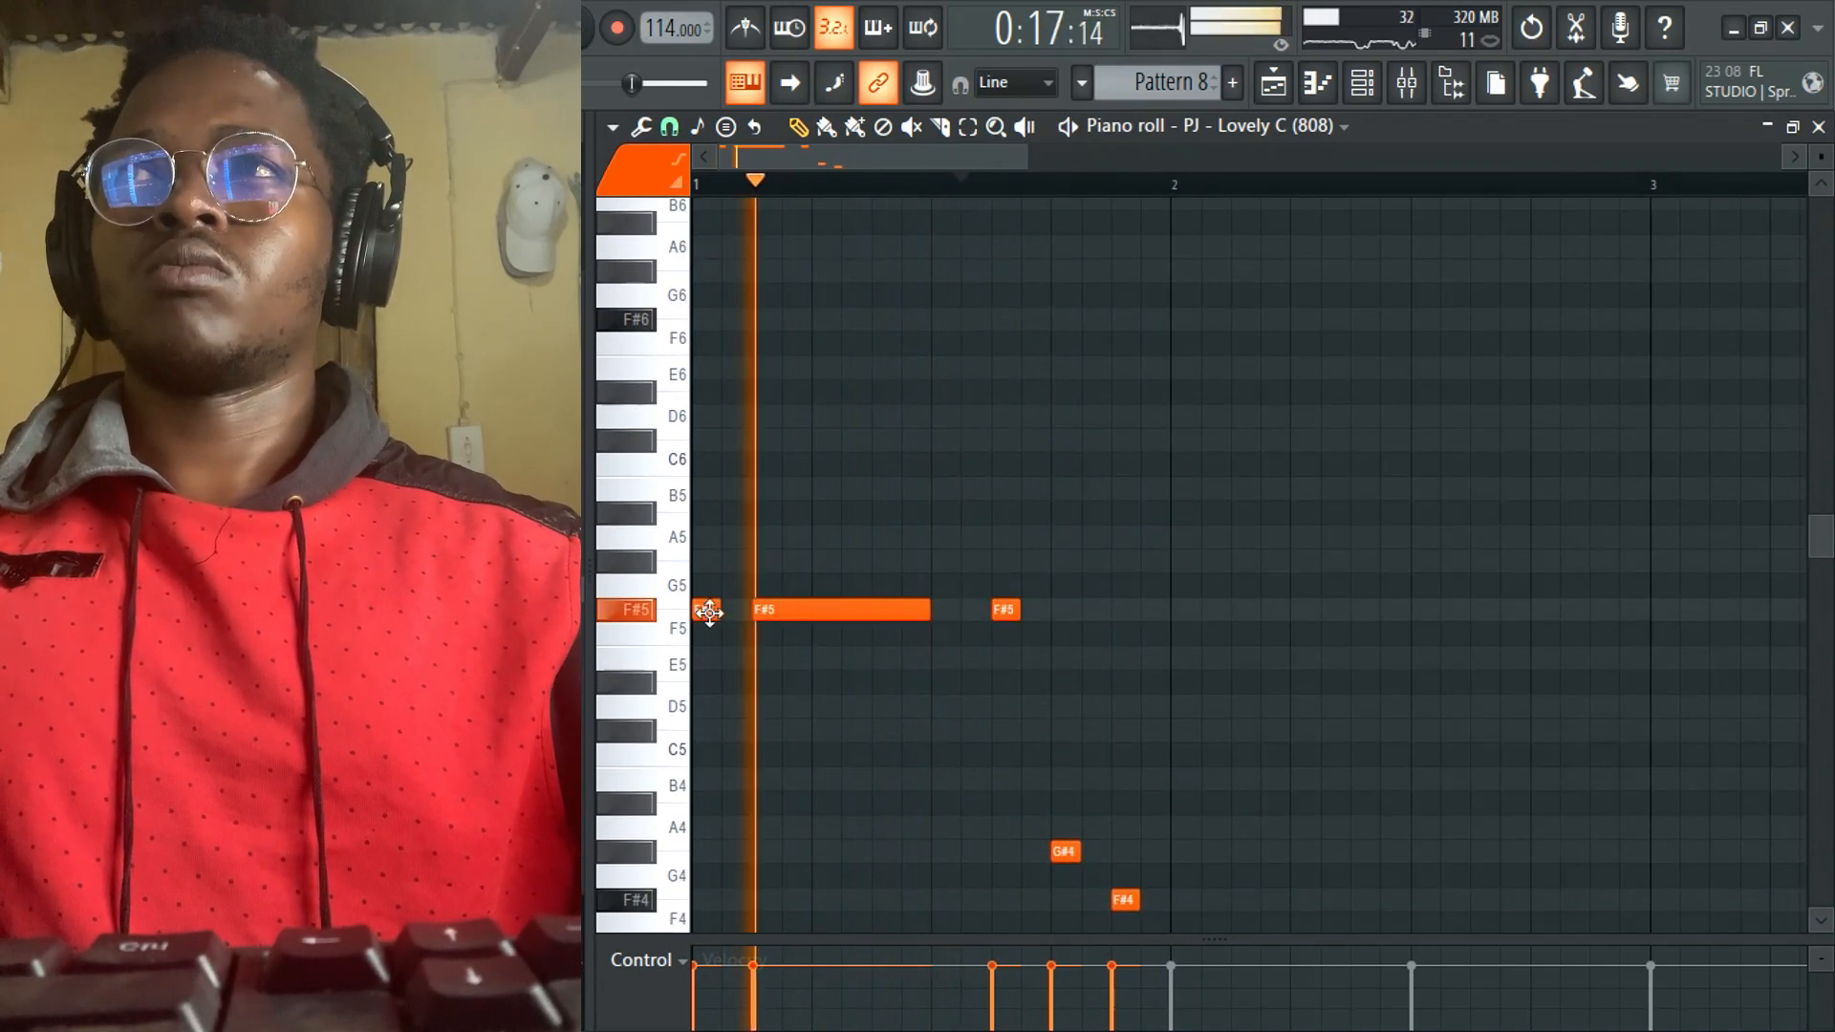
drag(1019, 609, 1050, 610)
scroll(1099, 787, down, 1)
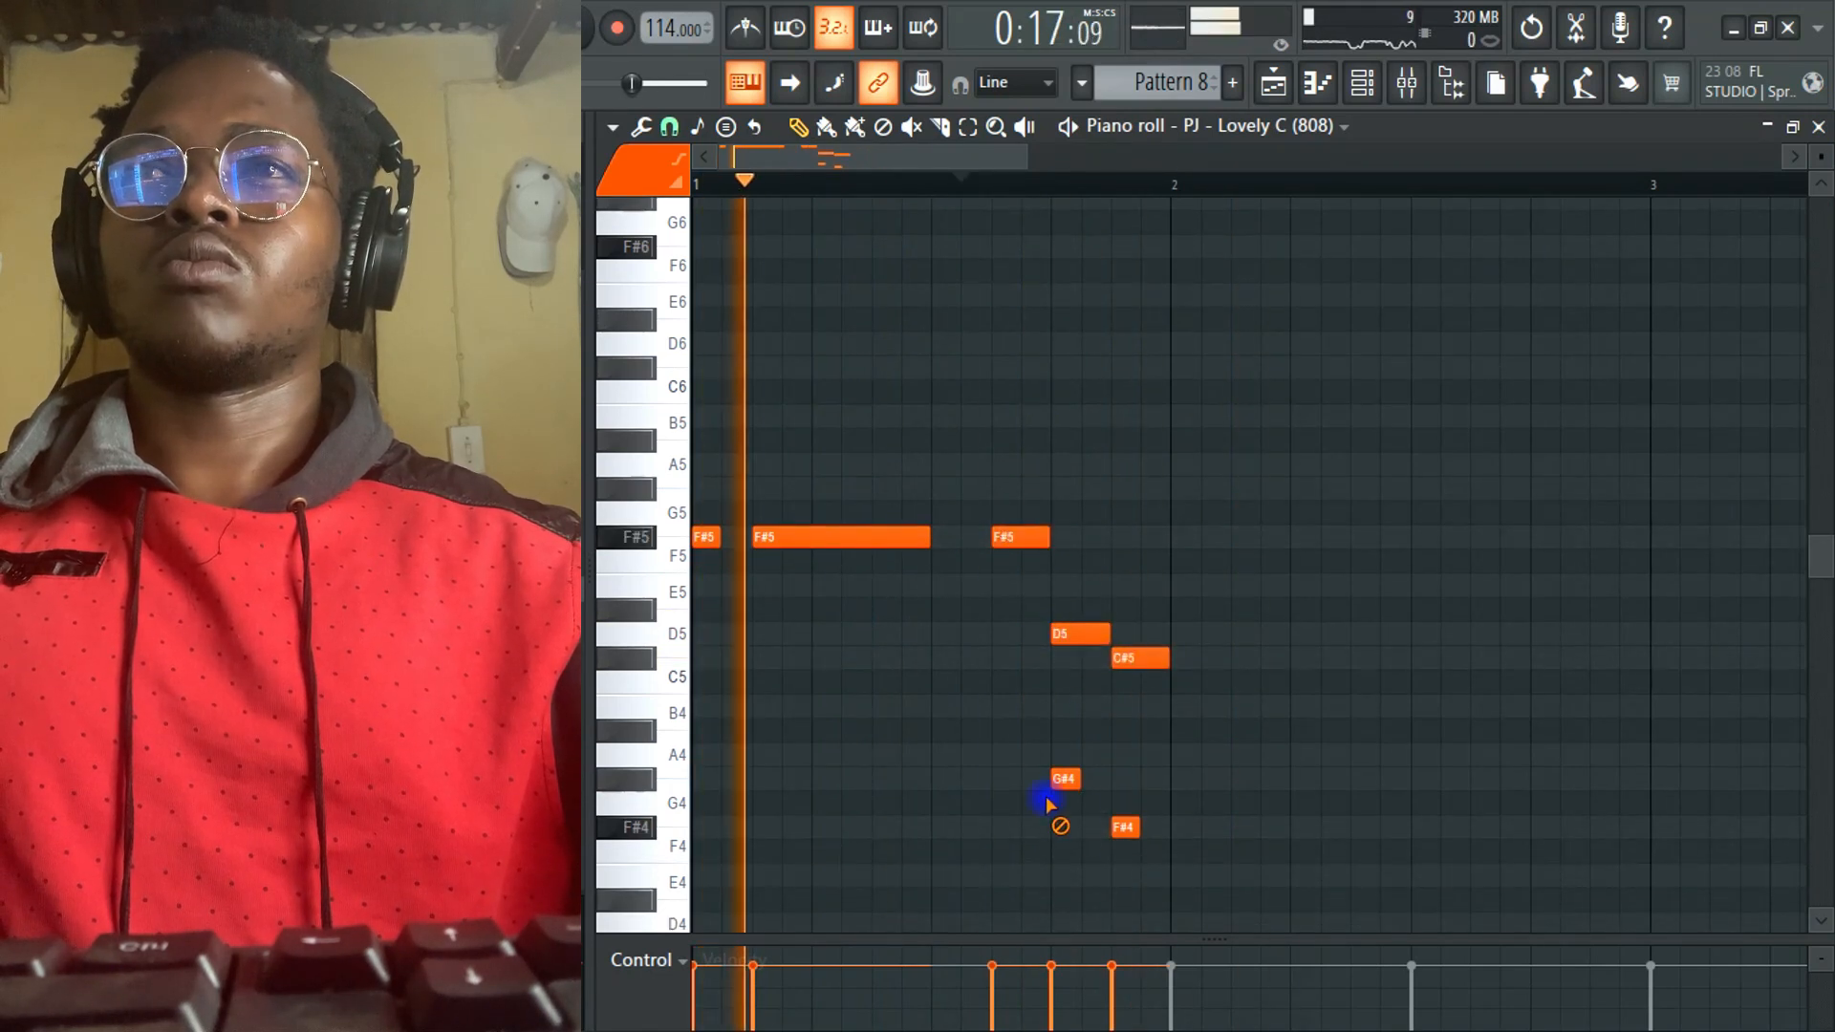
- Replace the G#4 and F#4 notes with half-beat D5 and C#5 notes and raise the 808 part two octaves
right_click(1064, 778)
right_click(1125, 827)
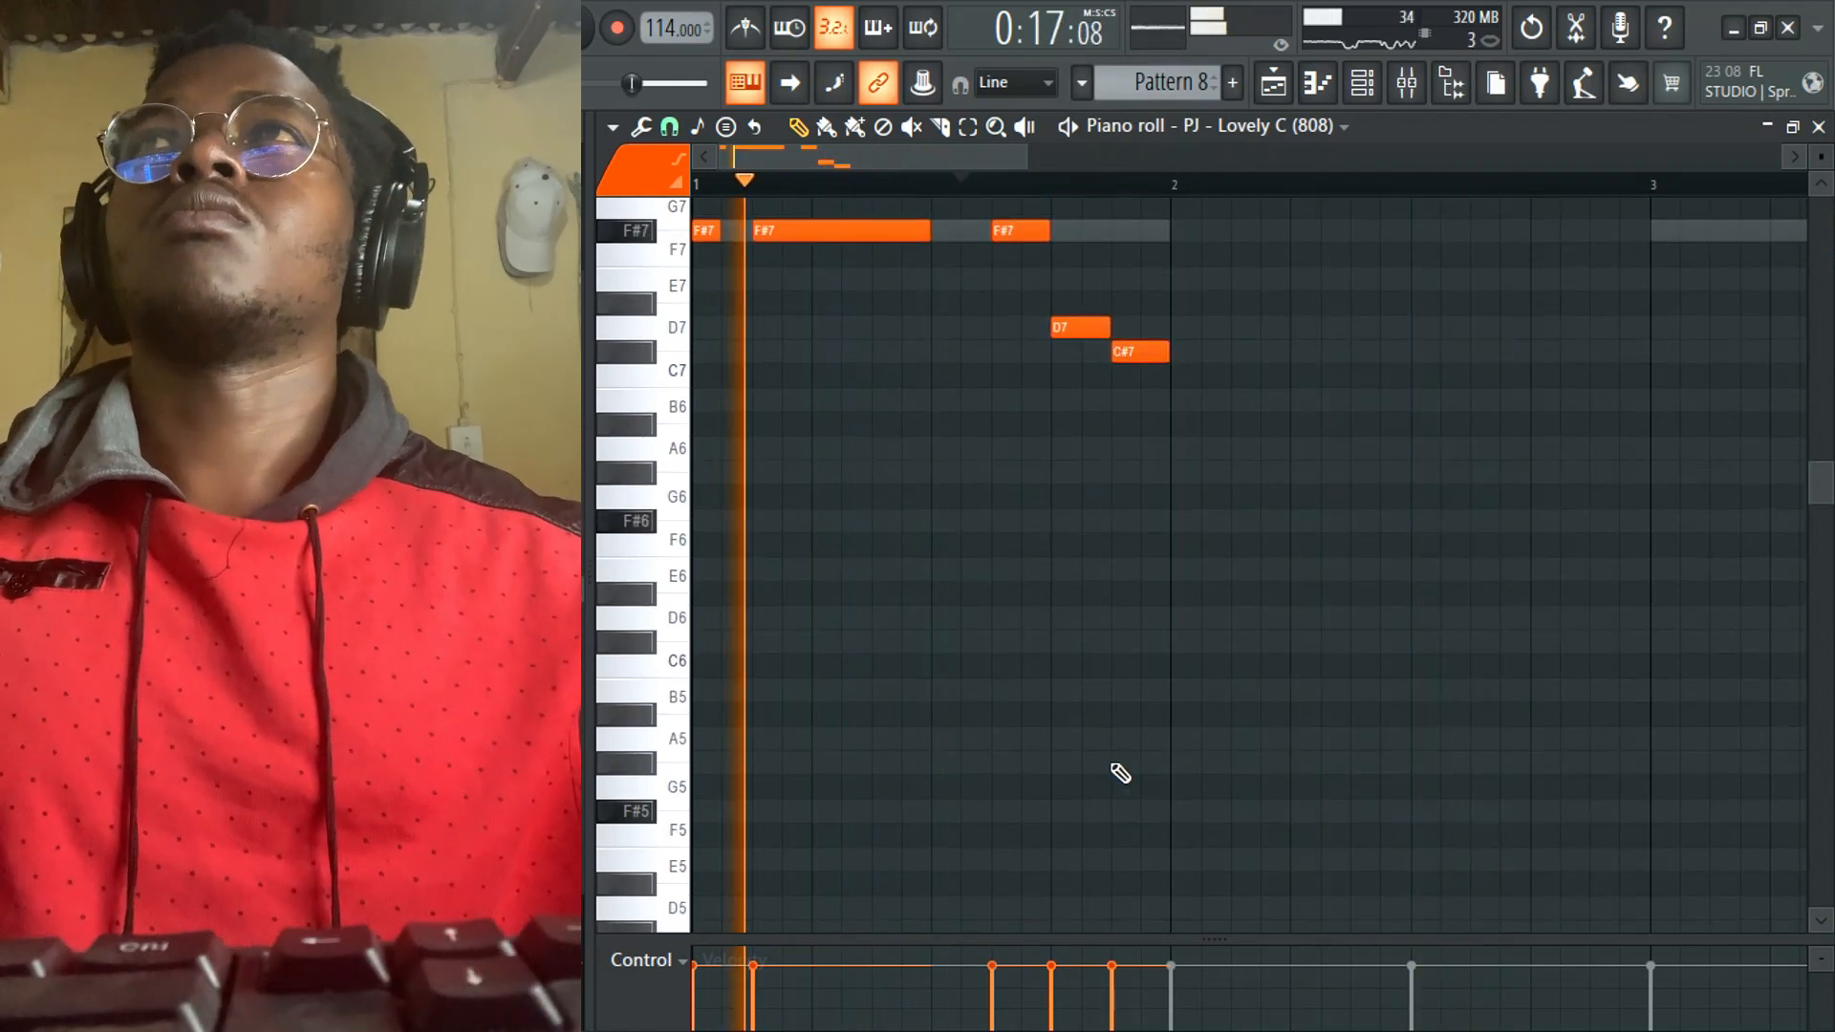
scroll(956, 592, up, 3)
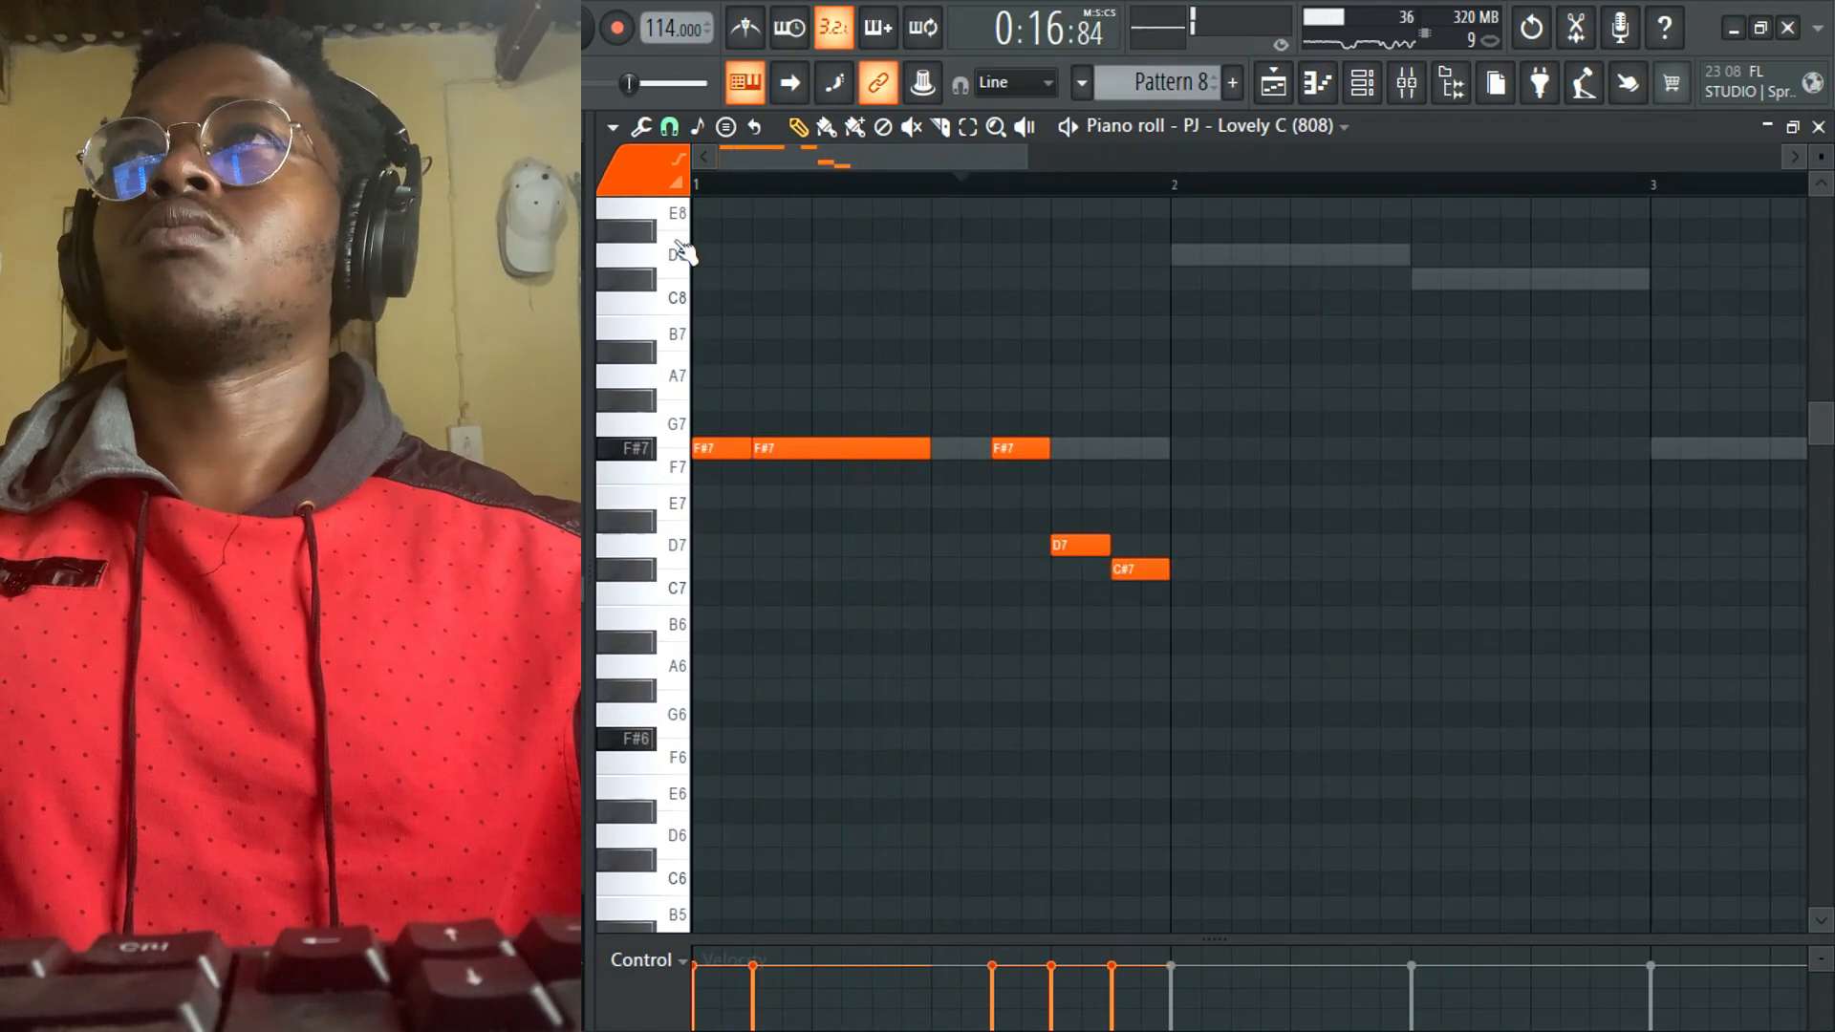
- Add a short F#8 slide note just after the start of bar 1, with the piano roll snap set to 1/3 step
drag(710, 328, 684, 257)
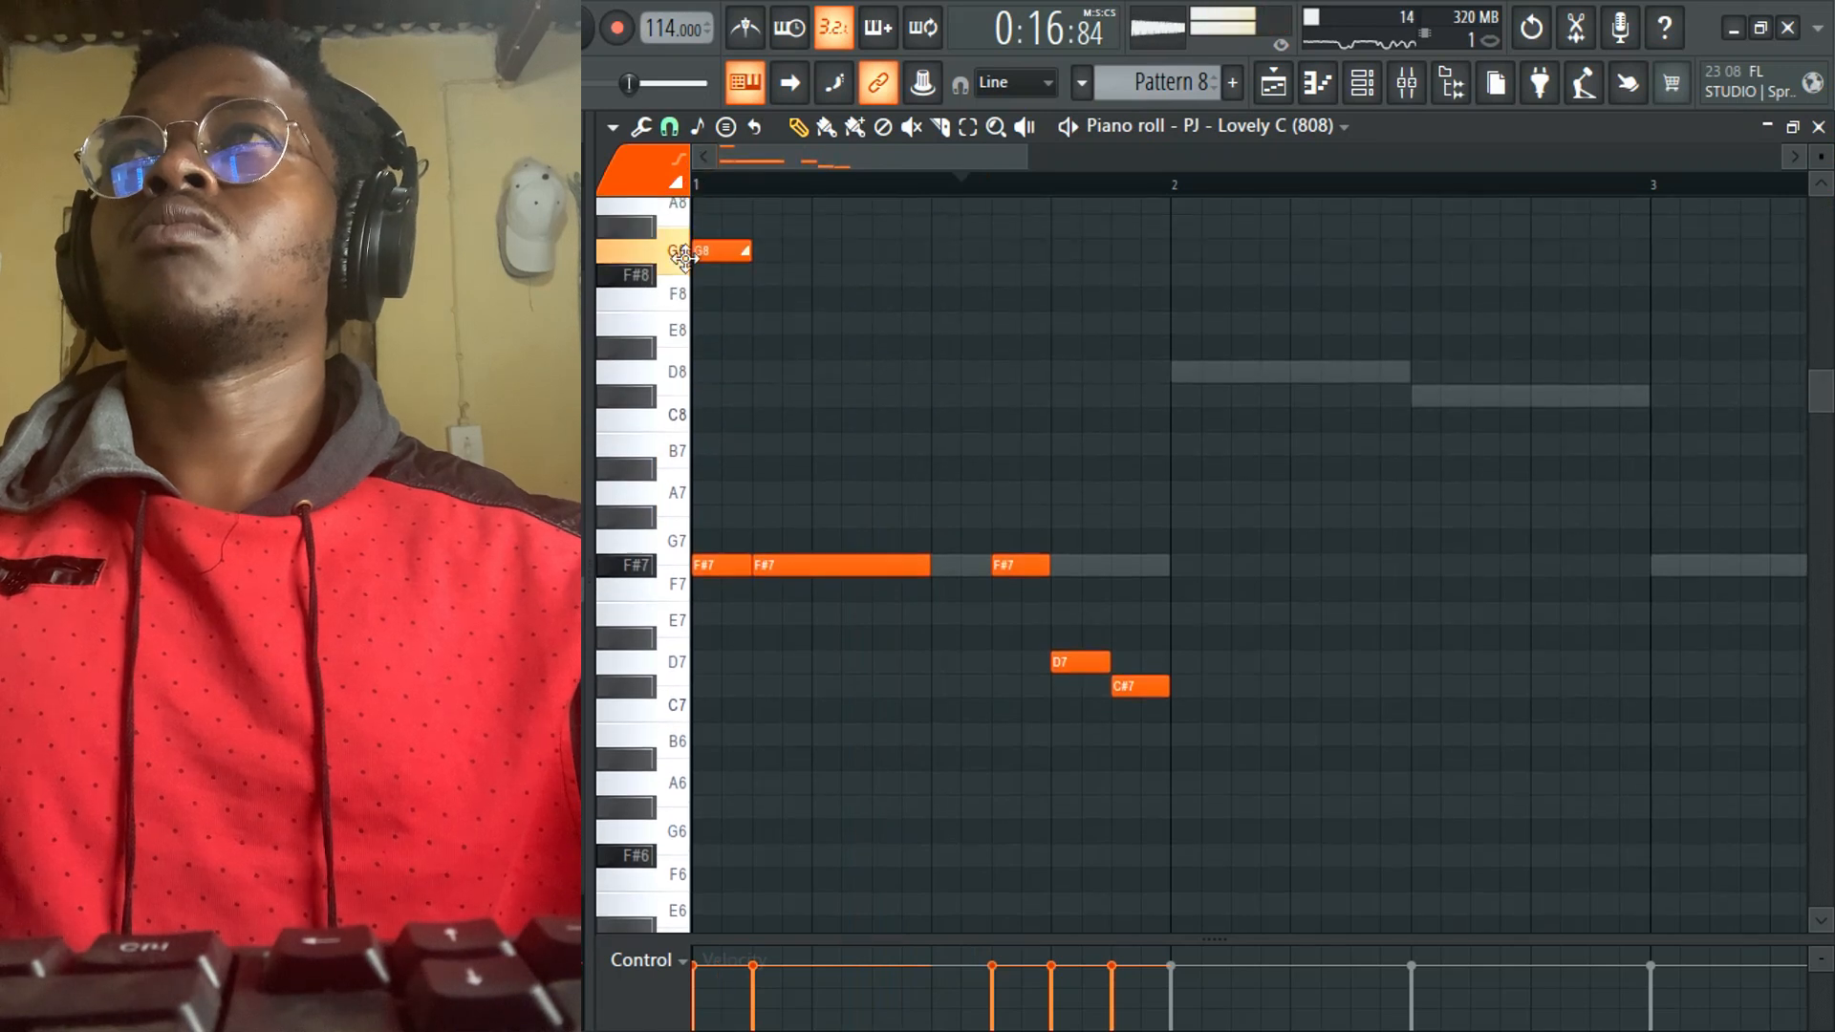
click(667, 130)
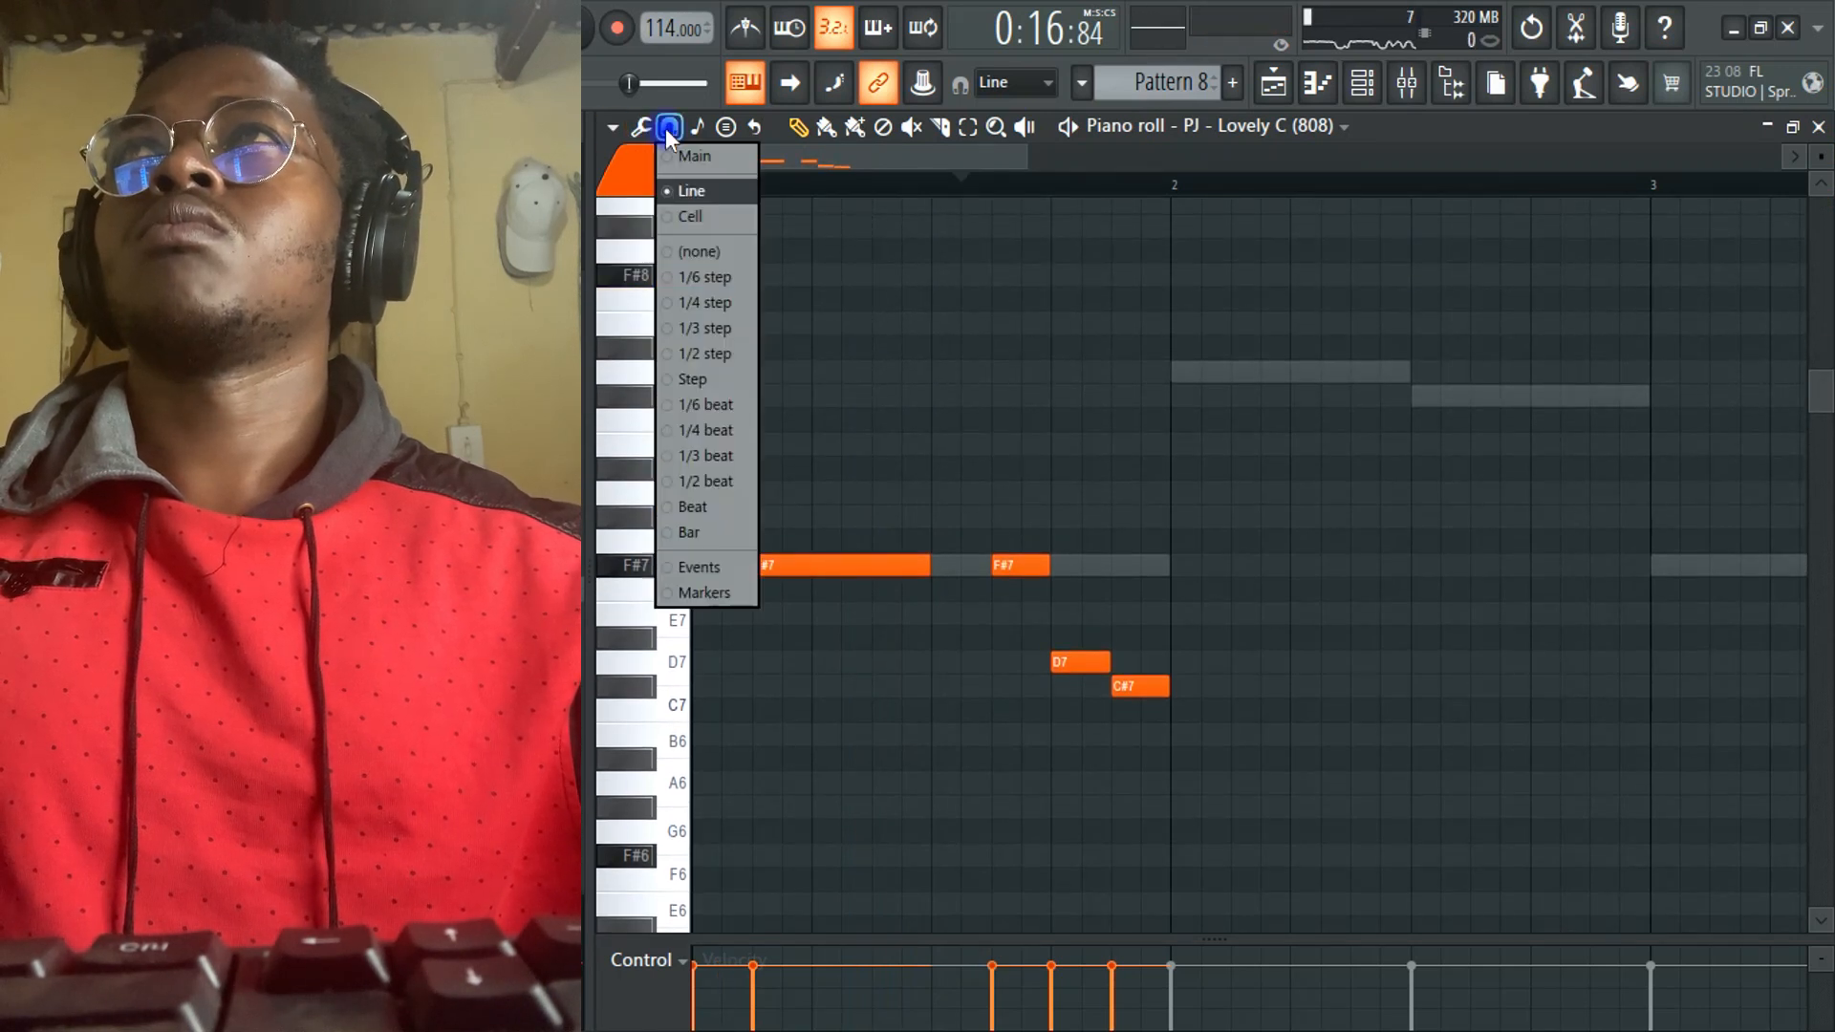
click(701, 330)
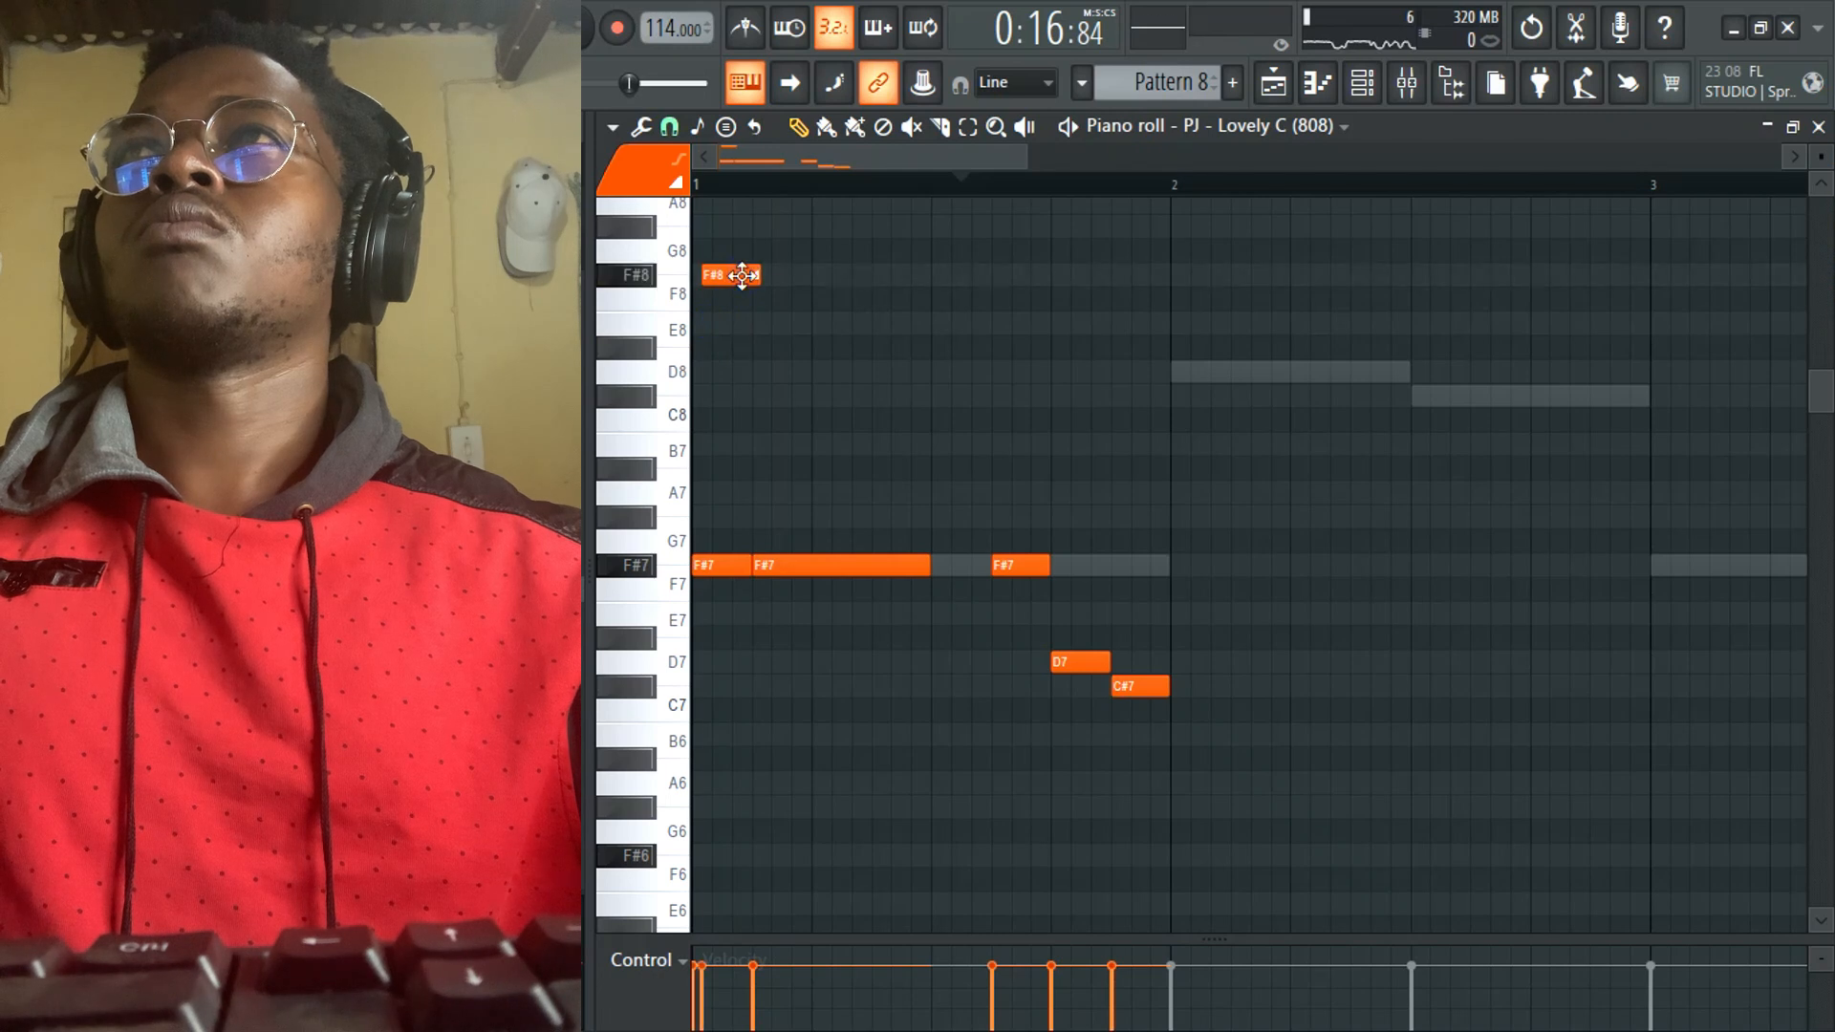
drag(755, 273, 718, 274)
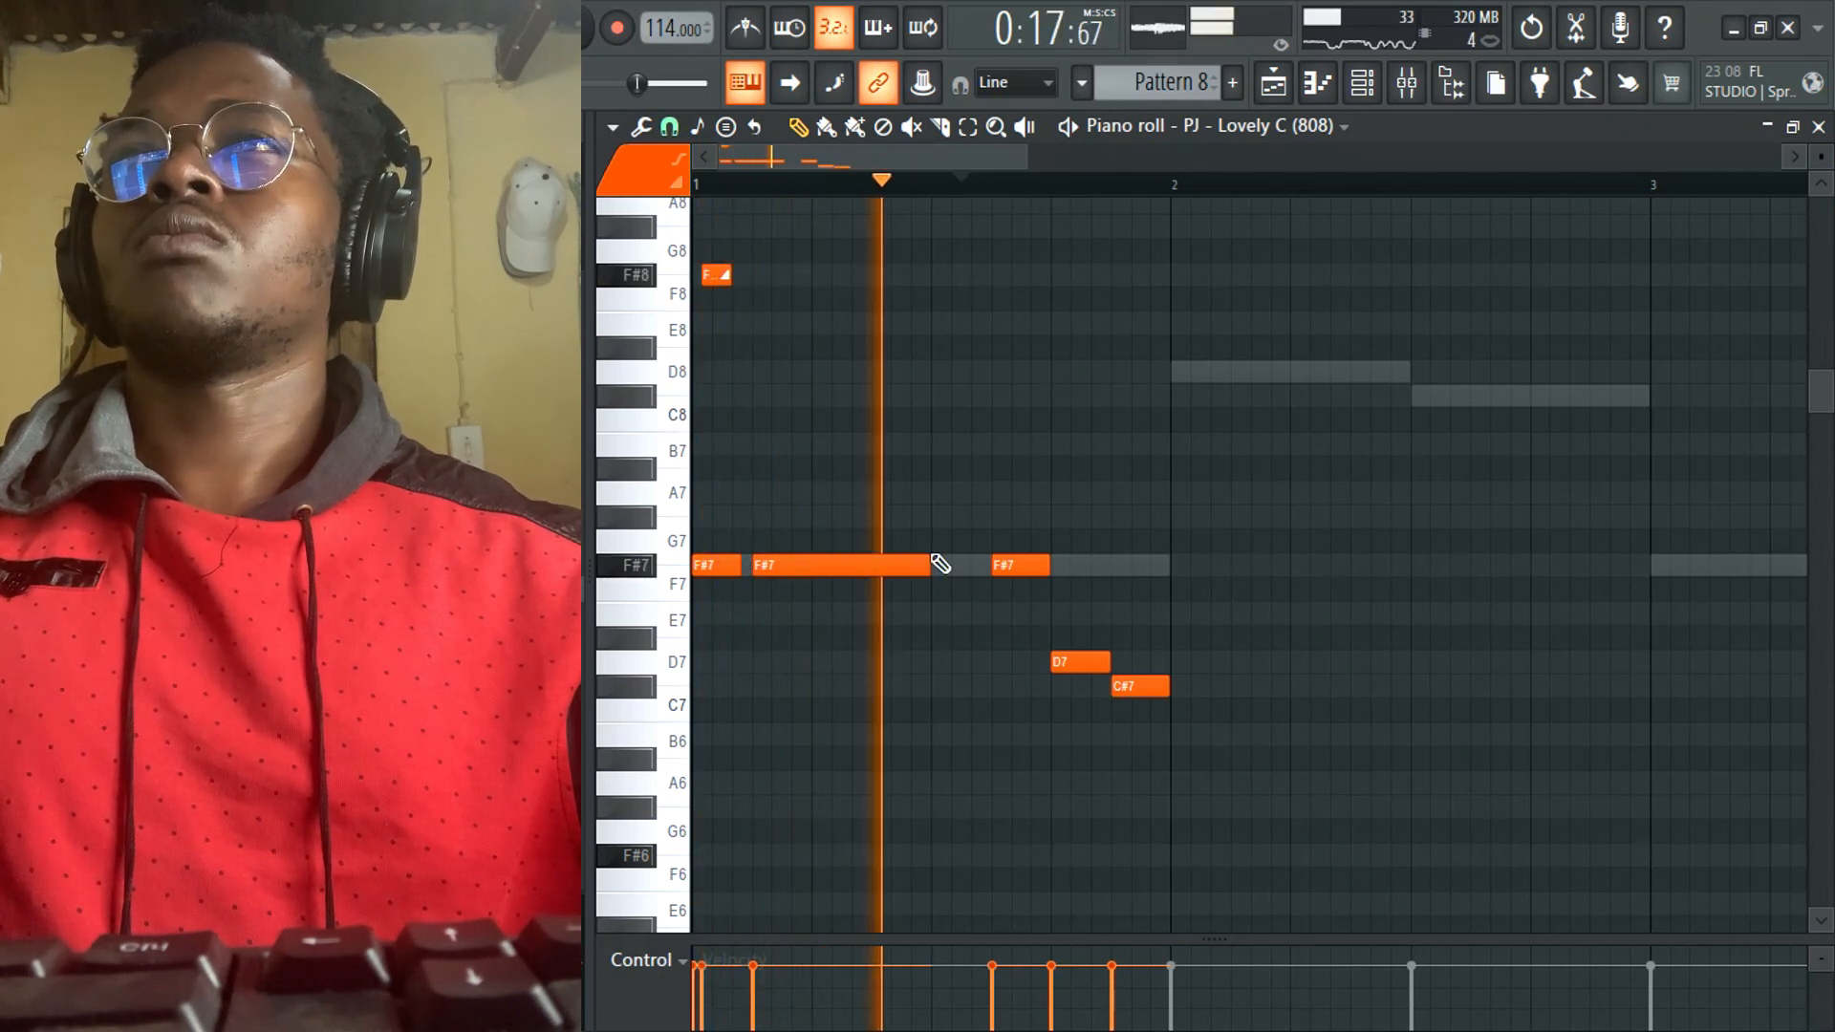
- Delete the D7 and C#7 notes and end bar 1 with half-beat F#7 notes at beats 4 and 4.5
right_click(1078, 661)
right_click(1137, 687)
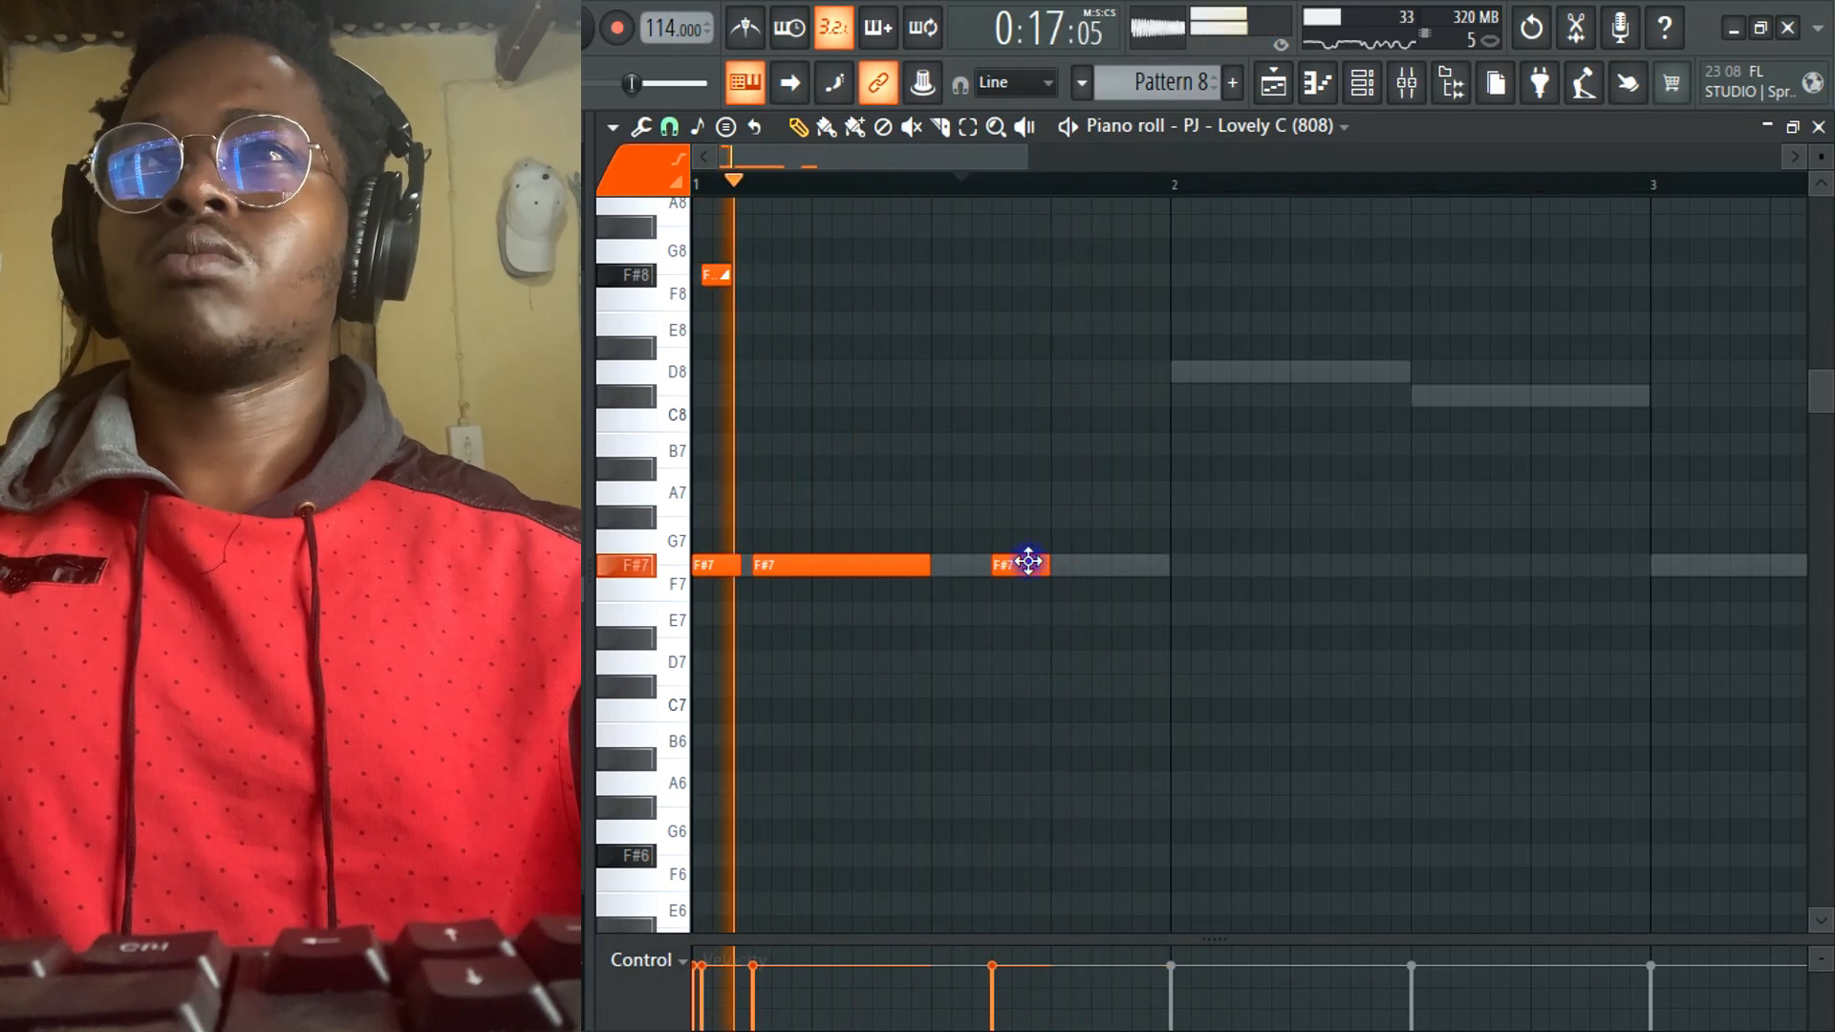
drag(1028, 562, 1105, 568)
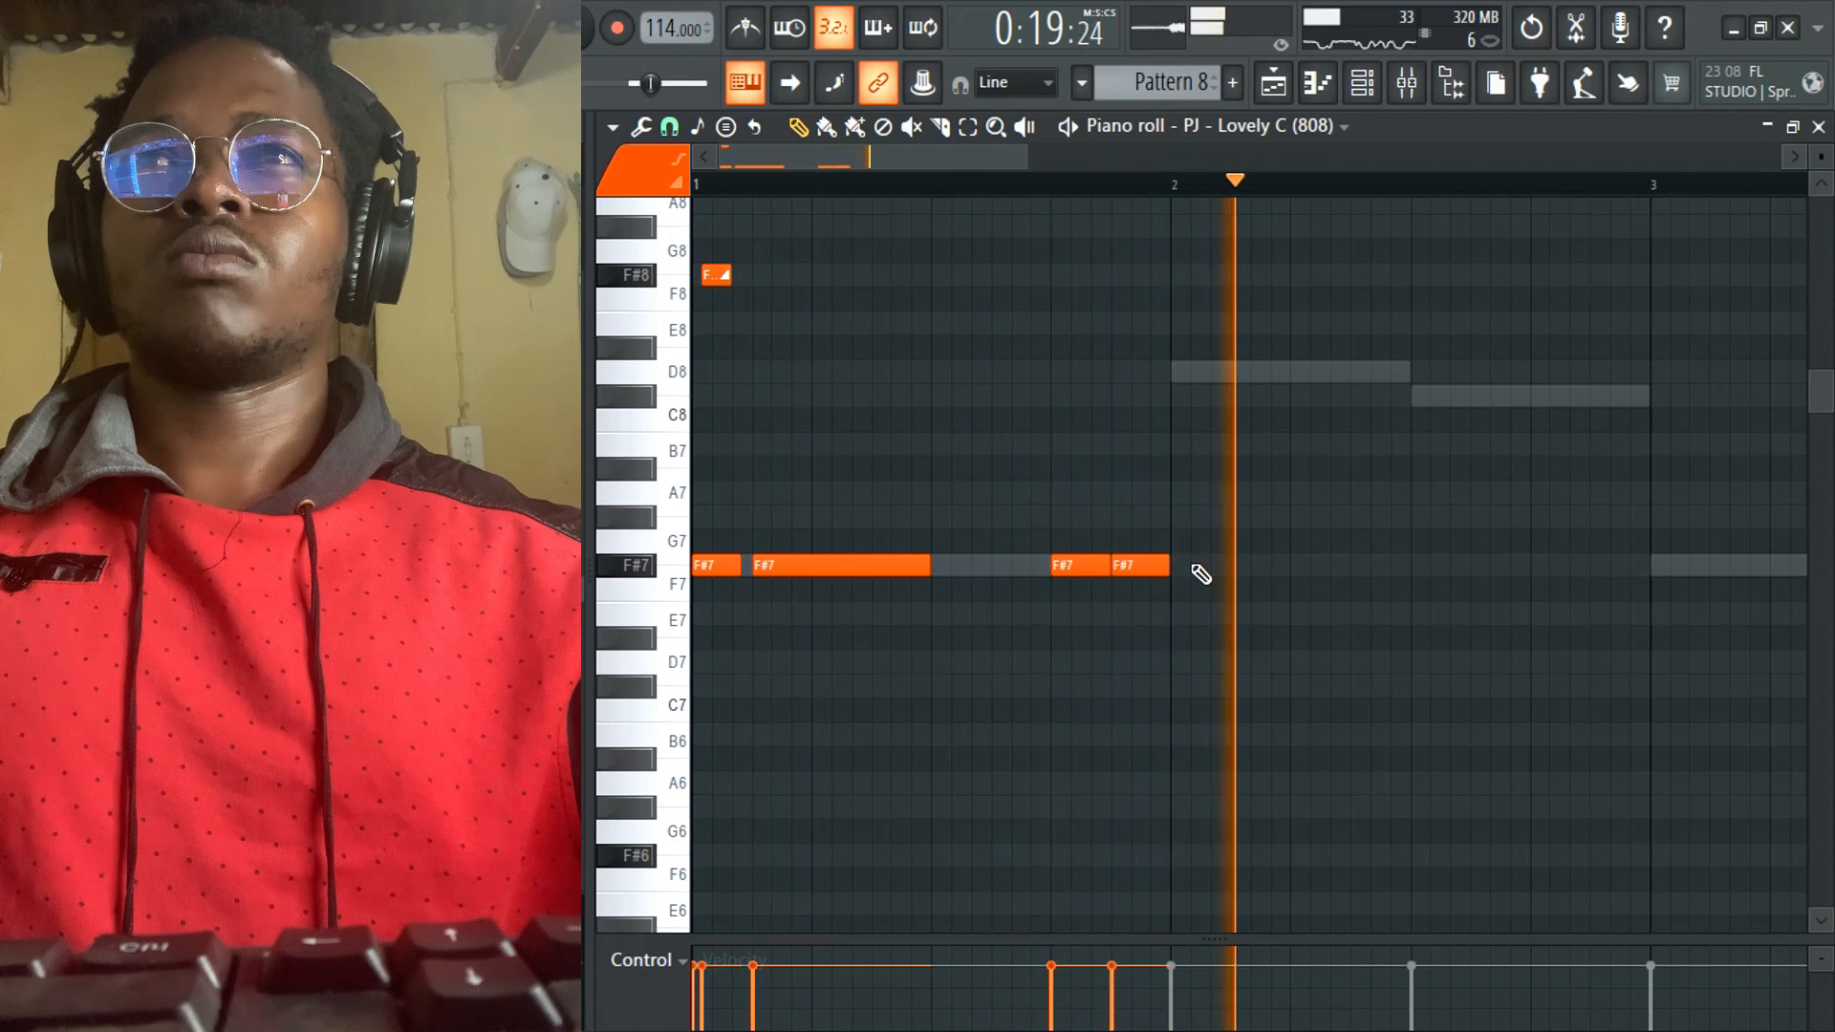
- Add half-beat C#8 notes at beats 3 and 3.5 of bar 2, followed by a C#7 note on beat 4
click(1417, 396)
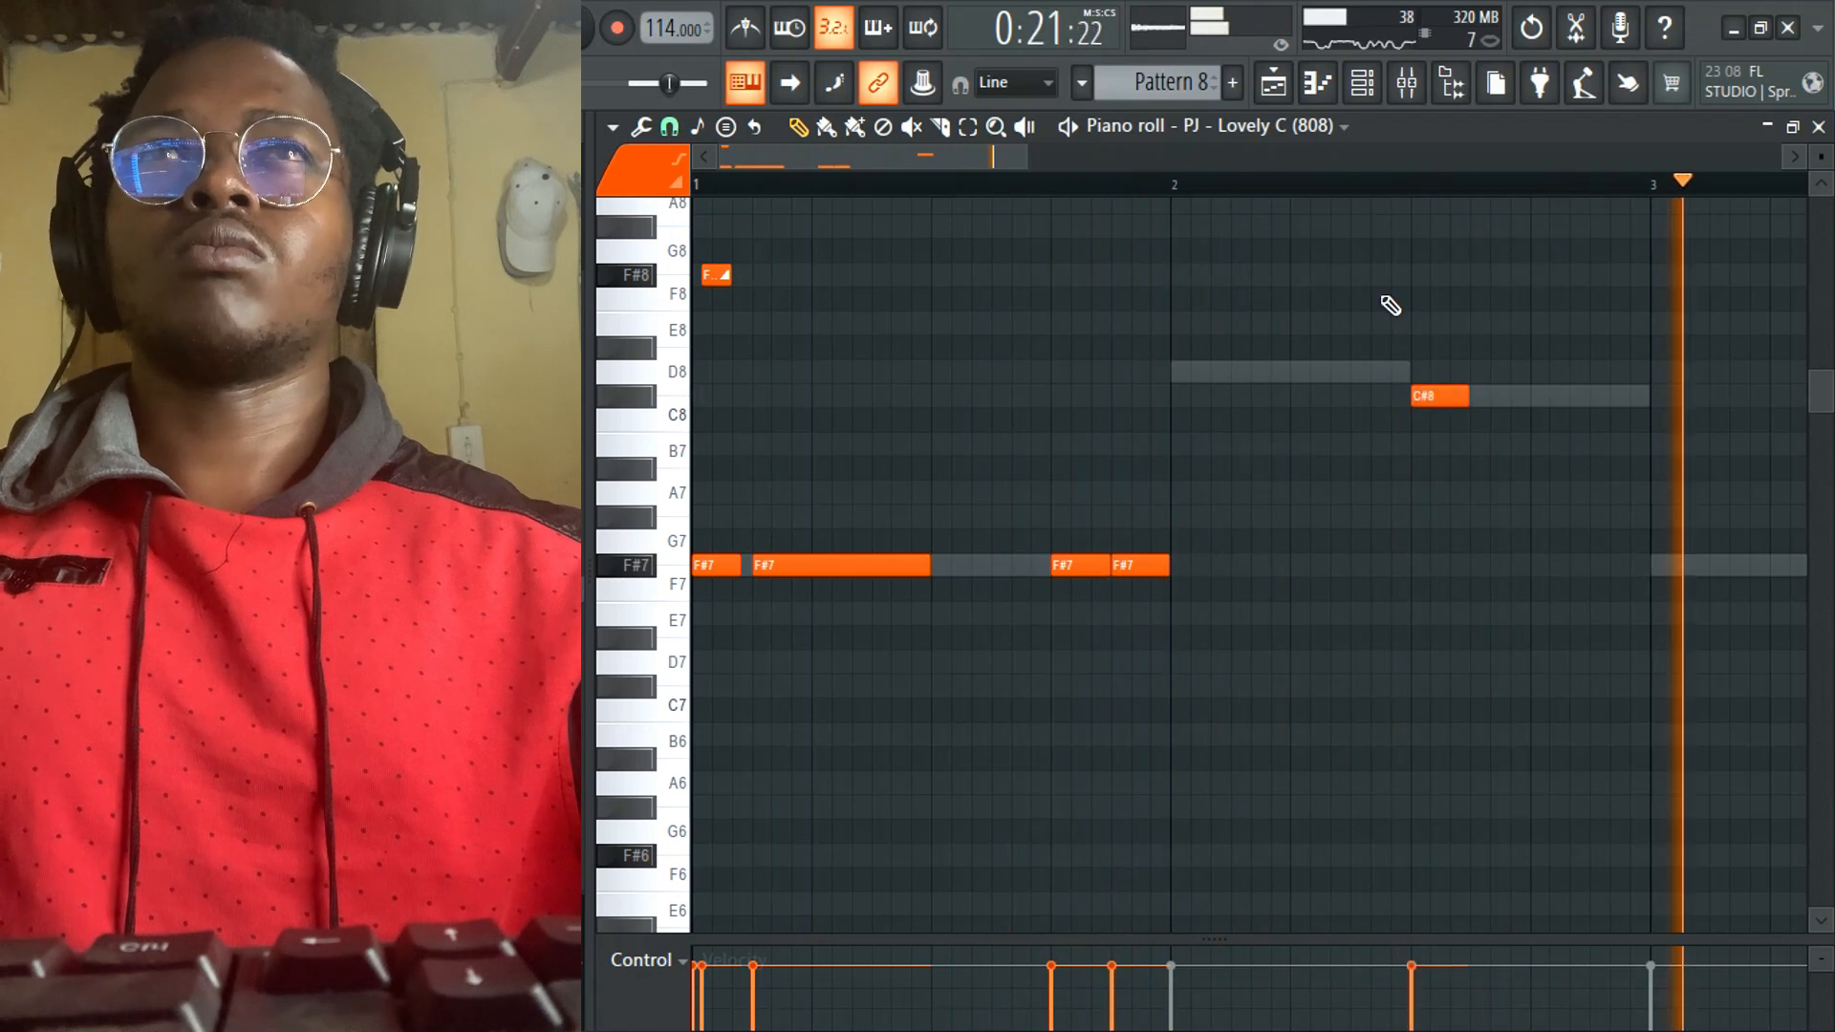
click(1482, 396)
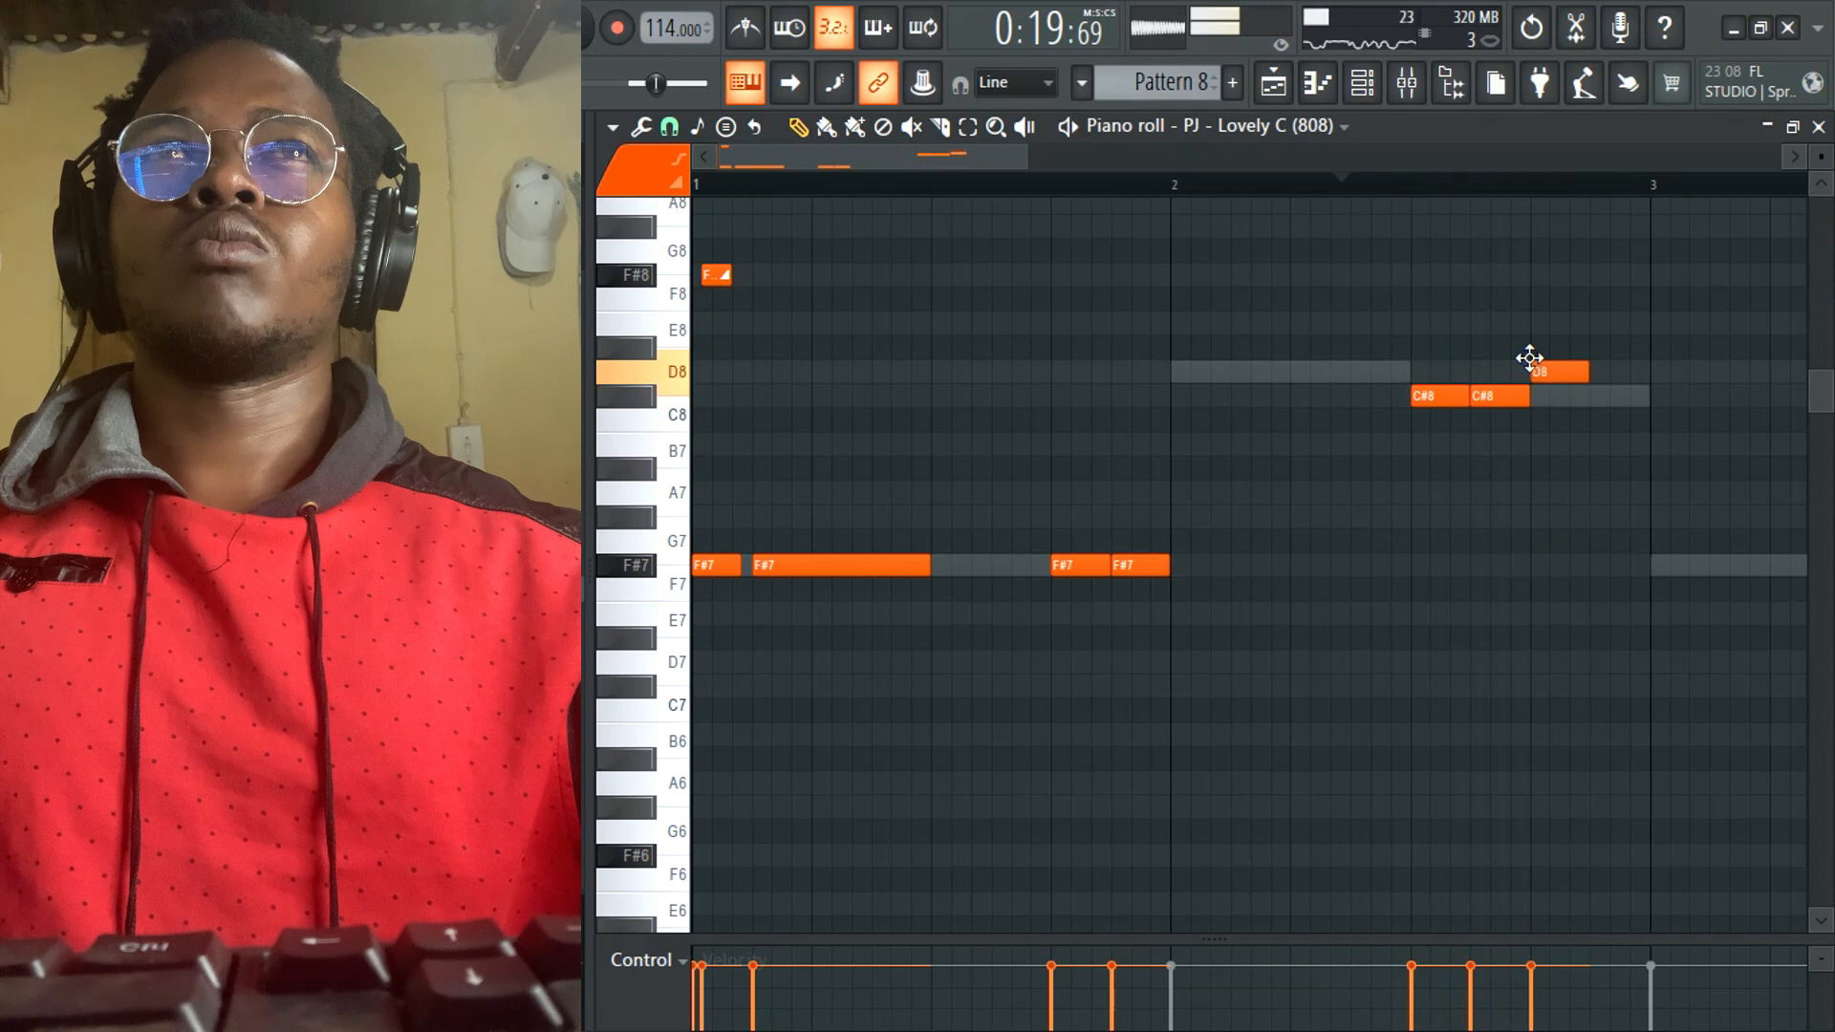
key(ctrl+Down)
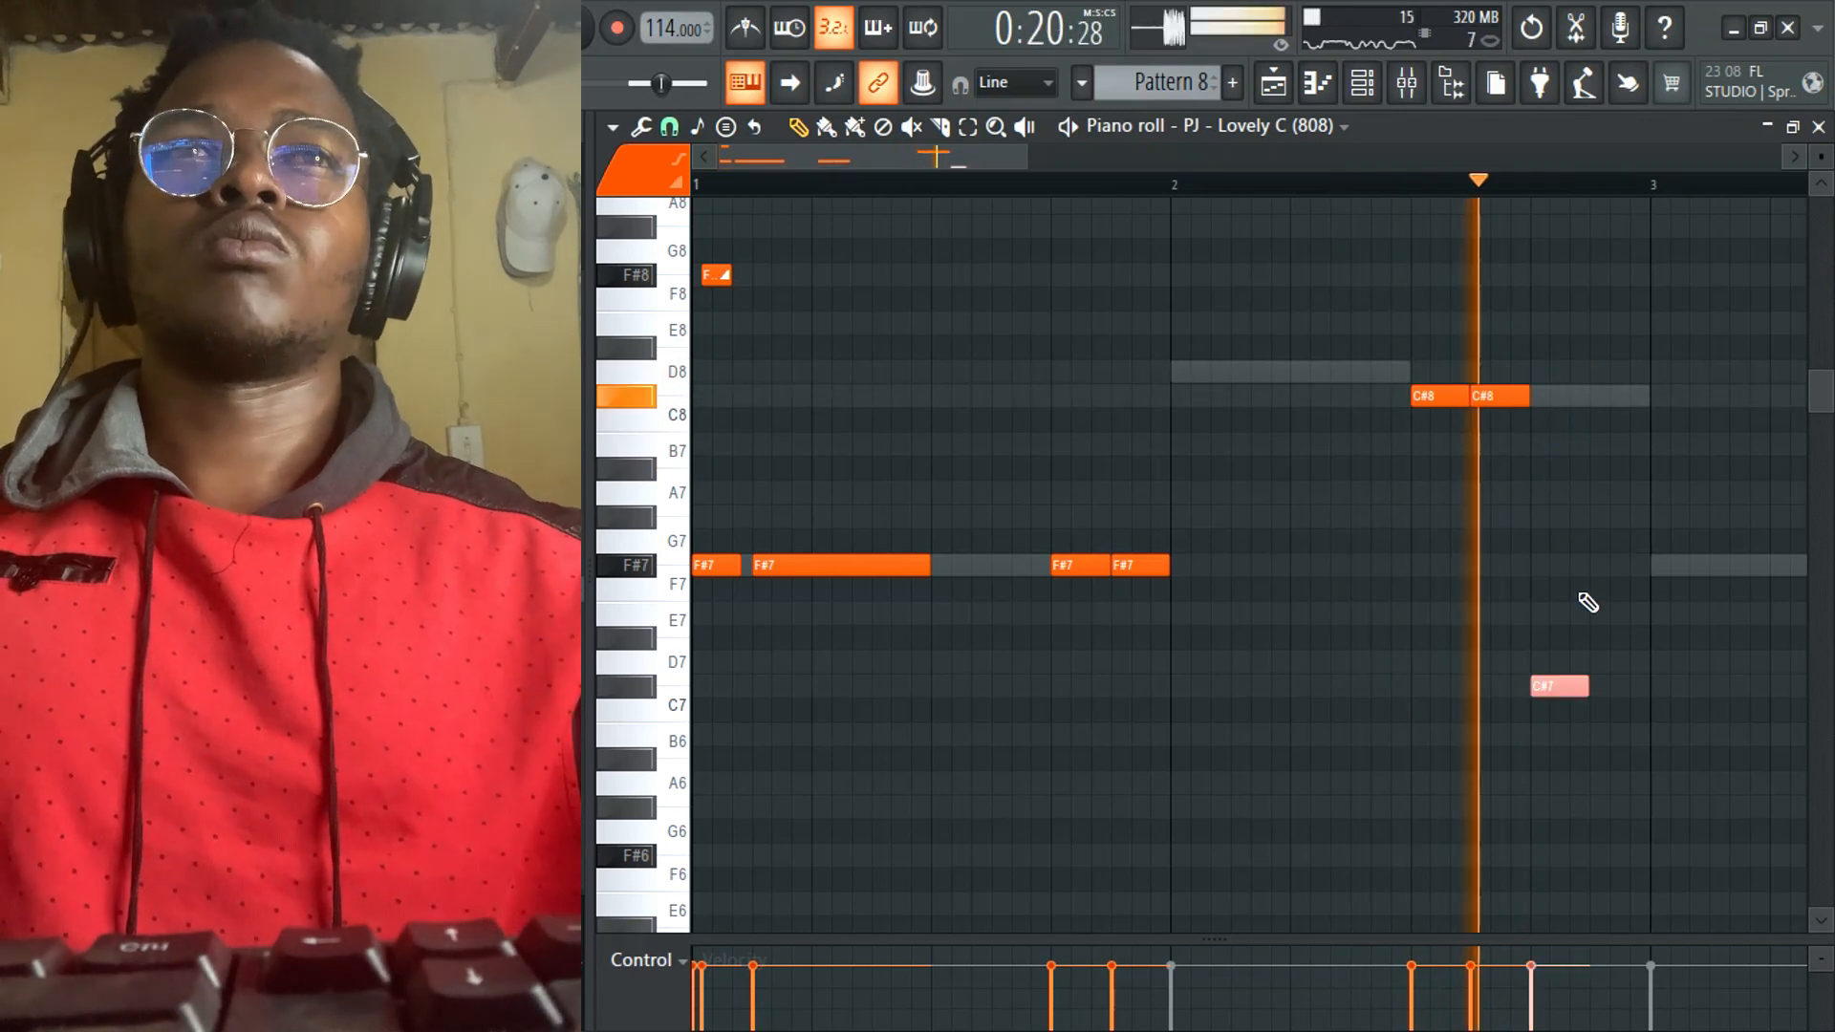
- End bar 2 with half-beat A7 and G#7 notes at beats 4 and 4.5 and lower the whole 808 line two octaves
click(1590, 686)
drag(1555, 686, 1556, 495)
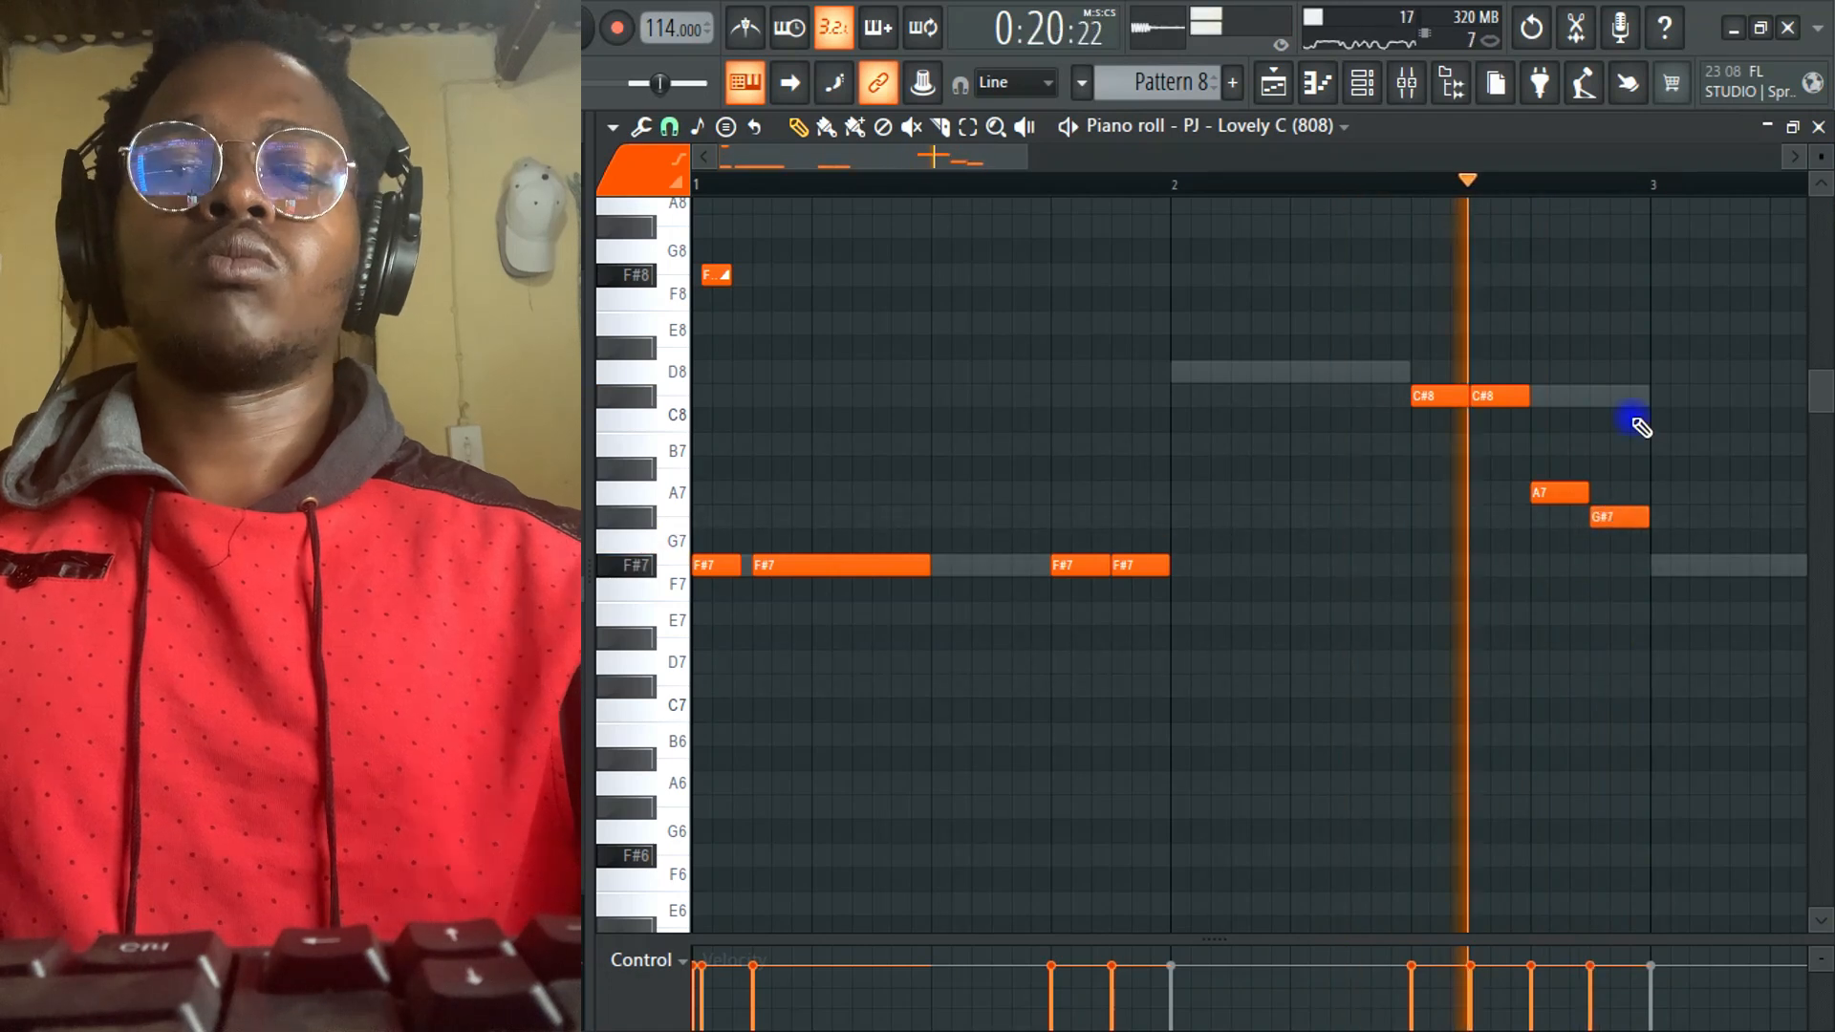
key(ctrl+Down)
key(ctrl+Down)
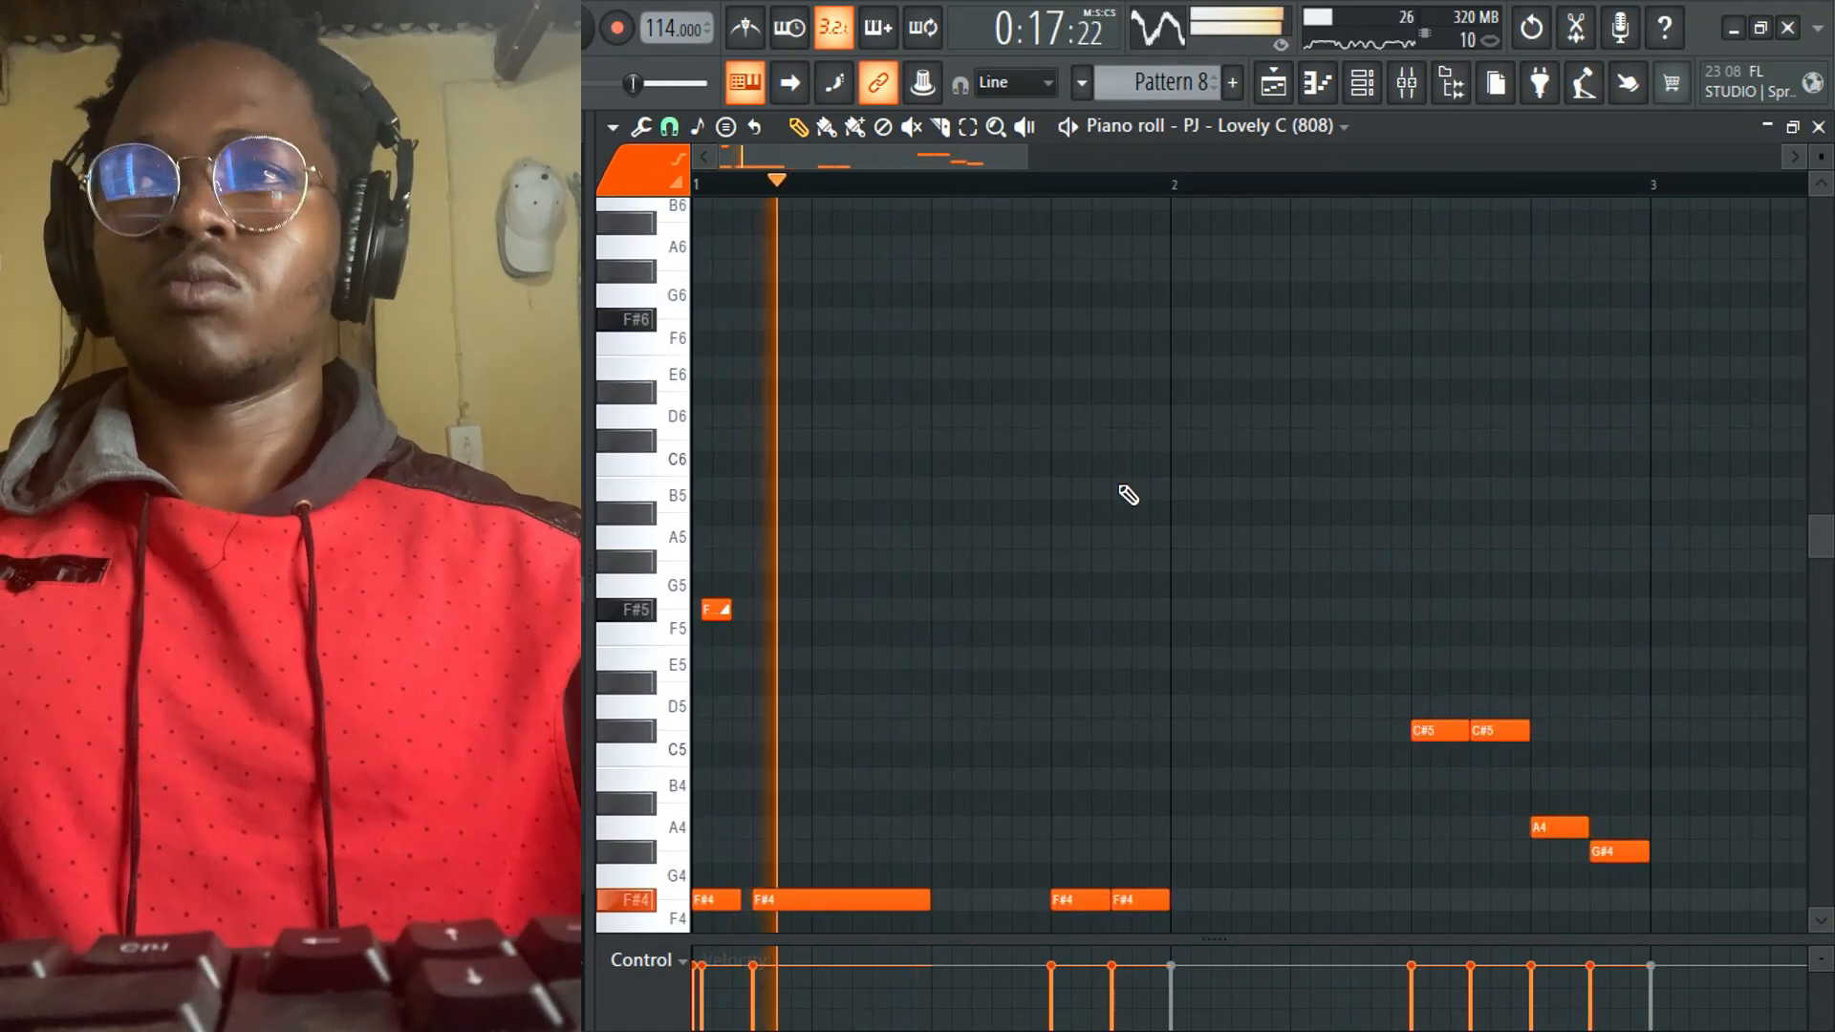
key(ctrl+Down)
key(ctrl+Up)
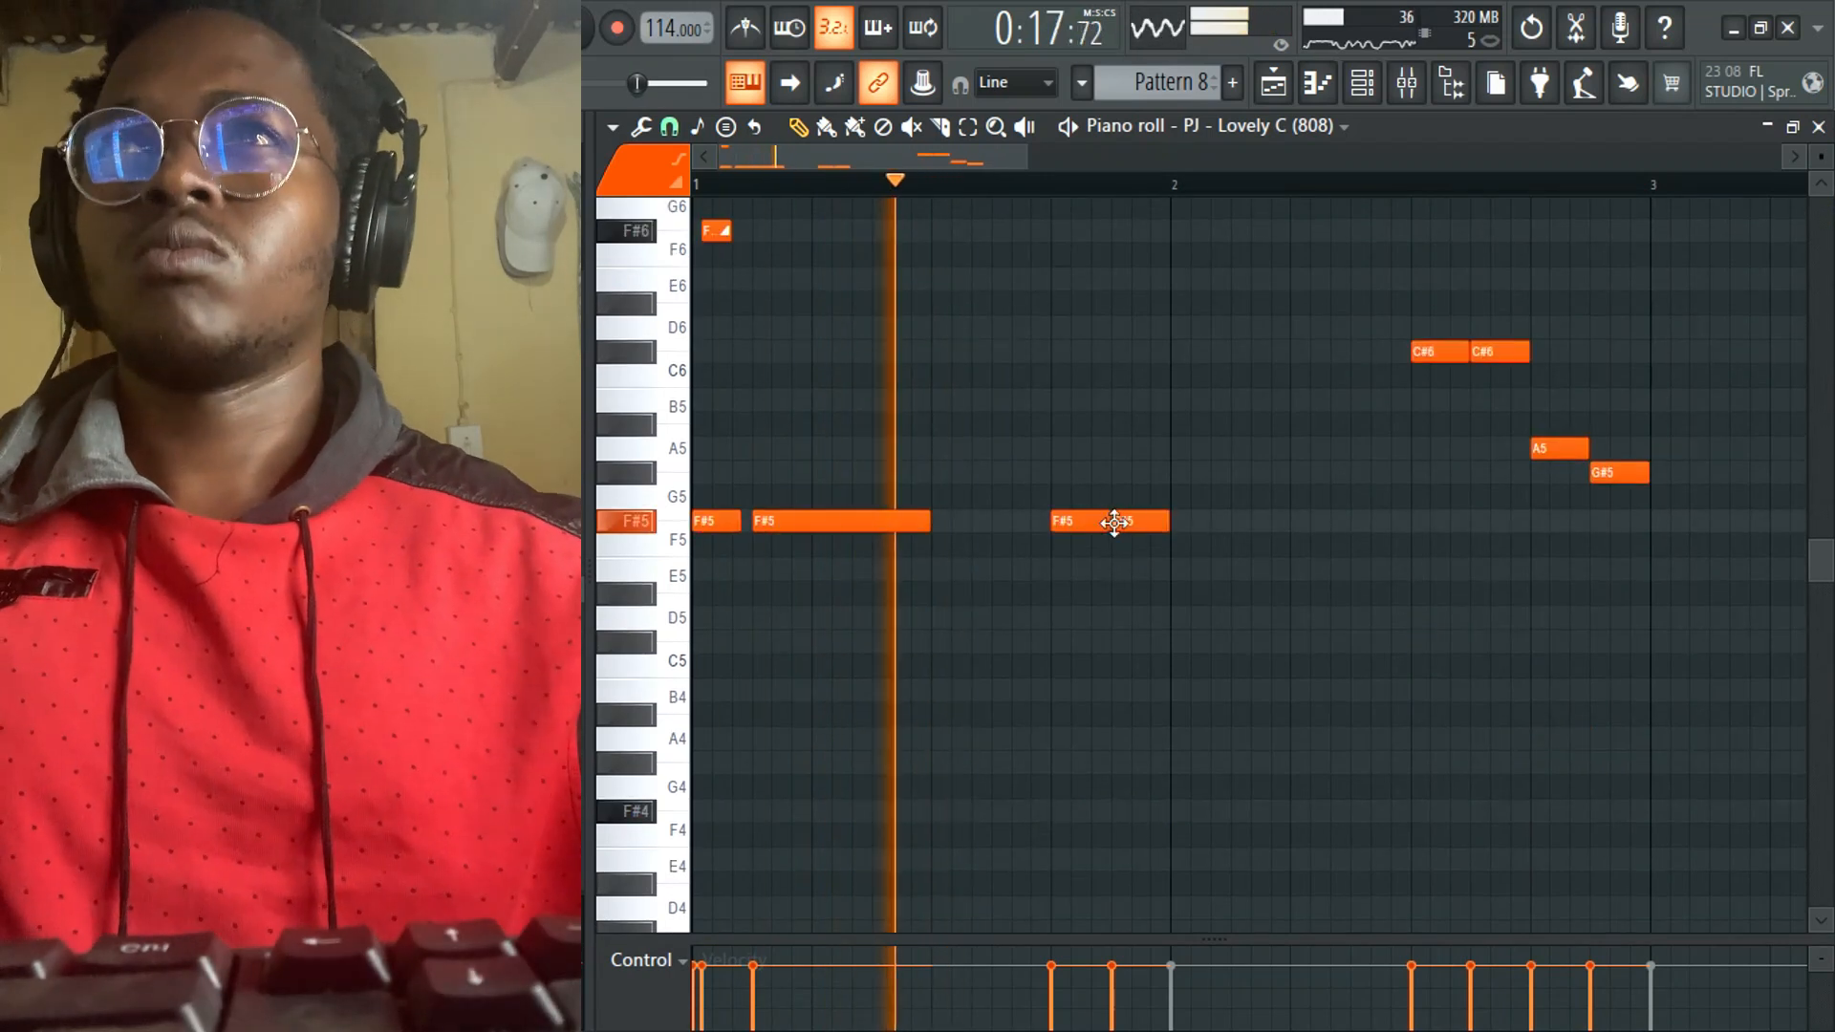
- Add an F#5 note at beat 3.5 of bar 1 and a short F#6 slide note just after its start
key(space)
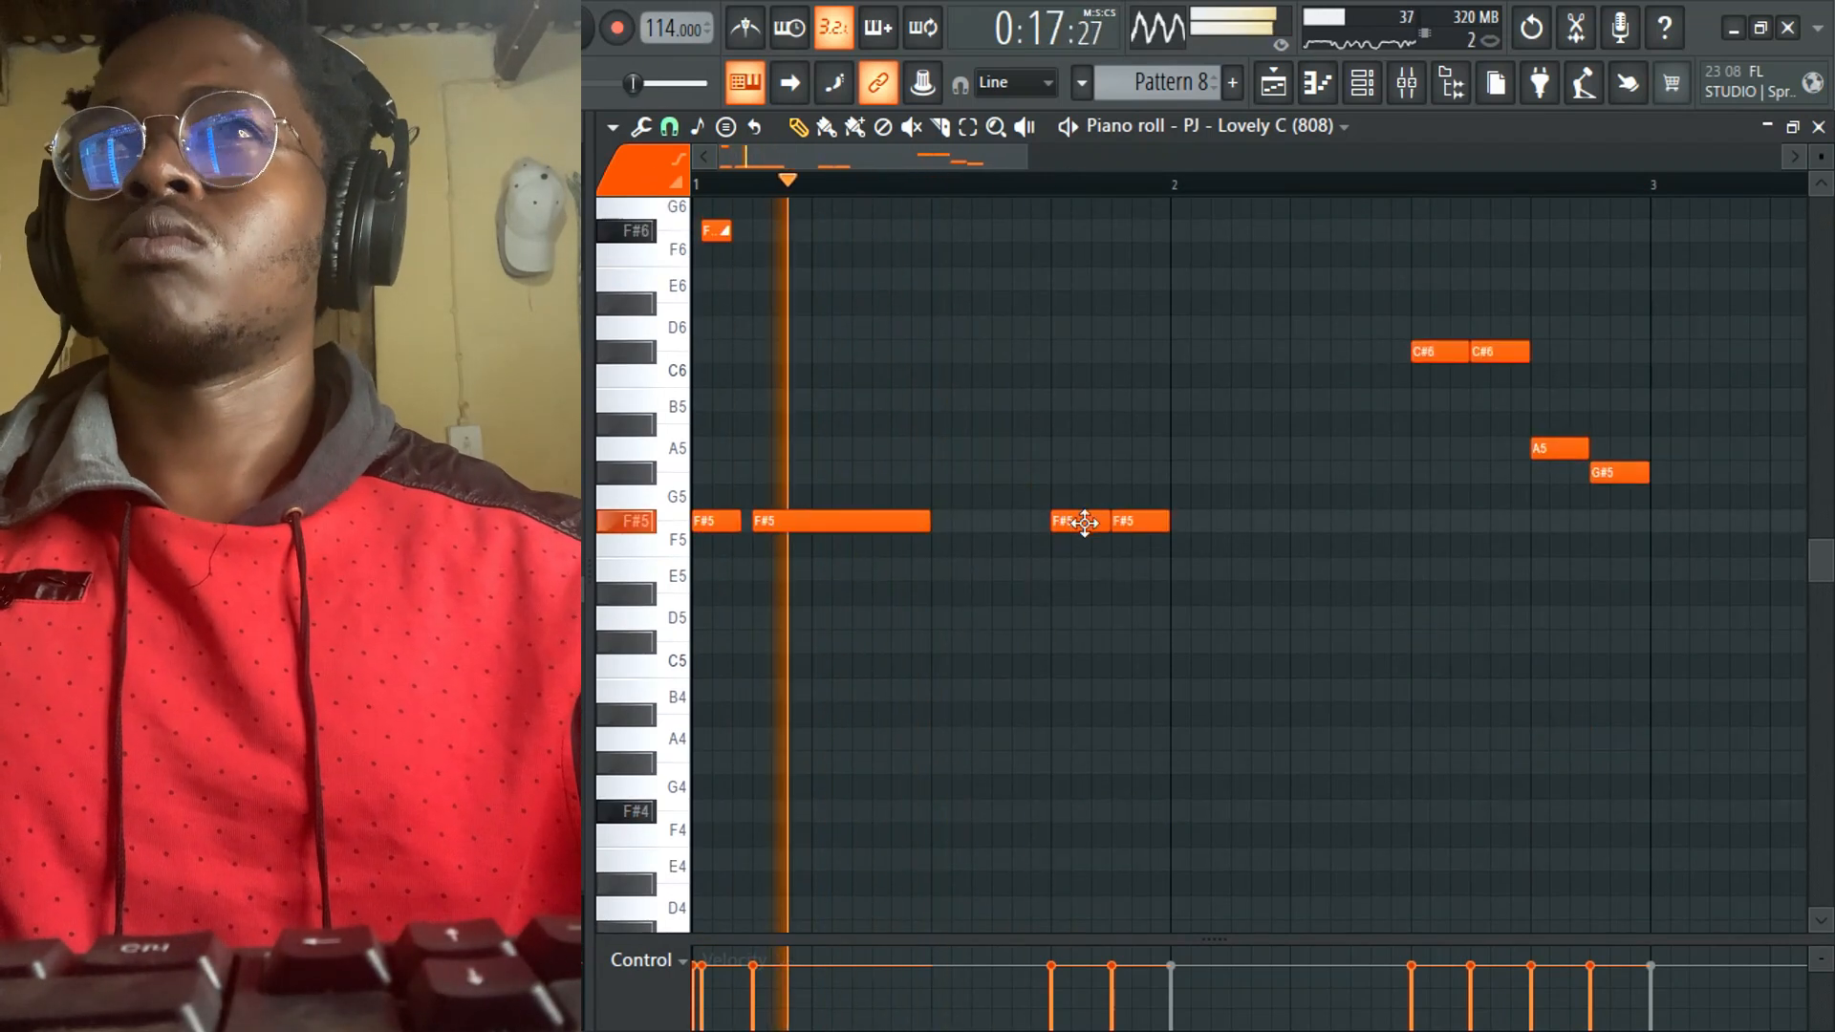
click(1003, 521)
key(space)
scroll(1029, 535, up, 1)
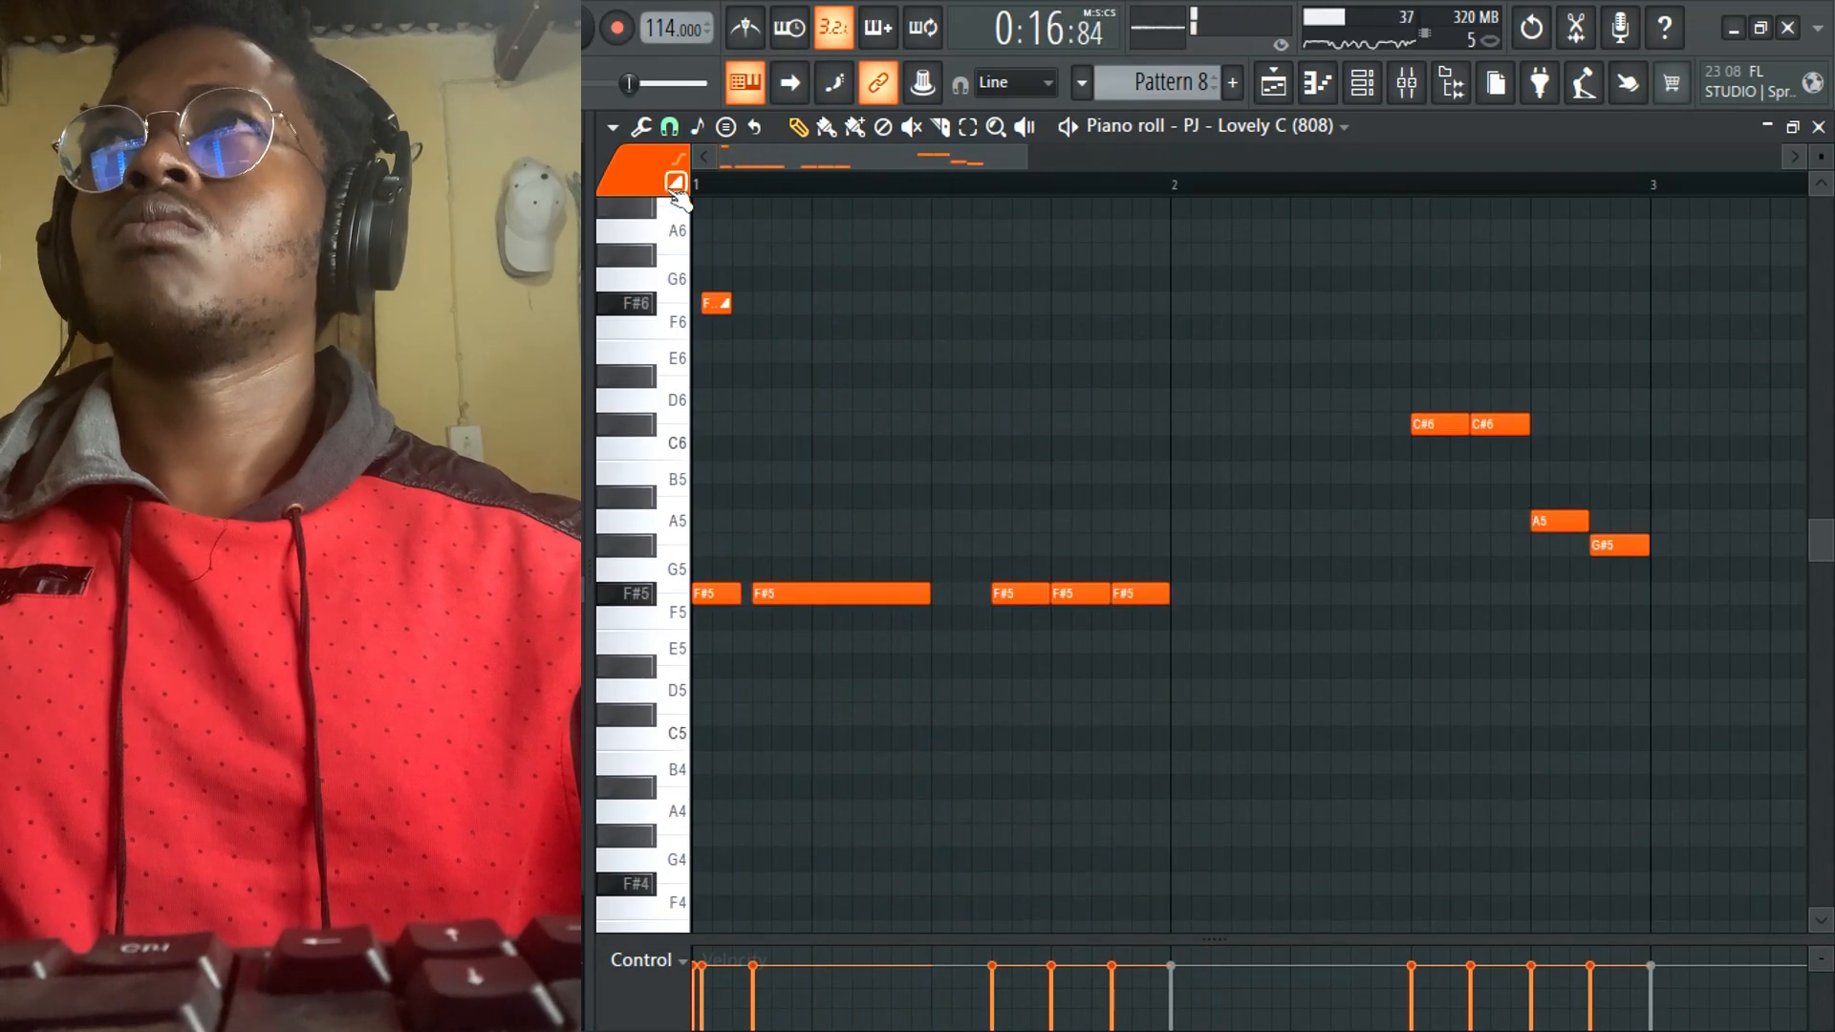
scroll(1025, 411, up, 1)
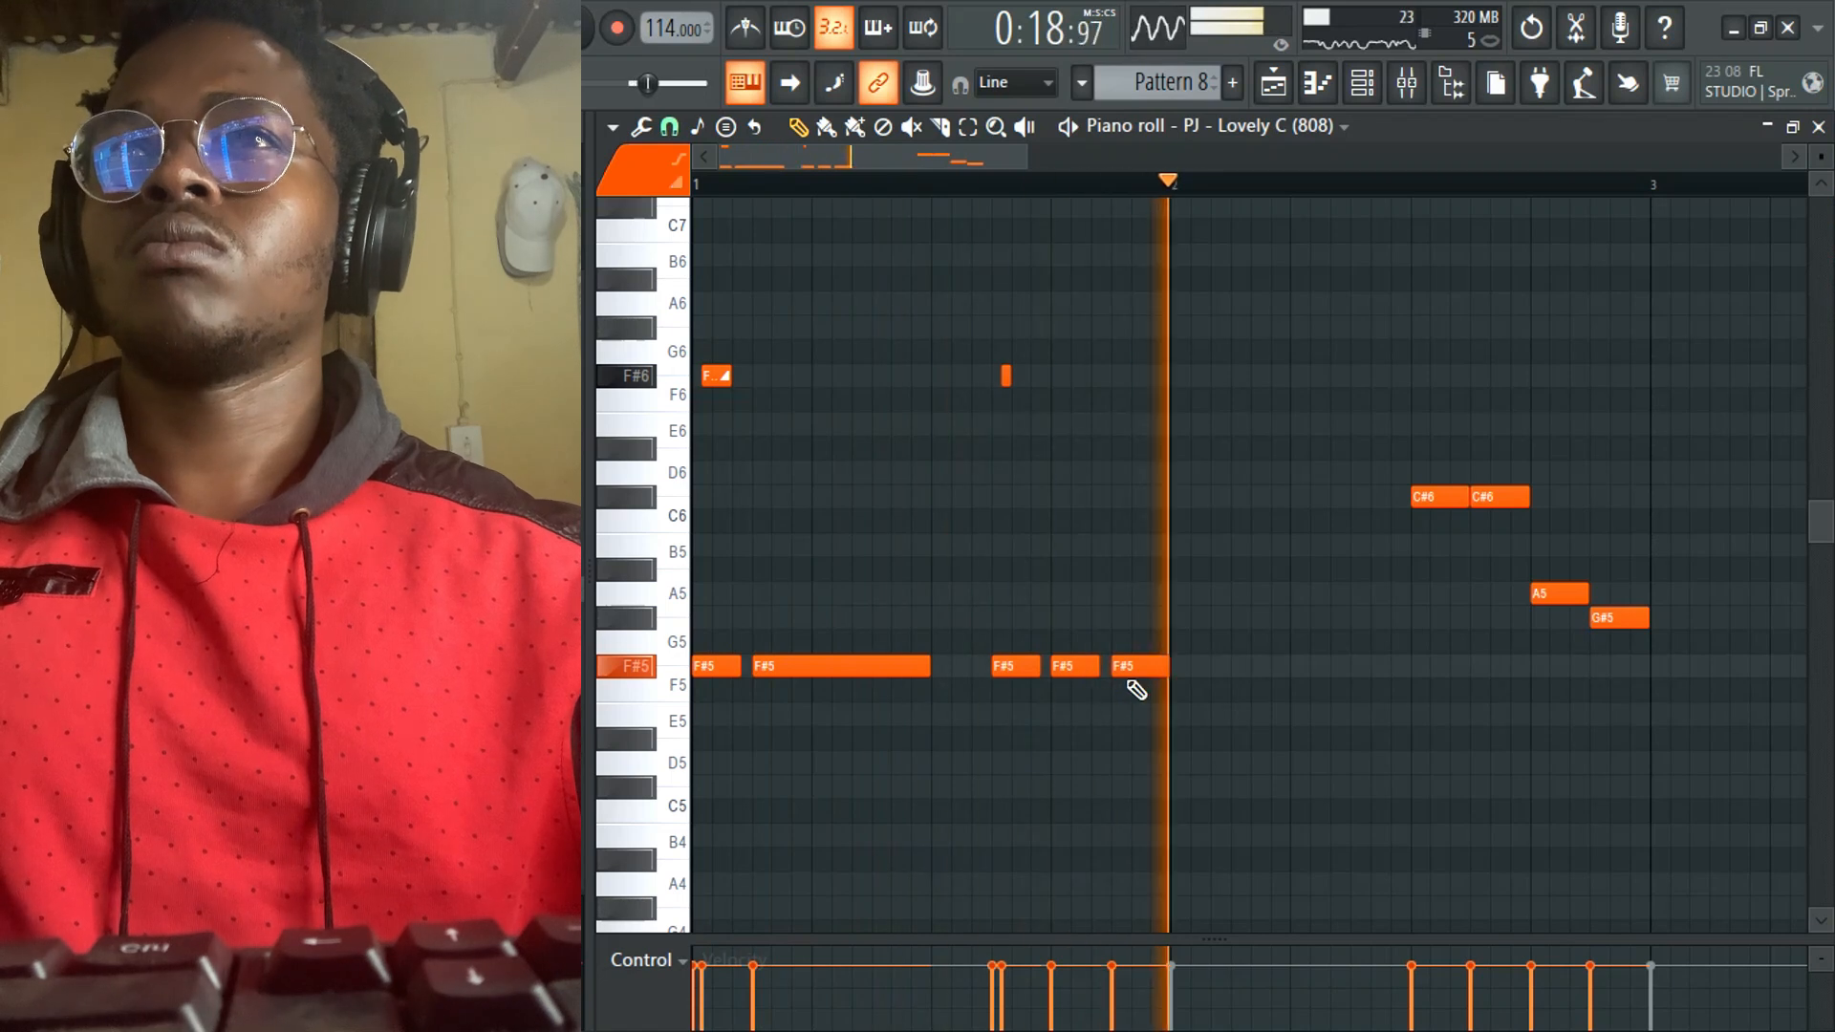
- Raise the note on beat 4 of bar 1 to D6 and lengthen the following F#5 note to beat 2 of bar 2
click(1099, 662)
key(Up)
key(Up)
key(Up)
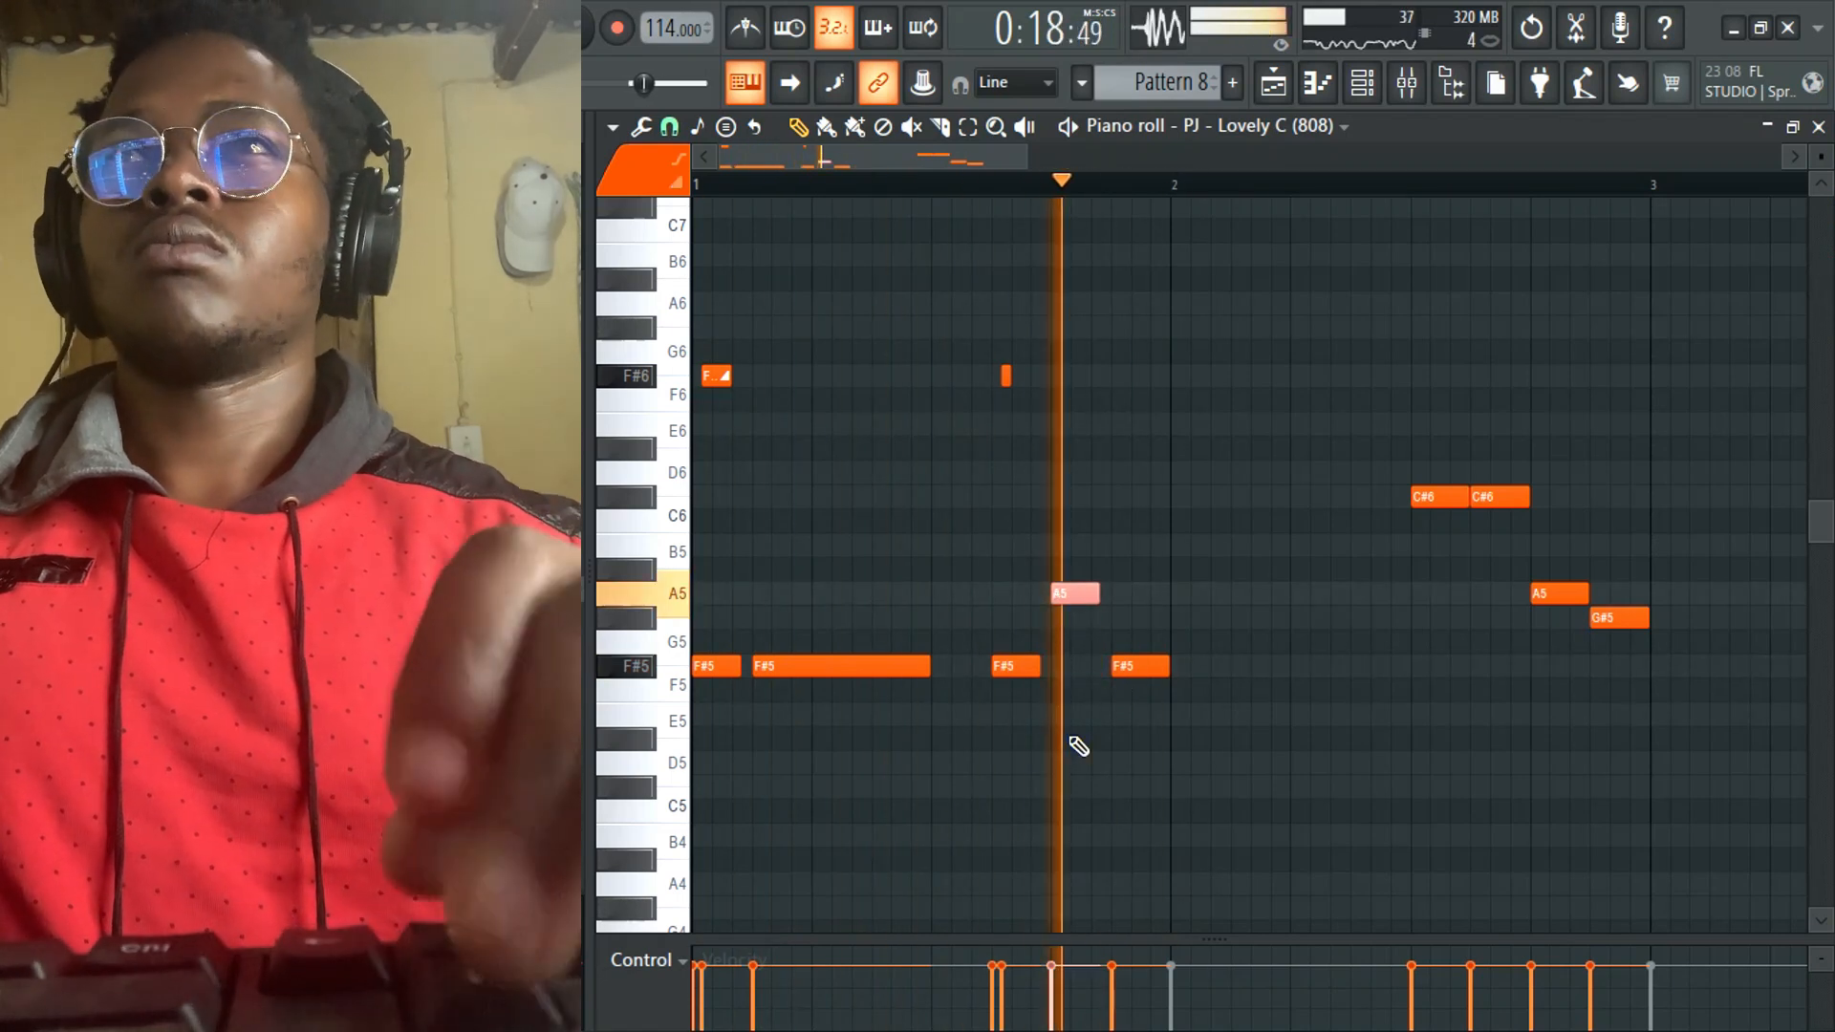
key(space)
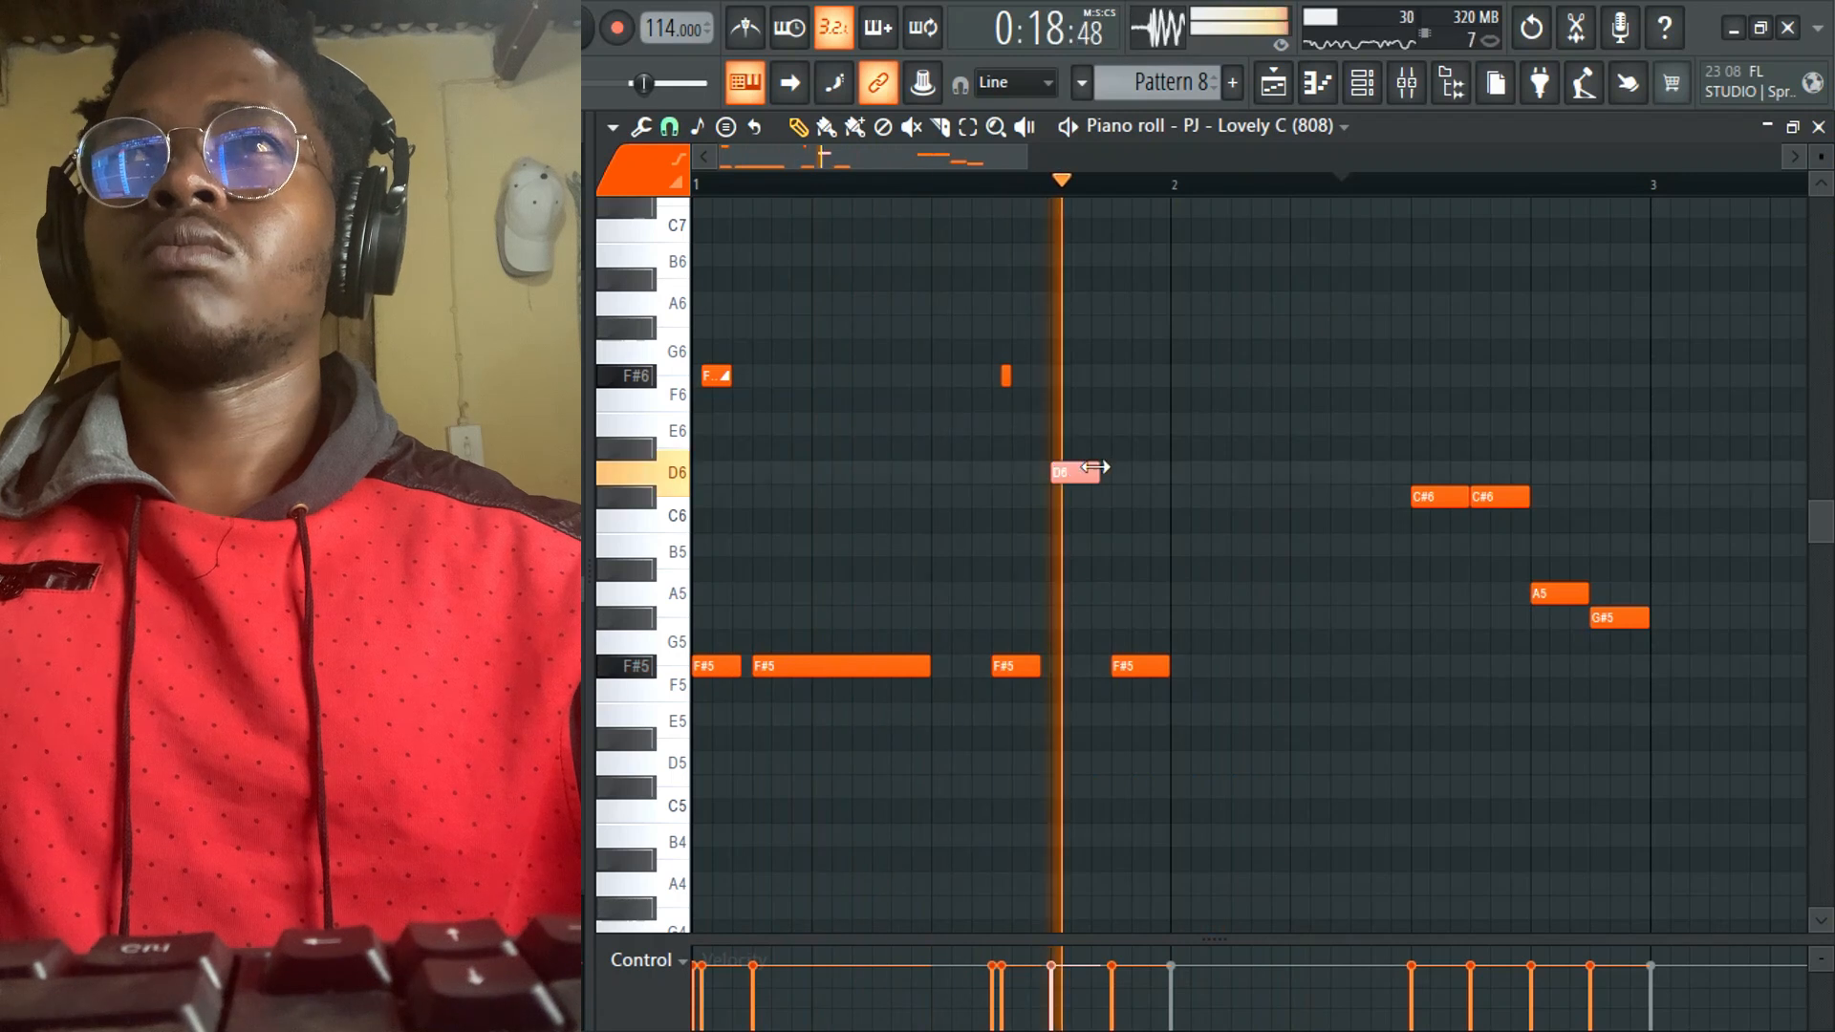
key(space)
key(space)
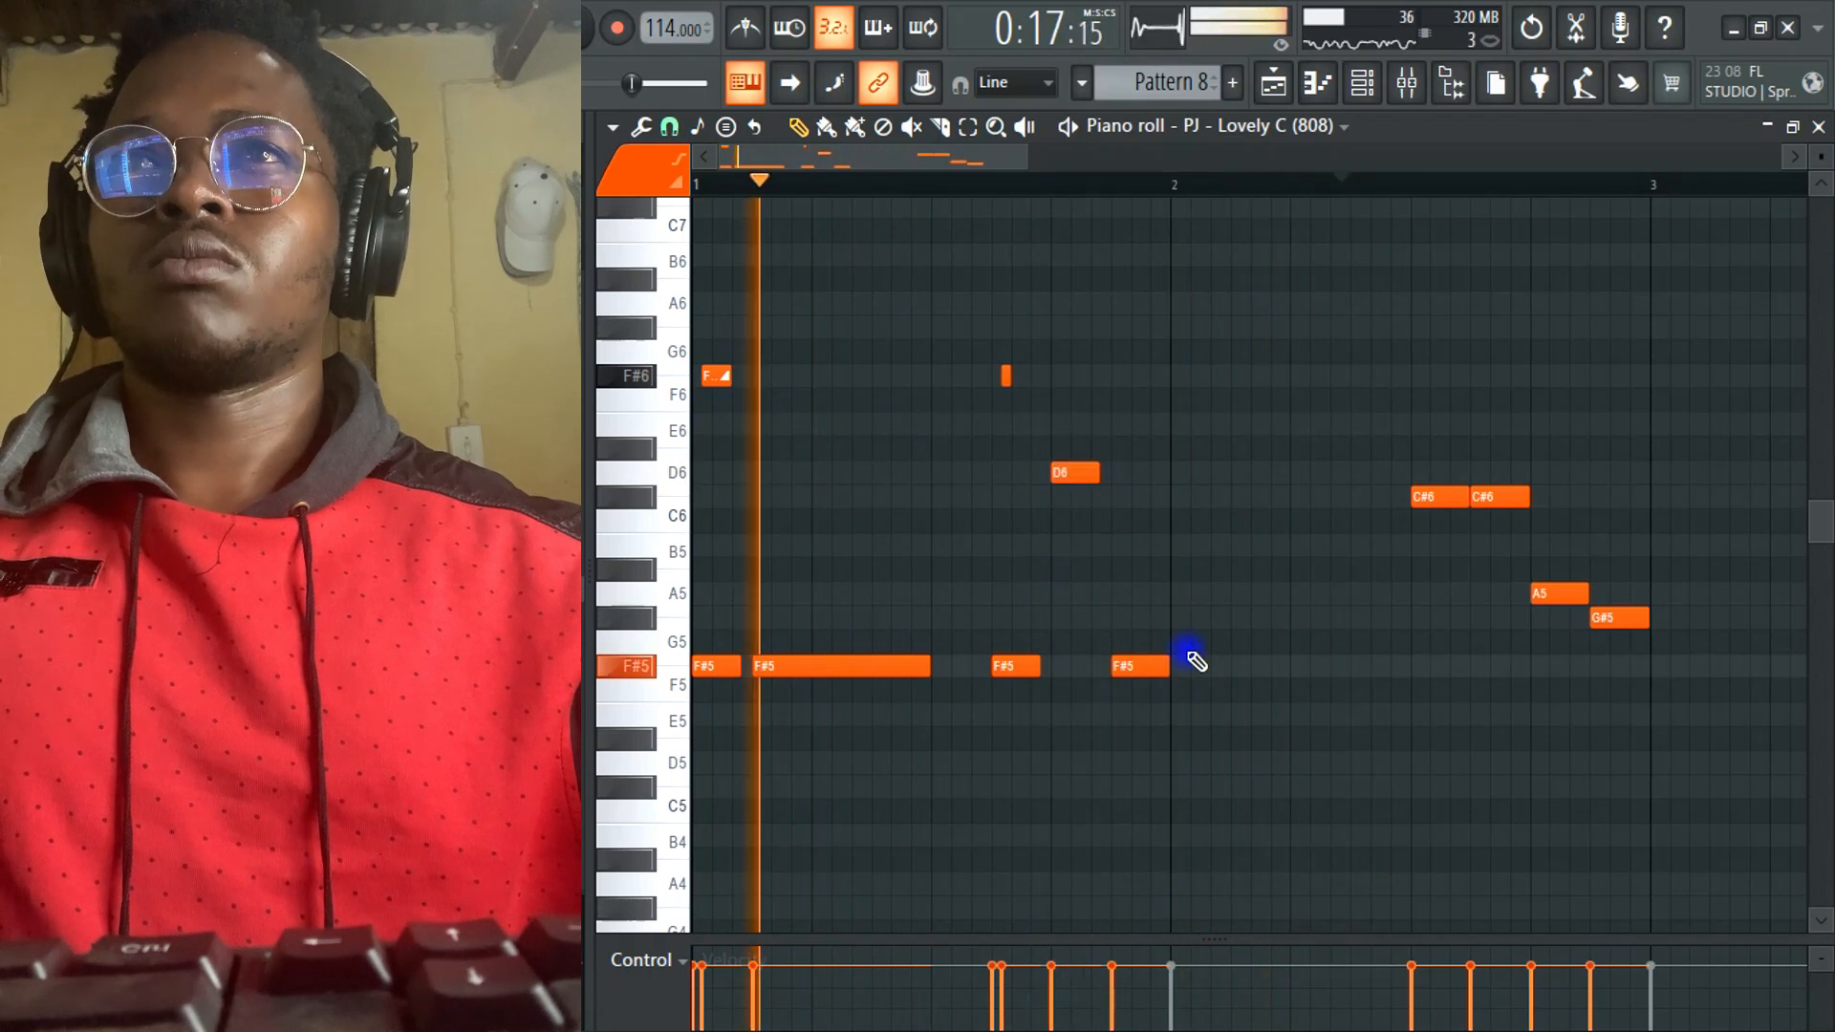
drag(1182, 668, 1288, 663)
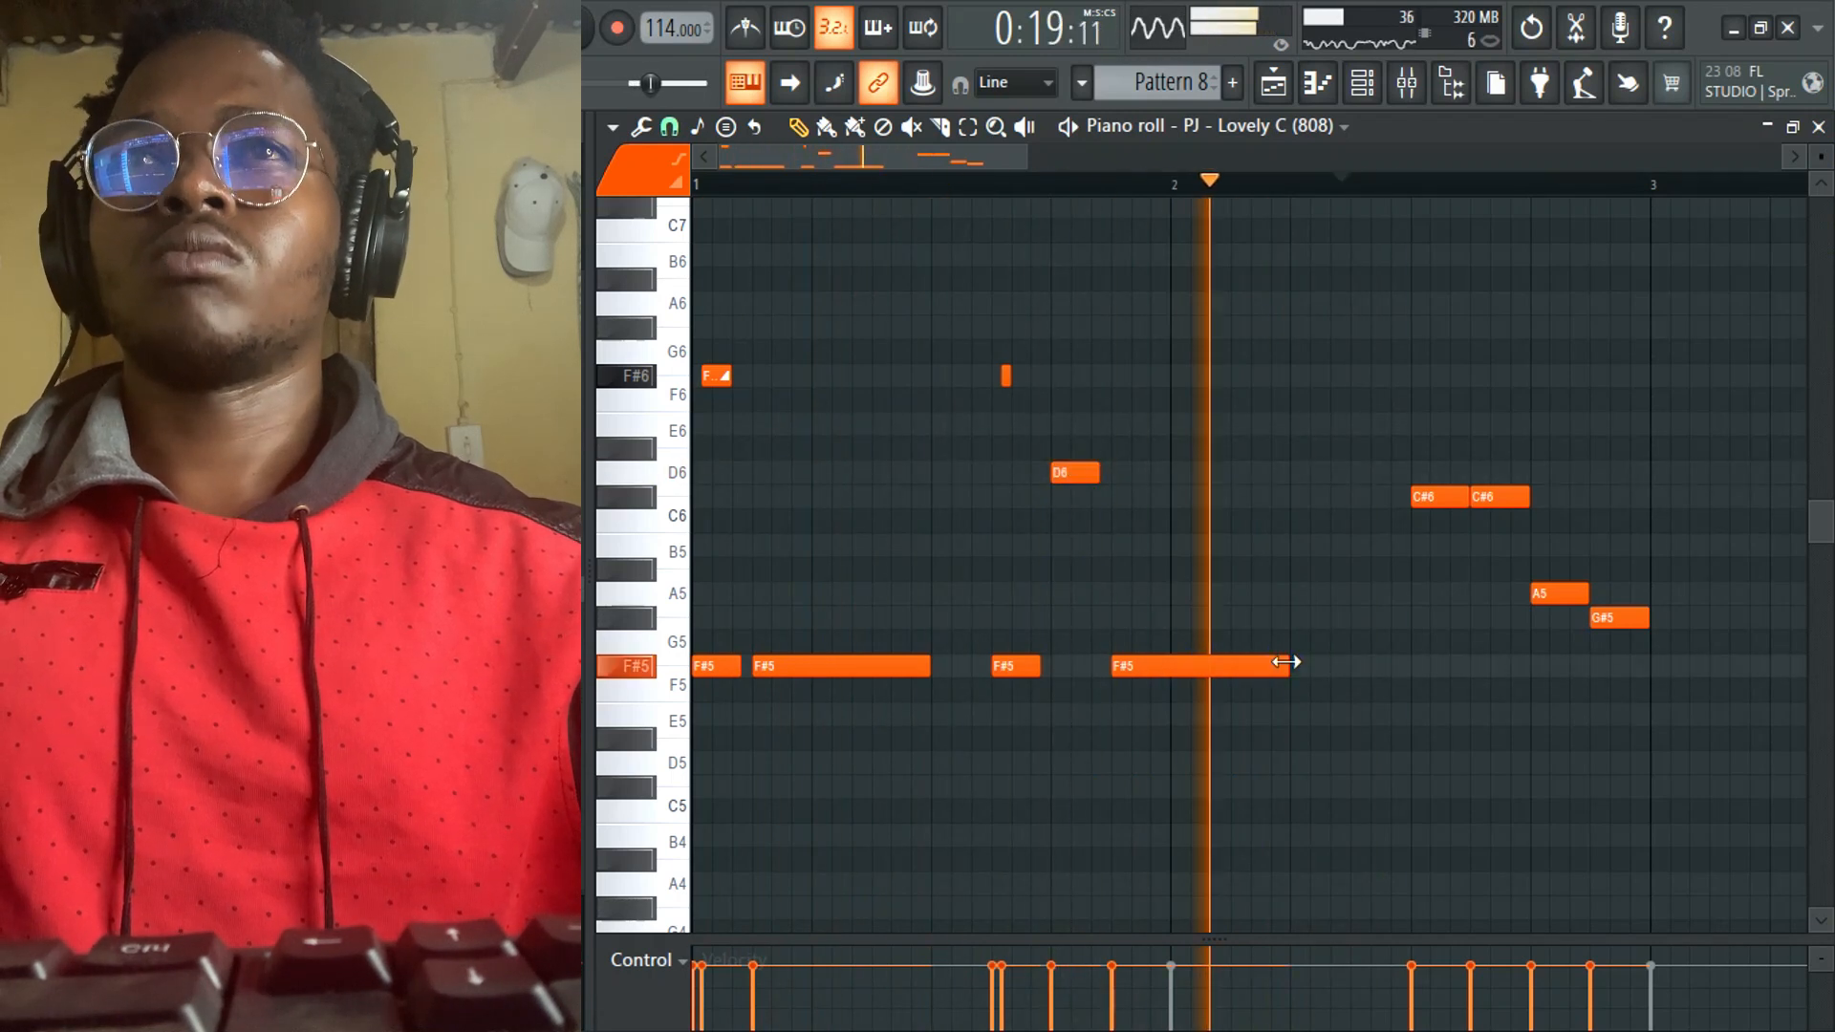
key(space)
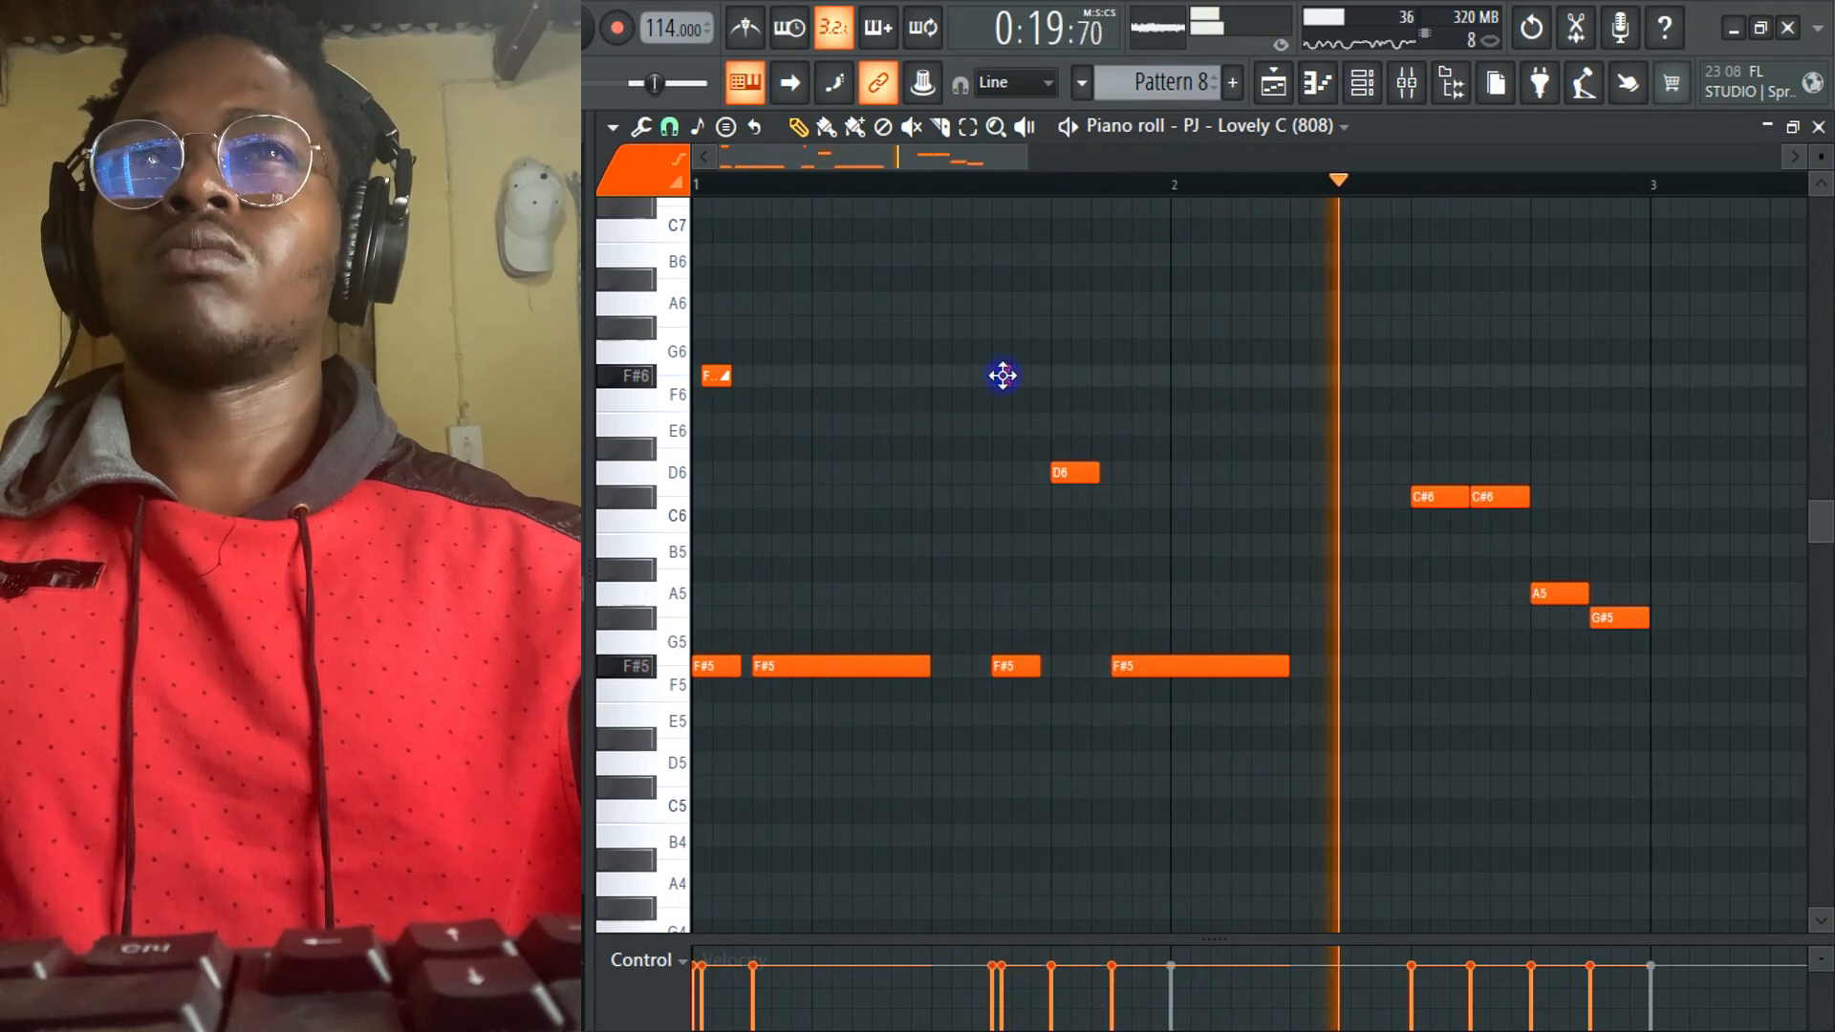
- Place a short C#5 slide note just after beat 3 of bar 2
click(1323, 186)
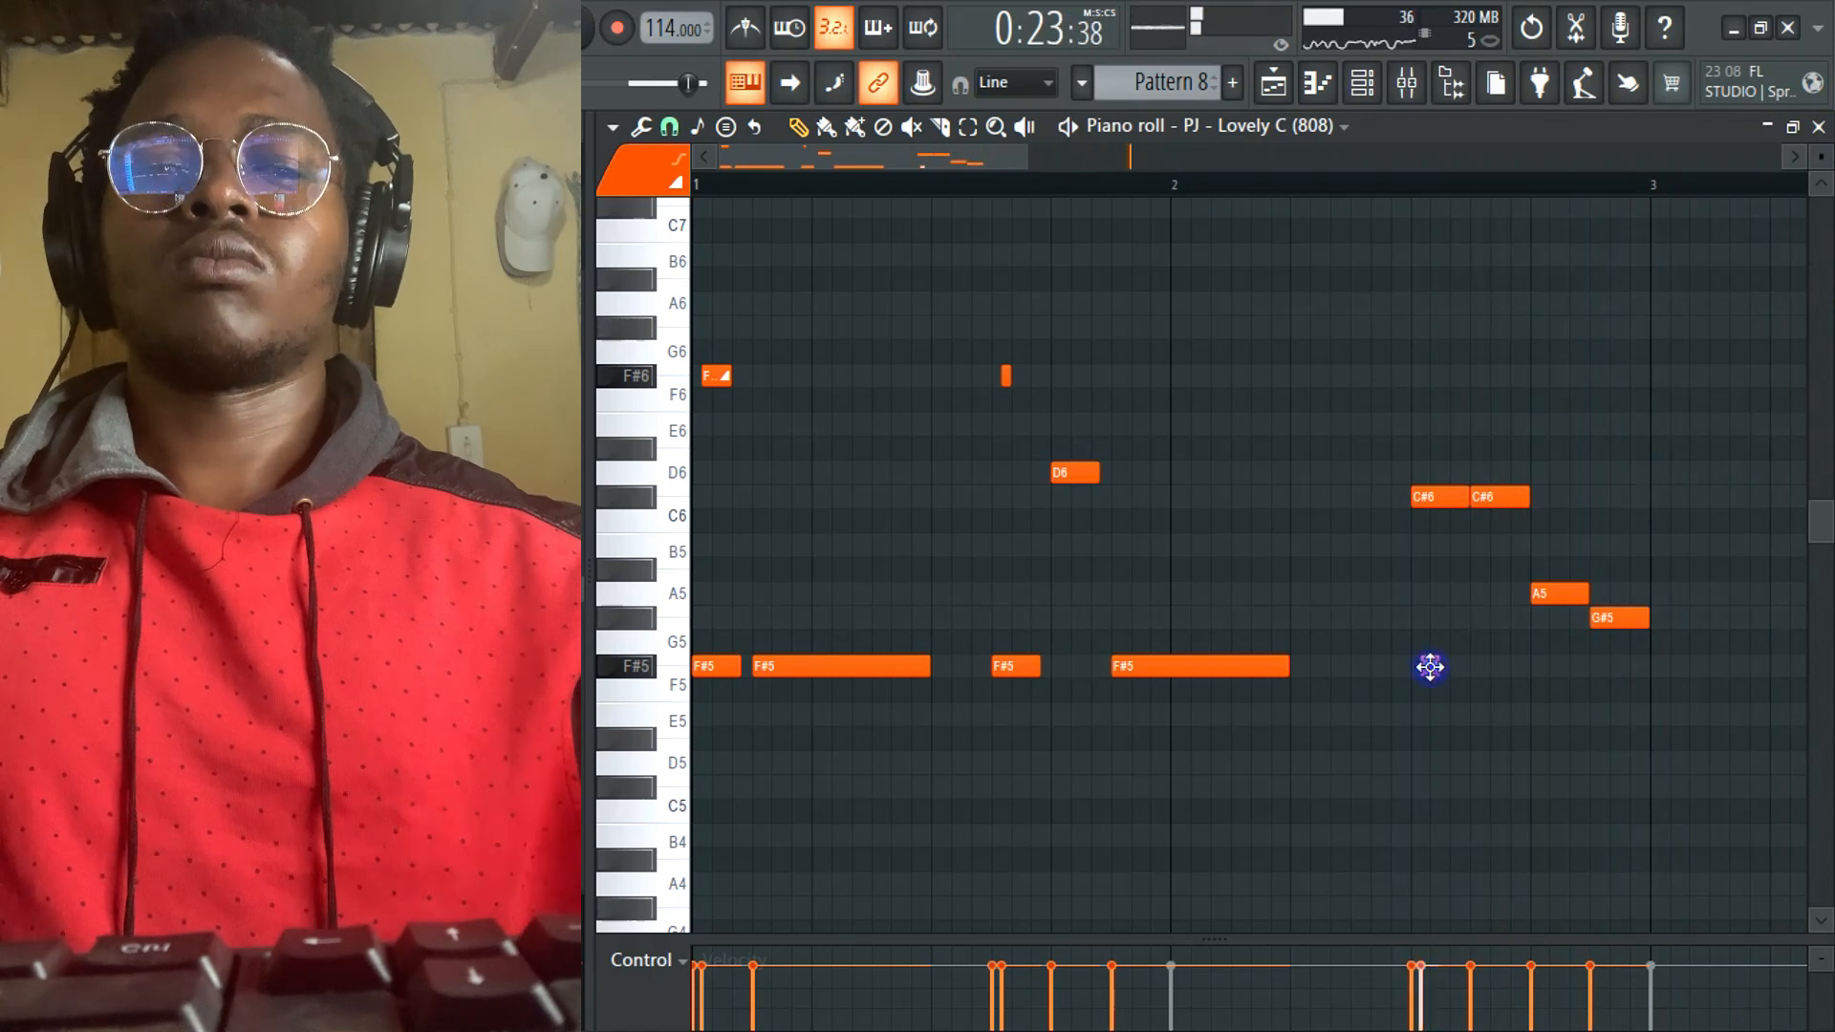
key(shift+Up)
key(shift+Up)
key(shift+Up)
key(shift+Up)
key(shift+Up)
key(shift+Up)
key(shift+Up)
key(ctrl+Down)
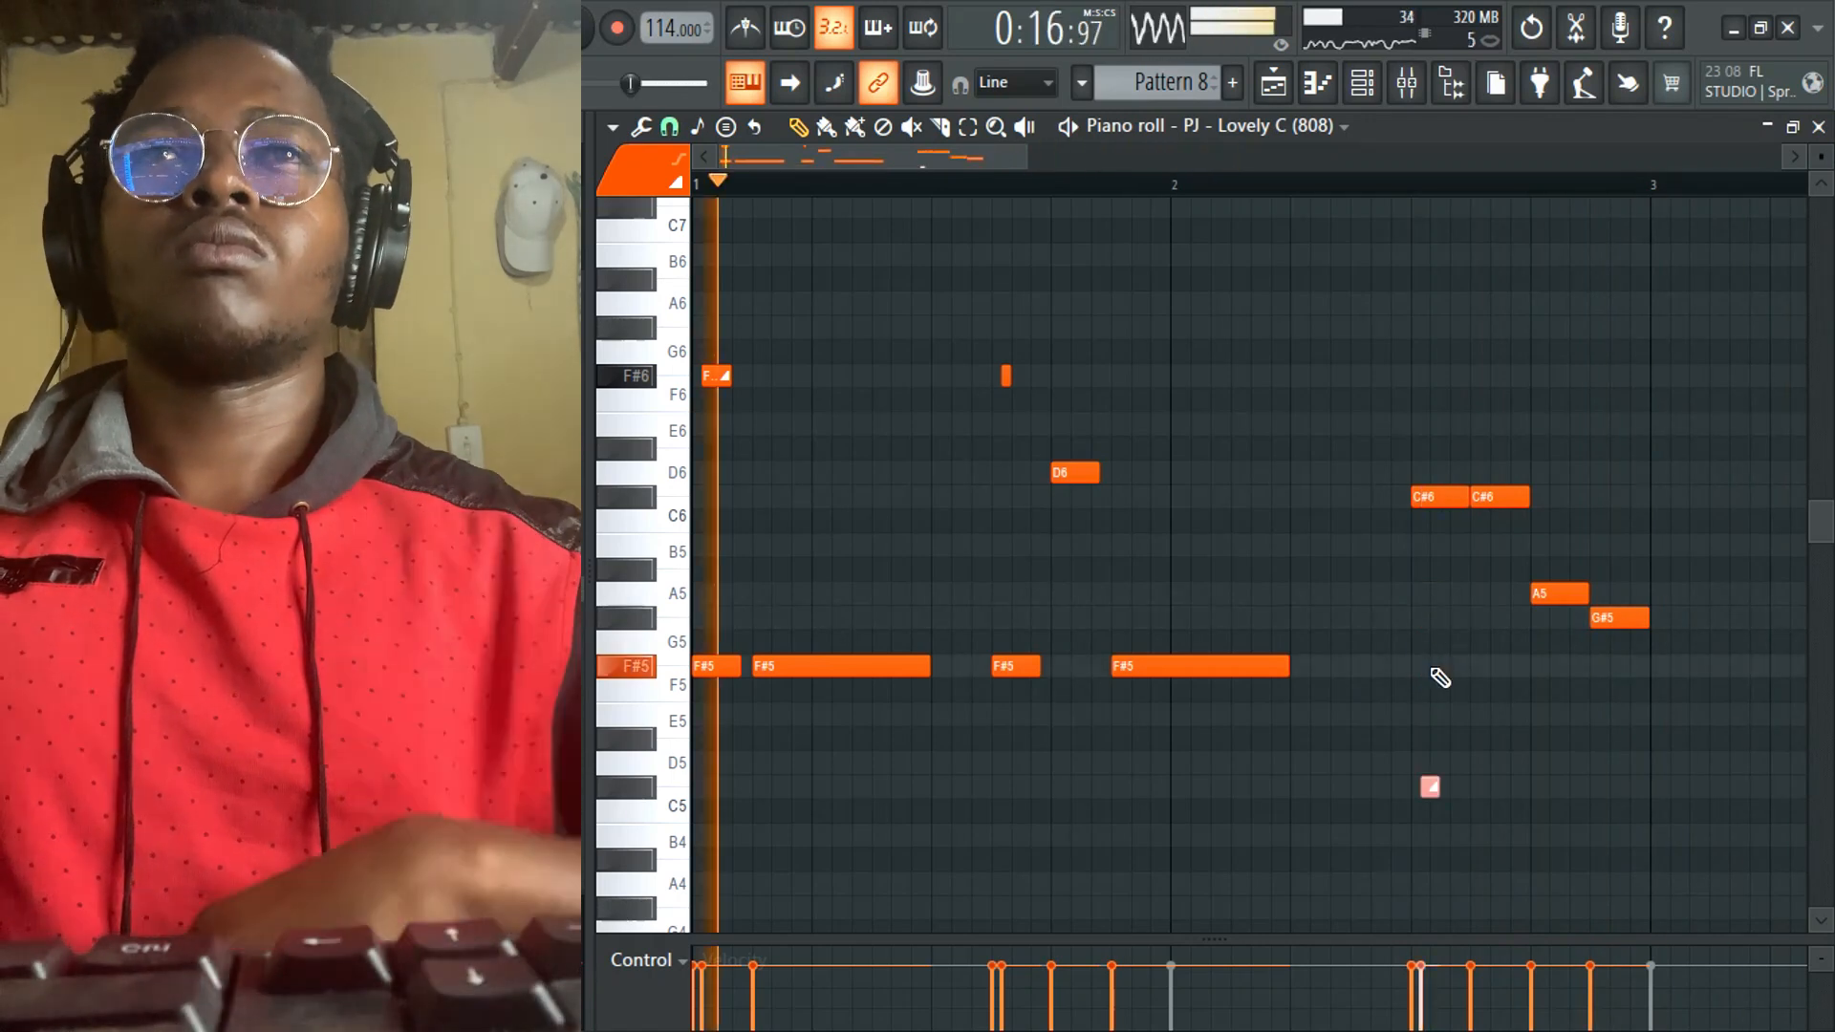
- Shorten both C#6 notes in bar 2 and split the A5 note on beat 4 into two short A5 notes
drag(1028, 154, 1106, 153)
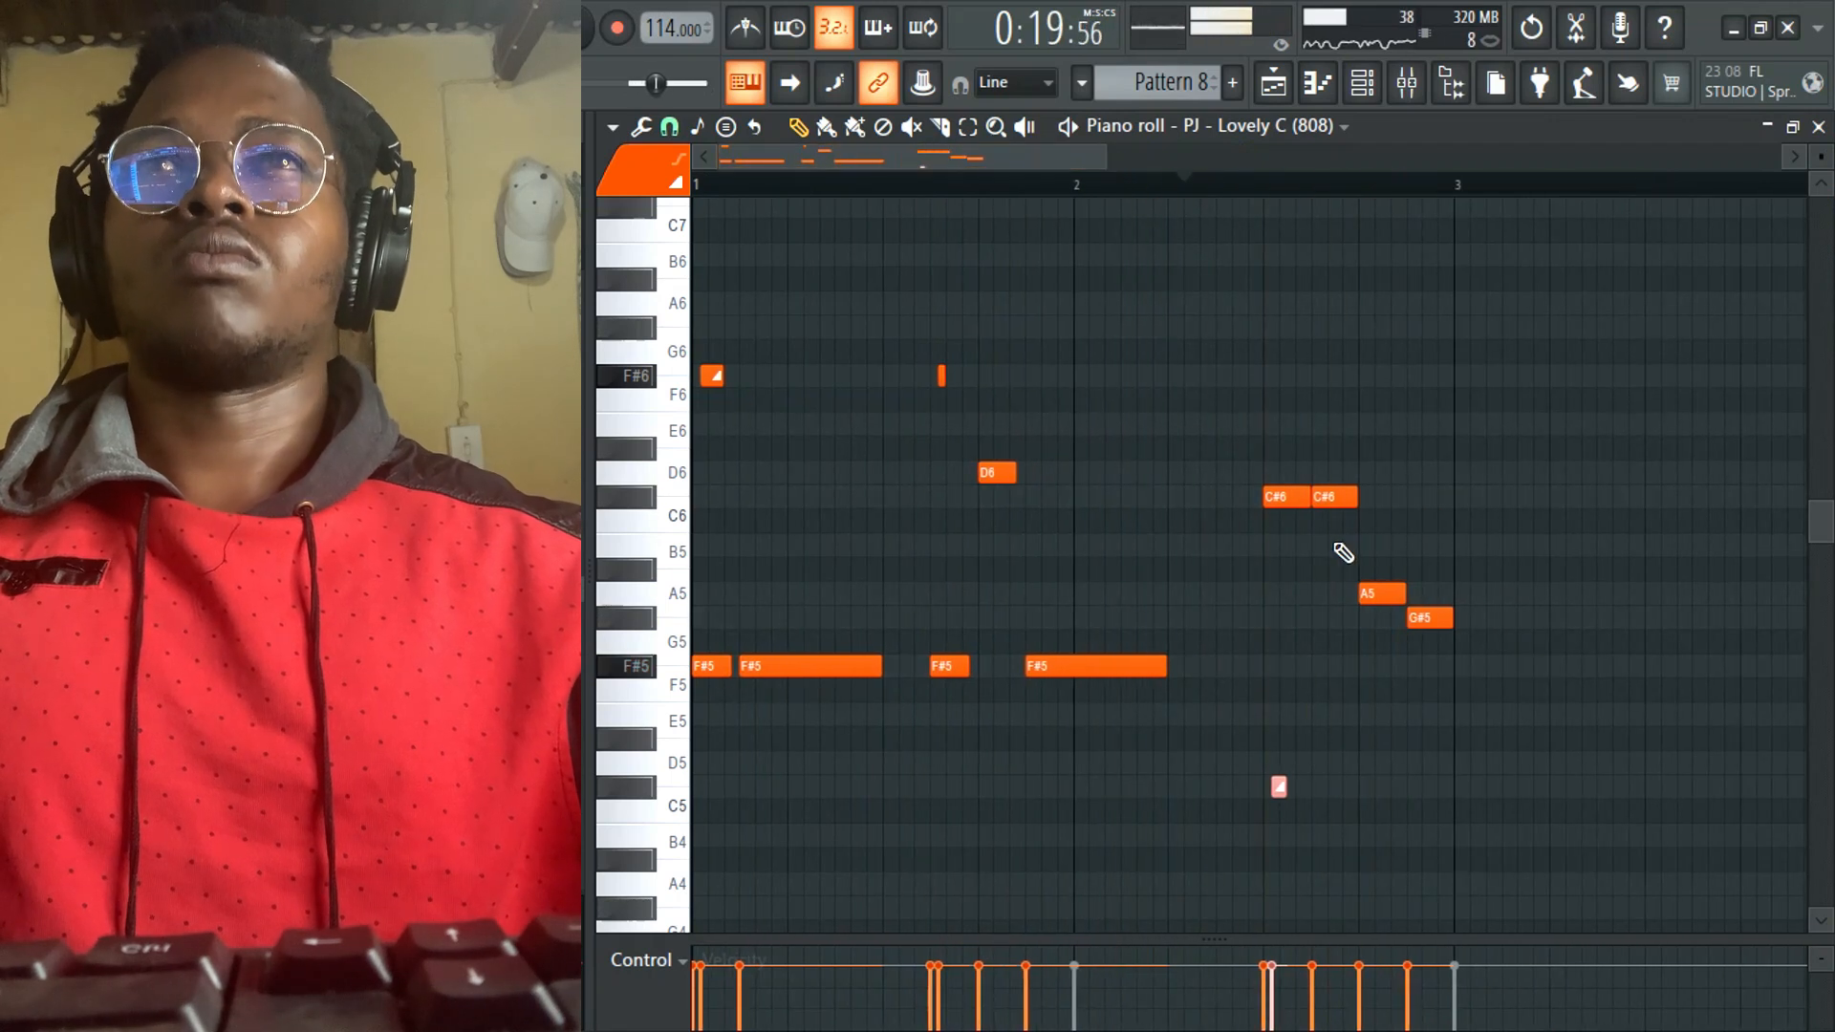
key(space)
drag(1307, 499, 1325, 498)
key(space)
key(space)
key(space)
key(space)
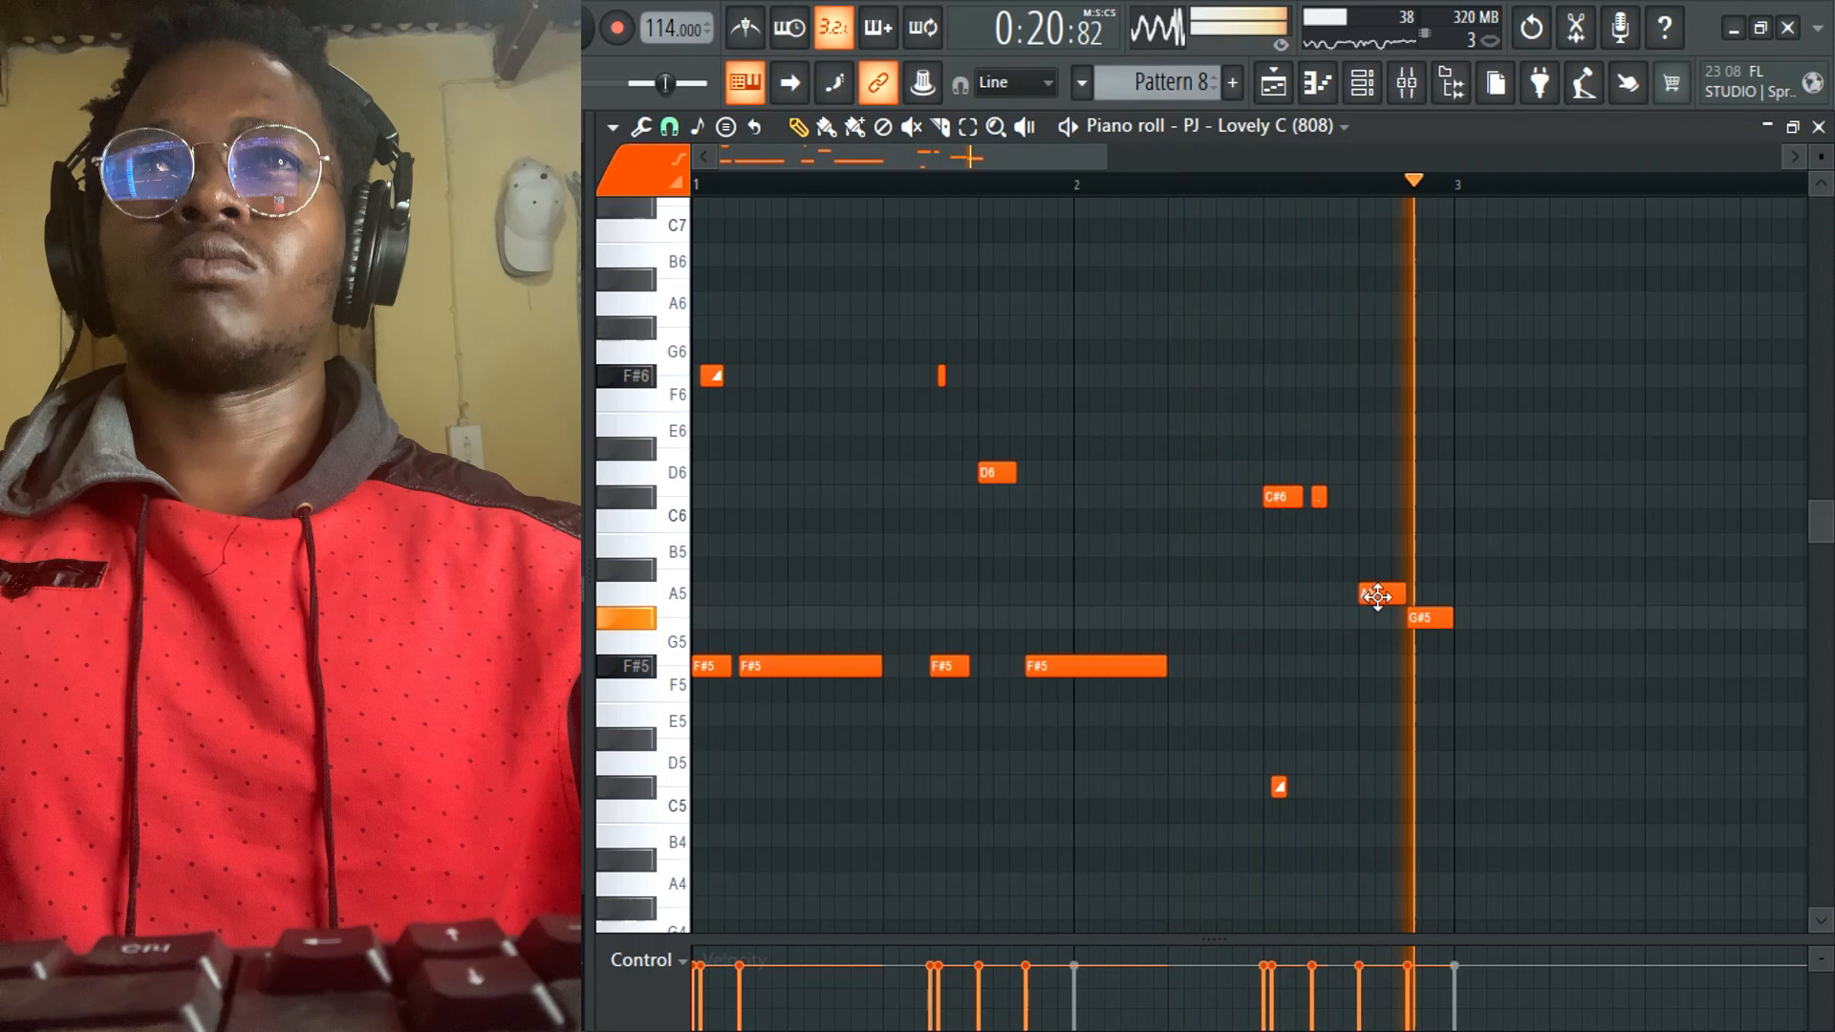
key(space)
drag(1386, 596, 1377, 598)
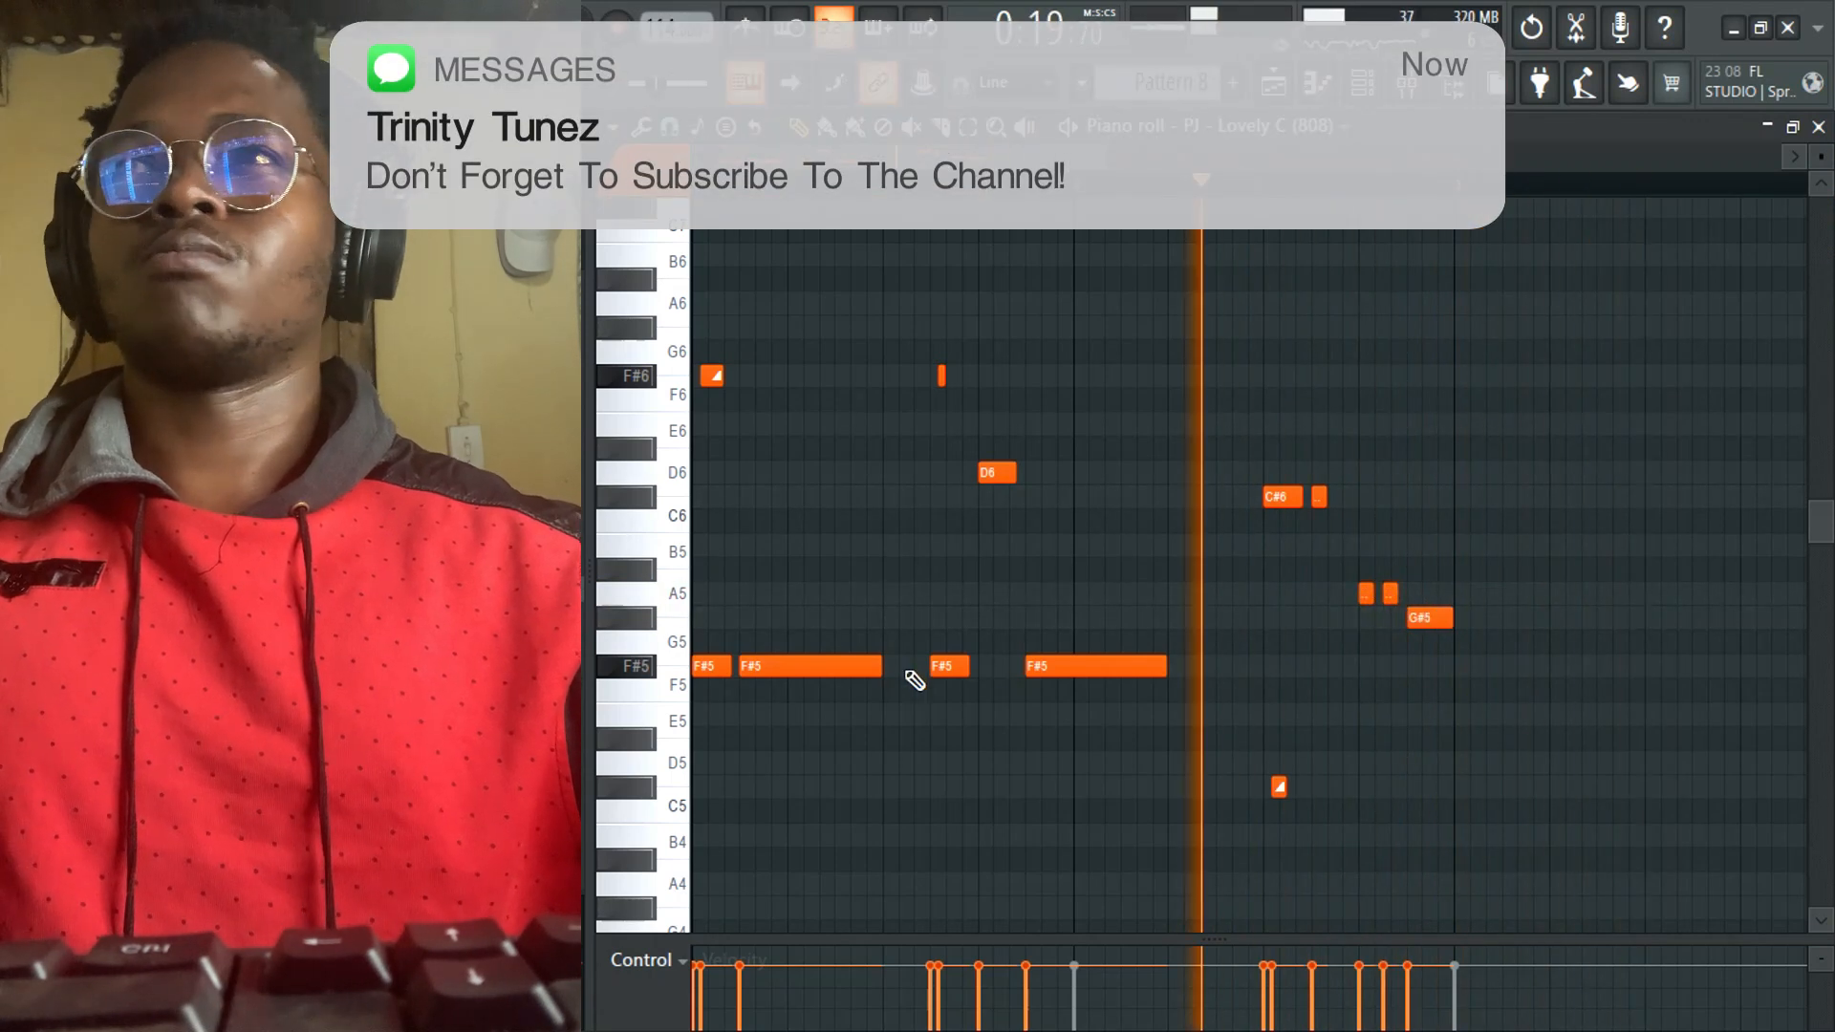
- Duplicate the whole two-bar 808 line into bars 3 and 4
key(ctrl+a)
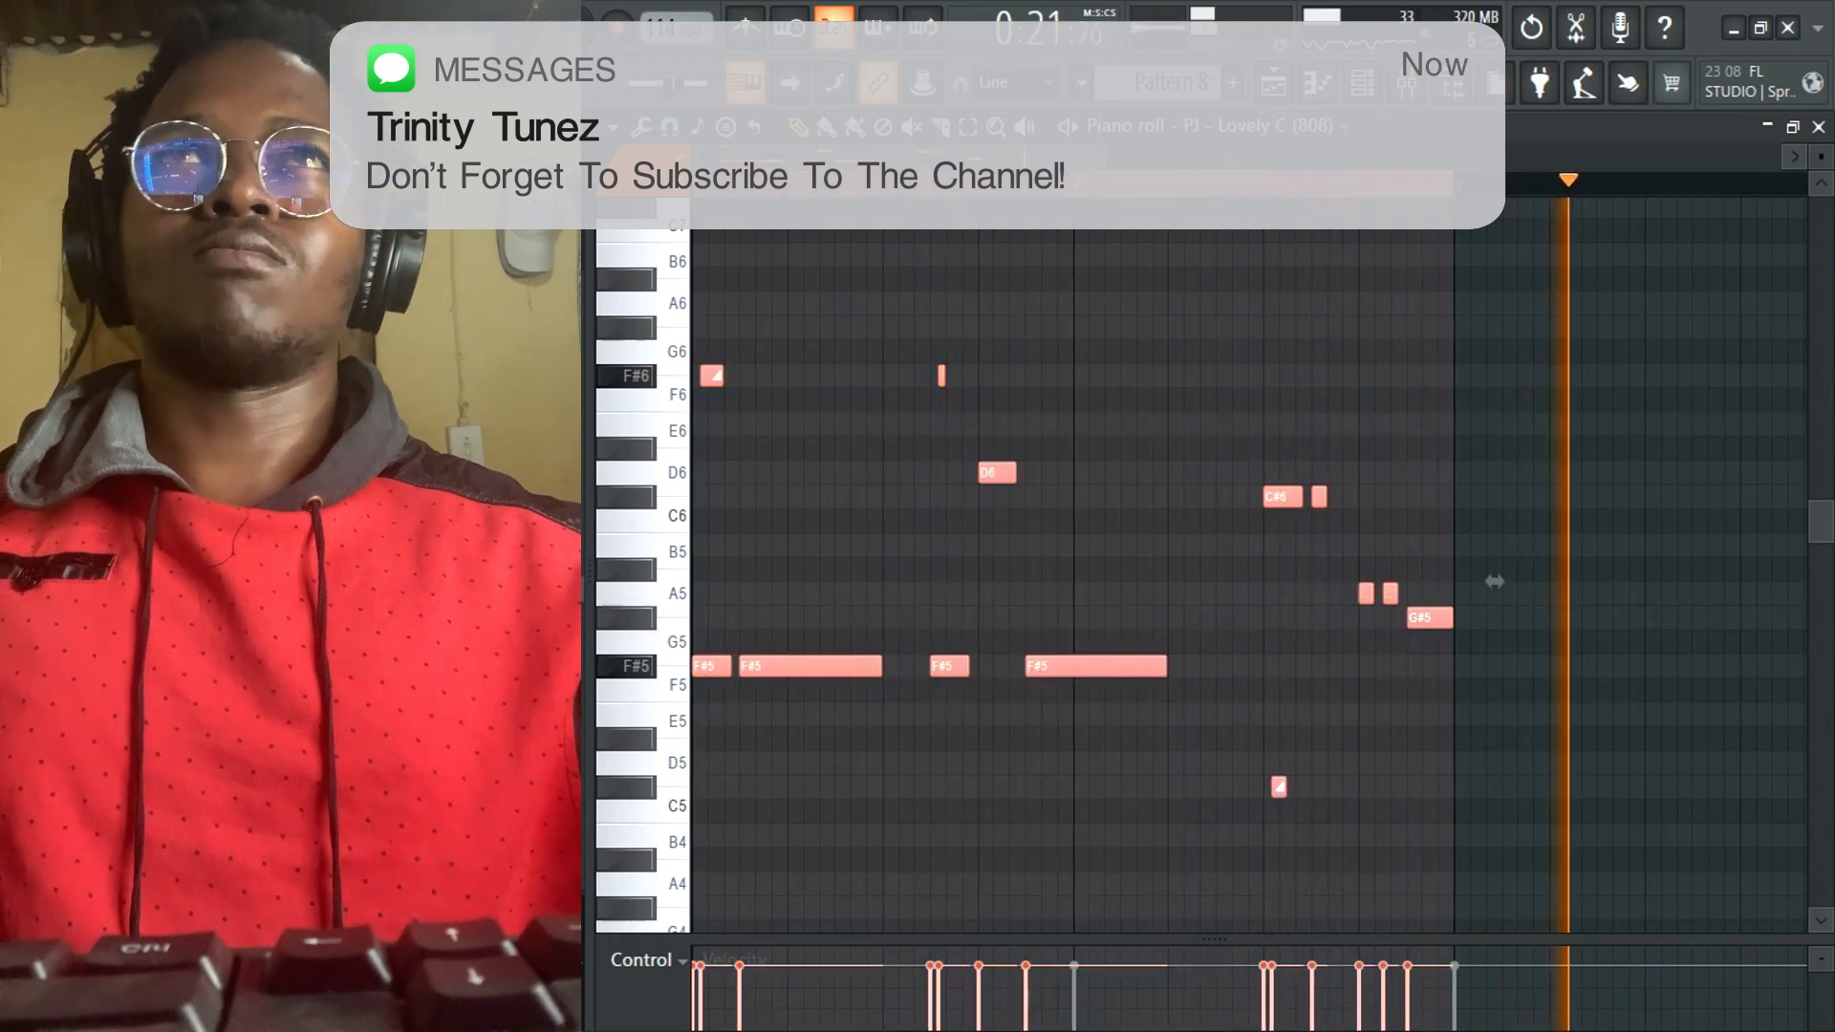
key(ctrl+b)
key(ctrl+d)
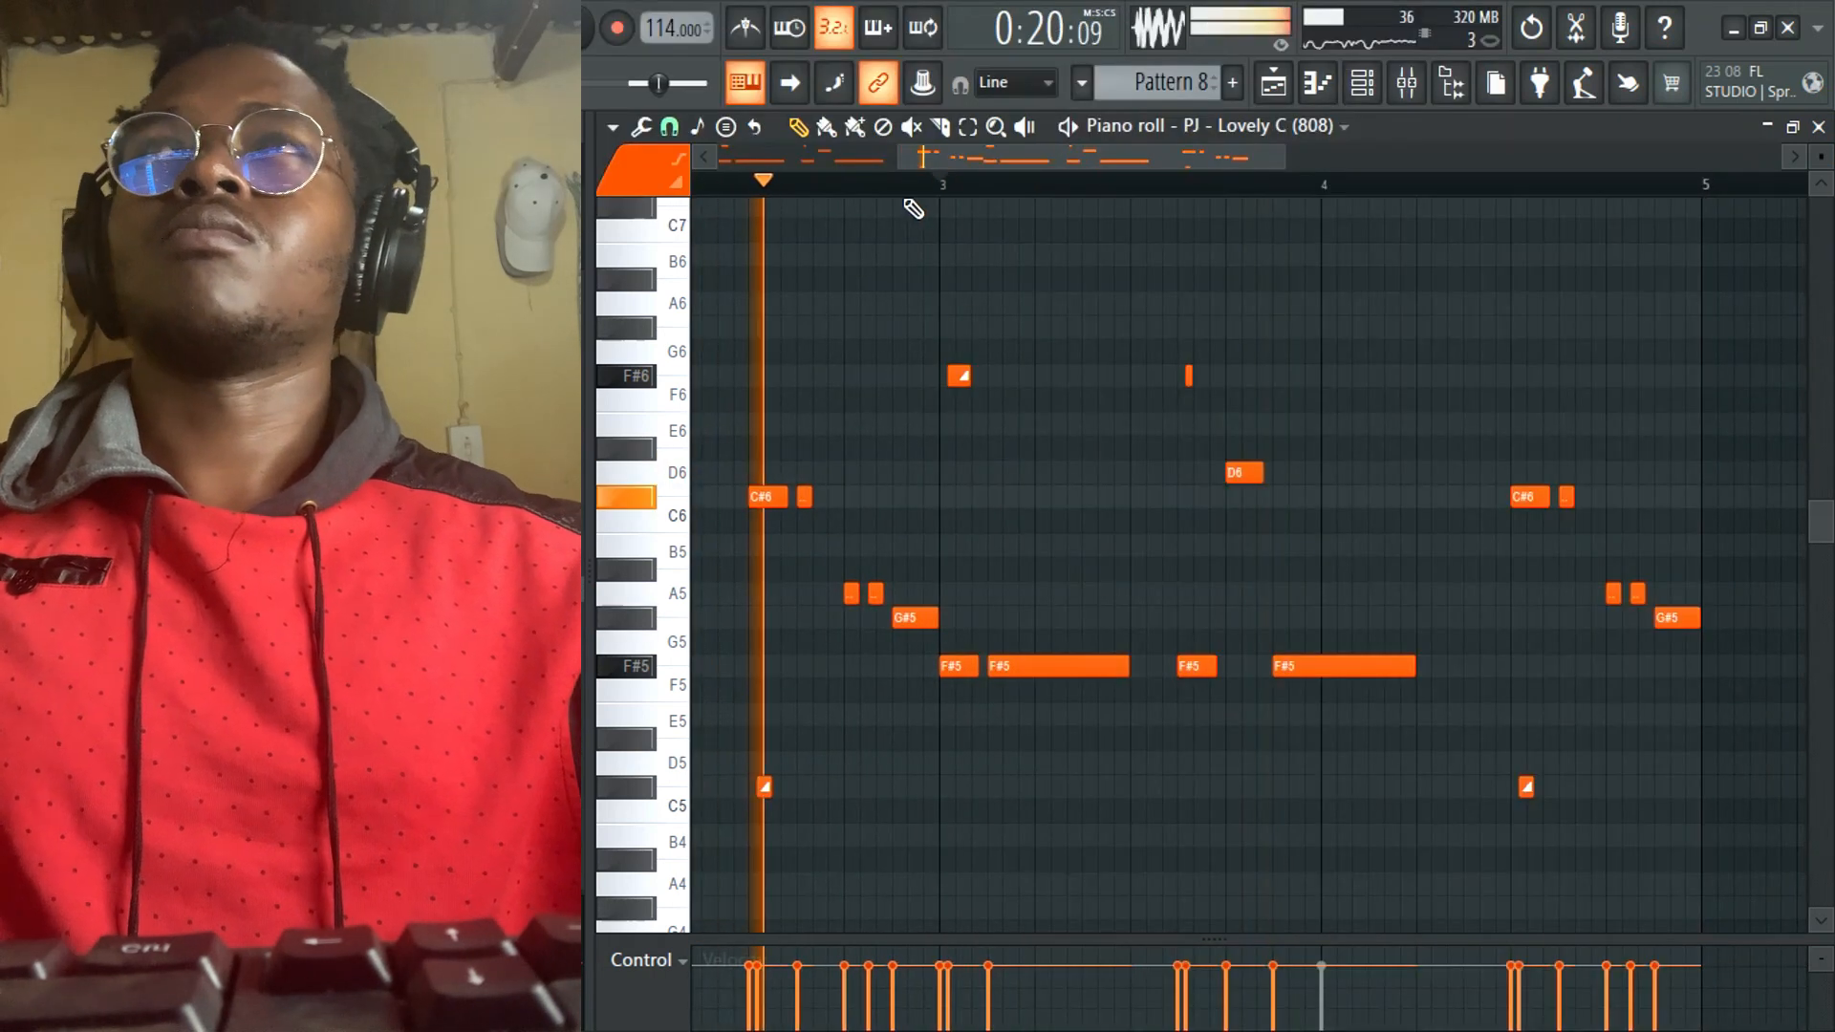
- Delete the F#5 and F#6 slide notes at the start of bar 3 and replace the long F#5 with two half-beat F#5 notes
right_click(958, 666)
right_click(963, 374)
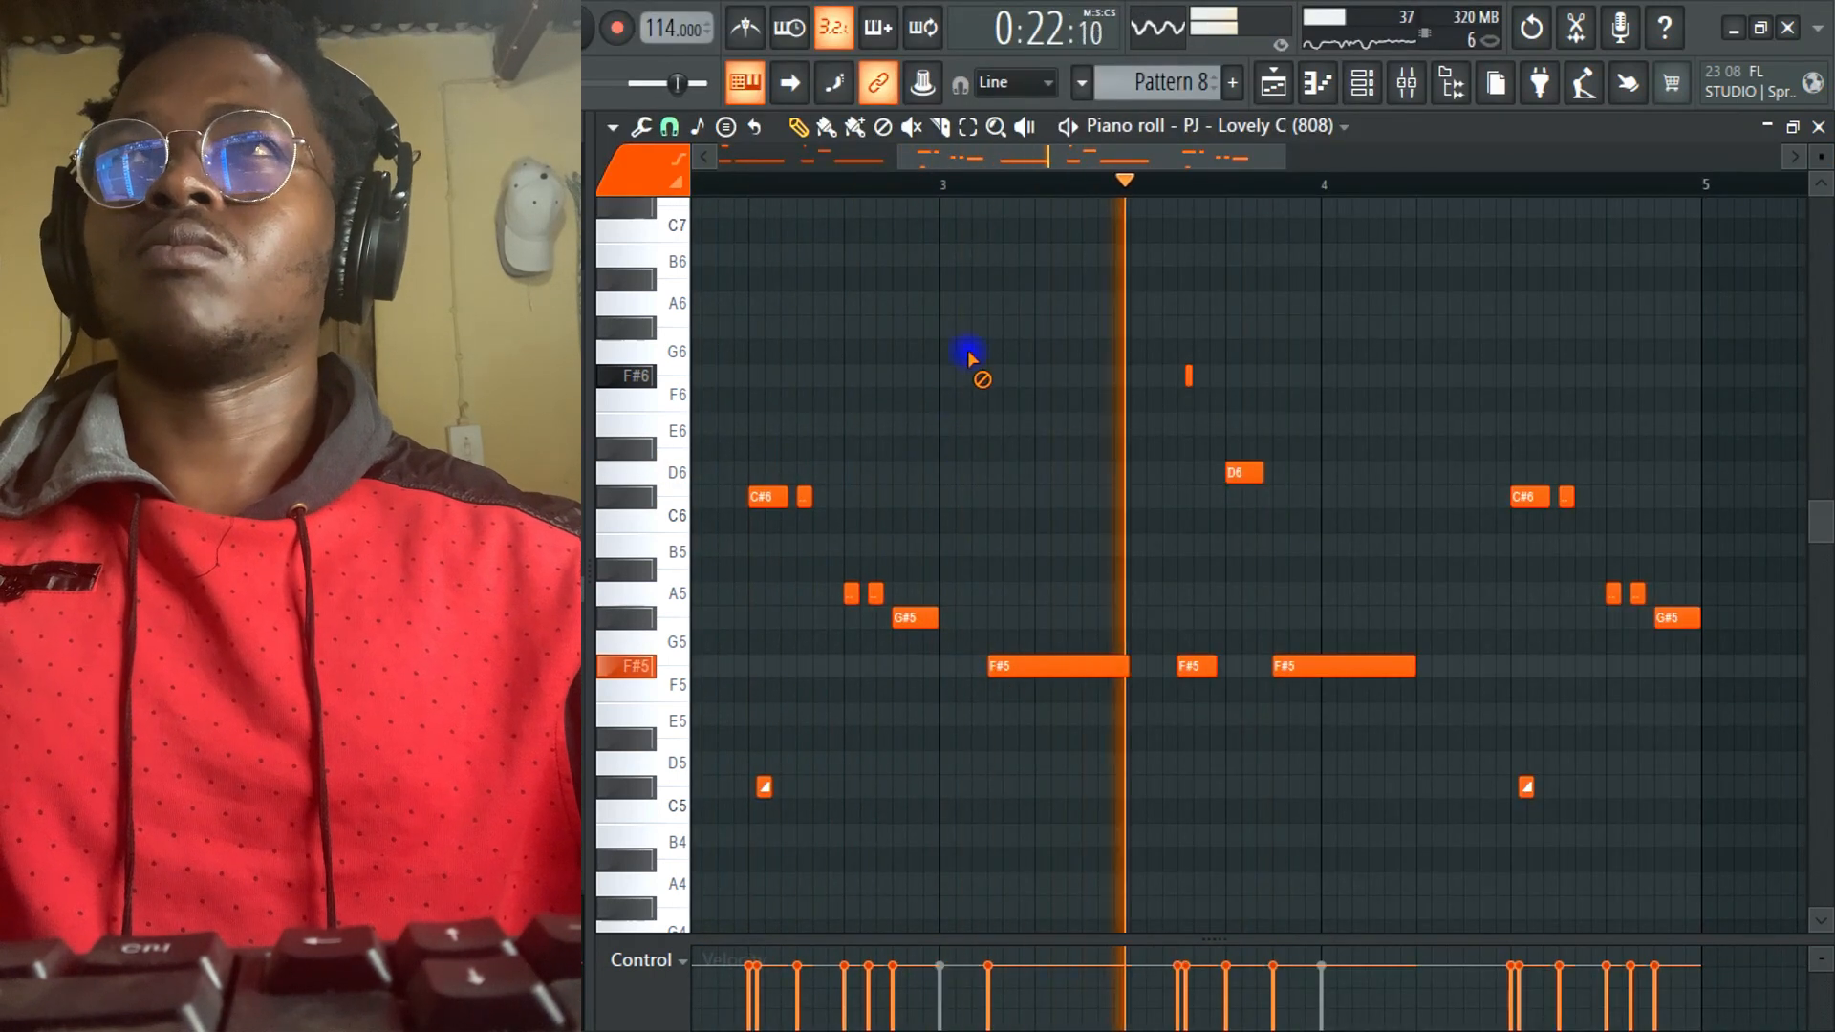
drag(1127, 666, 1034, 667)
click(1047, 666)
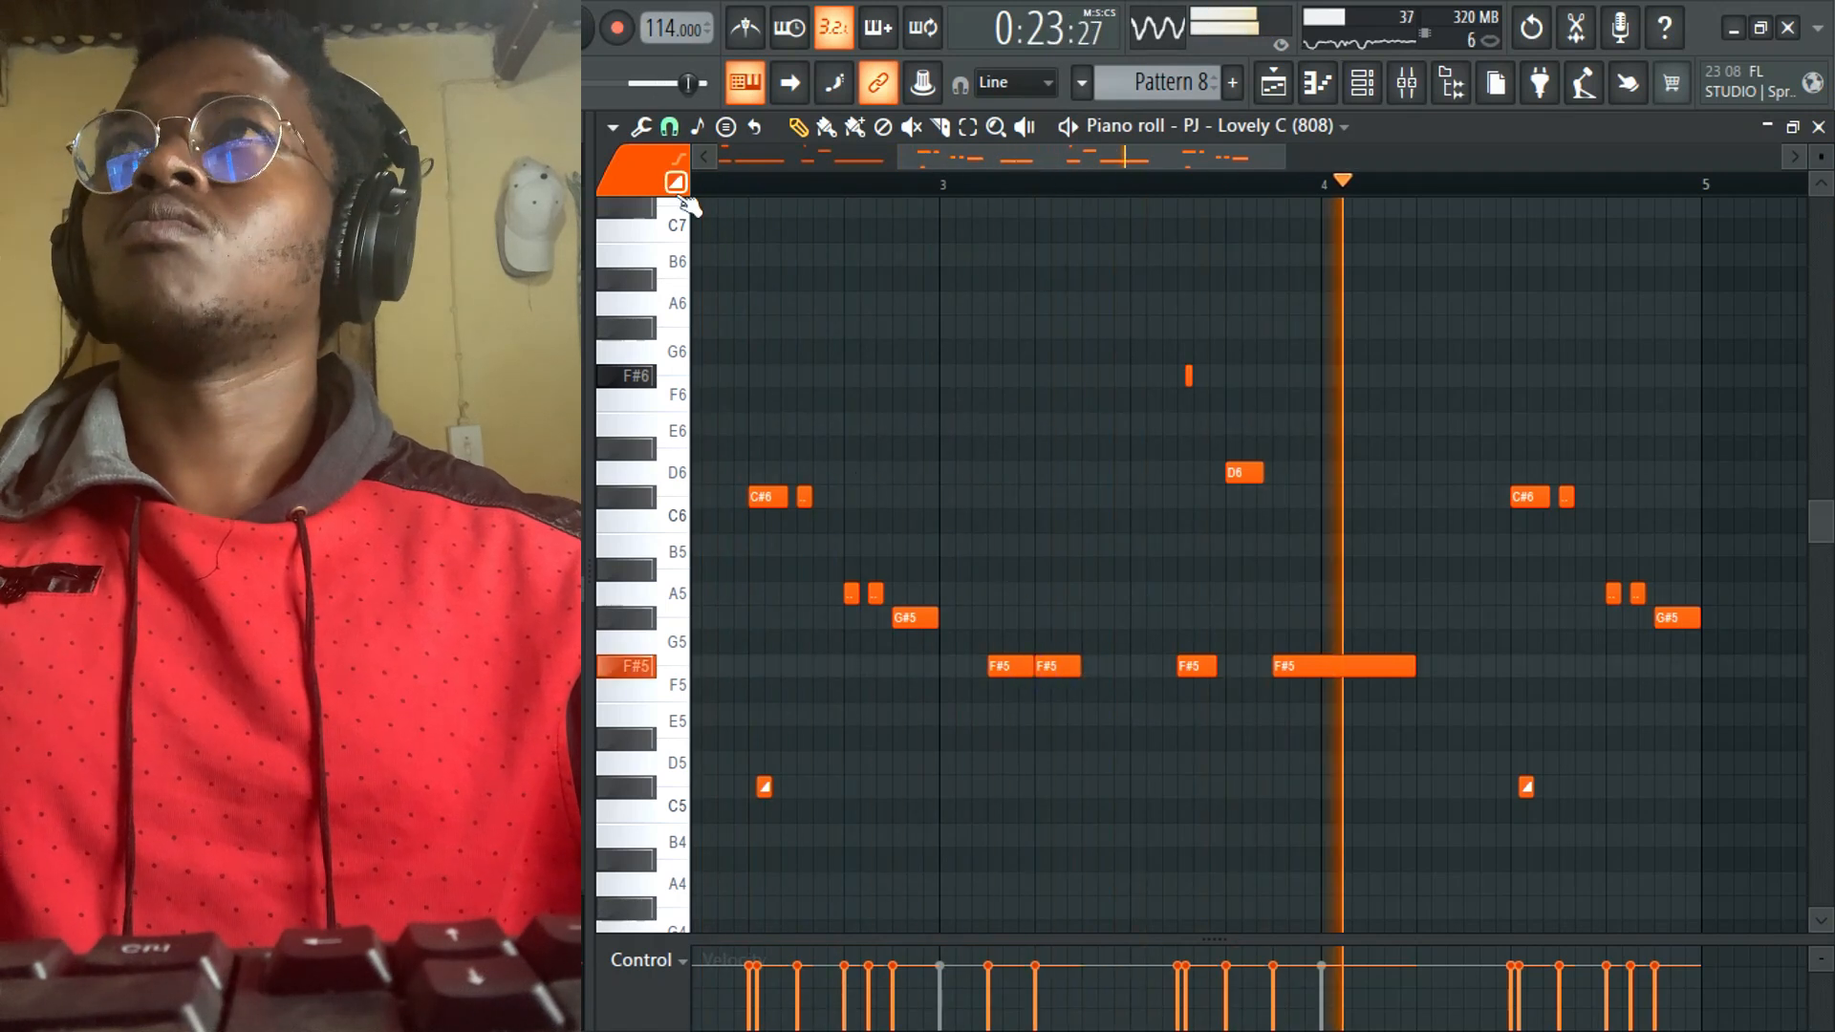
- Add a short B4 slide note under the first F#5 of bar 3 and shorten that F#5 slightly
scroll(1078, 561, down, 3)
drag(1051, 663, 1030, 695)
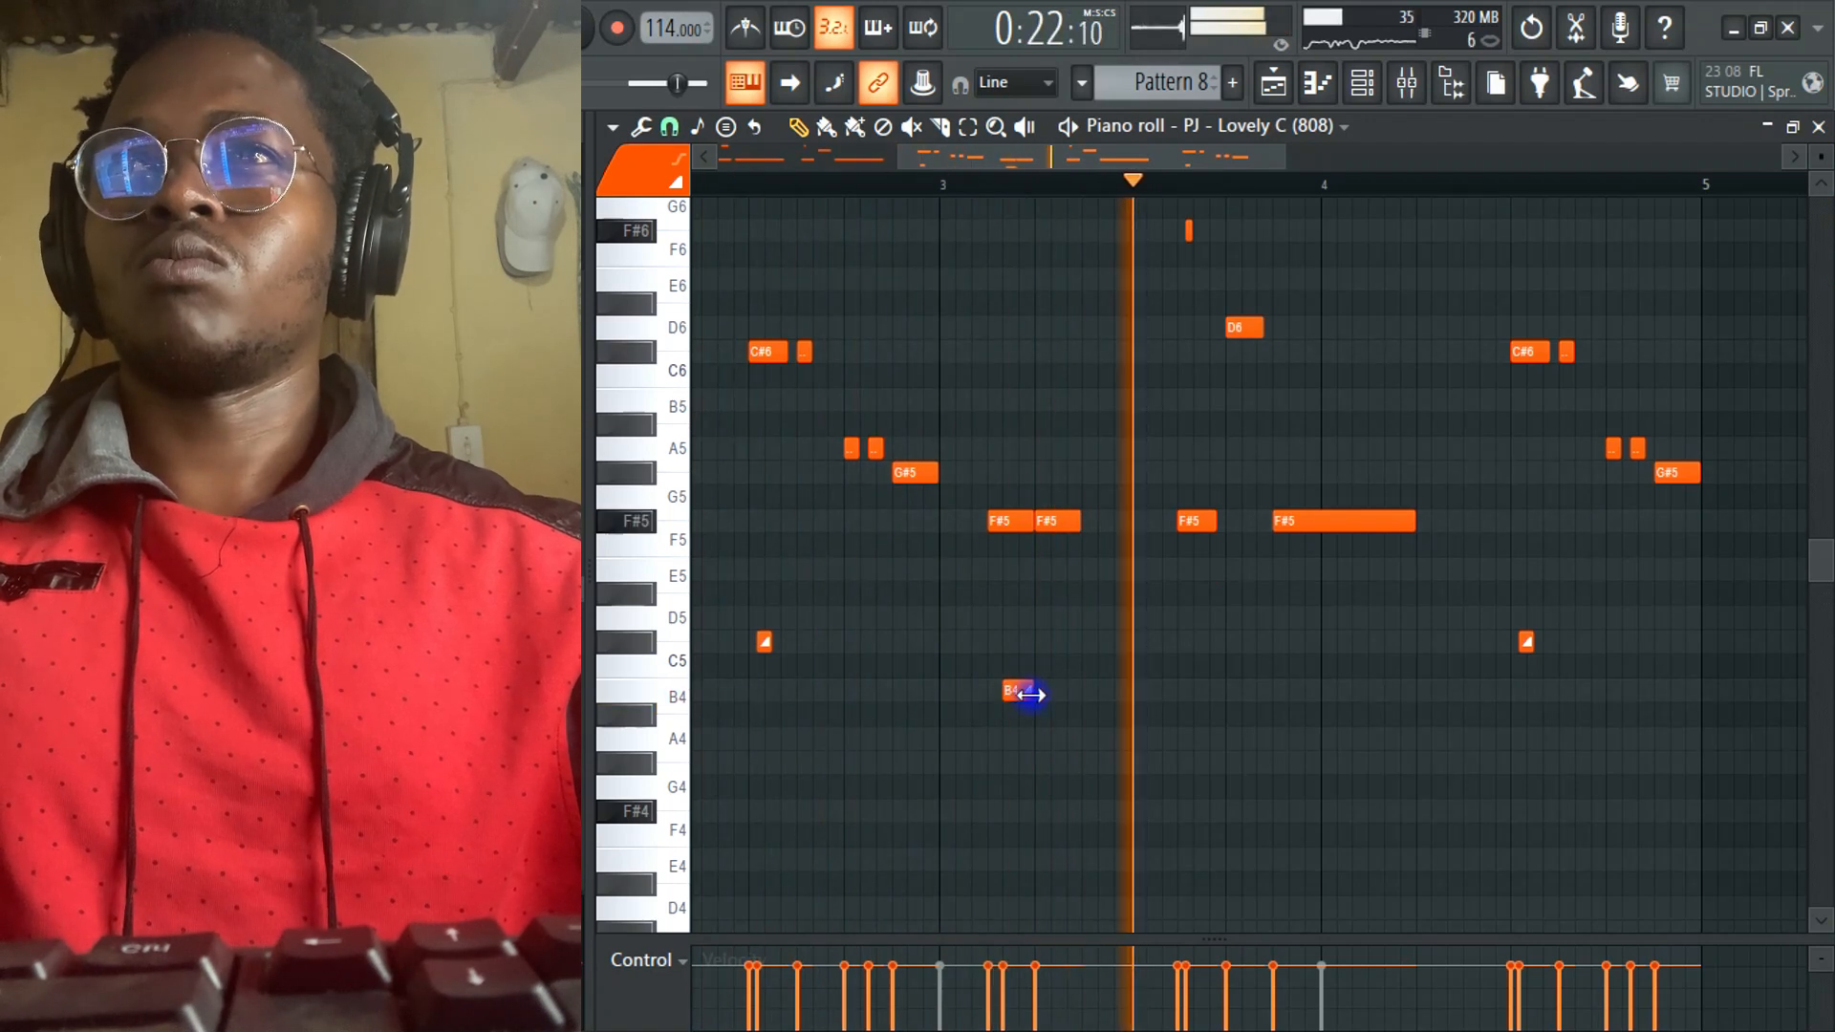
drag(1032, 521, 1025, 522)
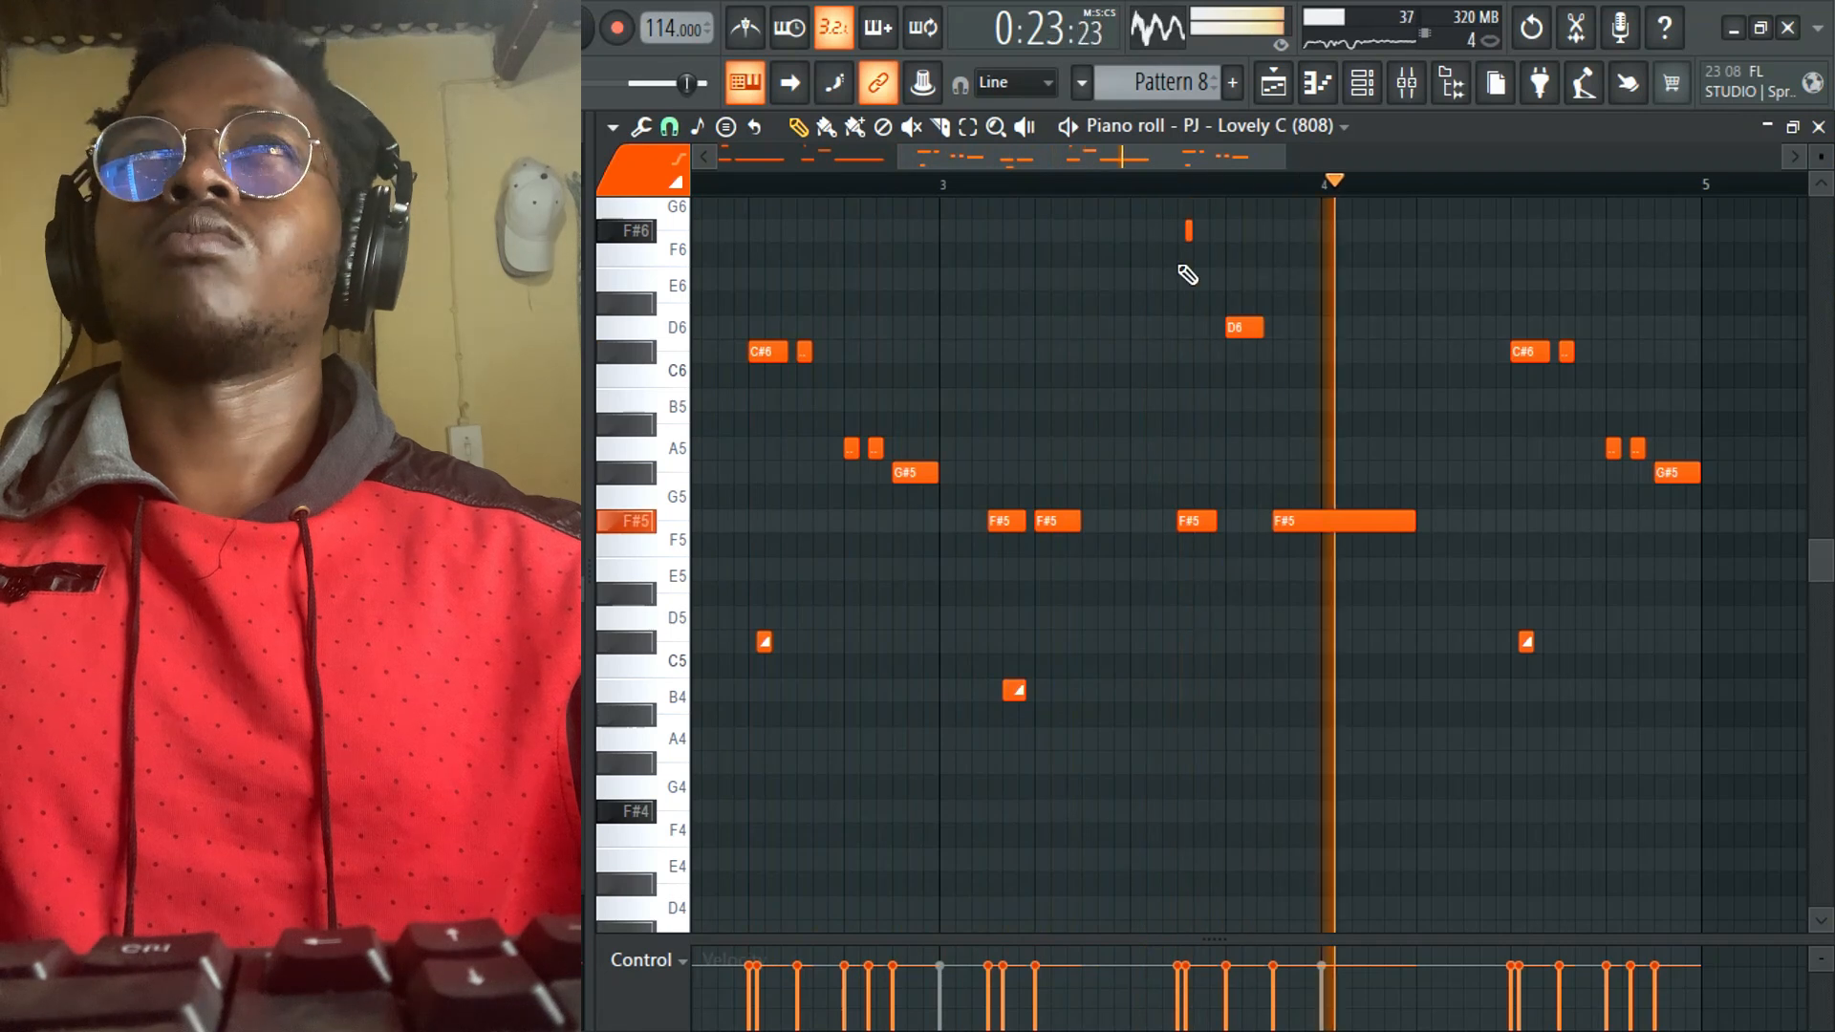
- Shorten the D6 note on beat 4 of bar 3 to about a quarter beat
scroll(1302, 475, up, 3)
drag(1261, 472, 1240, 470)
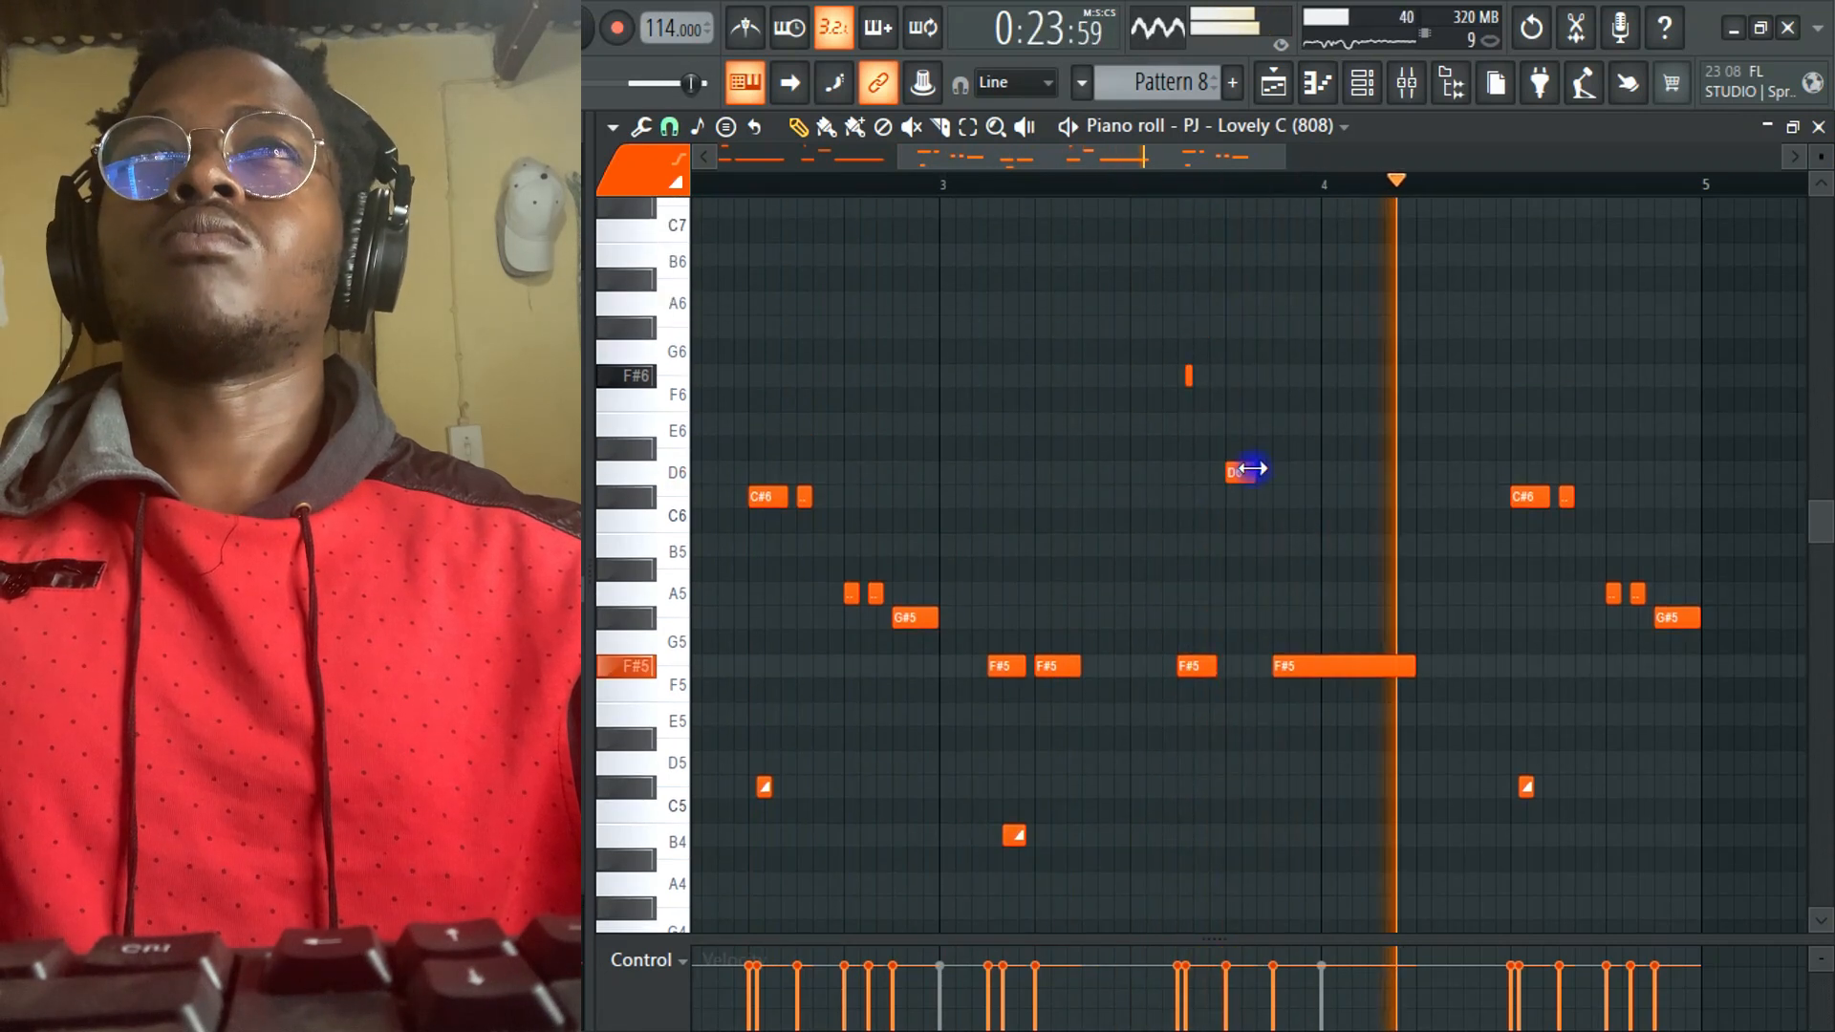
key(space)
right_click(1237, 471)
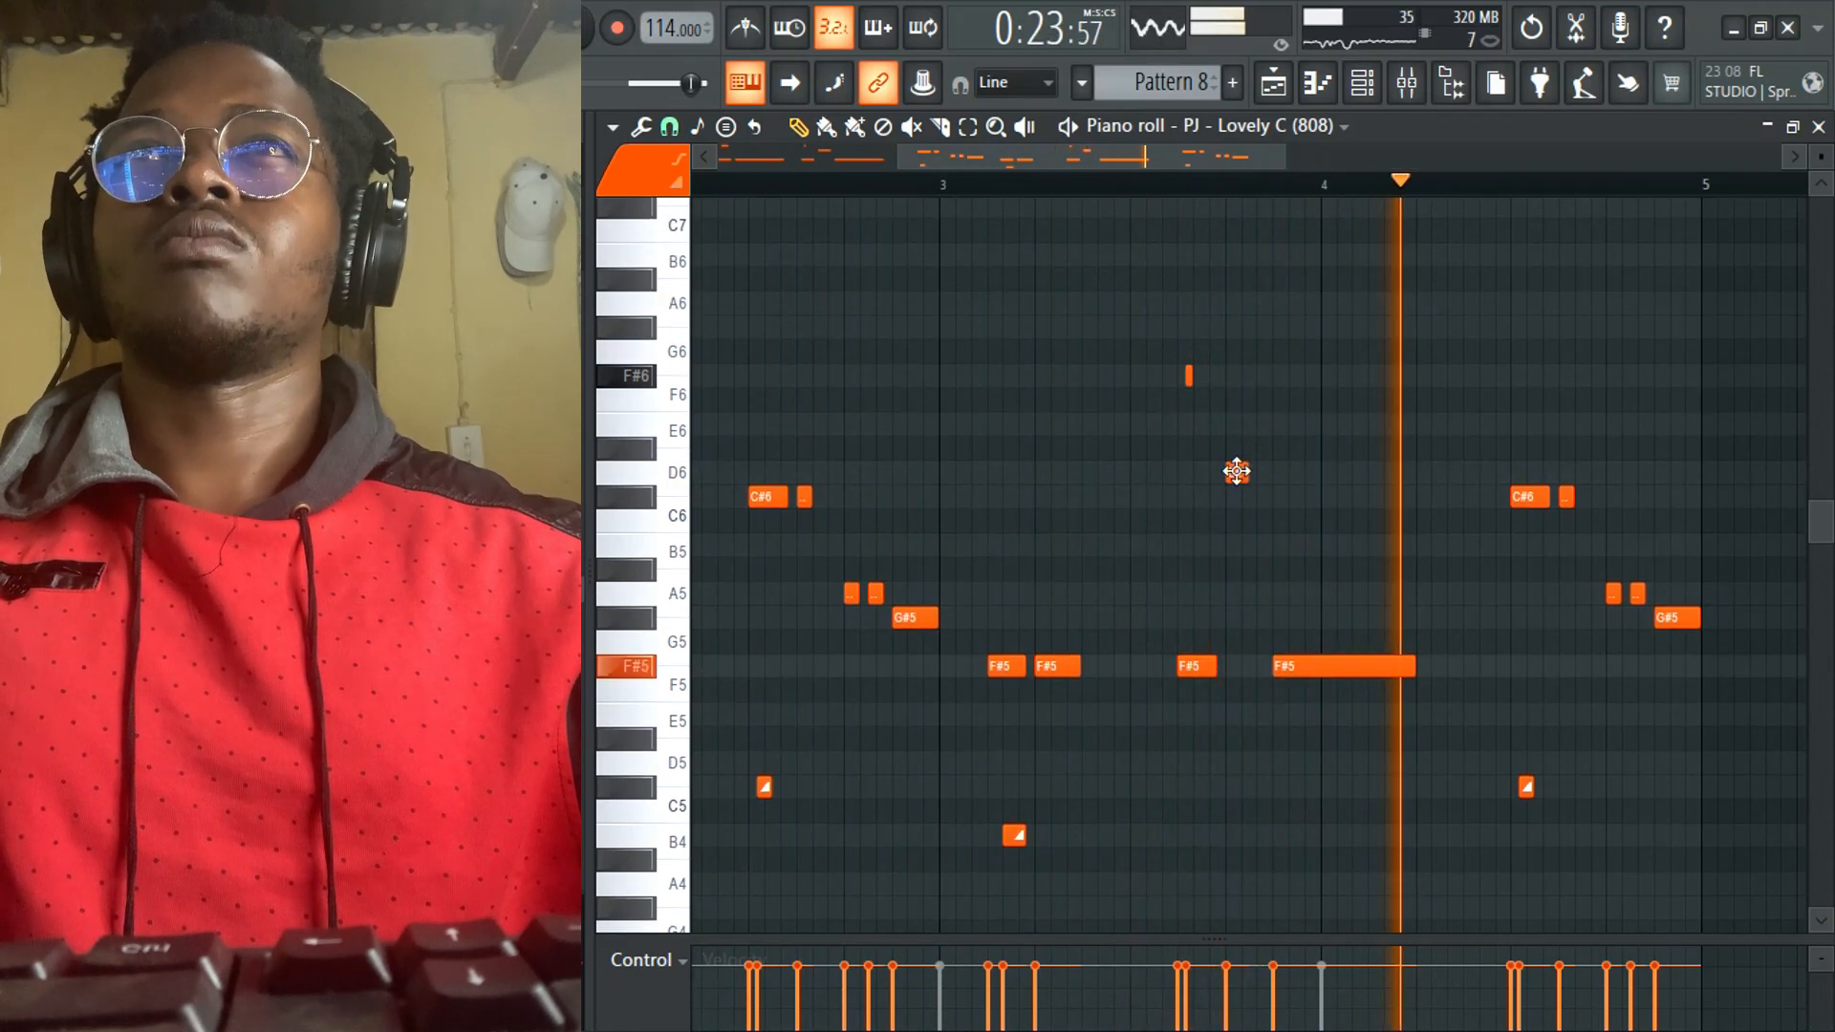
click(1237, 473)
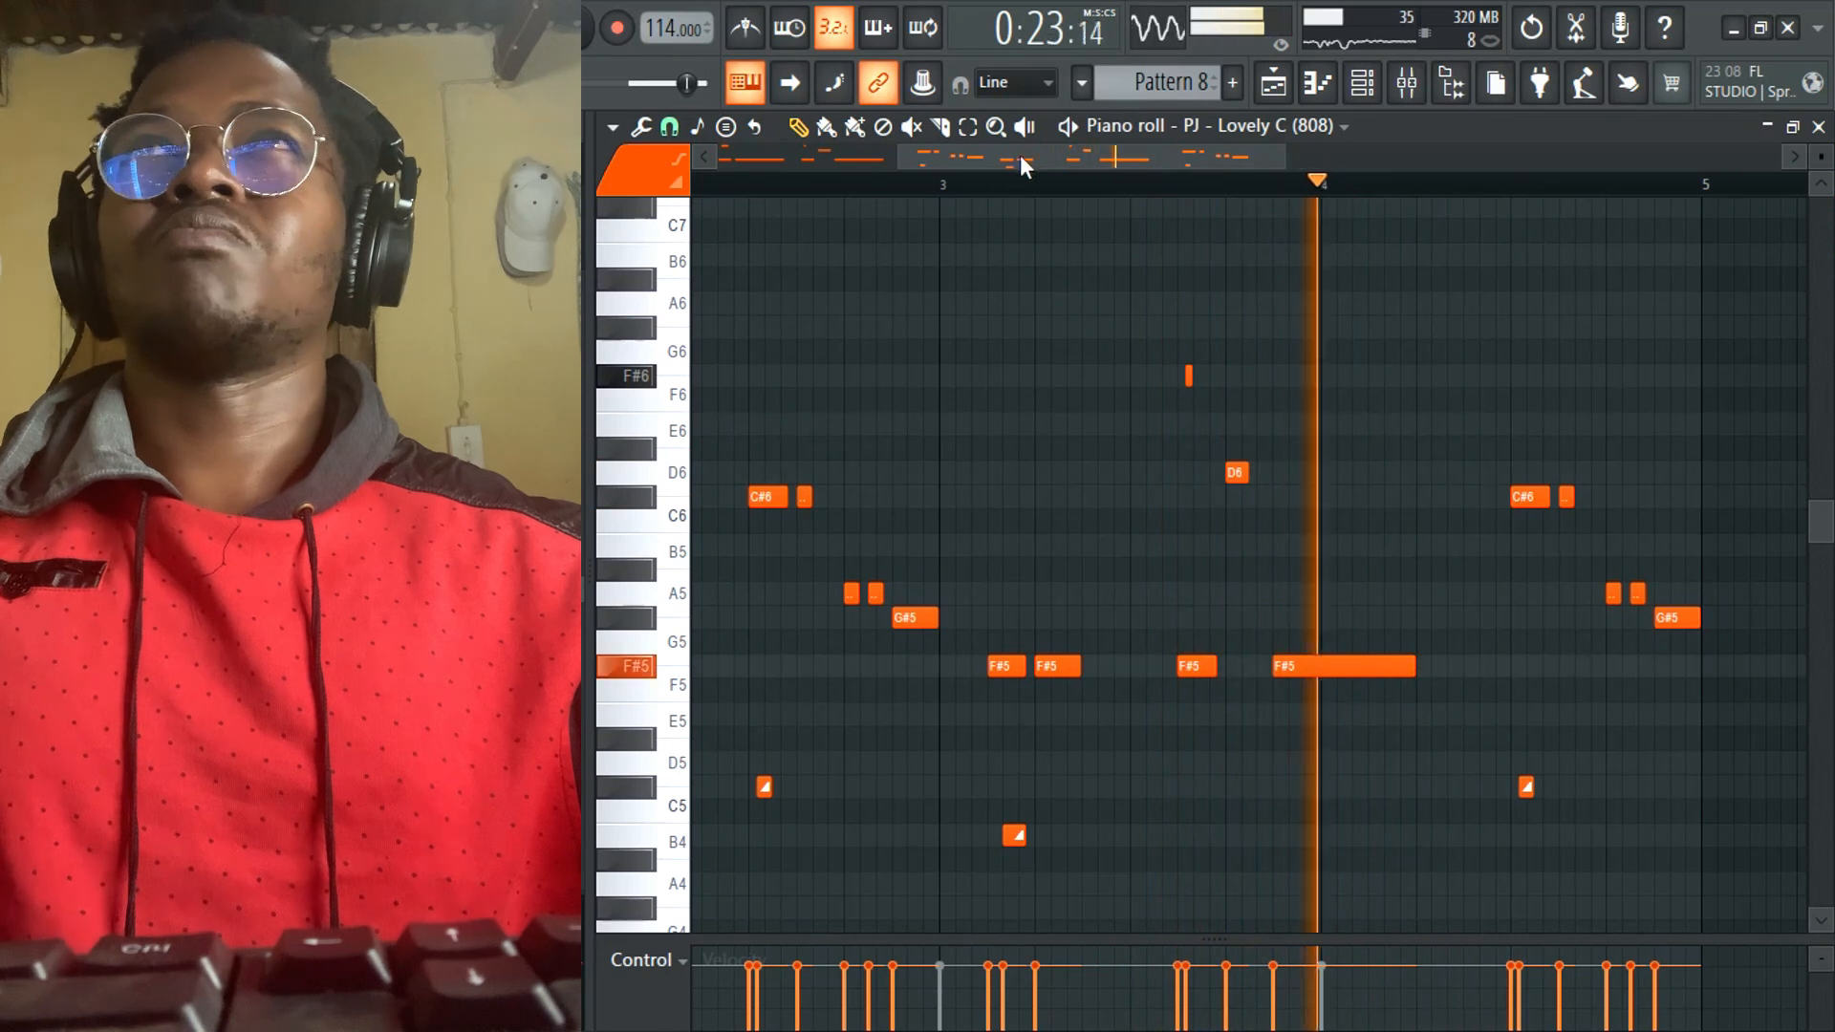
- Delete the short second C#6 note in bar 4 and lengthen the first C#6 to about two thirds of a beat
drag(1043, 160, 1145, 168)
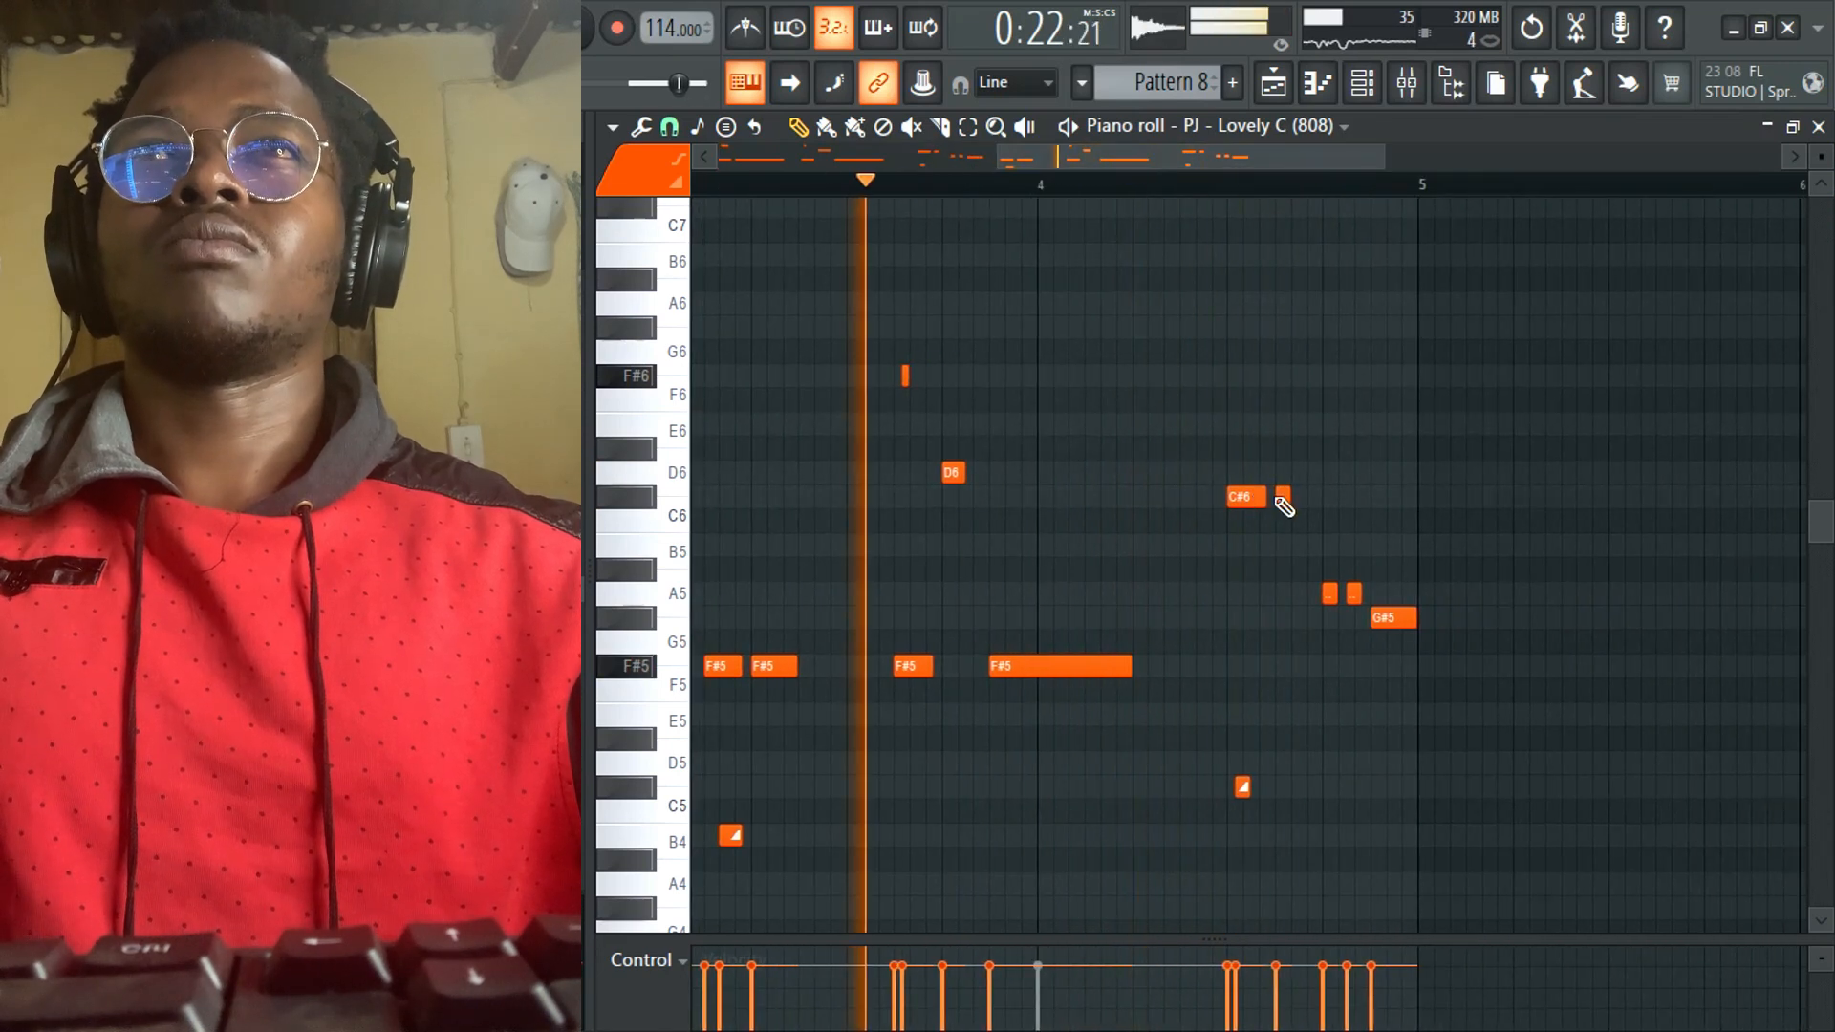
right_click(1279, 499)
drag(1261, 503, 1285, 504)
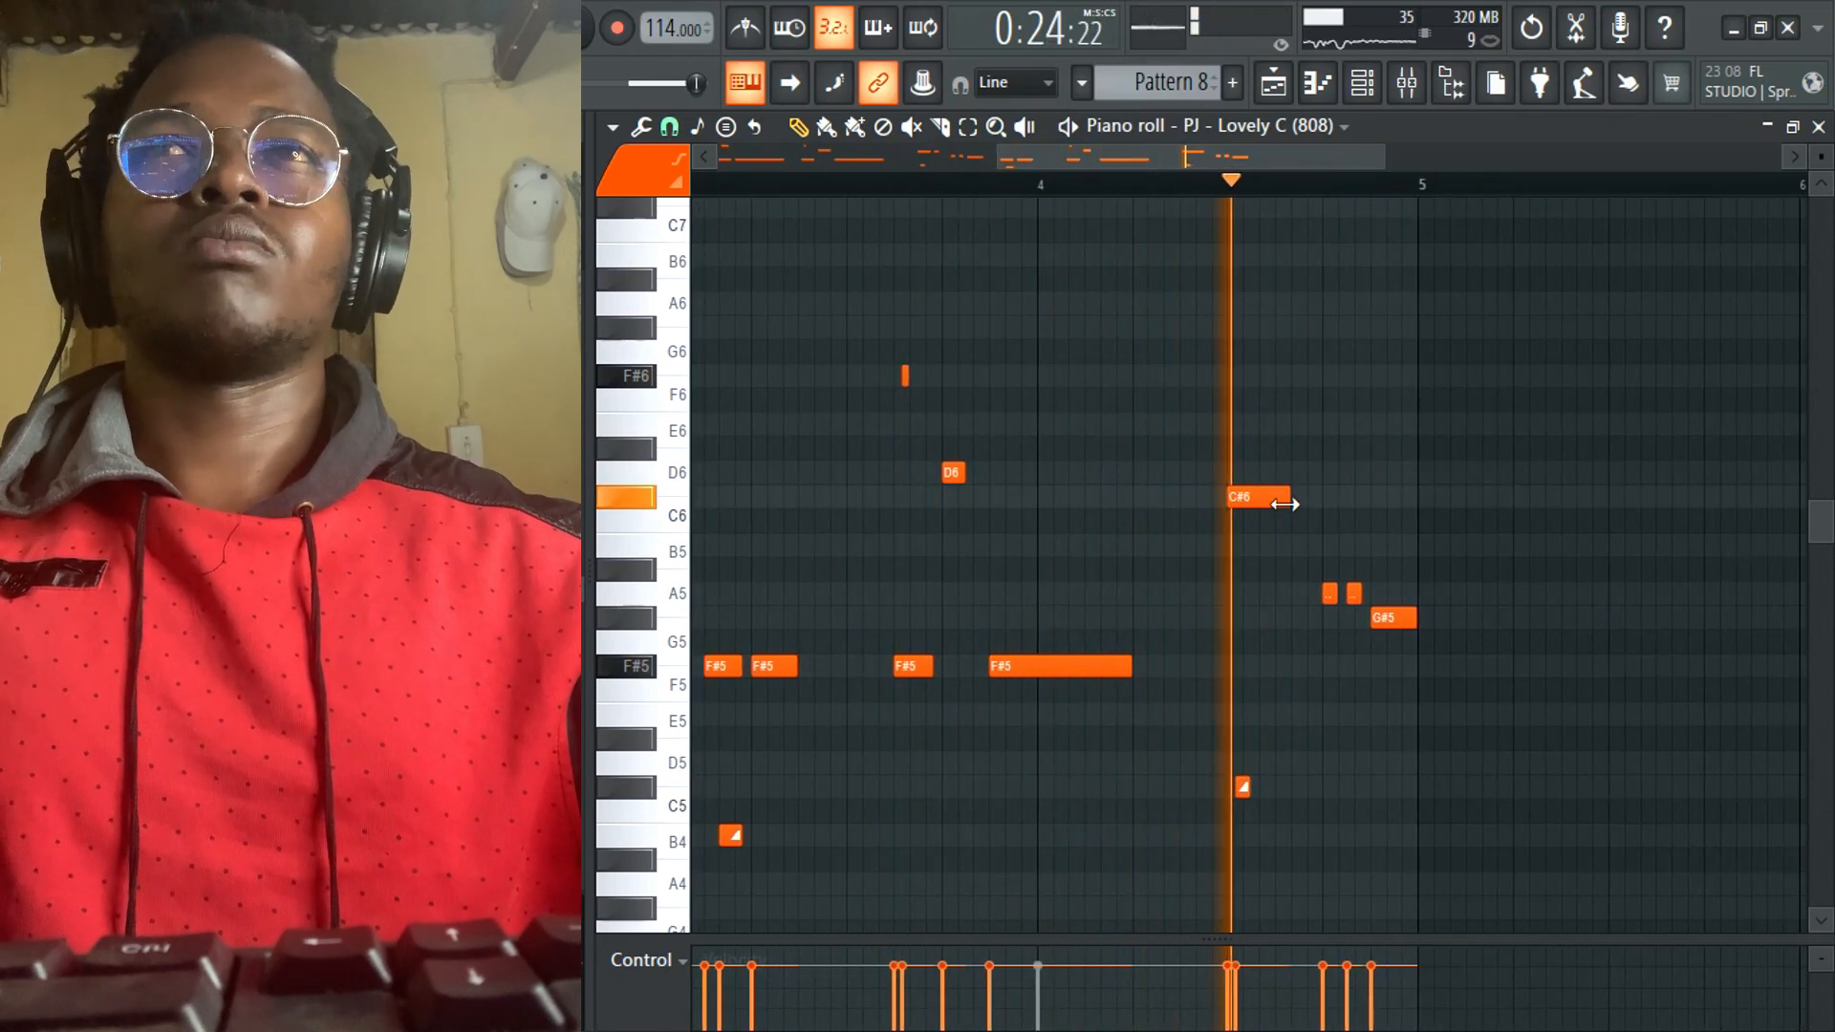
- Replace the closing notes of bar 4 with an A6 note on beat 4 and a half-beat F#6 note at beat 4.5
drag(1309, 585, 1330, 612)
key(ctrl+Up)
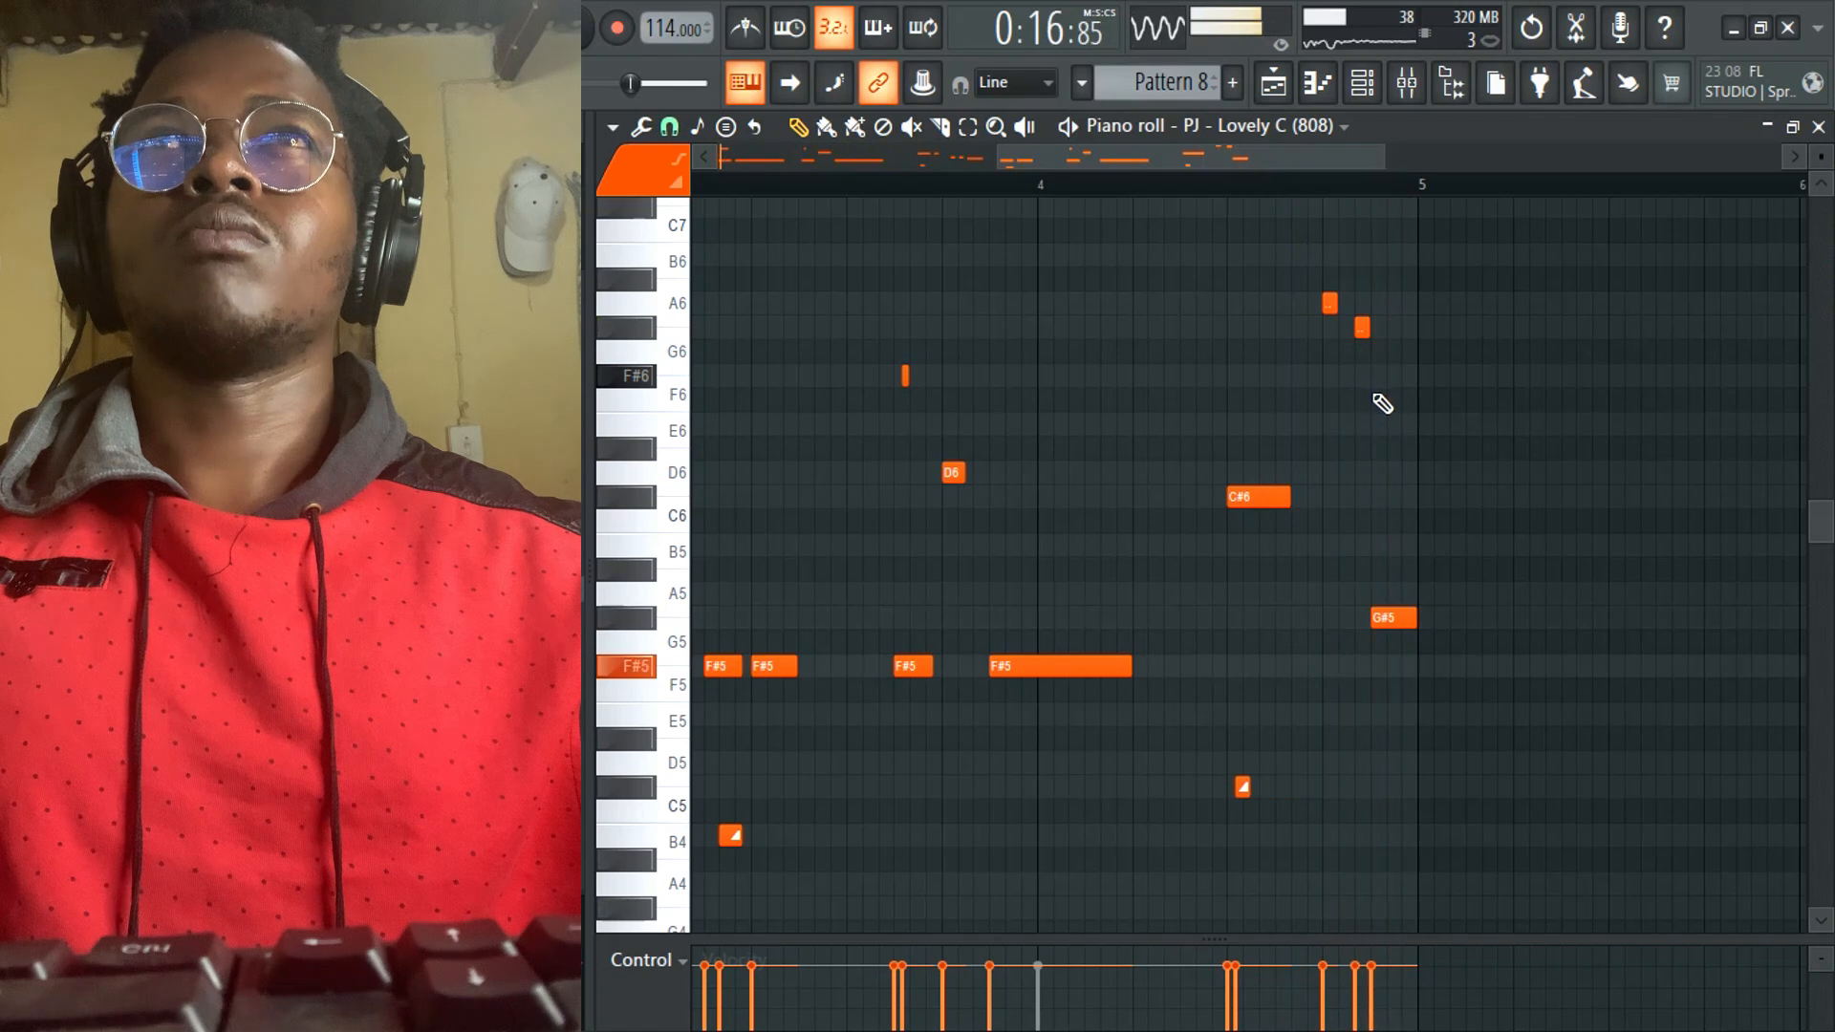
right_click(1351, 329)
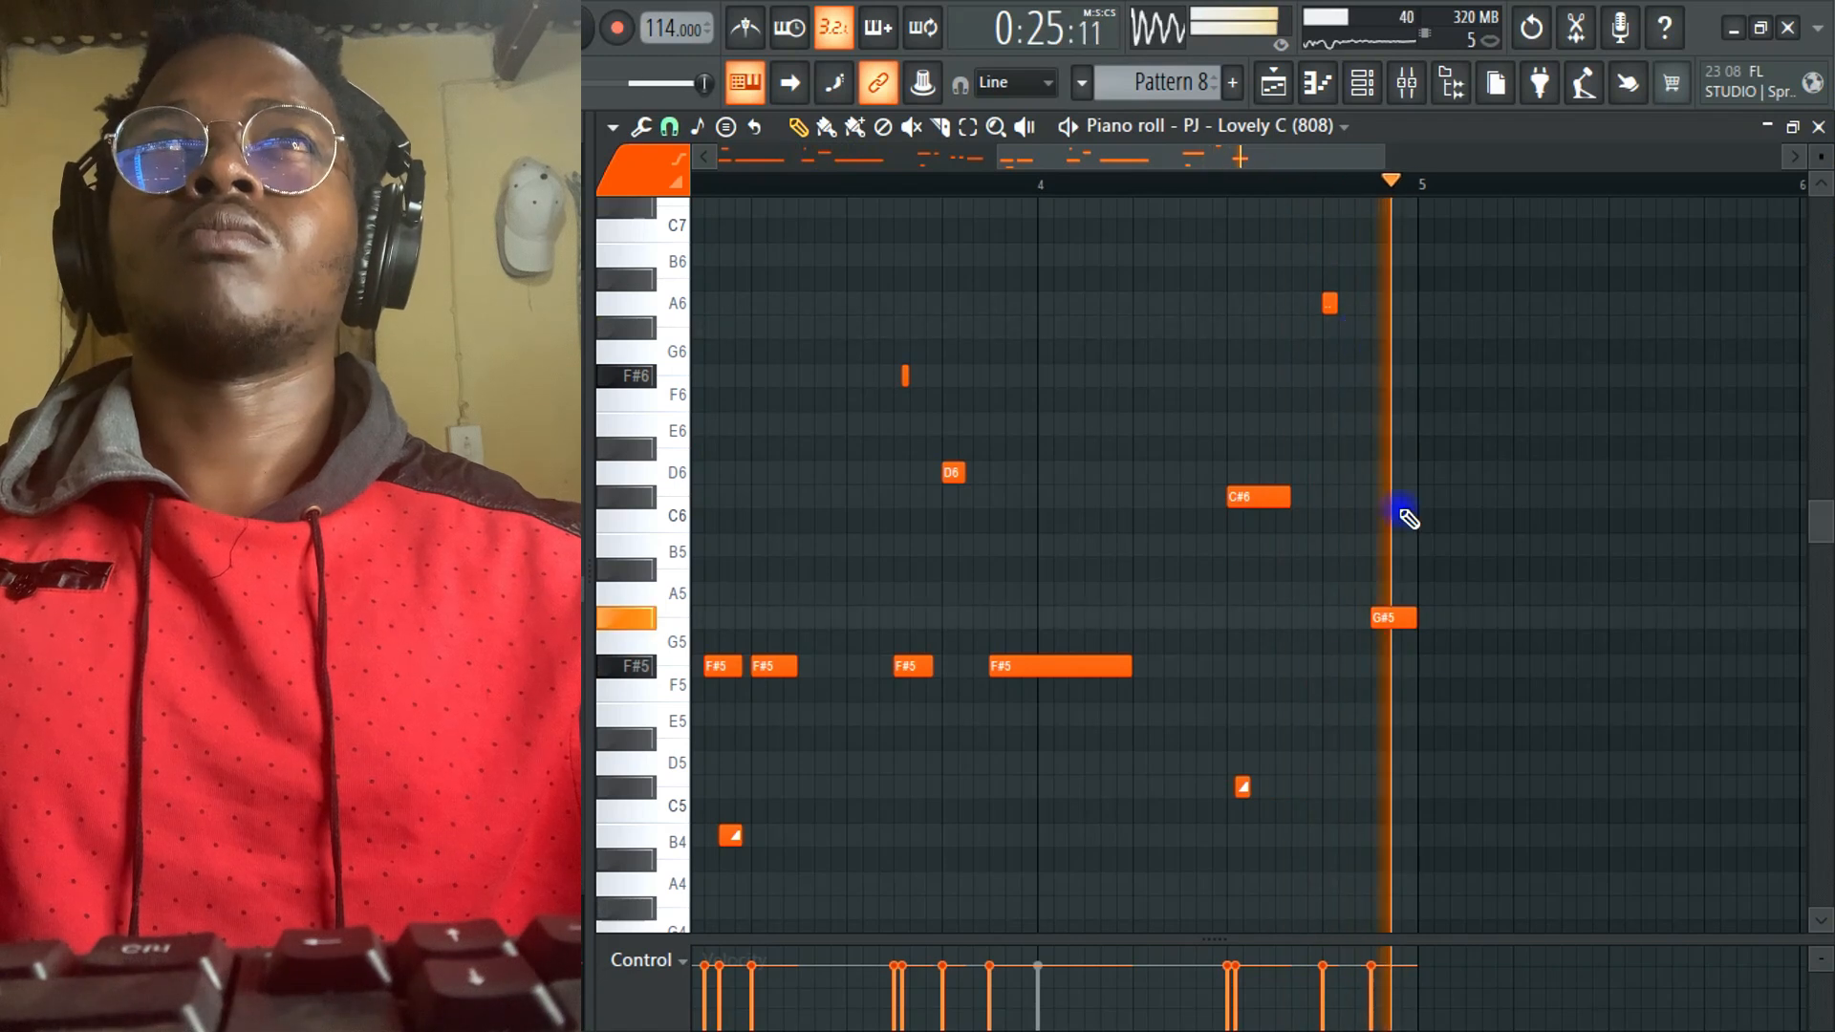
drag(1387, 461, 1386, 396)
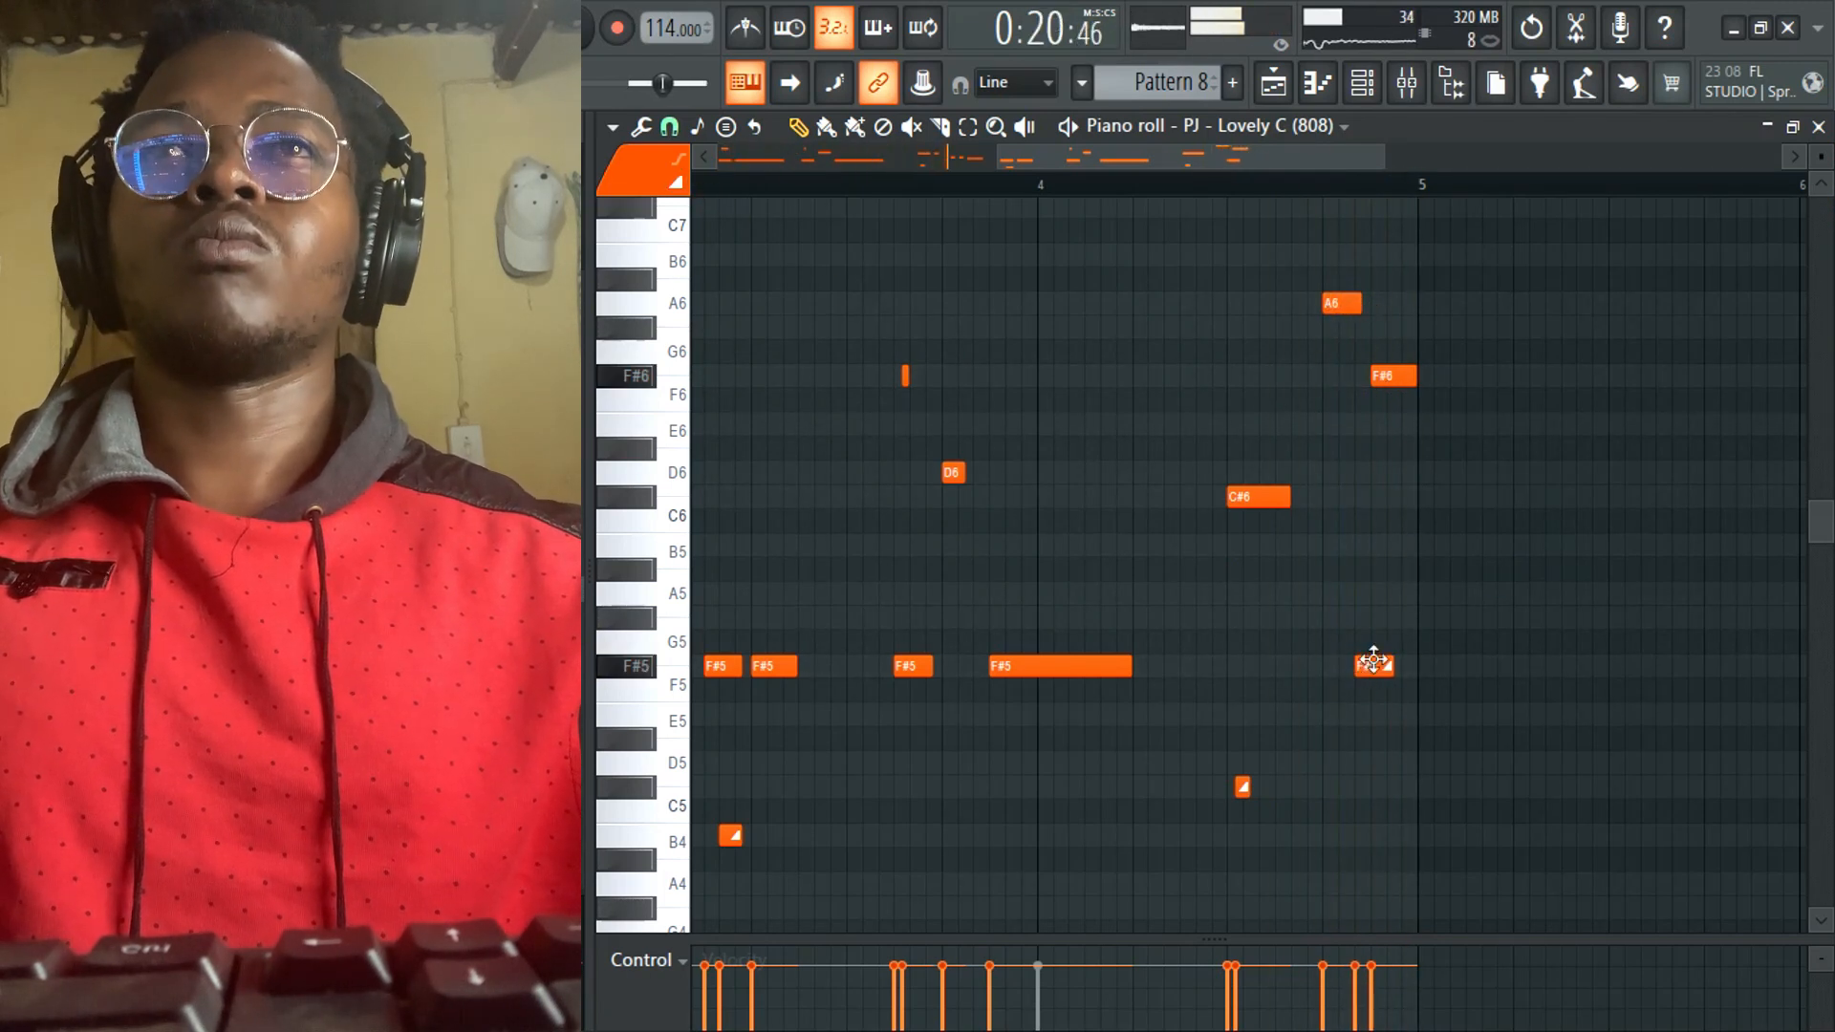
- Add a short A5 slide note just after beat 4 of bar 4 and lower the A6 note there to A4
drag(1359, 696, 1347, 602)
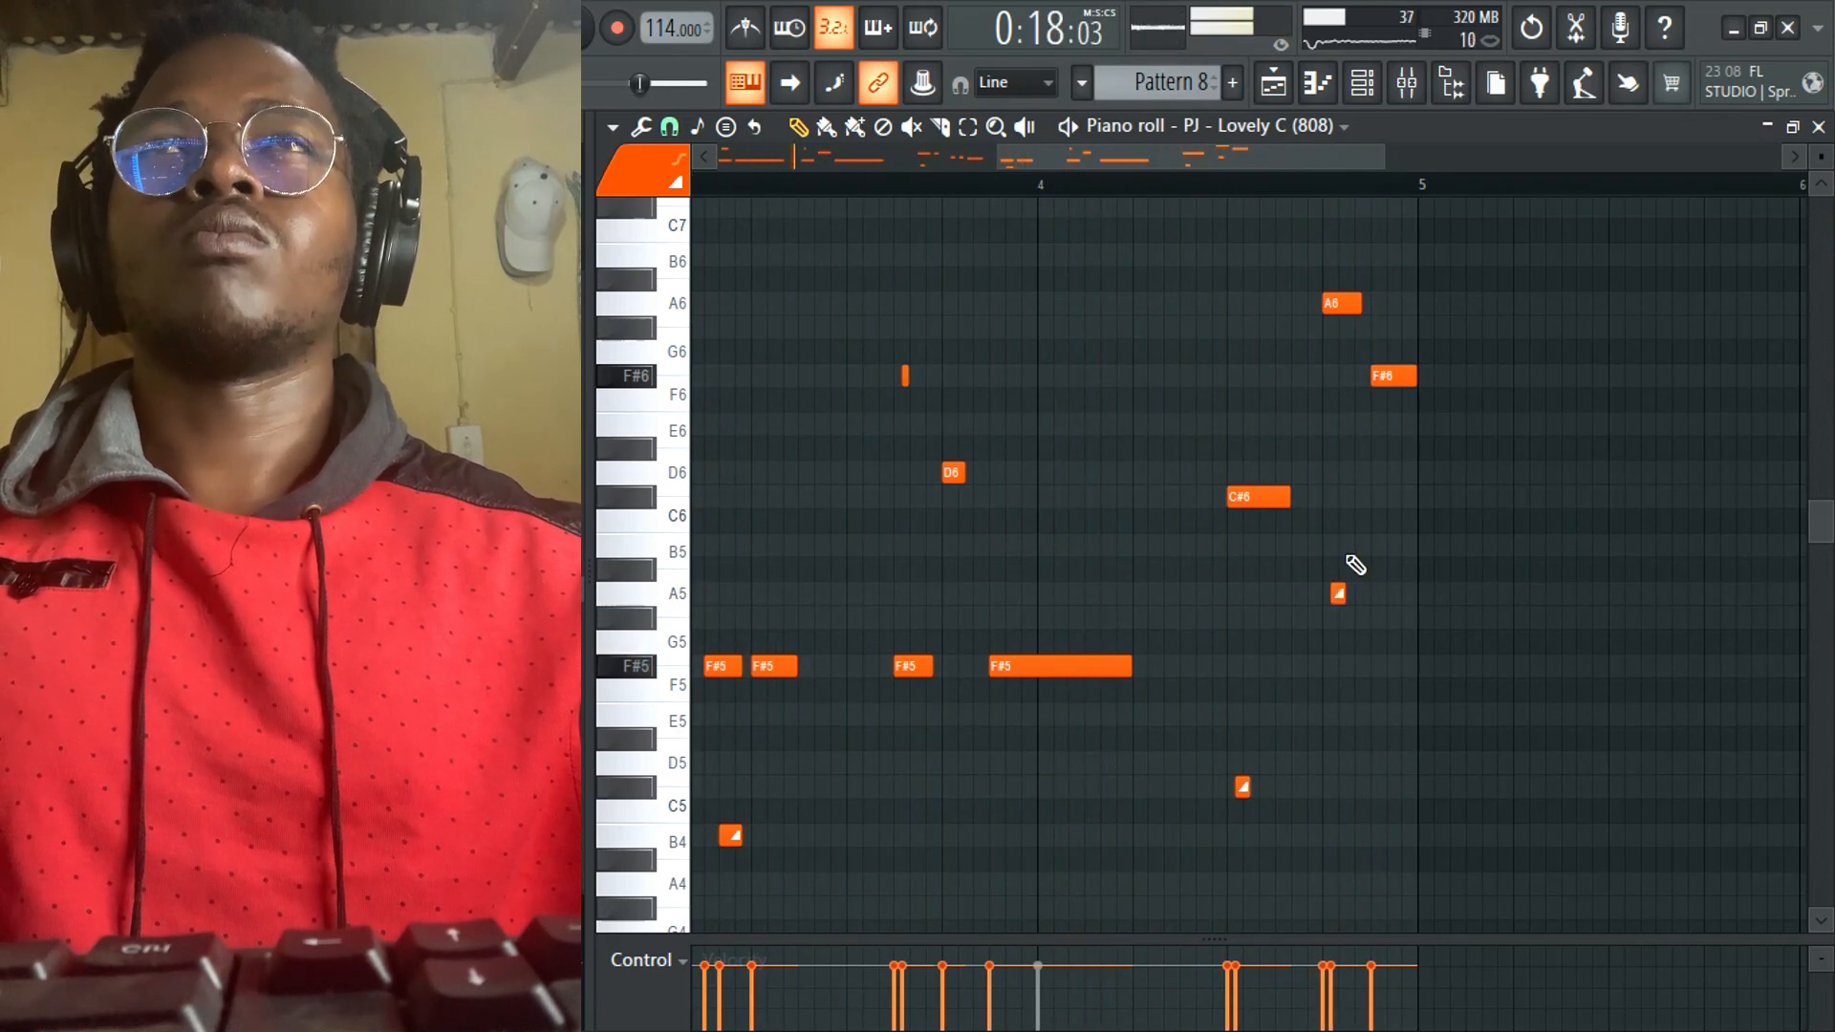
click(1274, 188)
drag(1323, 268, 1329, 403)
key(ctrl+Down)
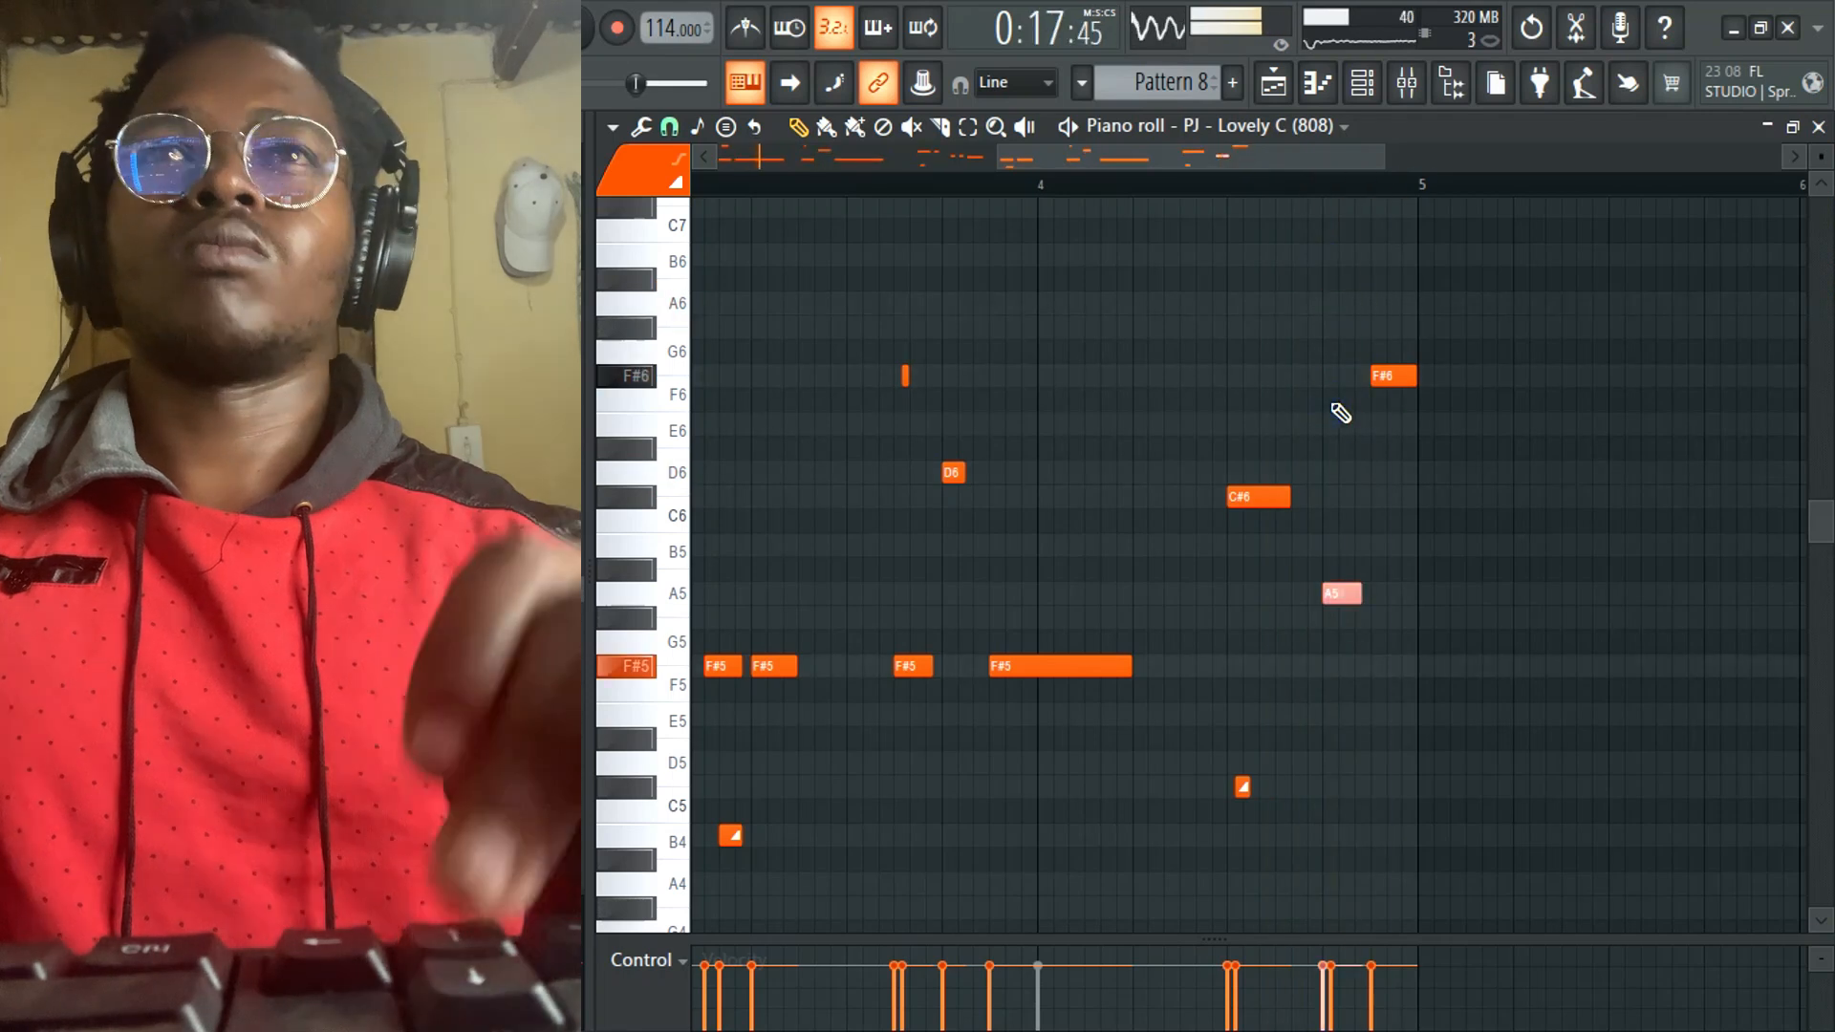
drag(1409, 536, 1319, 923)
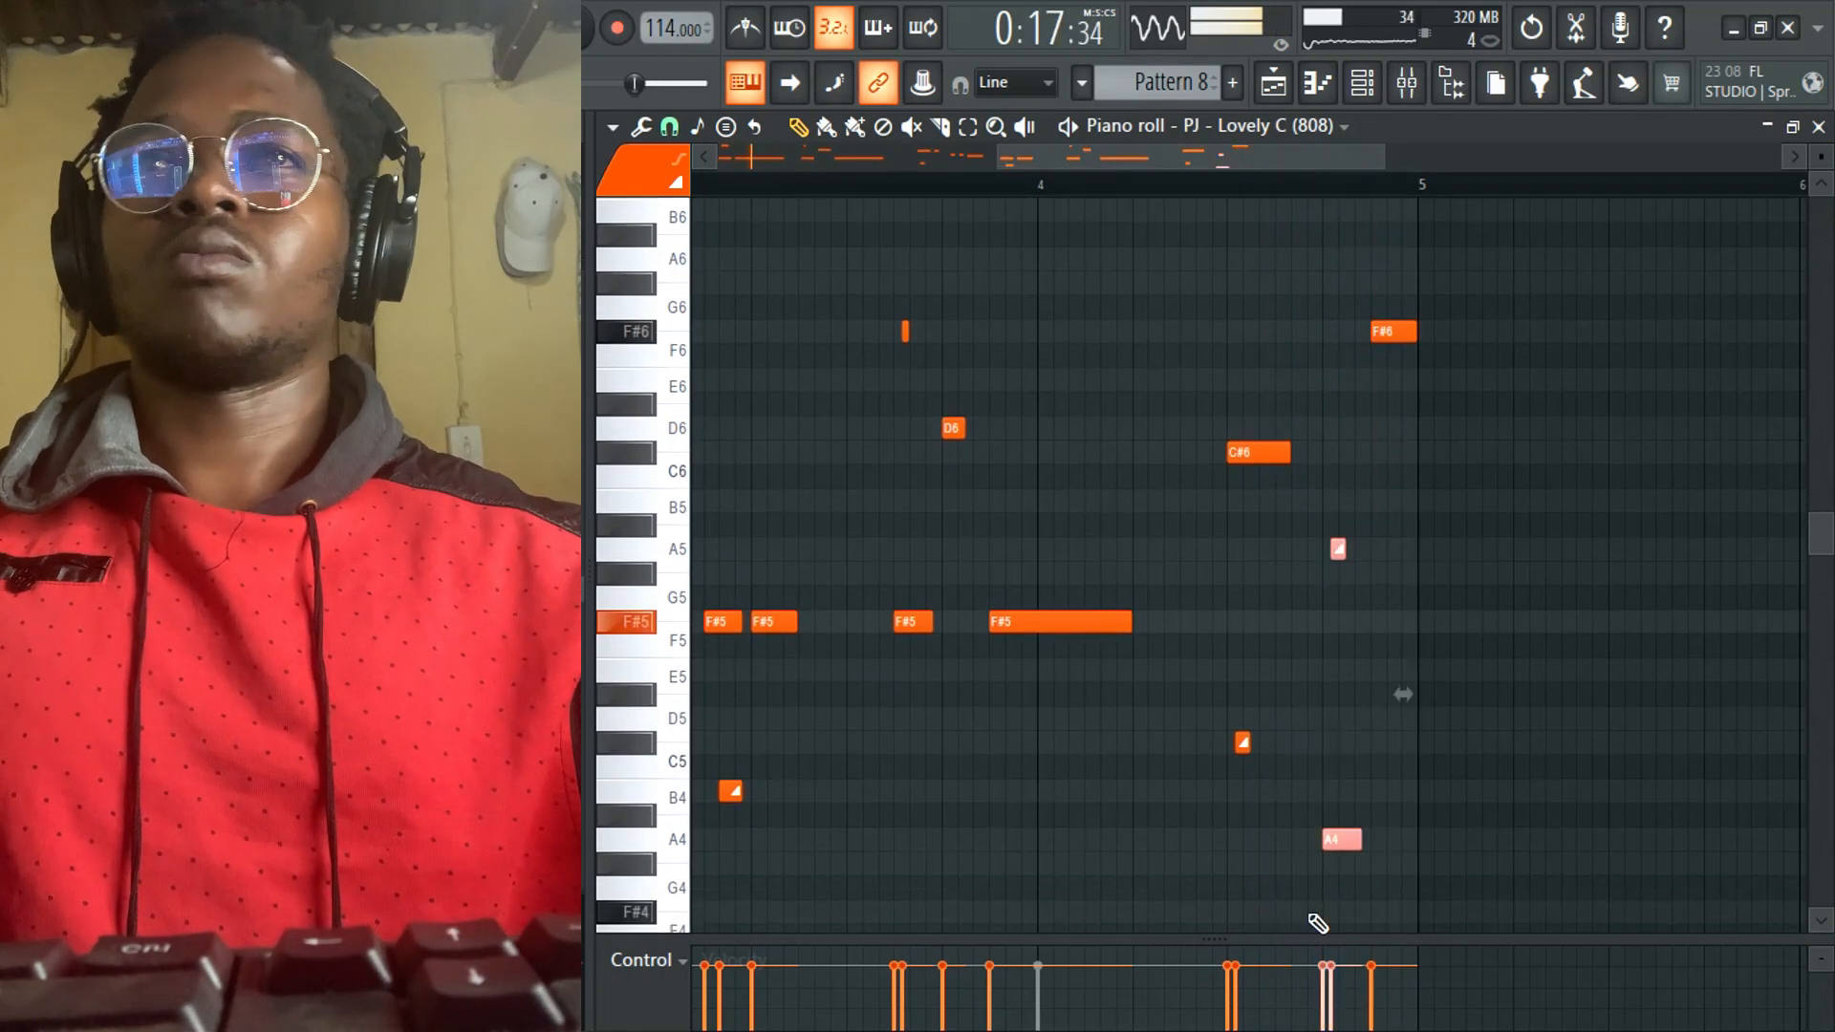
key(ctrl+Up)
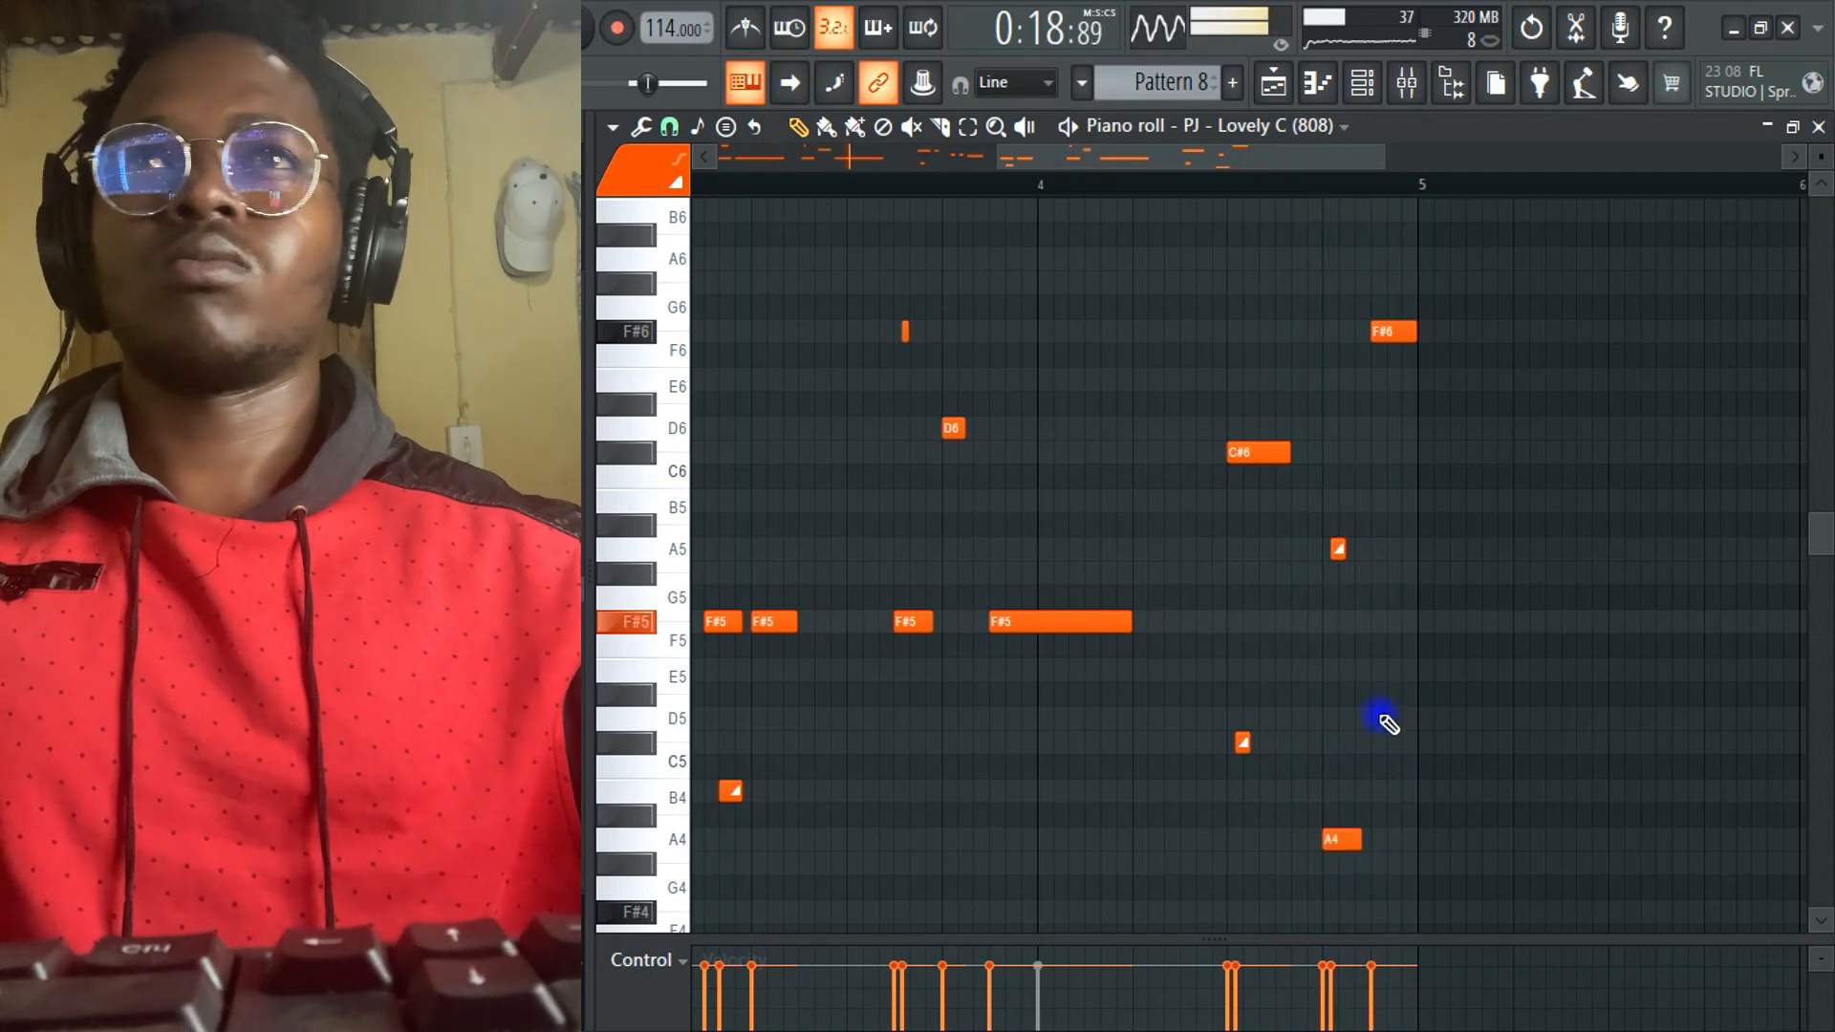
drag(997, 163, 719, 161)
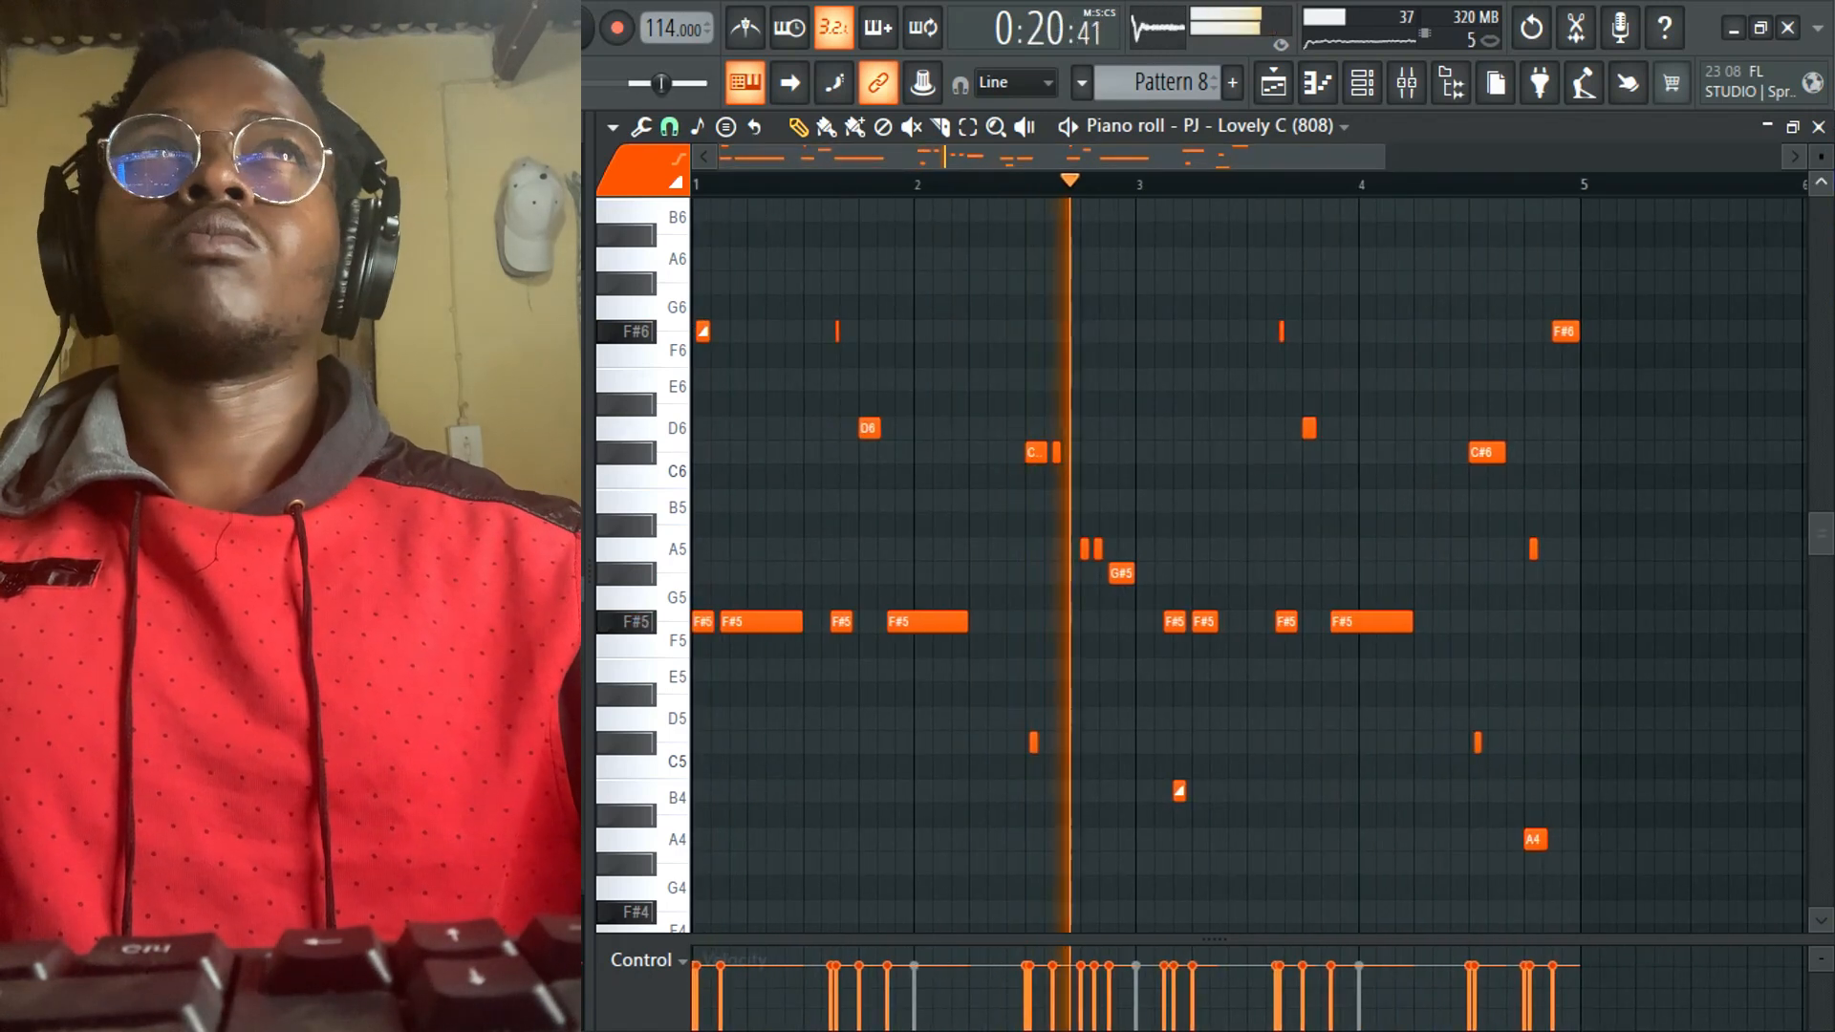
- Place a kick on the first step of Pattern 8 and play the pattern
click(1818, 127)
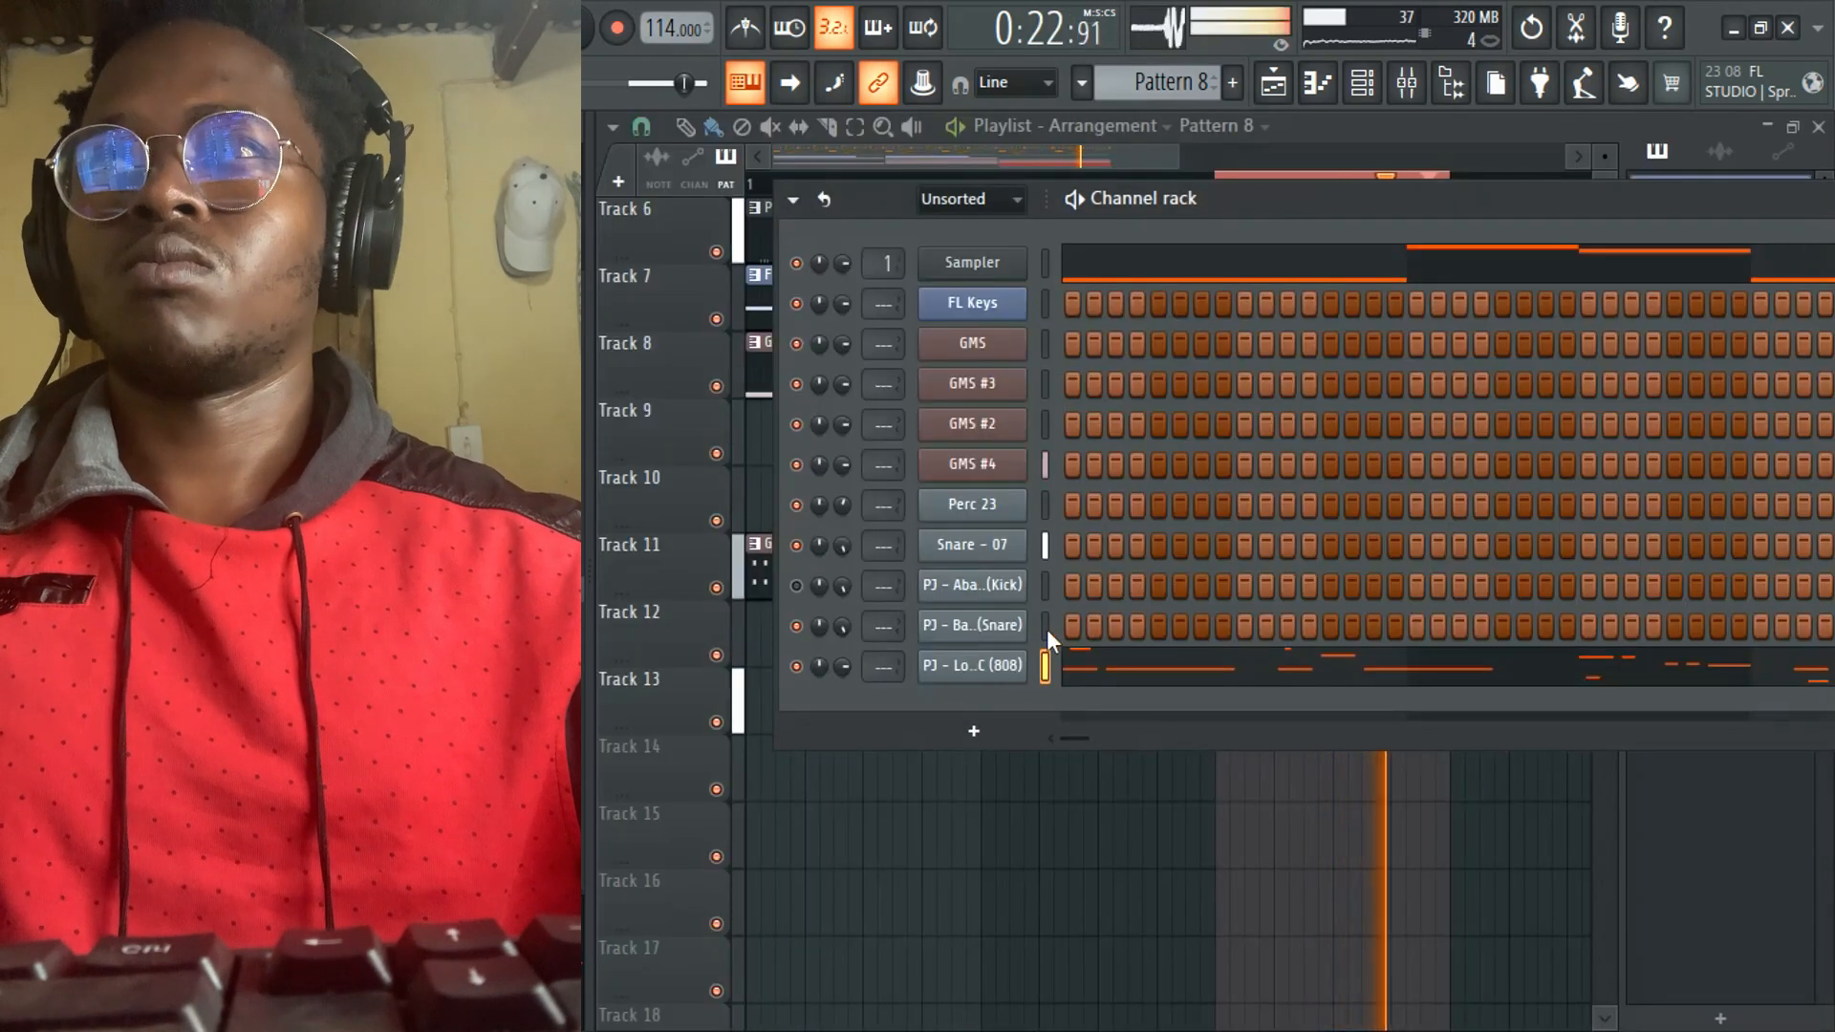
click(1071, 587)
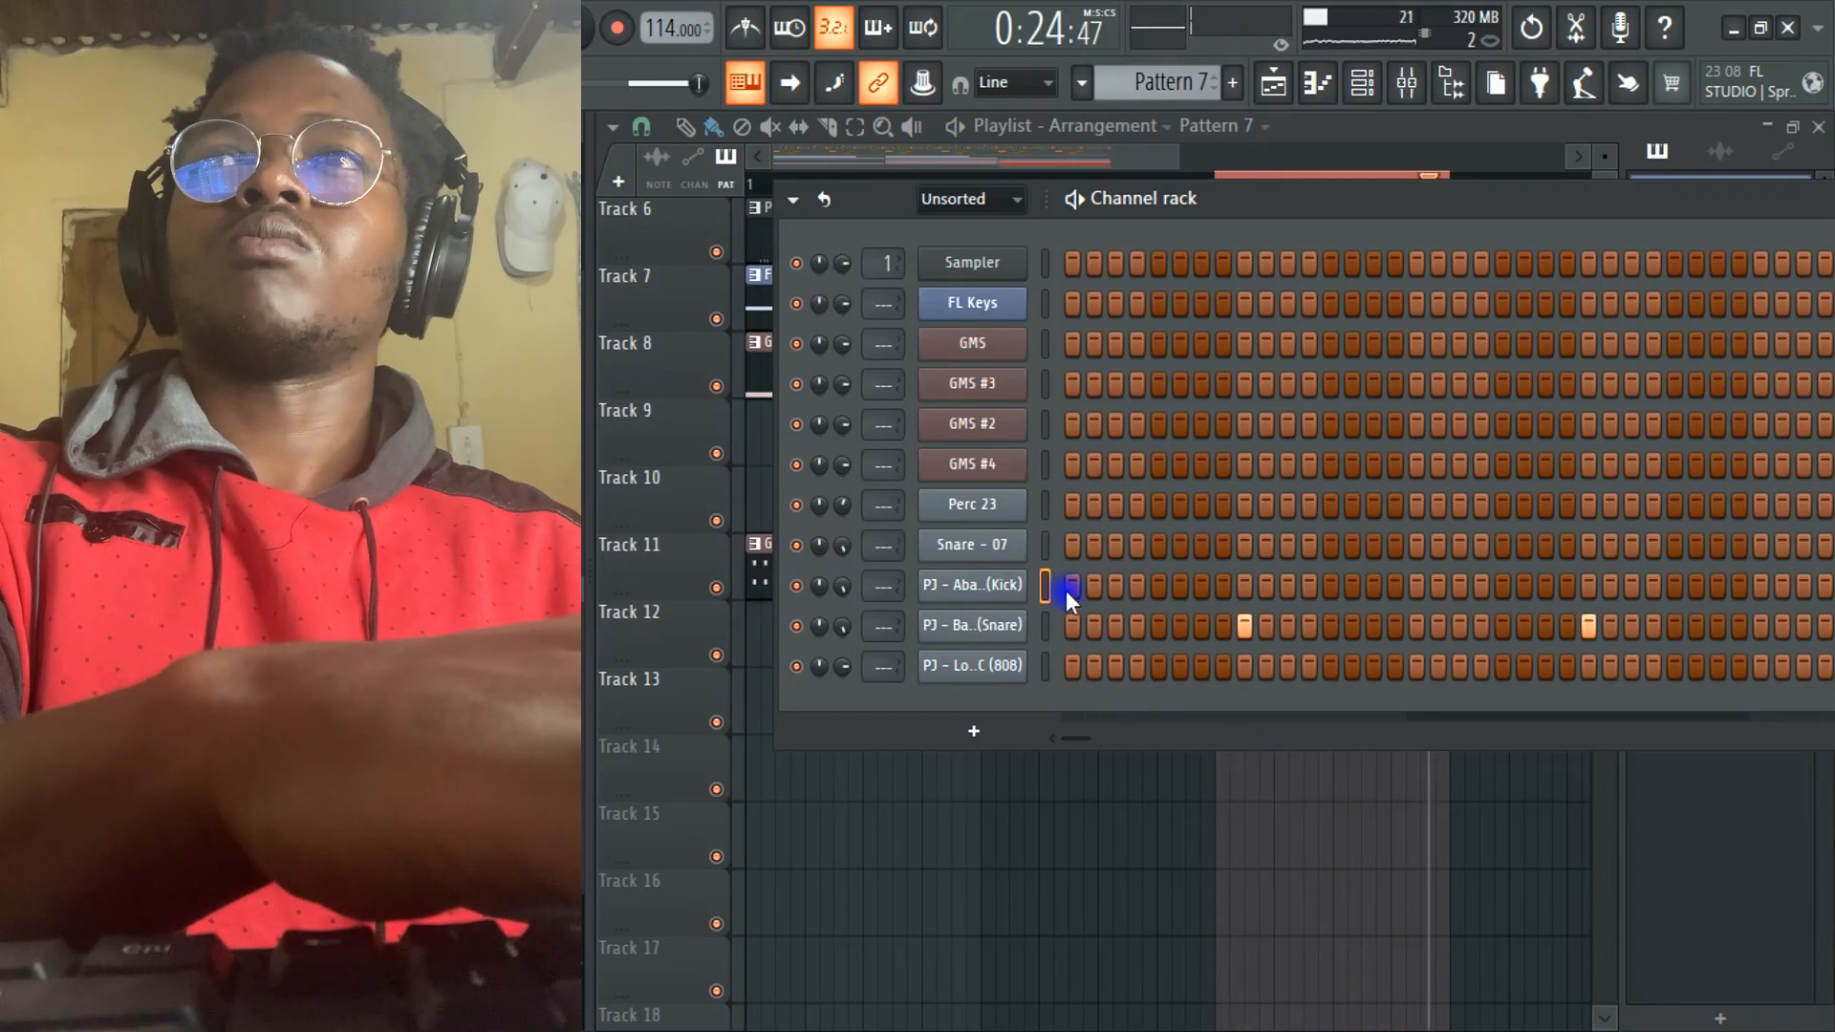
key(KP_Add)
key(space)
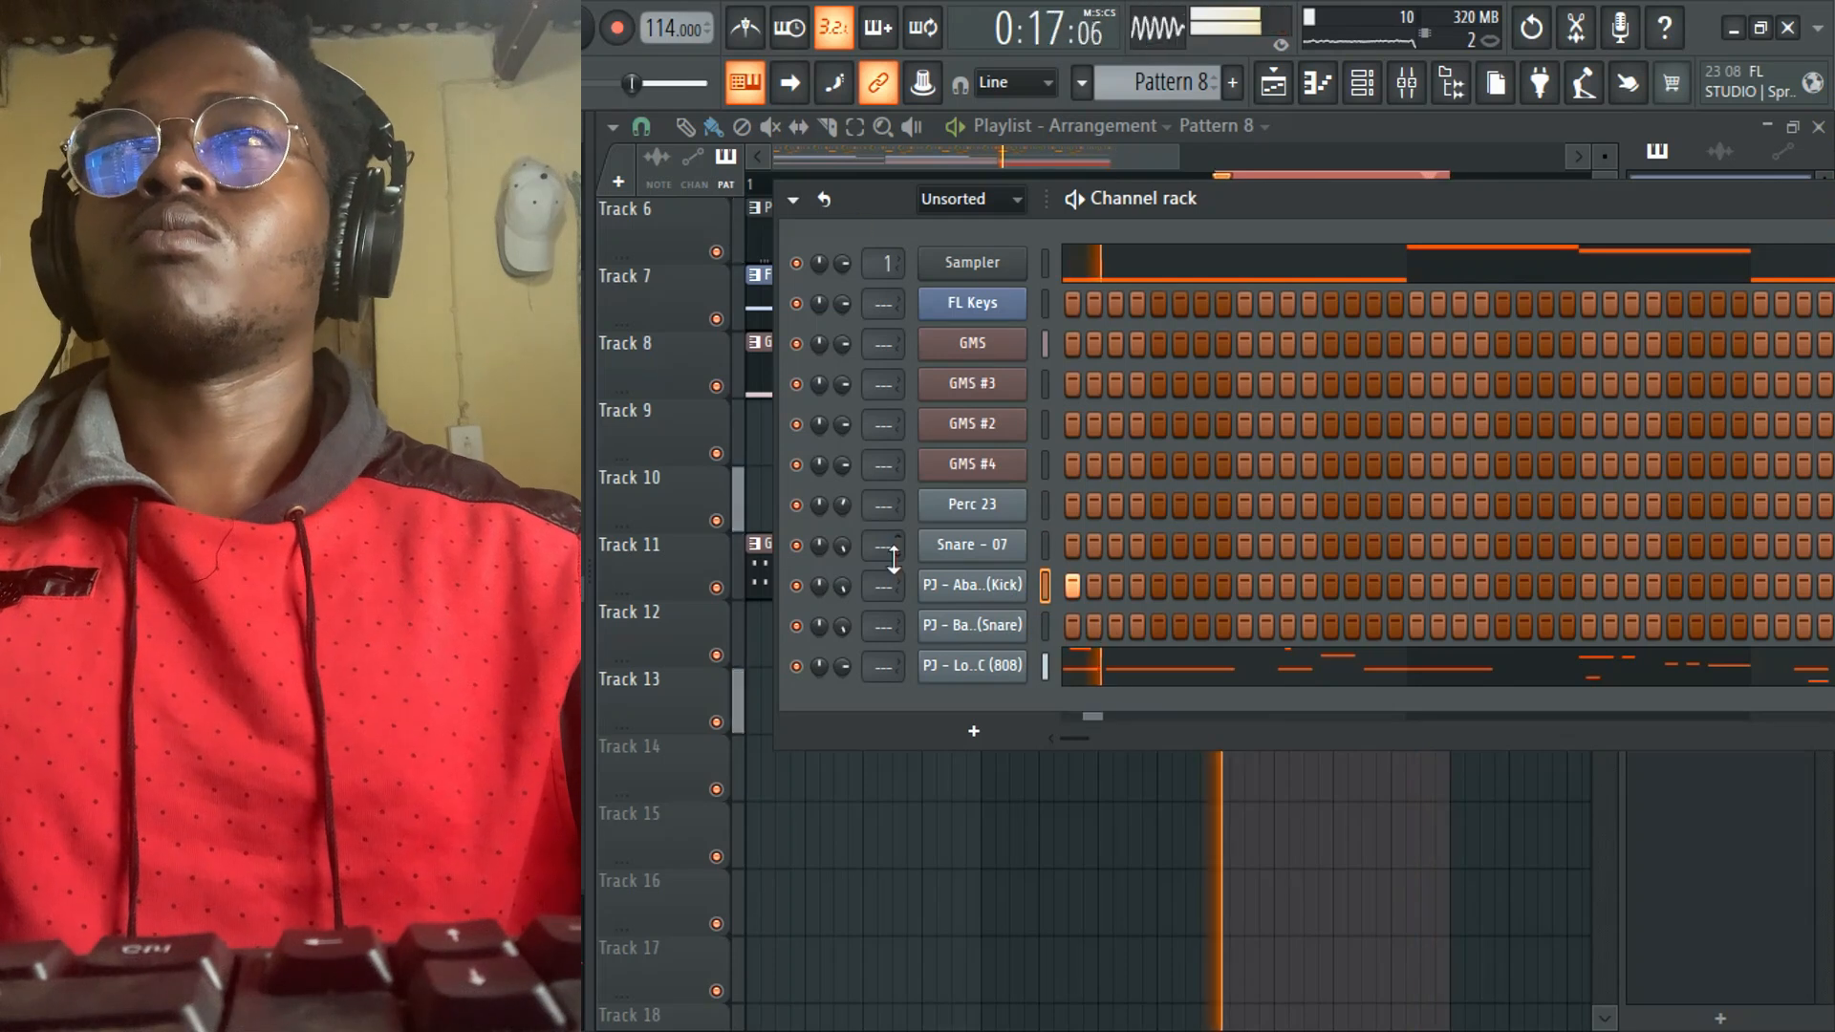
- Add C5 notes for the kick at beats 1.5, 3.5 and 4.5 of bar 1 in its piano roll
right_click(1021, 579)
click(1057, 586)
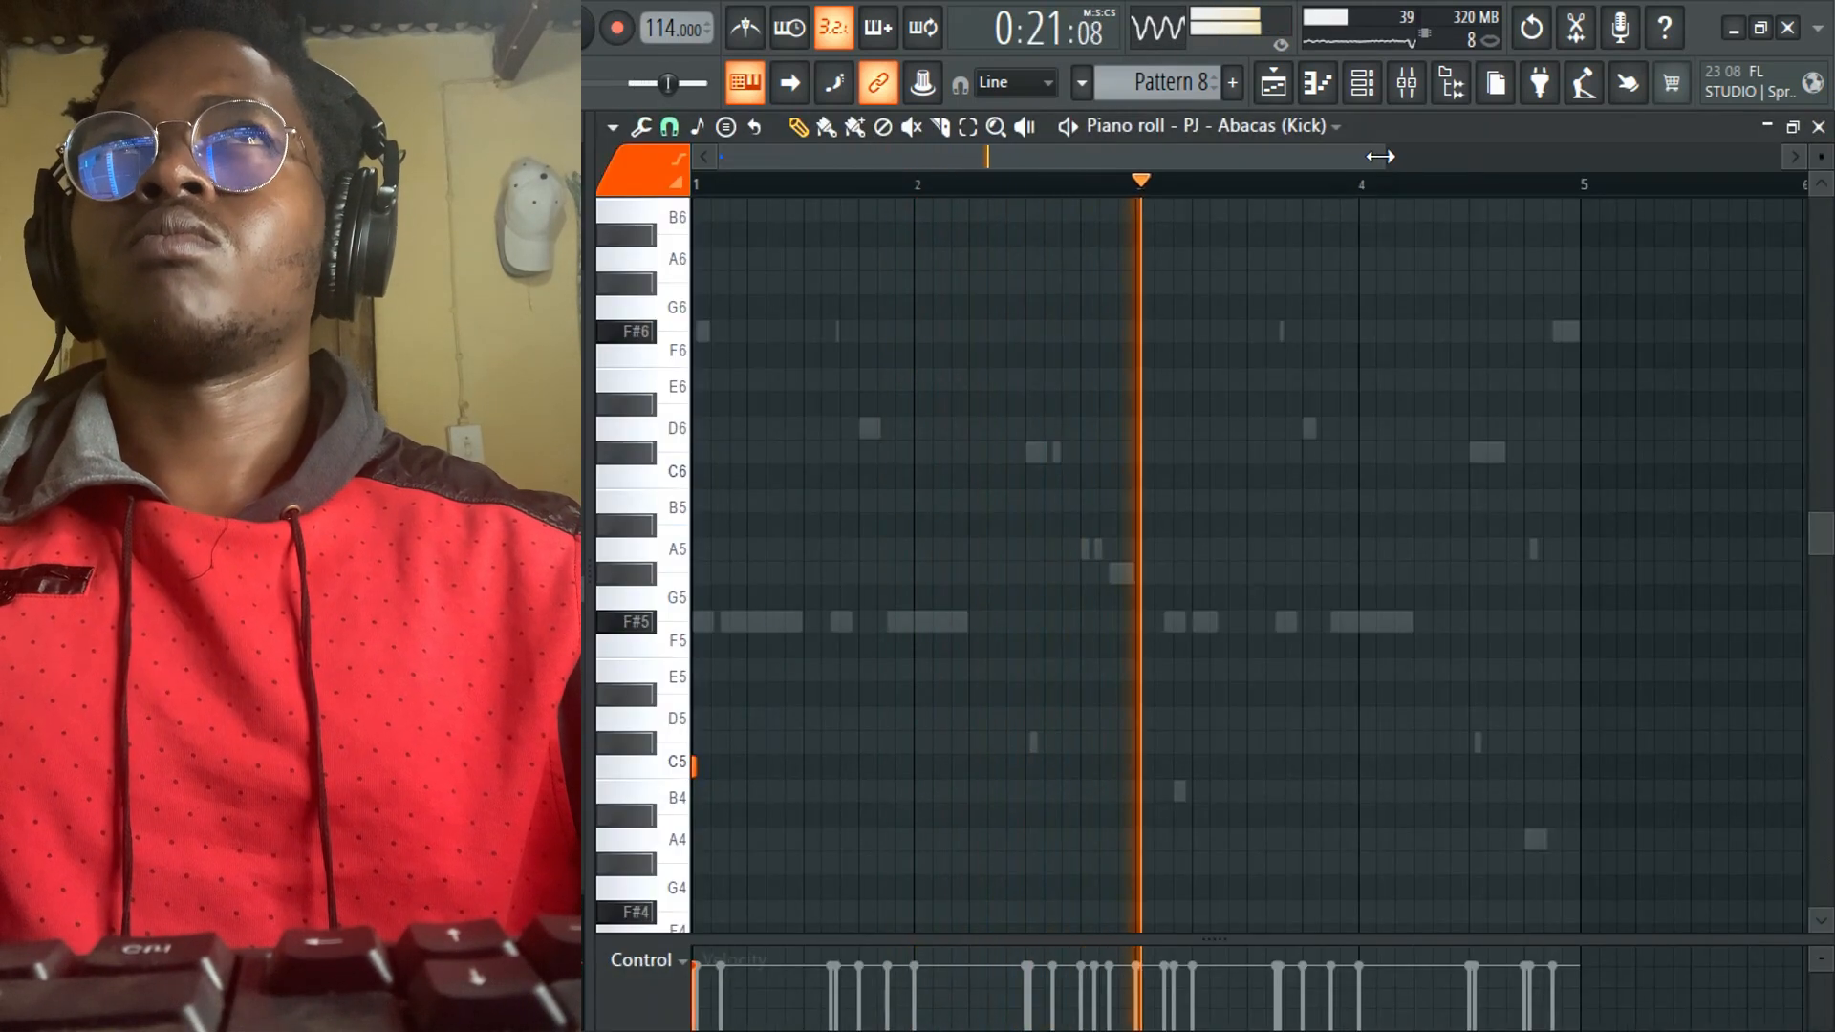
drag(1382, 156, 885, 455)
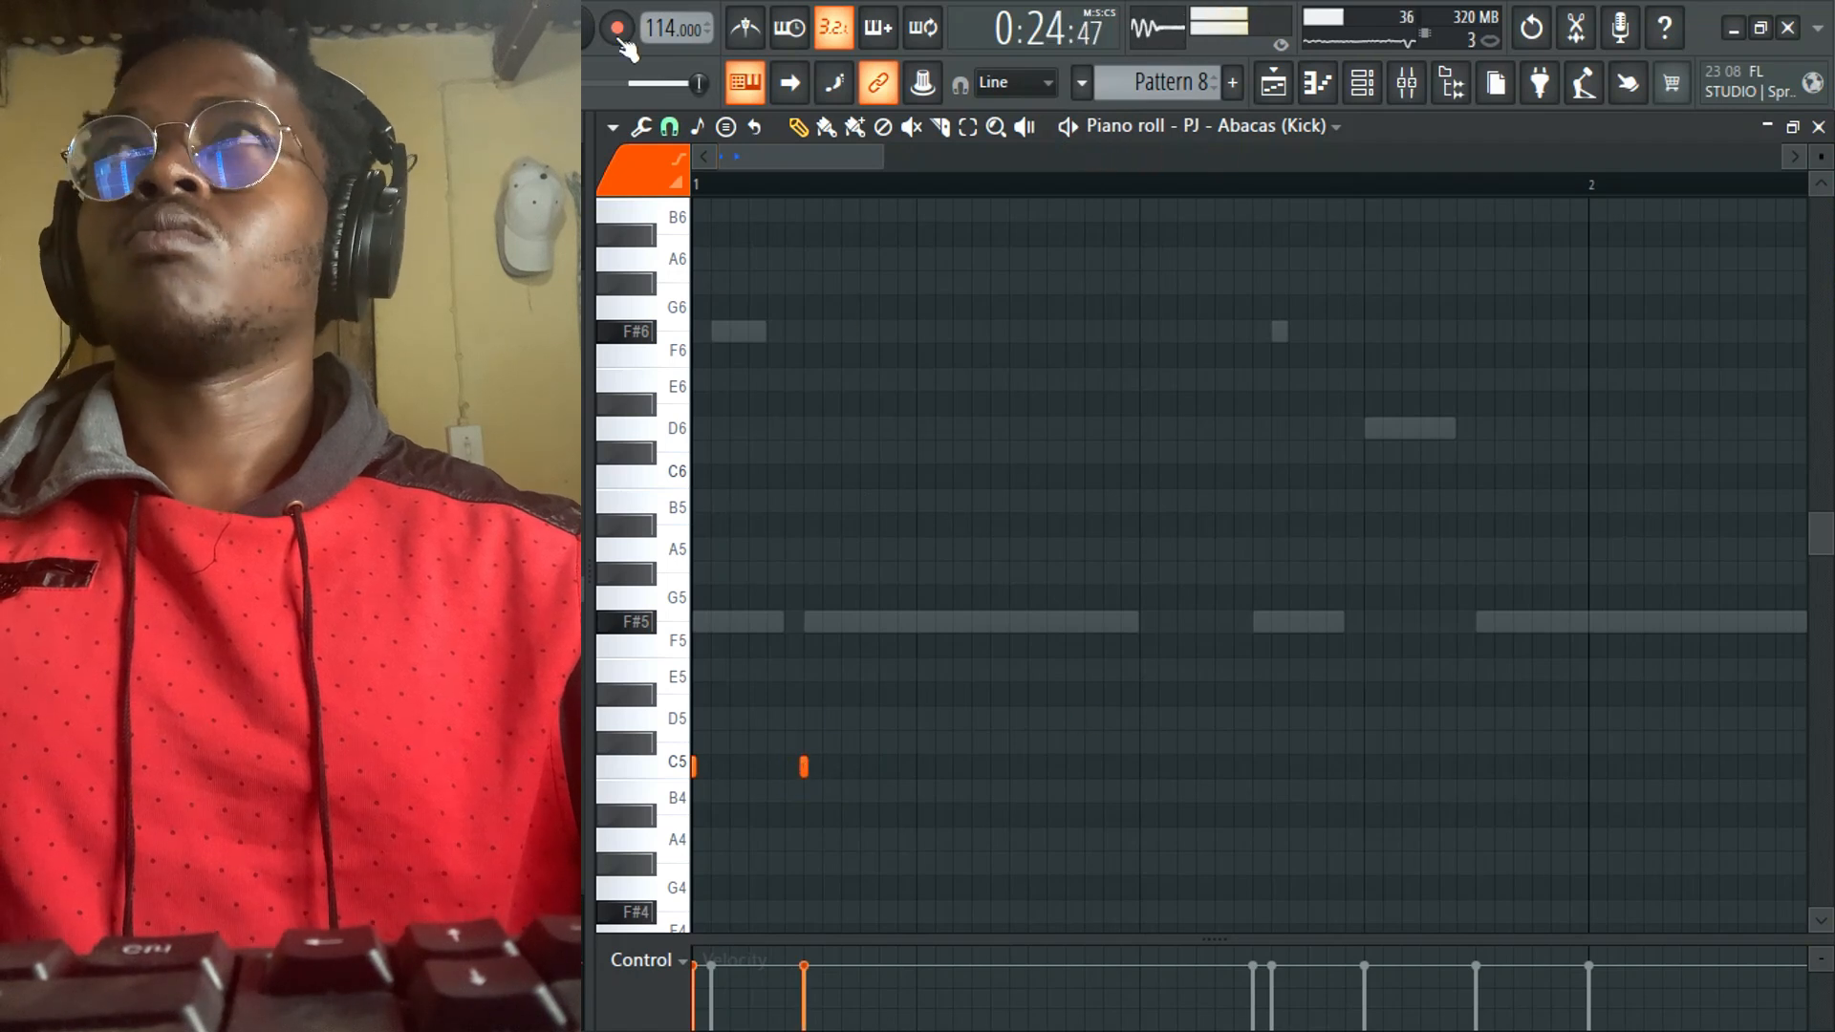
key(space)
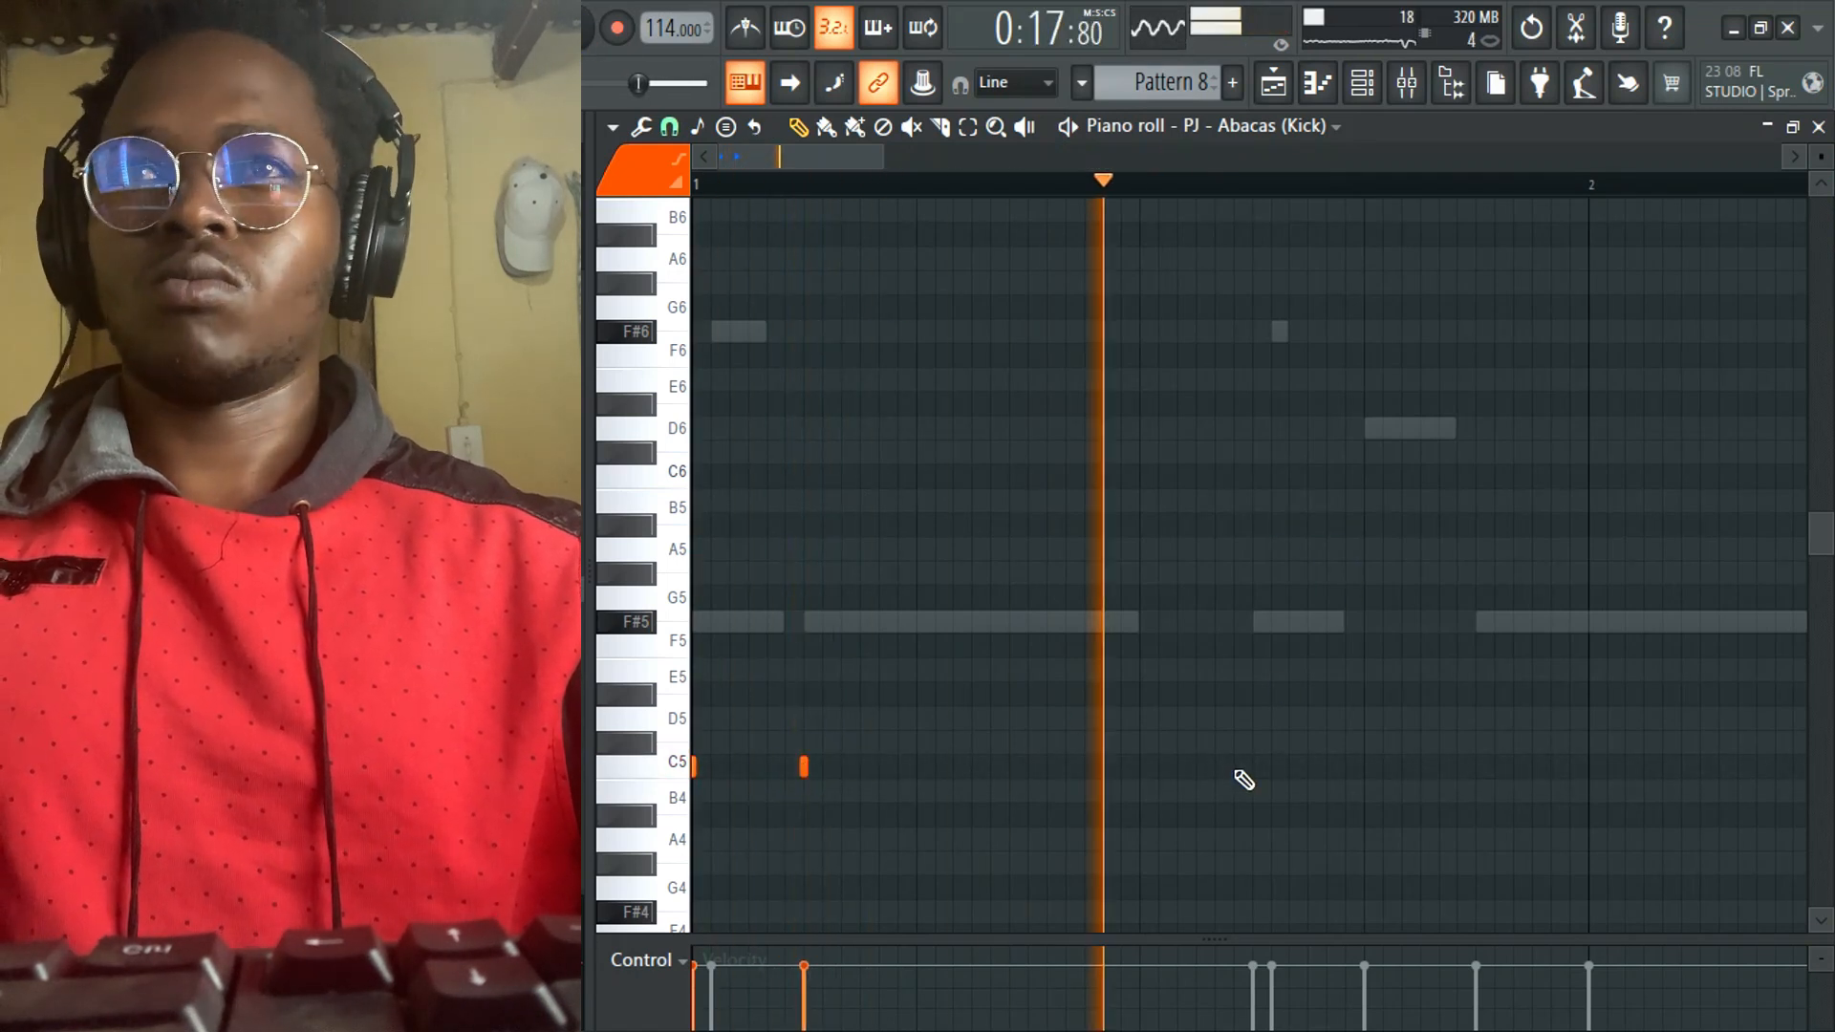
click(1251, 766)
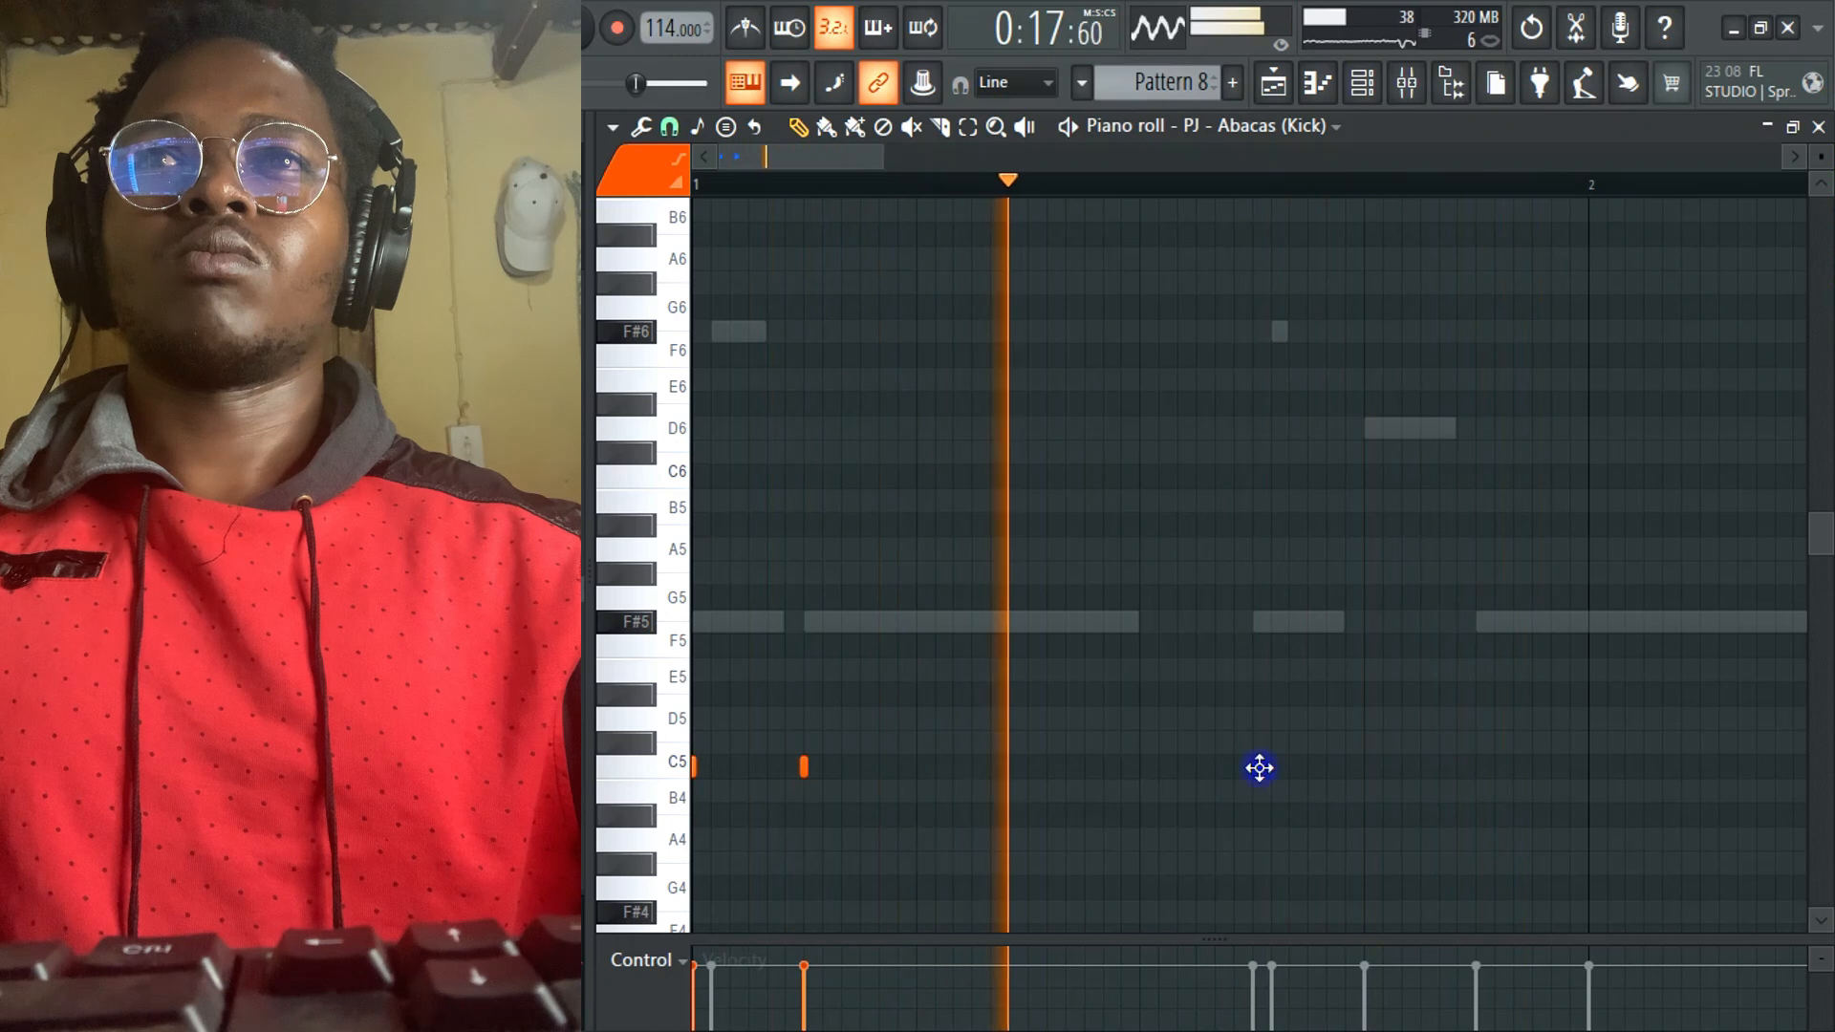
click(1252, 767)
click(1475, 767)
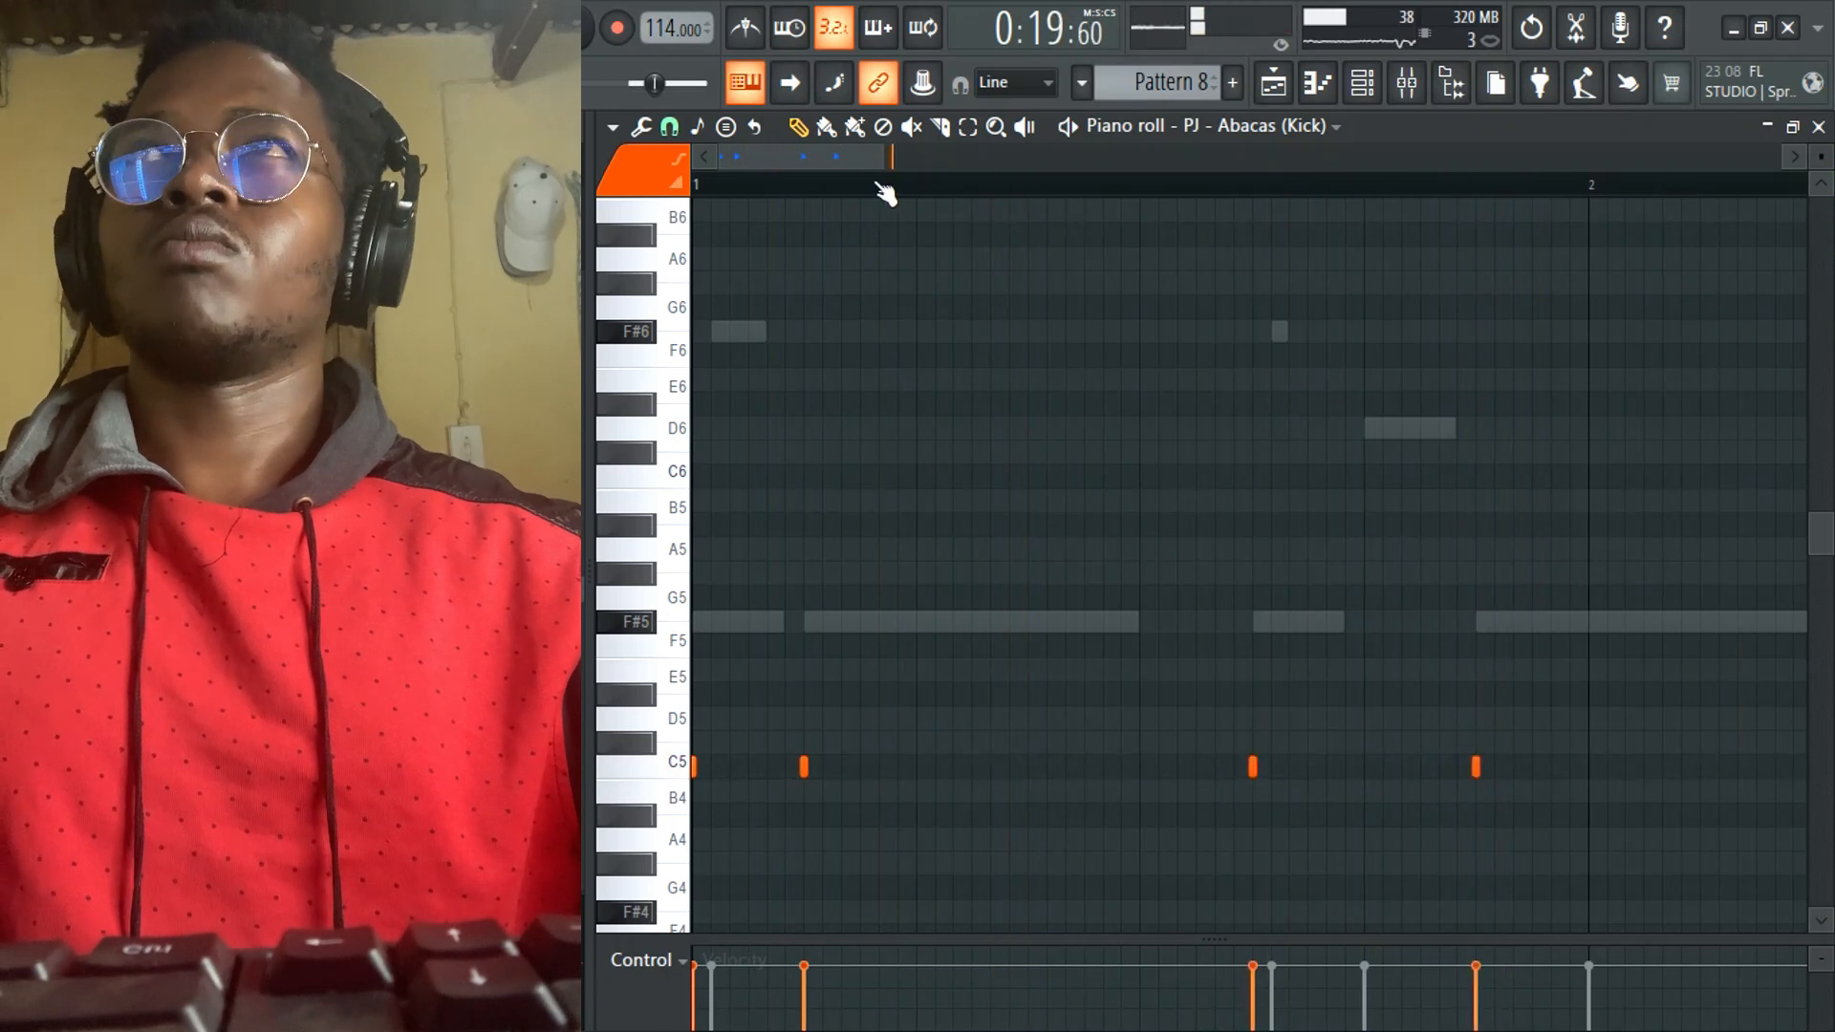
- Add a C5 kick note at beat 2.5 of bar 2 and replay from the start of that bar
drag(968, 188, 1087, 188)
key(space)
key(space)
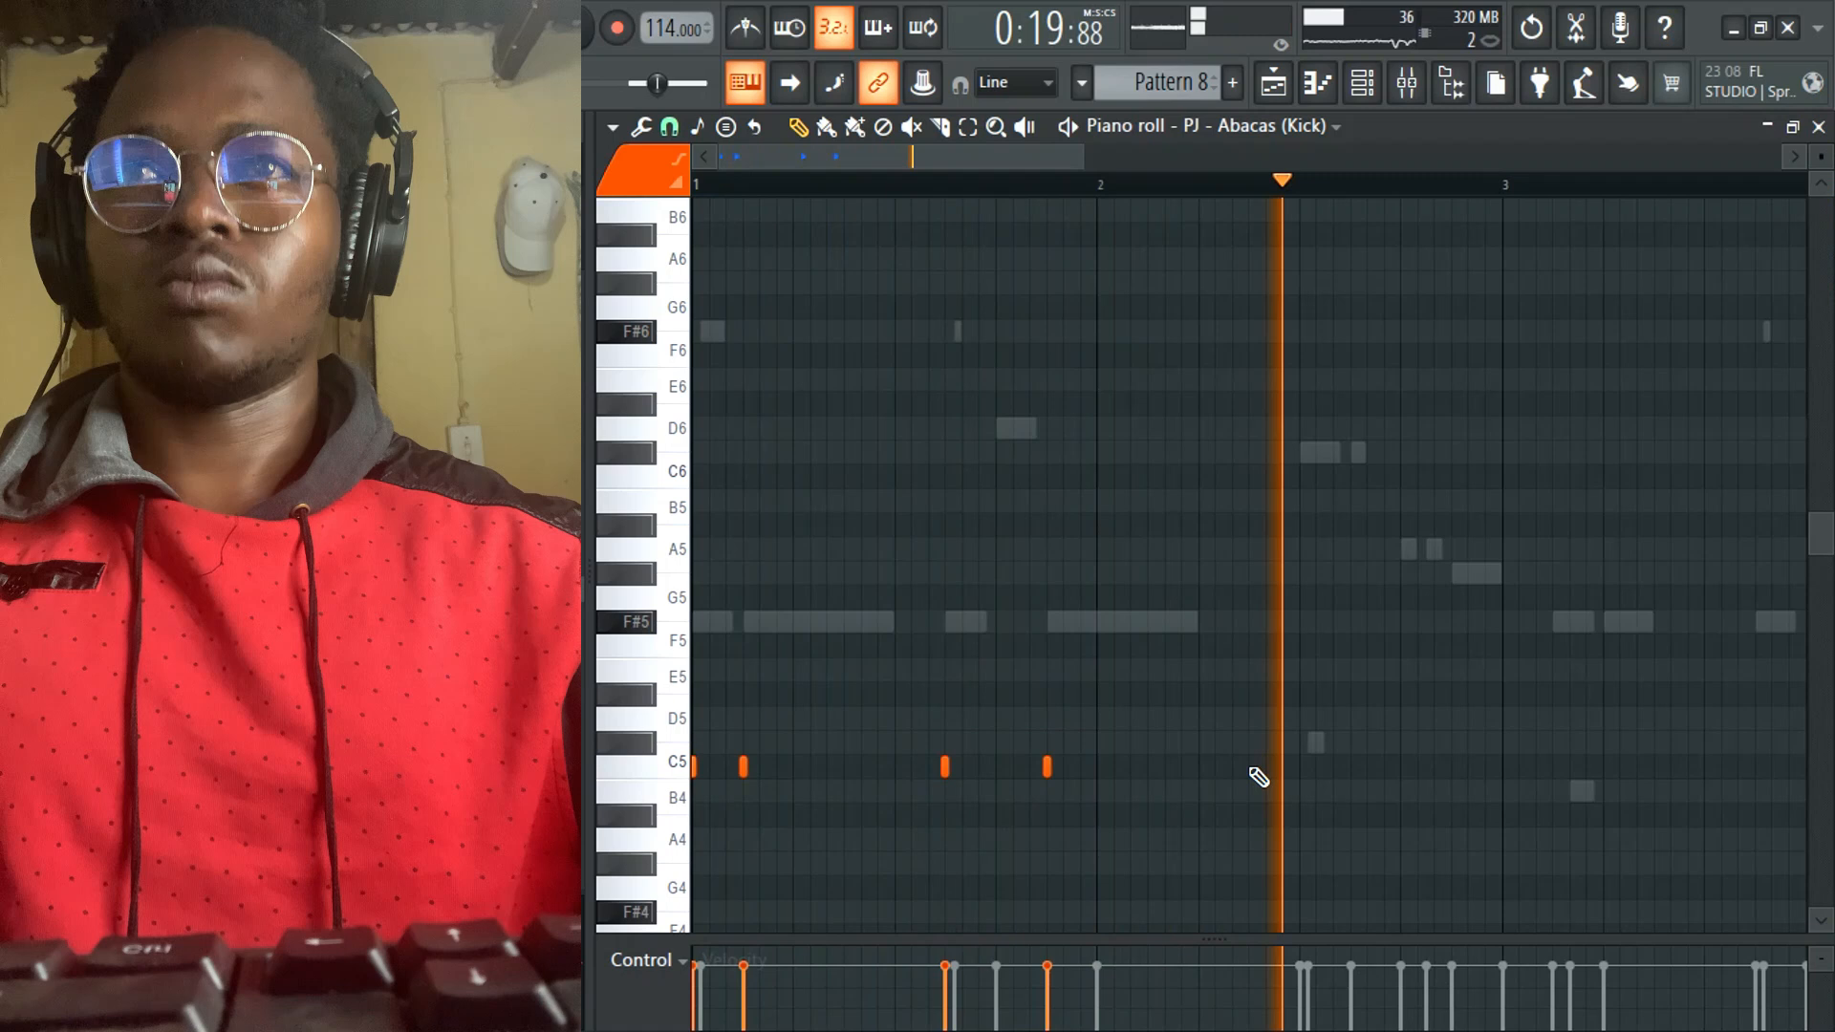
click(1248, 766)
key(space)
click(1100, 187)
key(space)
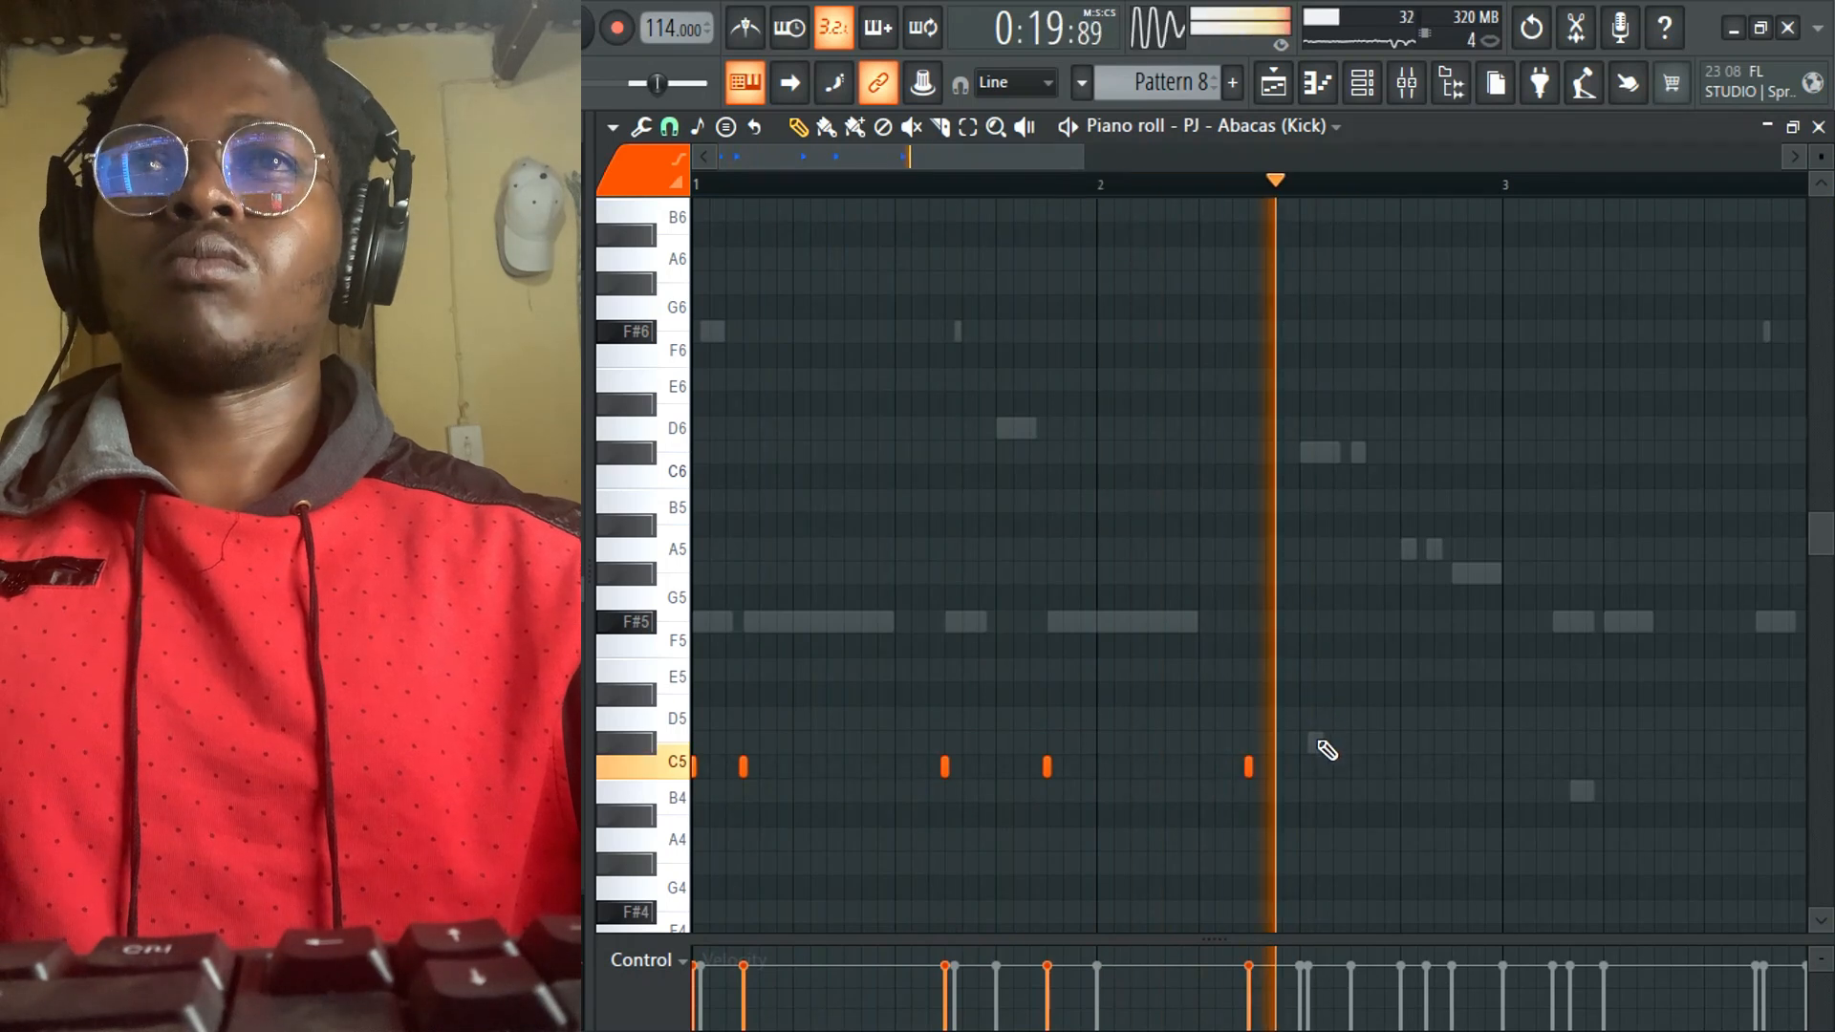
- Add C5 kick notes at beats 3.5, 4 and 4.5 of bar 2
key(space)
key(space)
click(1350, 766)
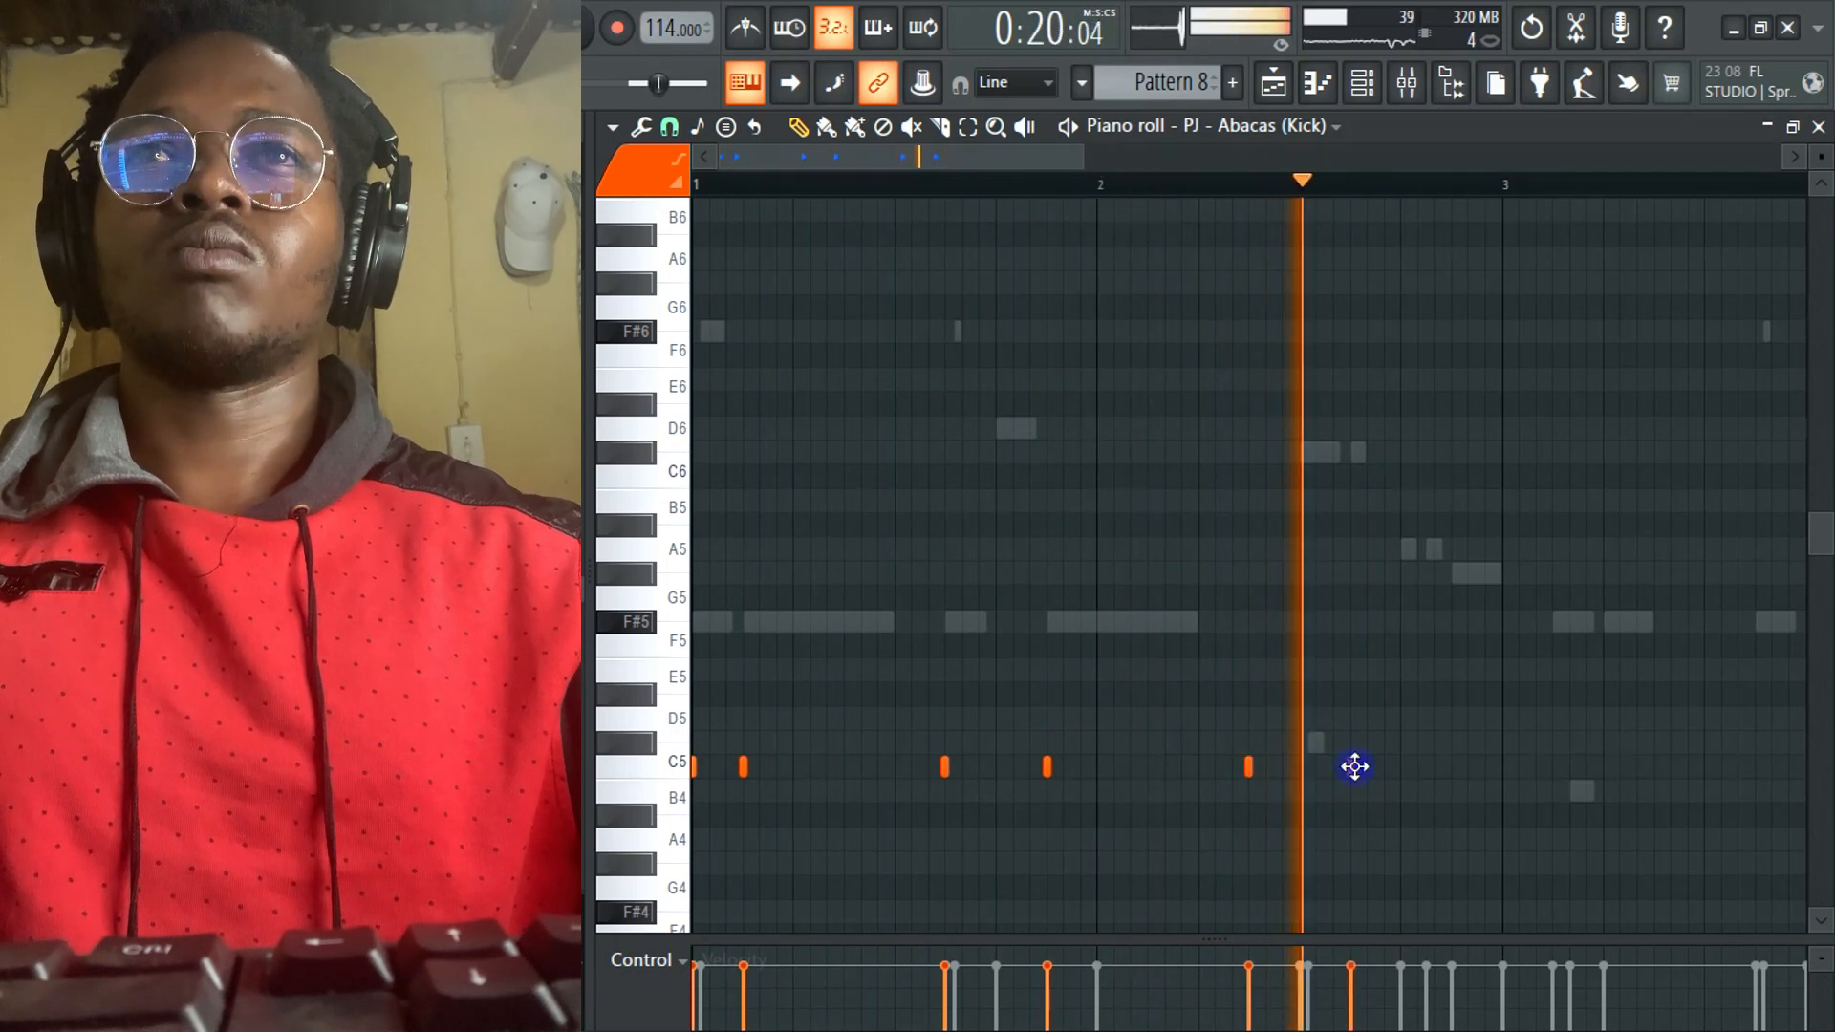
click(1399, 766)
click(1270, 187)
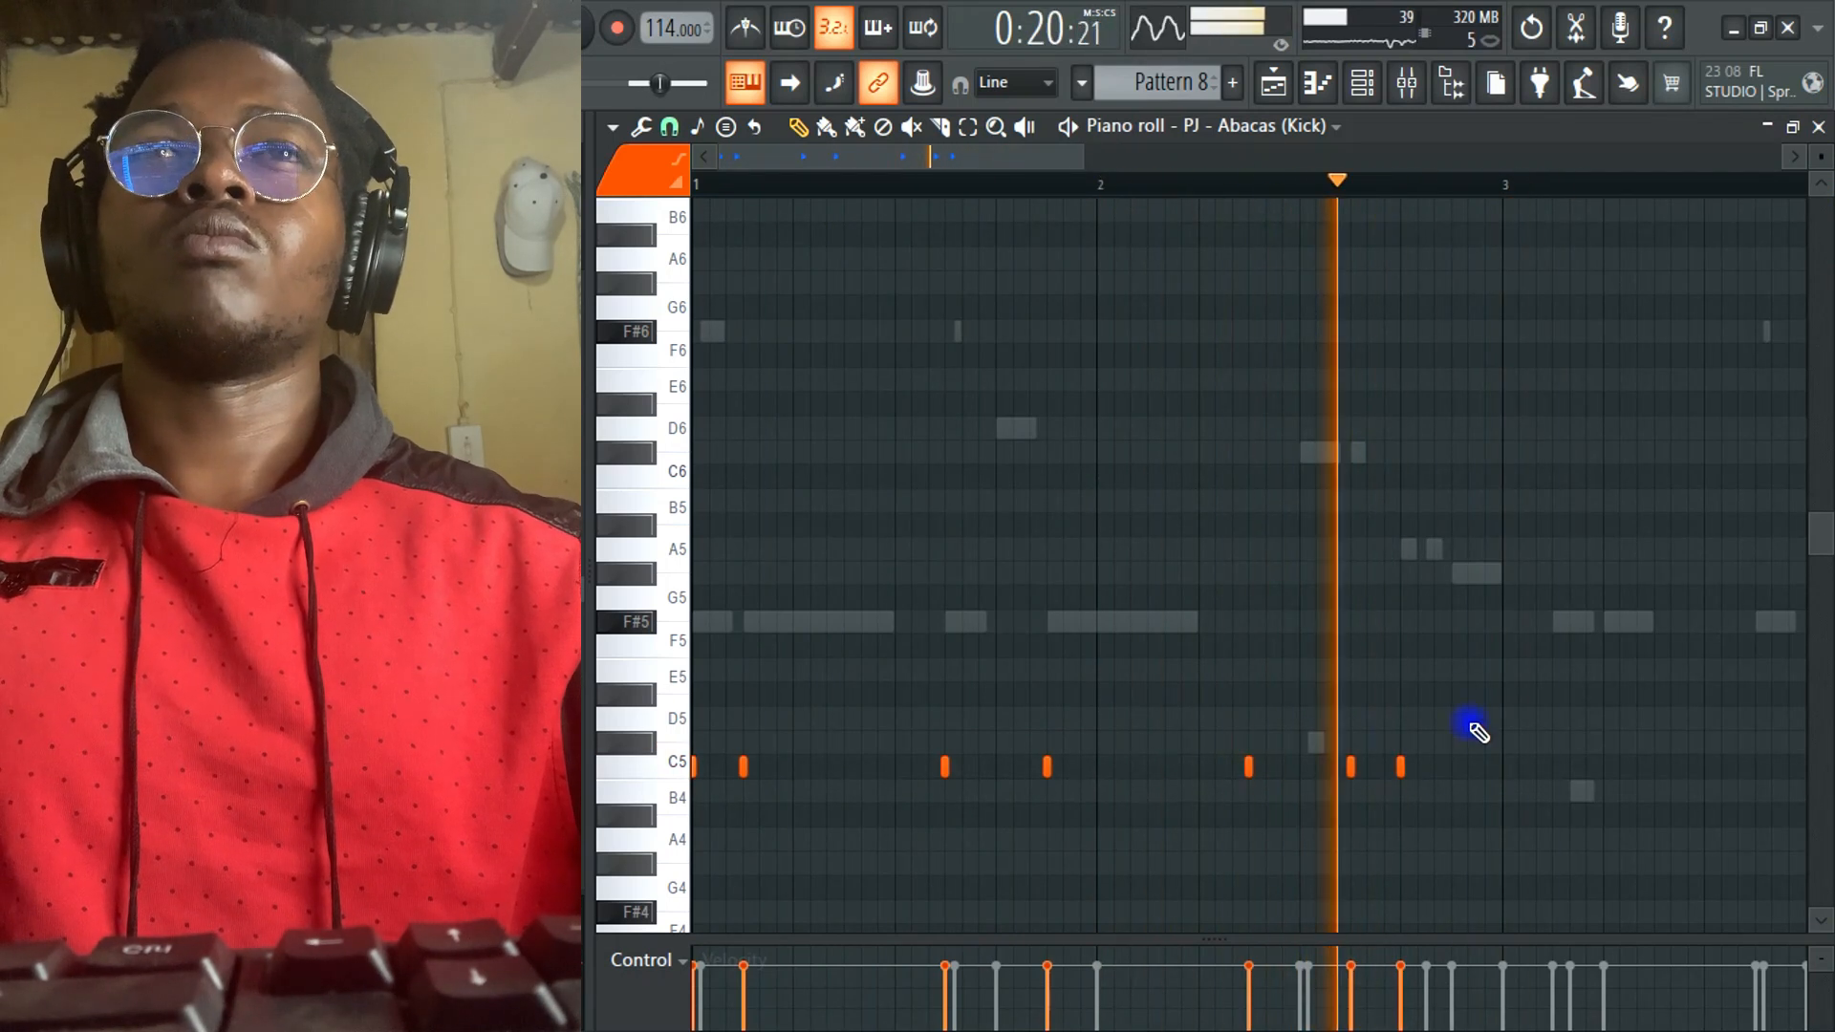
click(1451, 766)
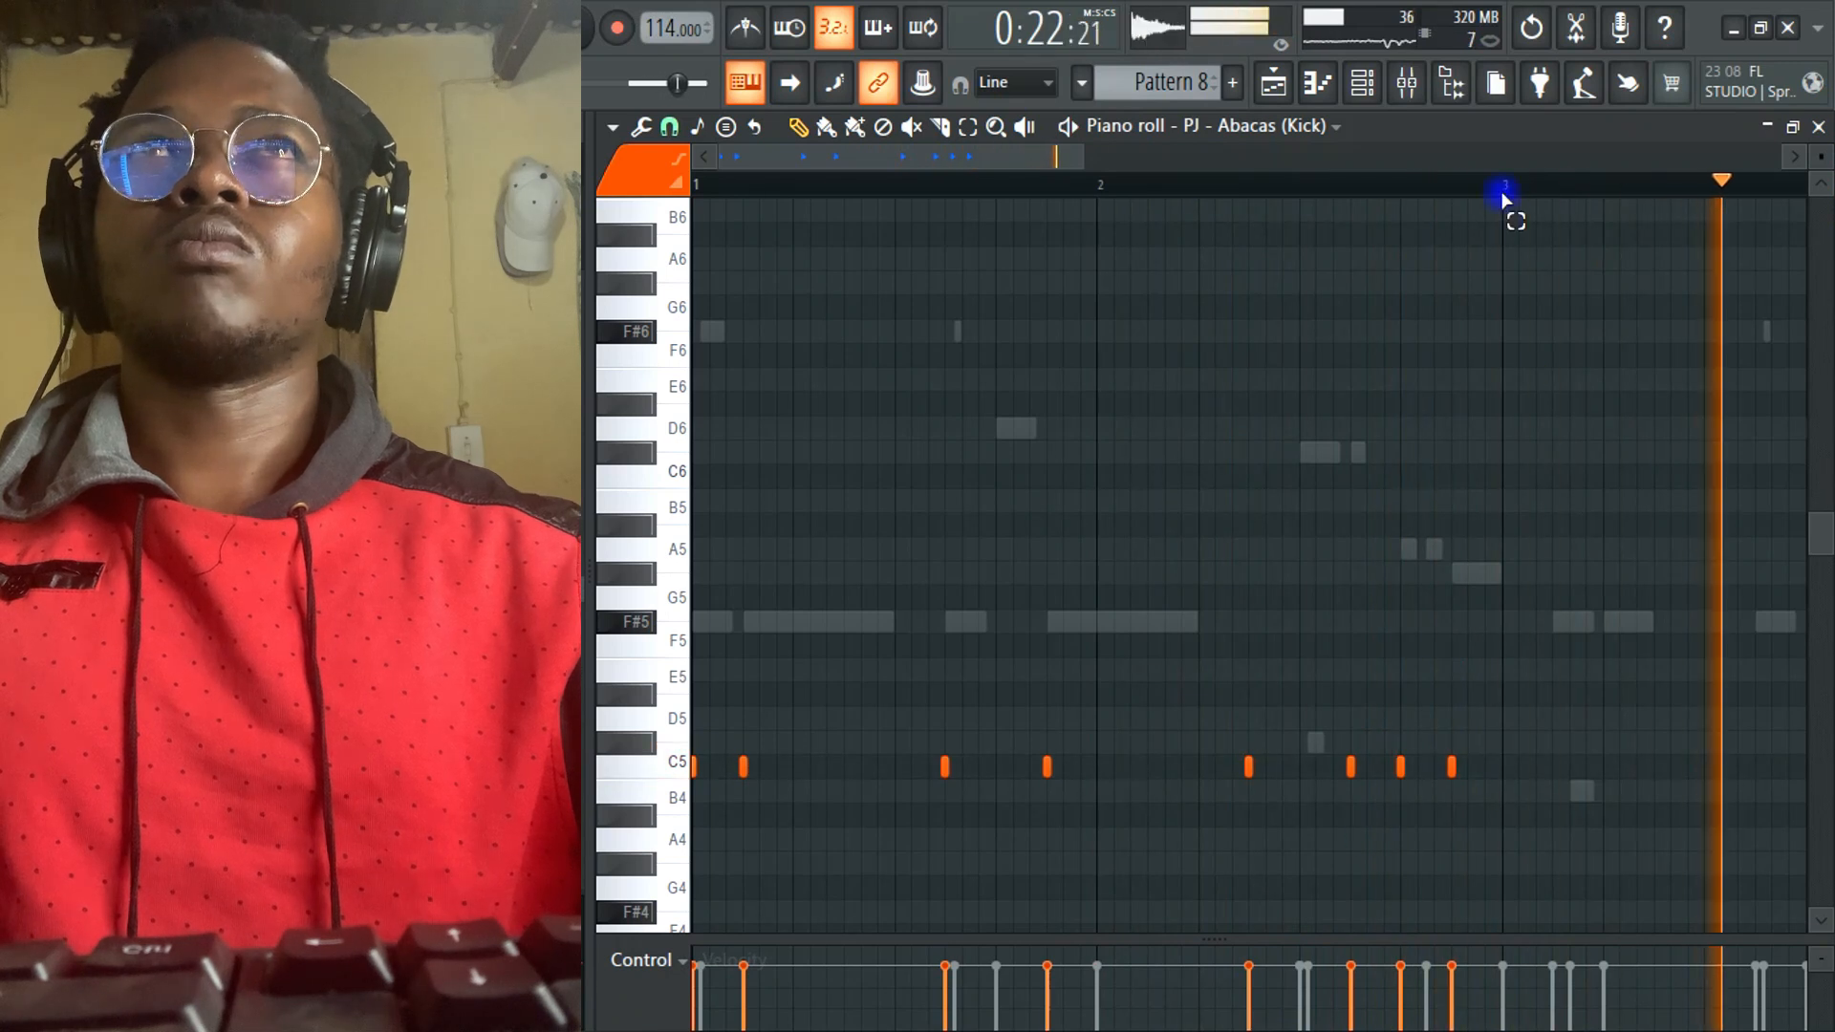
- Duplicate the two-bar kick pattern into bars 3 and 4
drag(1503, 189, 694, 187)
key(ctrl+b)
key(ctrl+d)
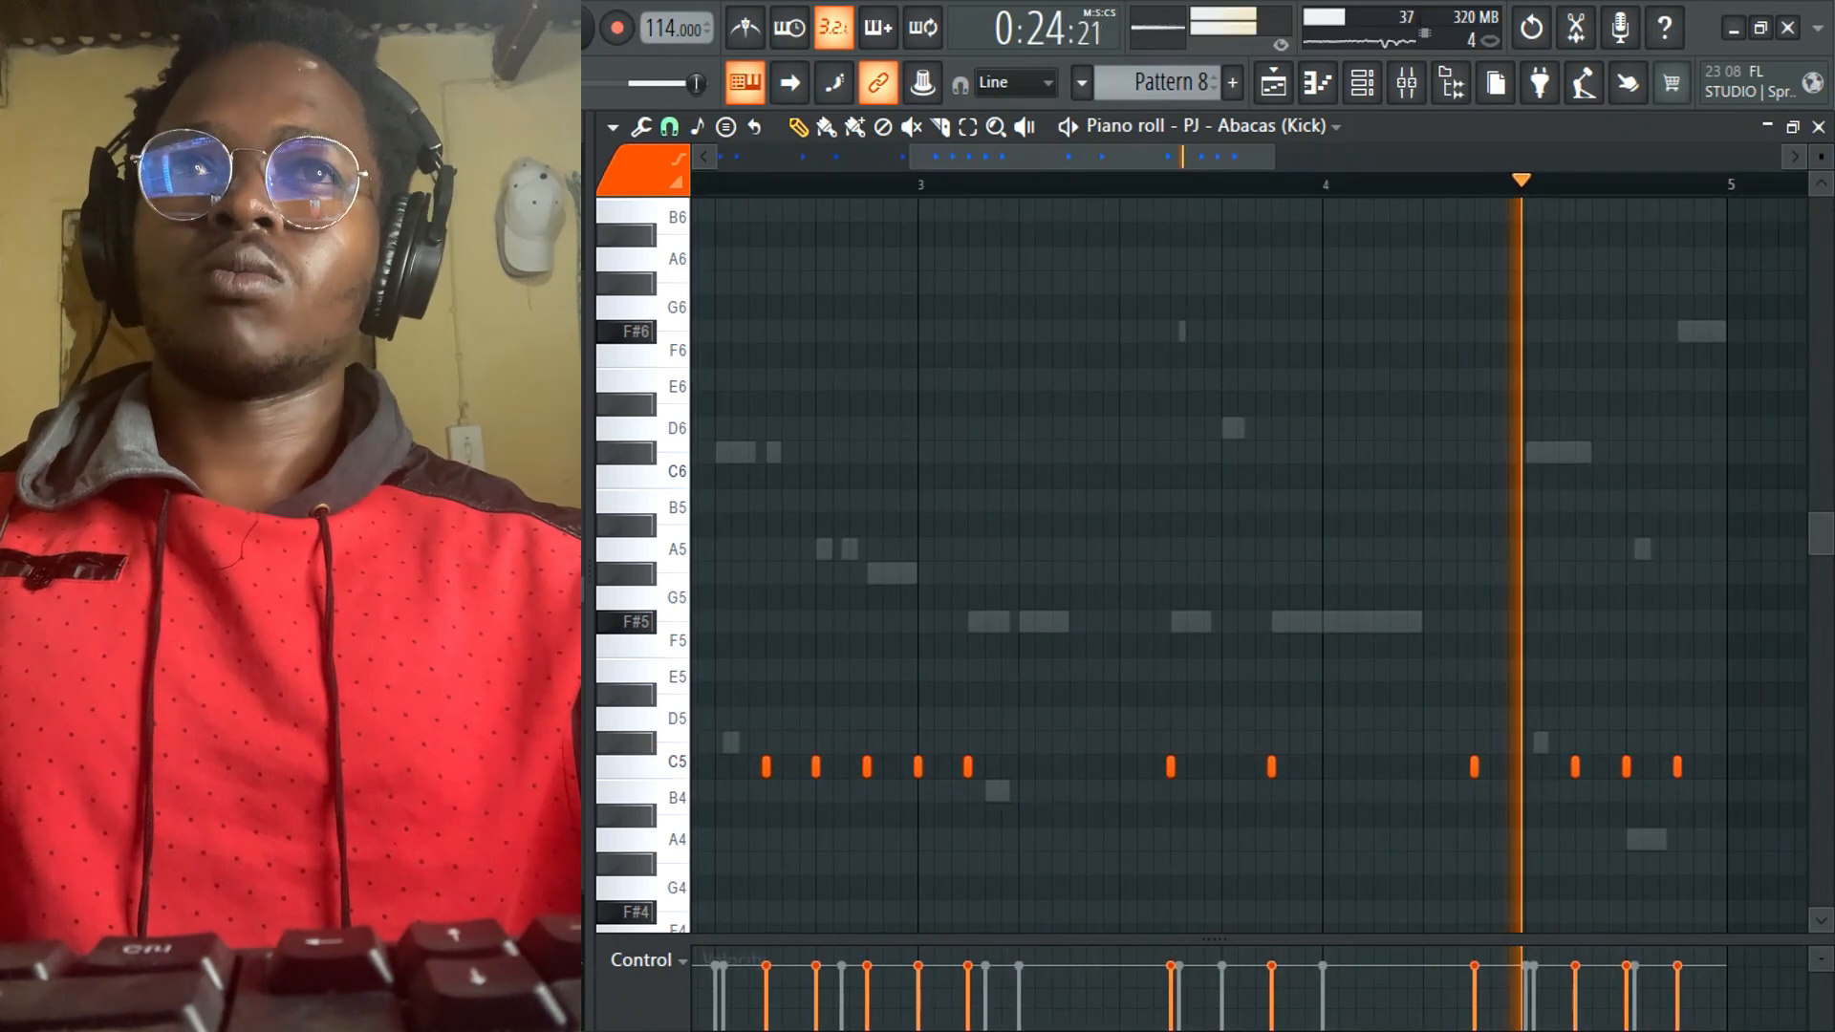
- Play the kick from bar 3 and add a C5 kick note on beat 4 of bar 1
click(914, 188)
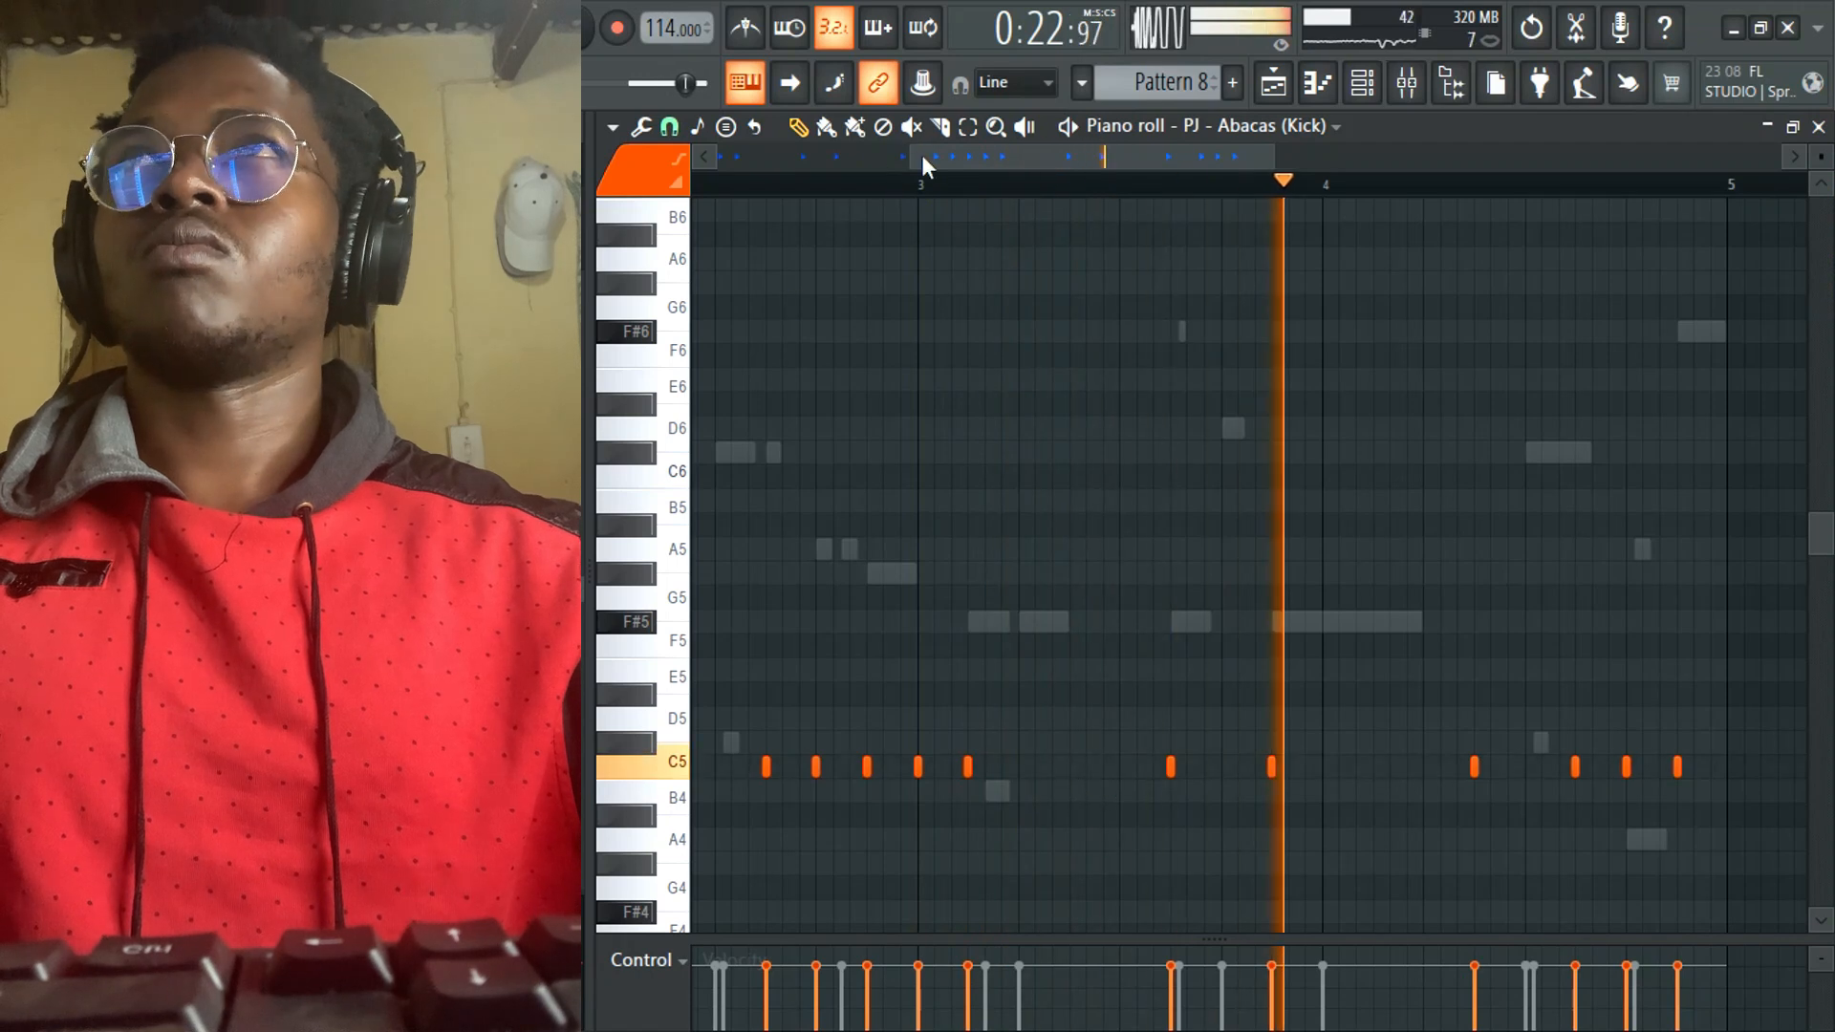
drag(911, 161, 703, 160)
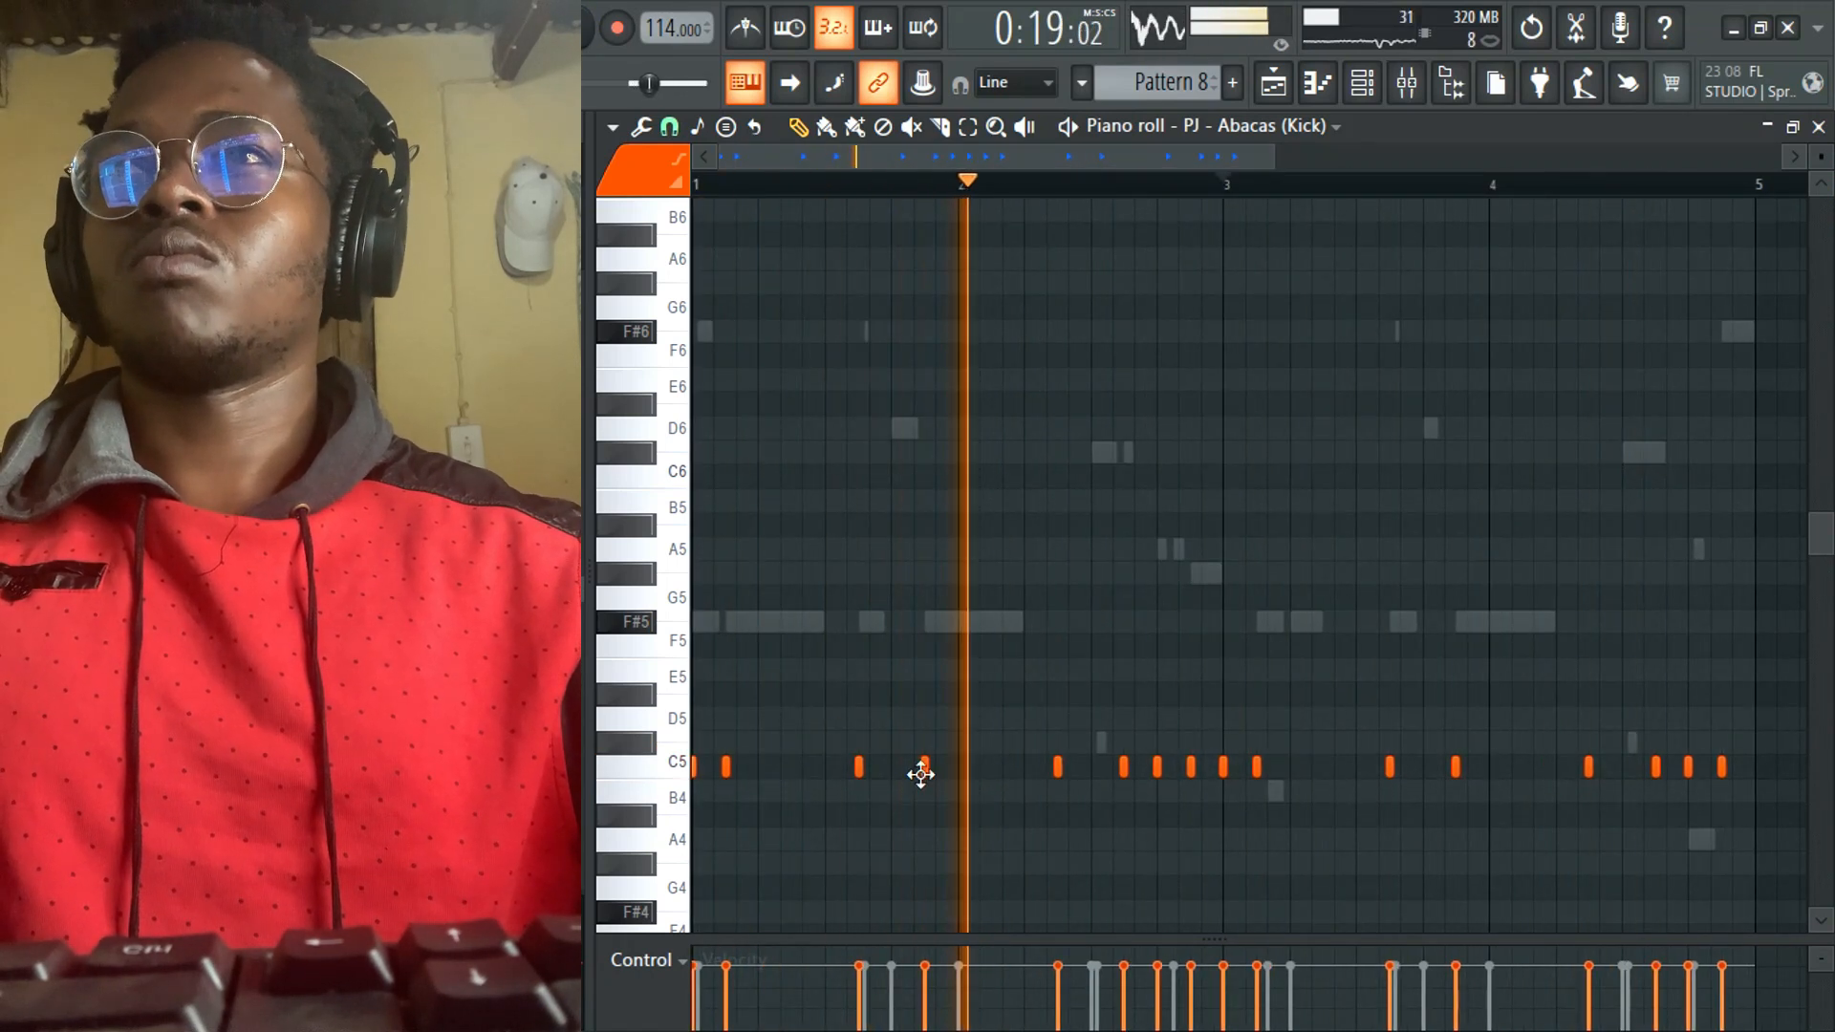
click(891, 766)
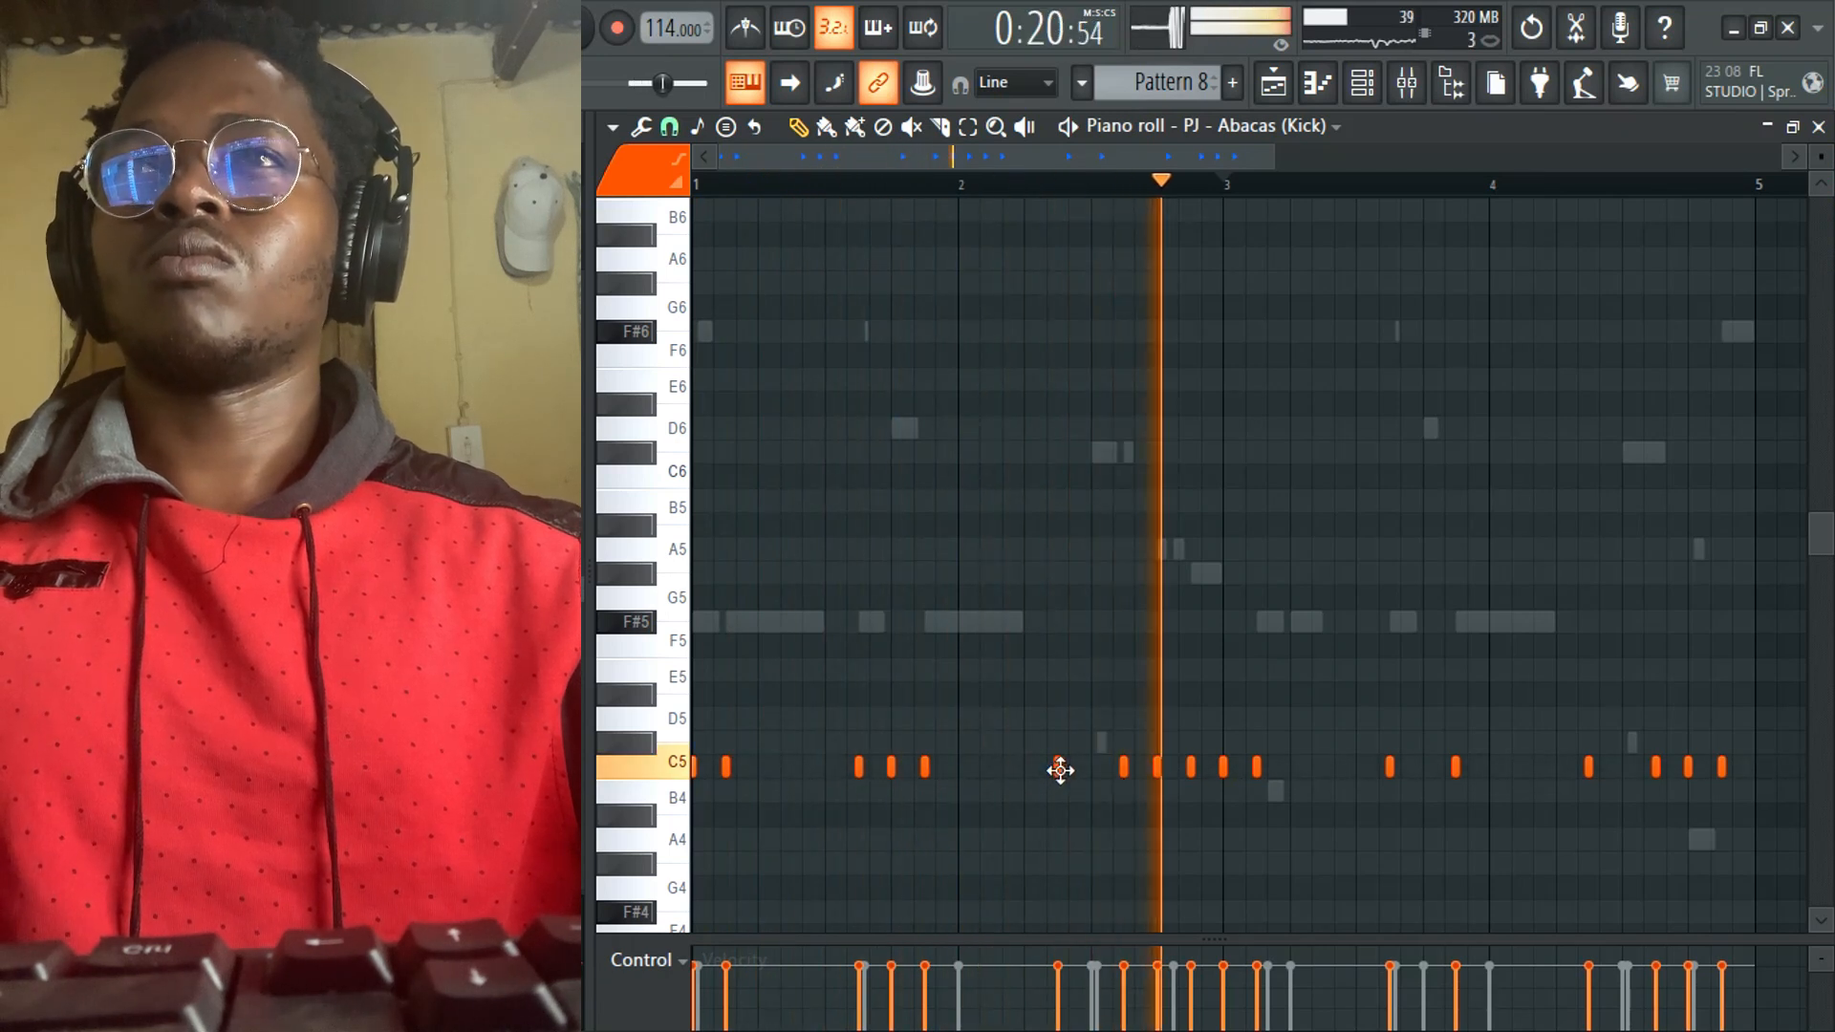
- Move the first kick of bar 2 to beat 3 and delete the kick at beat 3.5
click(1091, 766)
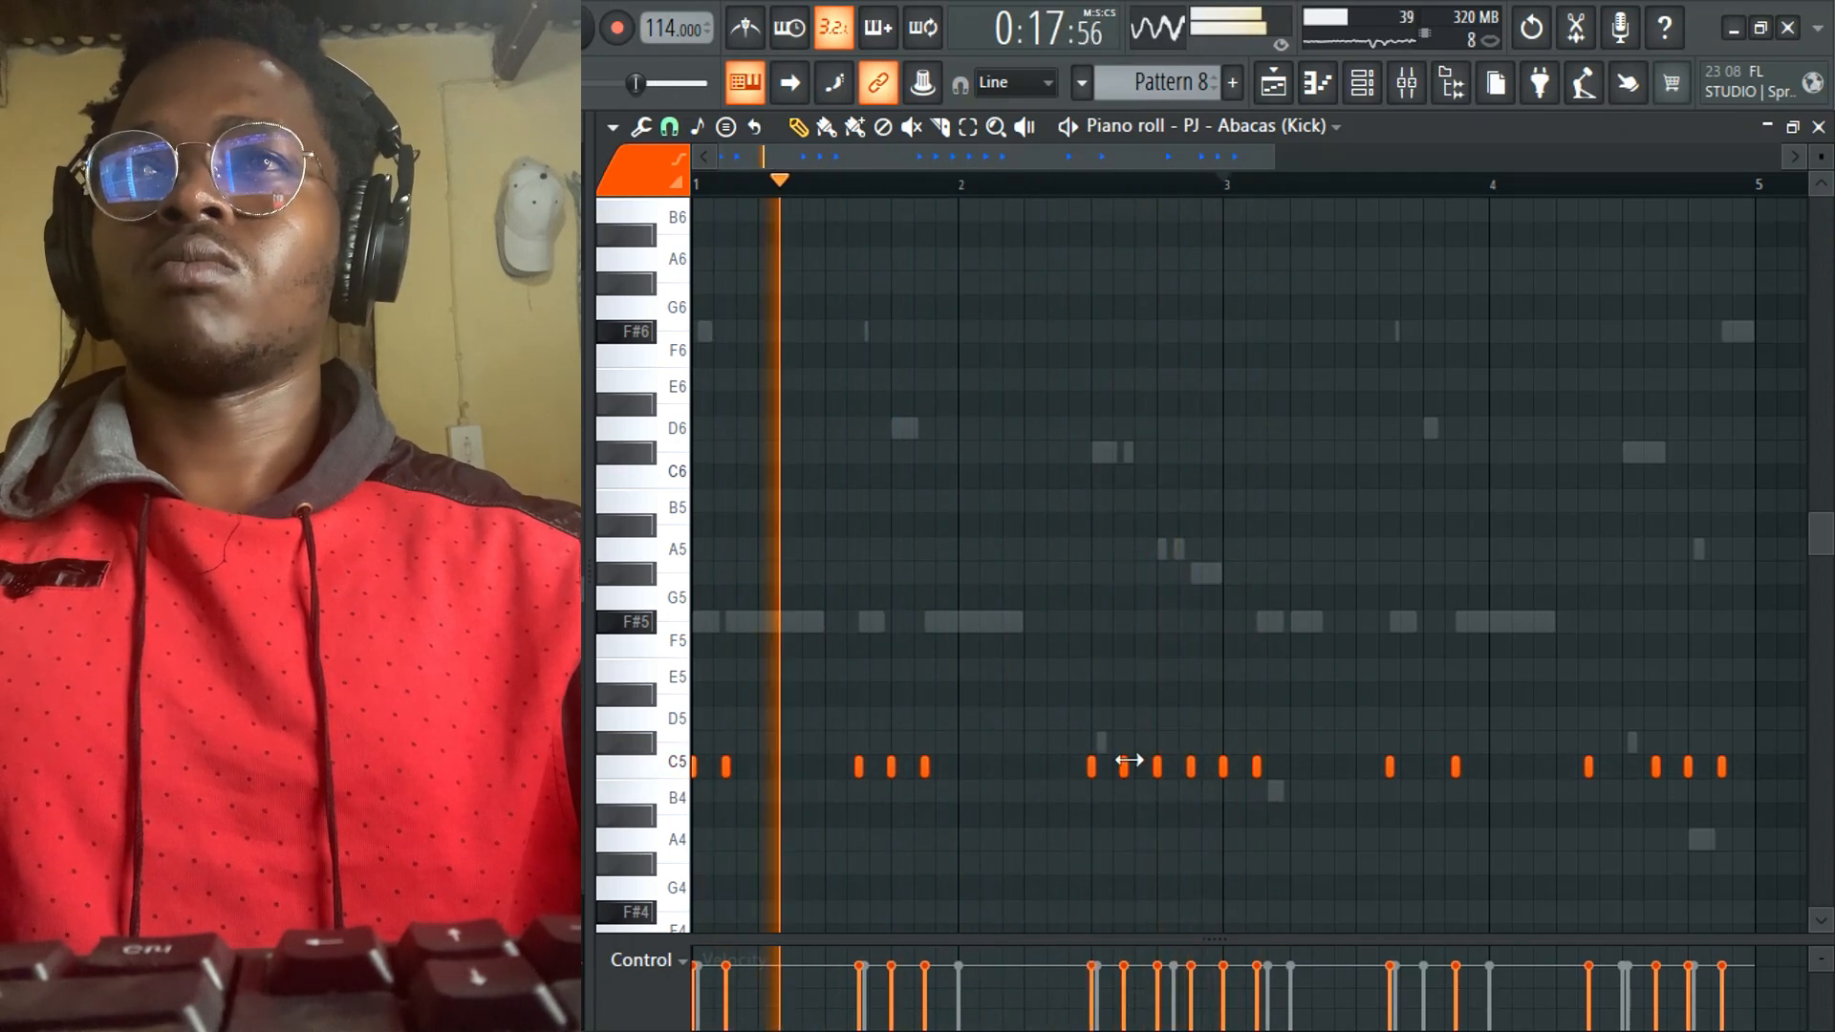
right_click(1124, 766)
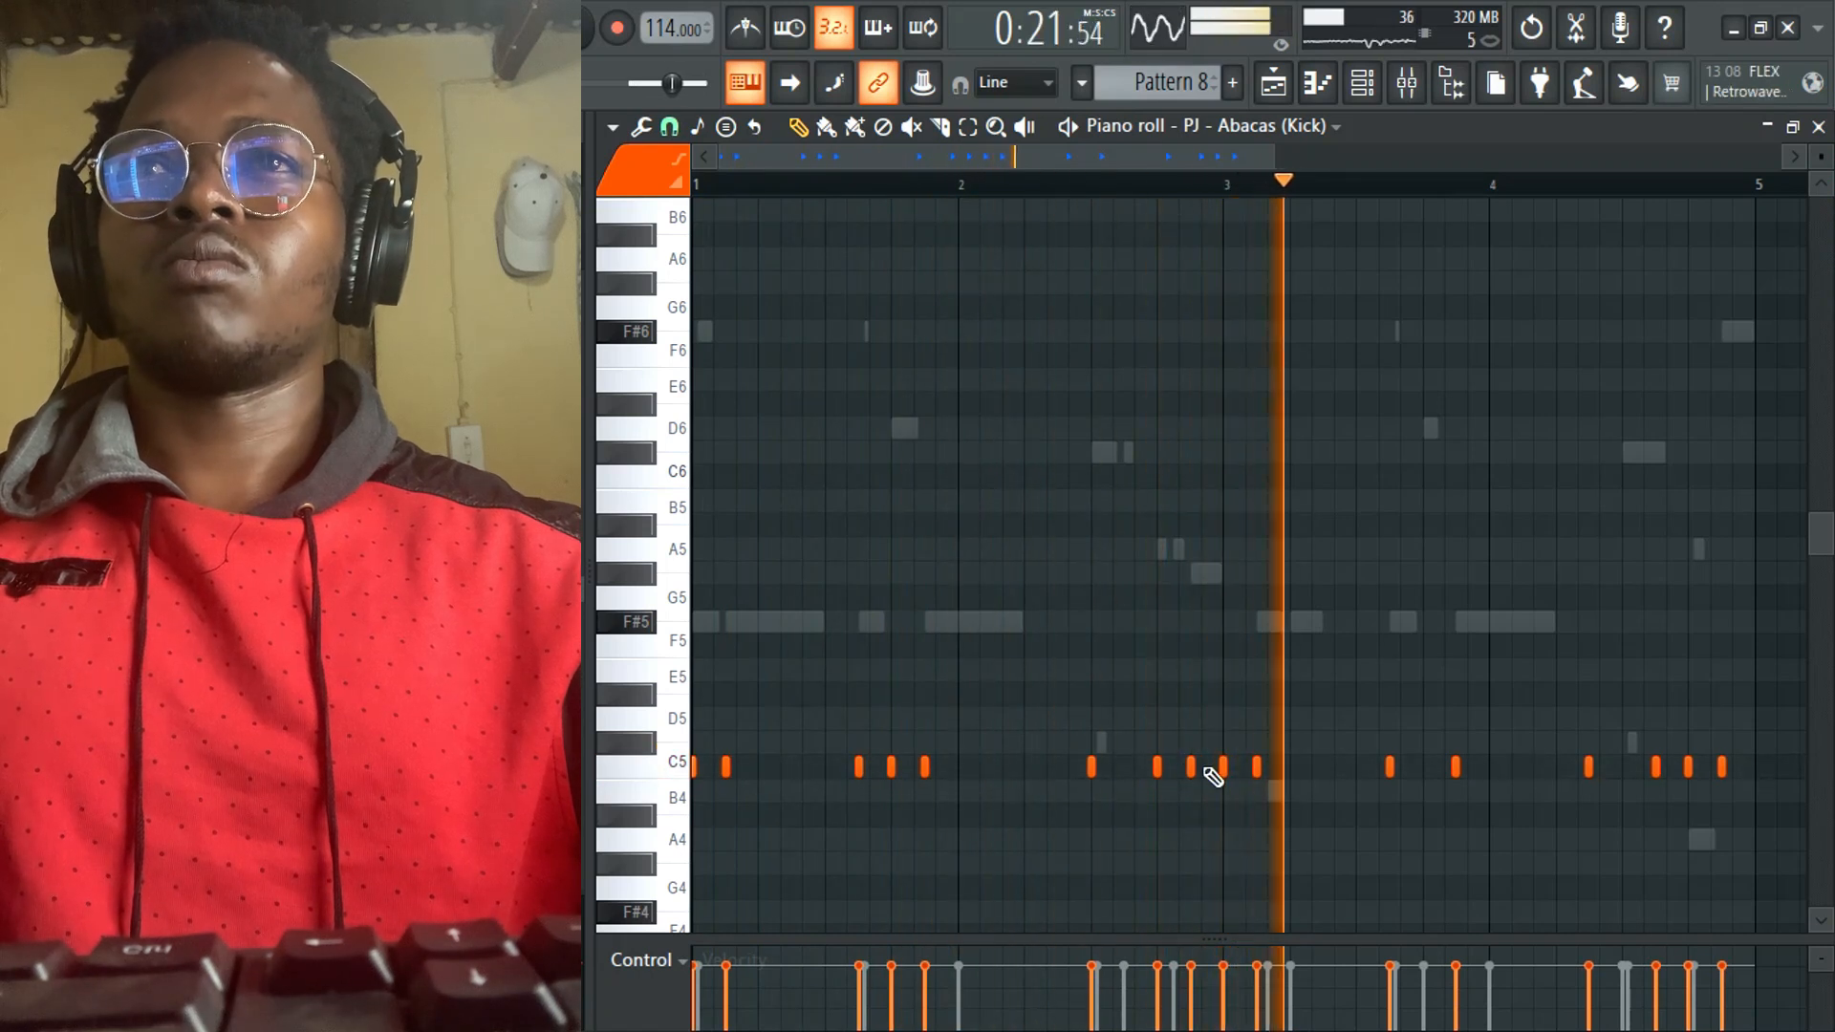
click(1058, 184)
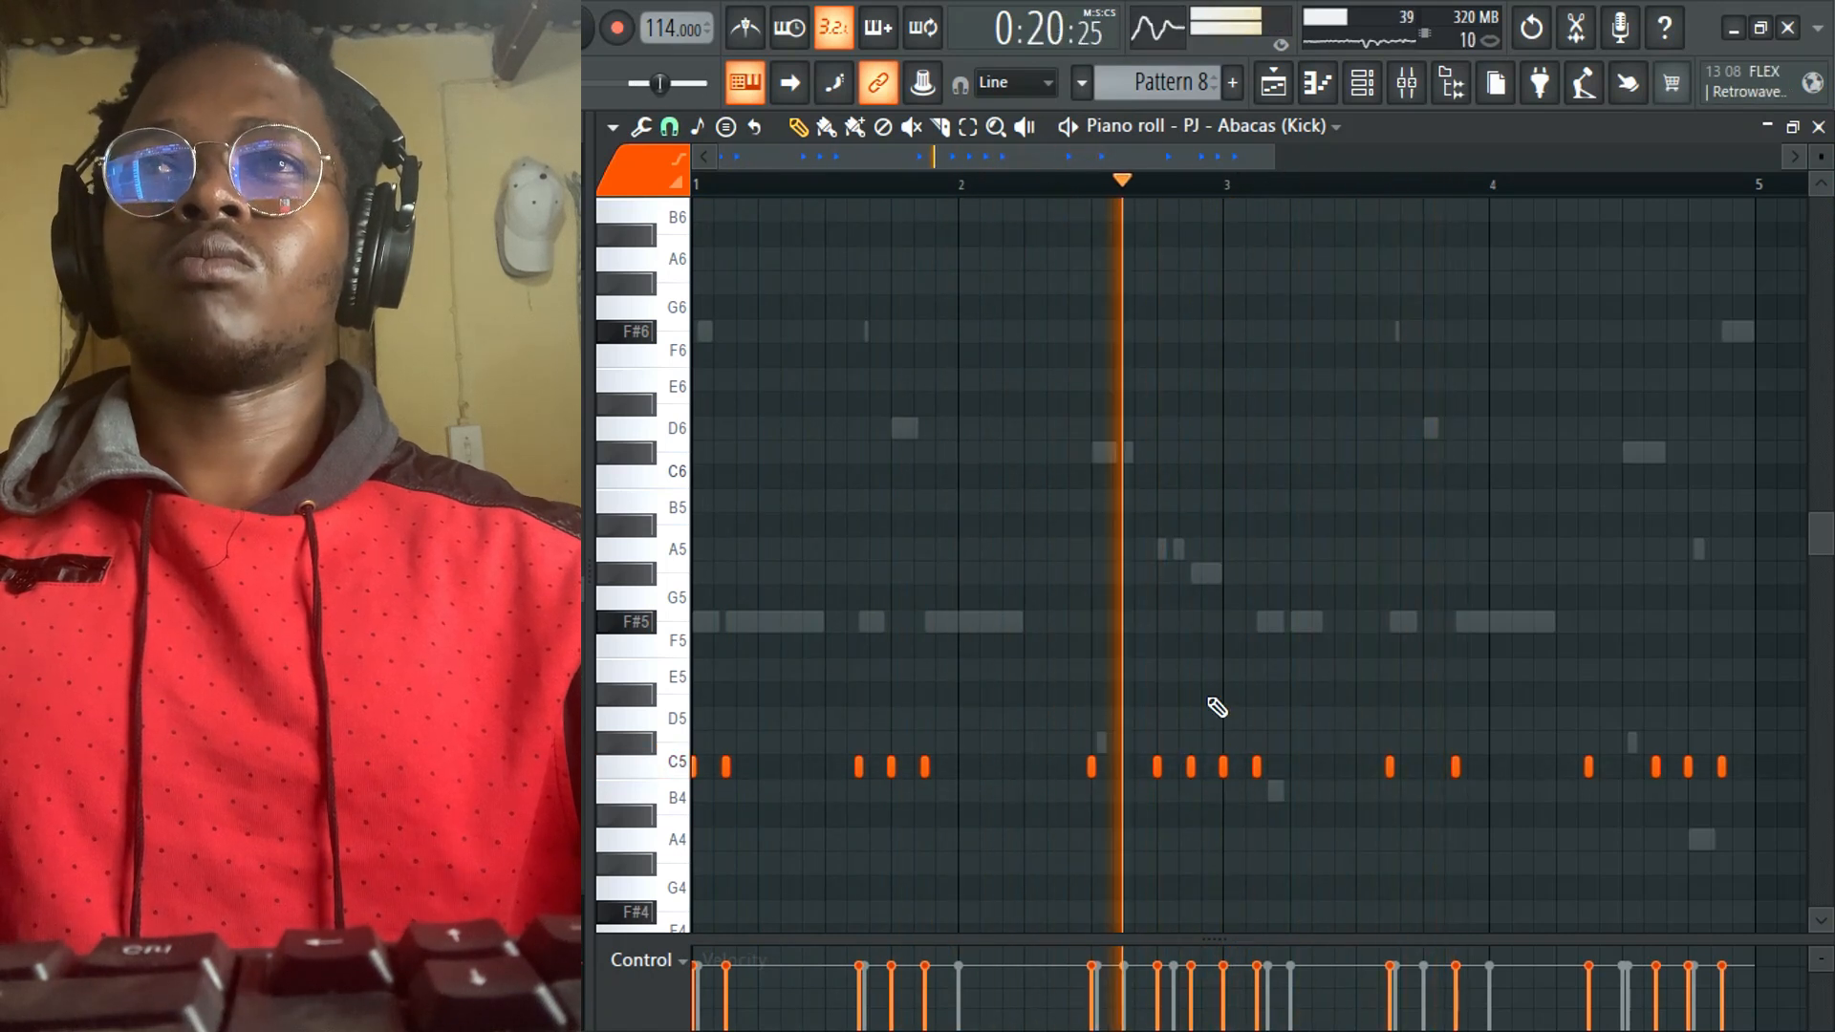
- Delete the kick on beat 1 of bar 3 and add one on beat 2
right_click(1223, 766)
click(1268, 767)
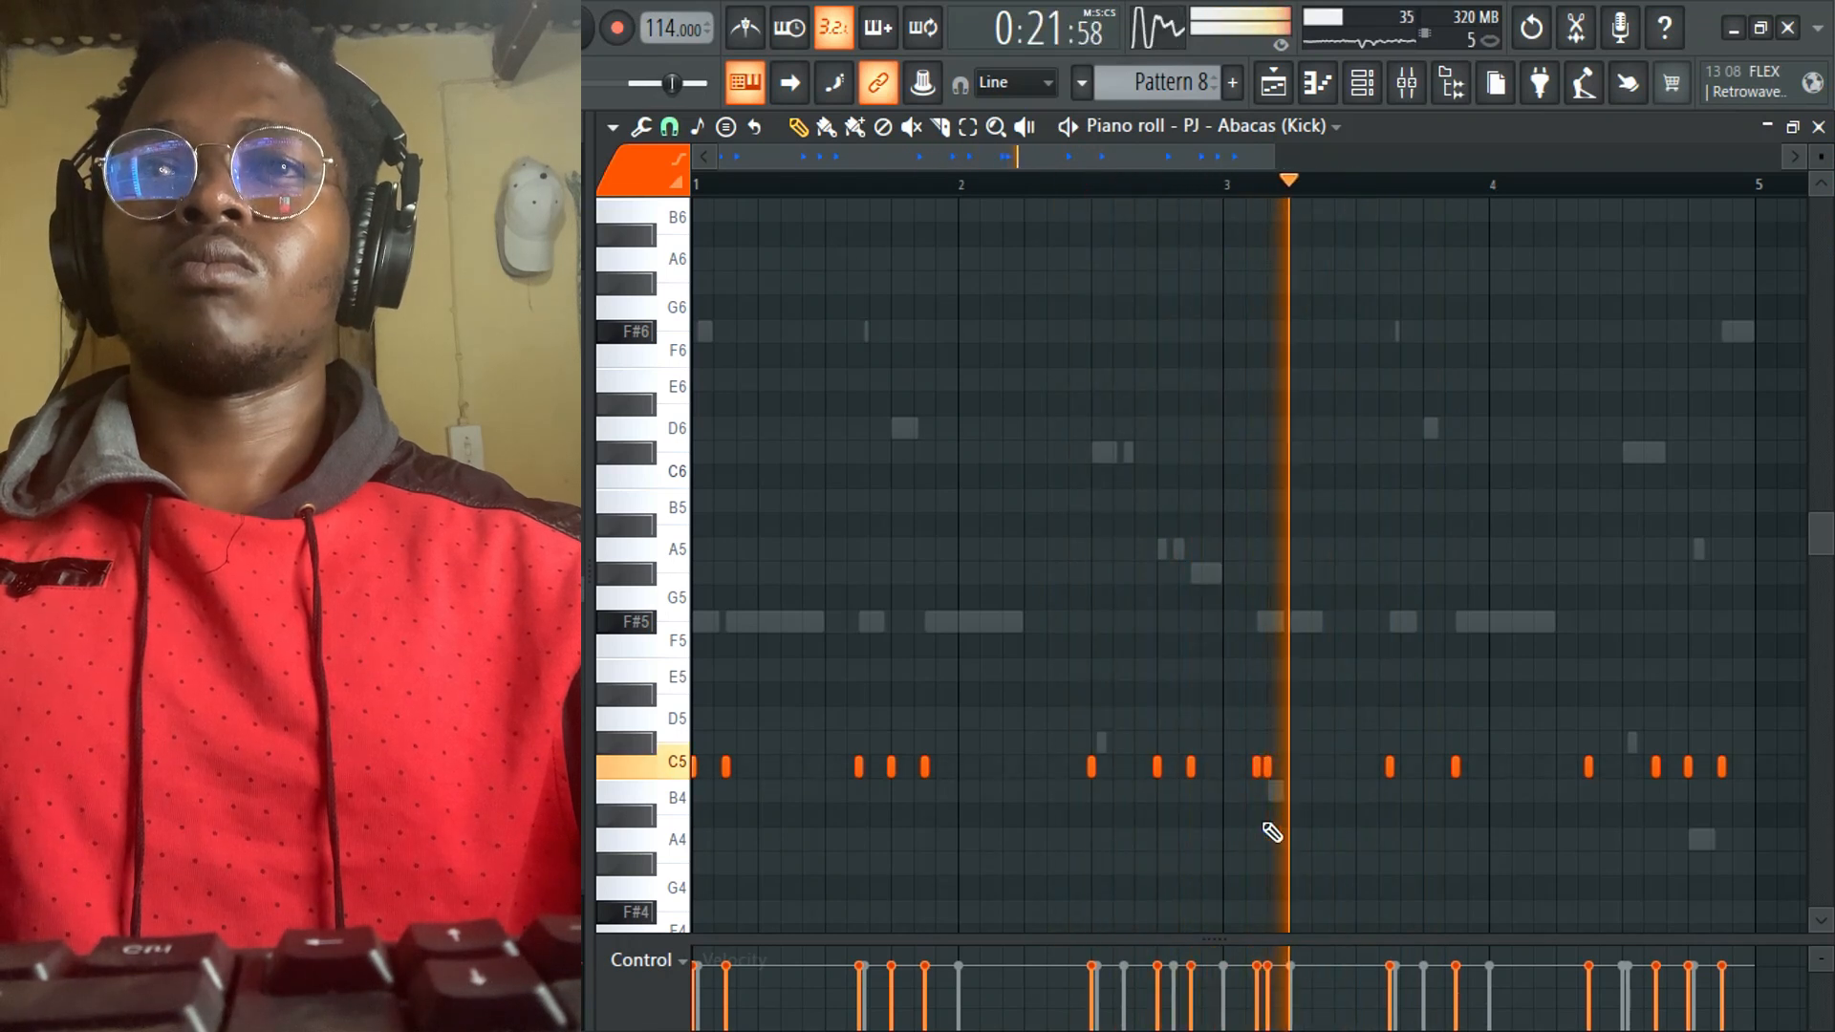
drag(1271, 776, 1294, 771)
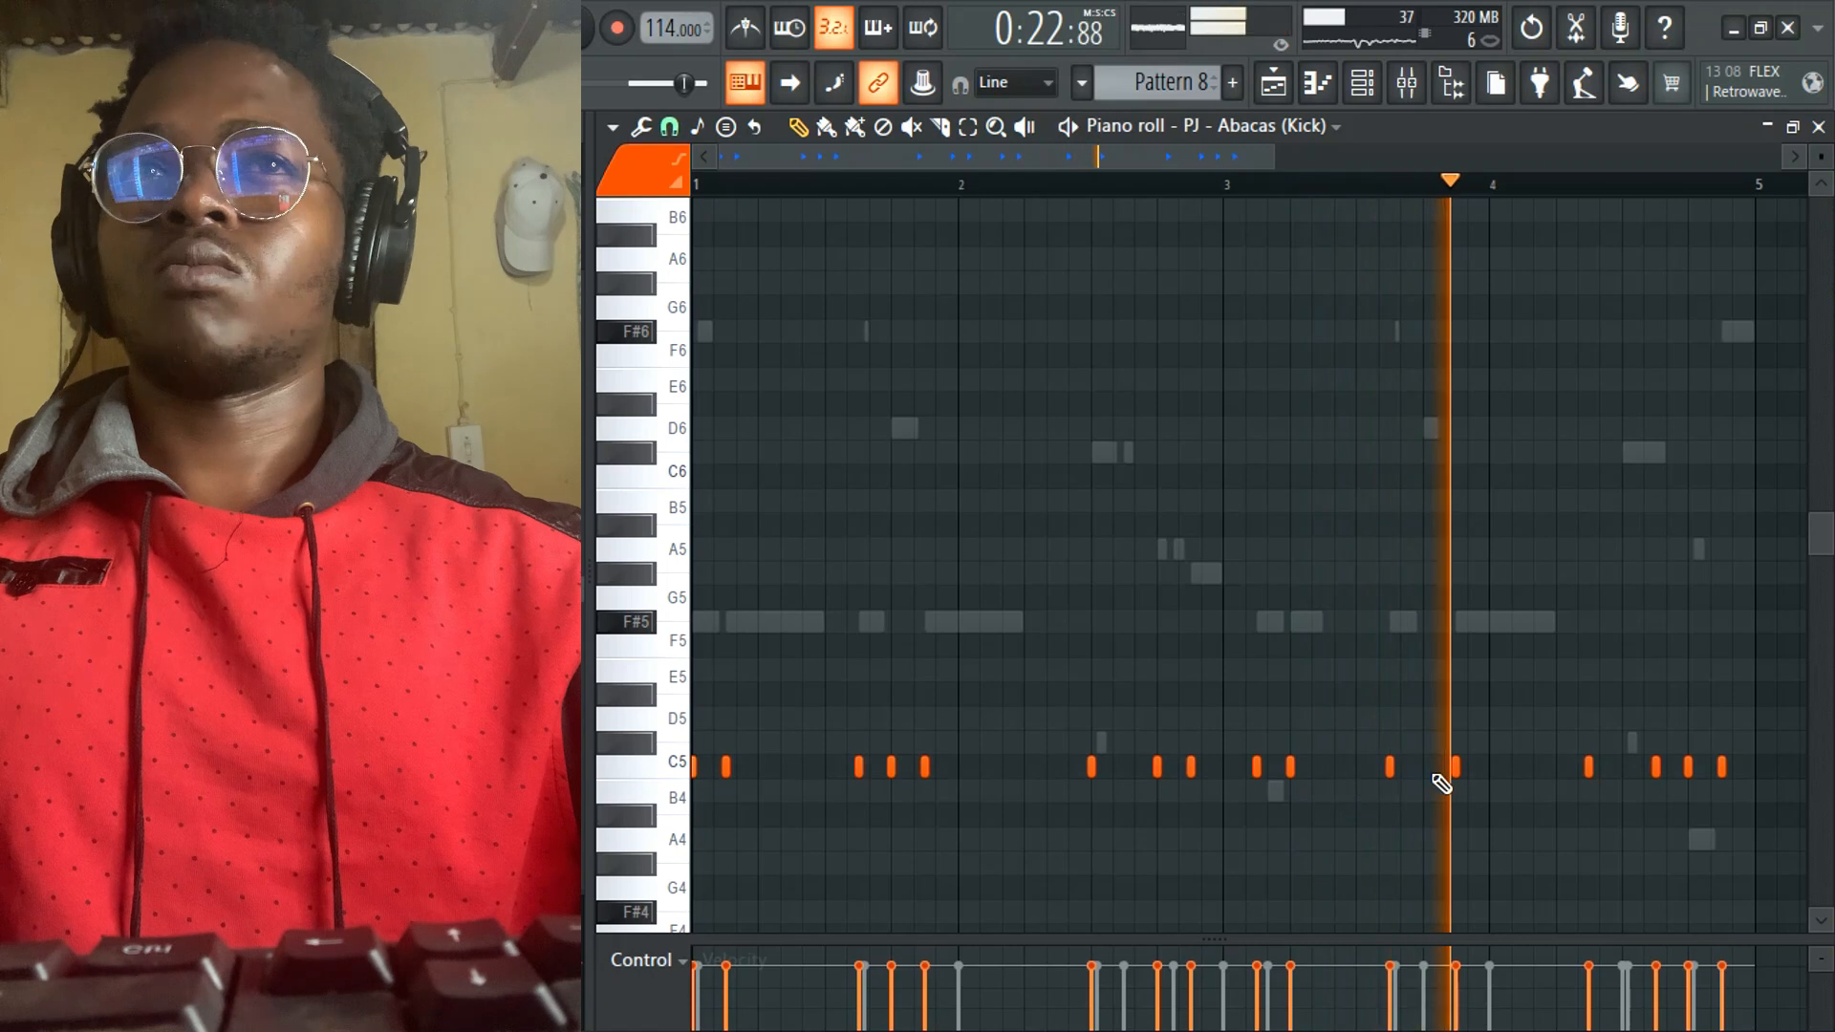
- Add a kick on beat 4 of bar 3, keeping one at beat 4.5
click(1352, 189)
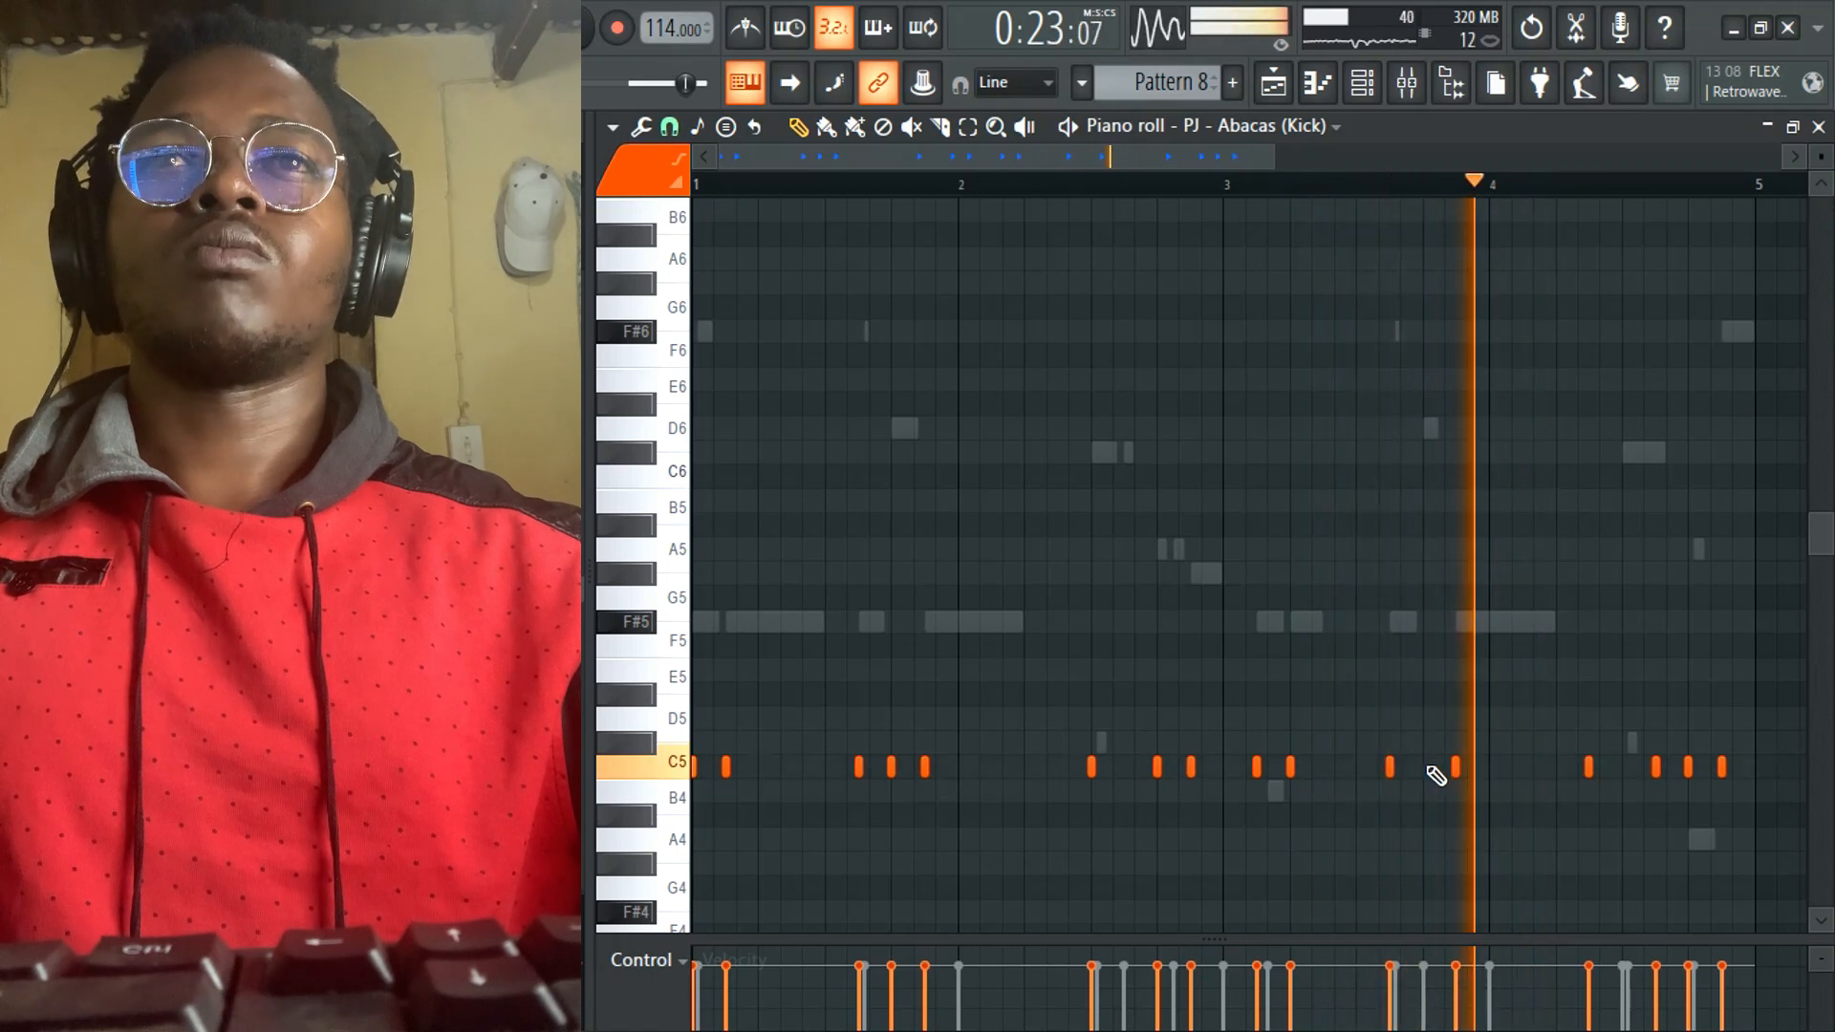
click(1465, 773)
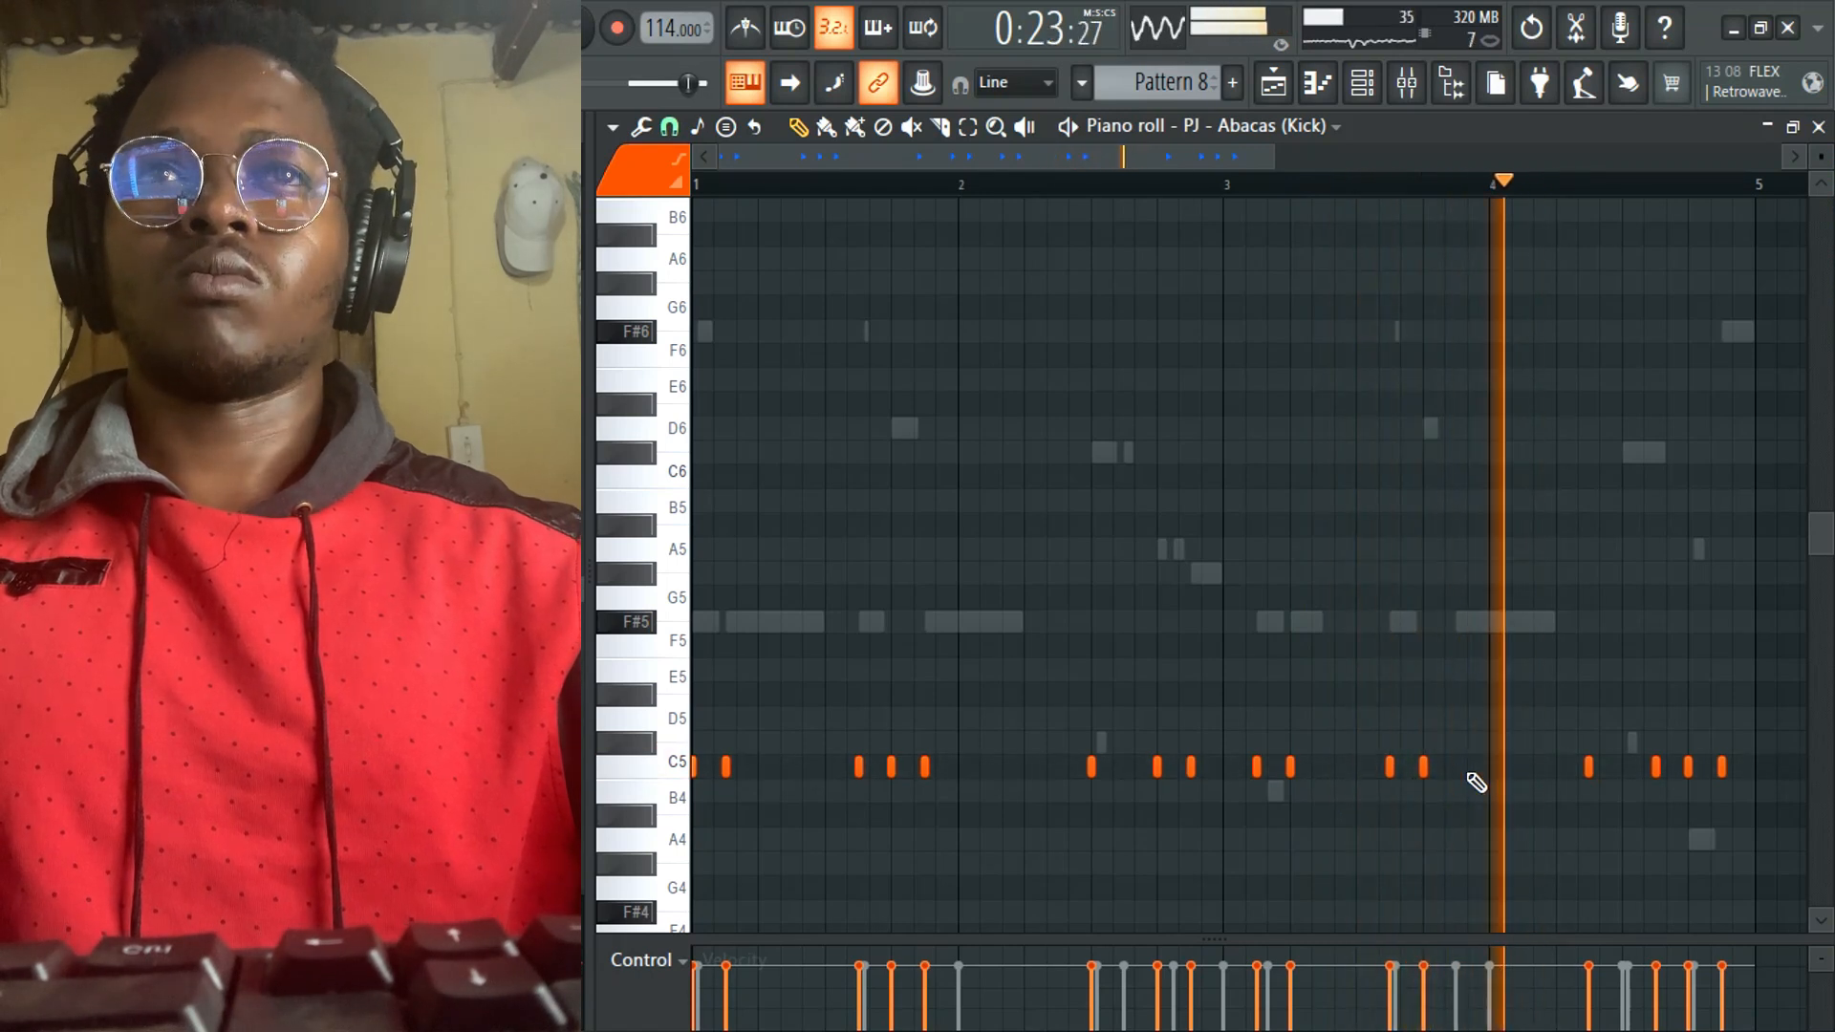
key(space)
key(space)
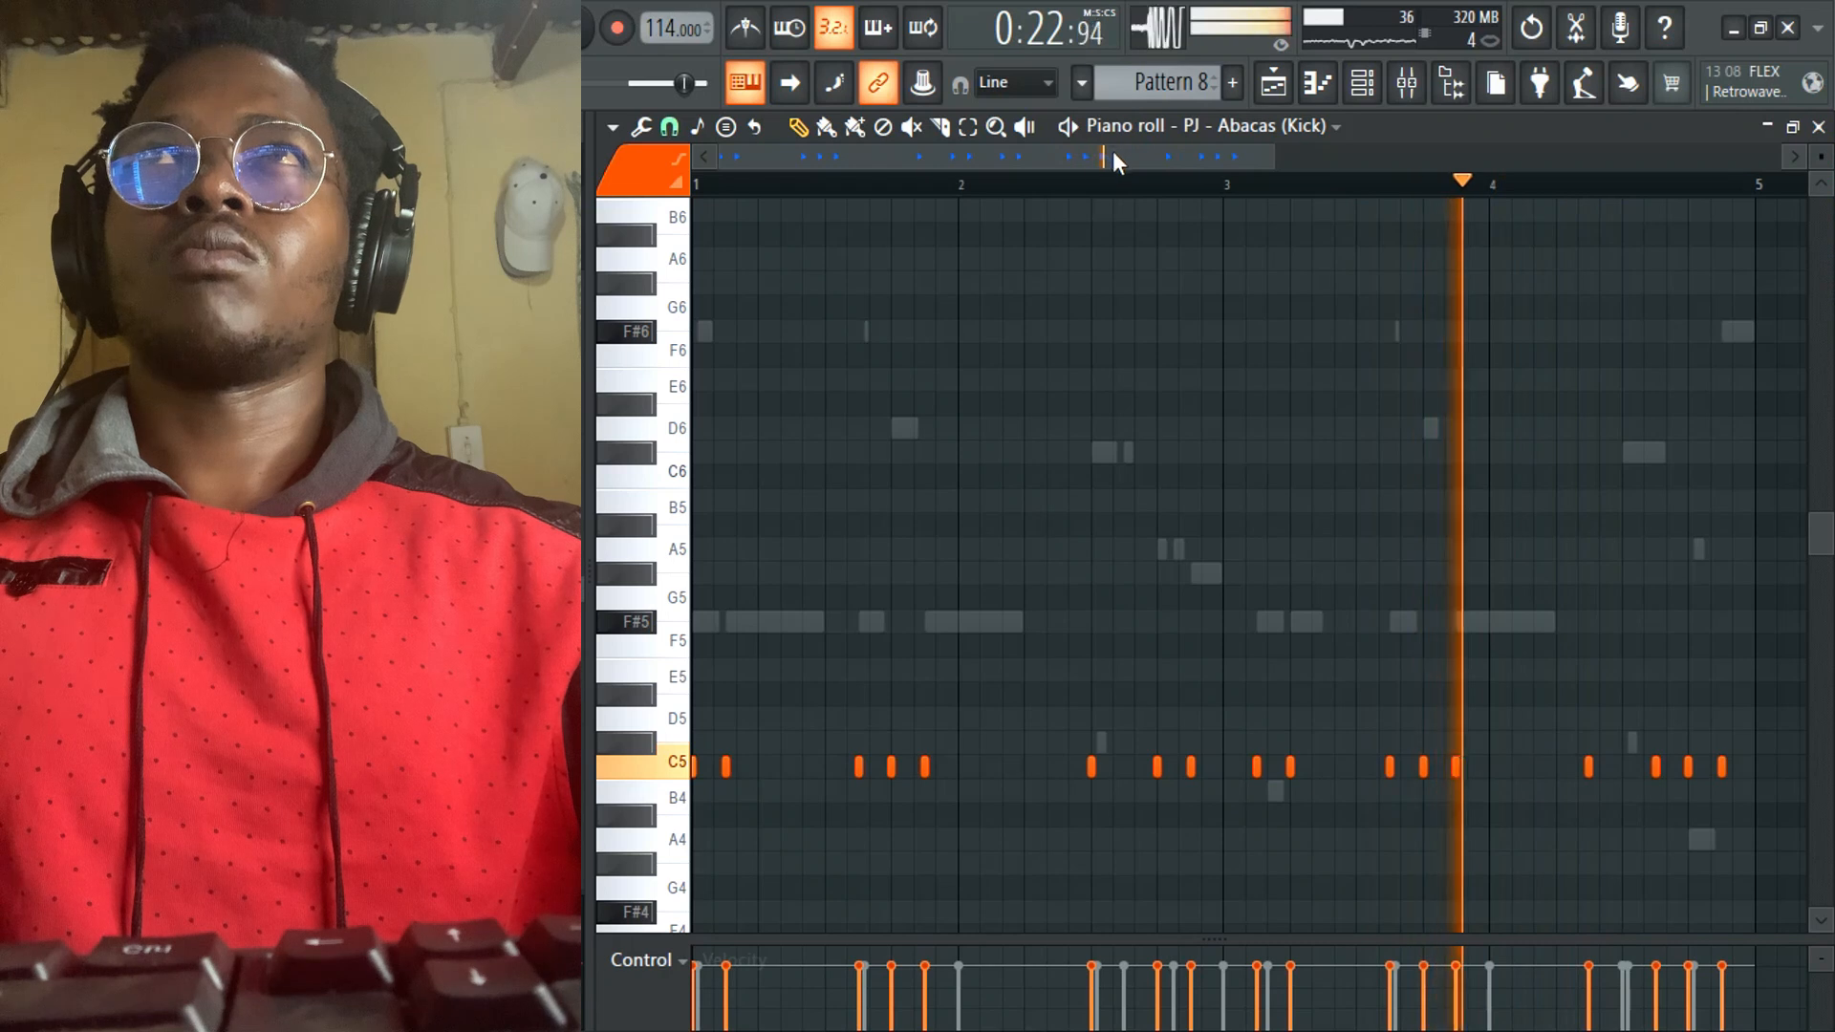
- Listen to bar 4 and delete its last kick at beat 4.5
drag(1112, 153, 1206, 169)
key(space)
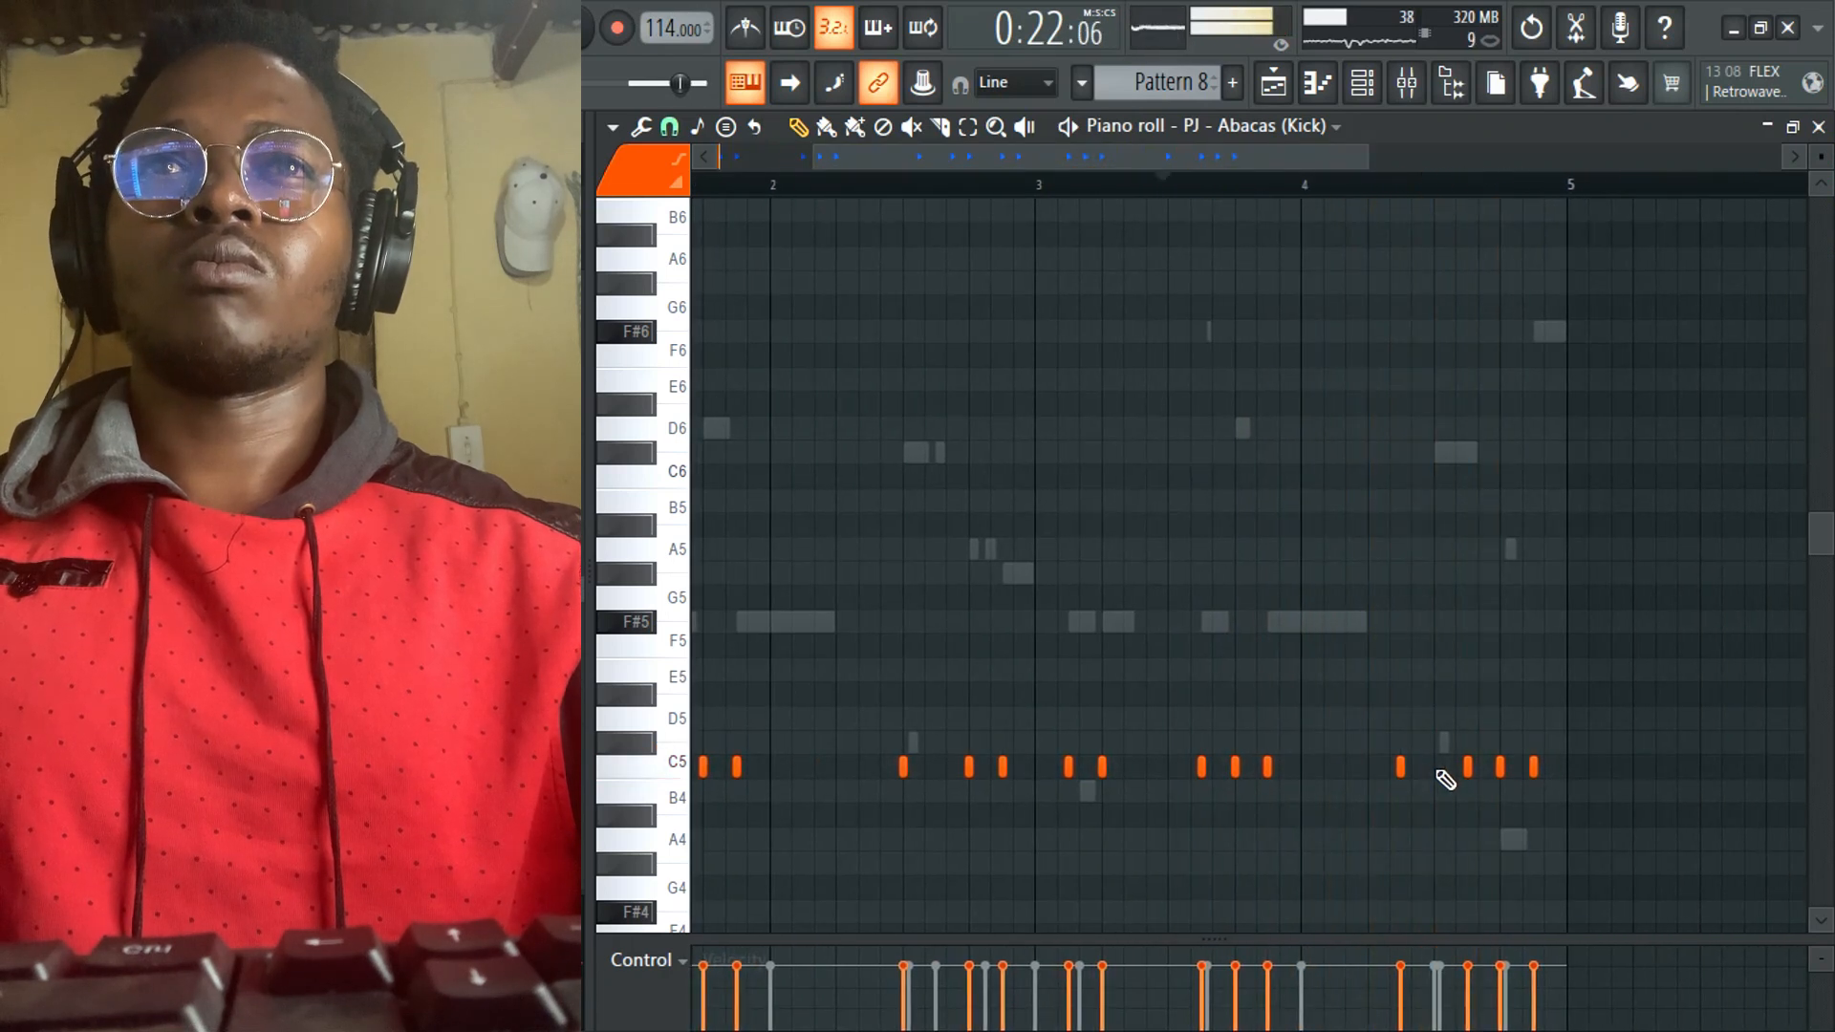
key(space)
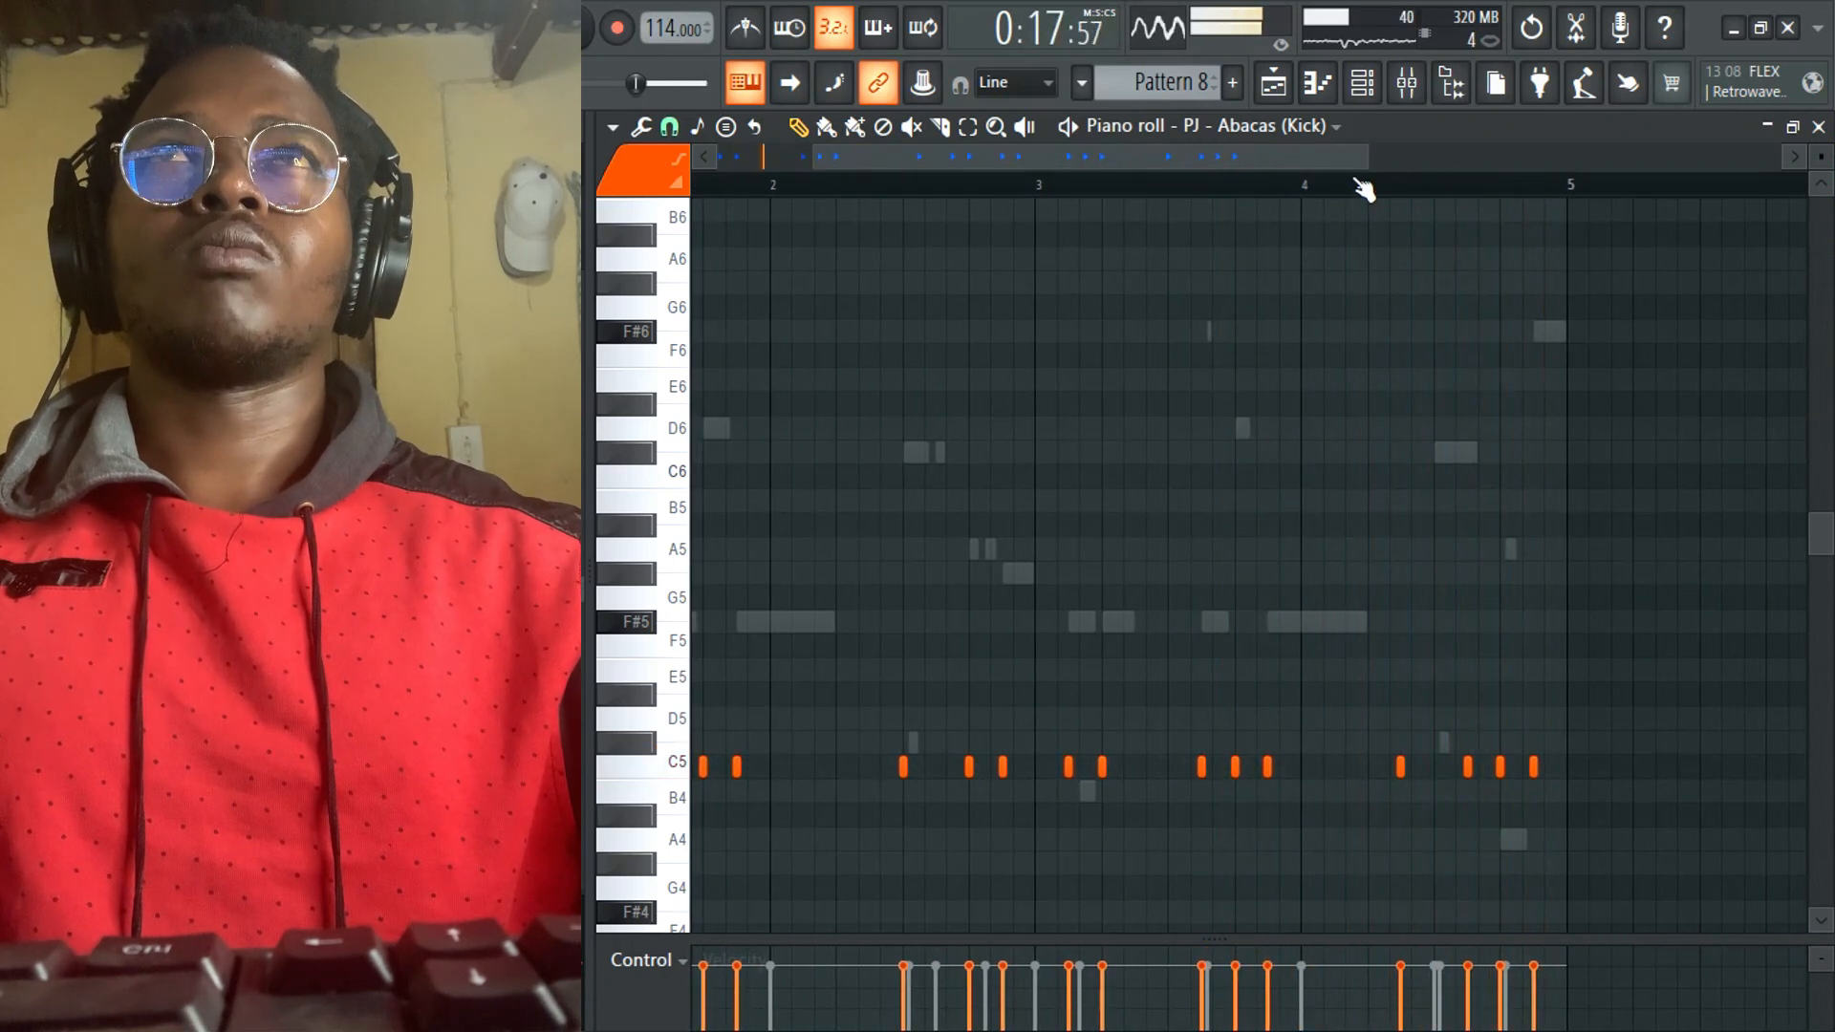
click(1363, 188)
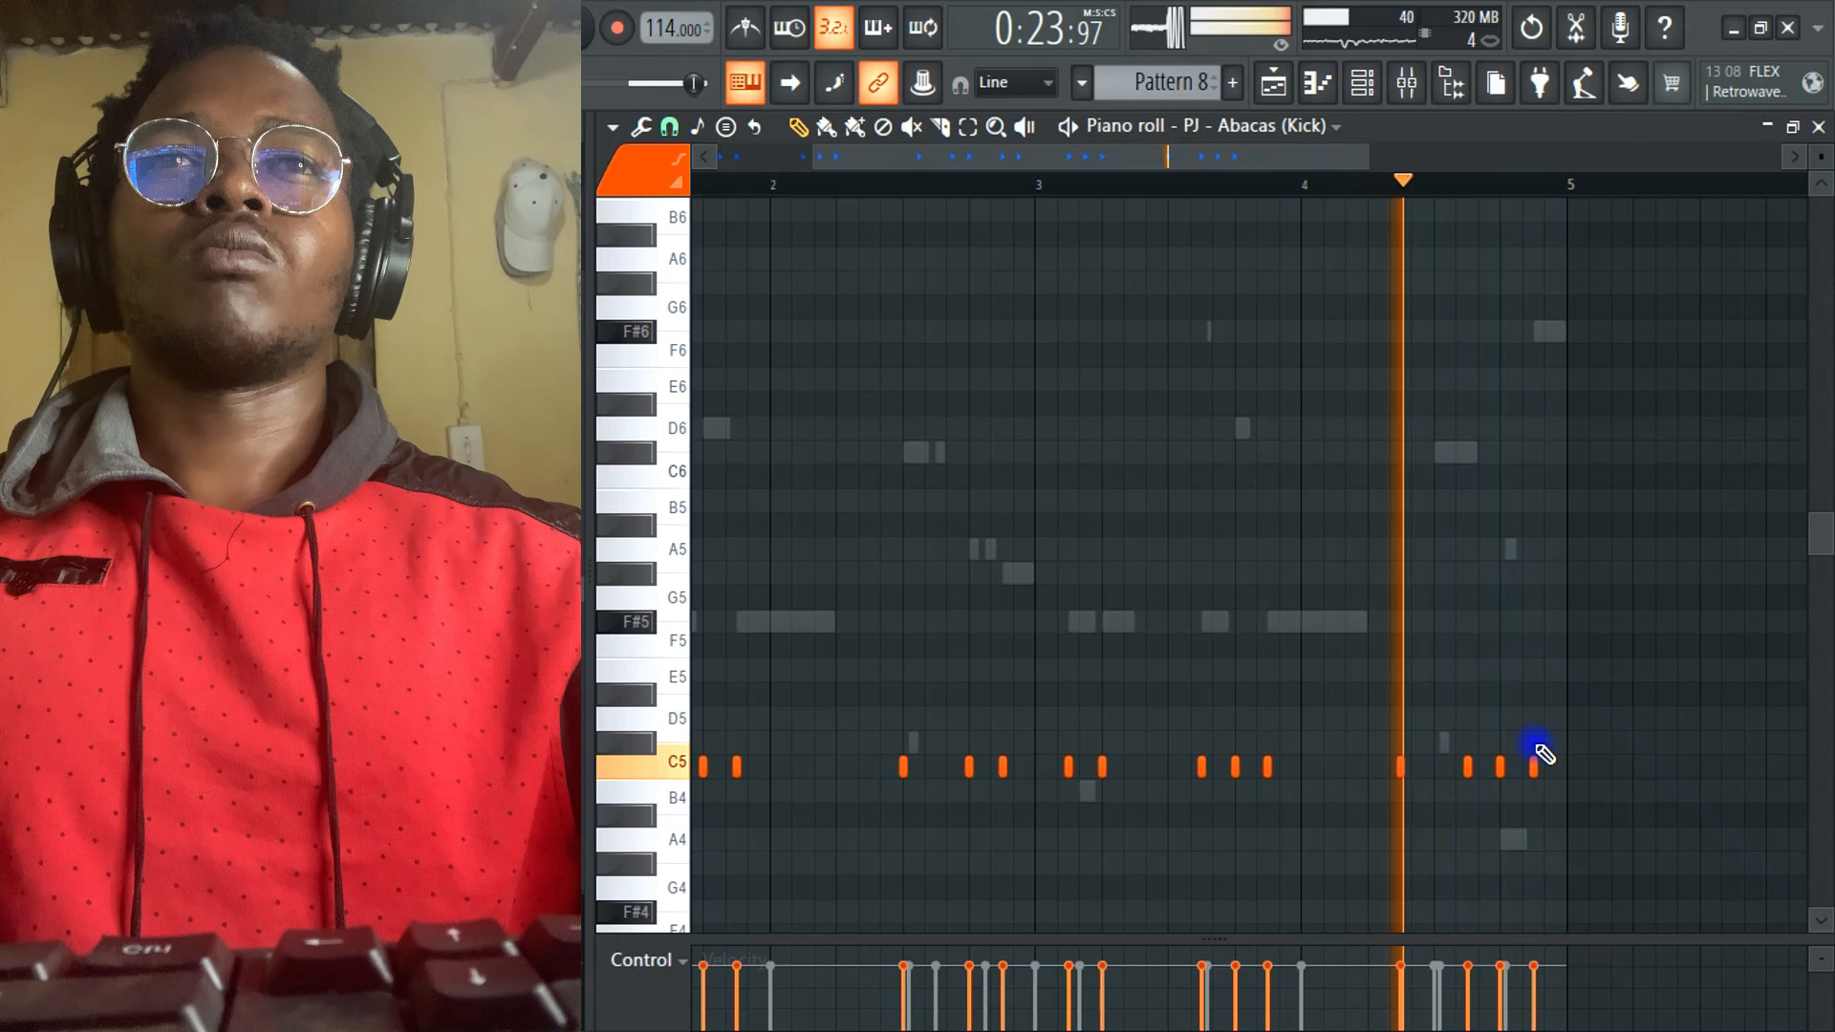
right_click(1532, 765)
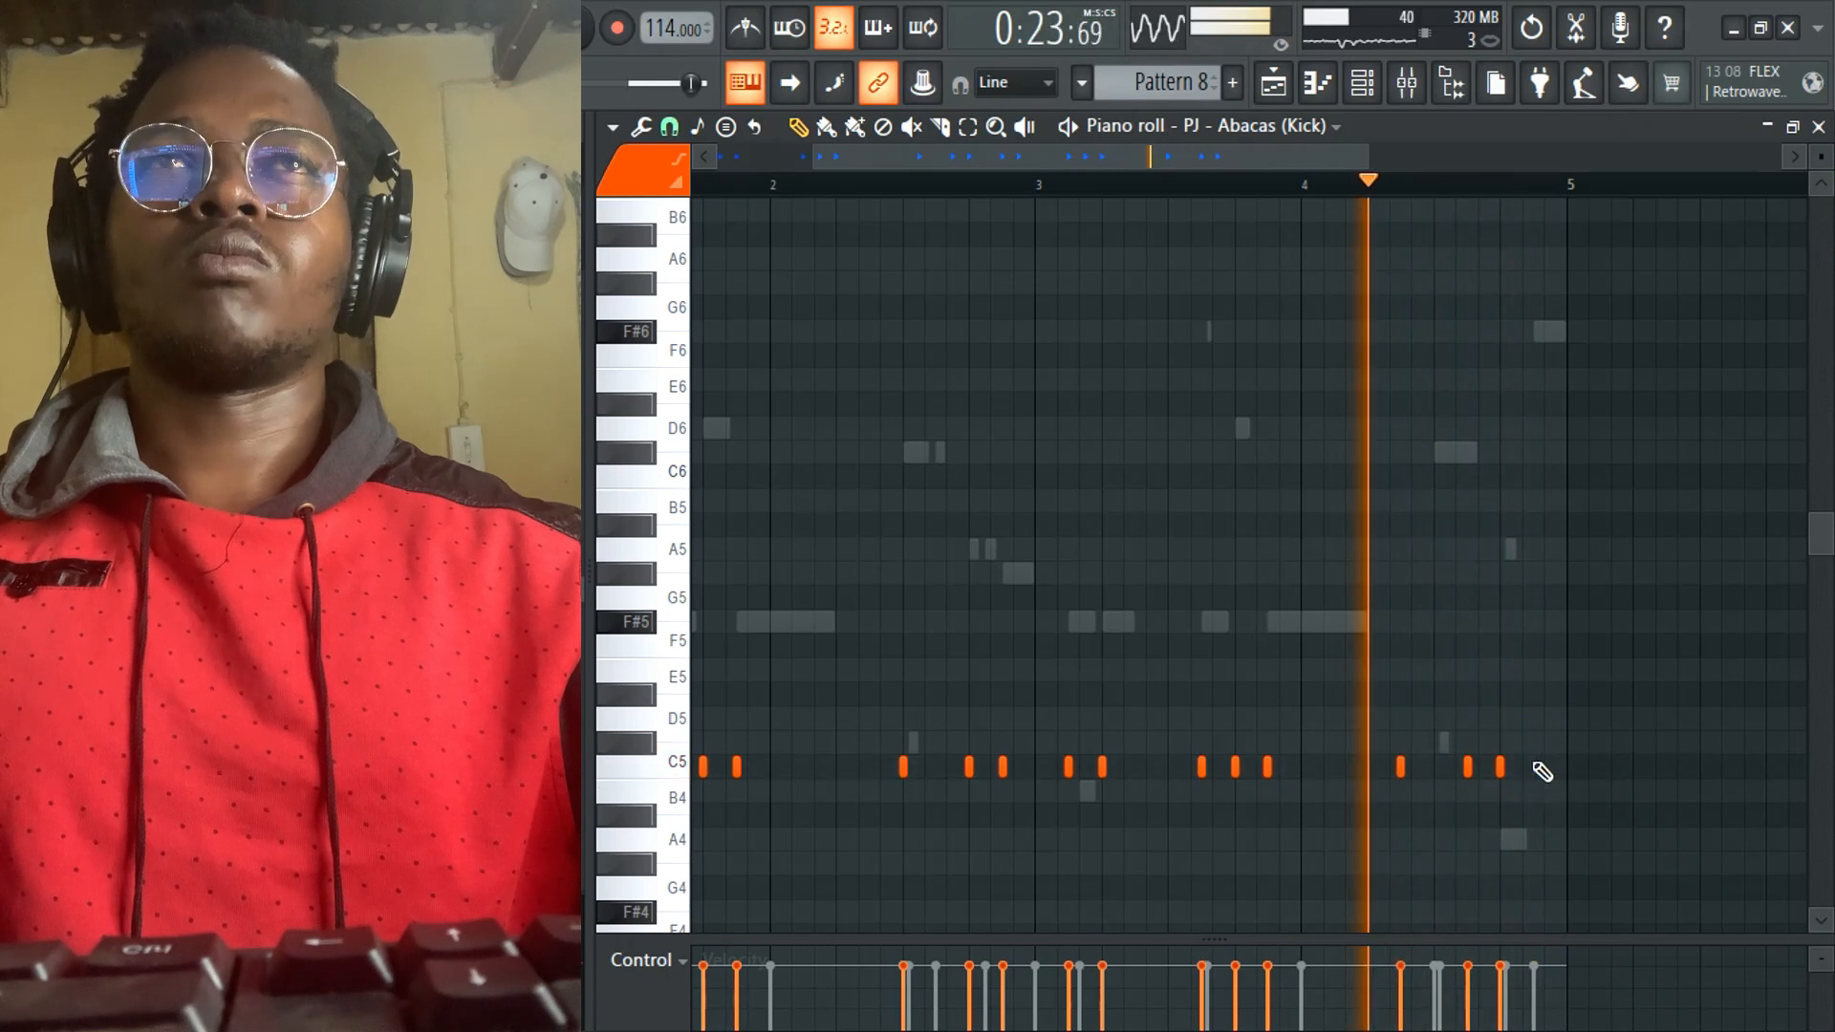
- Open the 808's piano roll and shorten the closing F#6 note of bar 4 to about a sixth of a beat
key(F6)
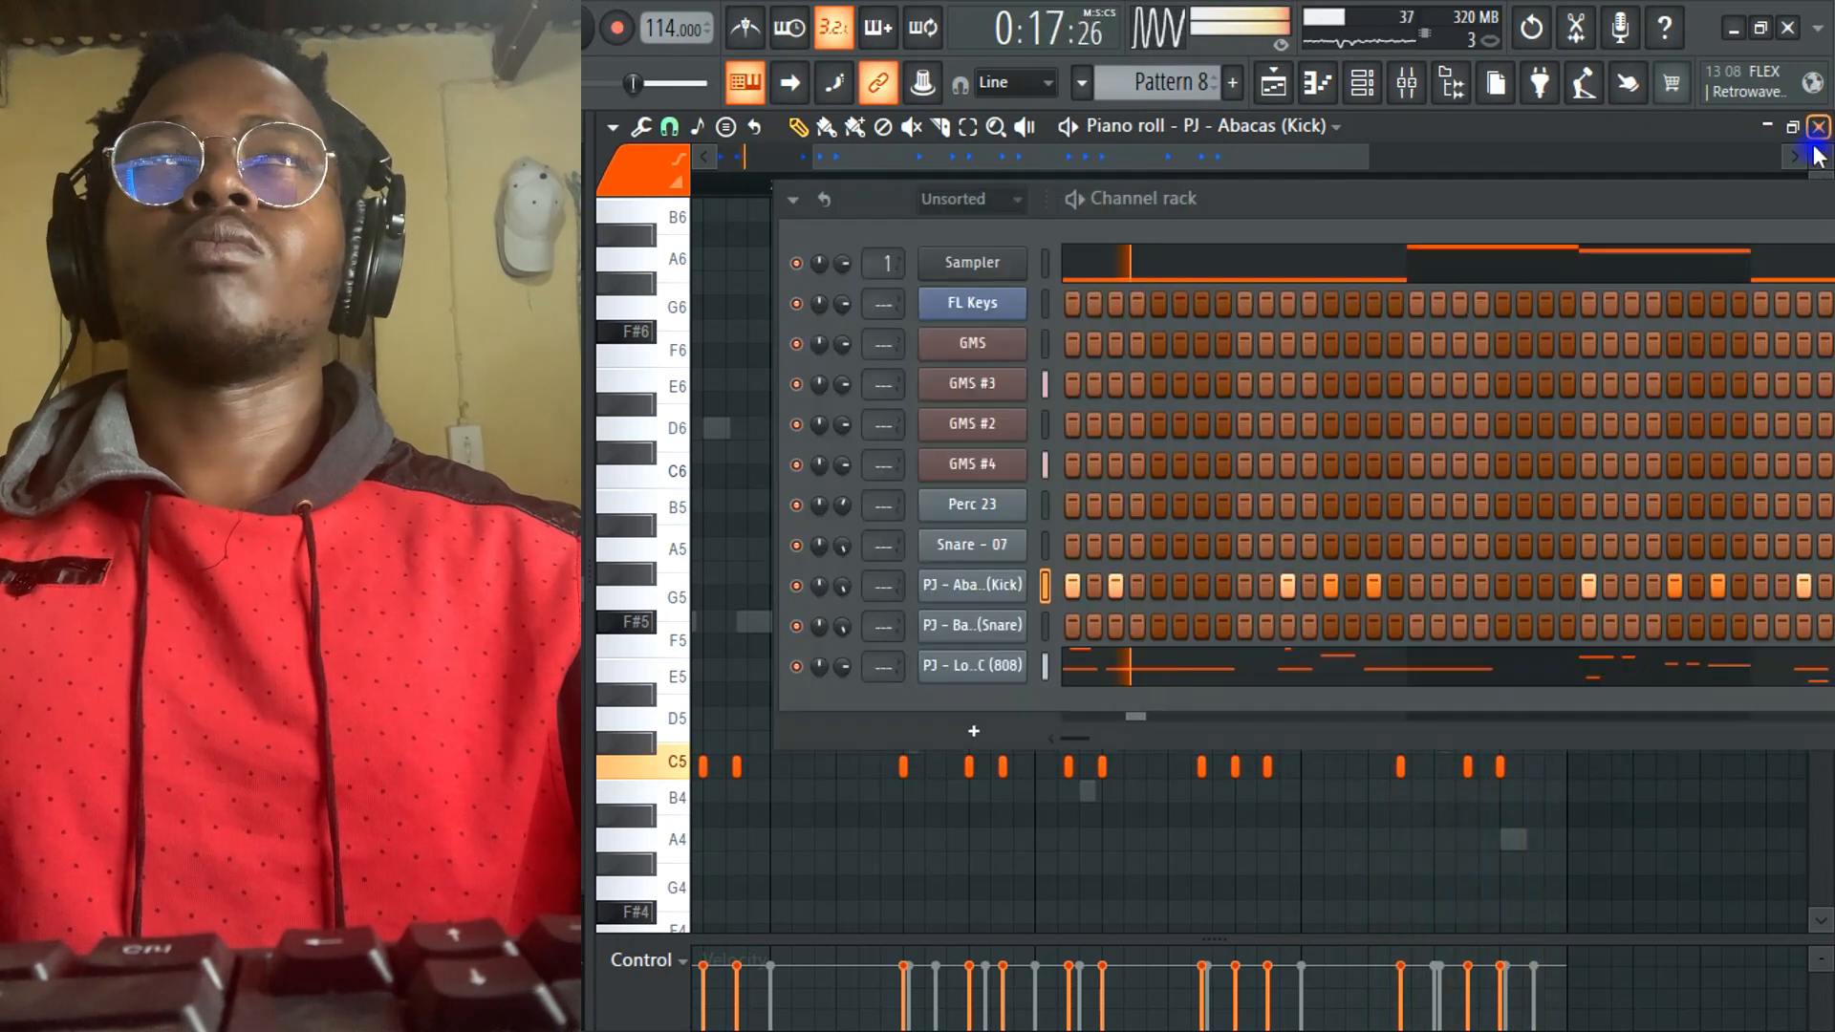
click(1817, 128)
click(1358, 670)
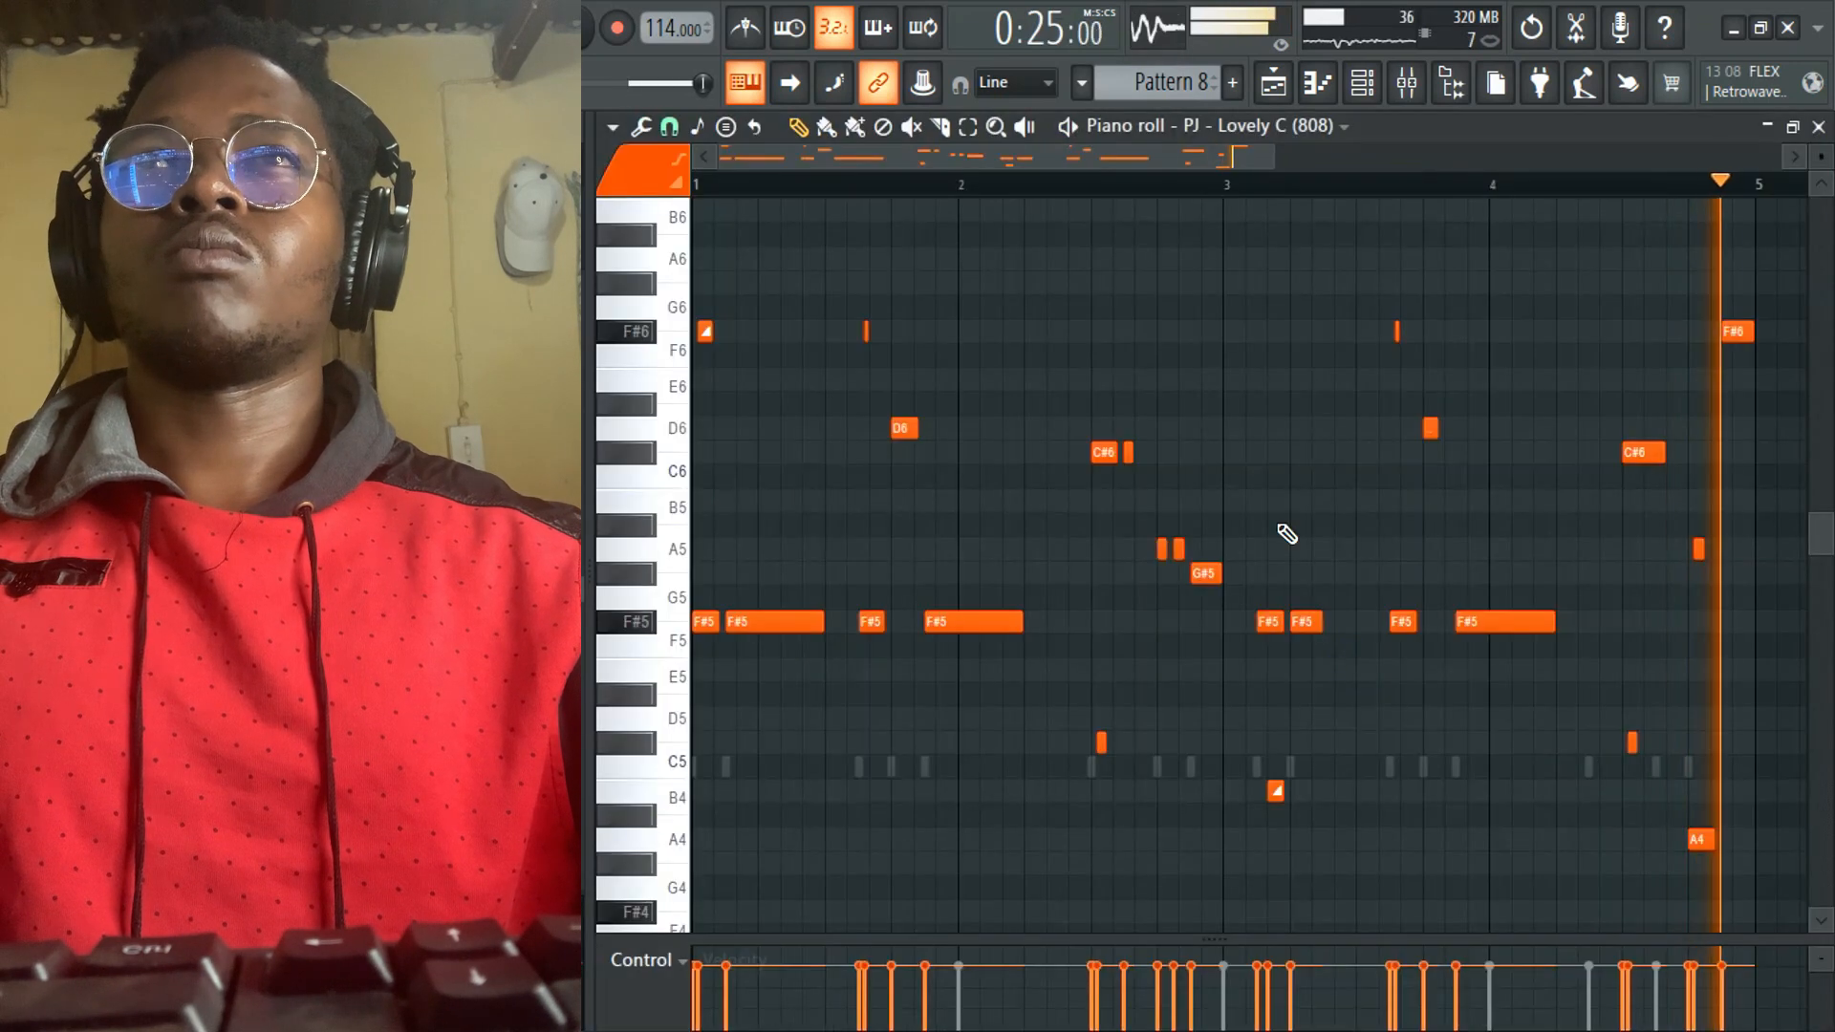
click(1326, 186)
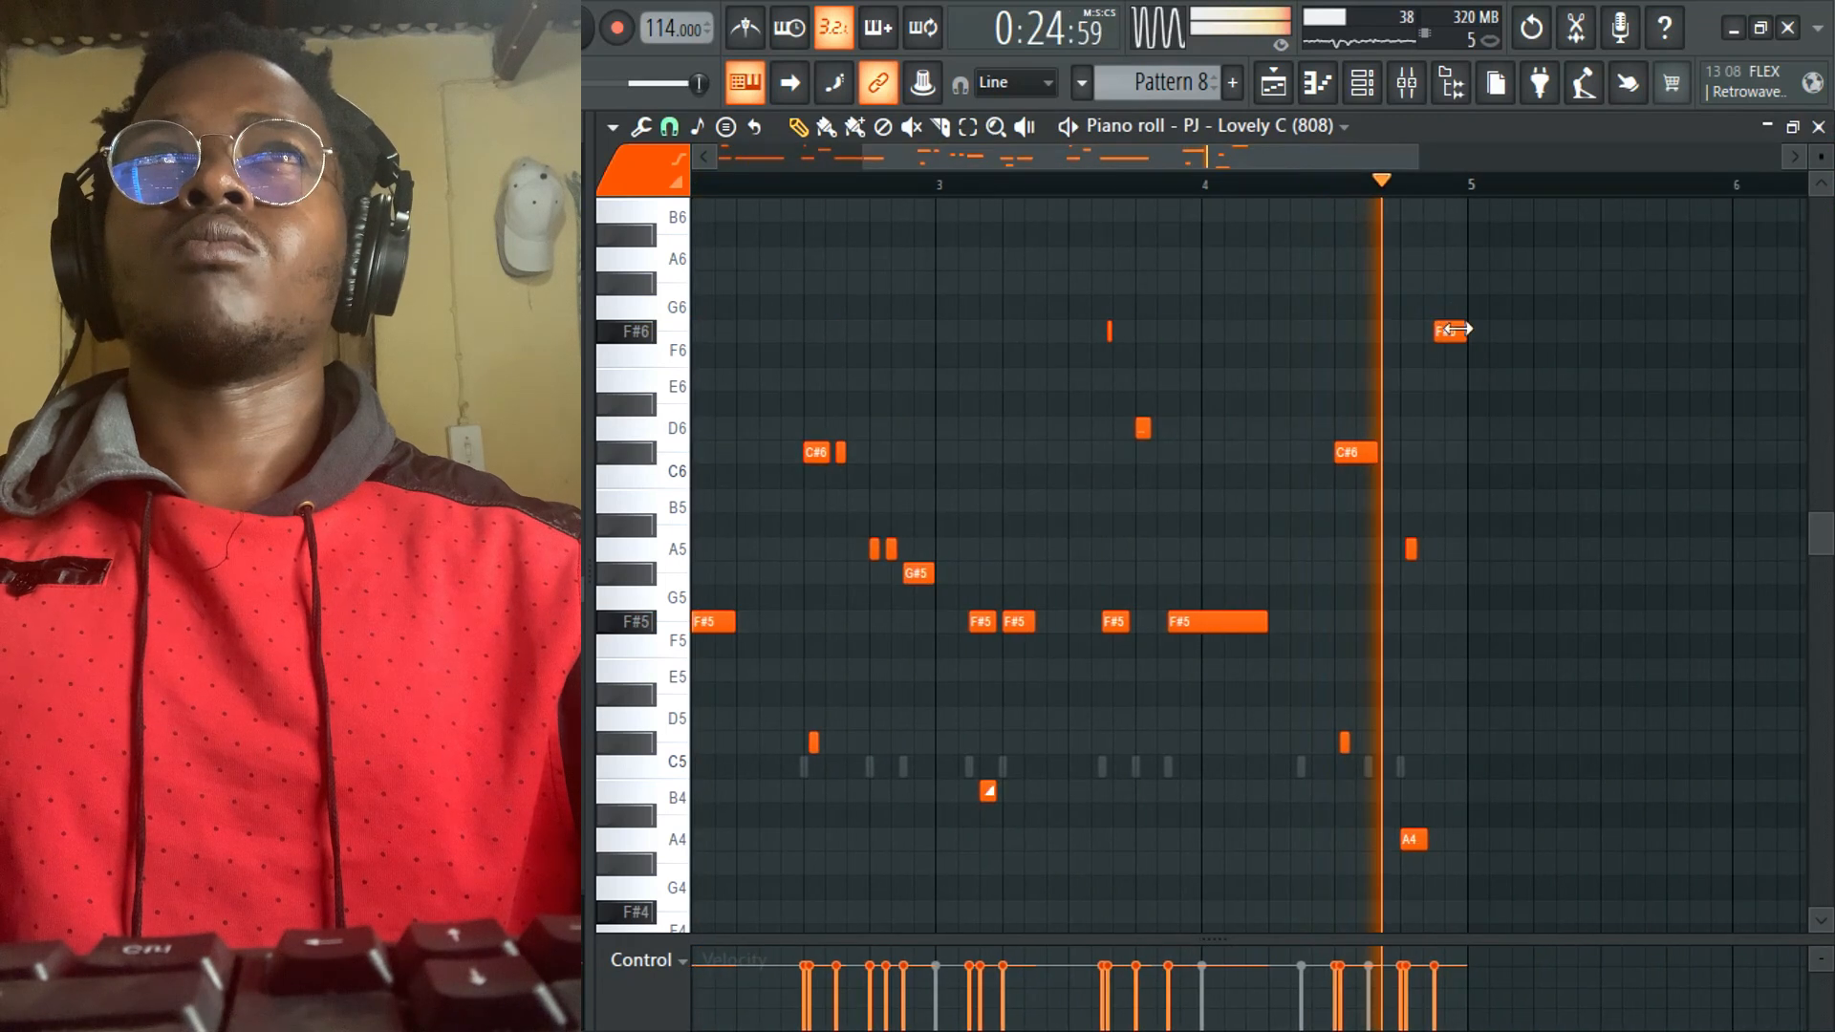
drag(1464, 330, 1448, 332)
drag(1313, 162, 753, 268)
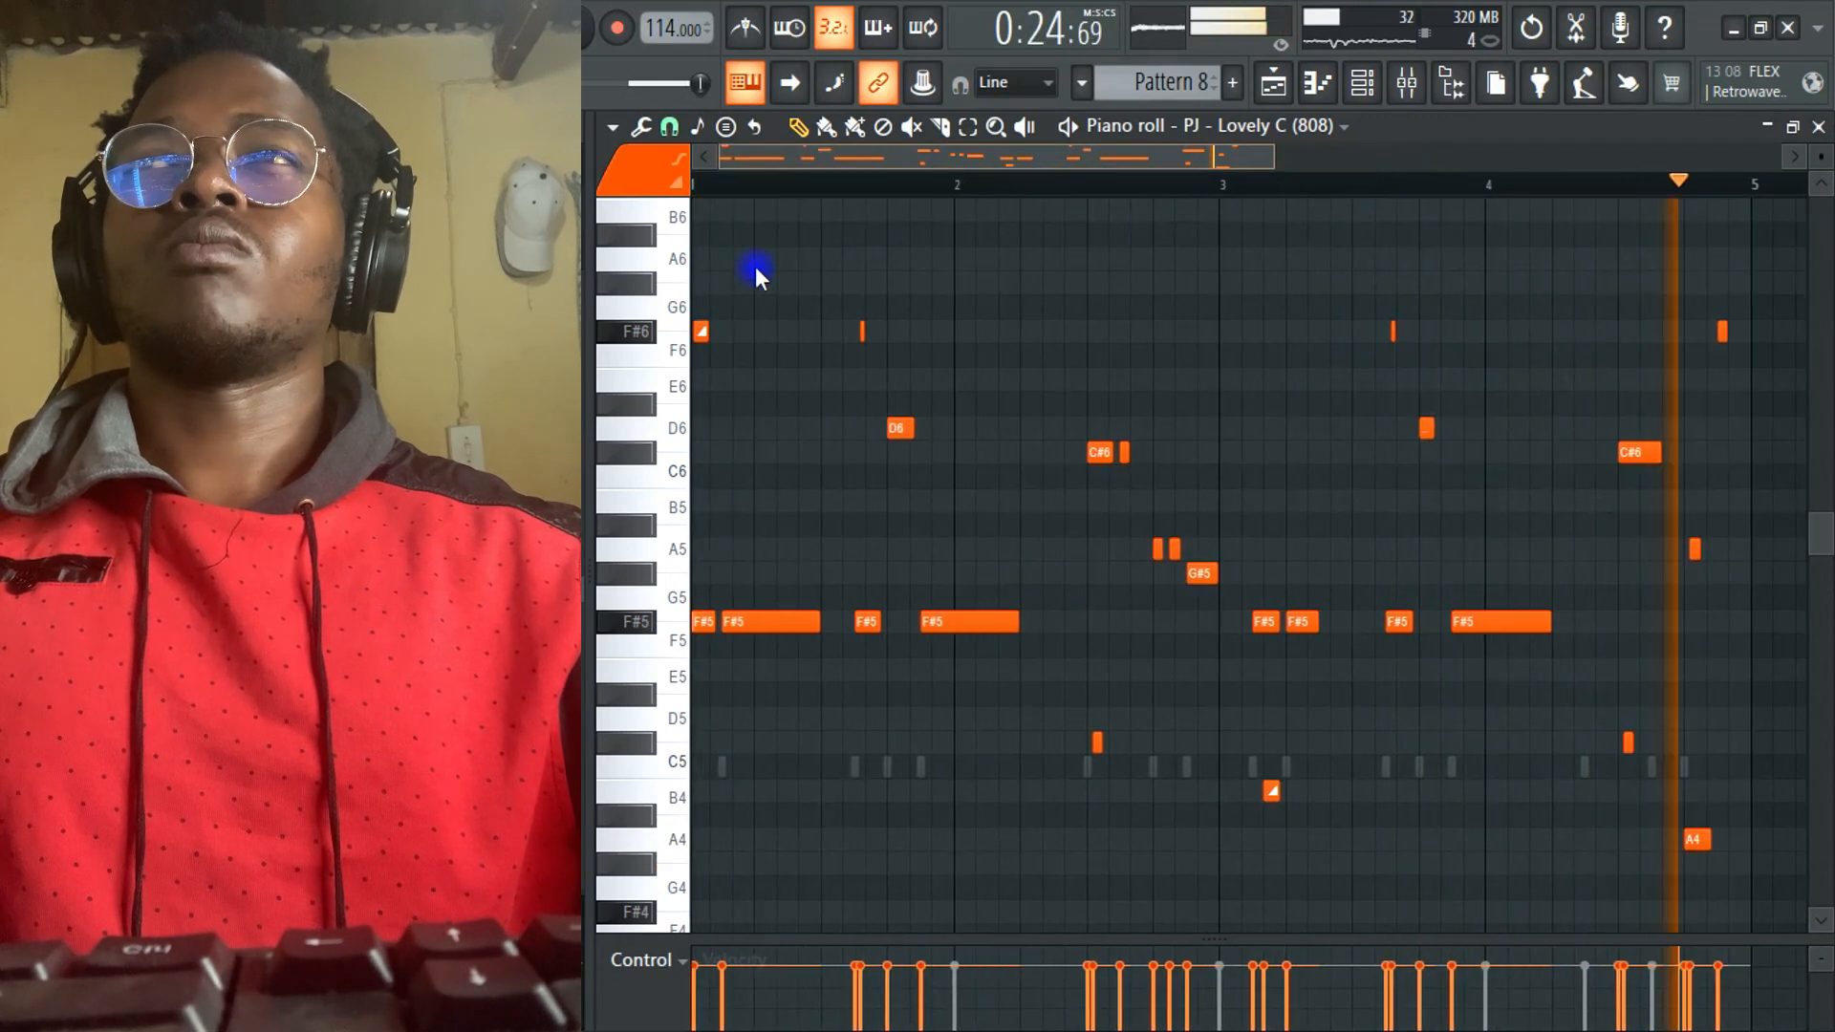
- Delete and redraw the opening F#5 note of bar 1, and move the long F#5 note after it to beat 2
key(space)
key(space)
right_click(704, 629)
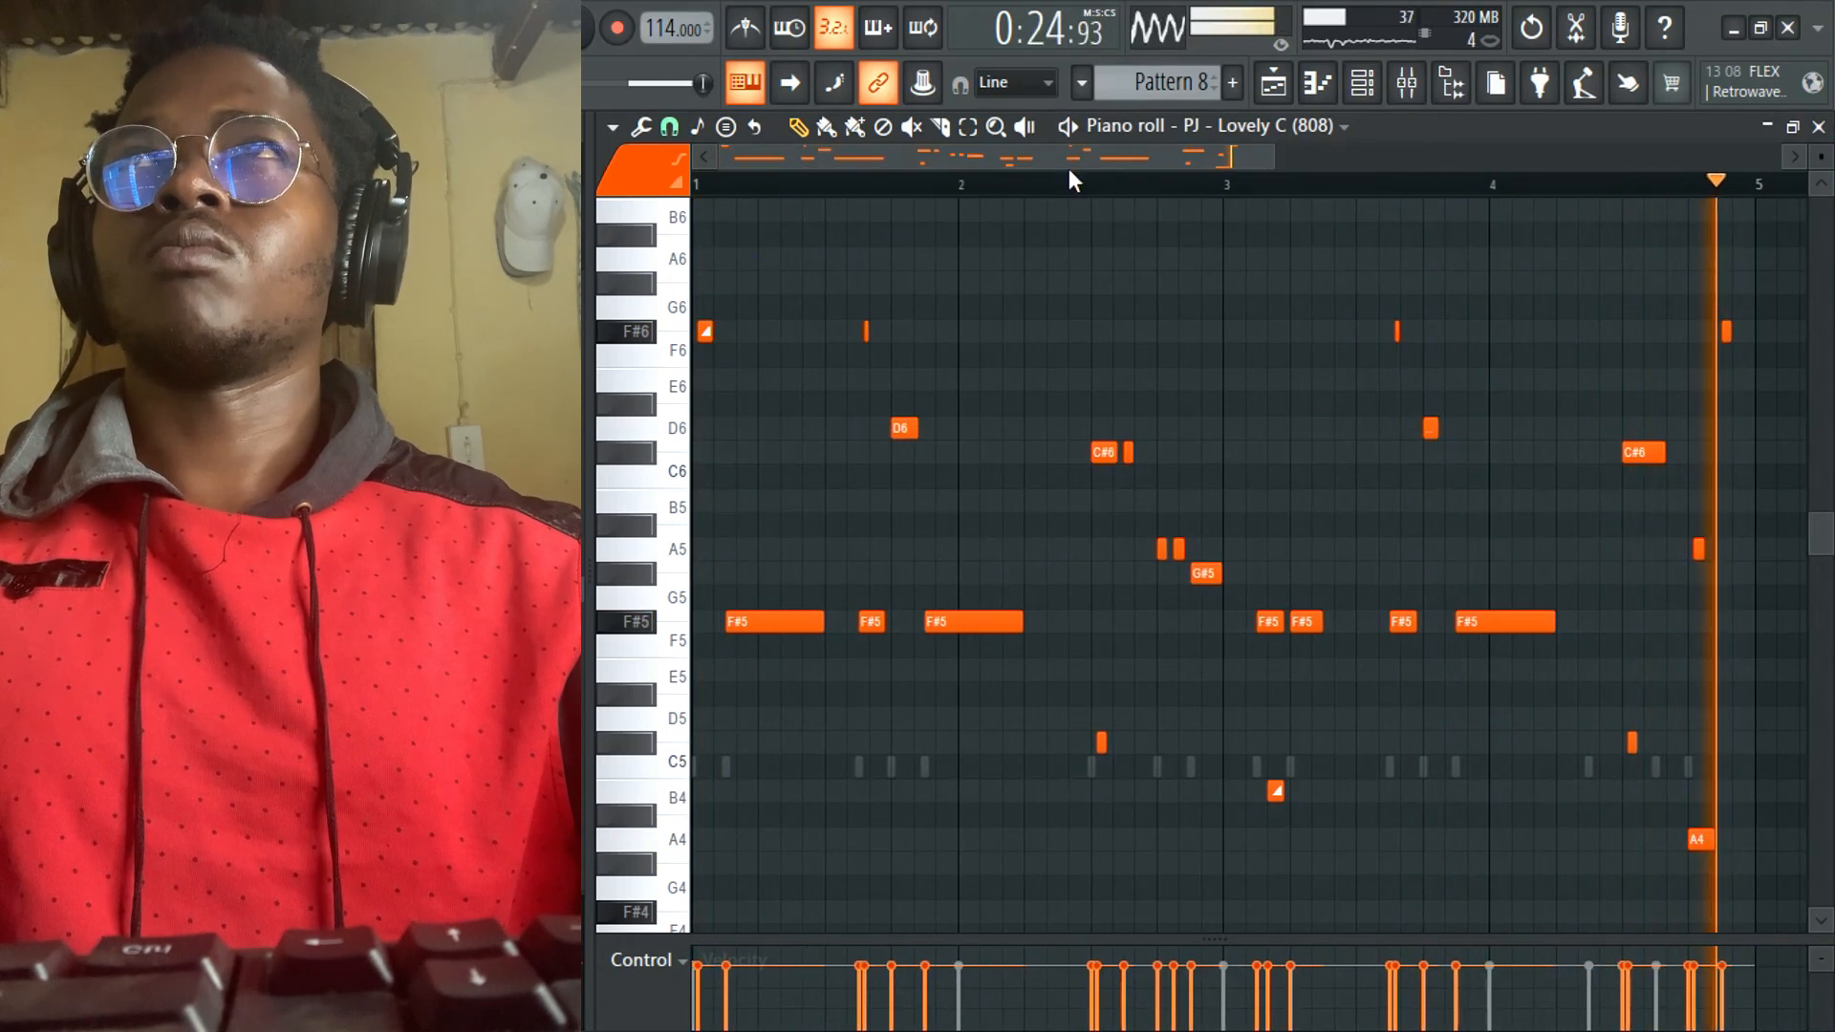
drag(1282, 161, 1006, 306)
click(700, 621)
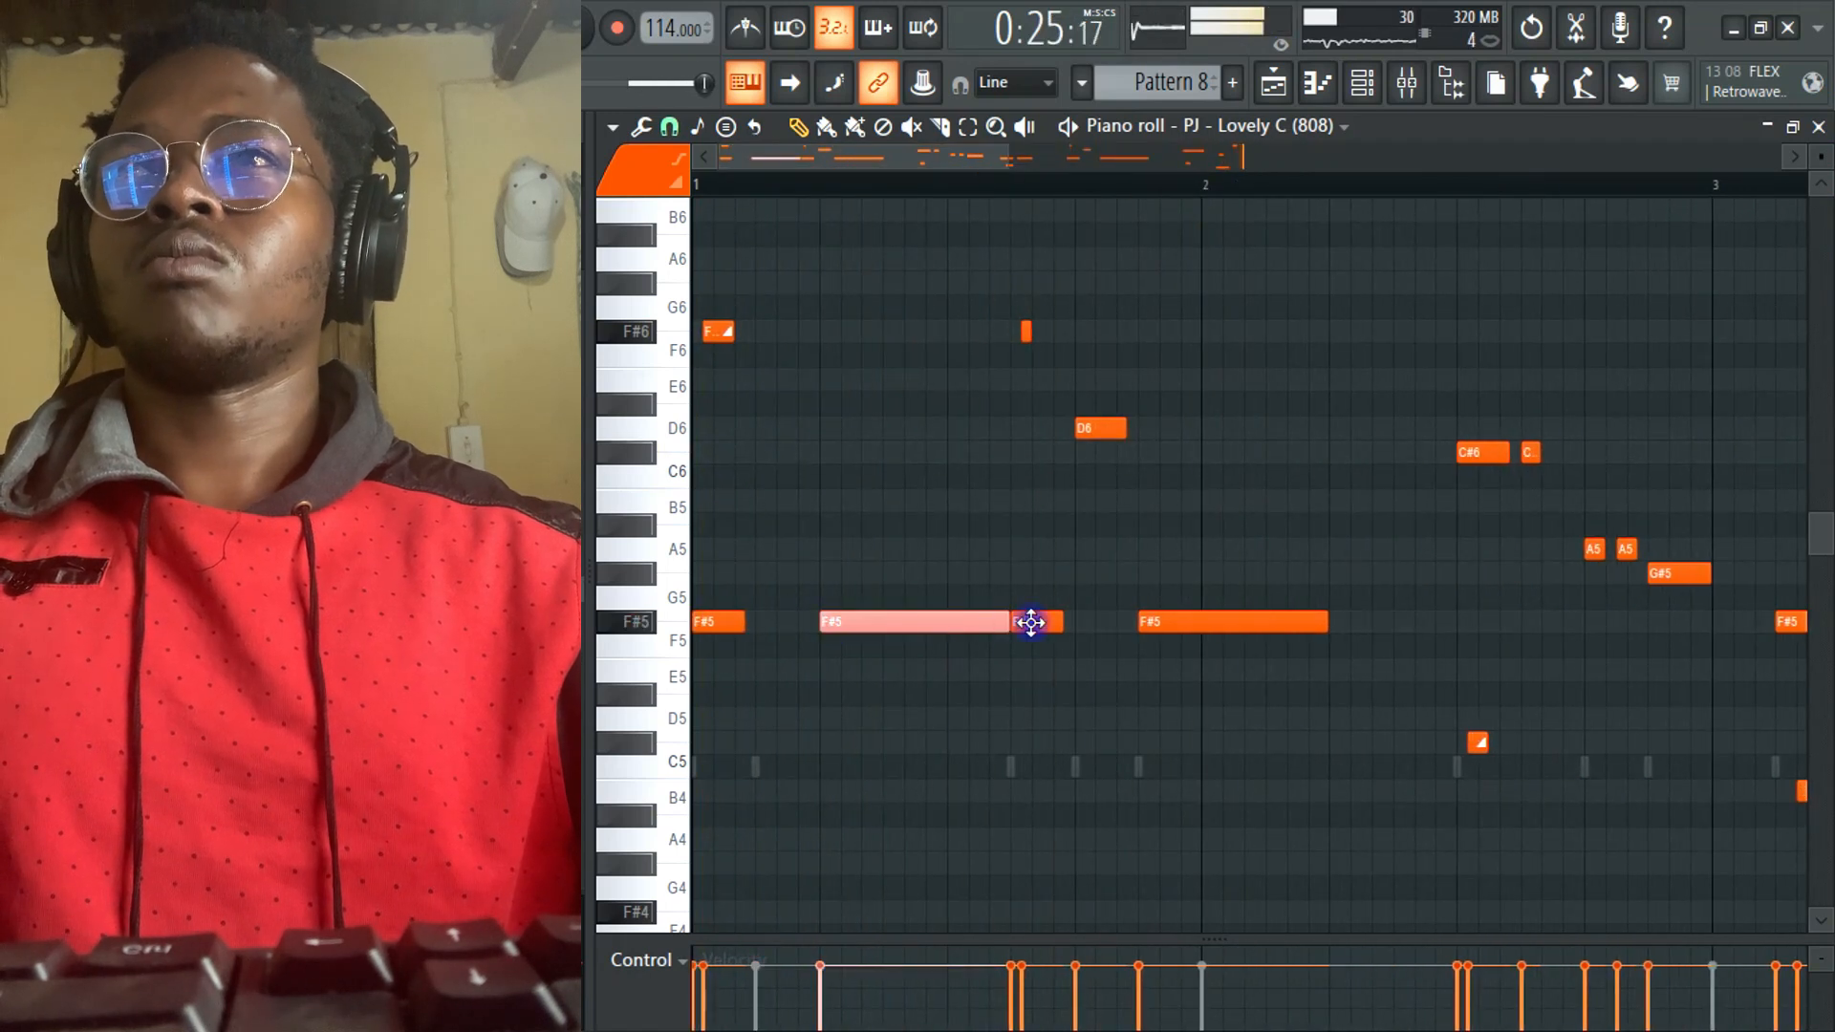
- Try shortening the long F#5 note of bar 1, and undo that together with its earlier move to beat 2
drag(1009, 622, 896, 644)
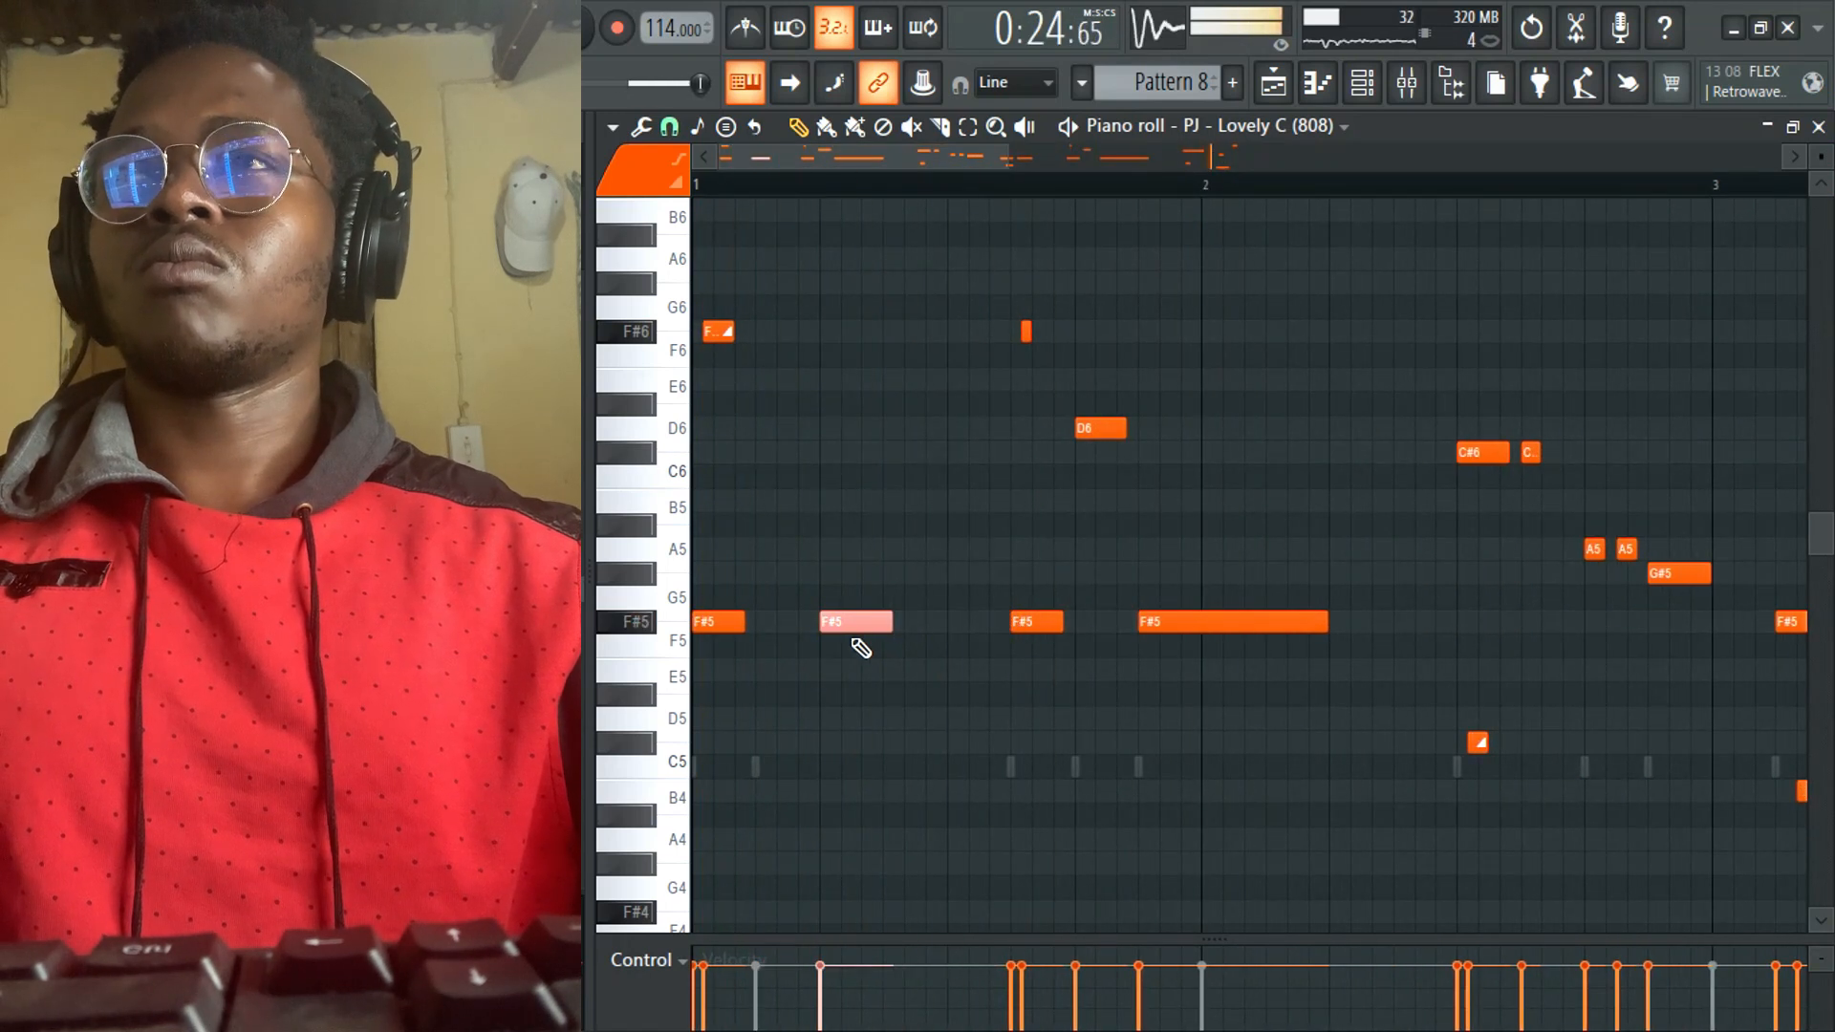
key(ctrl+alt+z)
key(ctrl+alt+z)
key(ctrl+alt+z)
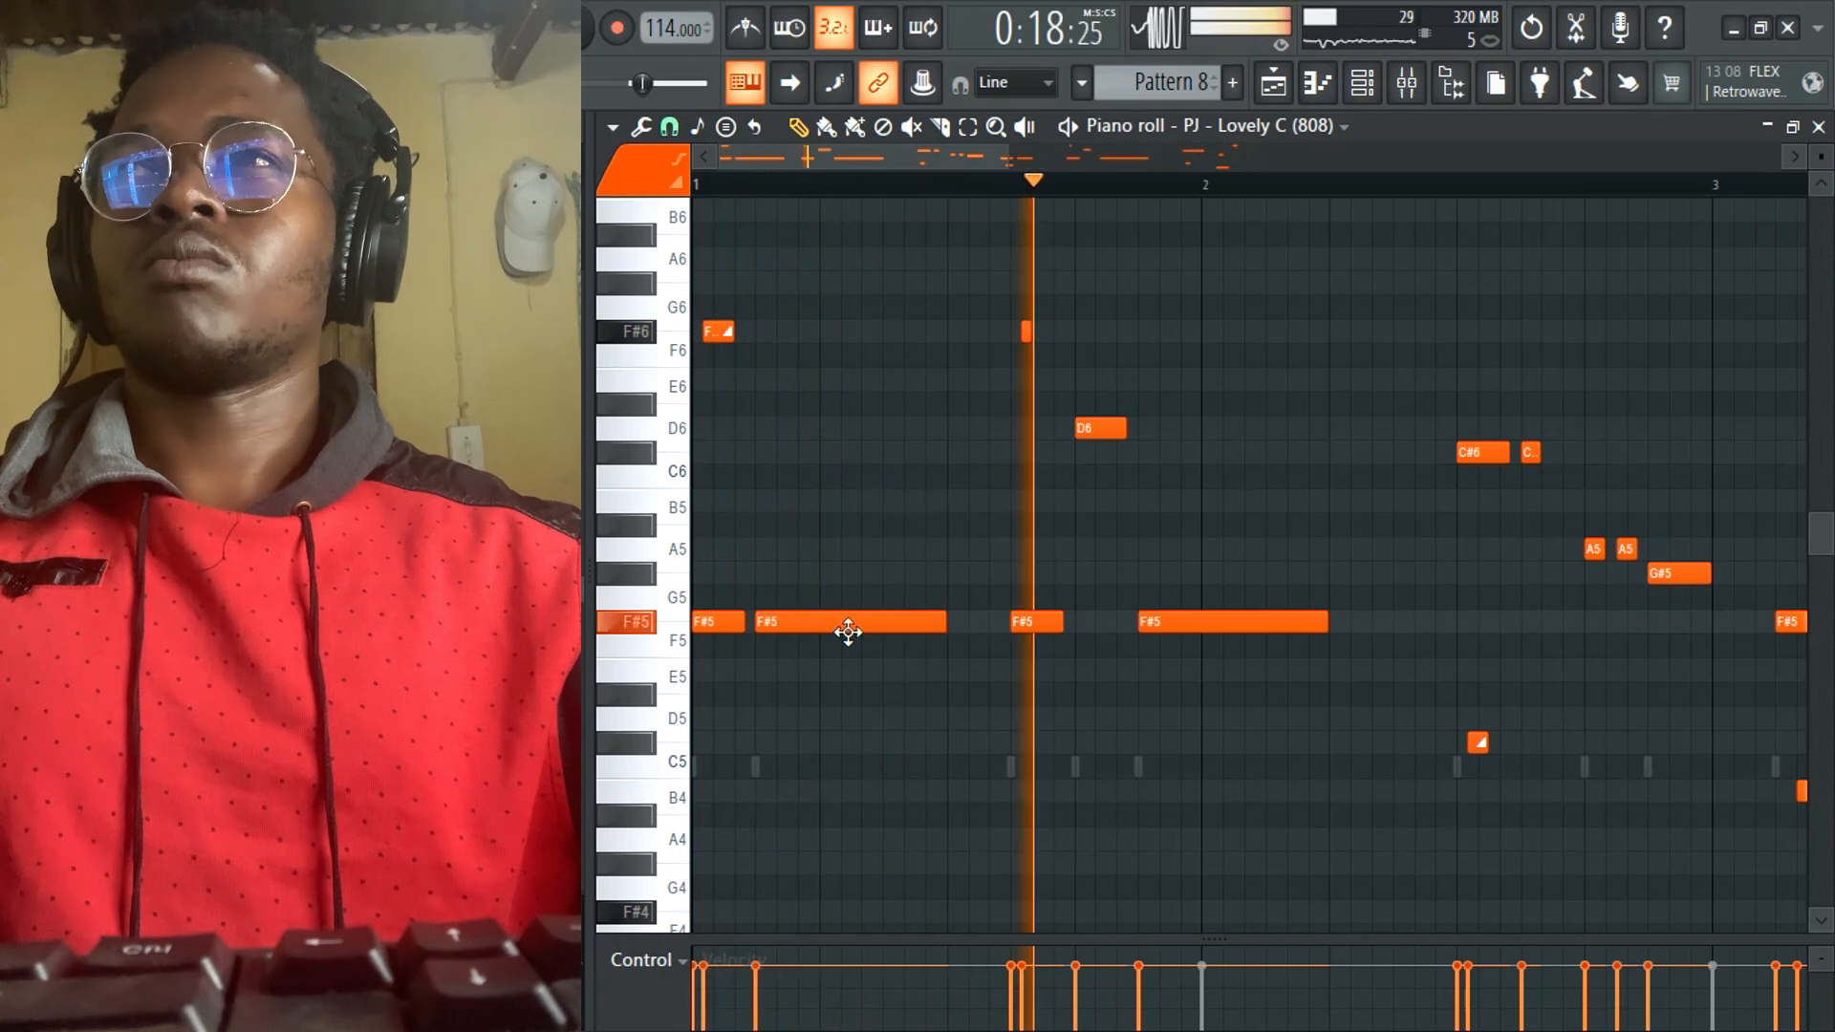
- Remove the sliding F#6 note opening bar 1 and set the second F#5 note's length to about one and a half beats
drag(941, 619, 794, 623)
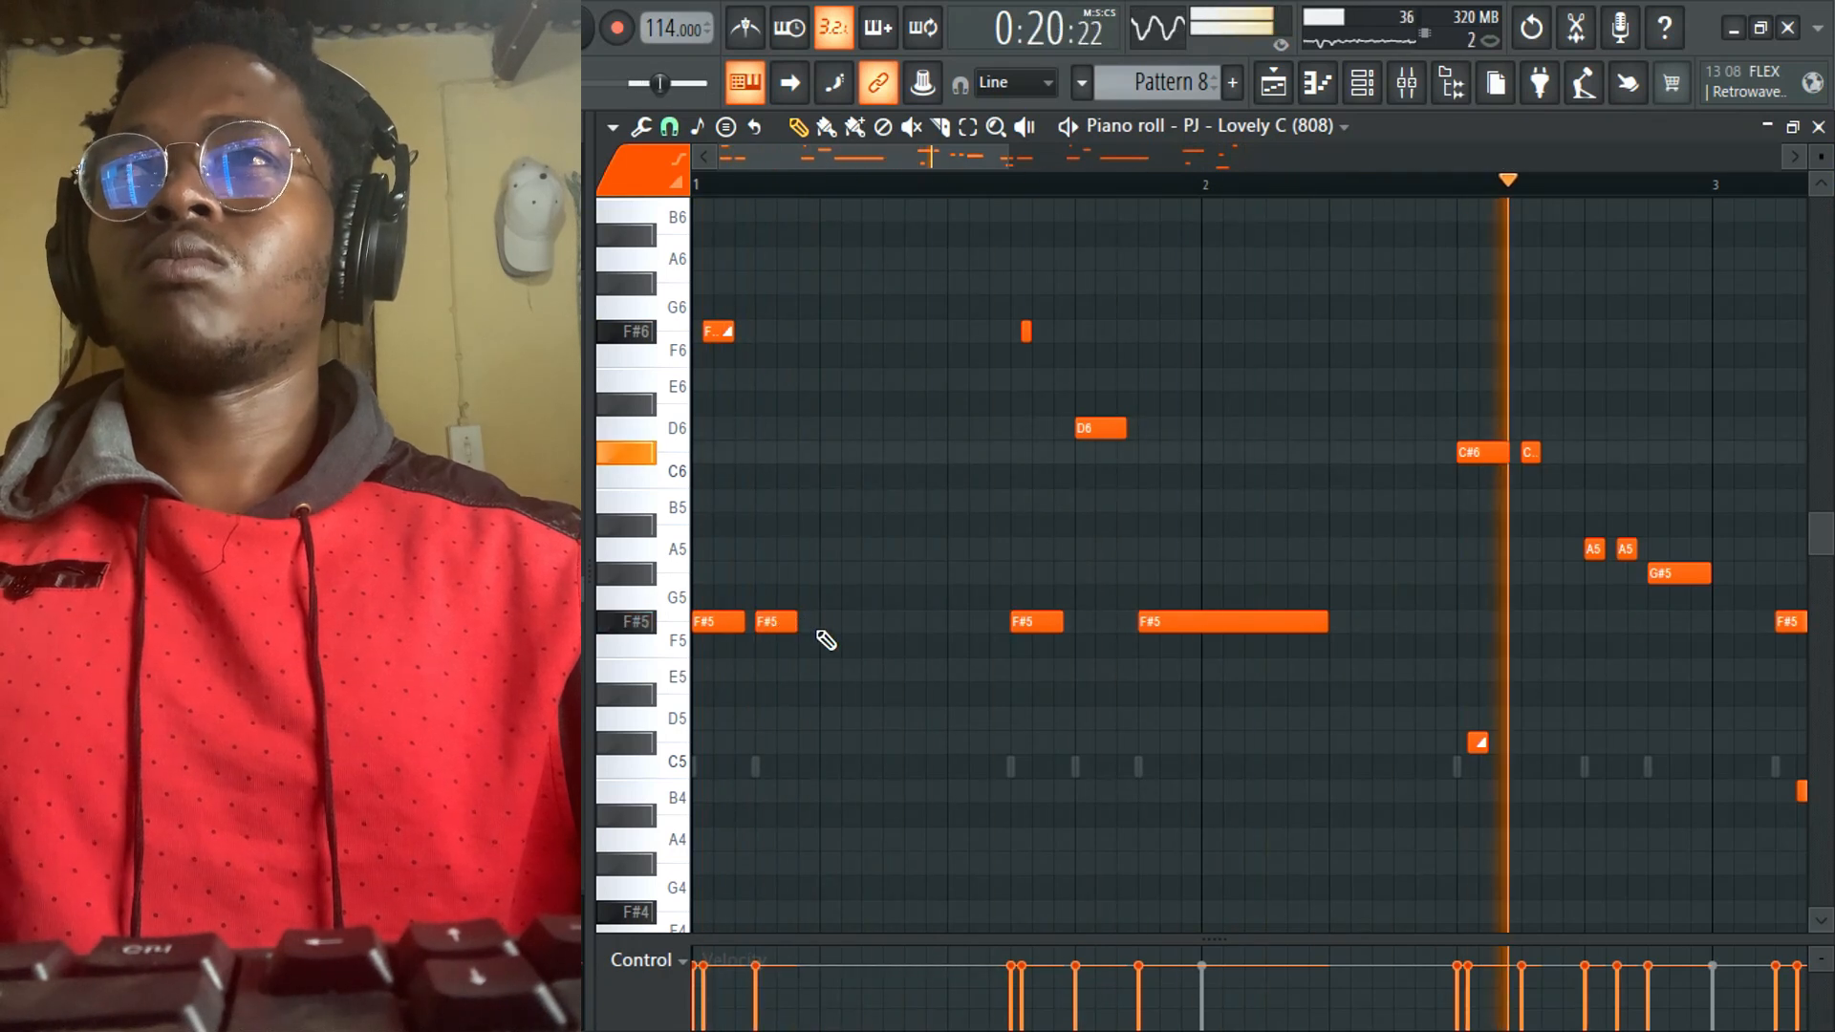
click(835, 627)
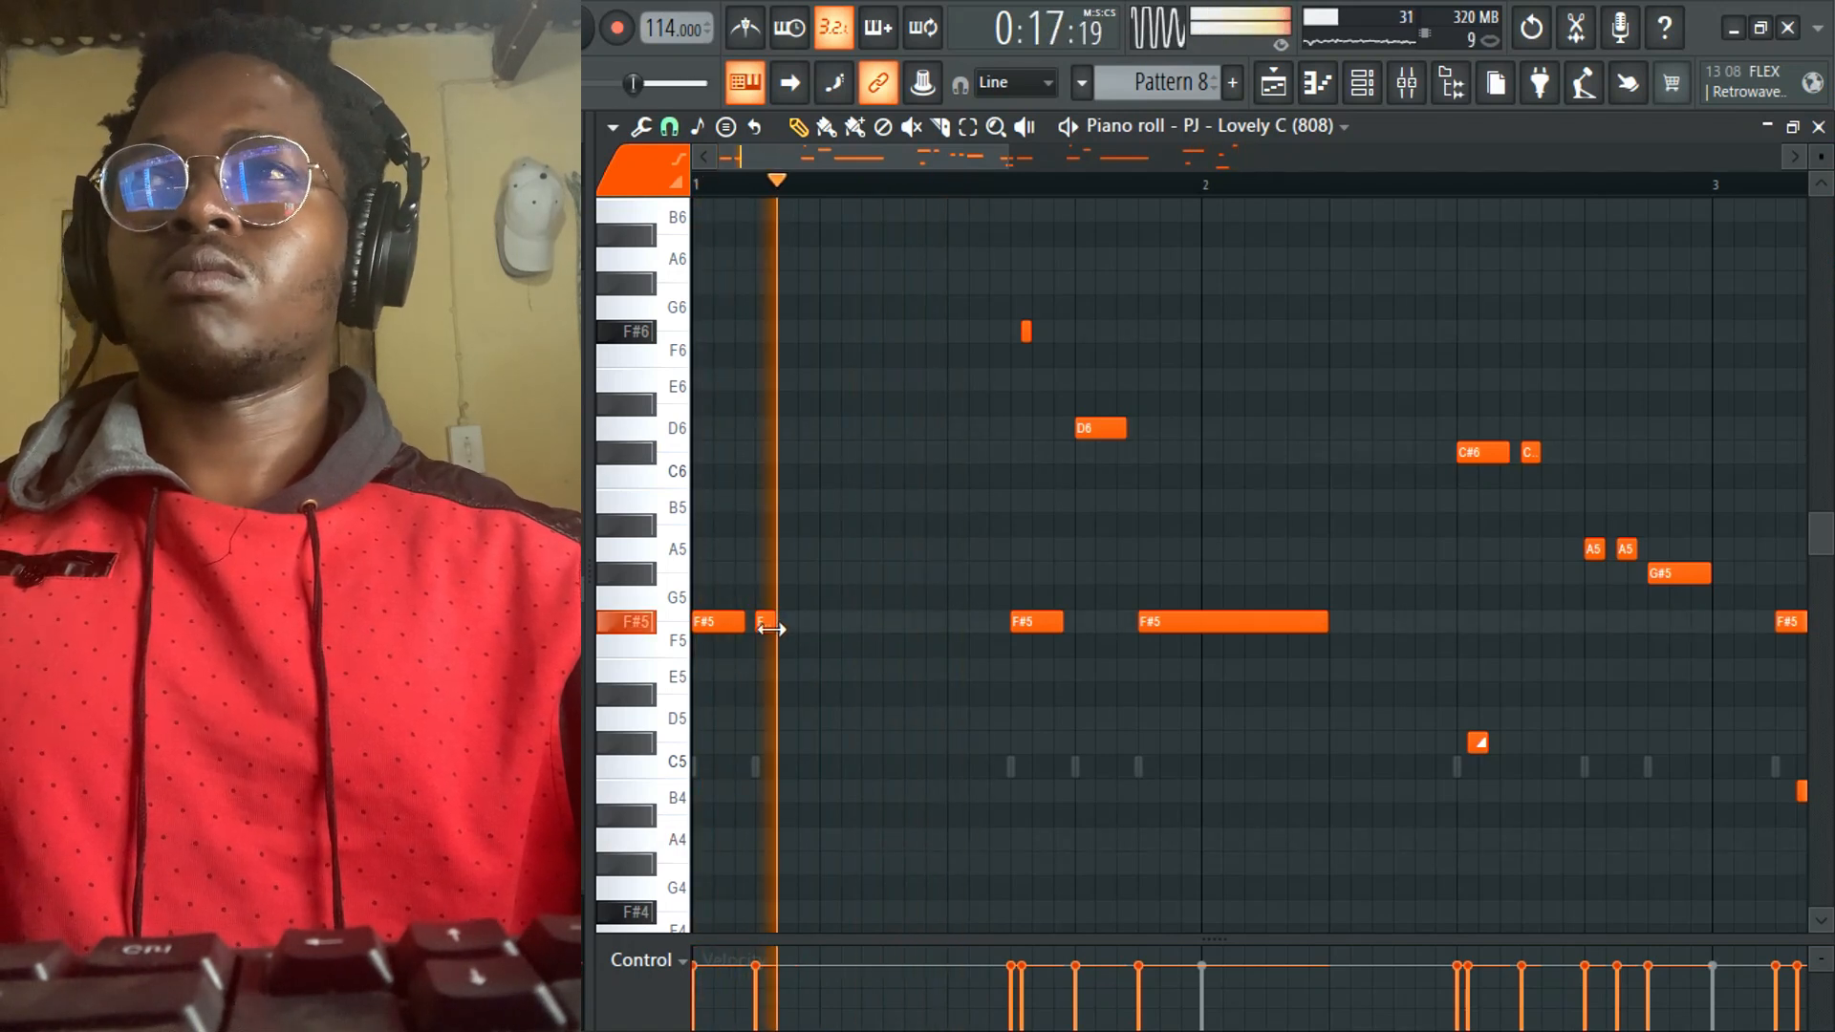
drag(772, 628, 940, 629)
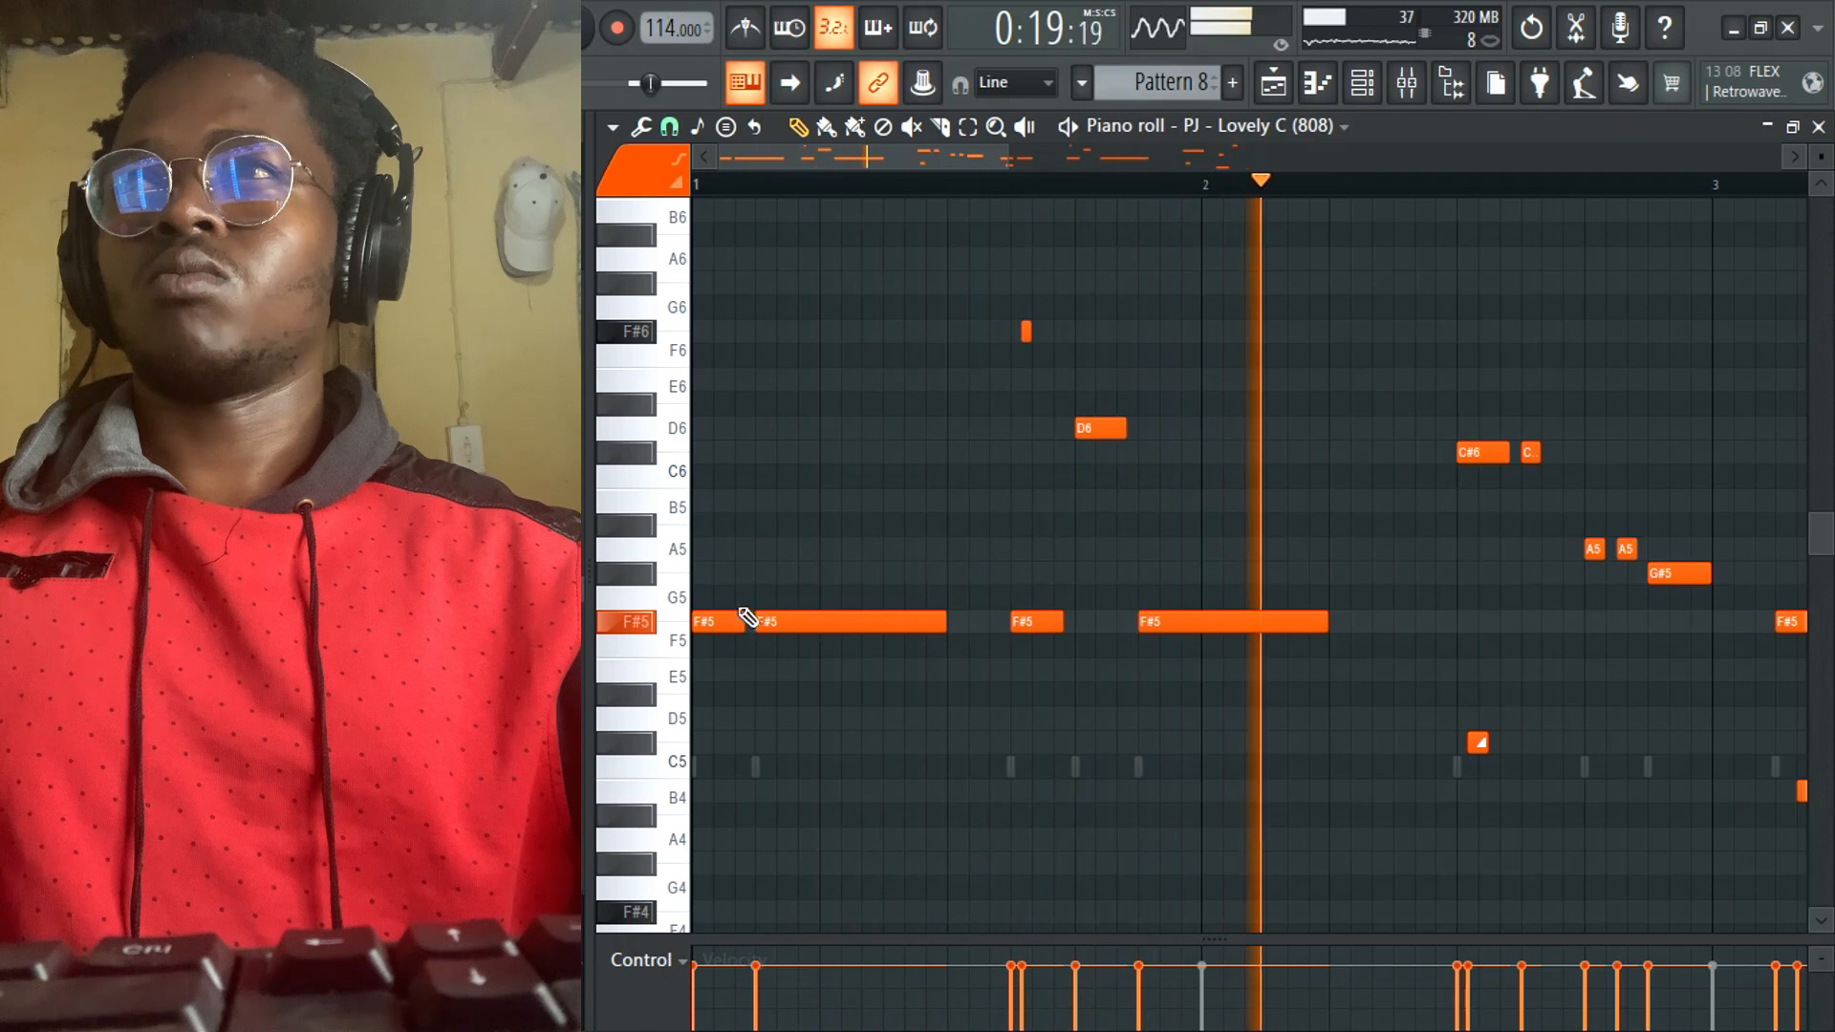
- Shorten the opening F#5 note of bar 1 to about a third of a beat and raise it one octave to F#6
drag(741, 627, 729, 625)
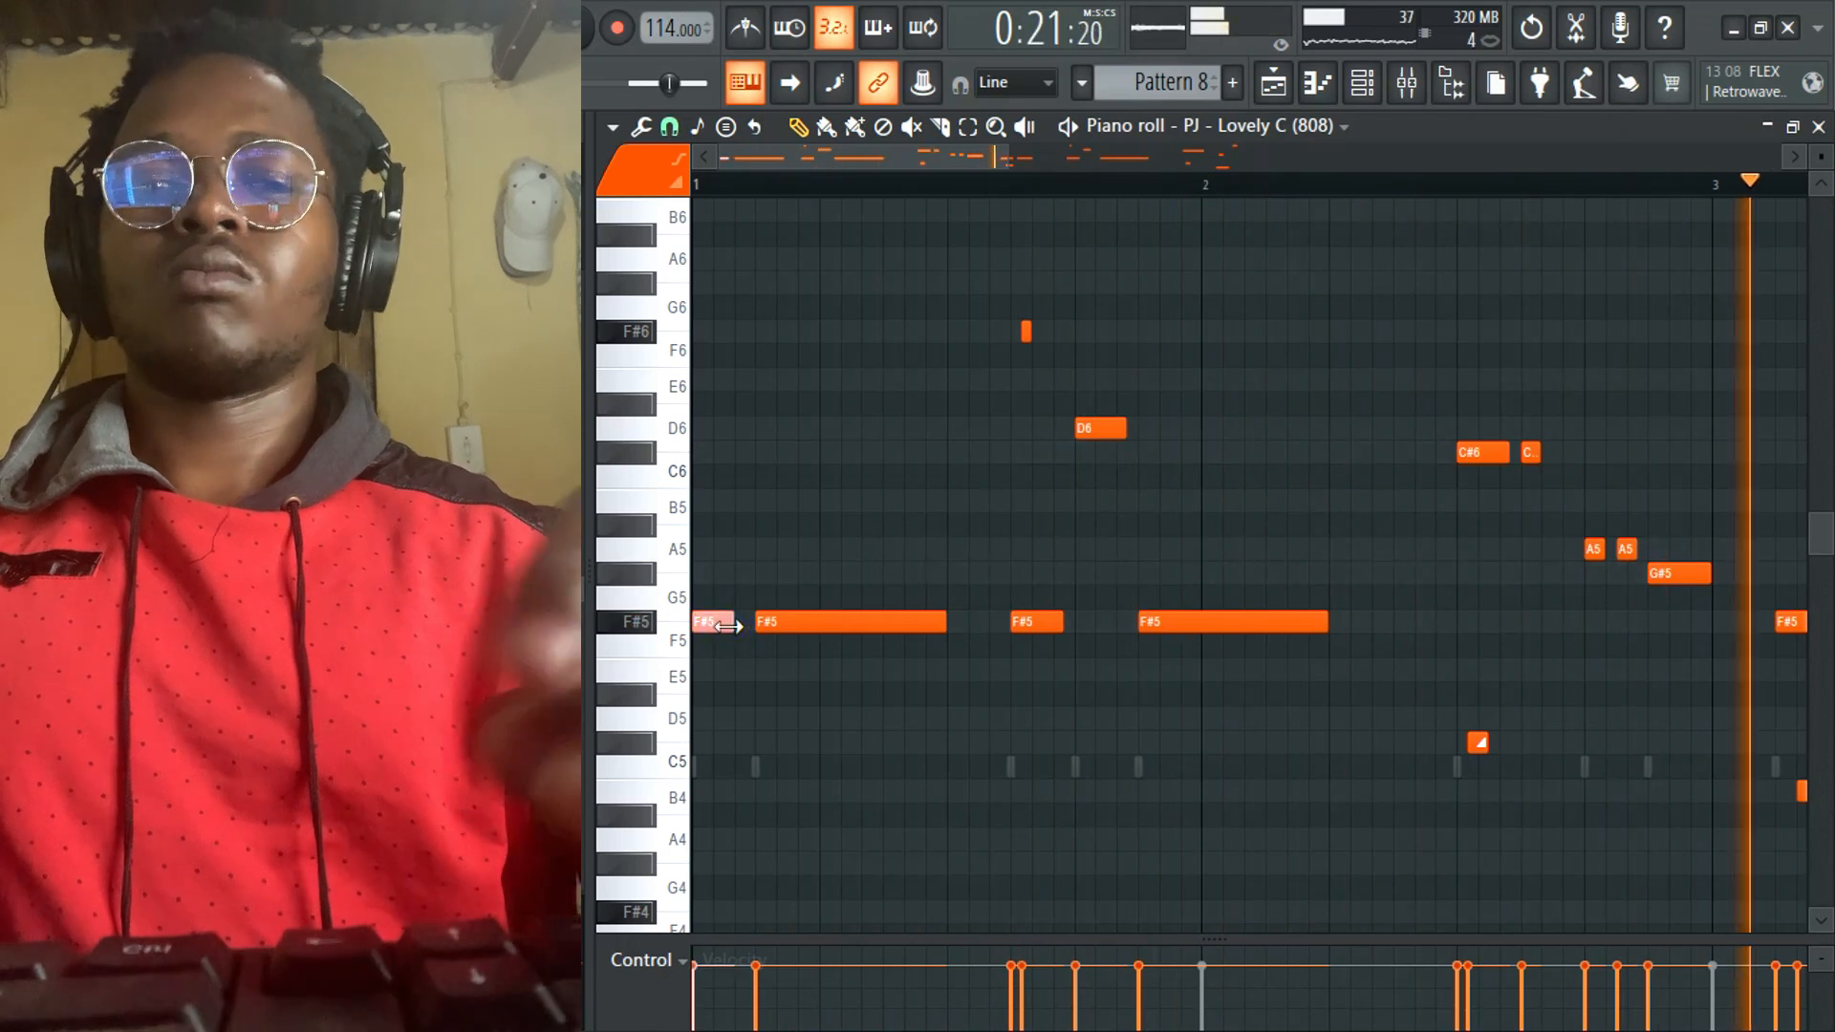
key(ctrl+Up)
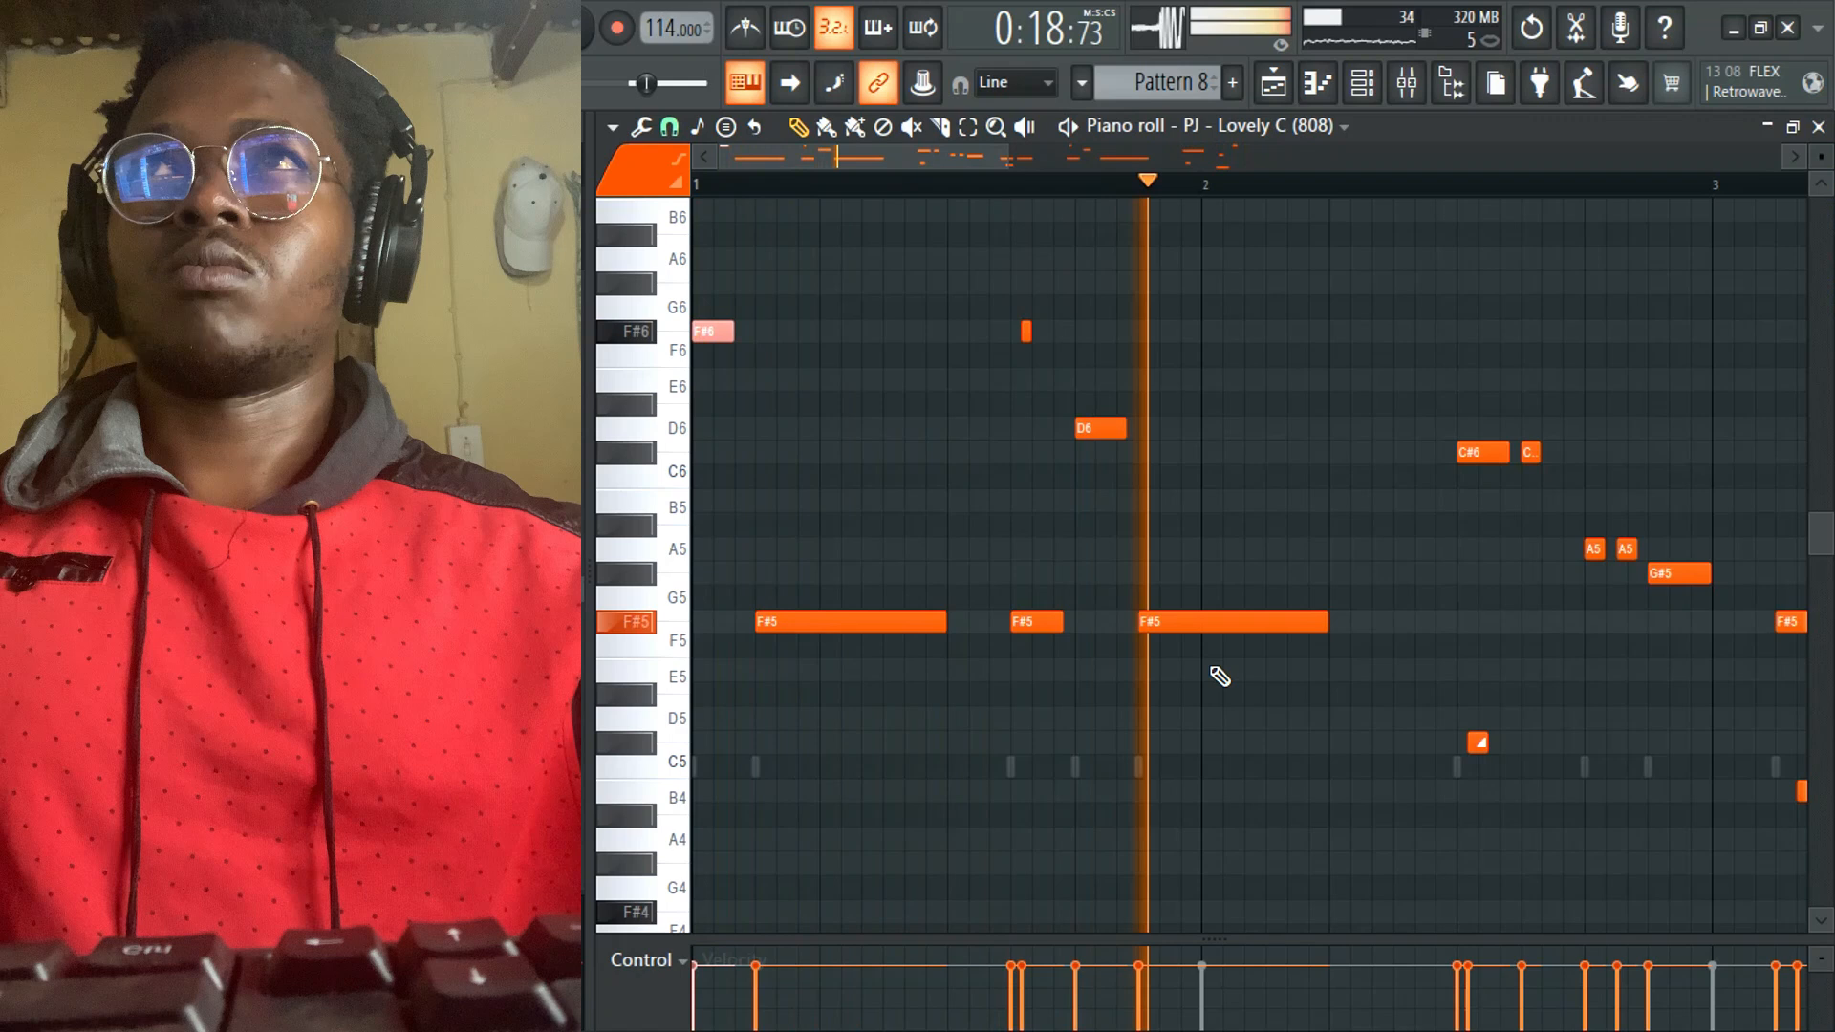
- Lower bar 4's closing F#6 note to C#6, lengthen it to about a third of a beat, and close the piano roll
drag(1010, 157, 1433, 218)
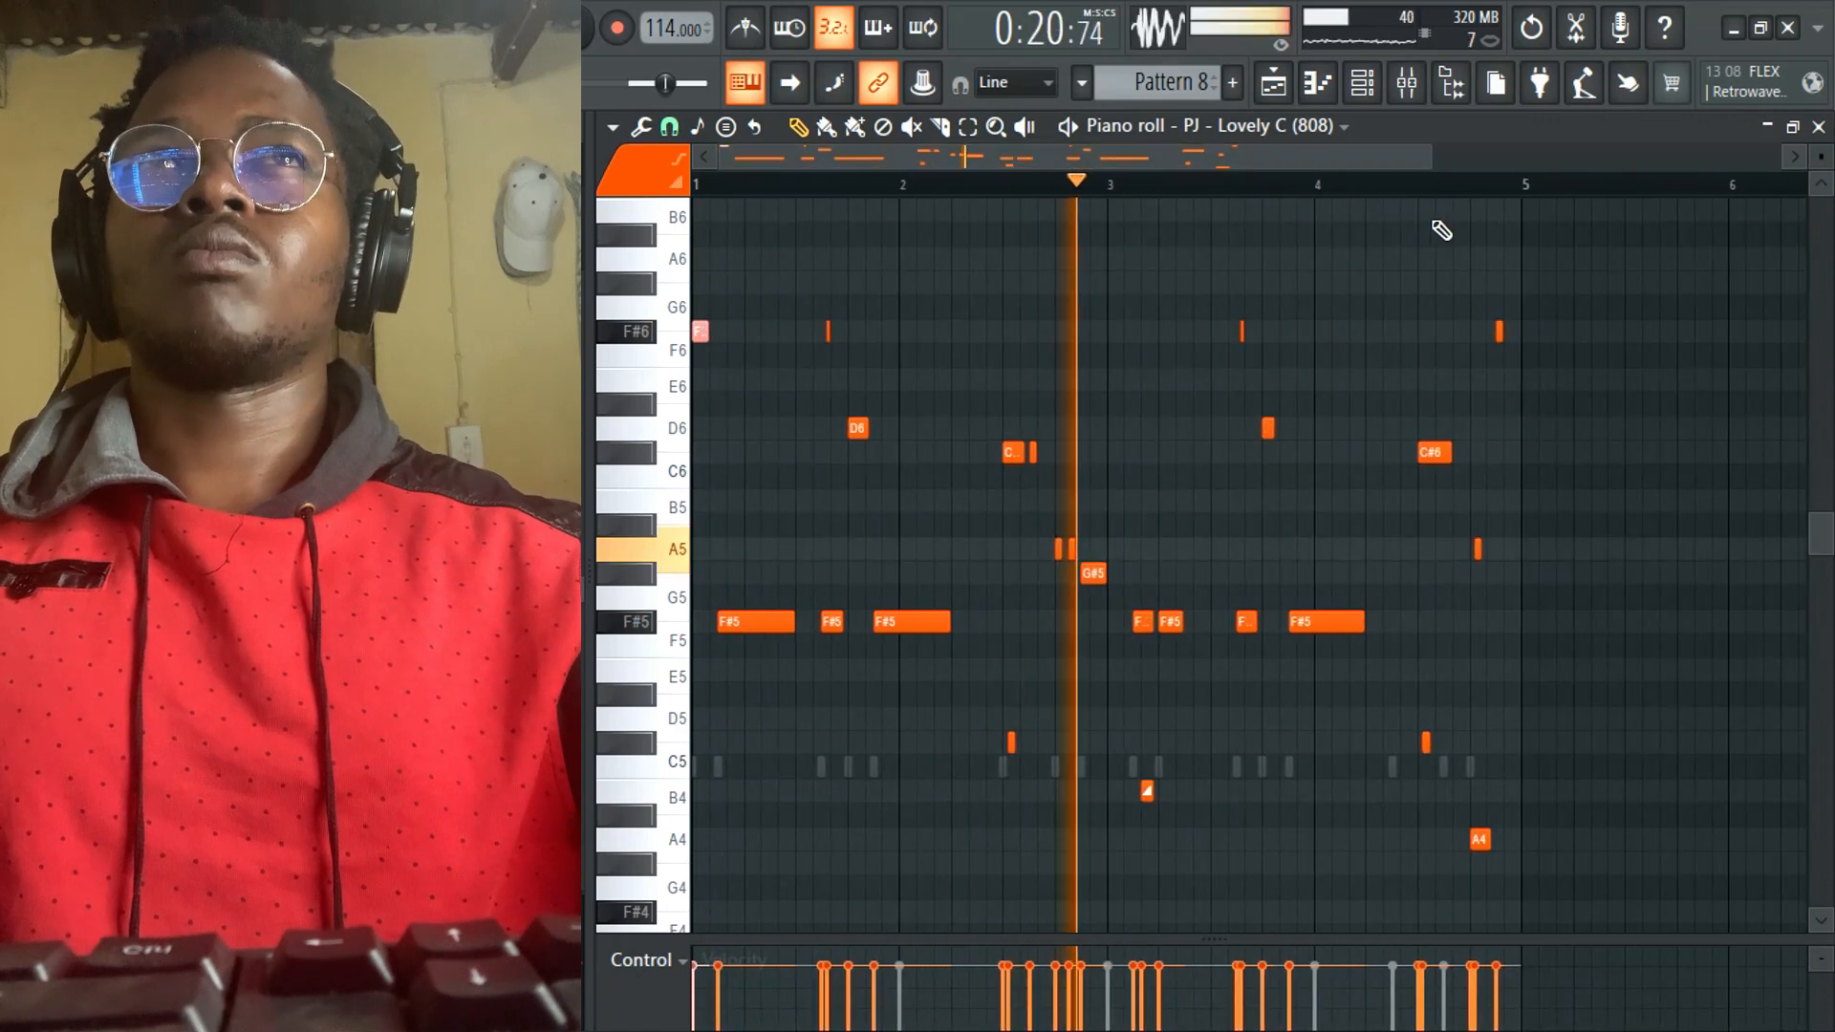
scroll(1537, 420, up, 2)
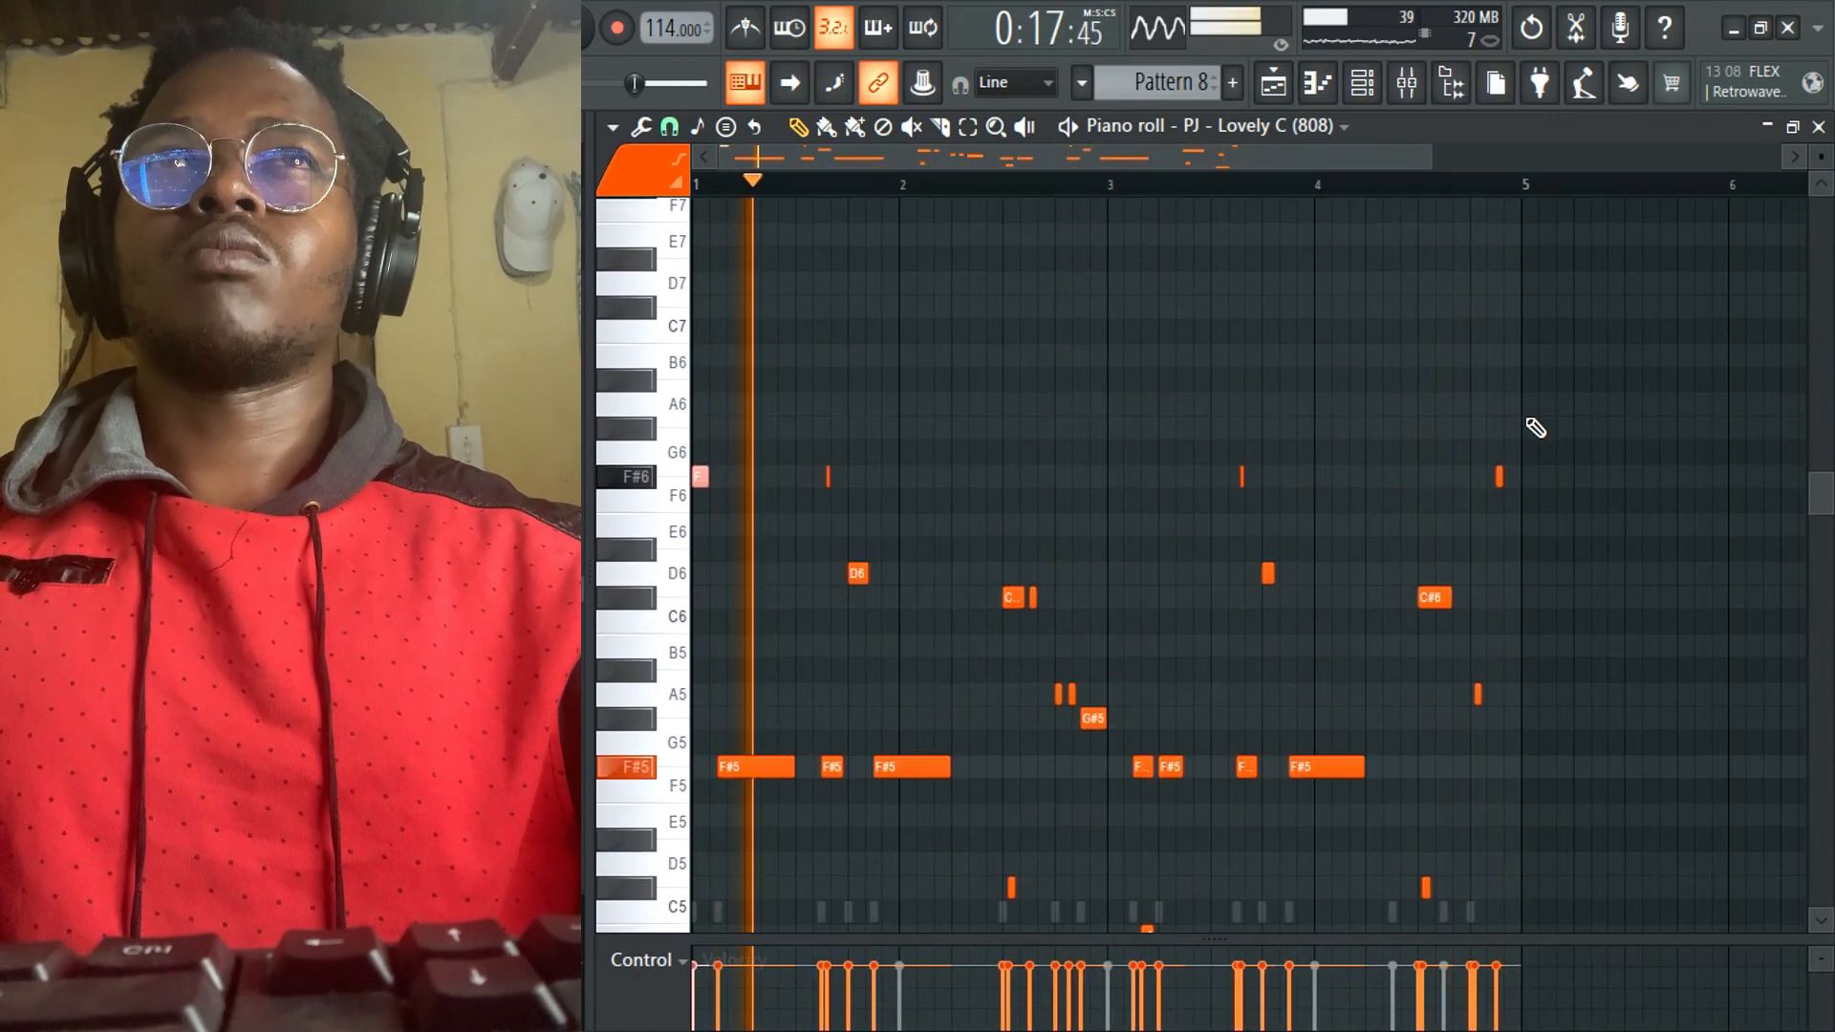
drag(1499, 477, 1500, 573)
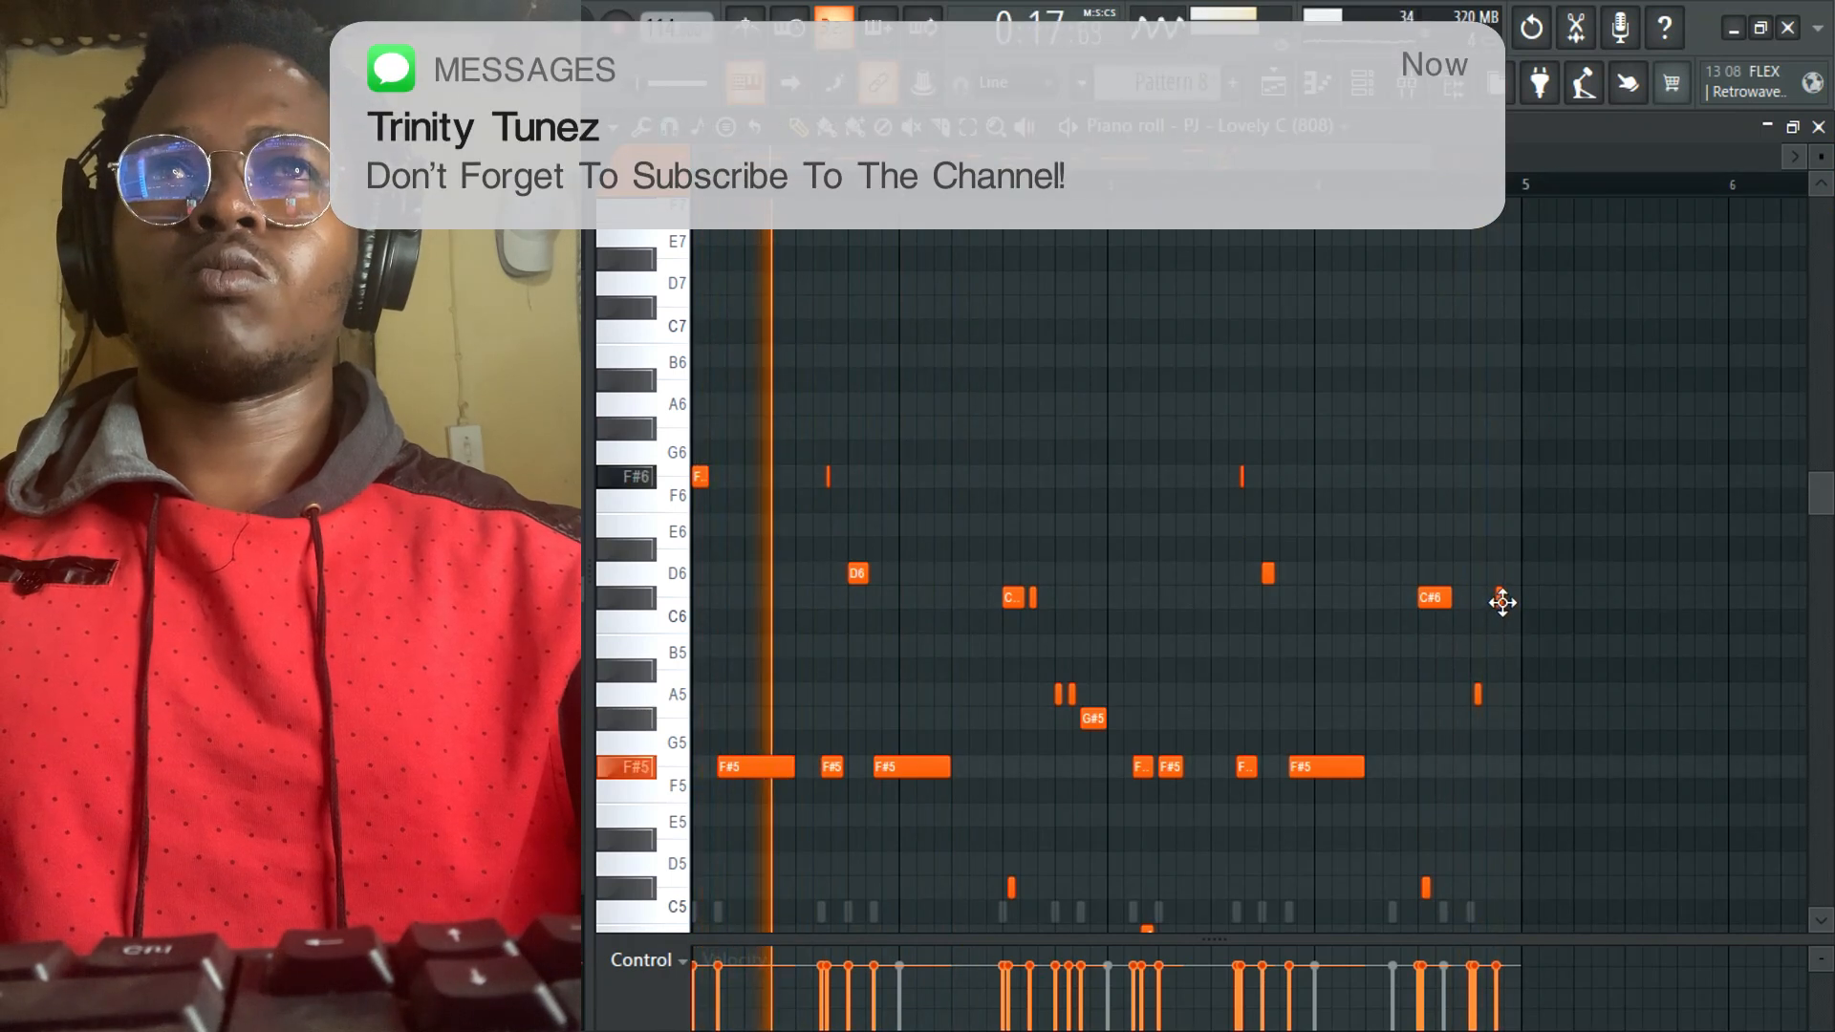
drag(1504, 599, 1516, 598)
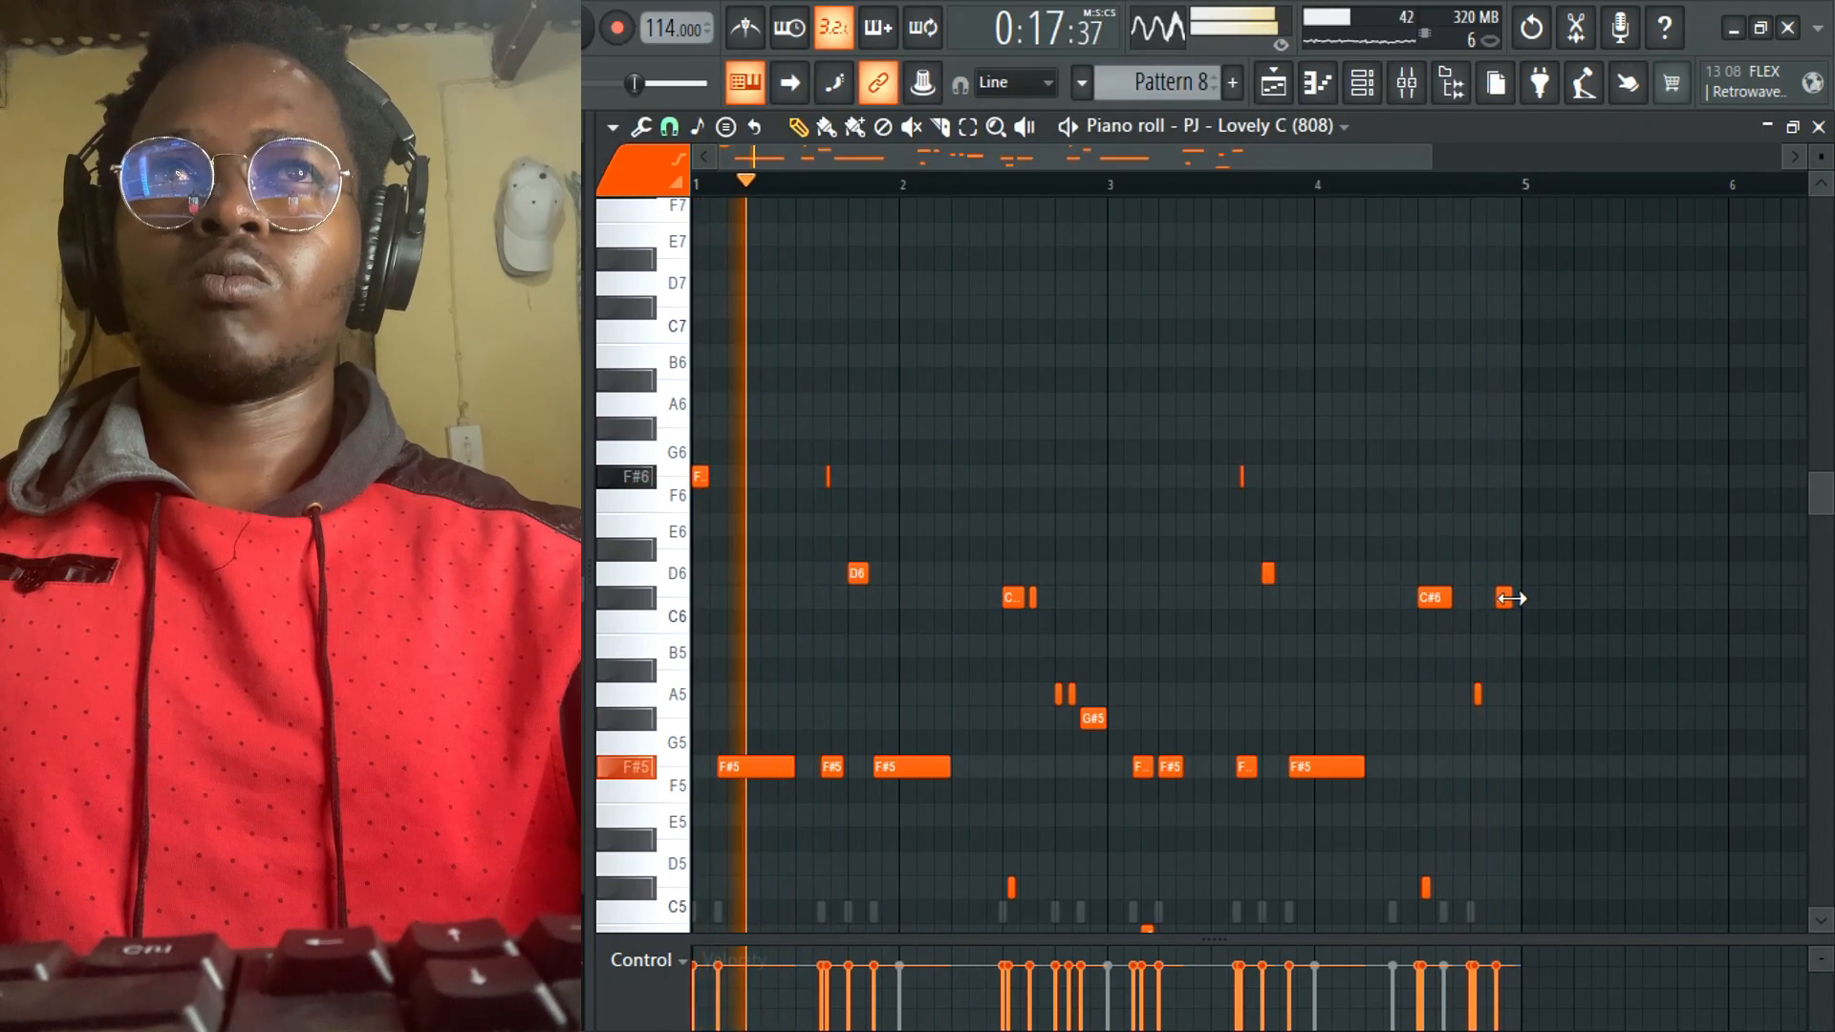
click(1818, 126)
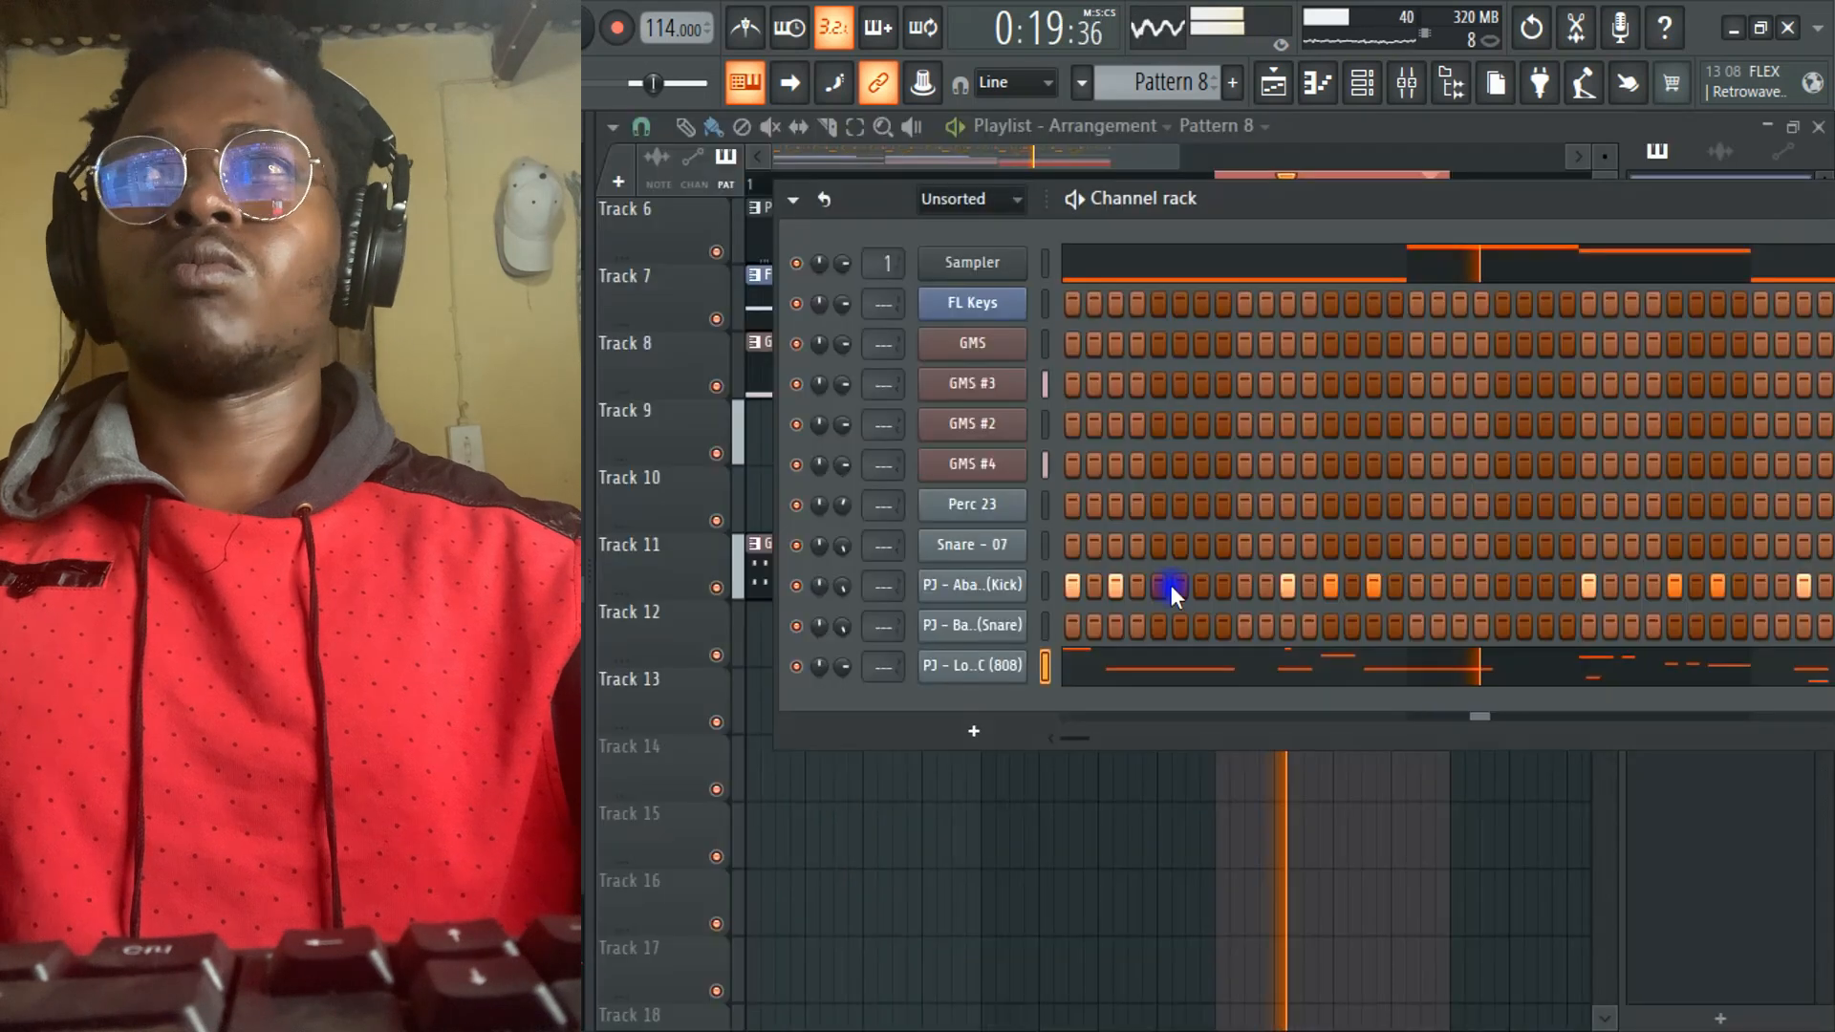
- Place the GMS #2 pattern on Track 8 at bar 9 of the playlist and make that clip unique
click(1303, 81)
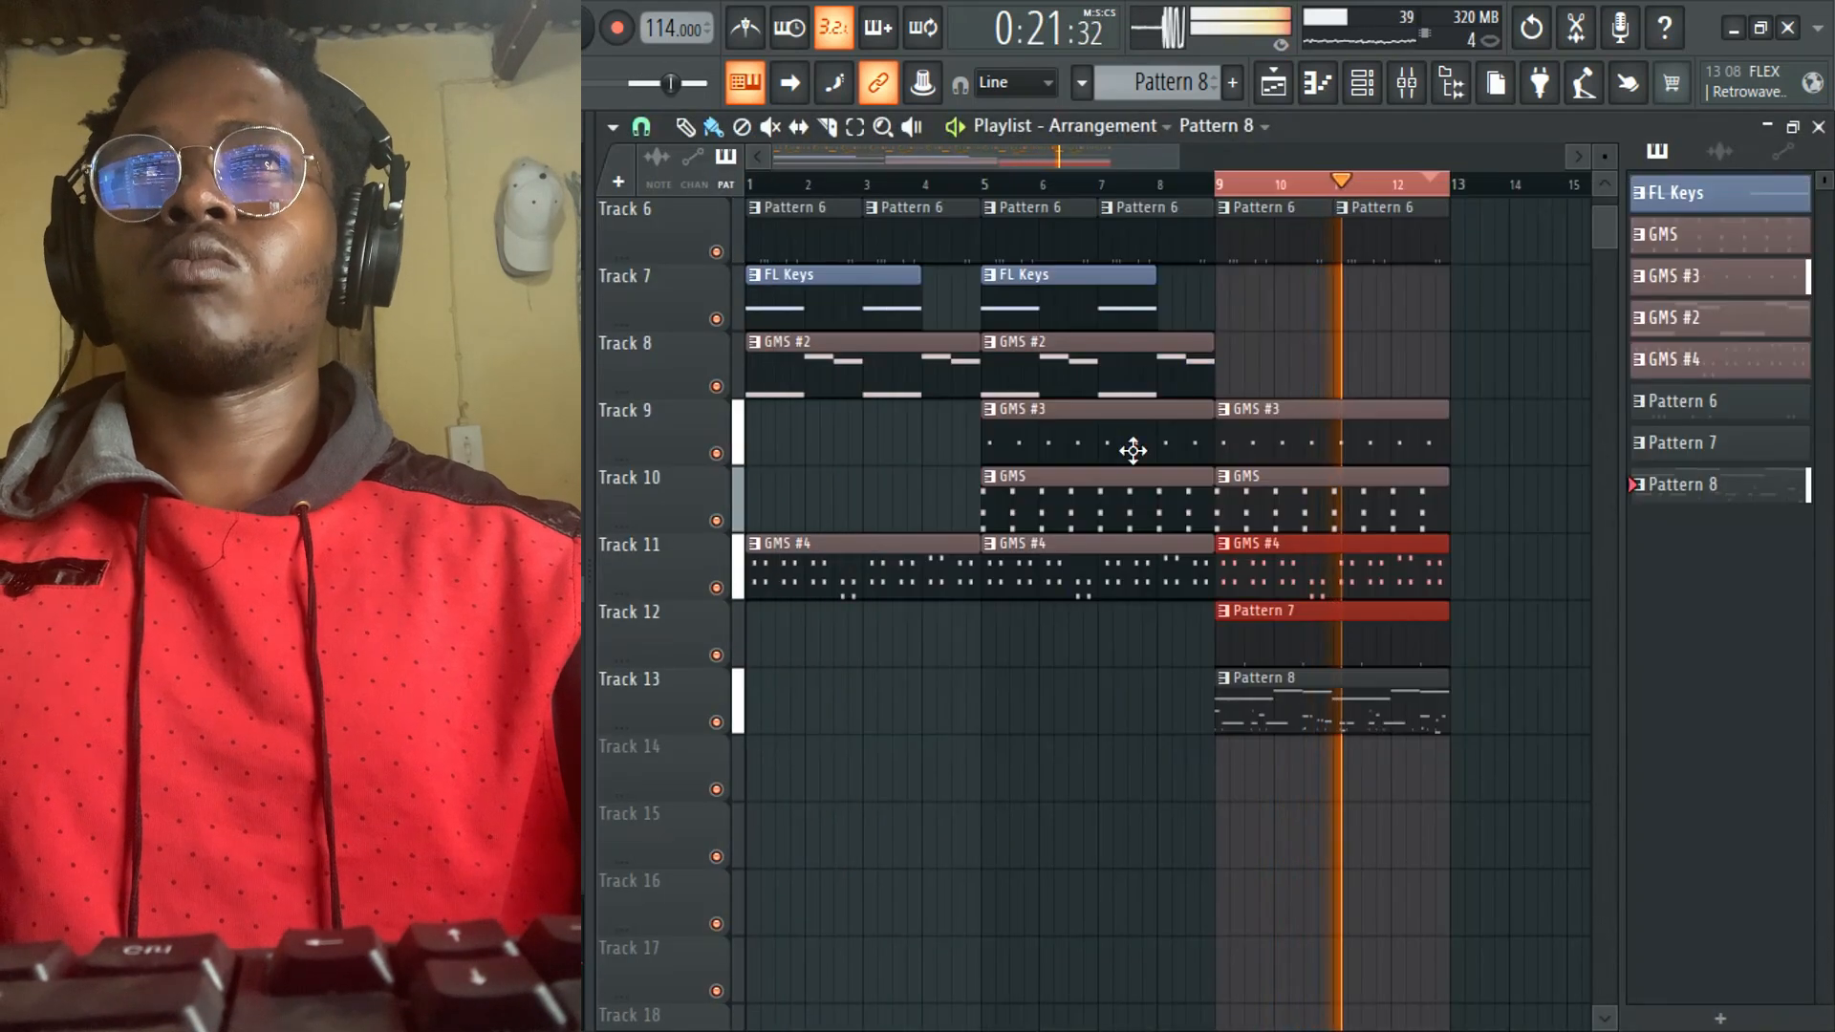
click(1114, 376)
click(1237, 381)
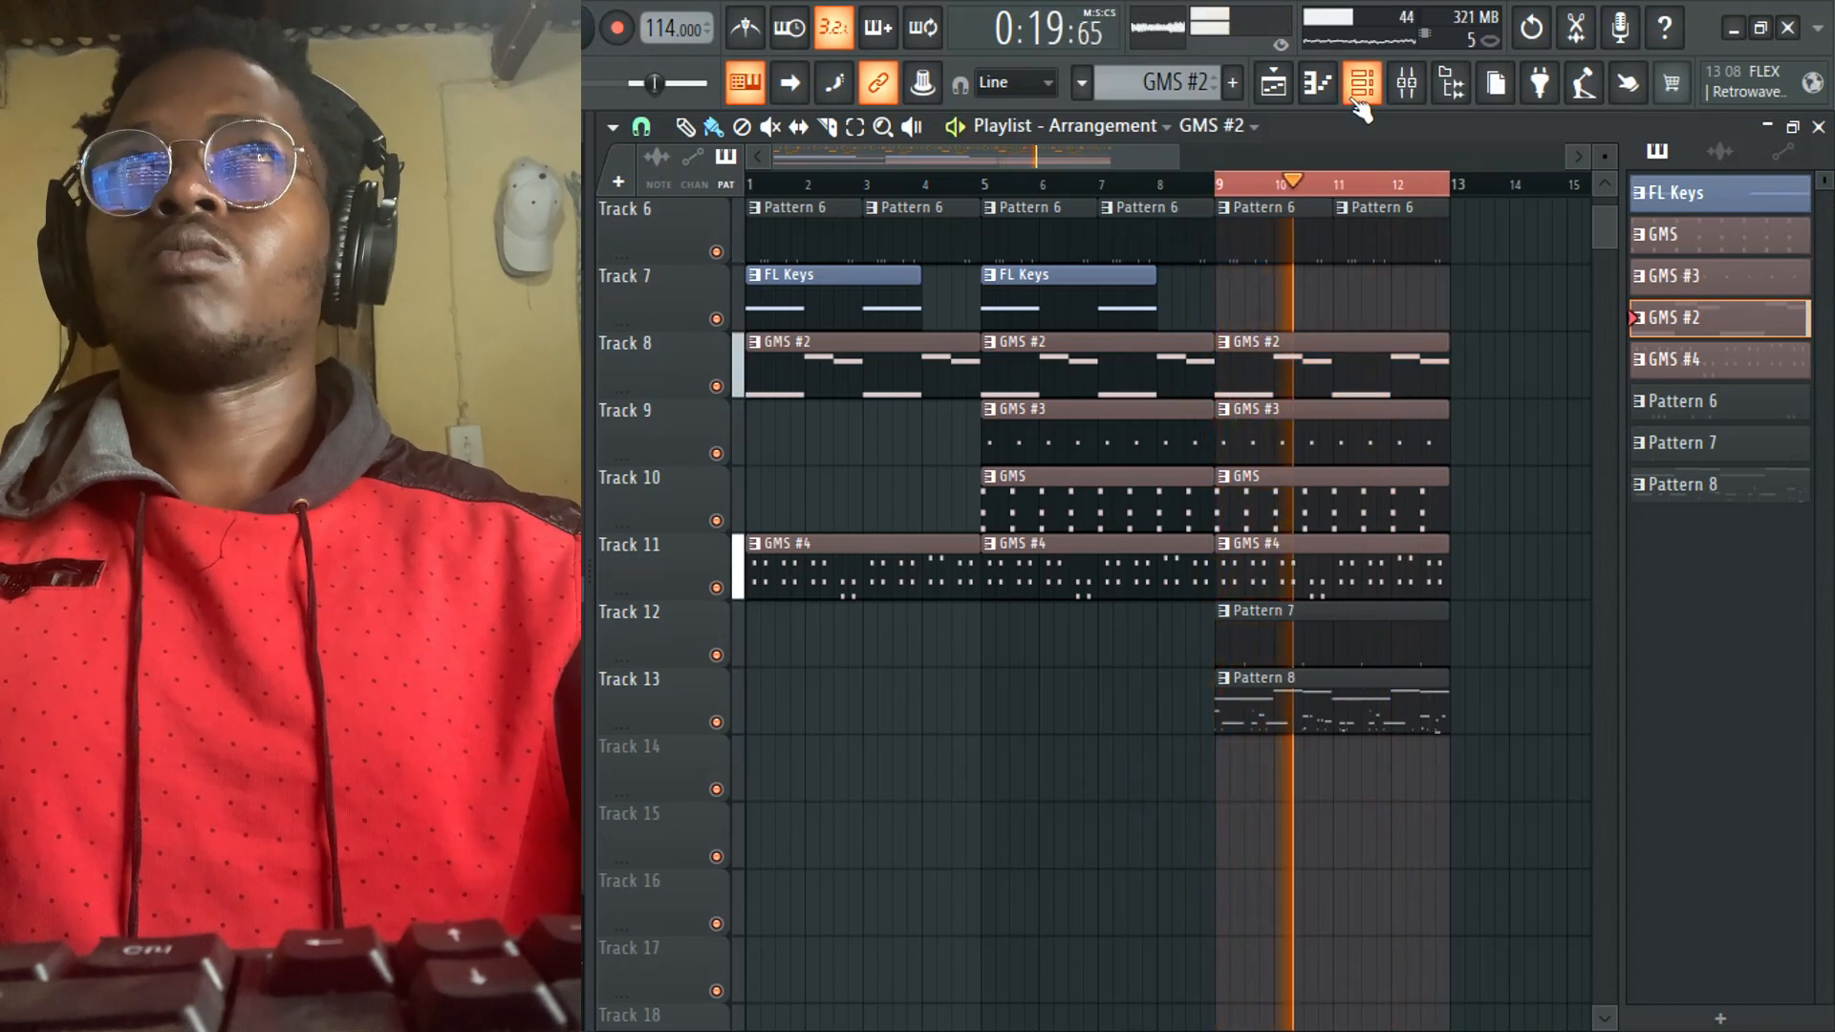
right_click(1234, 364)
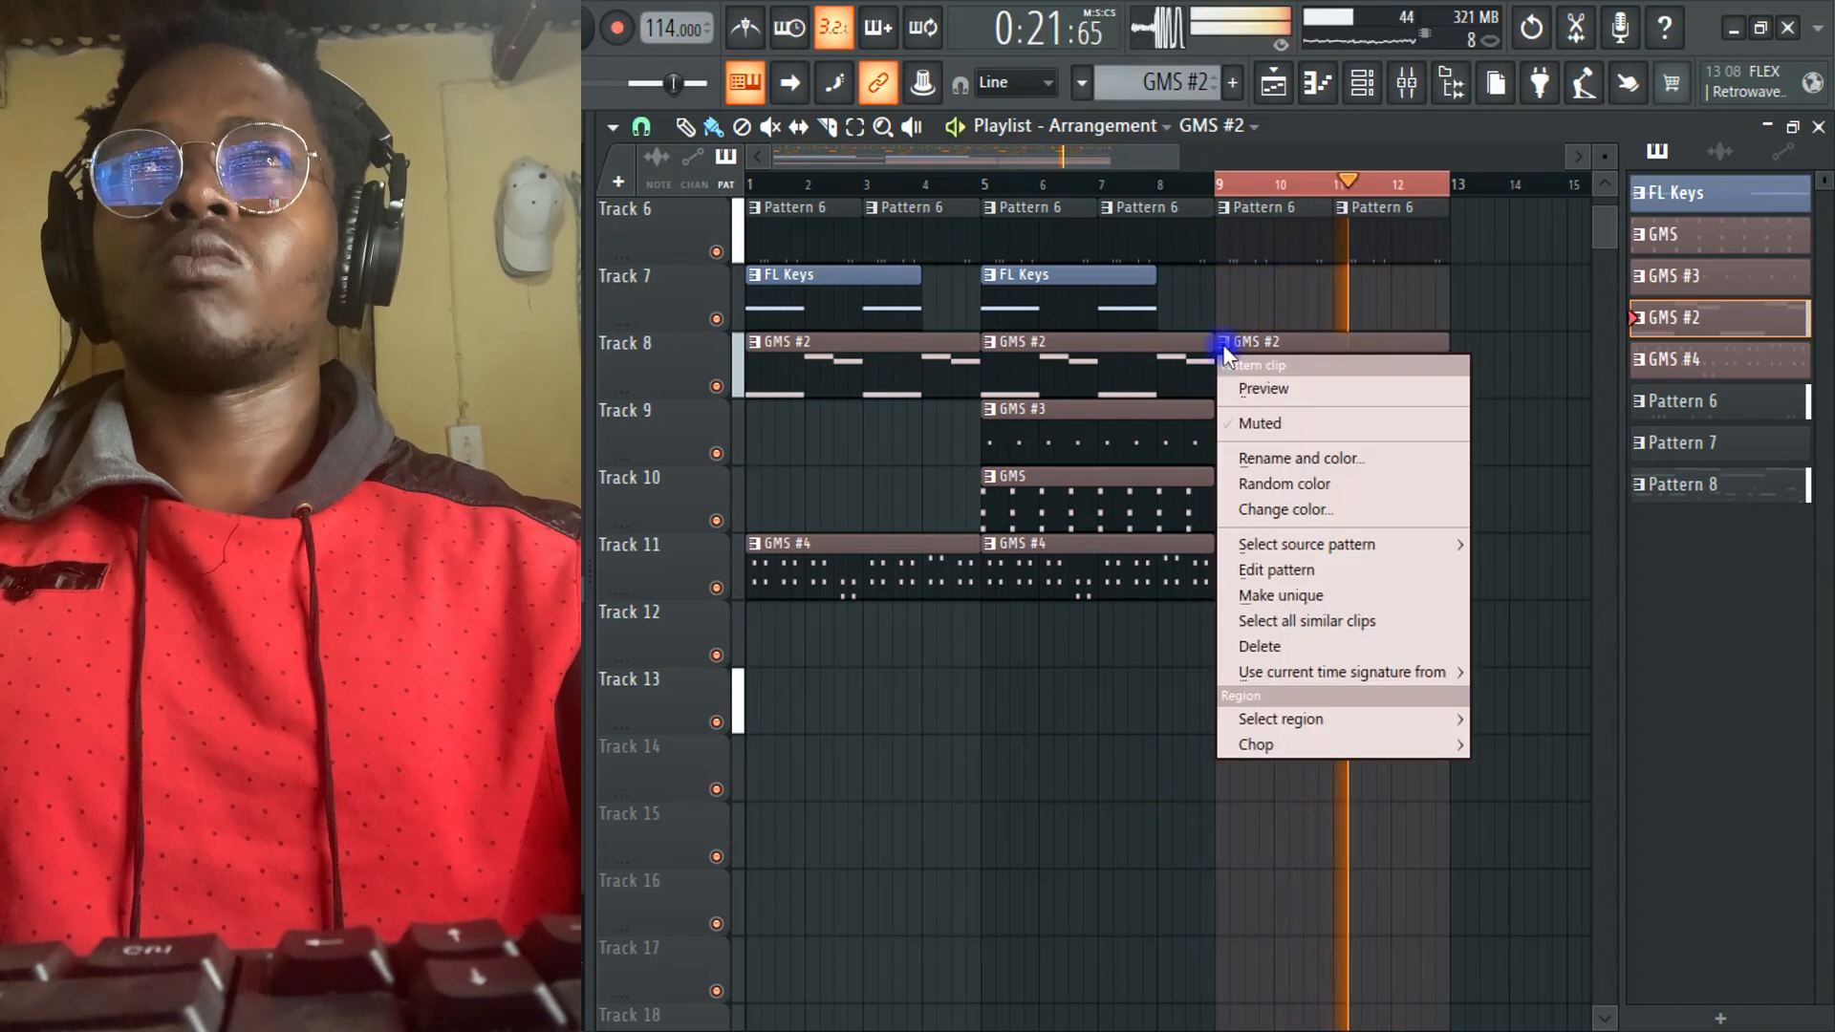
click(1280, 596)
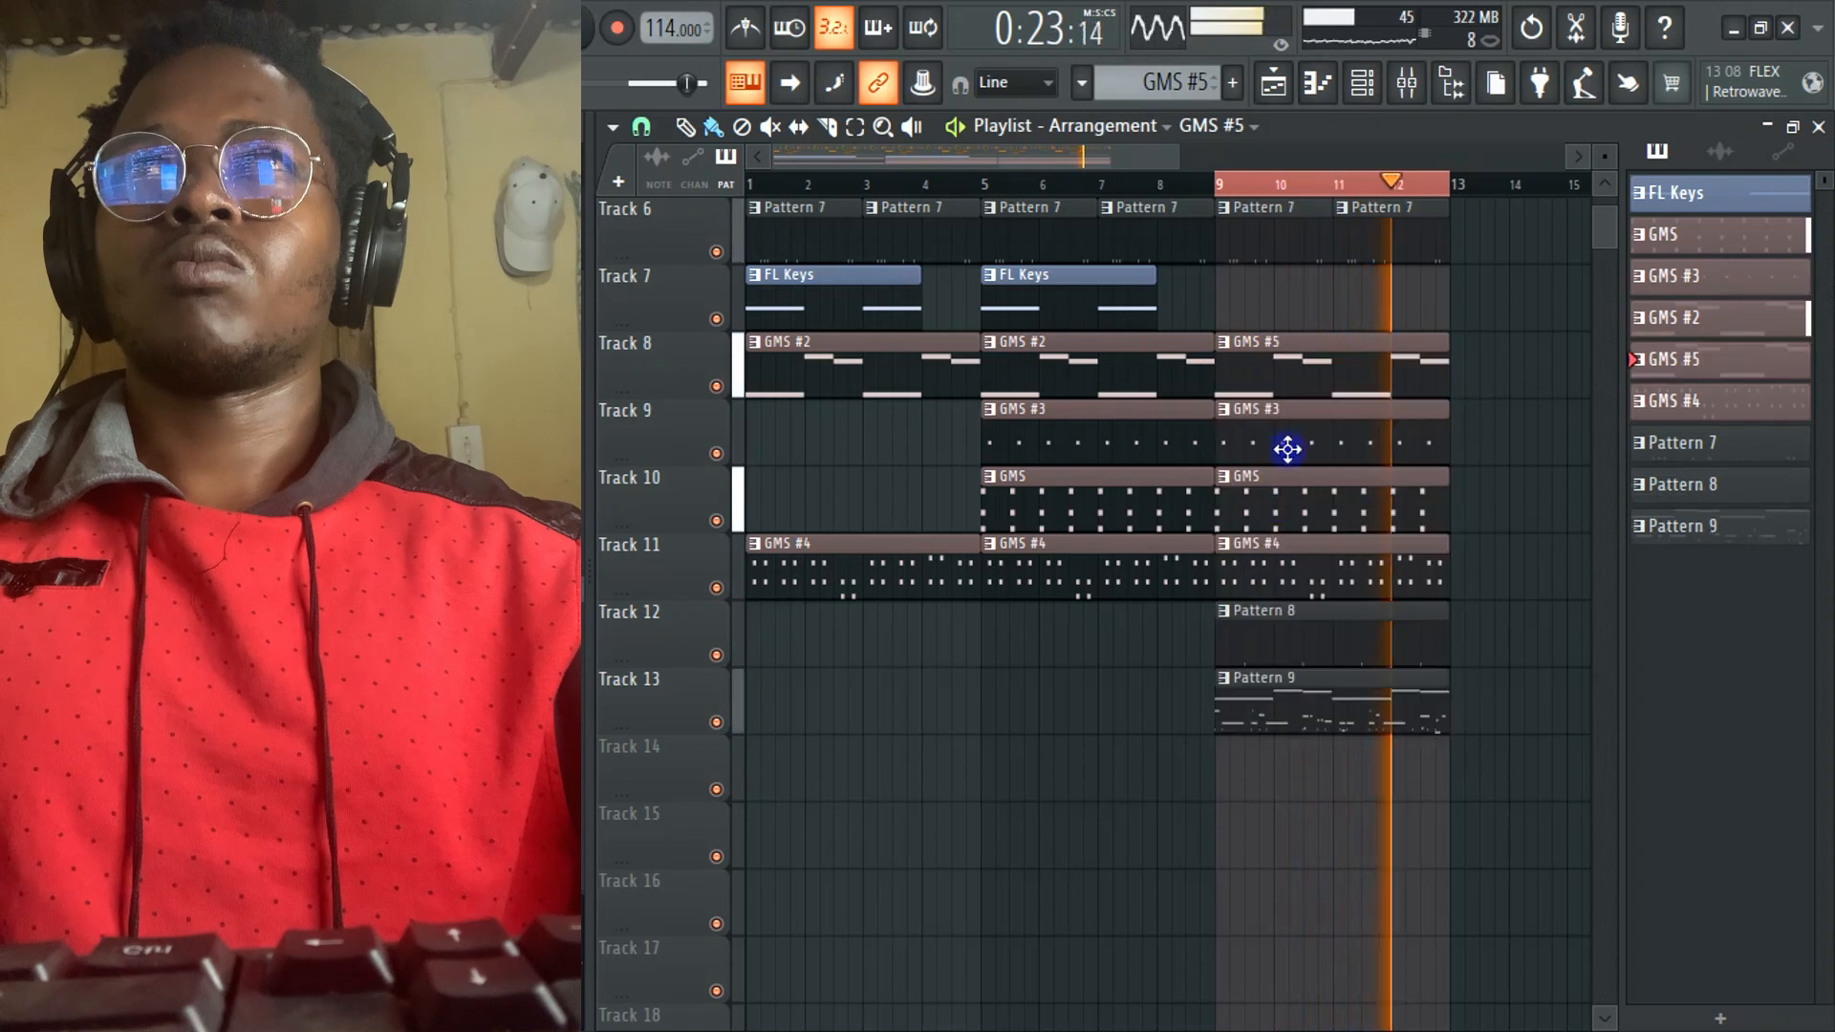
- Delete the higher melody notes in the GMS #5 clip and extend its two F#4 notes to fill two bars each
double_click(1302, 383)
scroll(1322, 463, up, 3)
scroll(1357, 439, down, 6)
drag(1367, 419, 762, 634)
key(Delete)
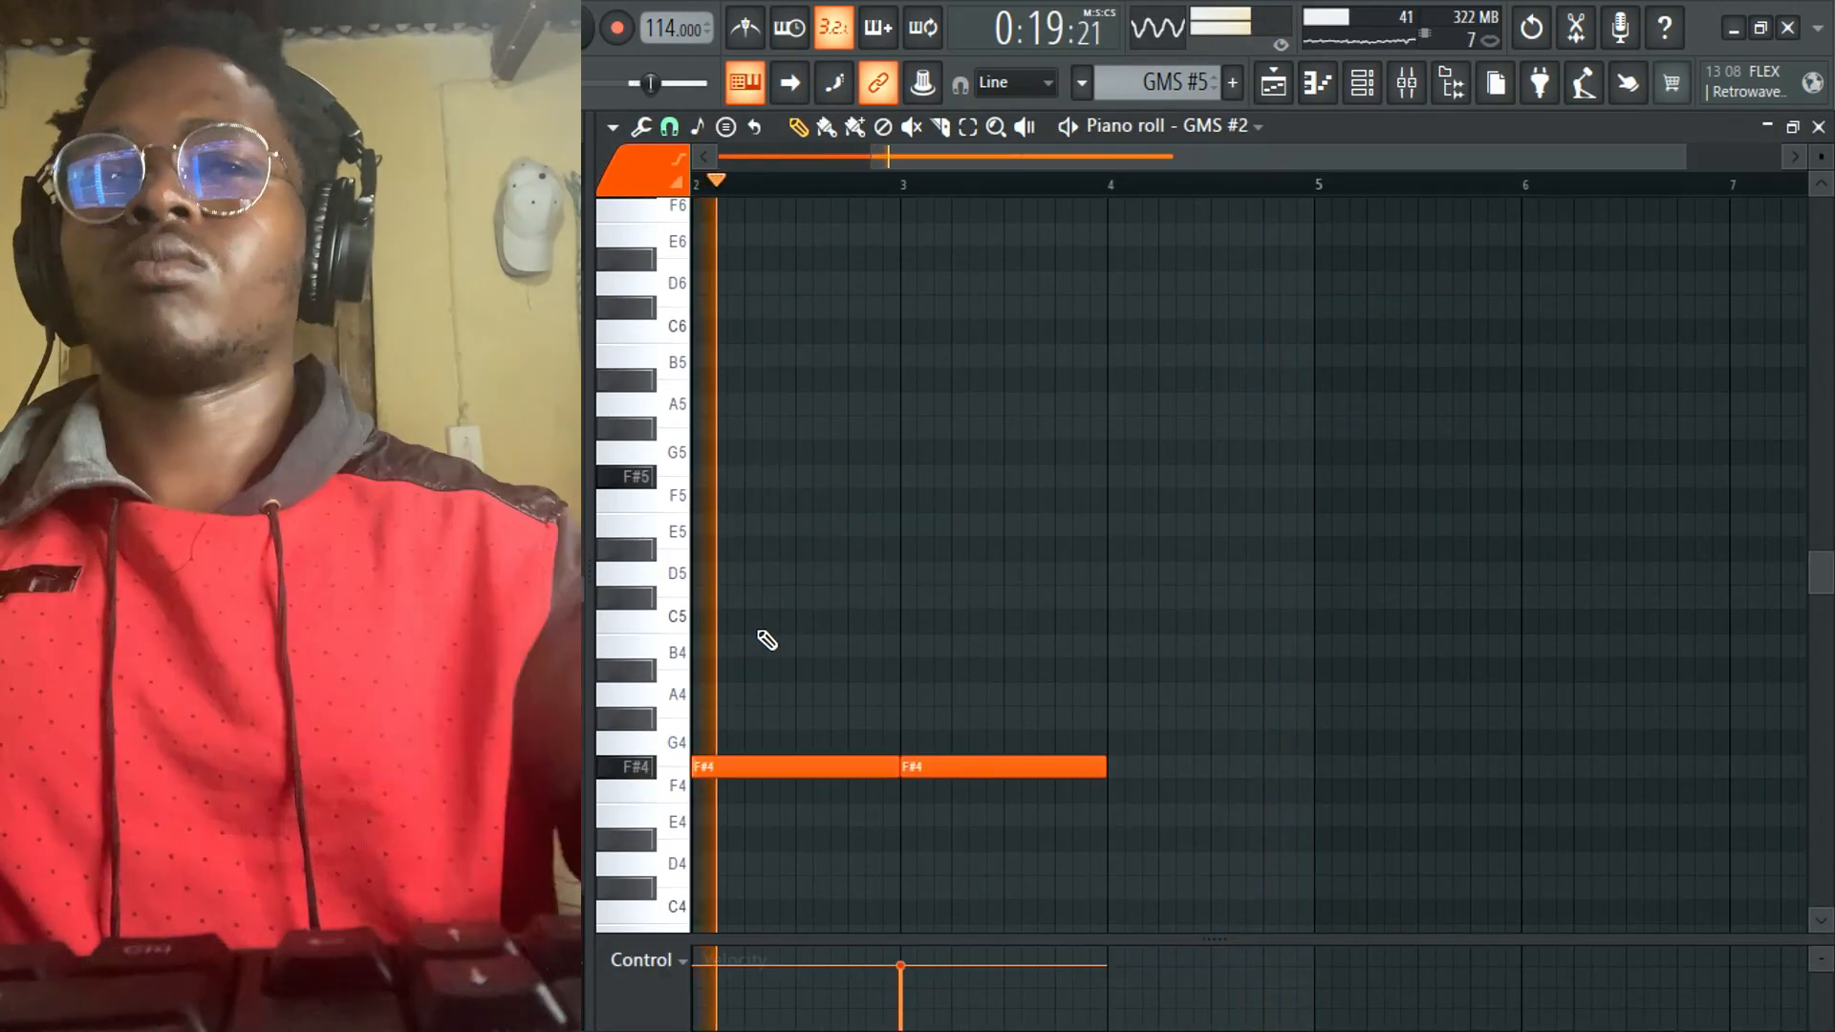
drag(1112, 772, 1317, 770)
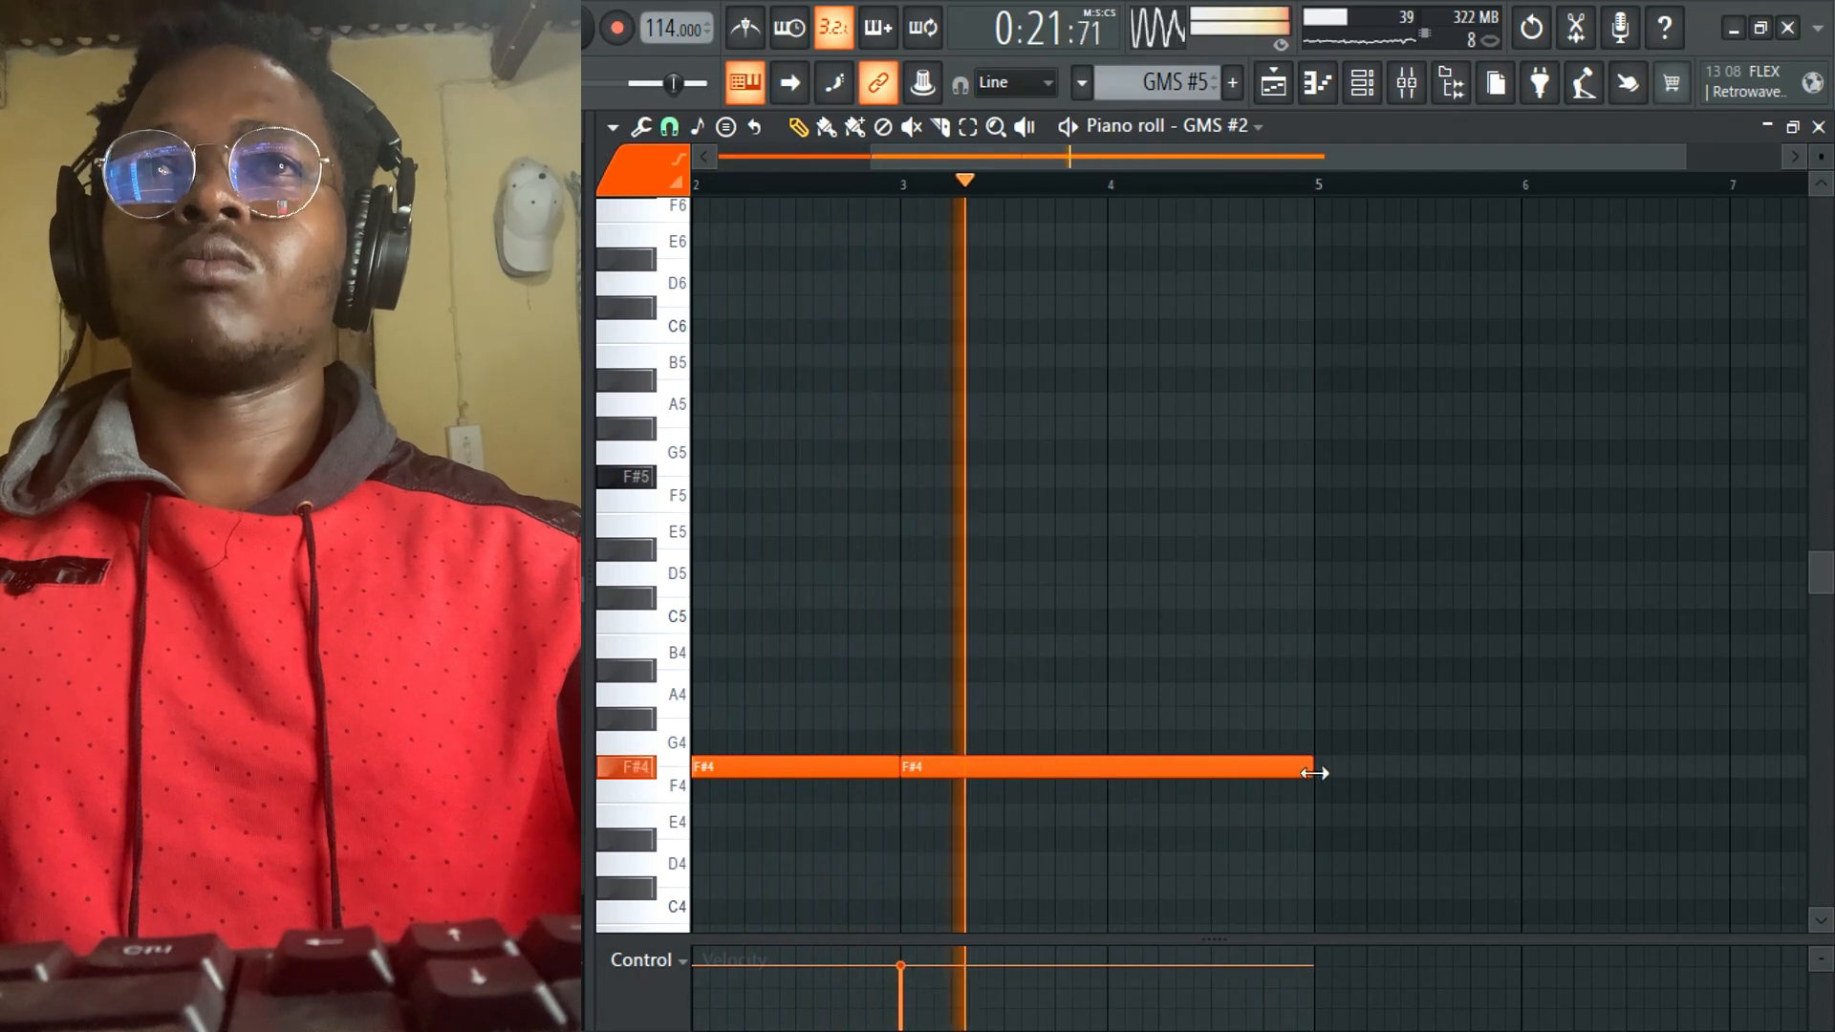
click(1817, 127)
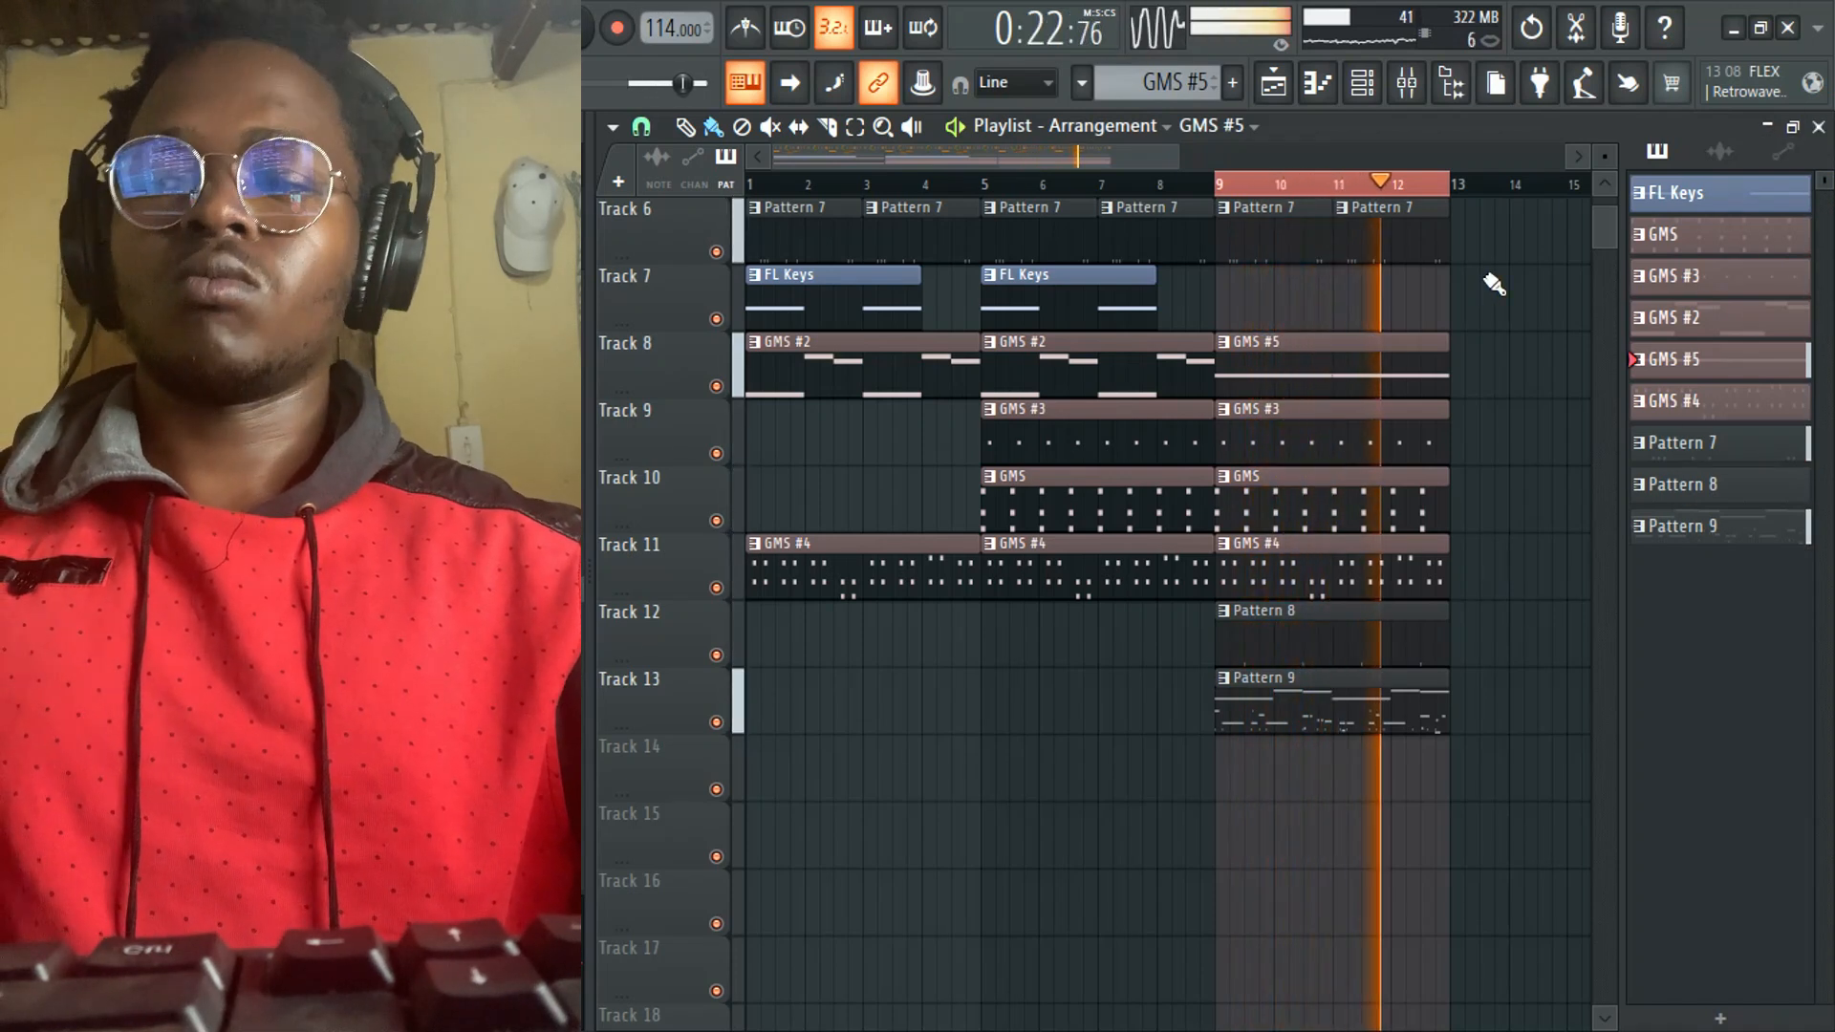
- Create a new empty Pattern 10, place it at bar 1 of Track 15, and stop playback
scroll(1434, 325, up, 5)
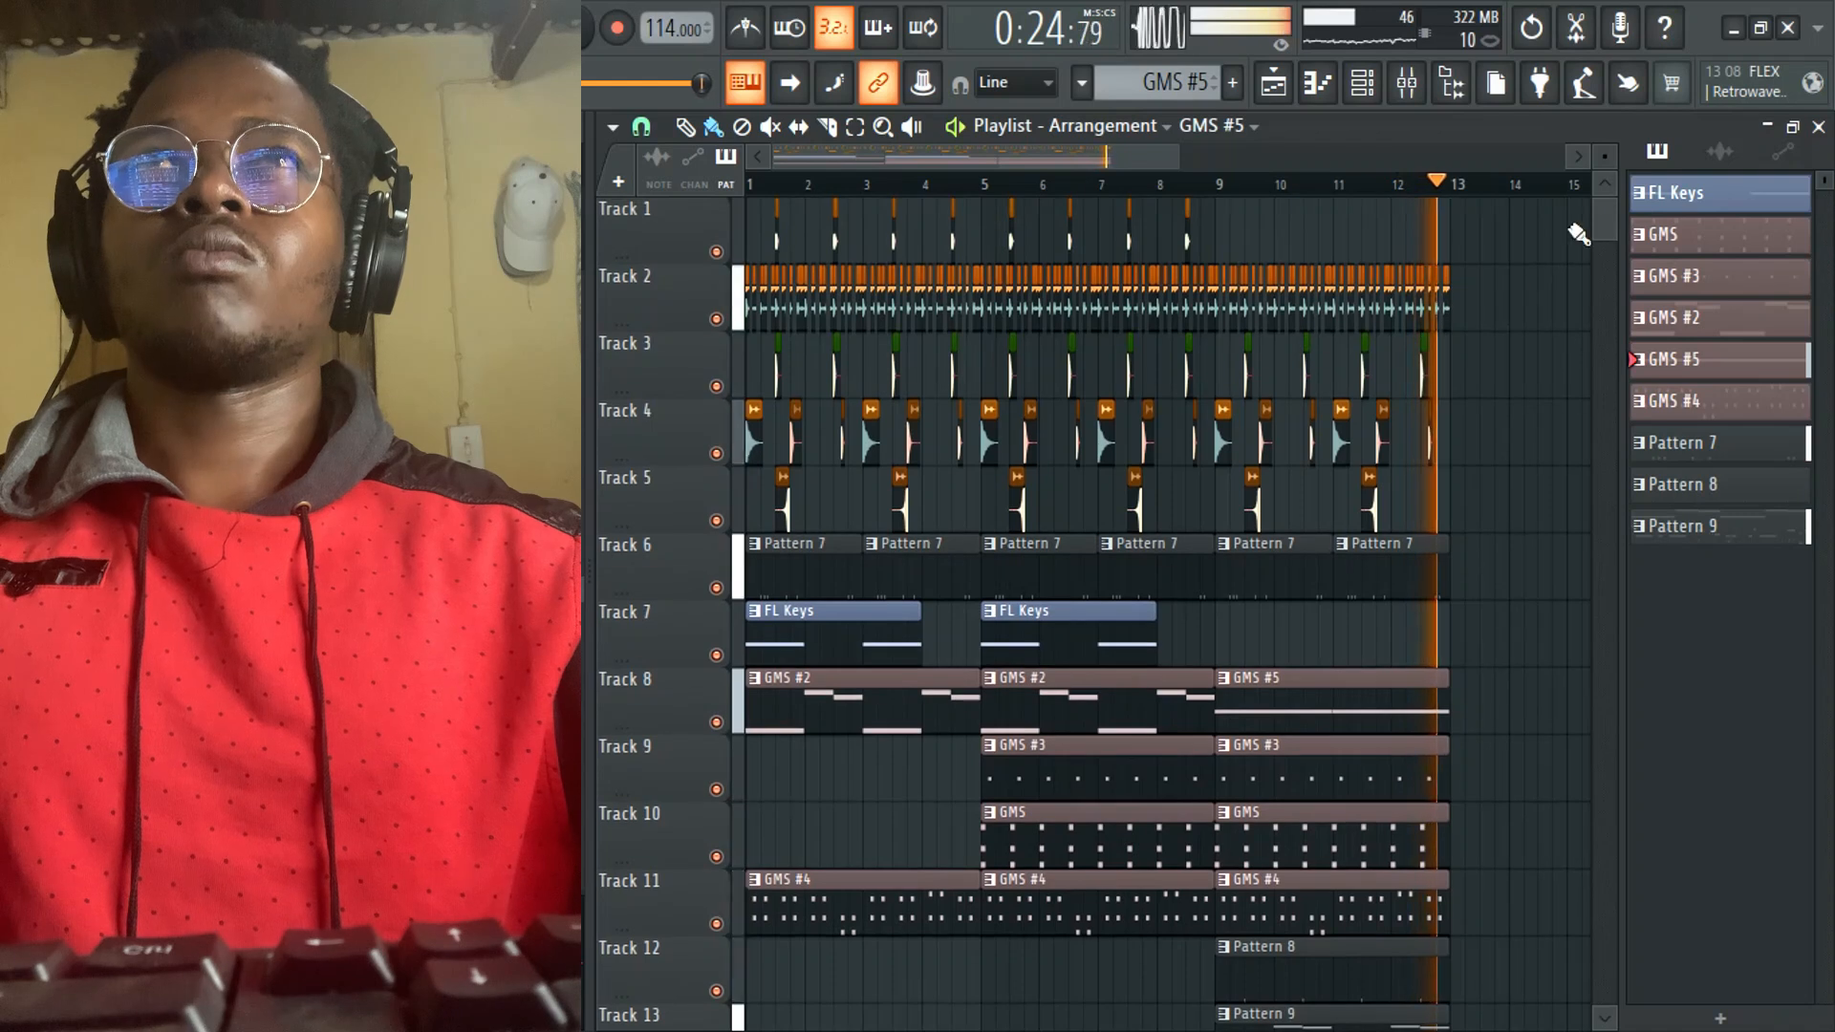
drag(1613, 162, 1613, 143)
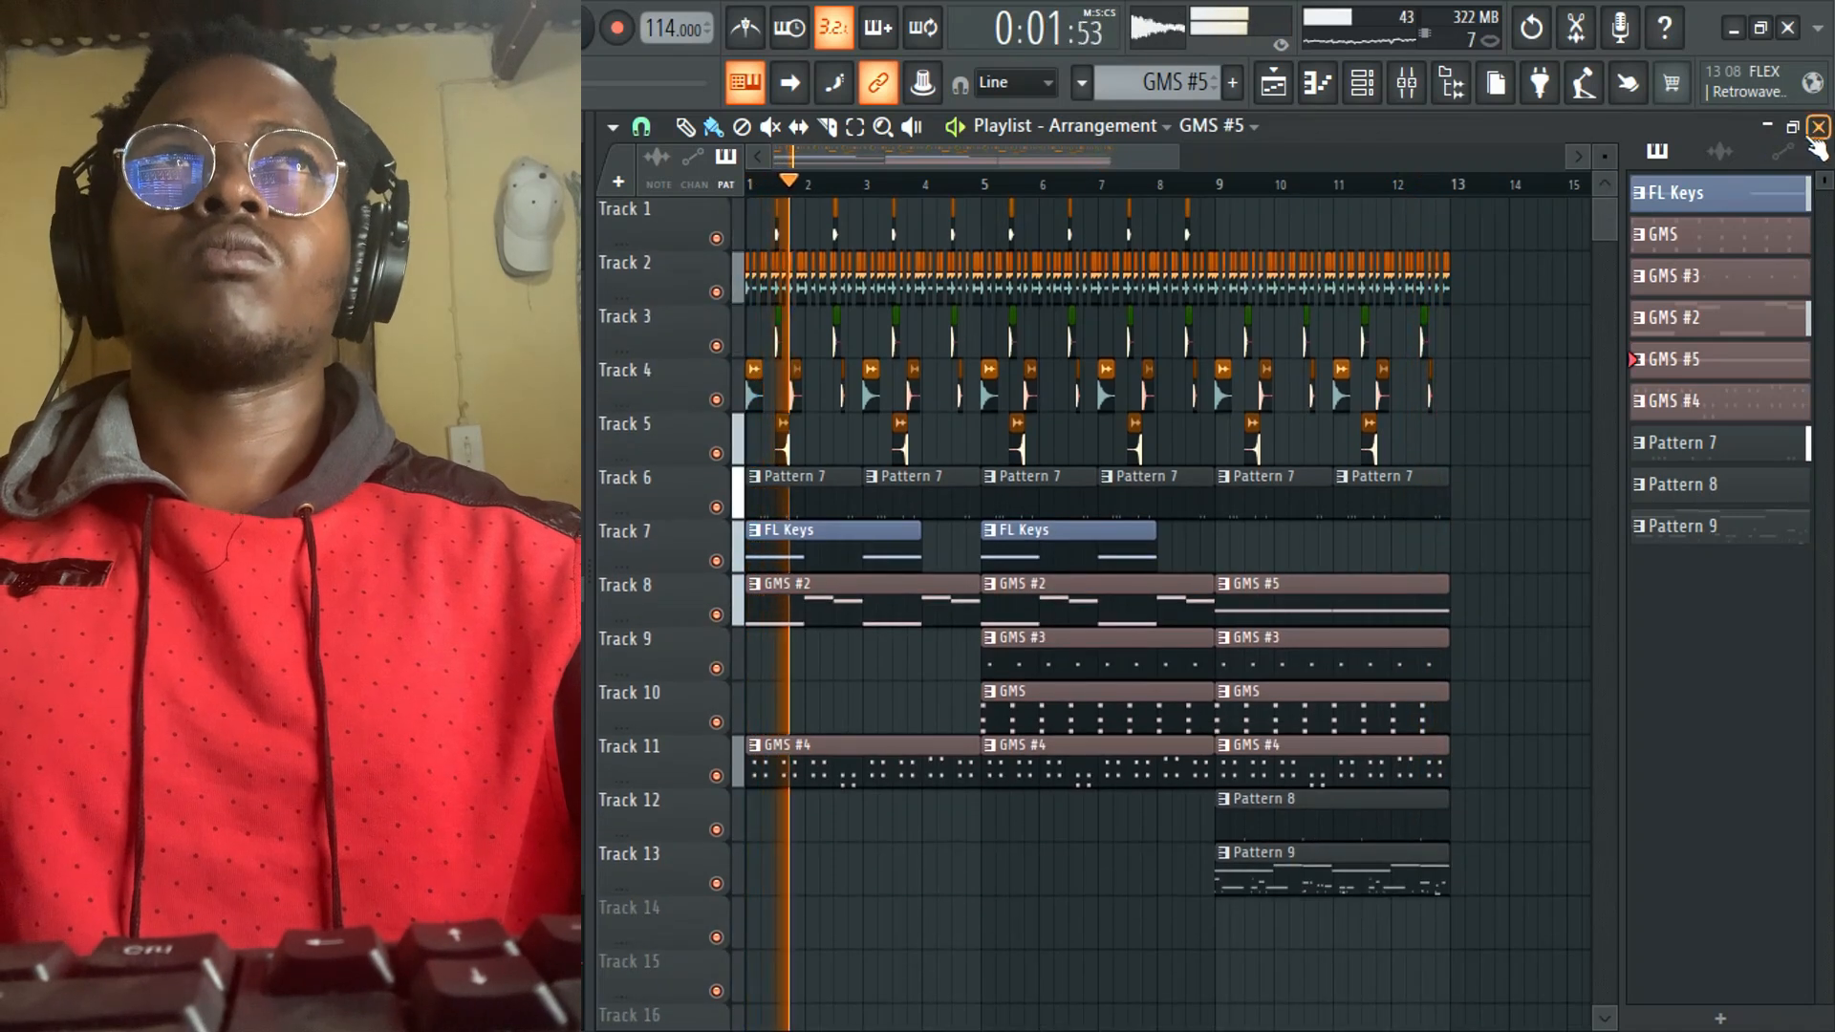
click(1683, 530)
key(F4)
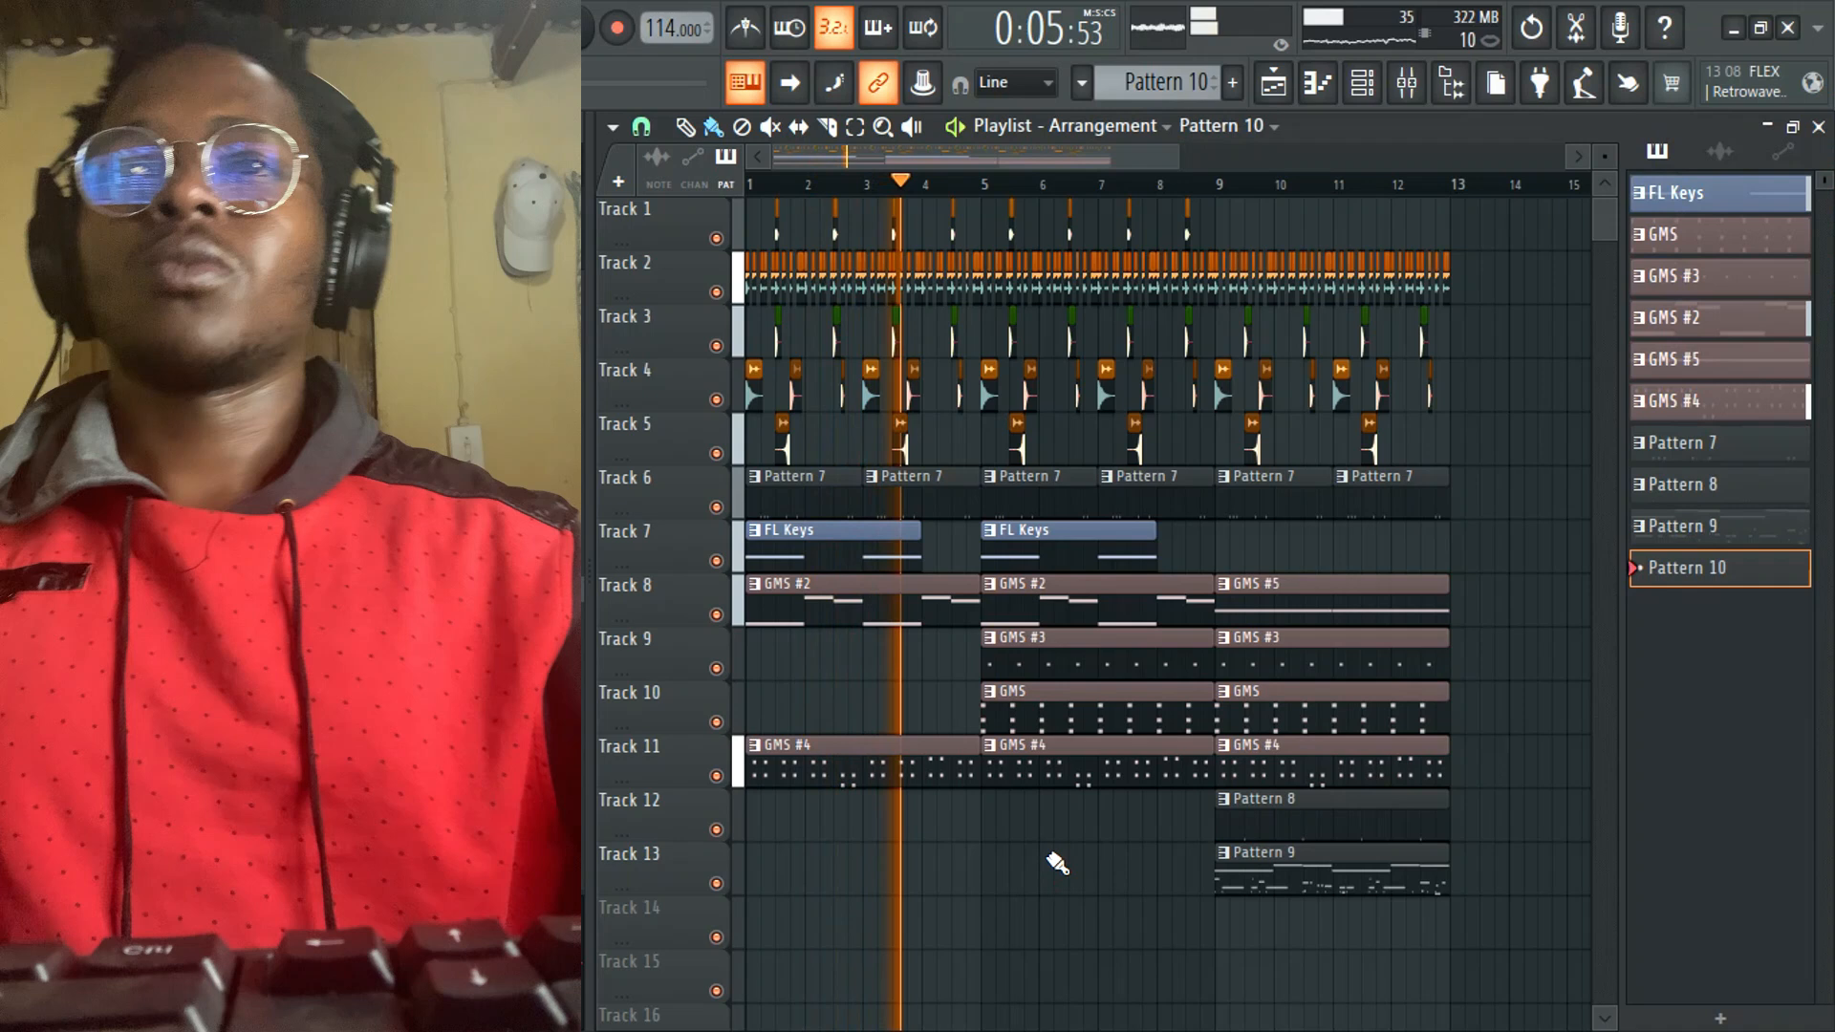
scroll(1056, 862, down, 2)
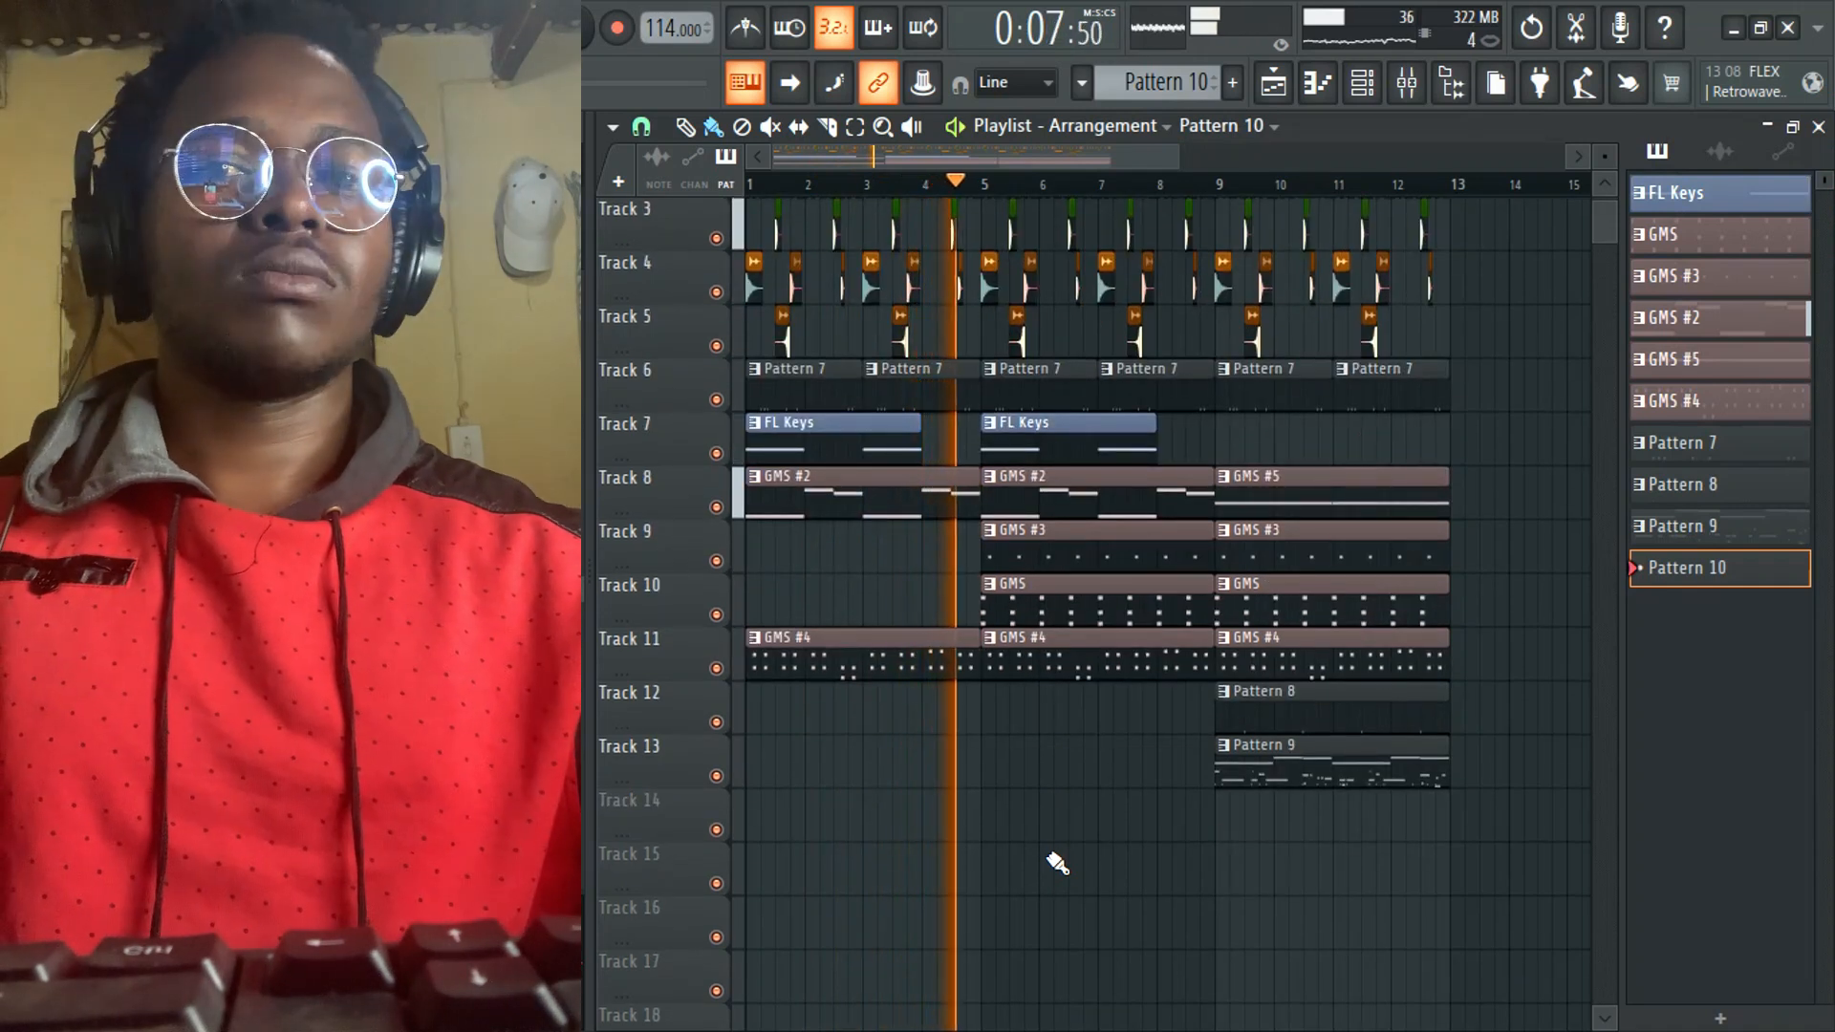
click(894, 837)
drag(933, 828, 788, 880)
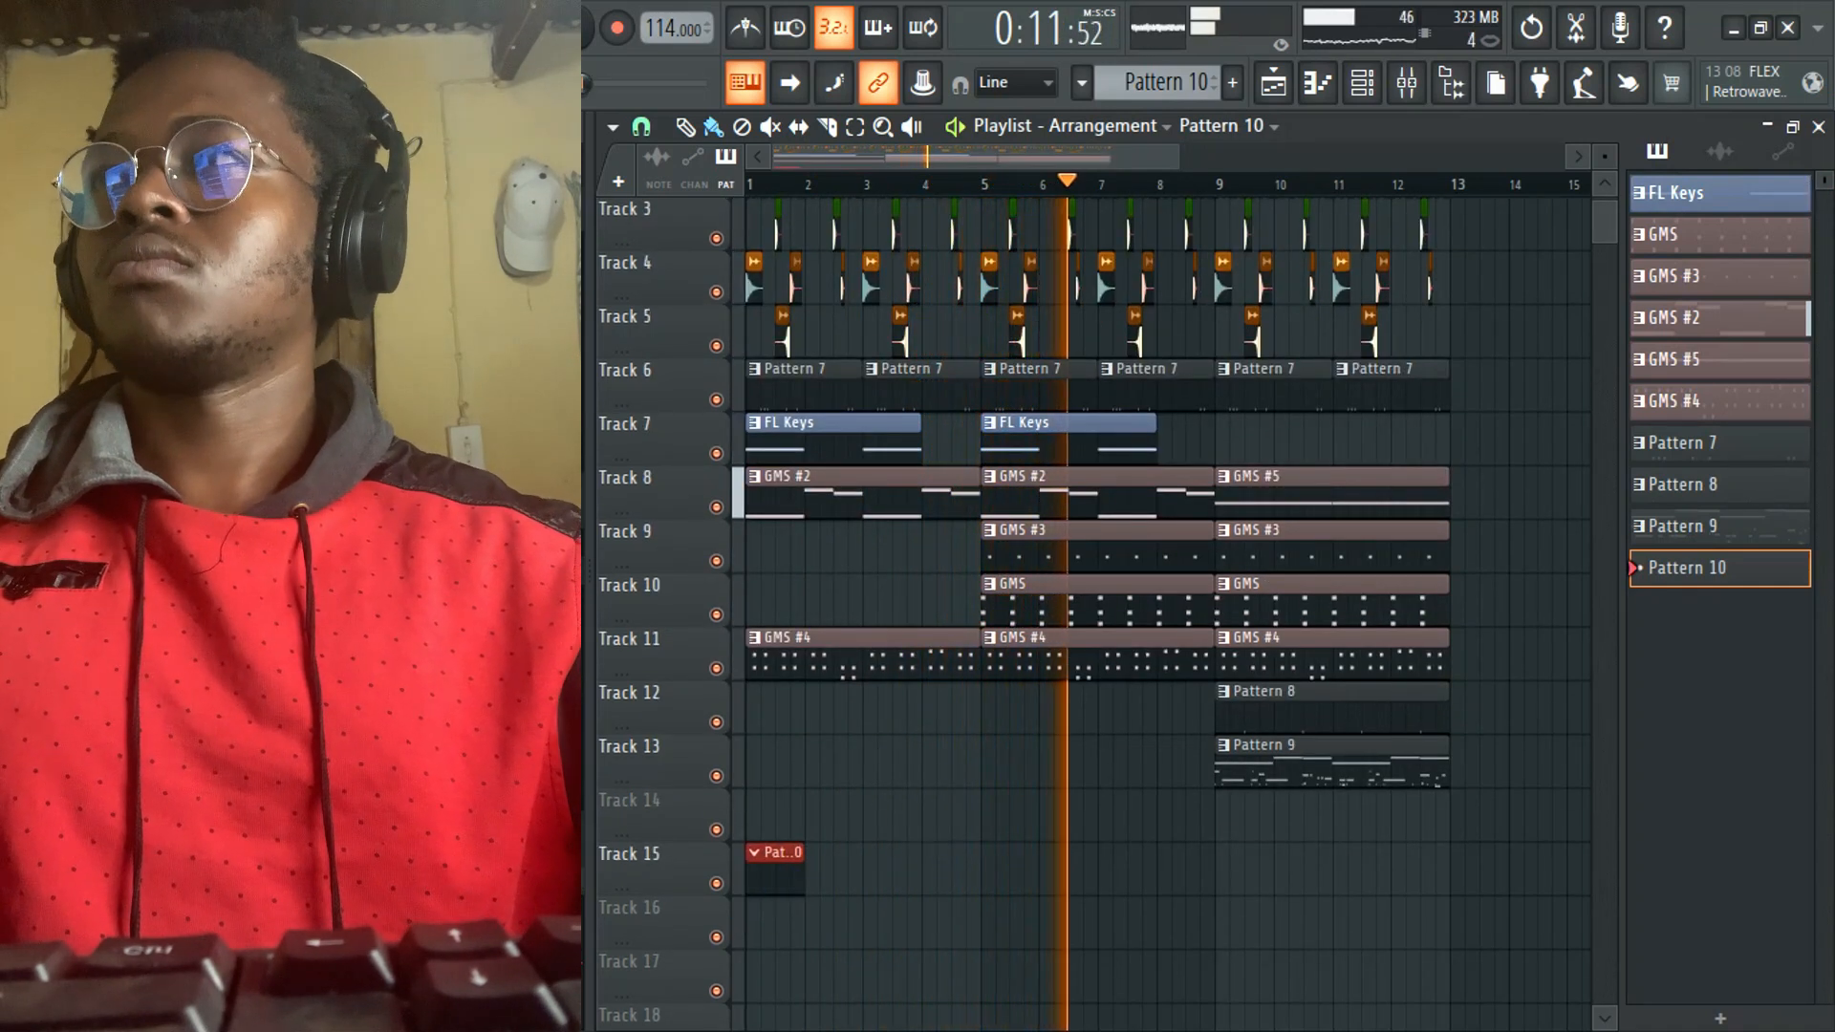
key(space)
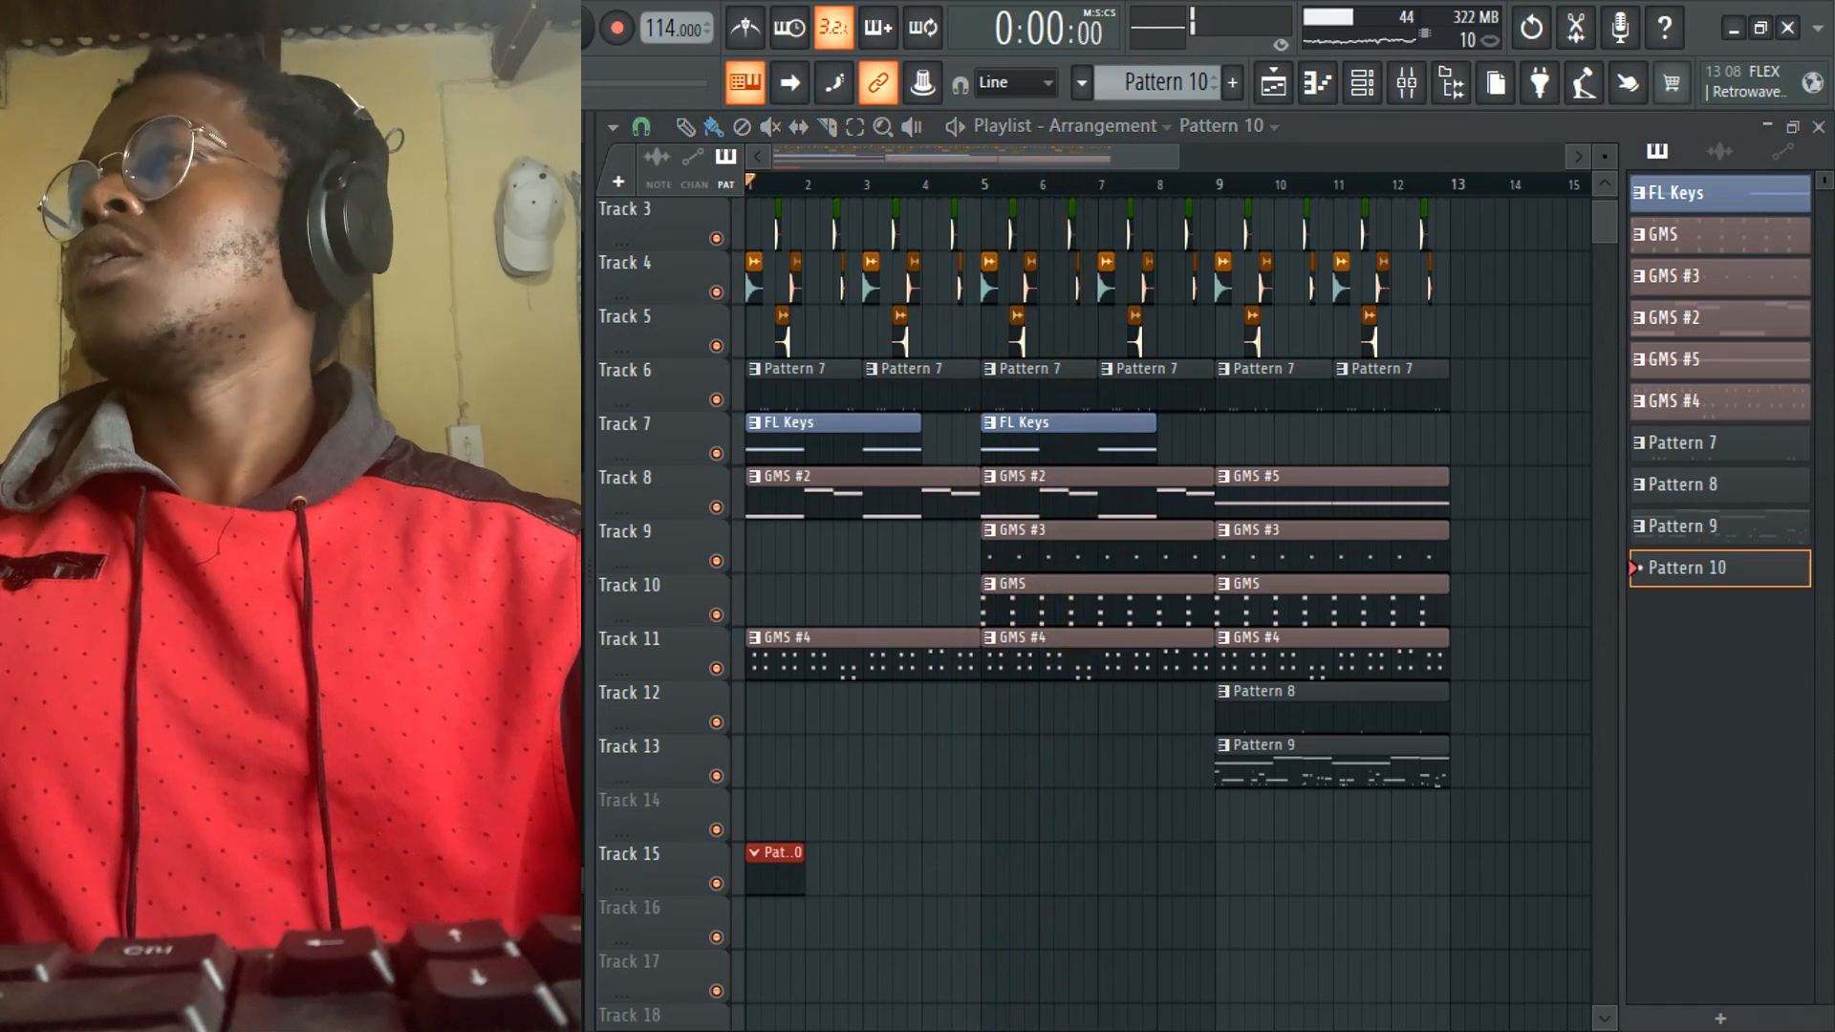
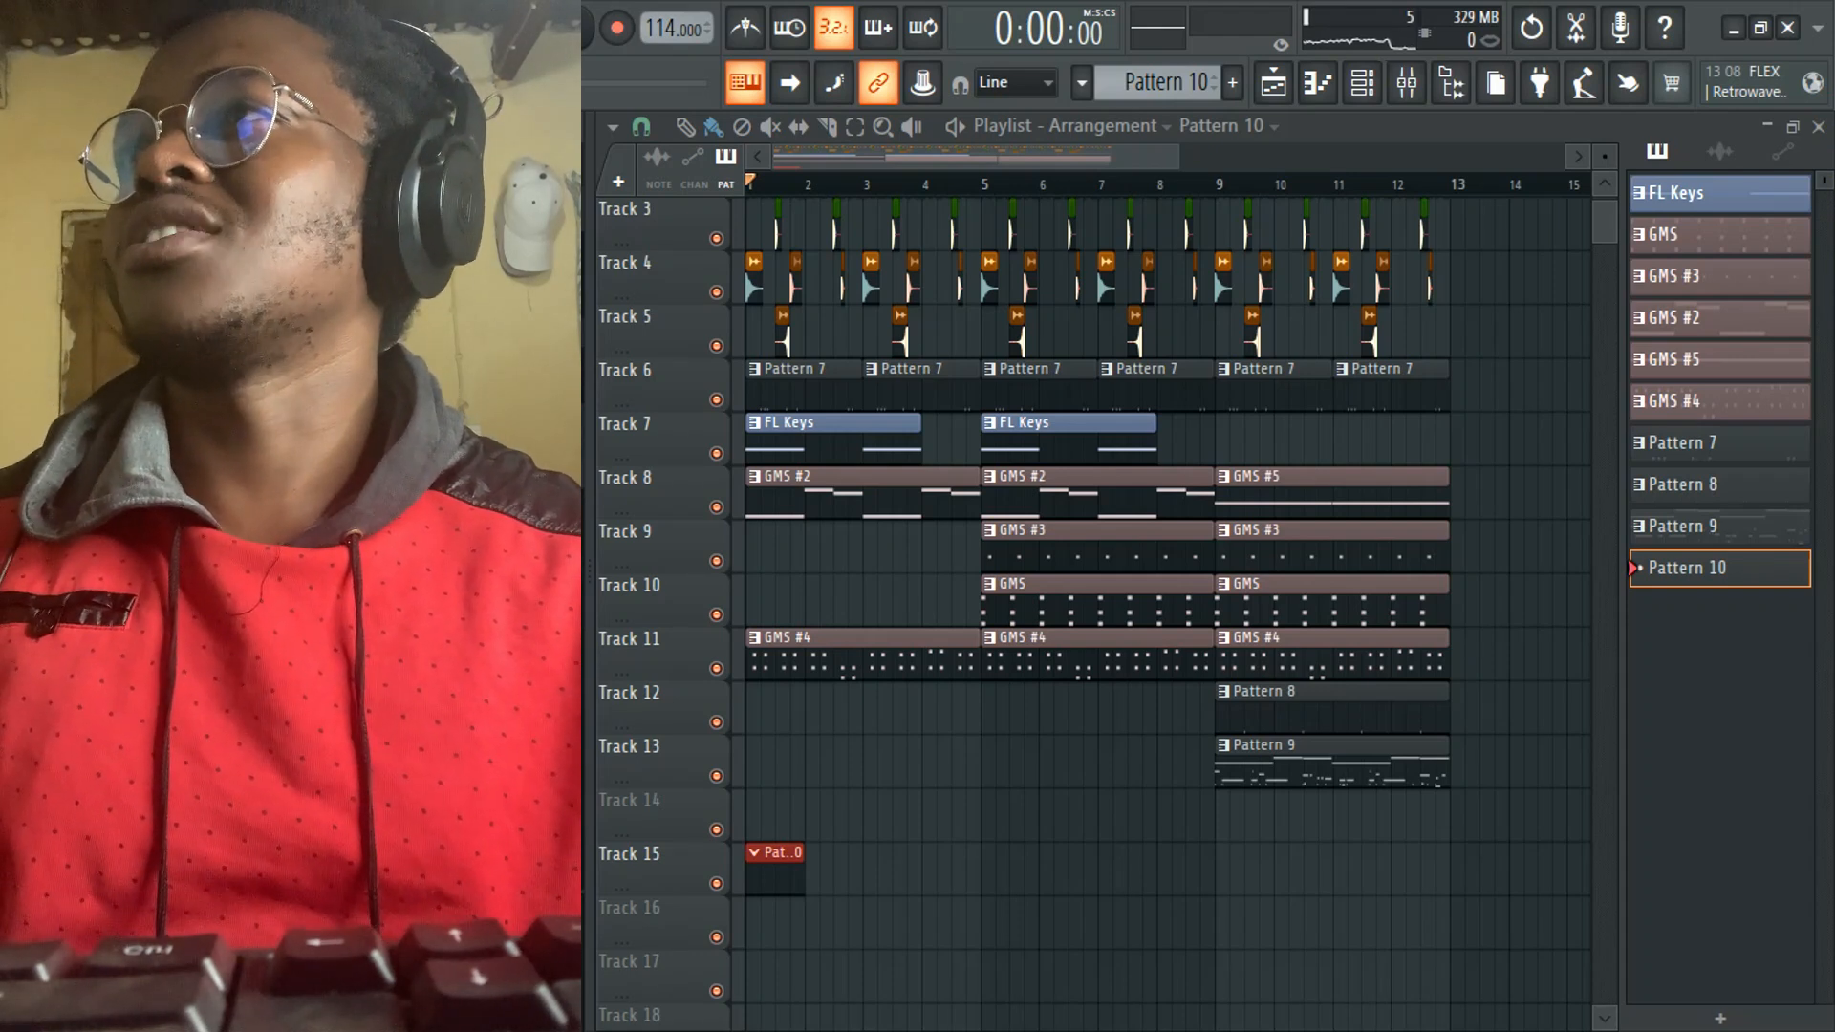
- Open the 04_LogDrum channel's piano roll in Pattern 9 and draw an F#5 note of about half a beat on beat 3 of bar 1
click(1375, 78)
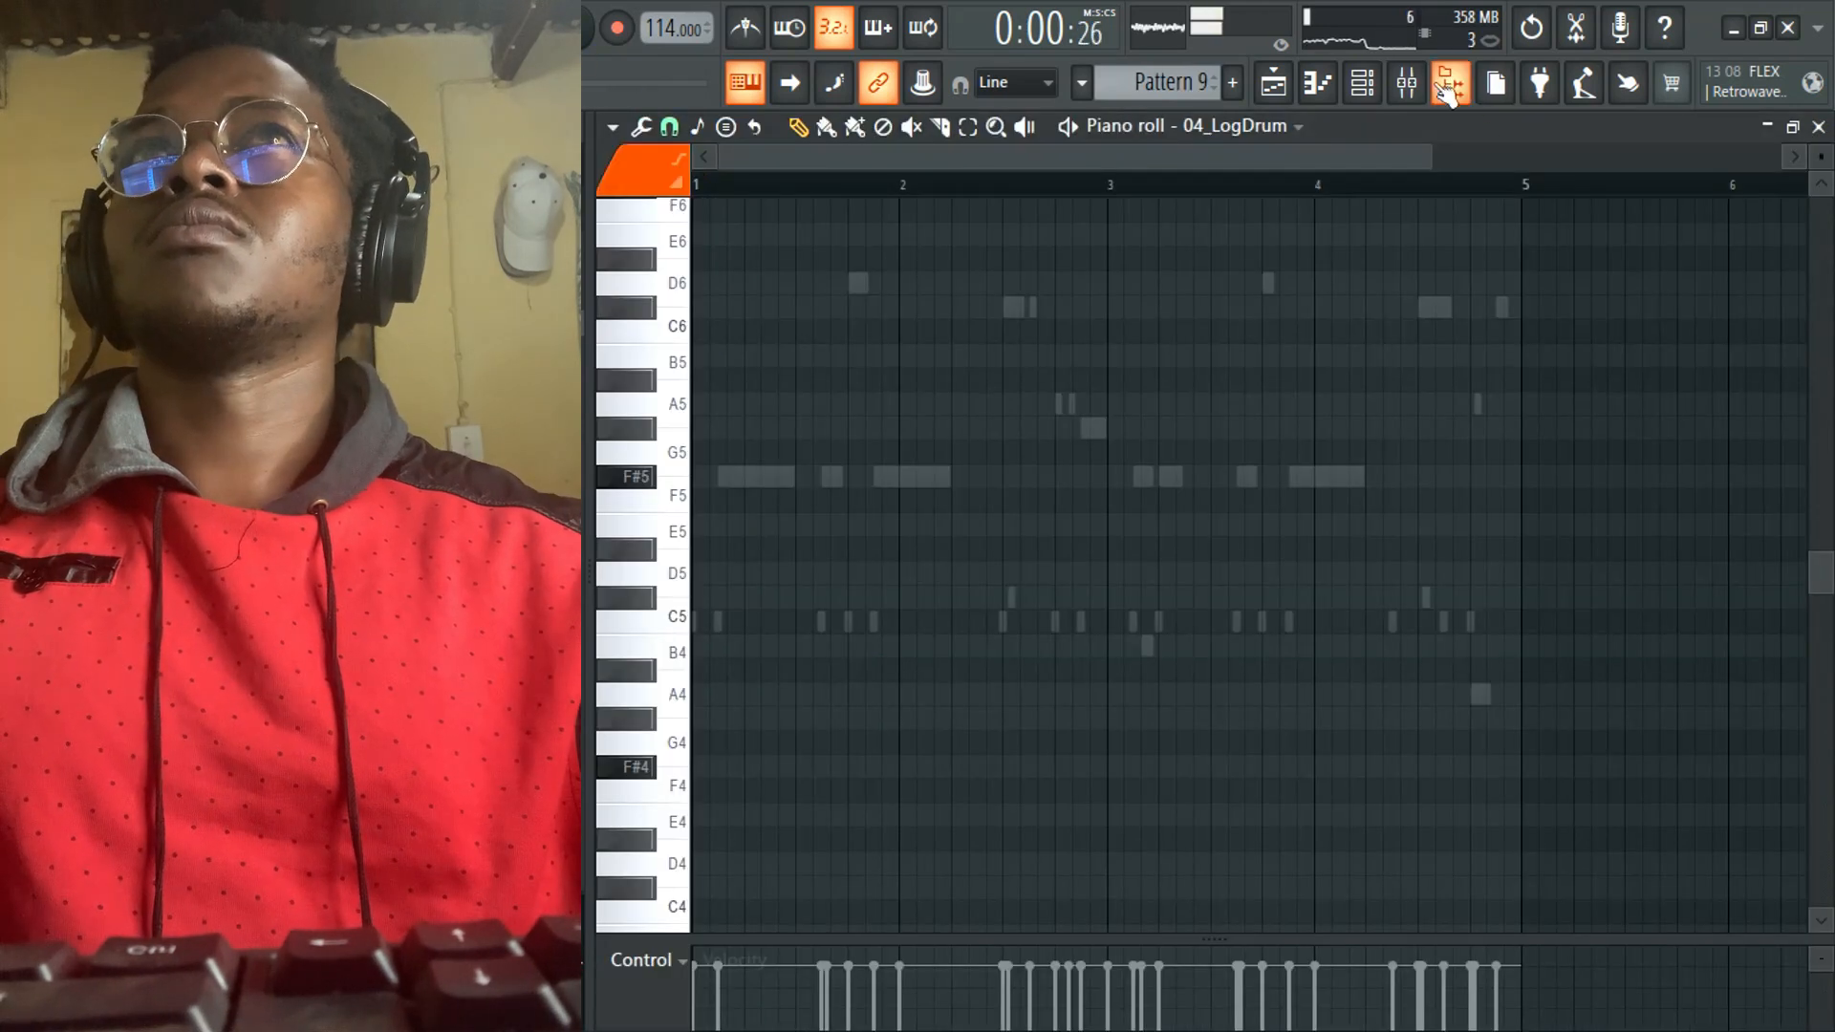
drag(785, 489, 711, 638)
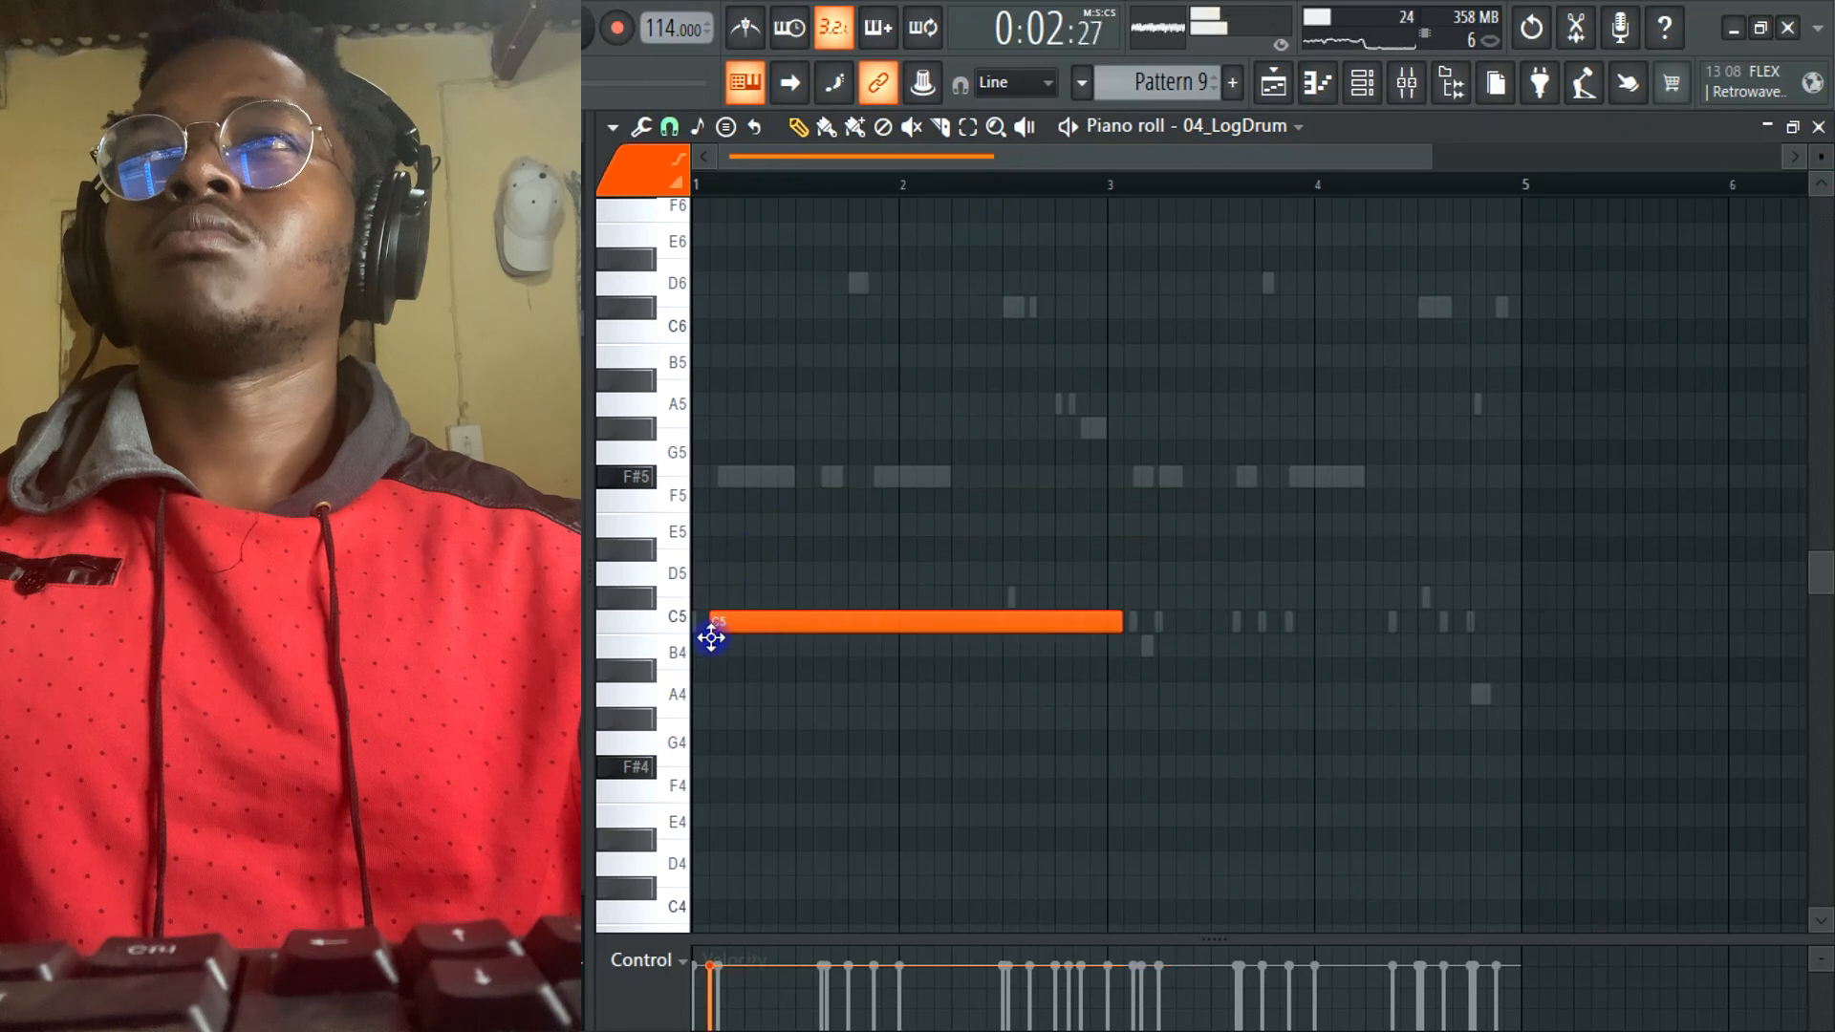
drag(1098, 631, 832, 479)
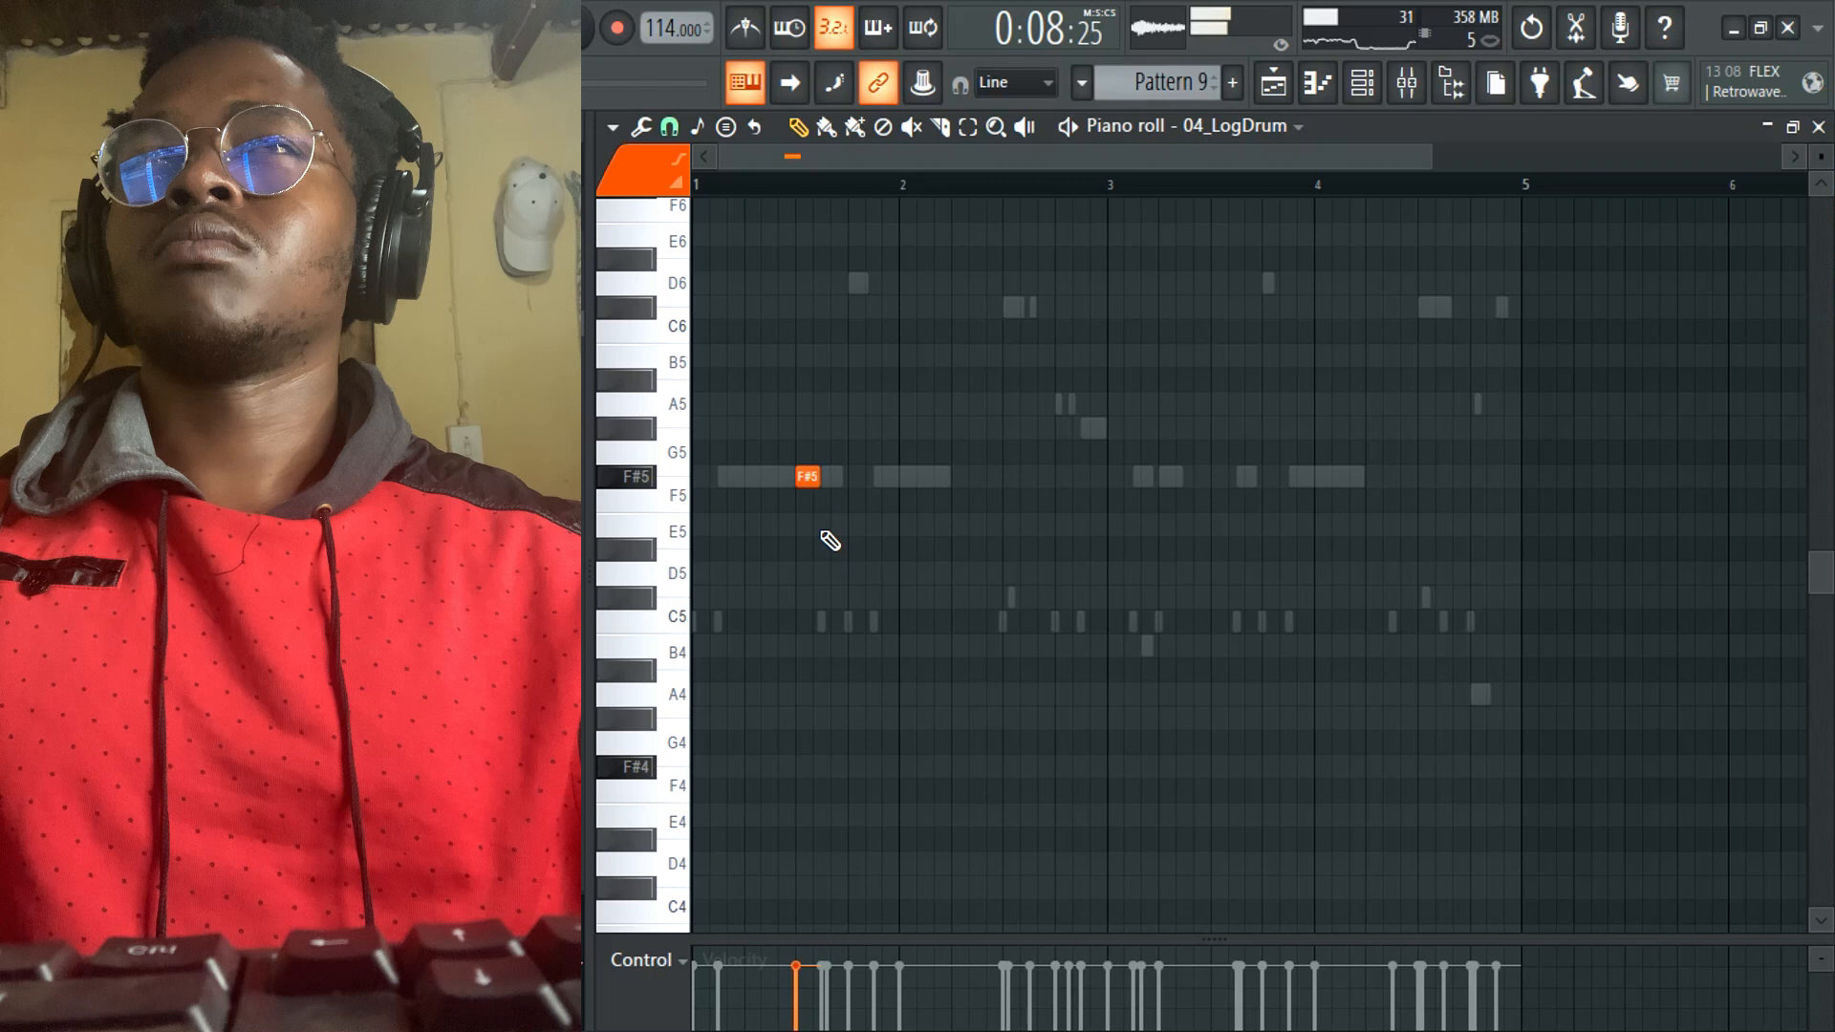
- Open the 04_LogDrum channel's sampler settings, check its envelope and filter page, and close them
click(1381, 88)
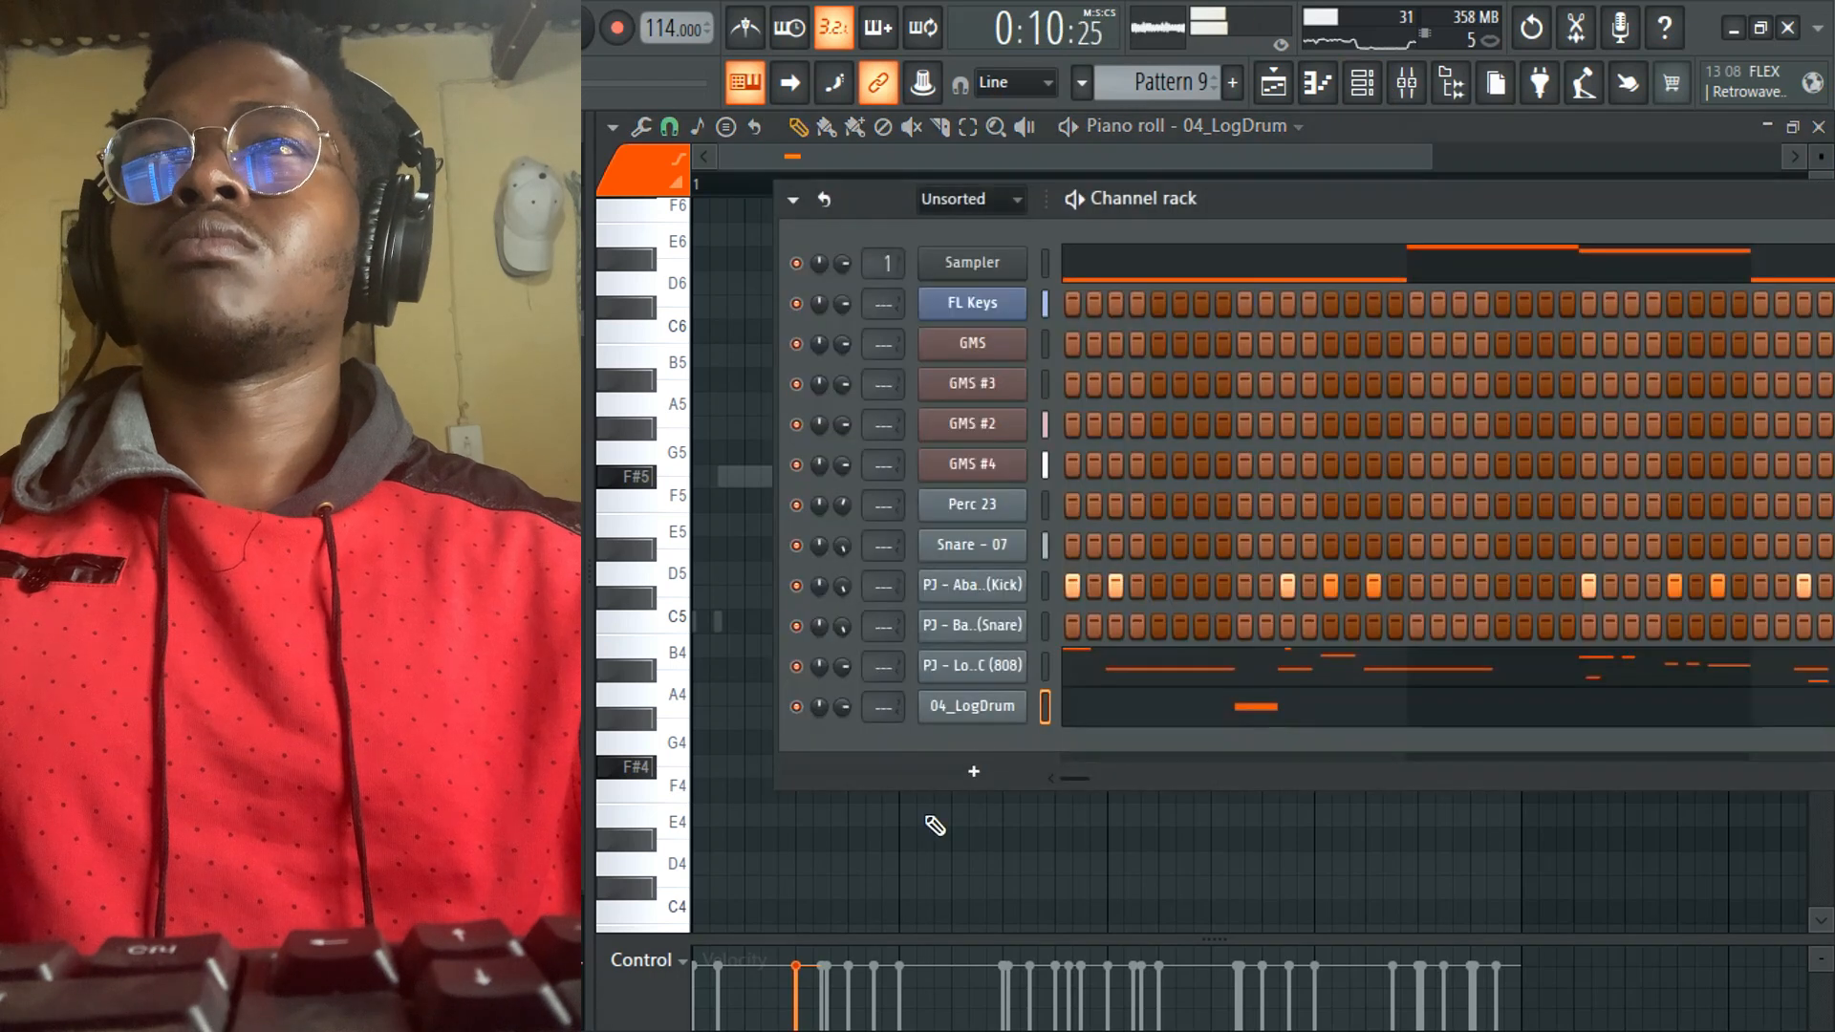
click(970, 716)
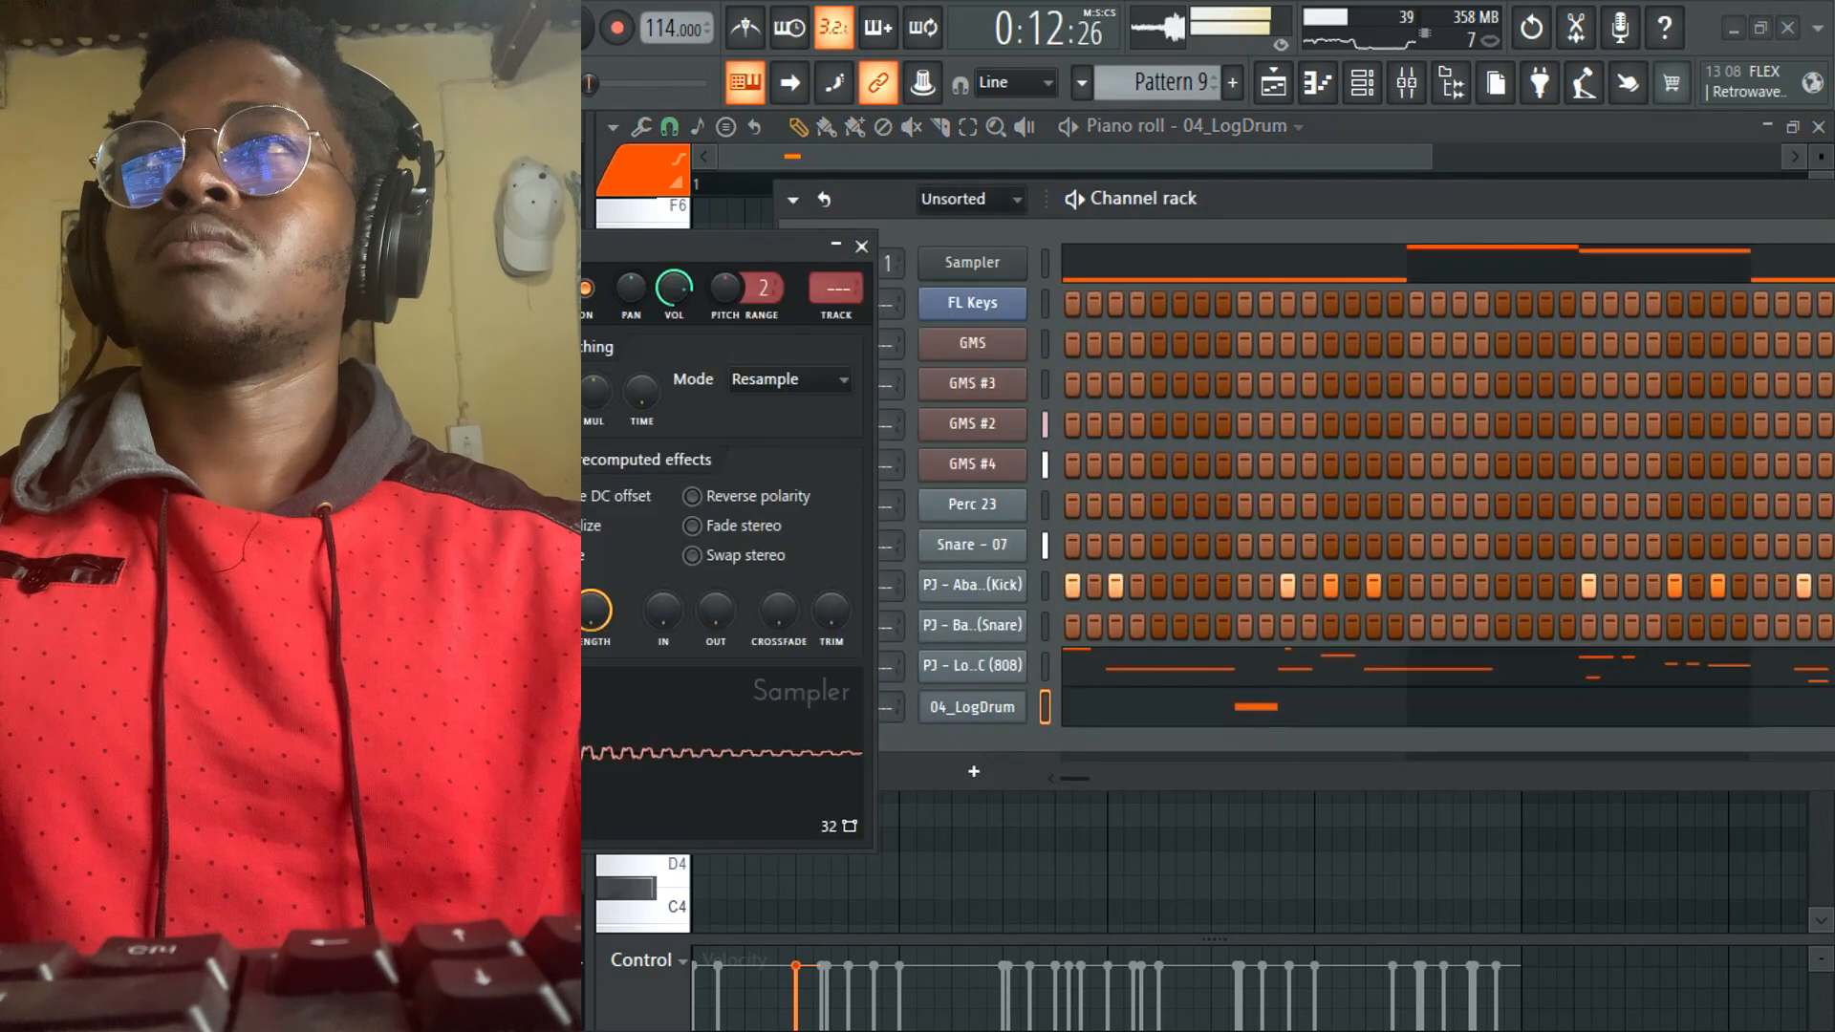
click(382, 288)
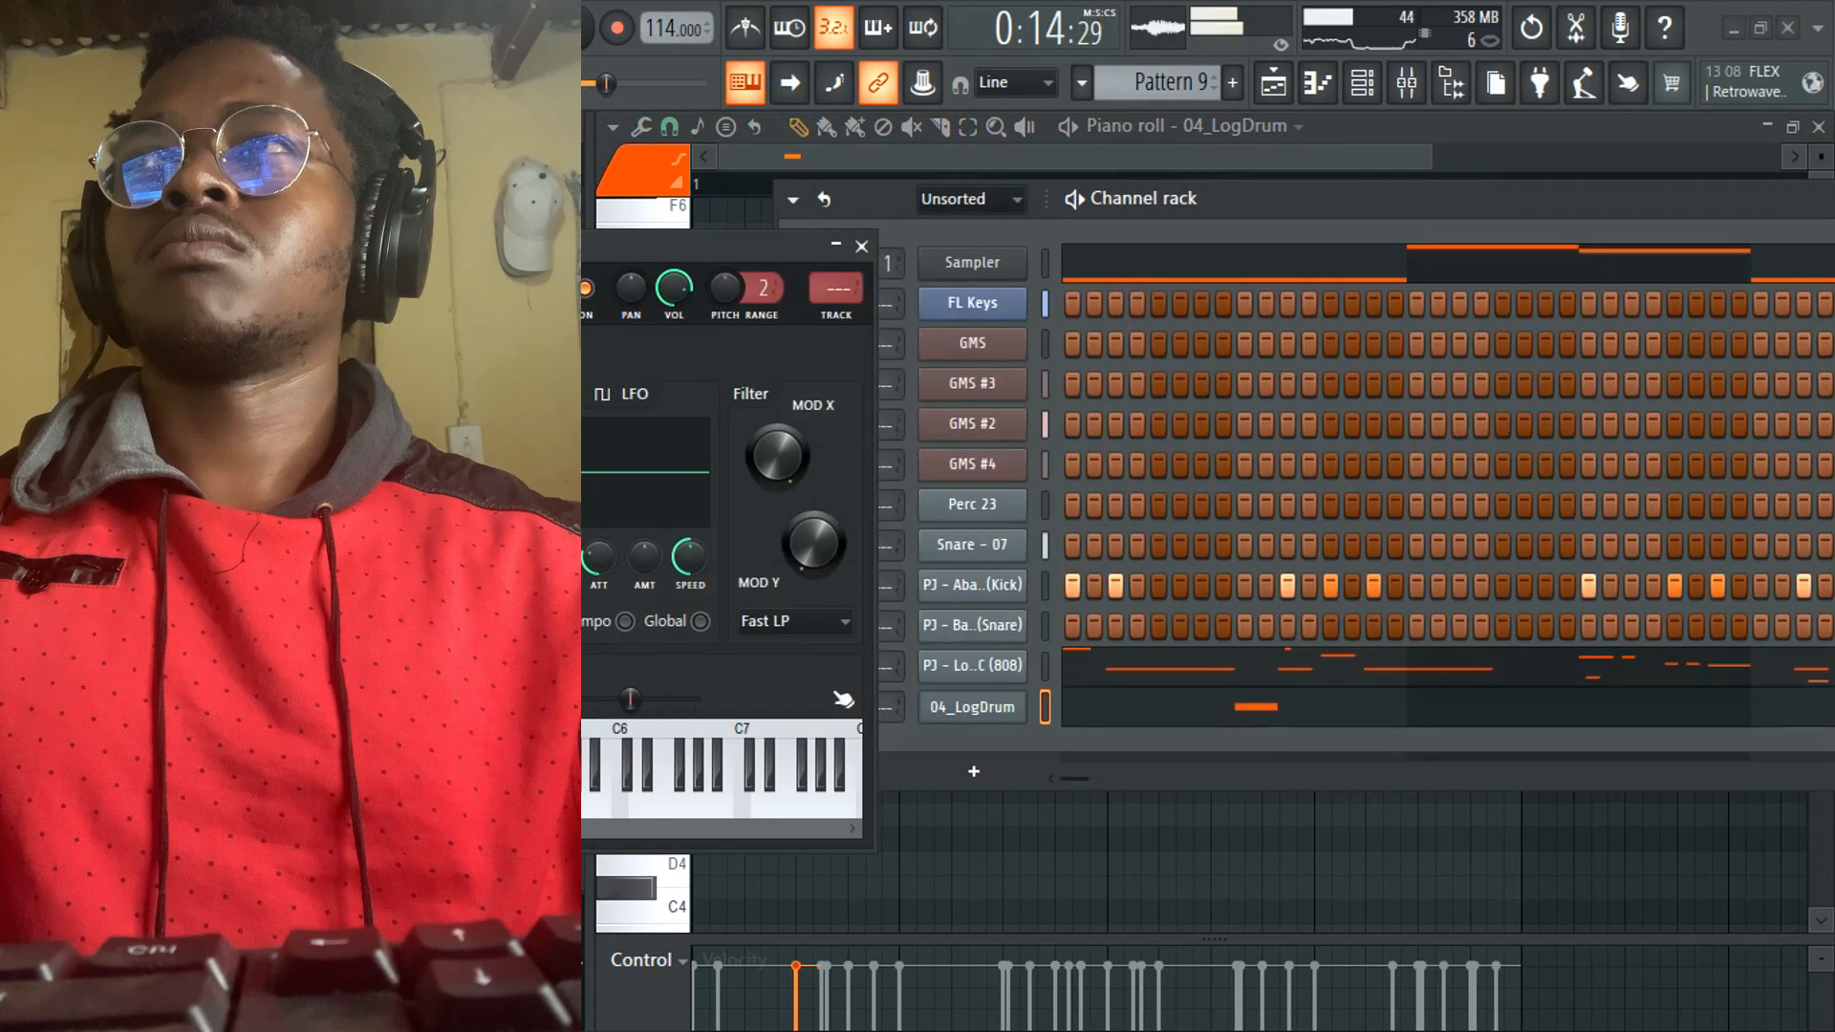
click(861, 247)
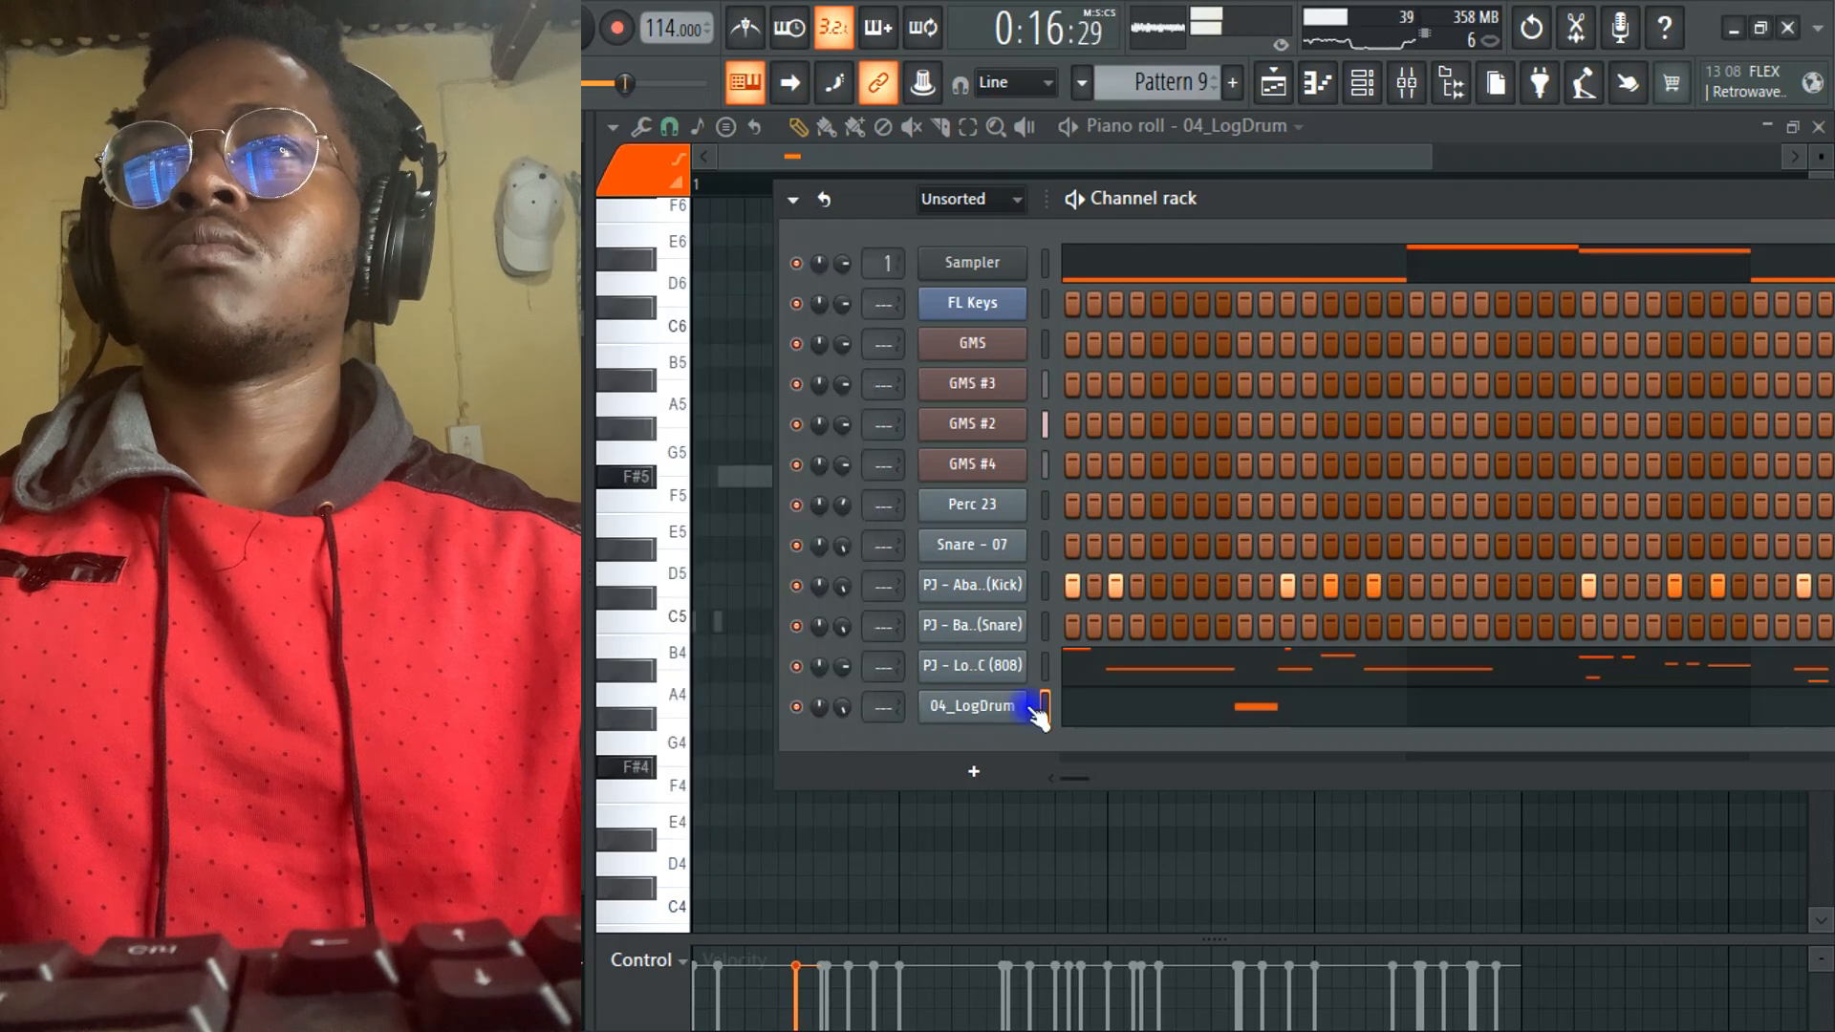
- Reopen the 04_LogDrum piano roll and add an F#5 note of about half a beat near beat 2 of bar 2
click(1098, 715)
click(1099, 715)
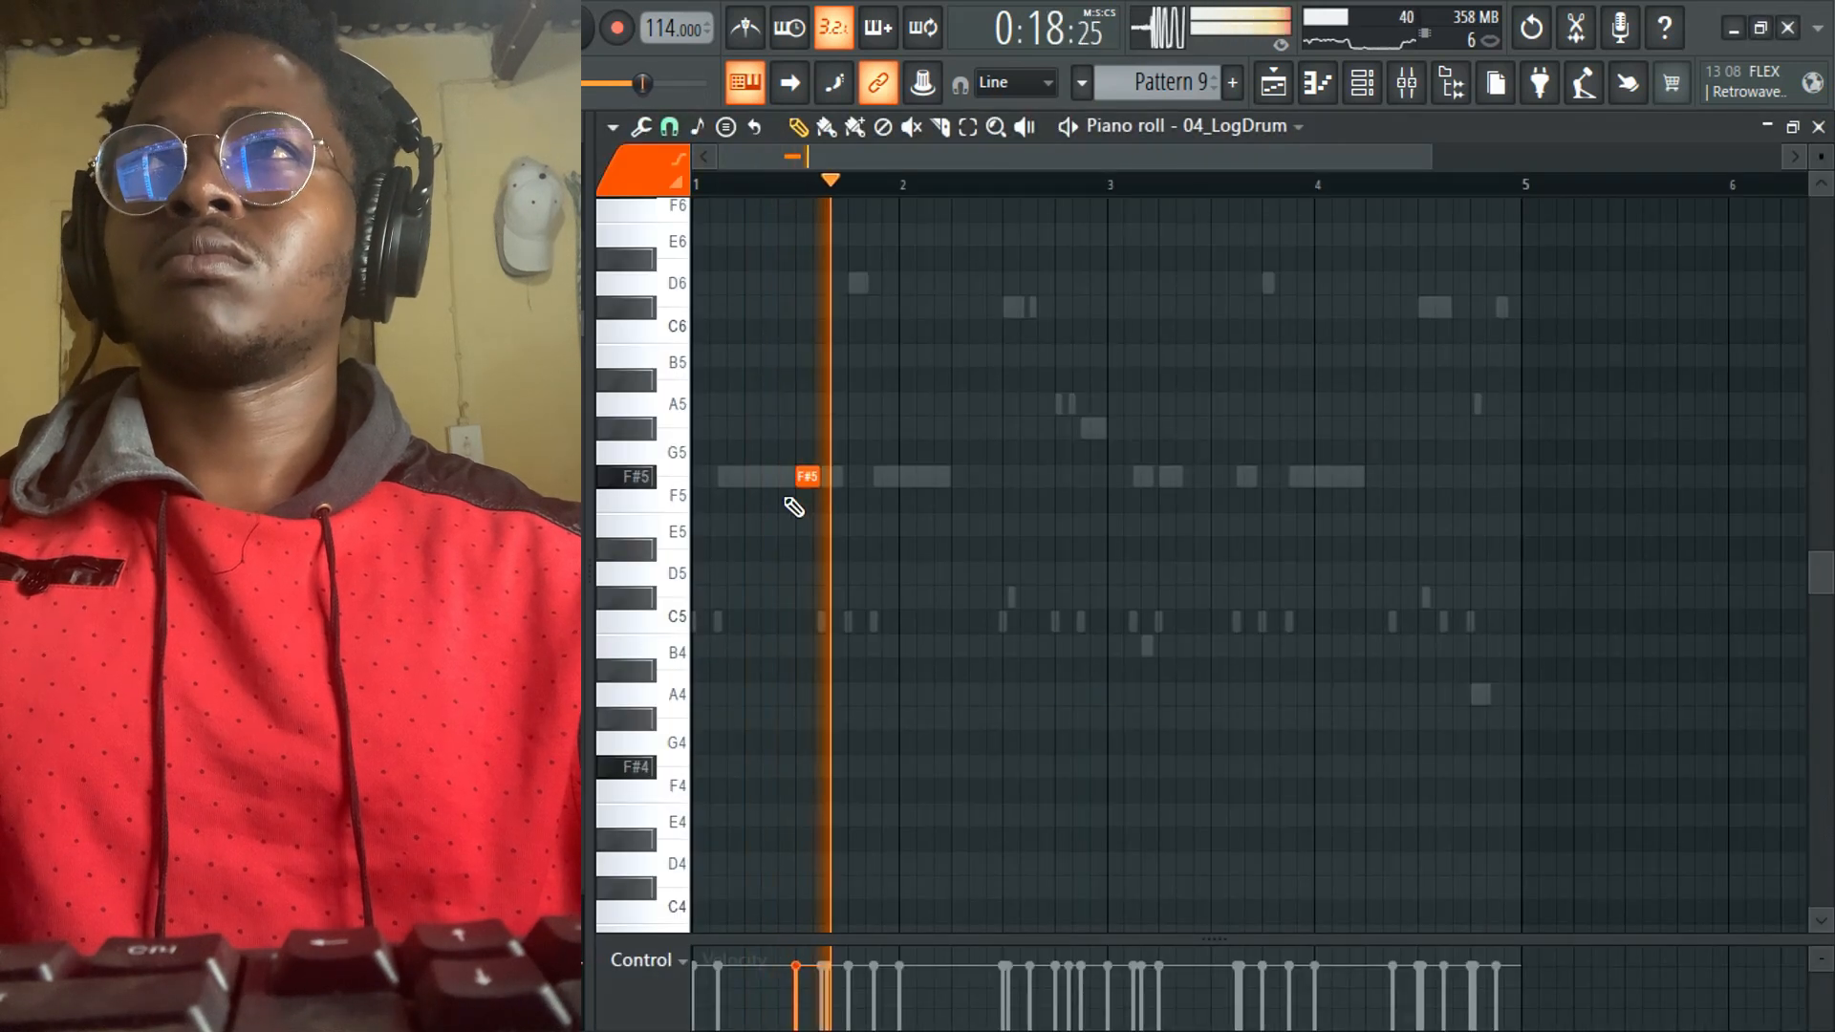
click(954, 476)
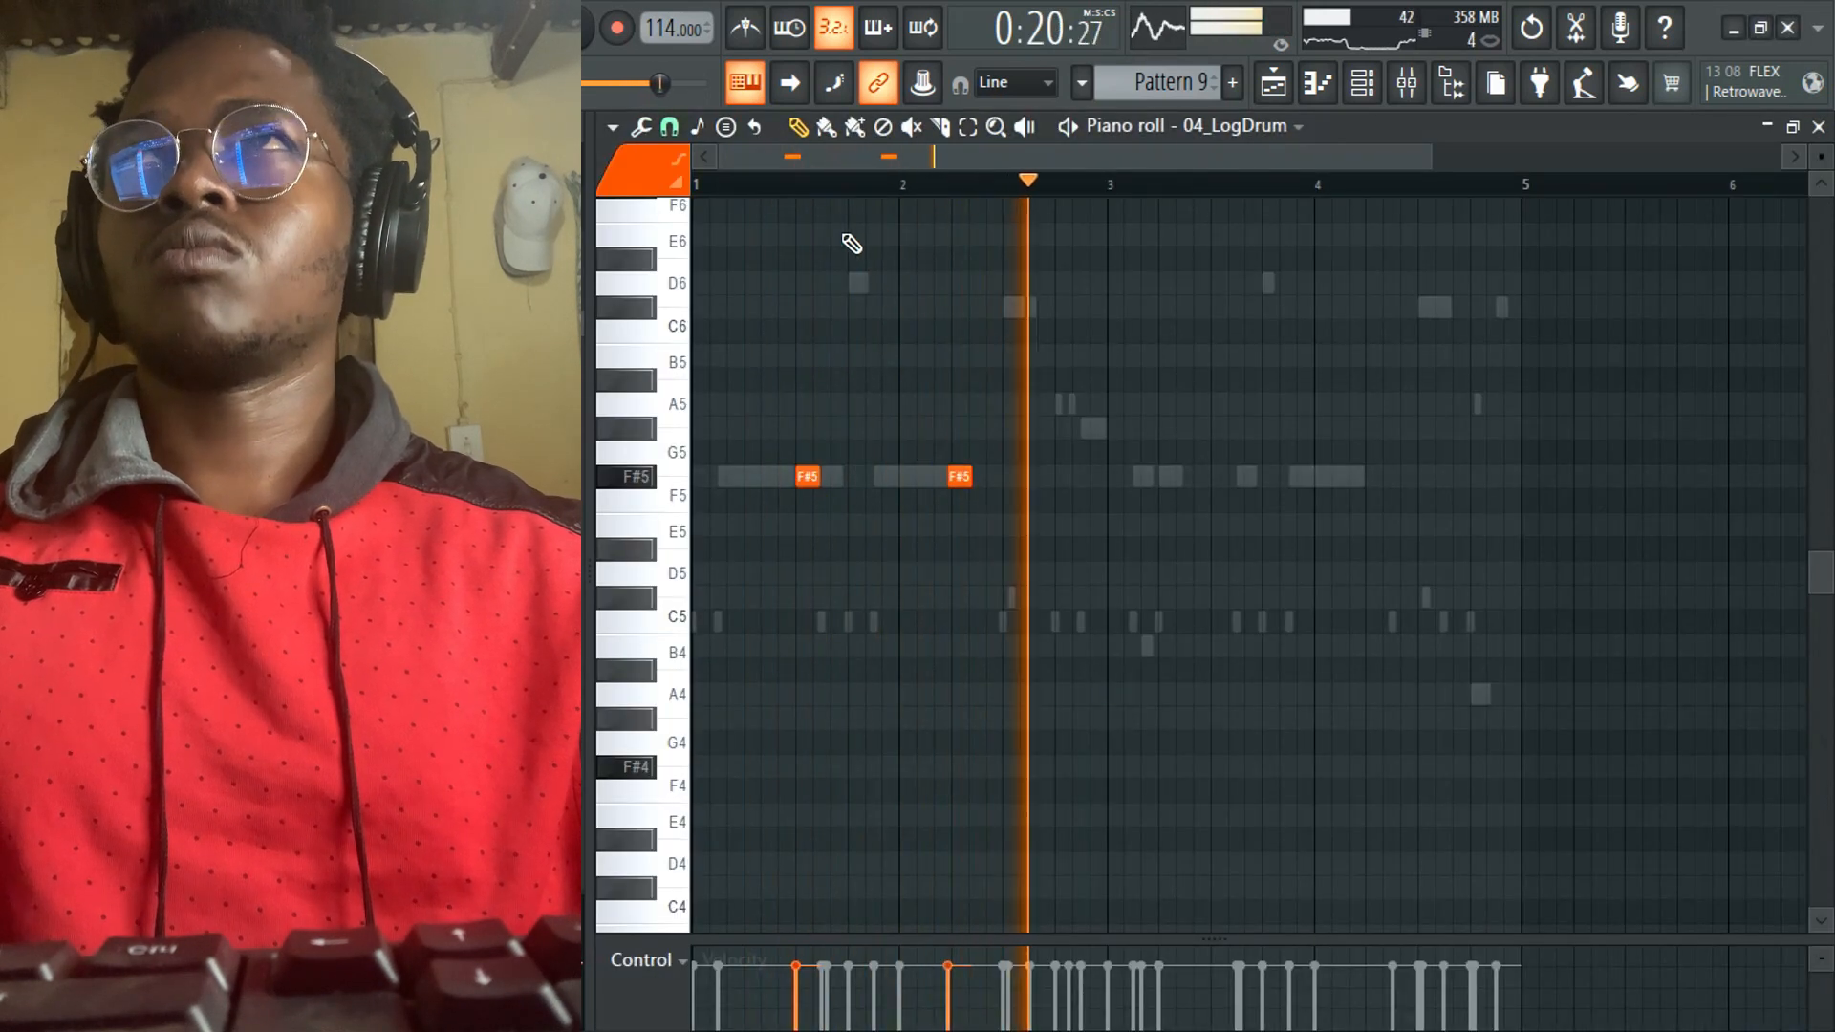
- Replace the F#5 note near beat 2 of bar 2 with two short D5 notes and play the pattern from there
drag(1430, 161, 1116, 179)
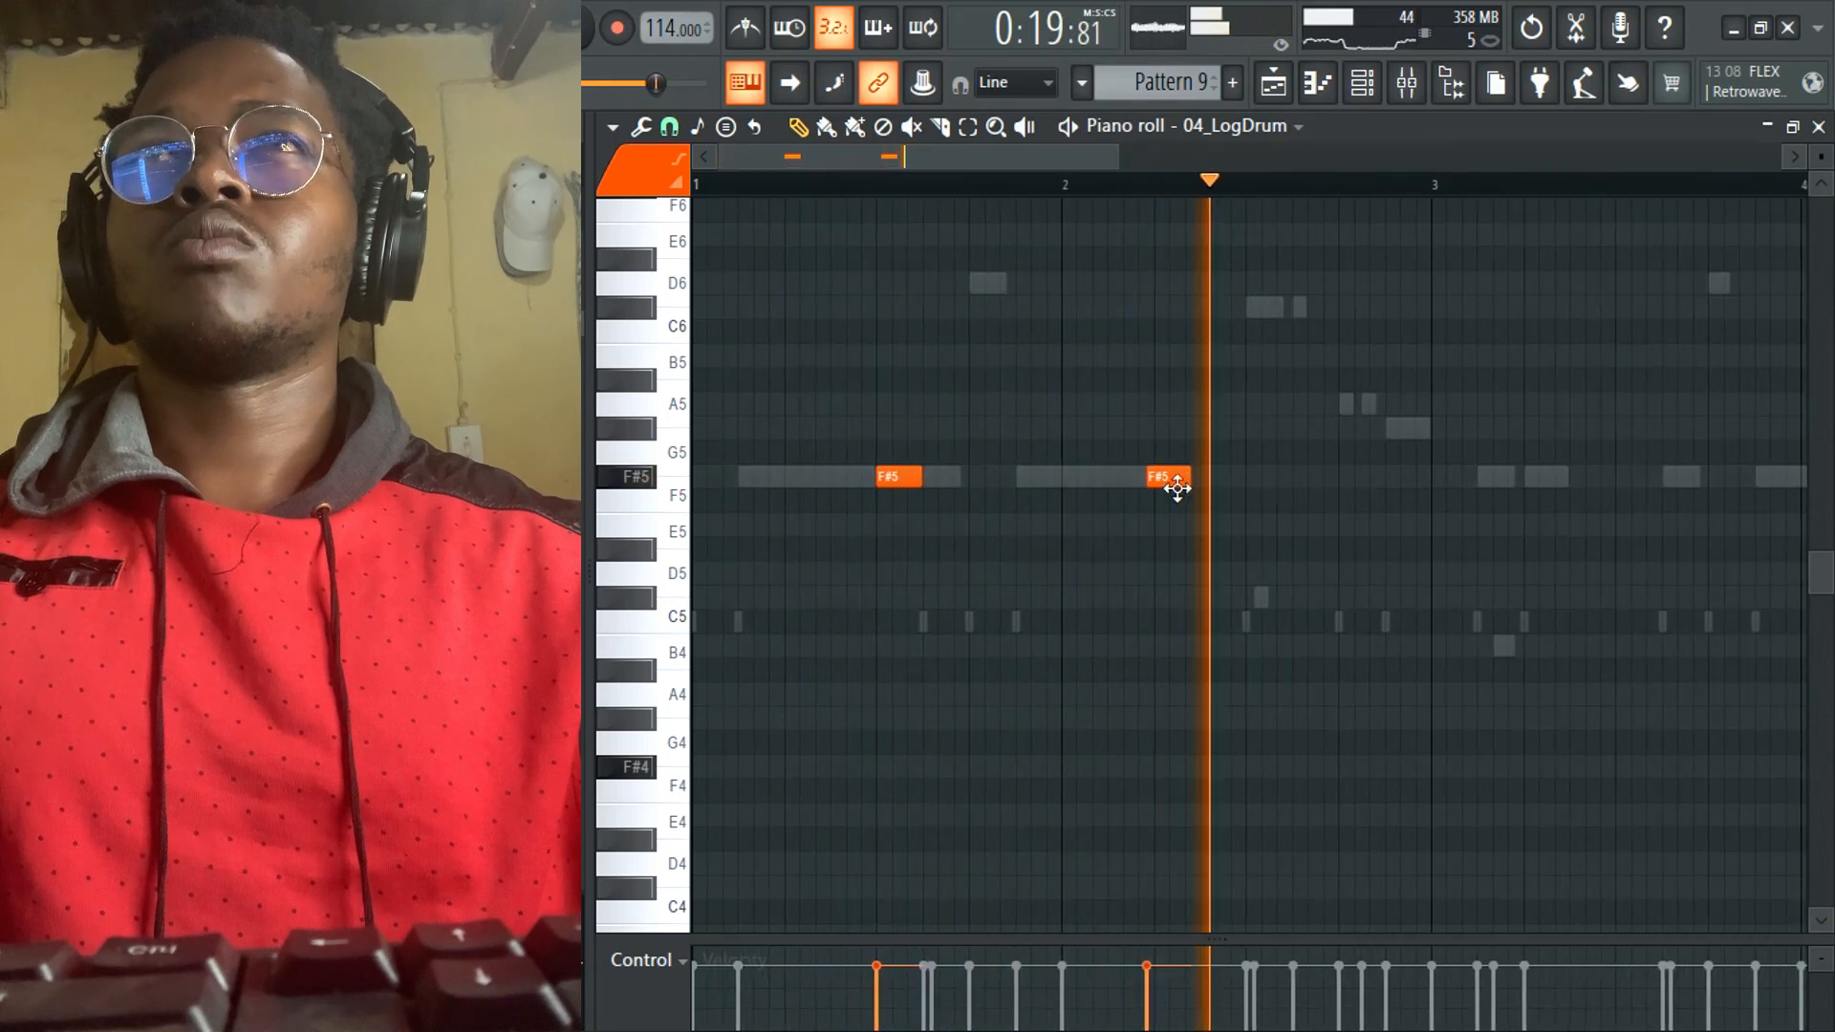
drag(1169, 488, 1171, 598)
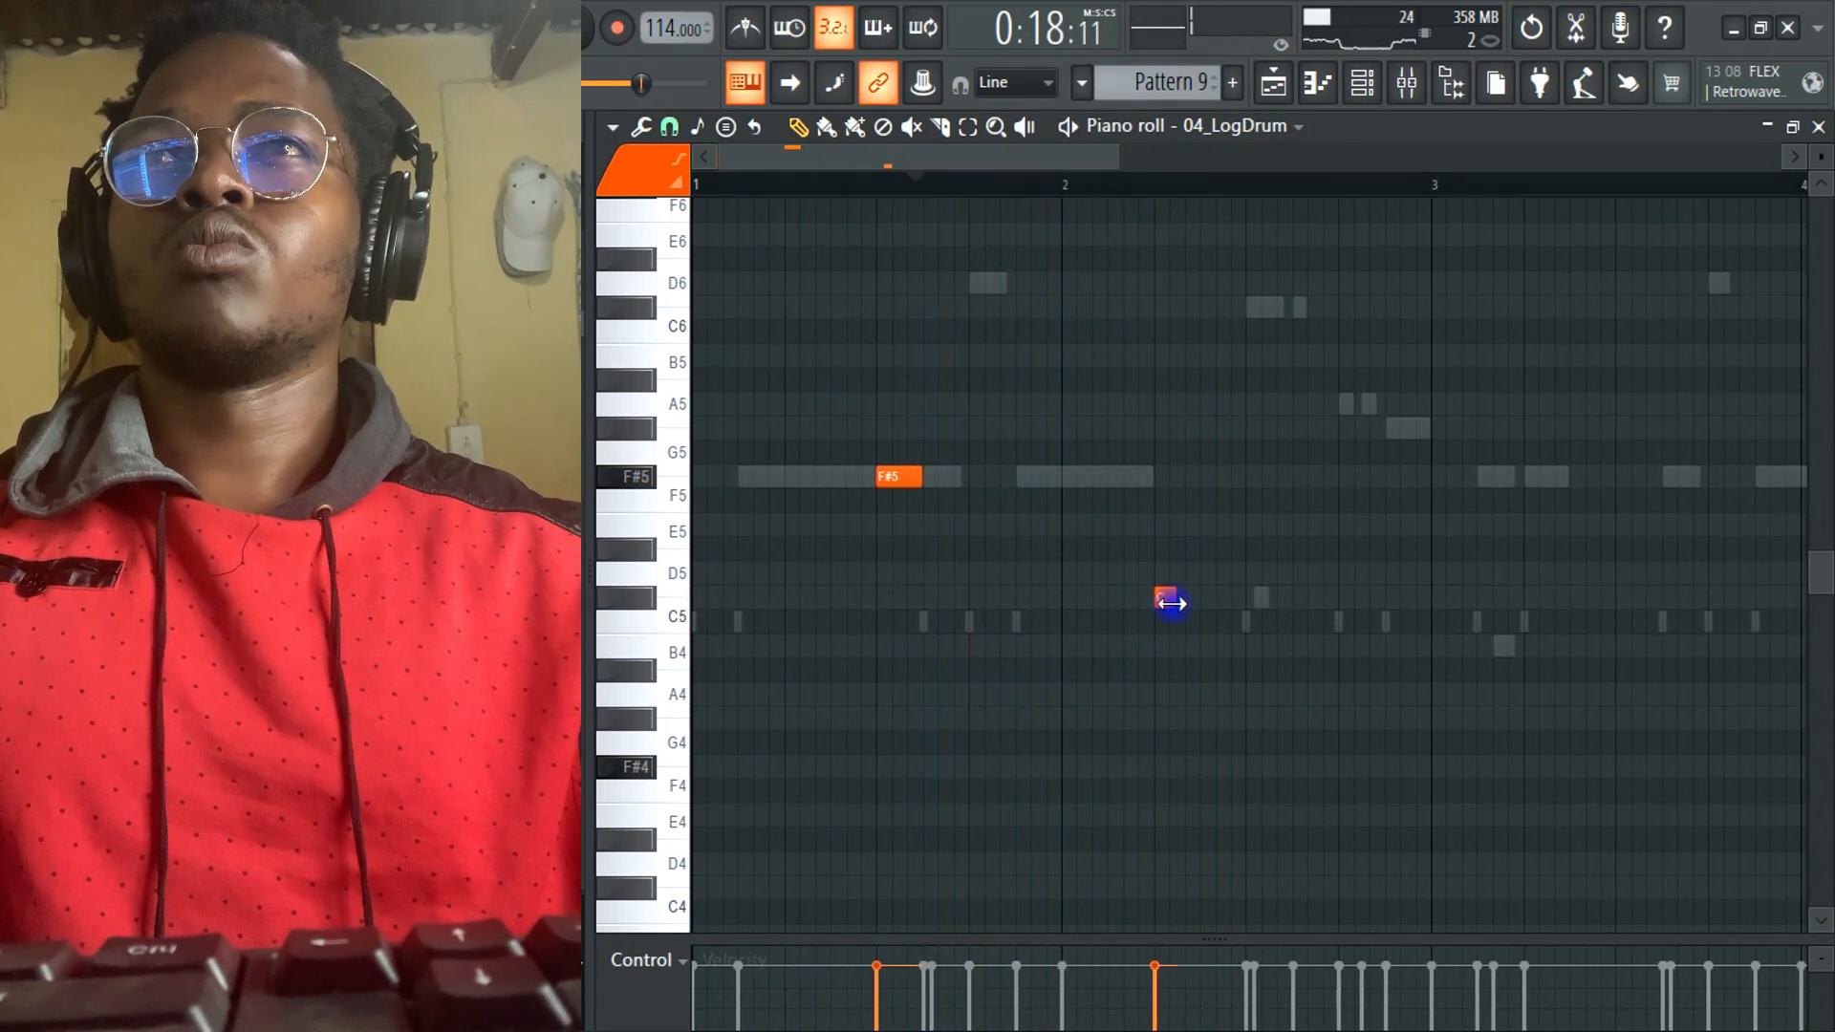
click(1187, 573)
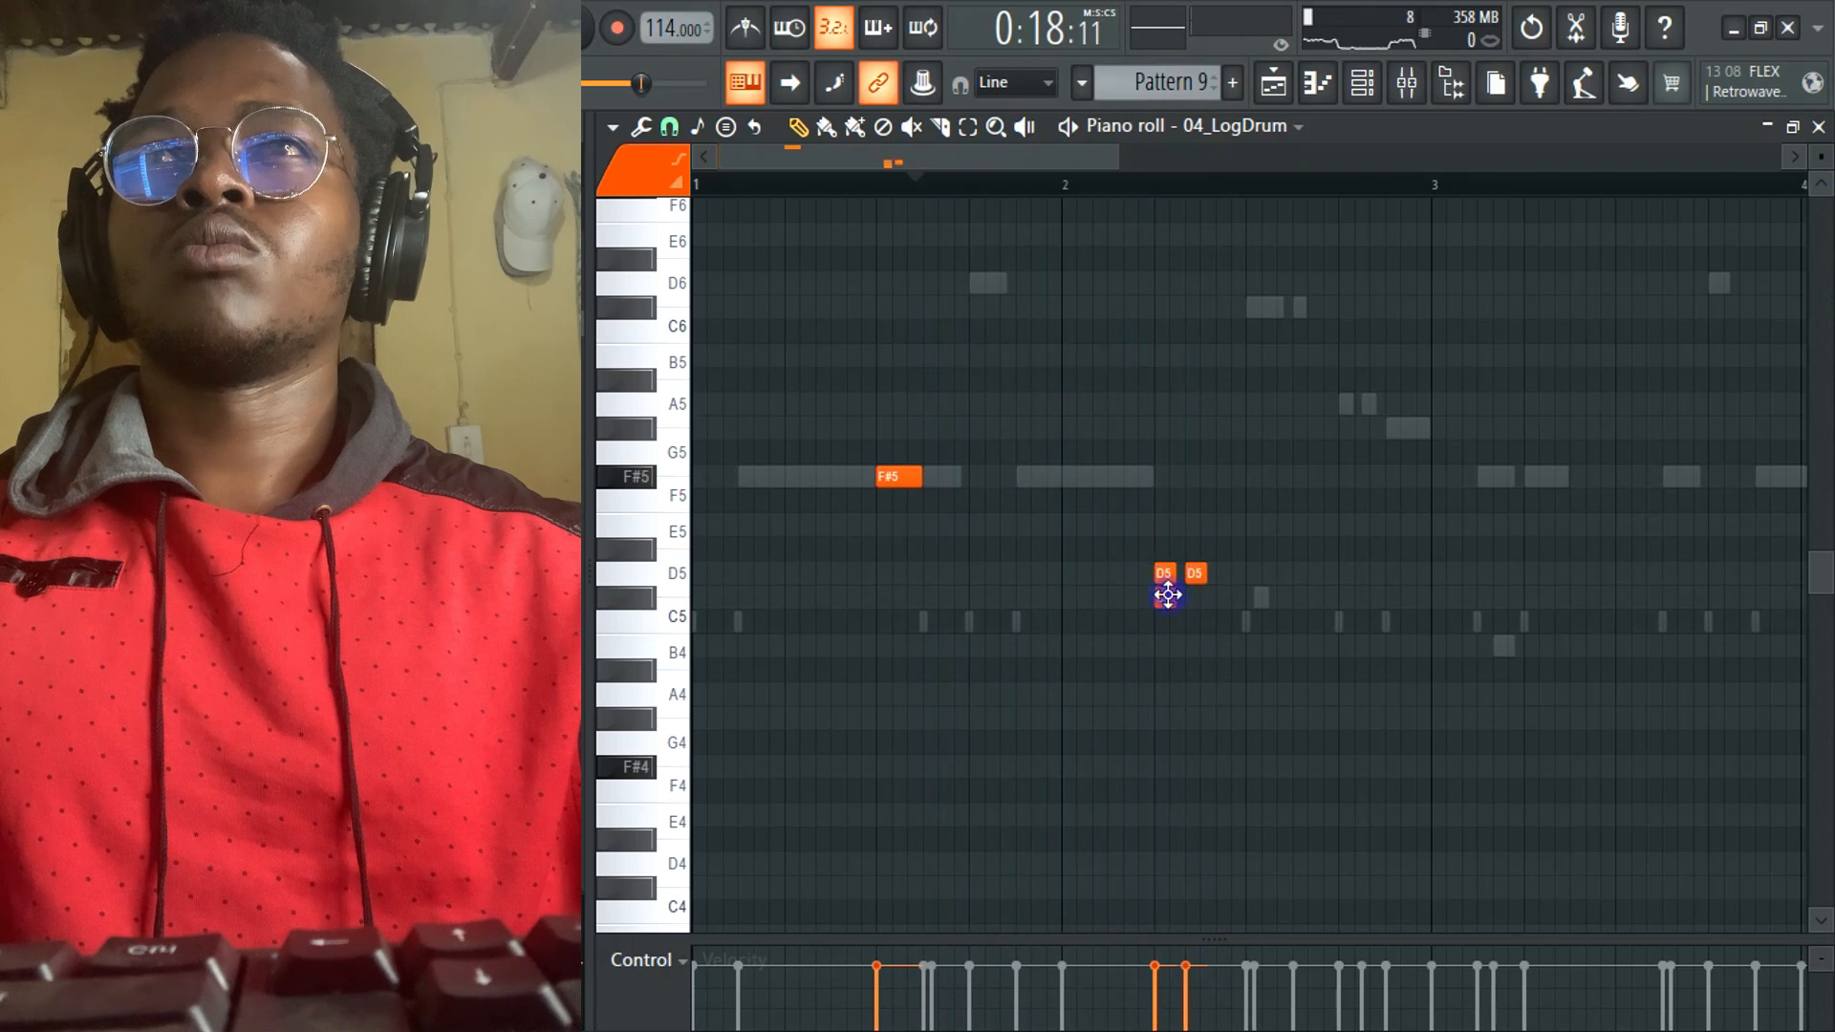
key(space)
click(1115, 190)
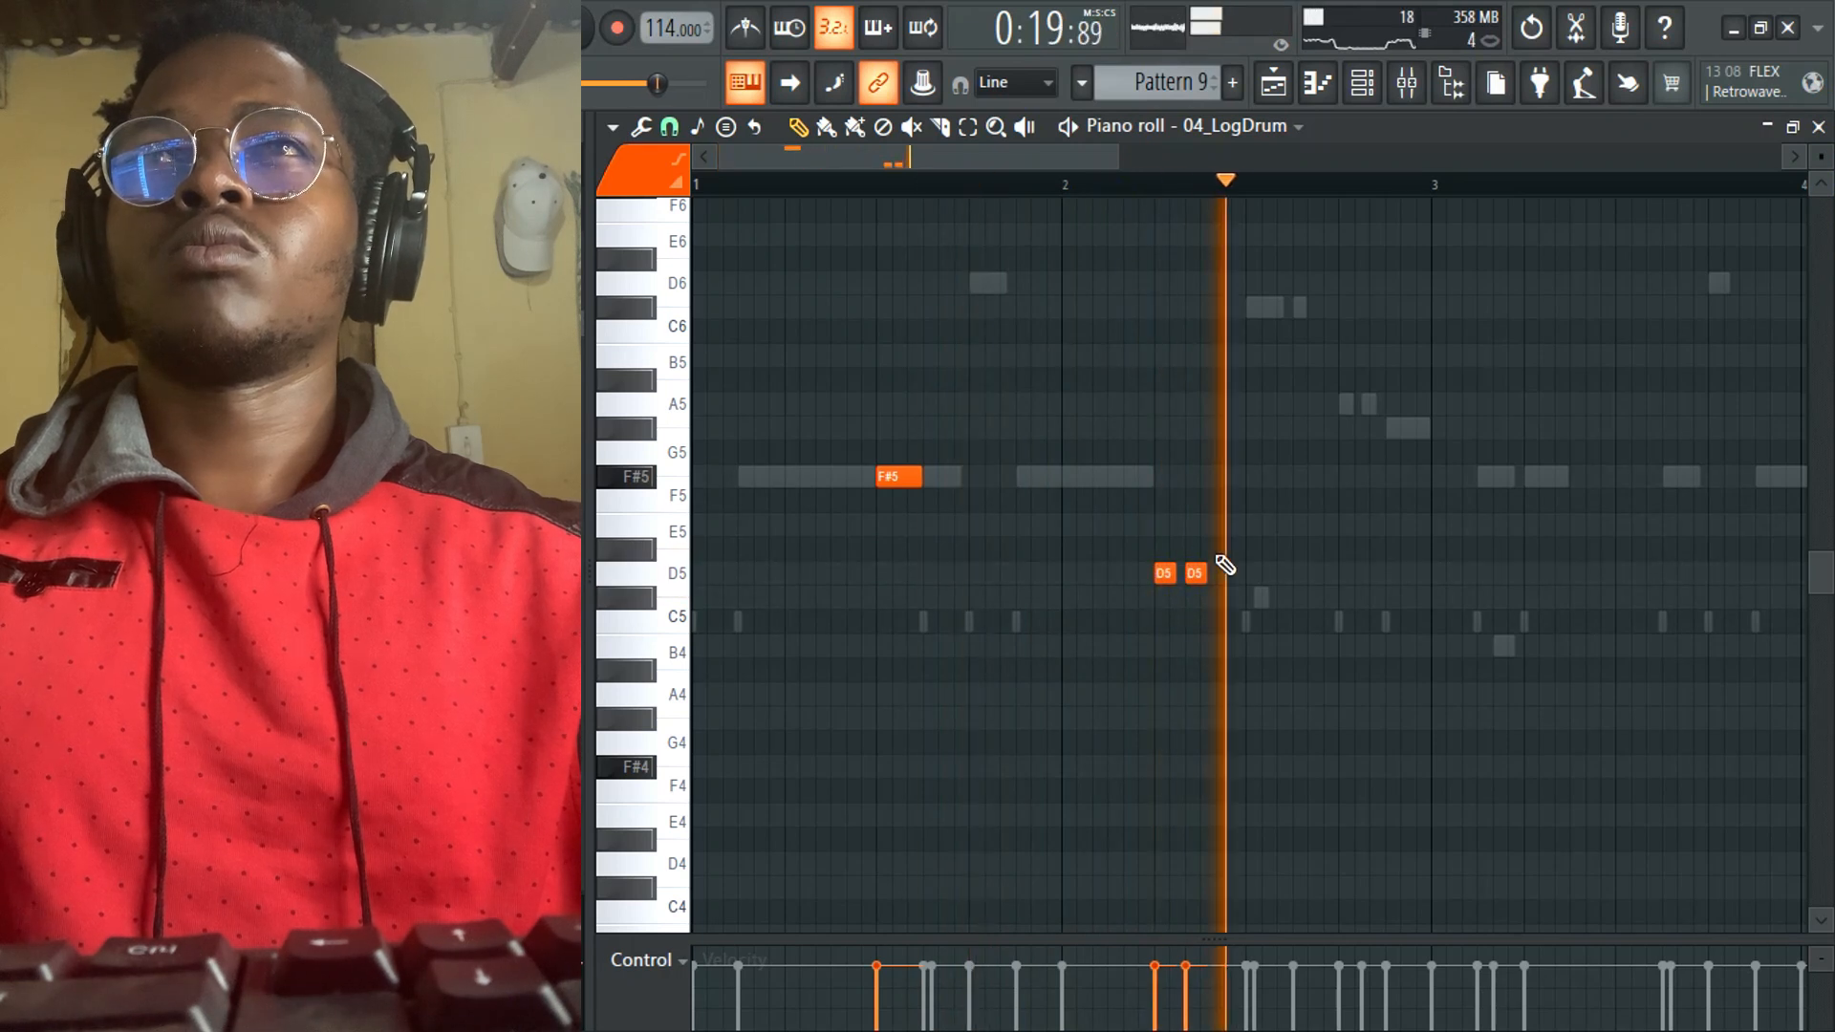
- Move the second D5 directly behind the first, then add a C#5 note after it and lengthen it to about half a beat
key(space)
drag(1198, 572, 1191, 576)
click(1178, 573)
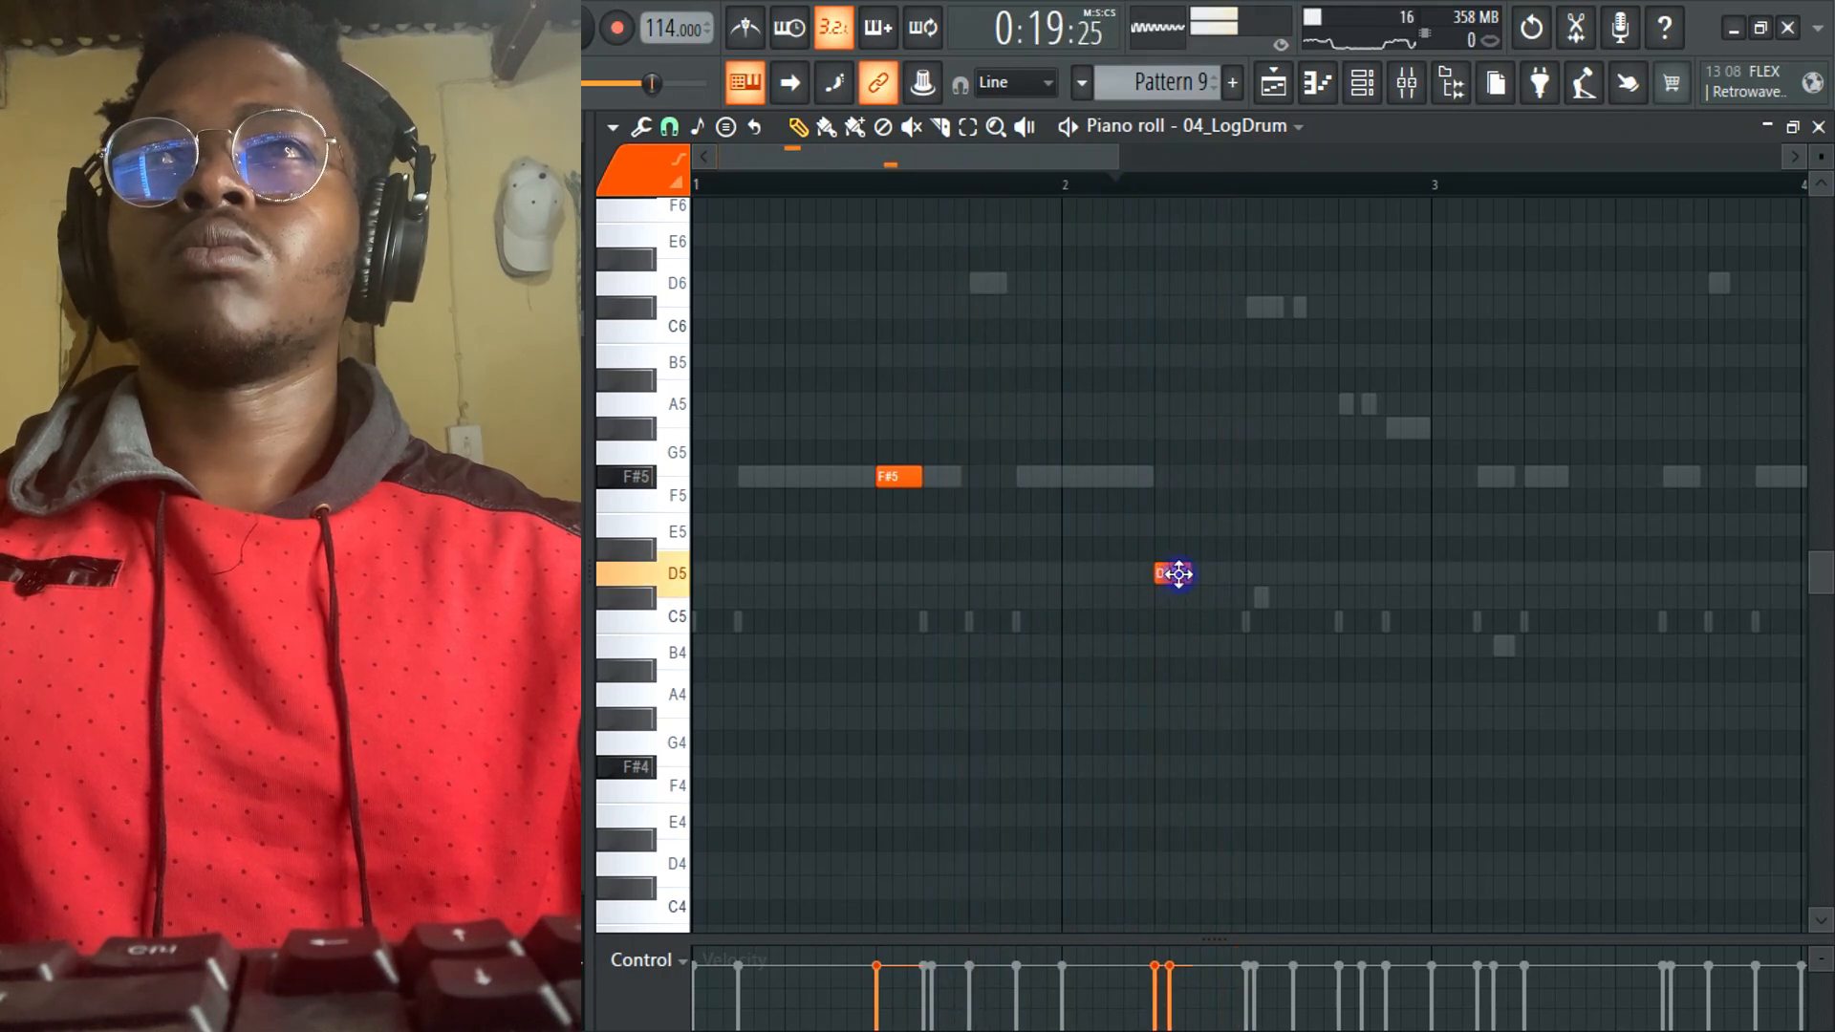
click(1212, 599)
key(space)
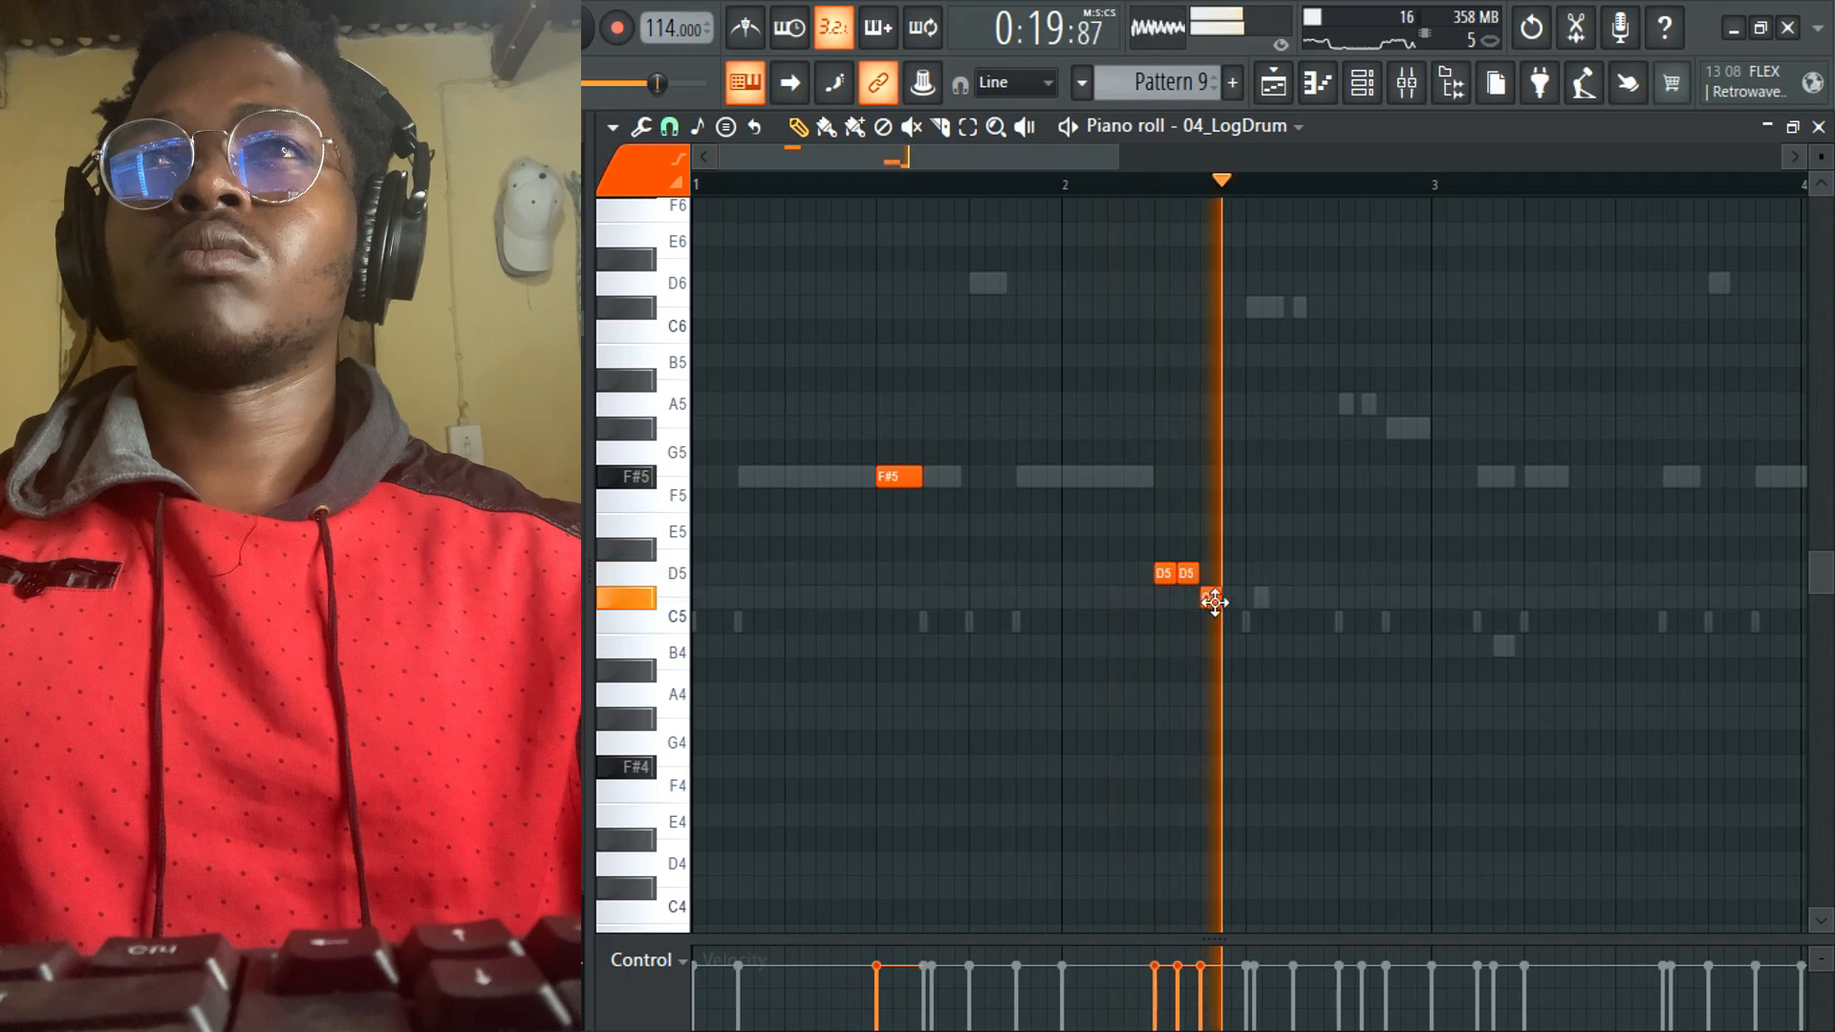
drag(1222, 599, 1239, 600)
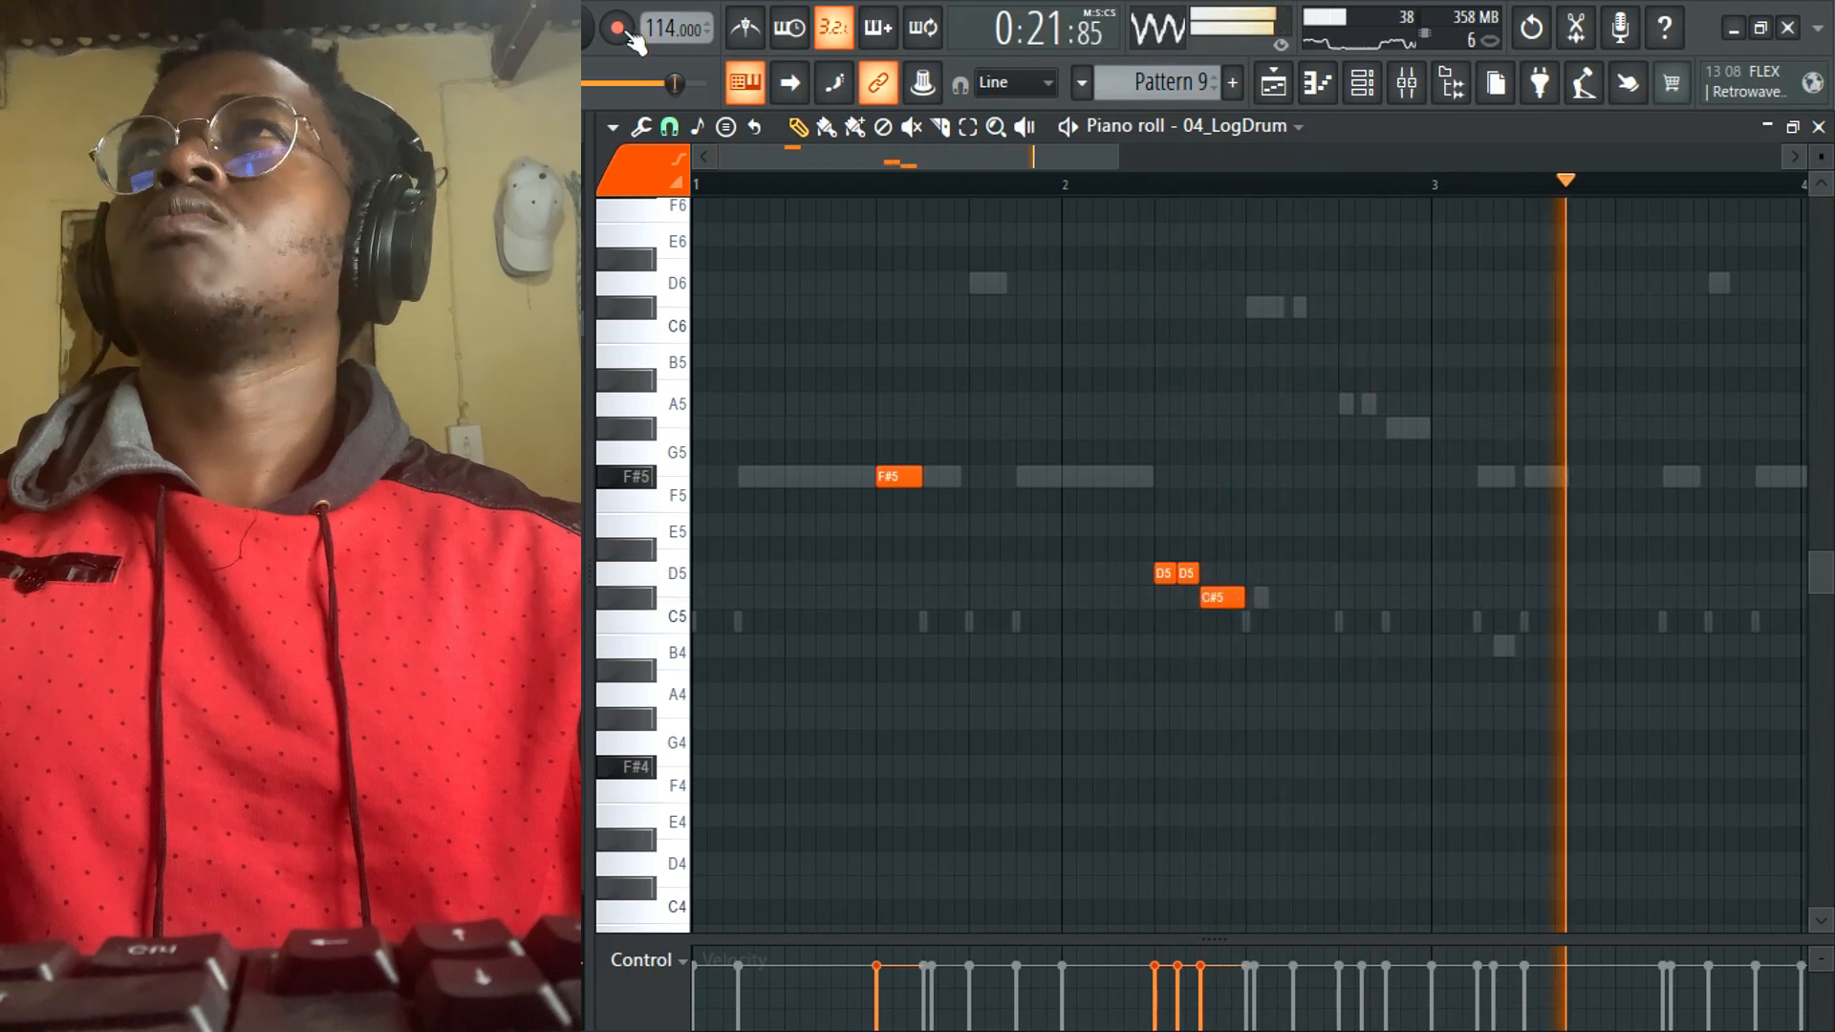
- Try the 04_LogDrum notes one octave lower during playback, then transpose them back up an octave
click(587, 40)
key(ctrl+Down)
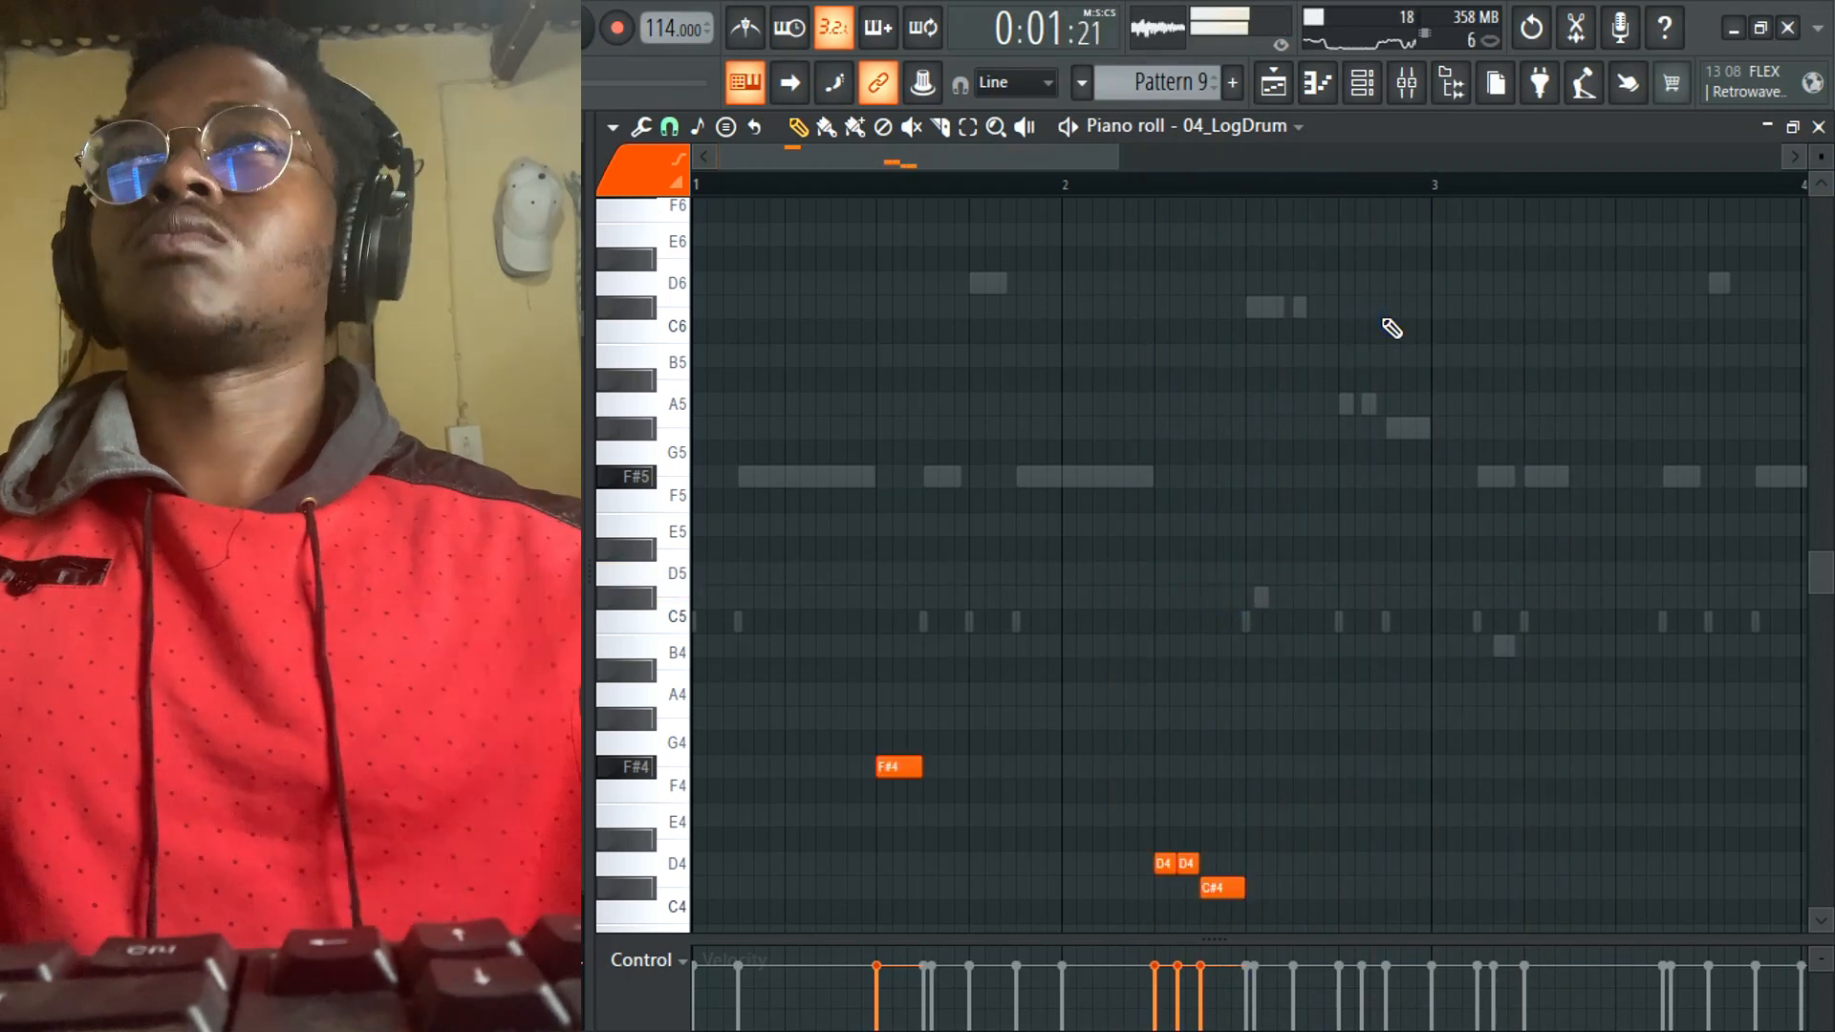
key(space)
scroll(1299, 709, down, 3)
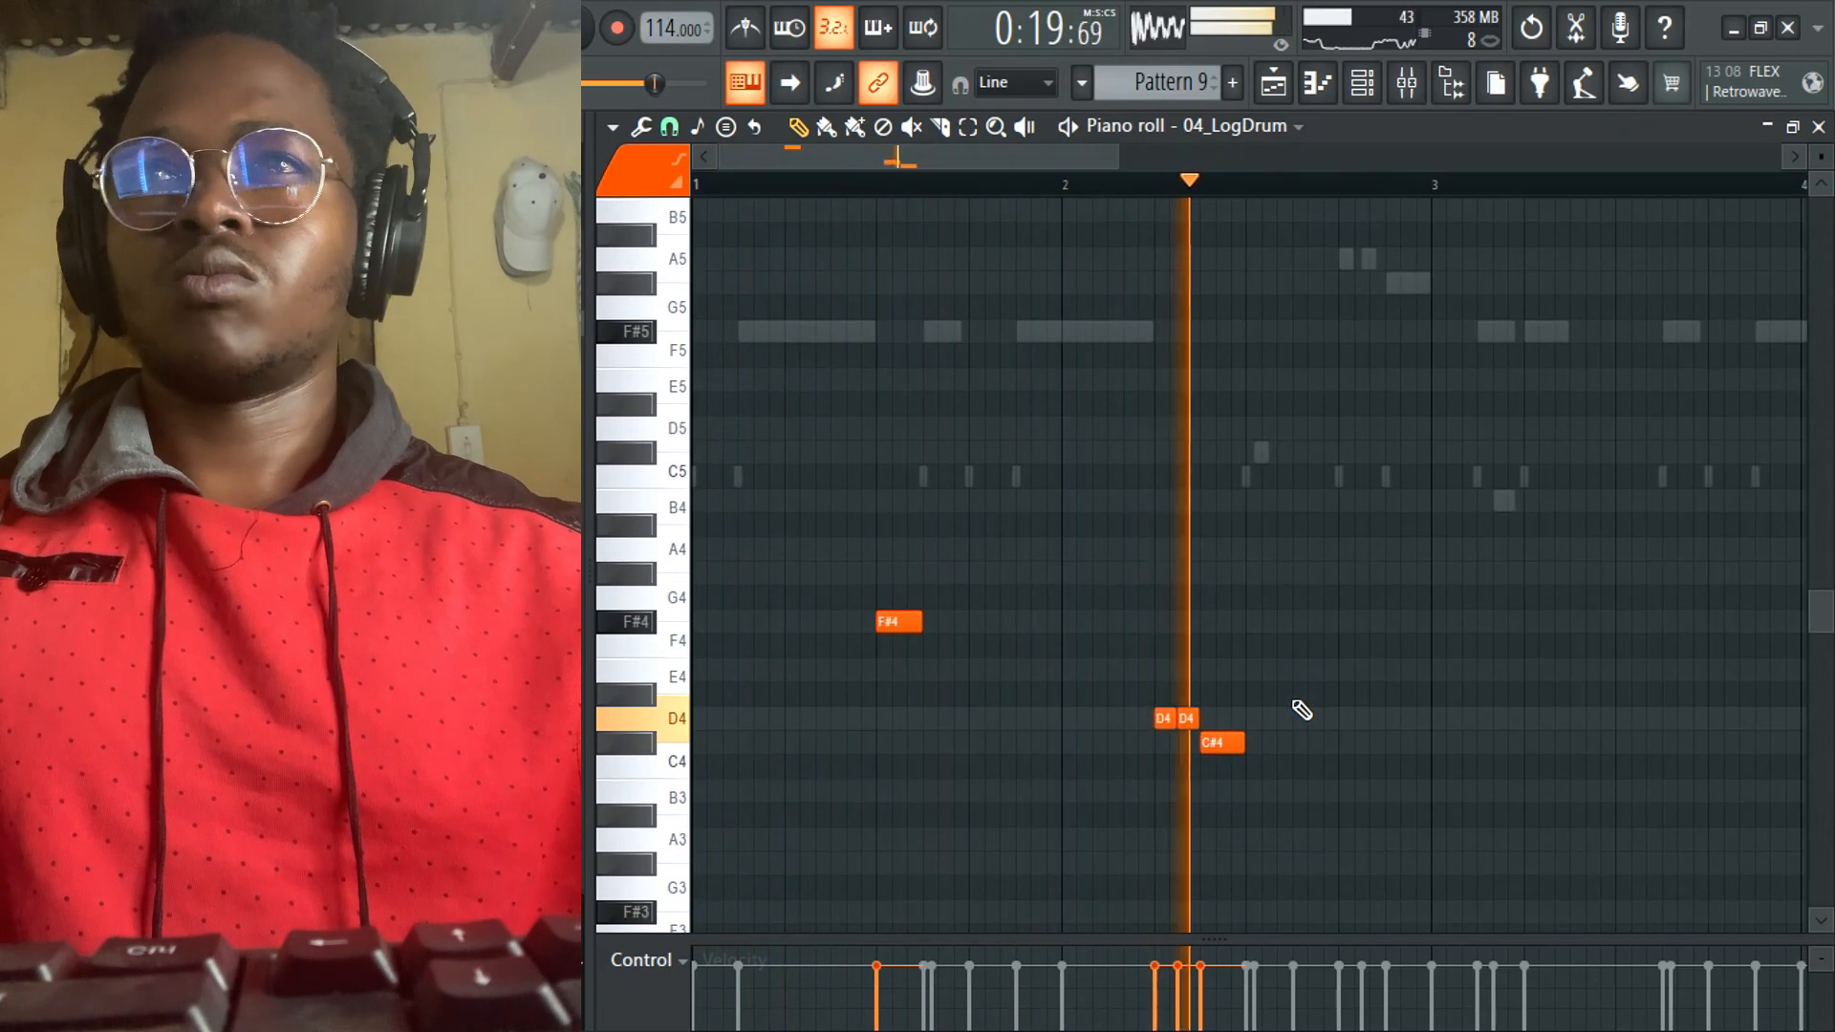
key(ctrl+Up)
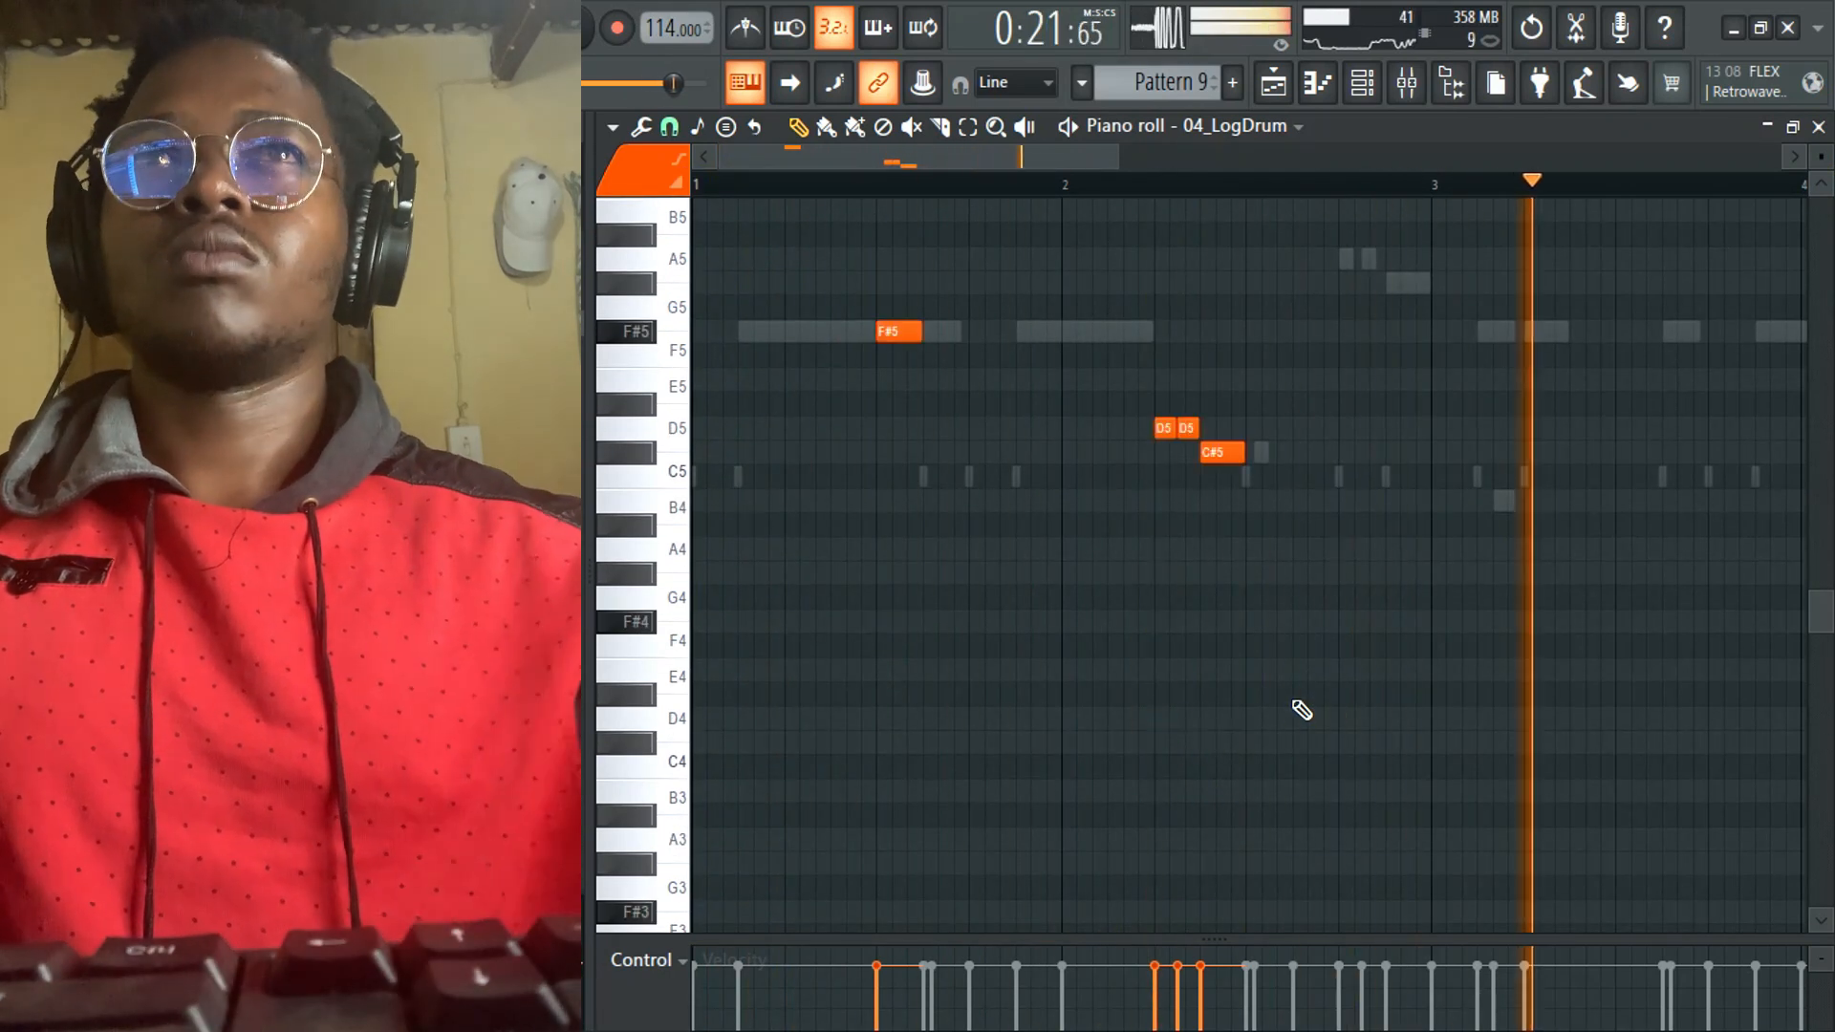
scroll(1476, 478, up, 3)
key(space)
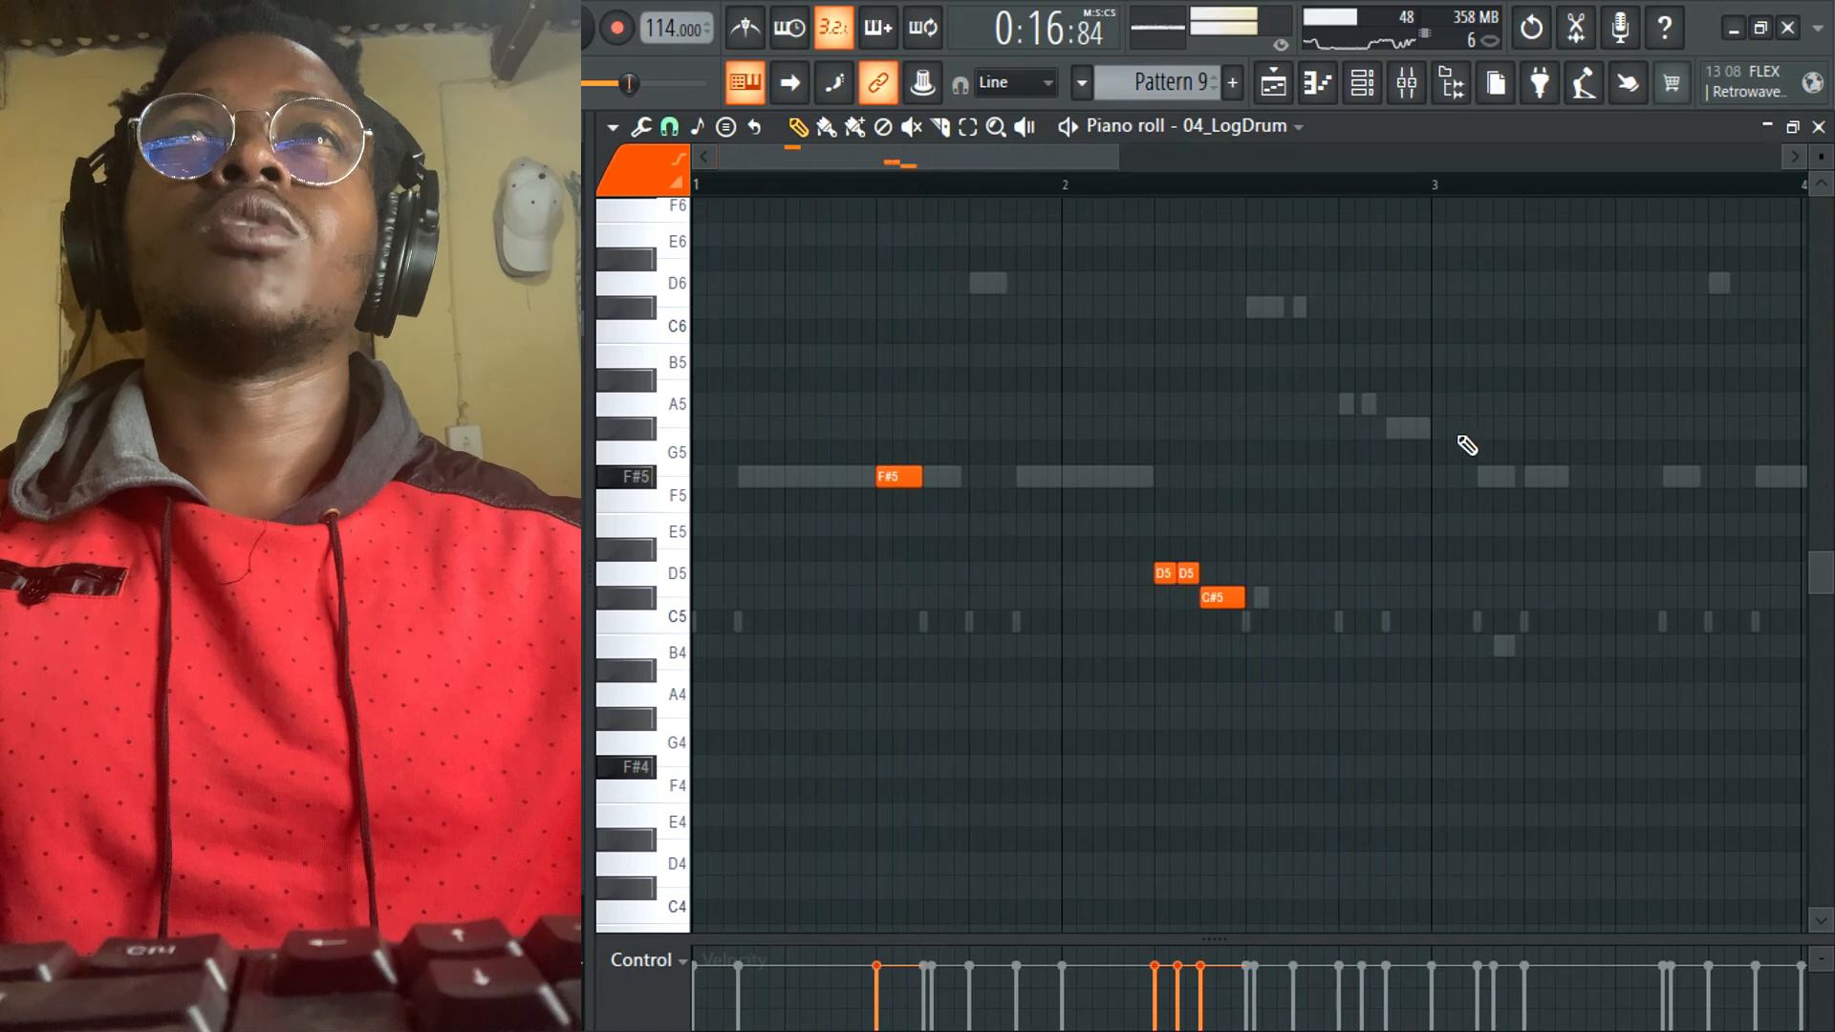
- Try an F#5 note of about half a beat at the start of bar 3 in 04_LogDrum, then delete it
drag(1431, 621, 1426, 480)
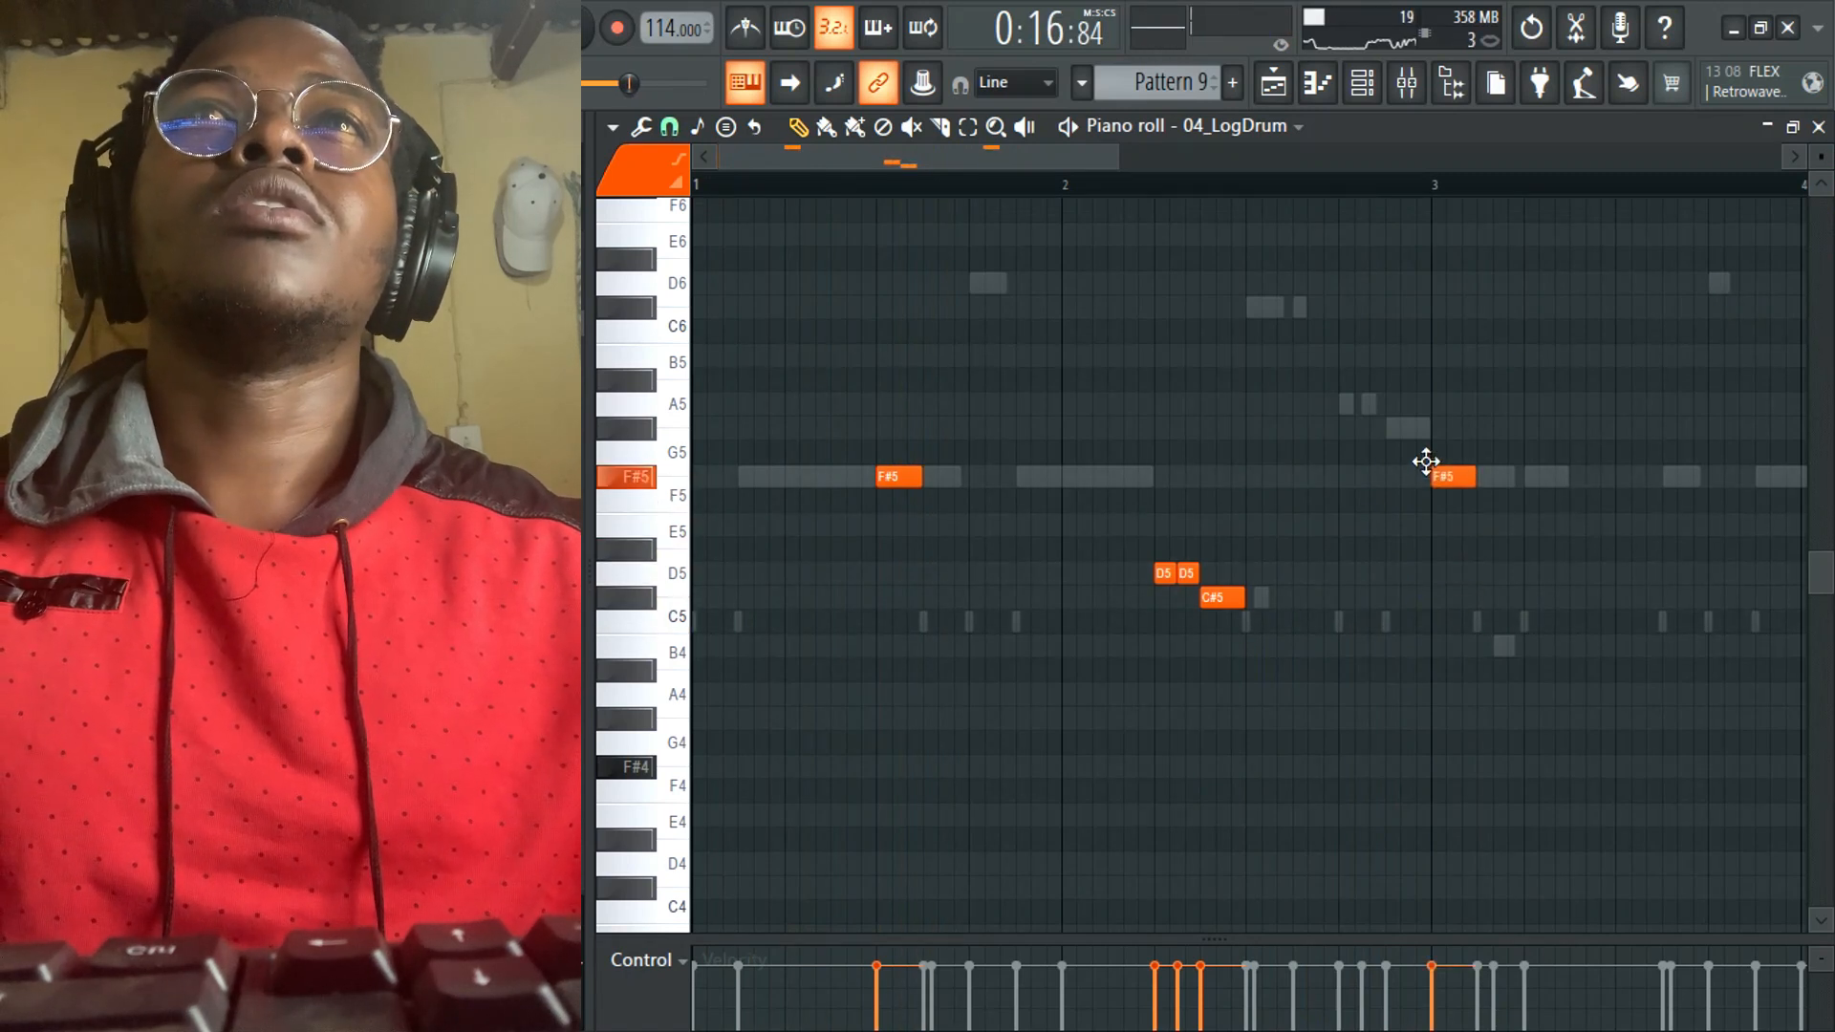
key(space)
key(space)
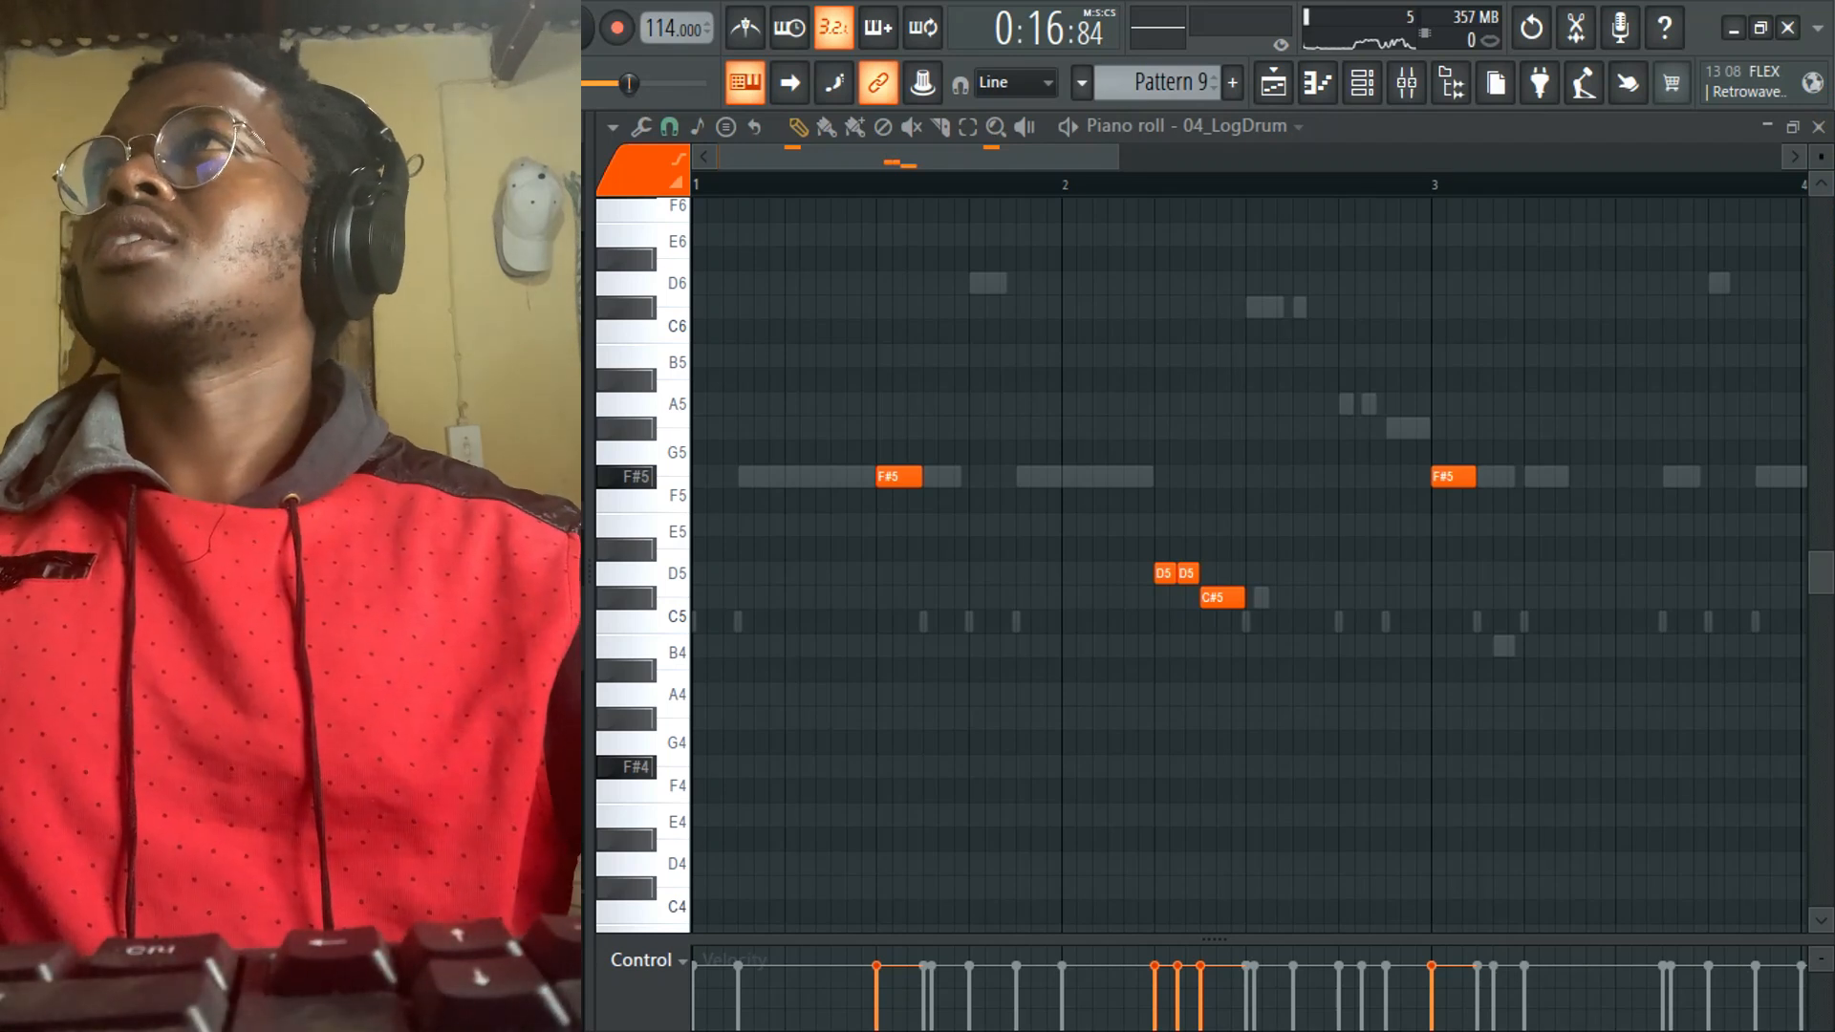
drag(589, 572, 535, 571)
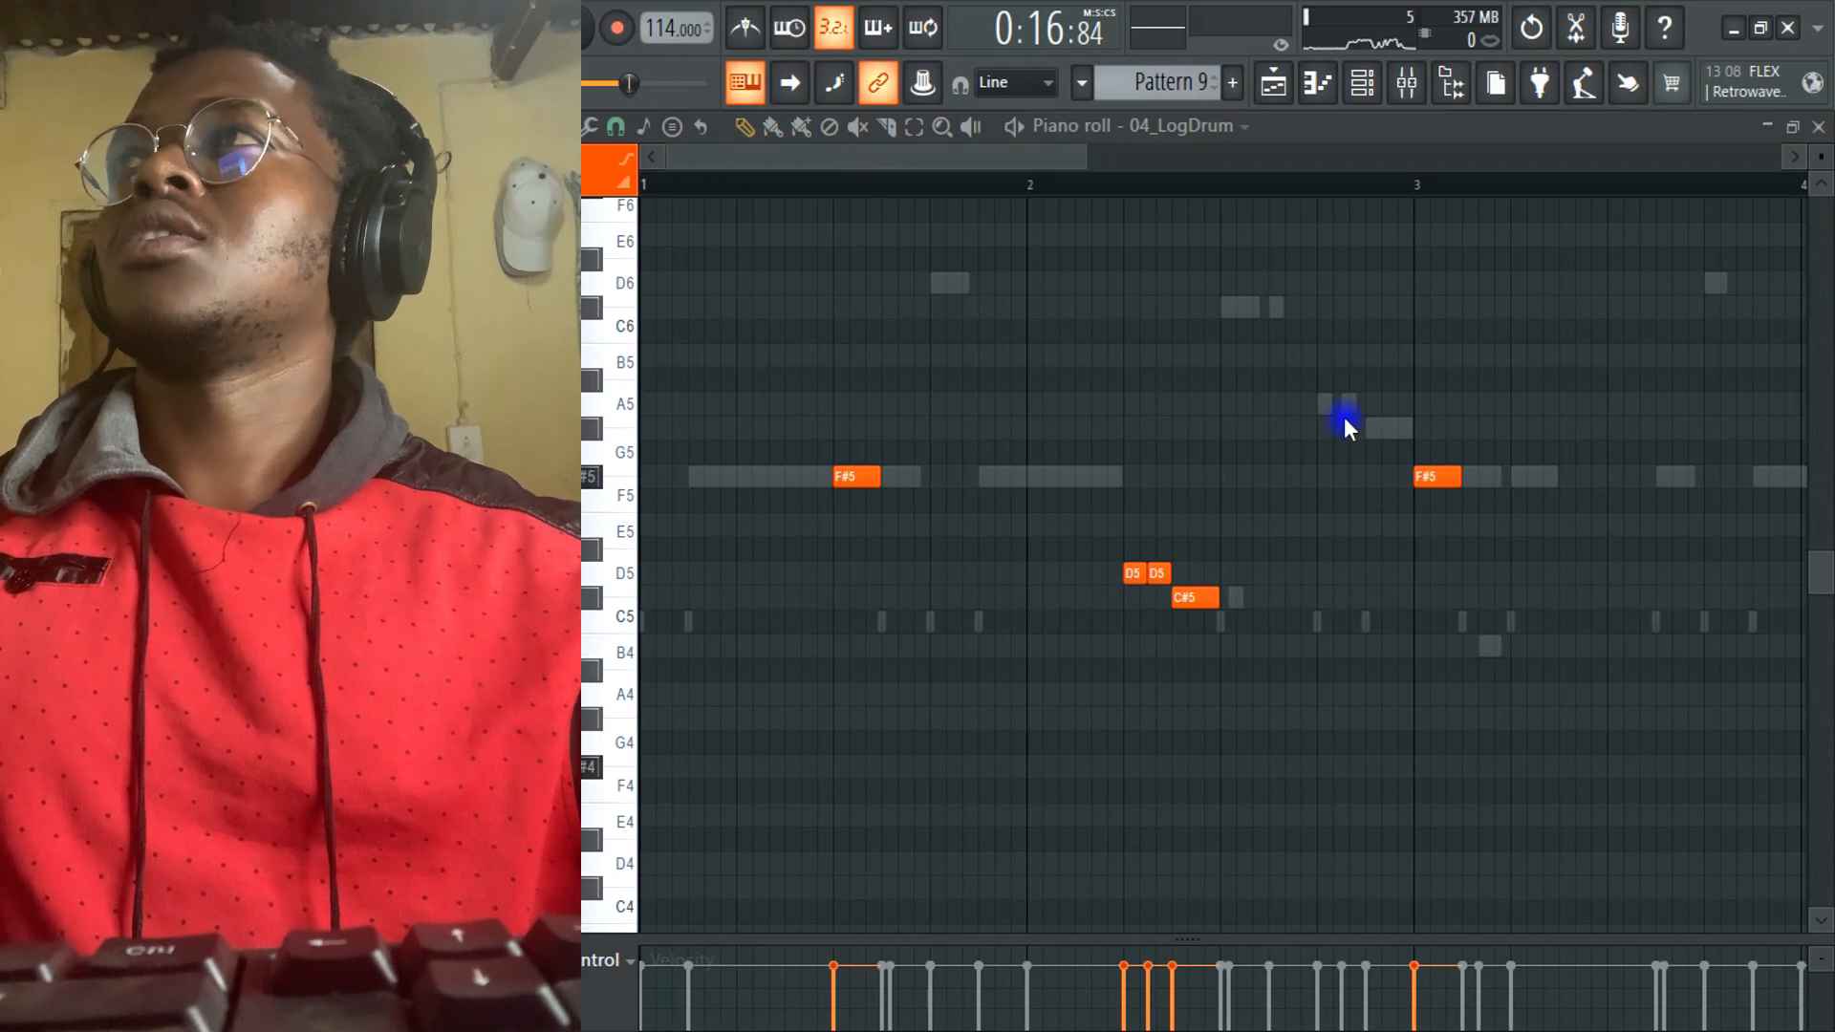
click(868, 283)
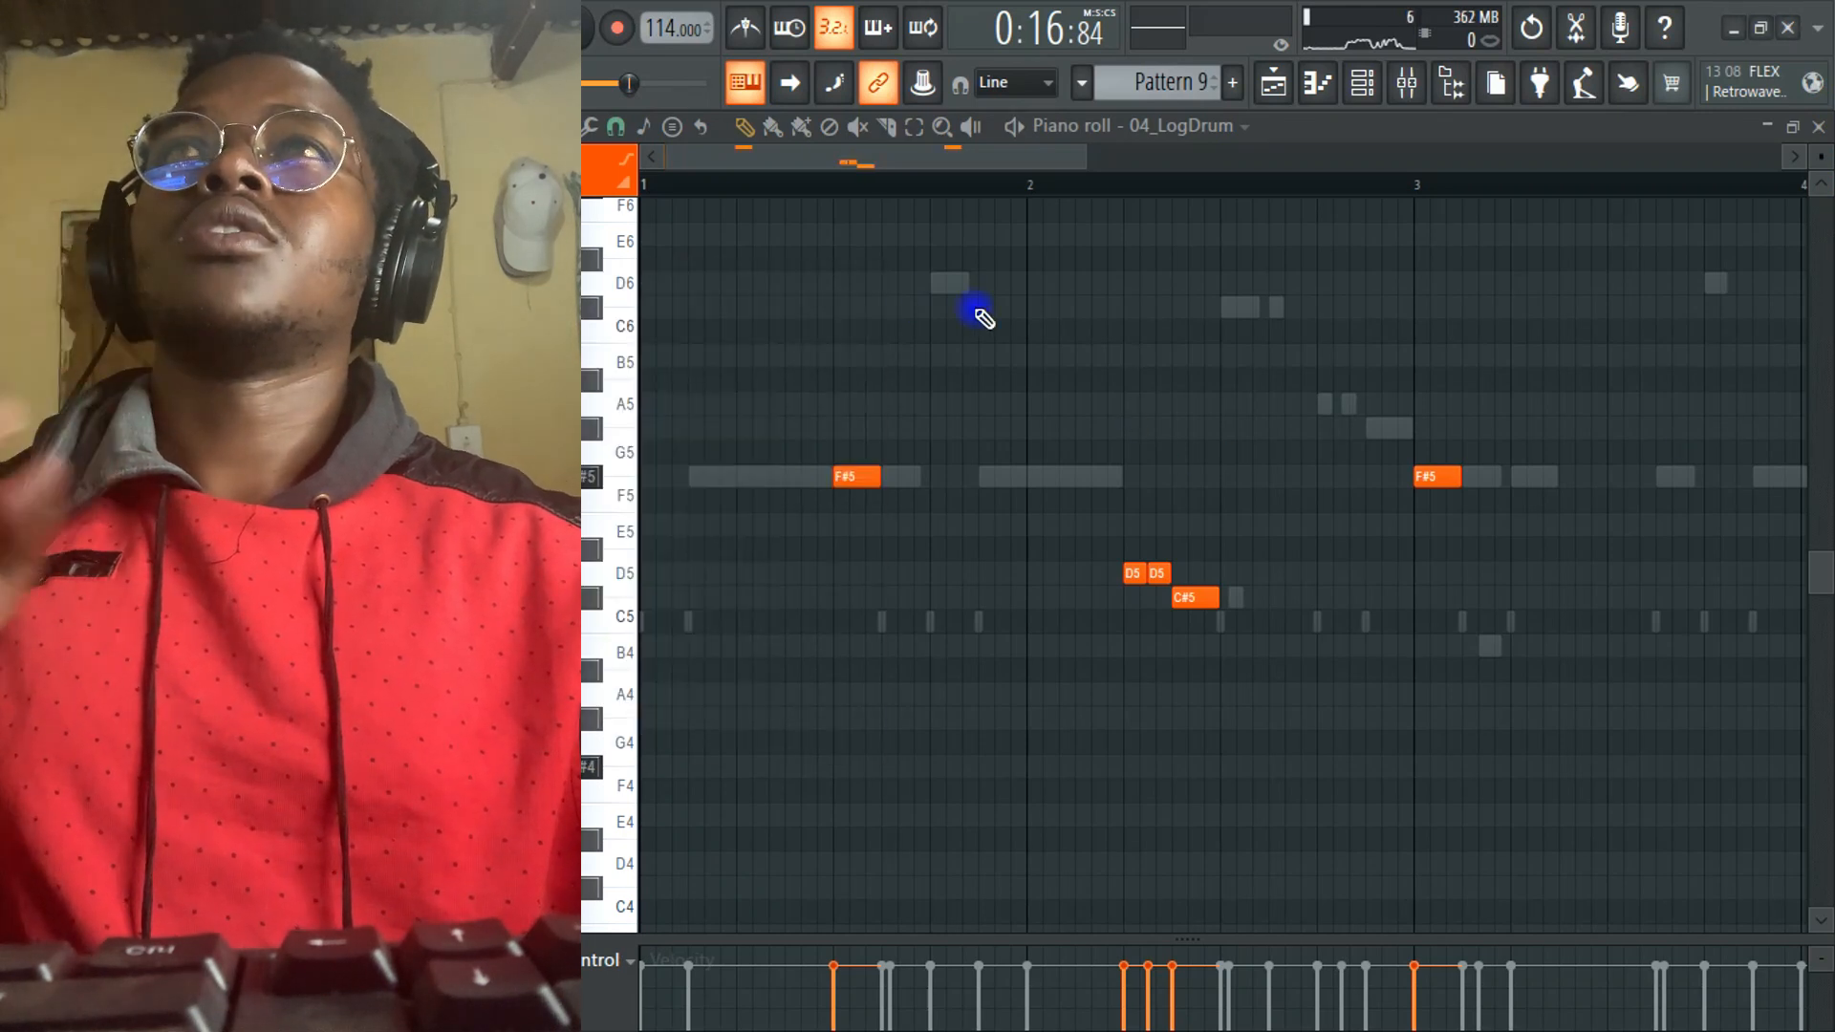
right_click(1423, 475)
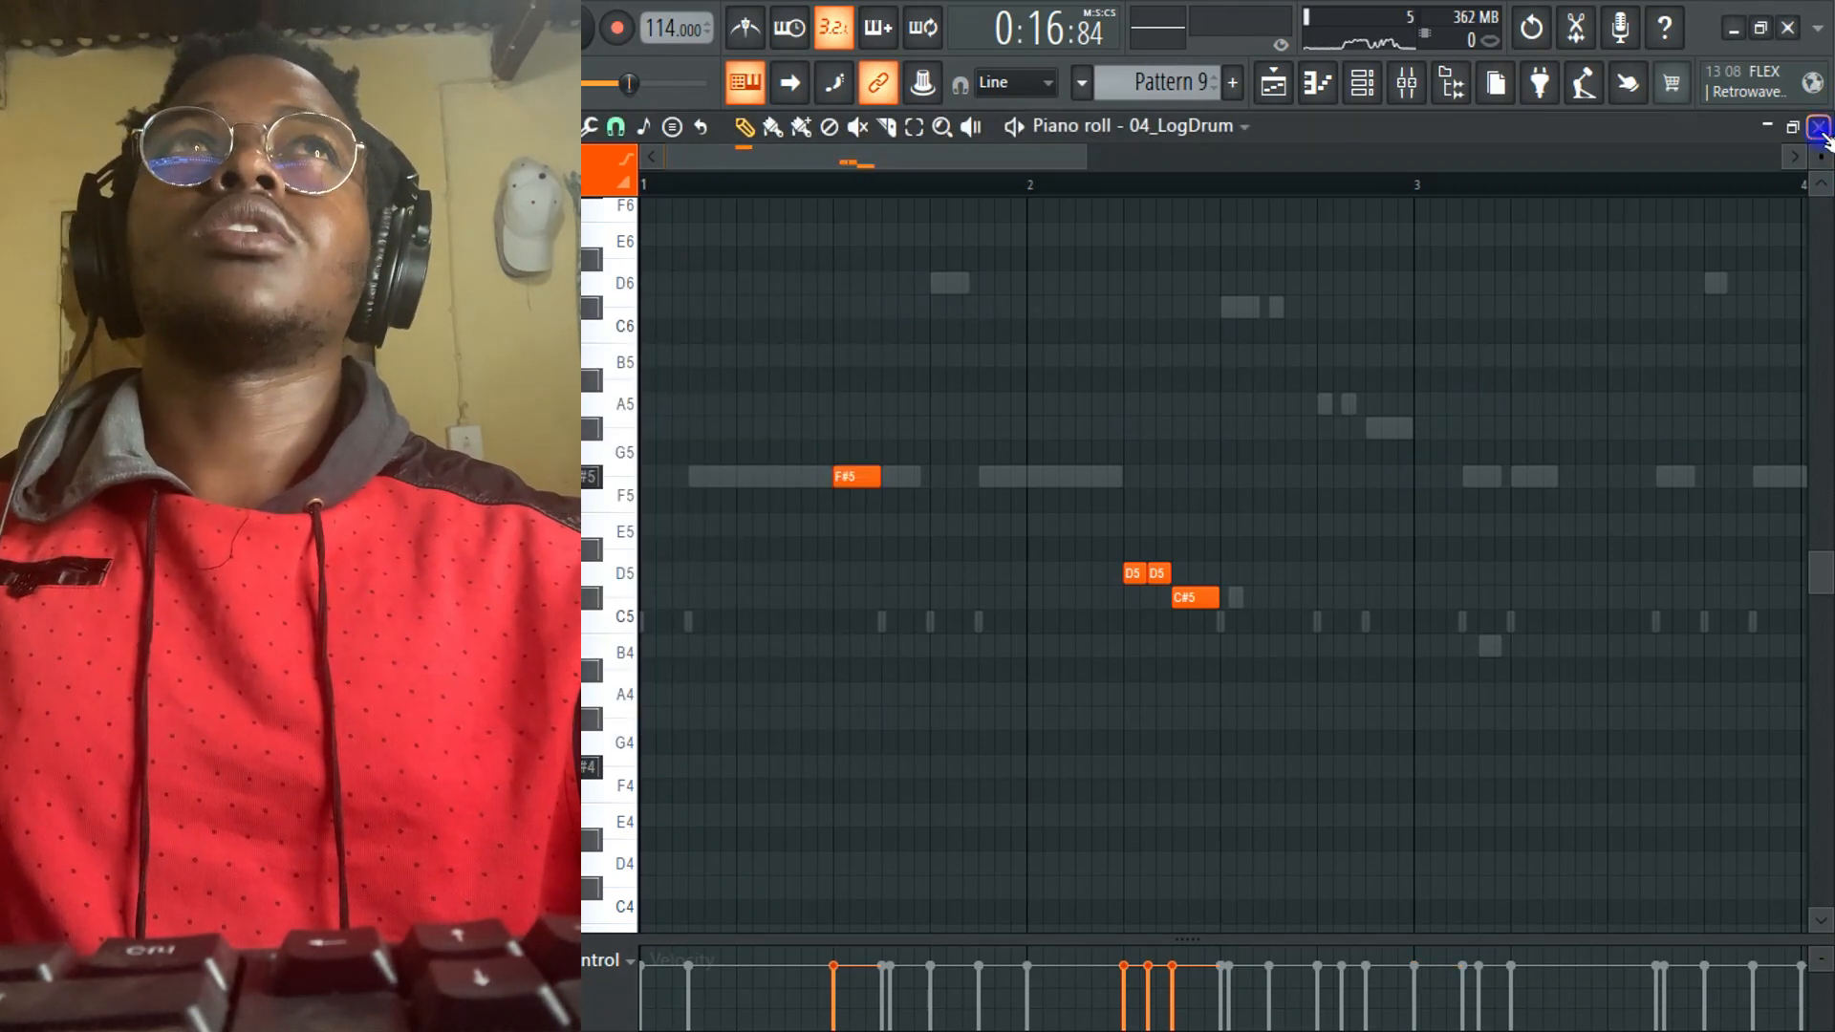
- Close the 04_LogDrum piano roll and the FM synth window, and open the JB LOG 2 SAUCE channel's piano roll in Pattern 9
click(1819, 128)
click(927, 747)
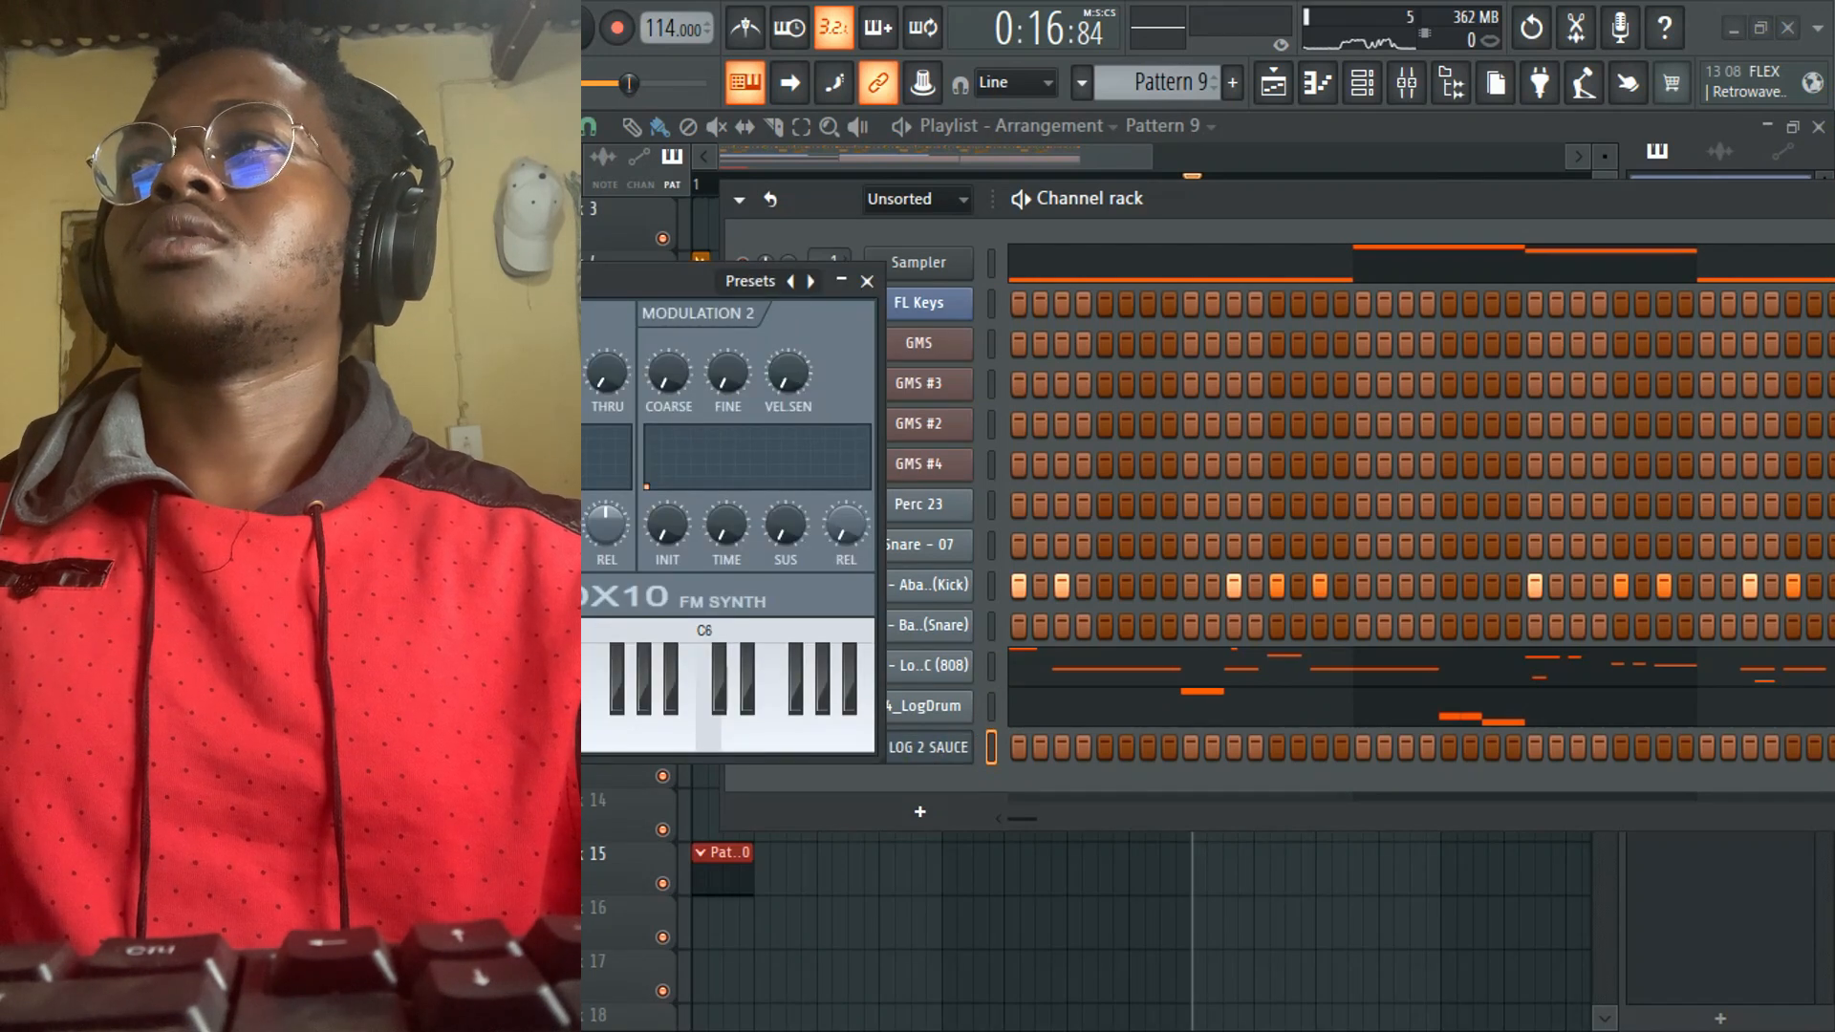
click(867, 281)
right_click(894, 747)
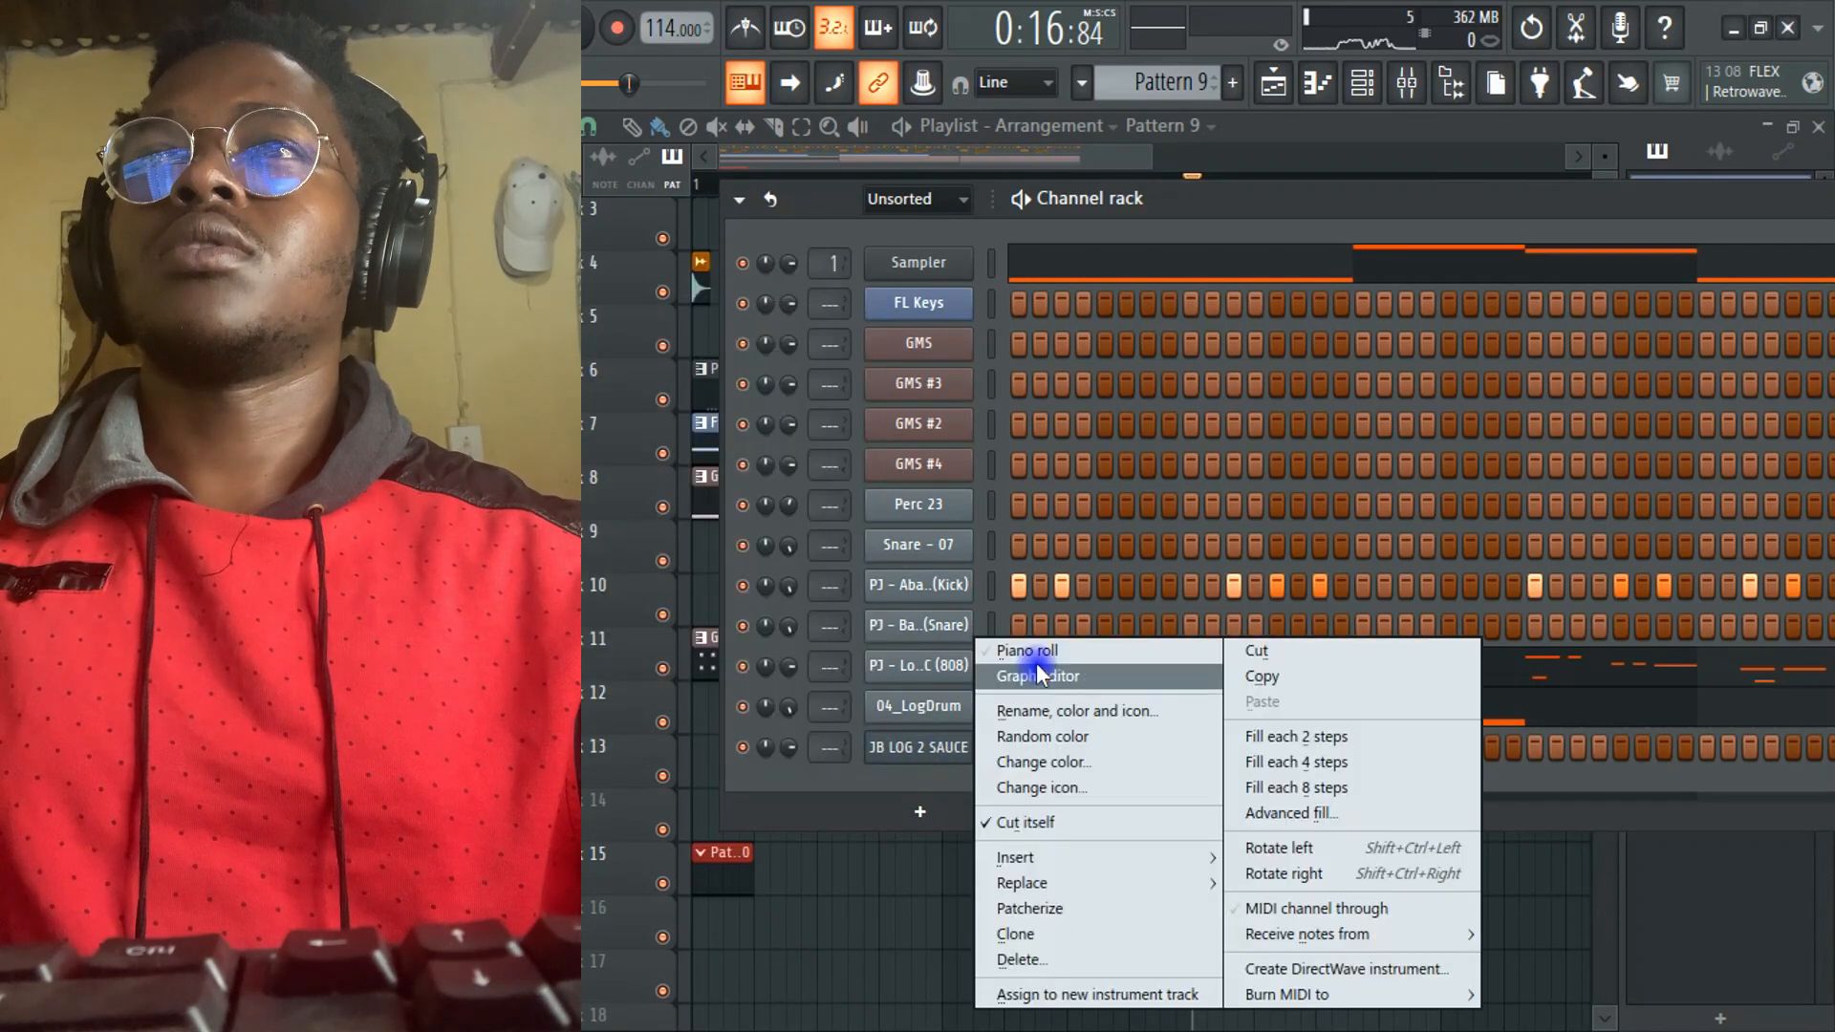
click(1042, 637)
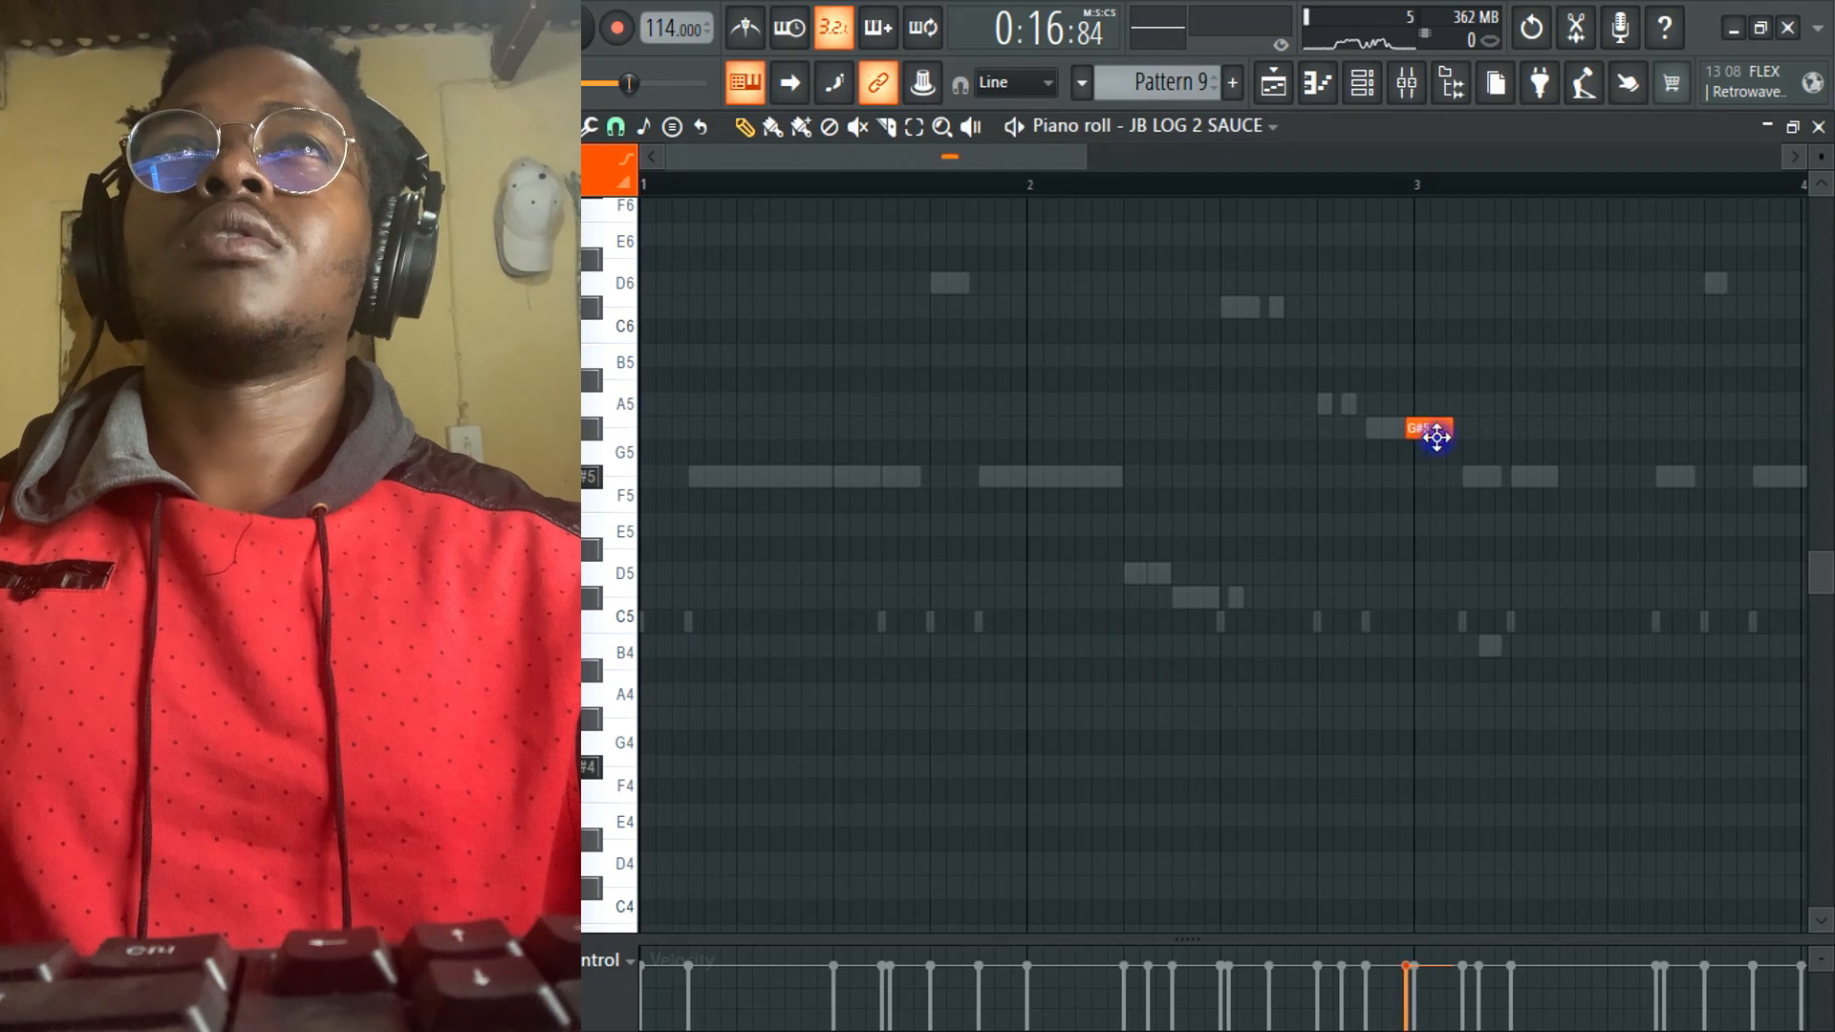
- Place a note of about half a beat at the start of bar 3, transpose it to F#4 while listening, and close the piano roll
drag(1436, 437, 1448, 498)
key(ctrl+Down)
key(ctrl+Down)
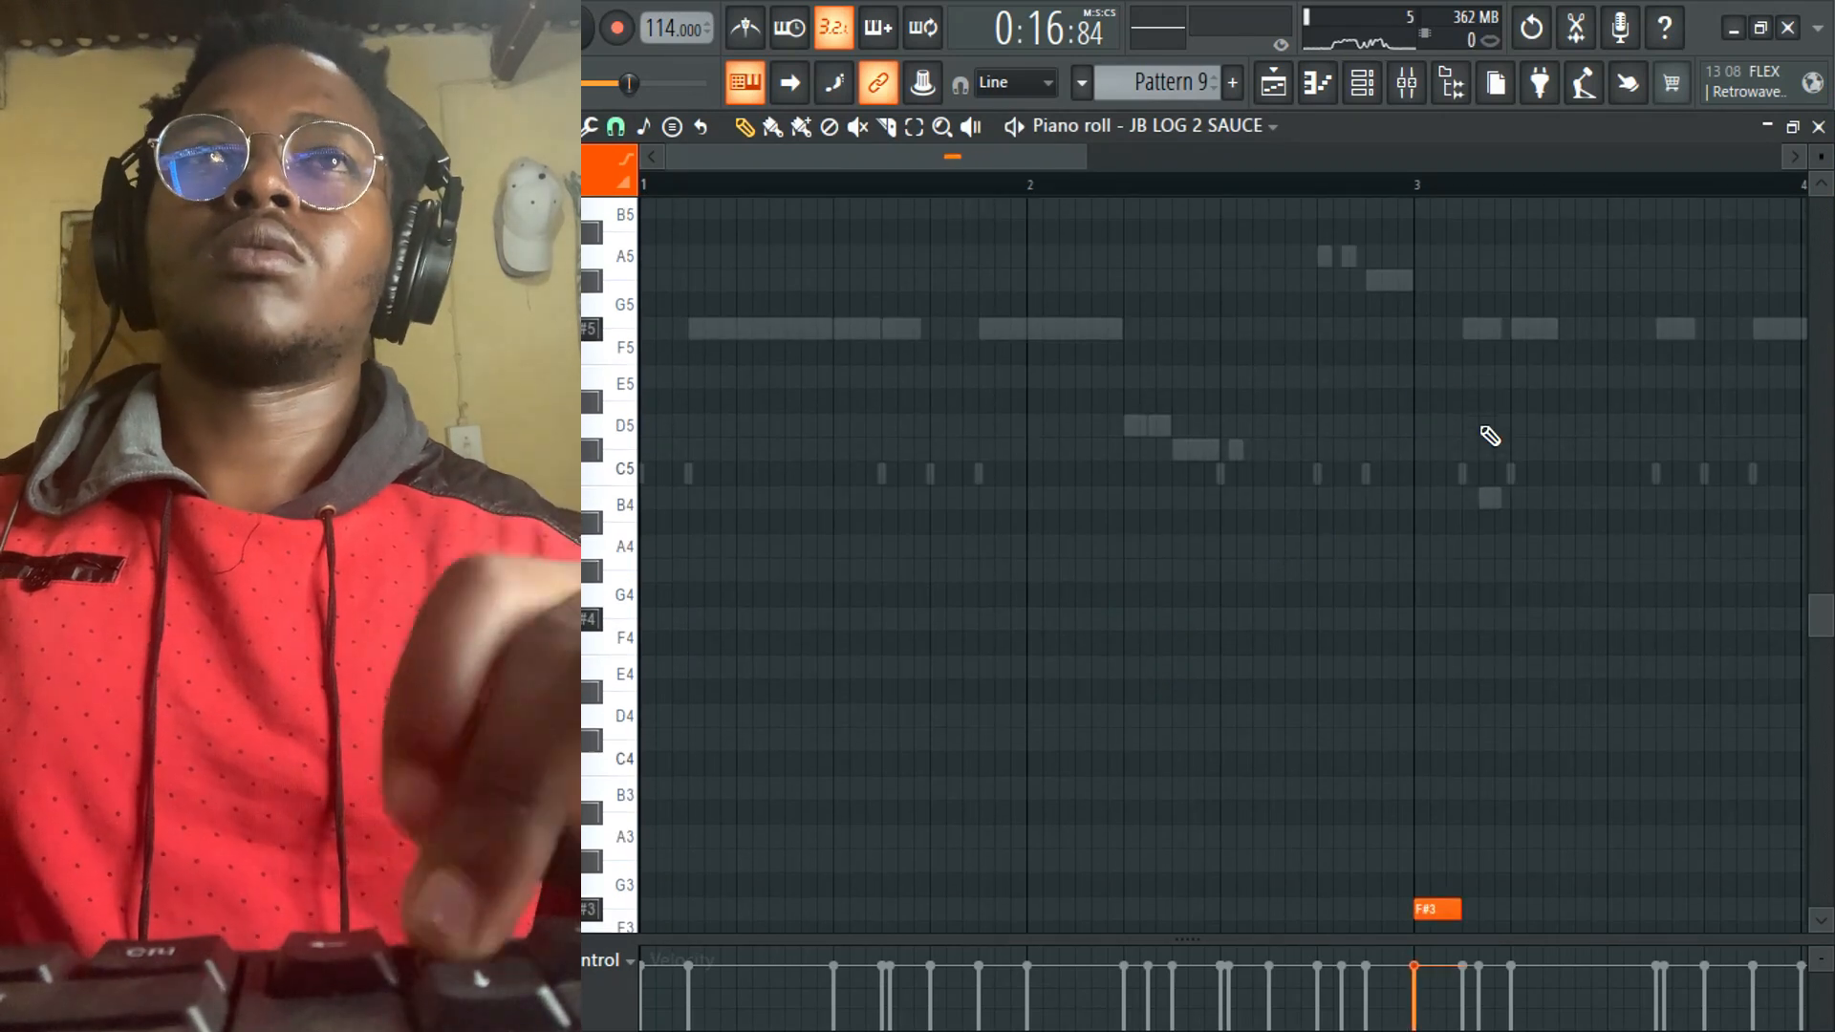
key(space)
key(ctrl+Up)
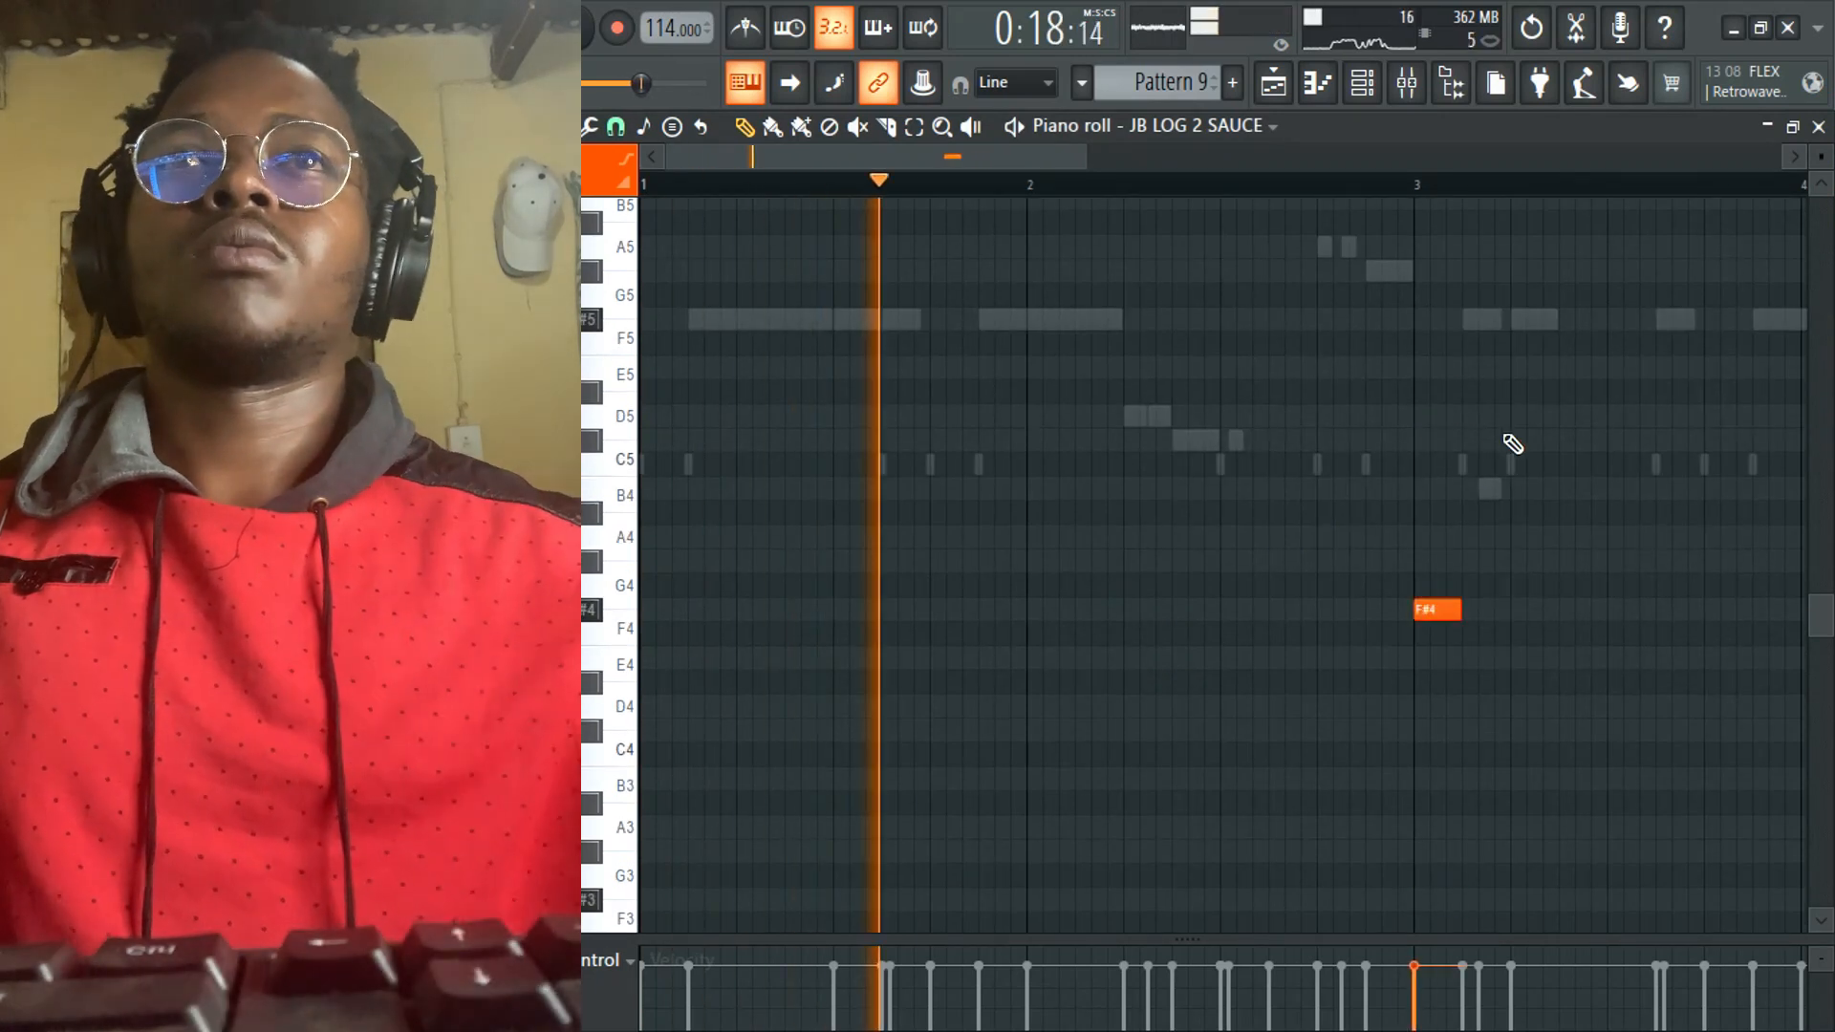
click(1818, 127)
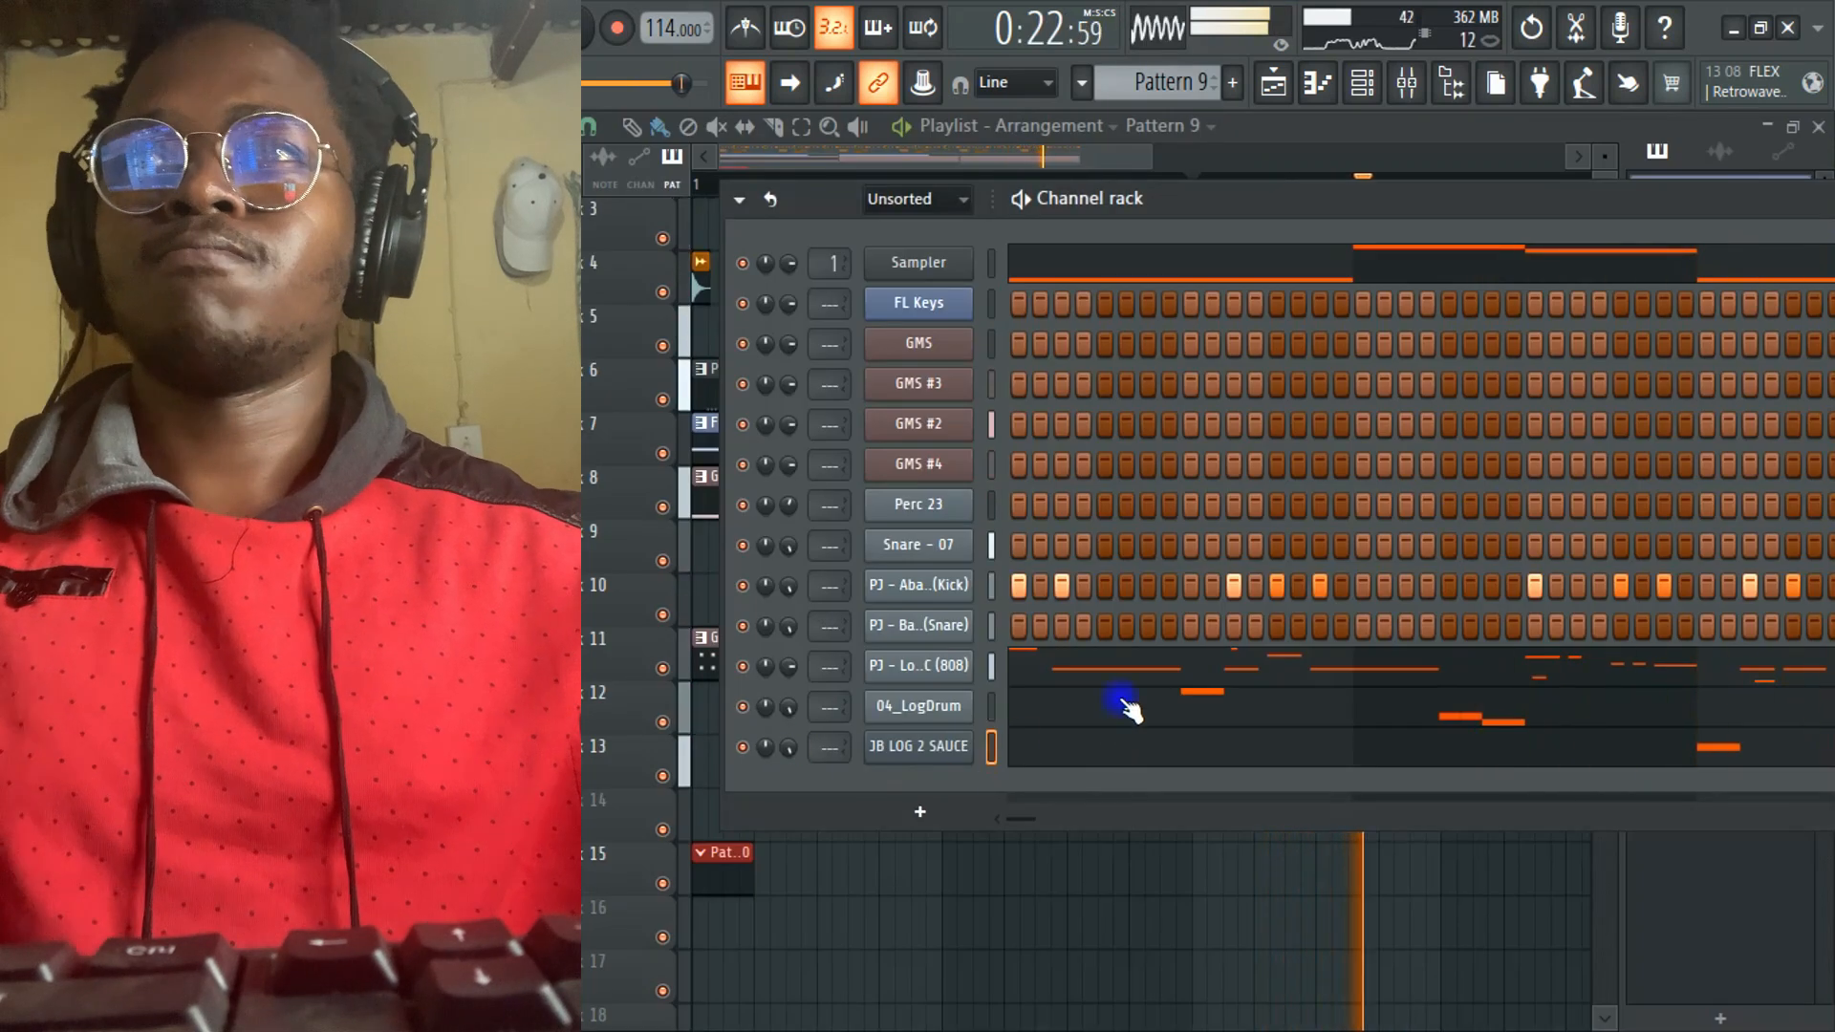
- Reopen the 04_LogDrum piano roll and add a half-beat C5 note on beat 3 of bar 3 with a short F#5 slide note over it
click(1118, 702)
drag(1085, 162, 1330, 203)
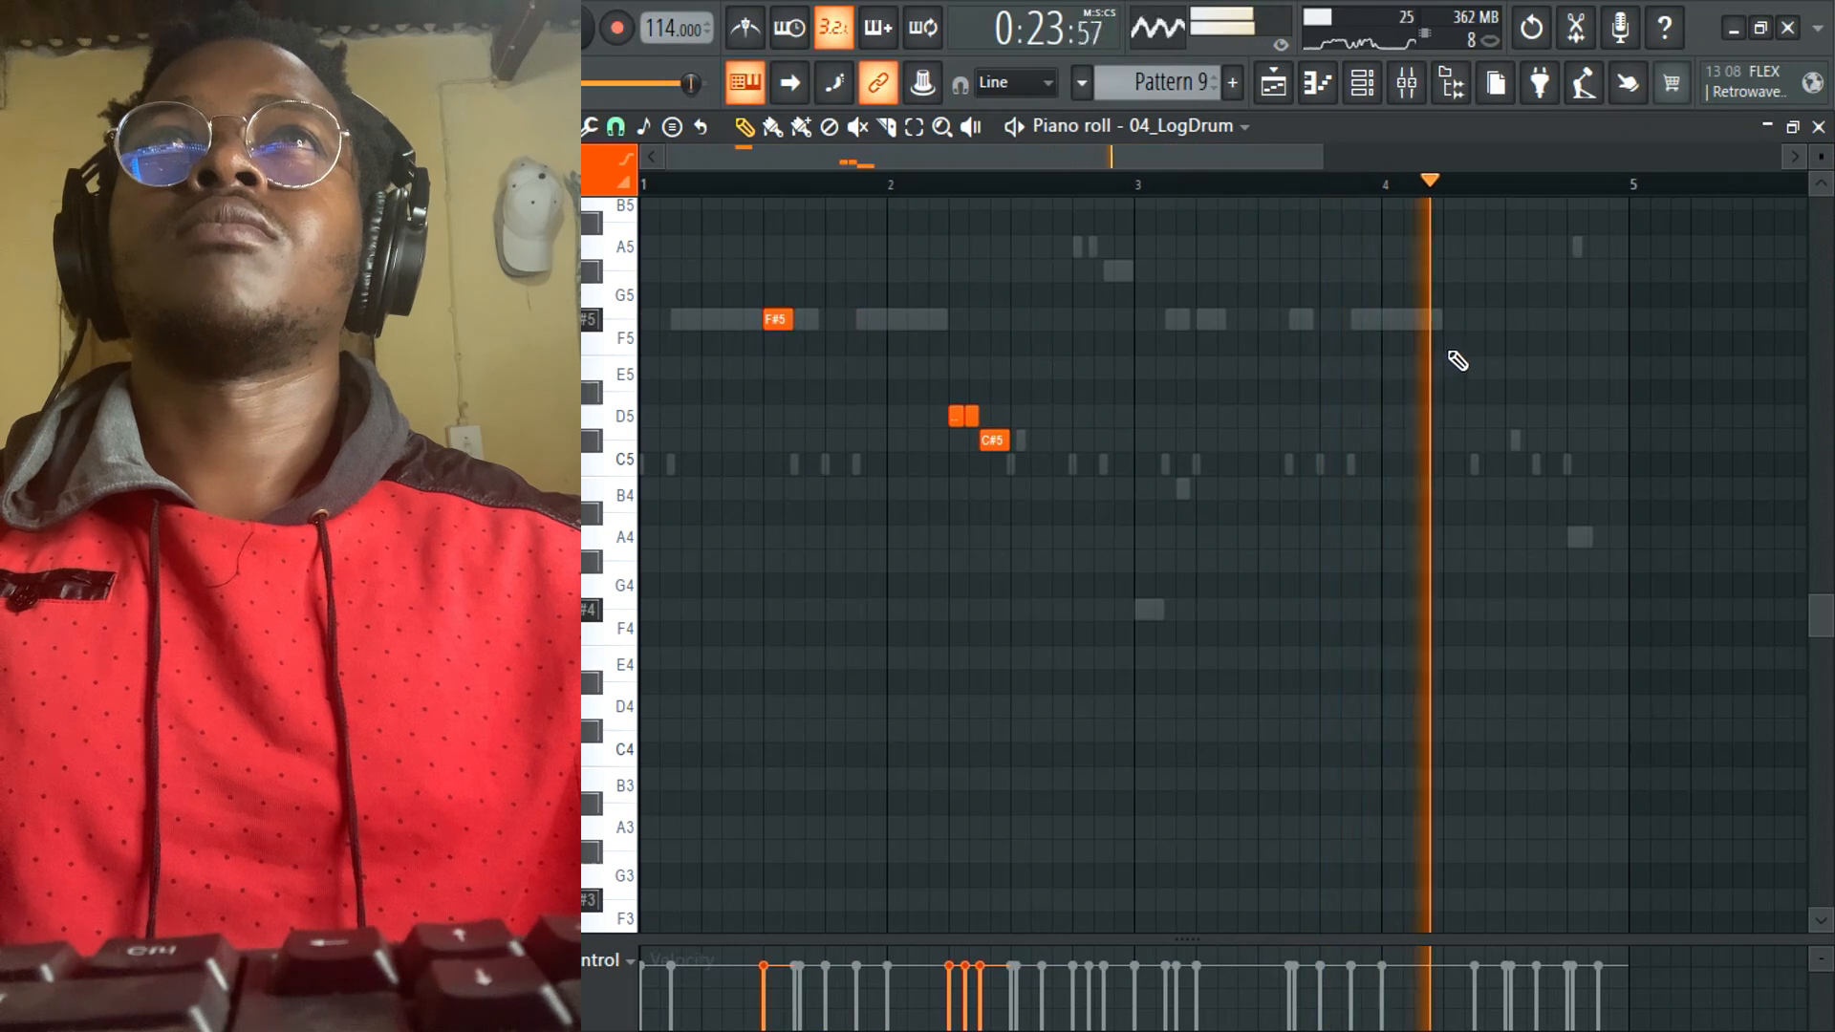
key(space)
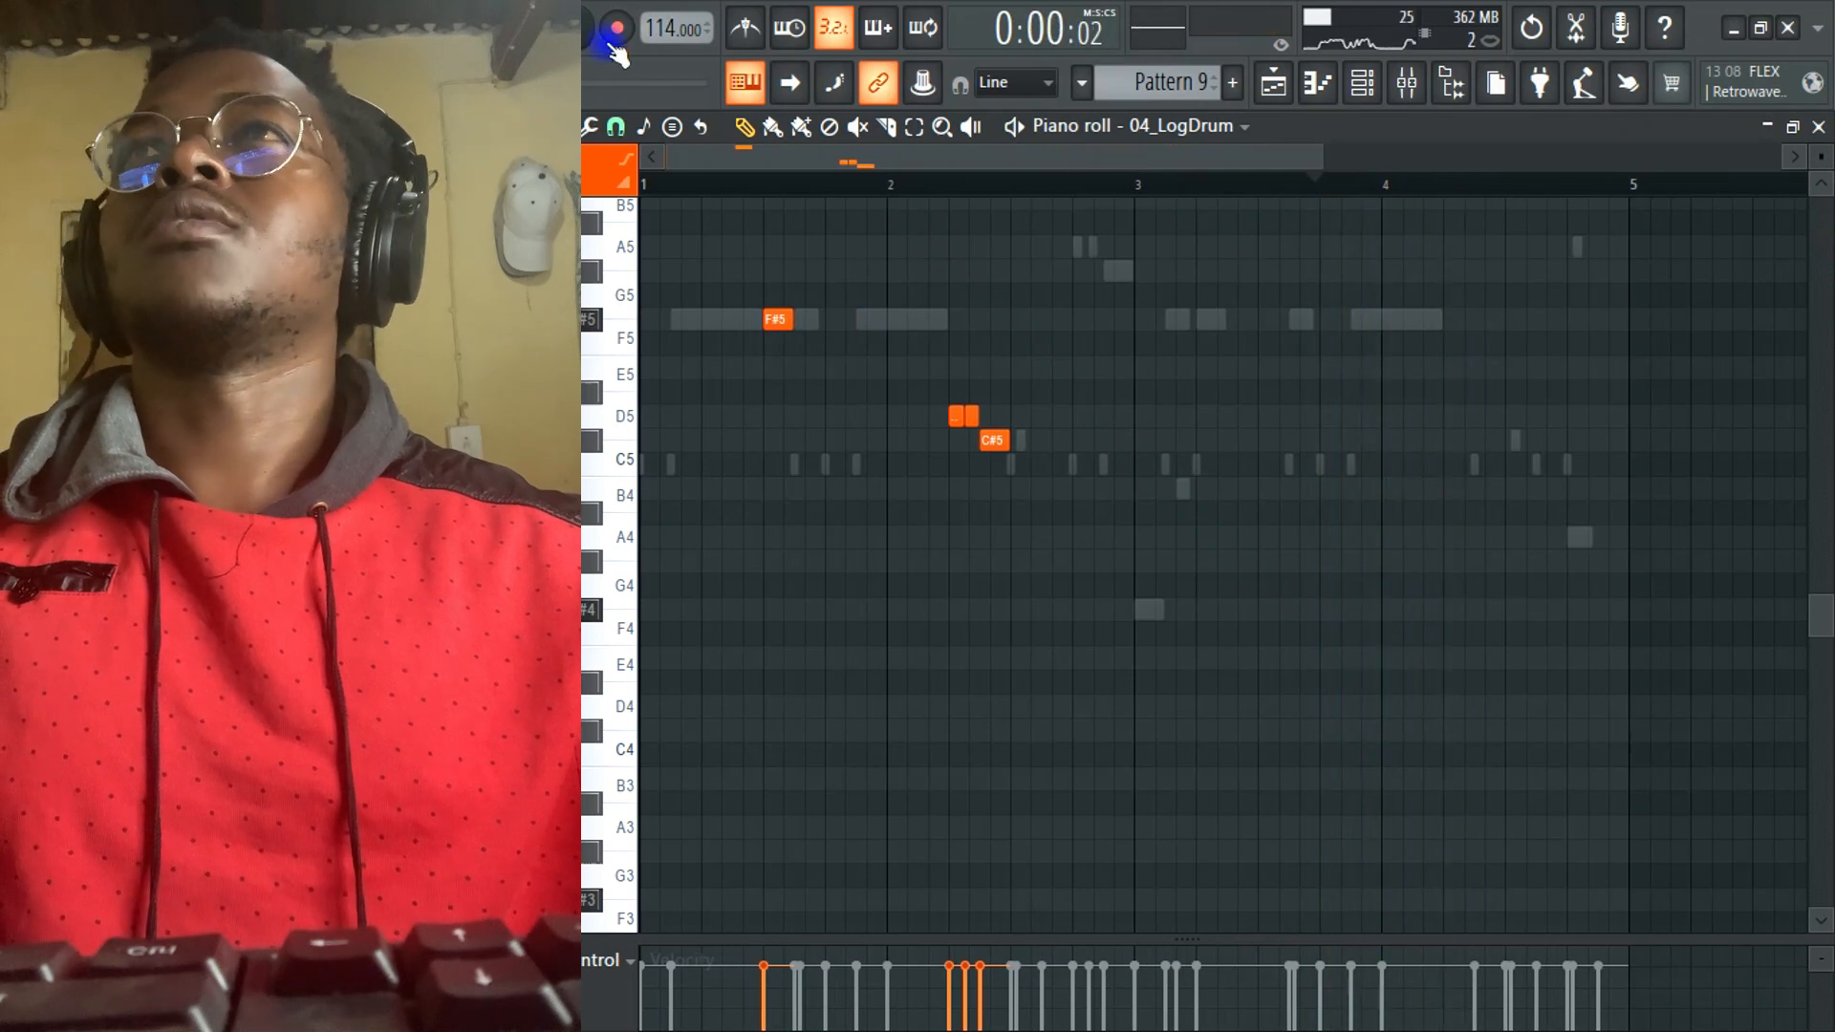
key(space)
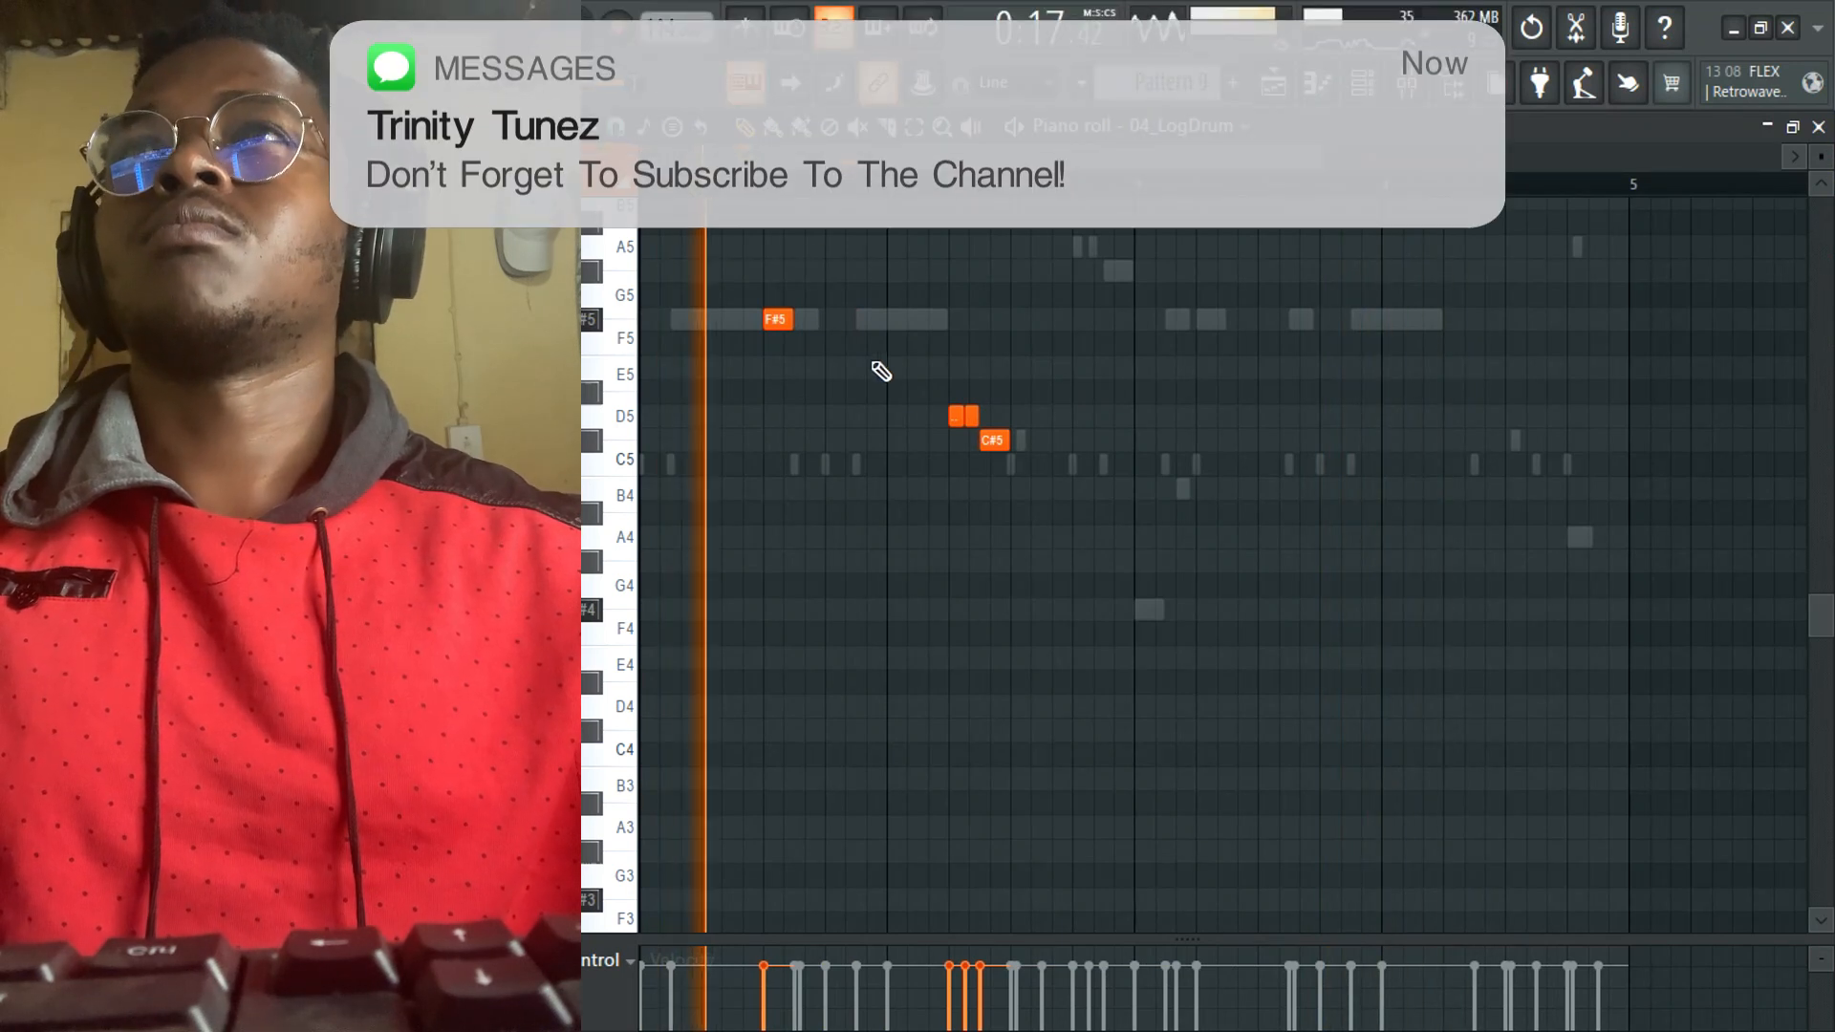
drag(648, 158, 901, 163)
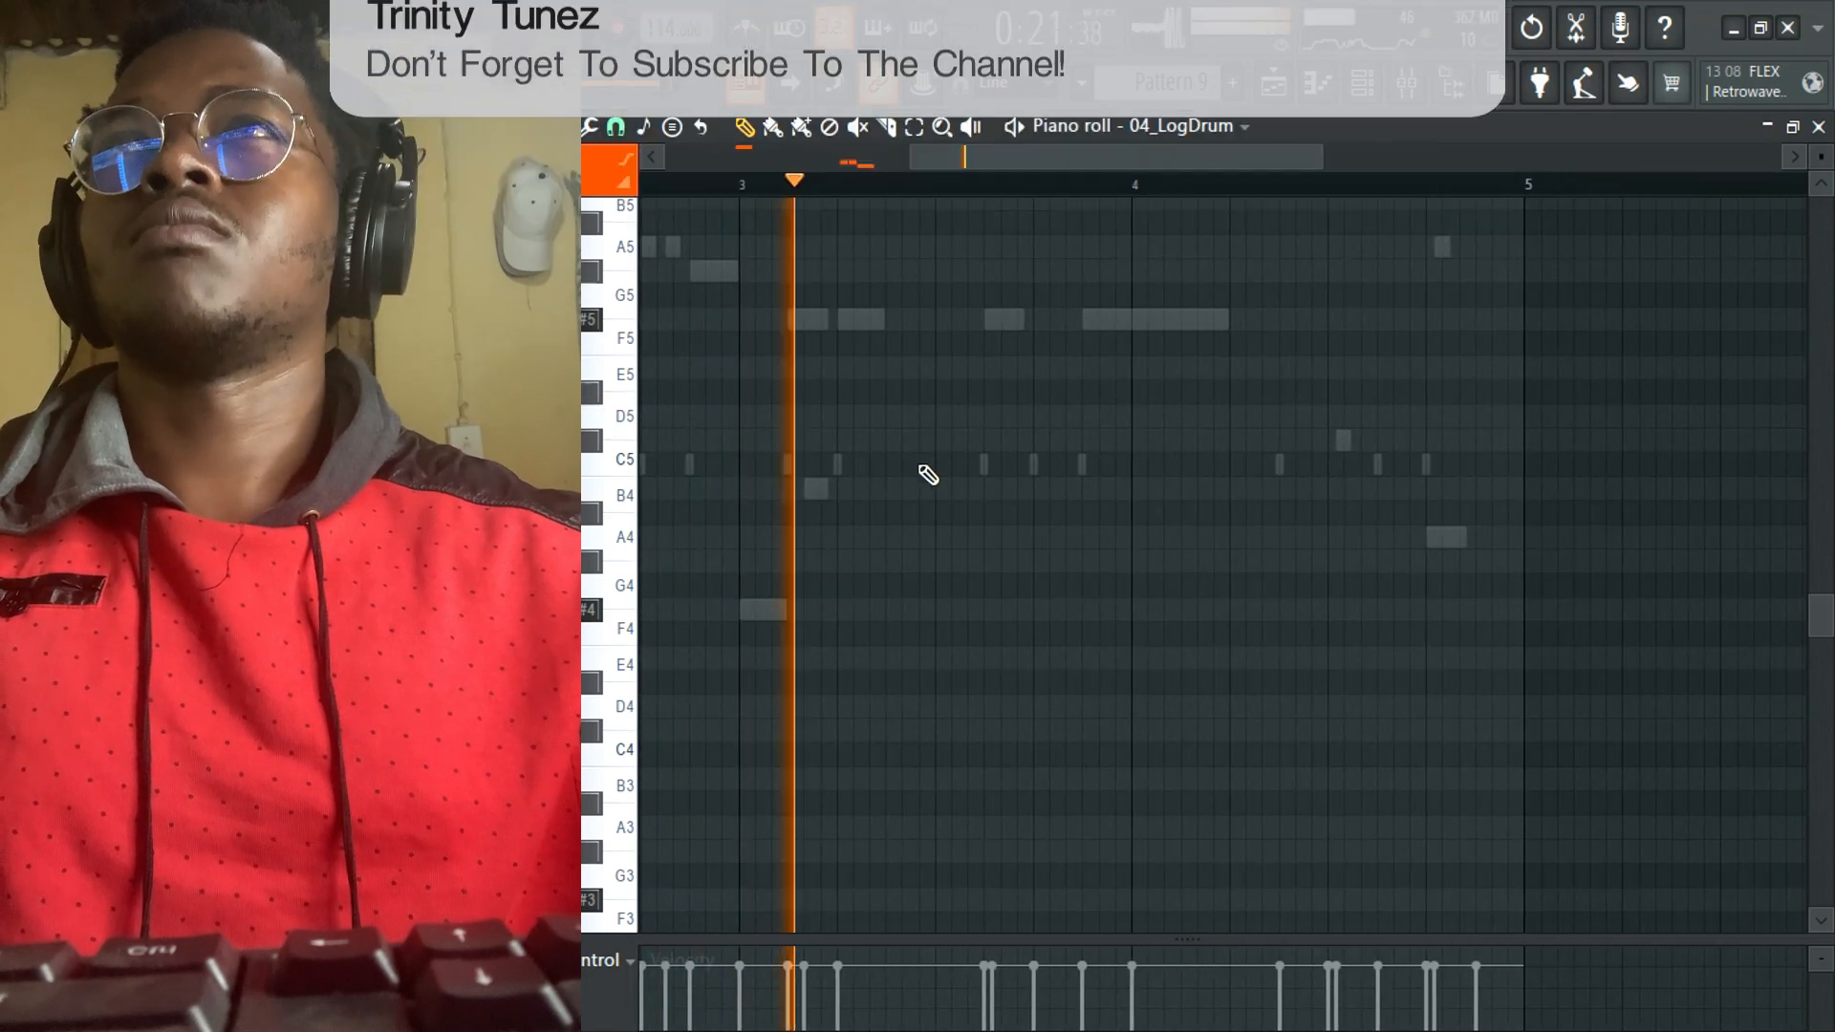
click(897, 466)
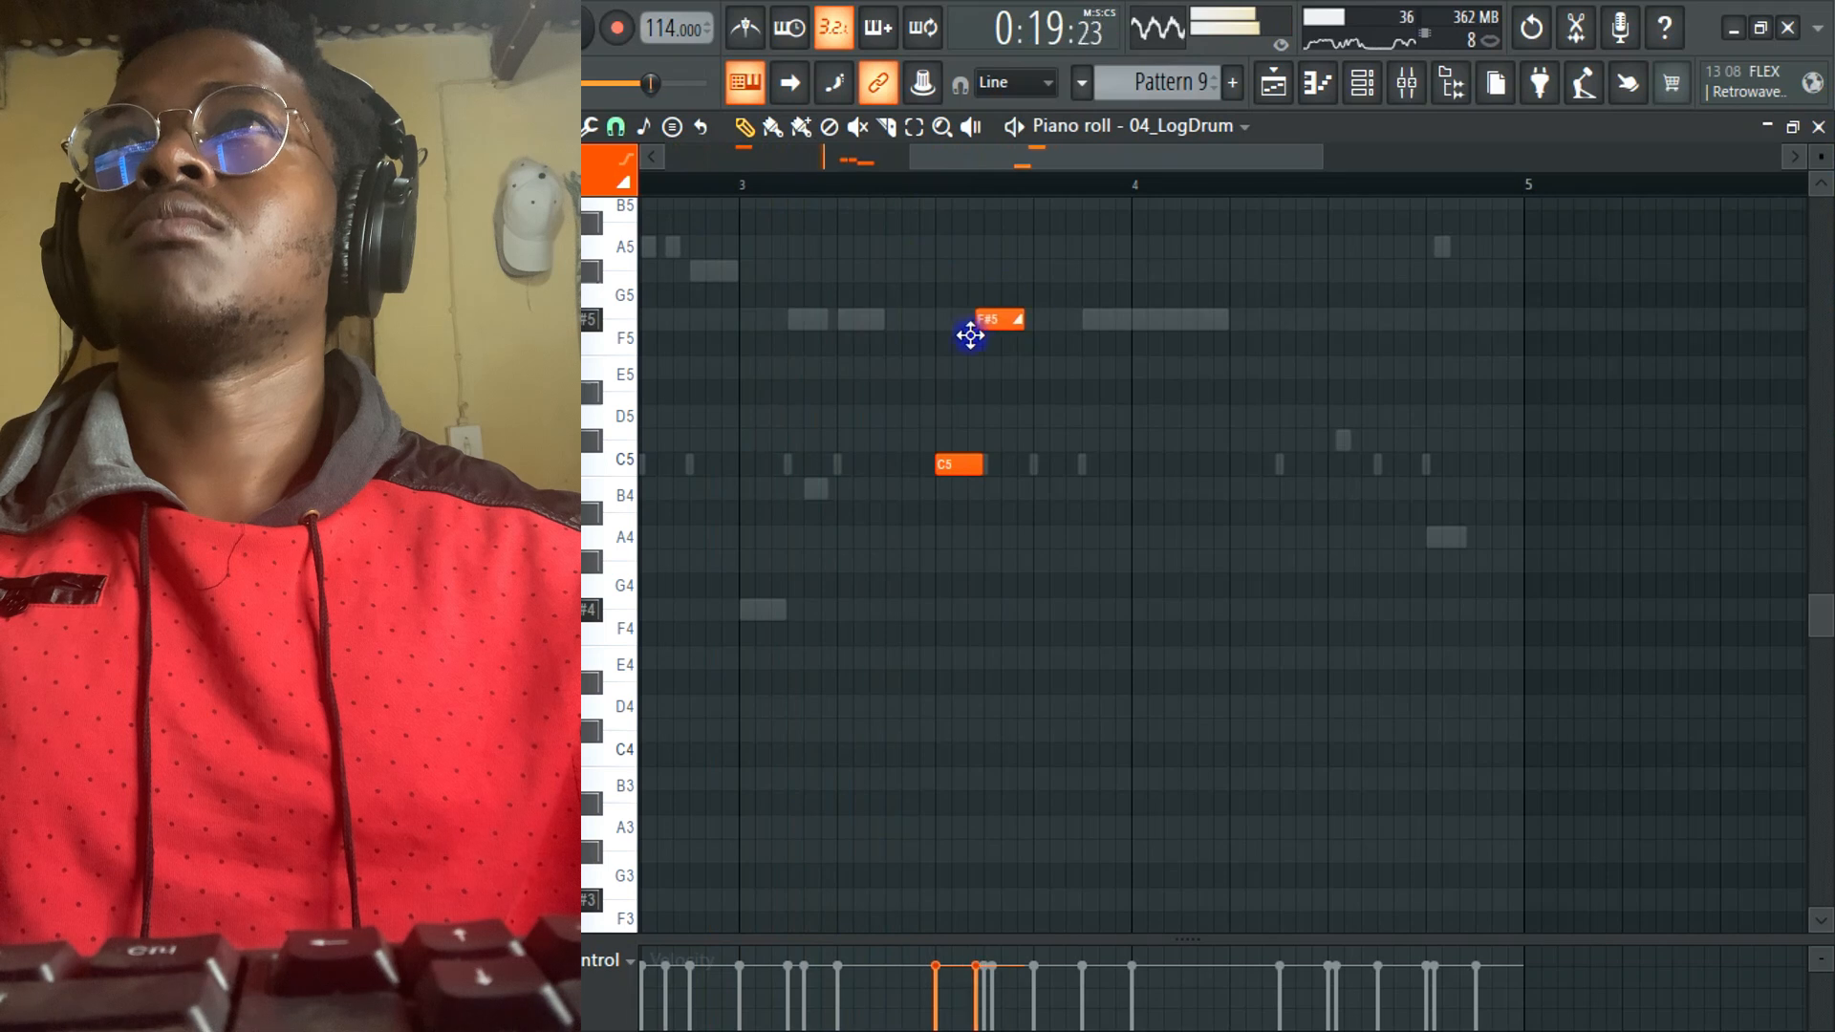
drag(998, 318, 964, 318)
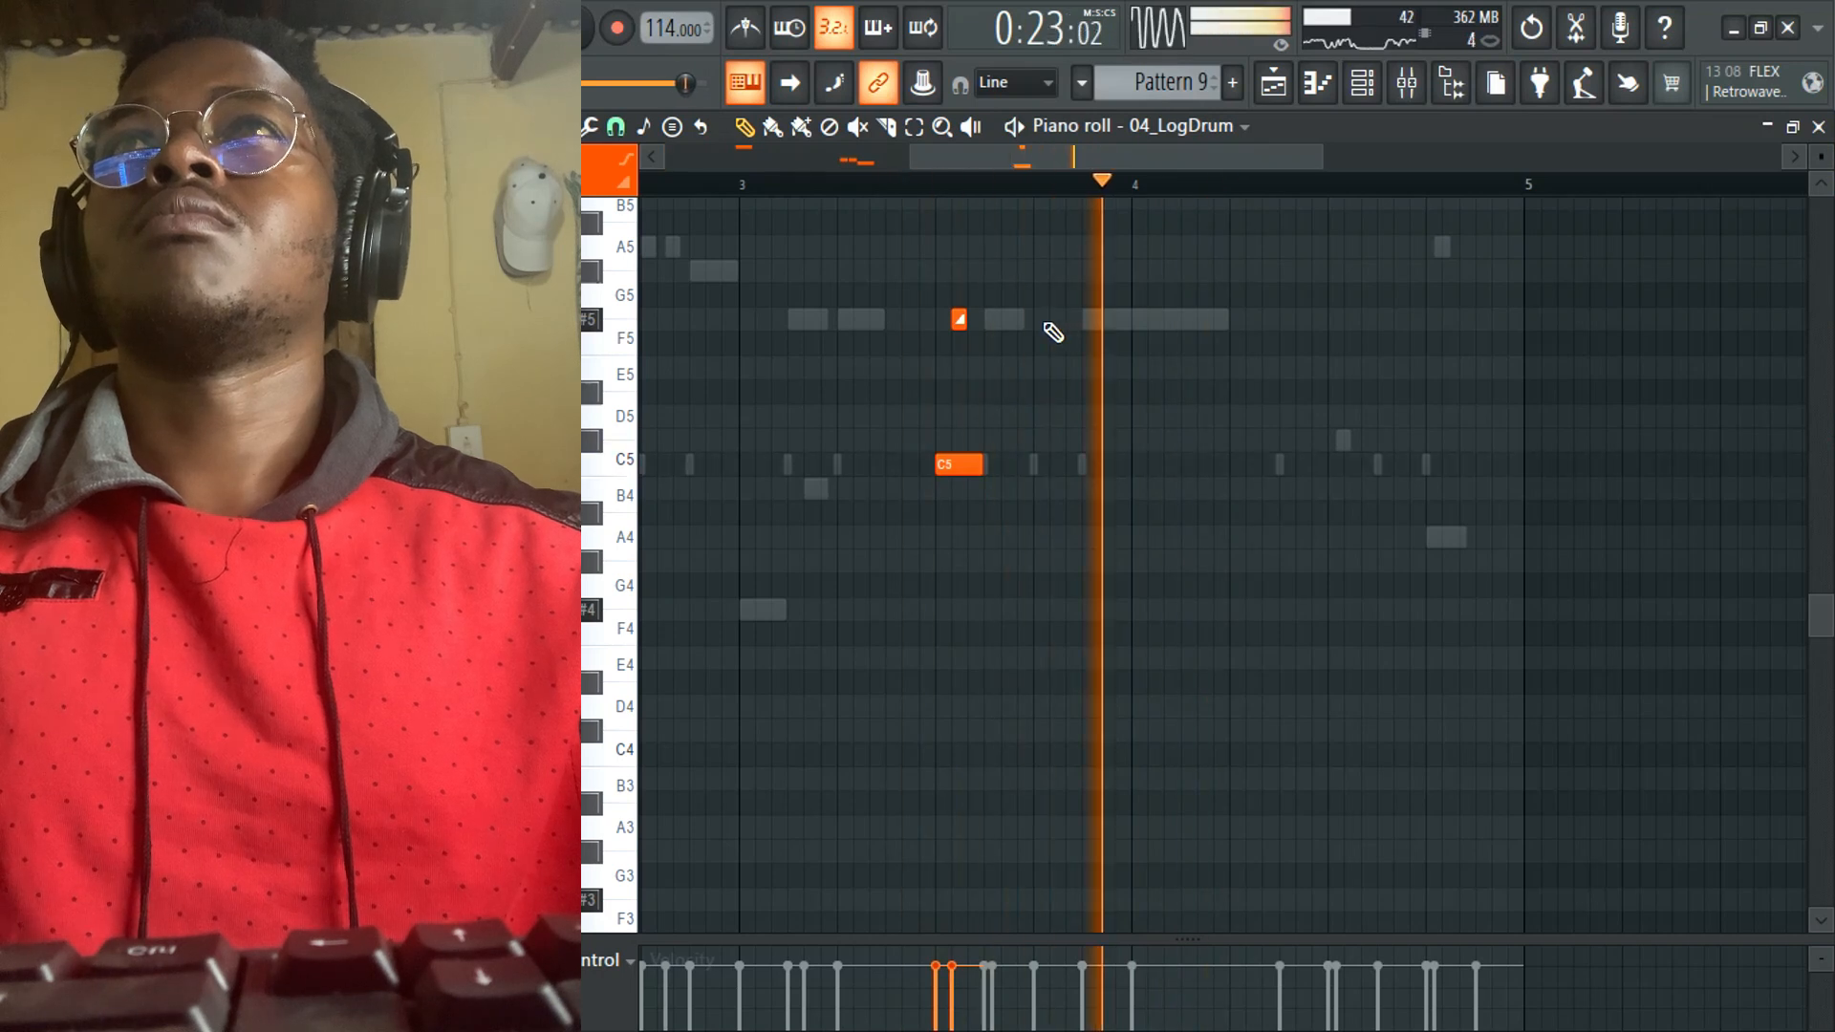
key(space)
scroll(1051, 306, up, 5)
key(space)
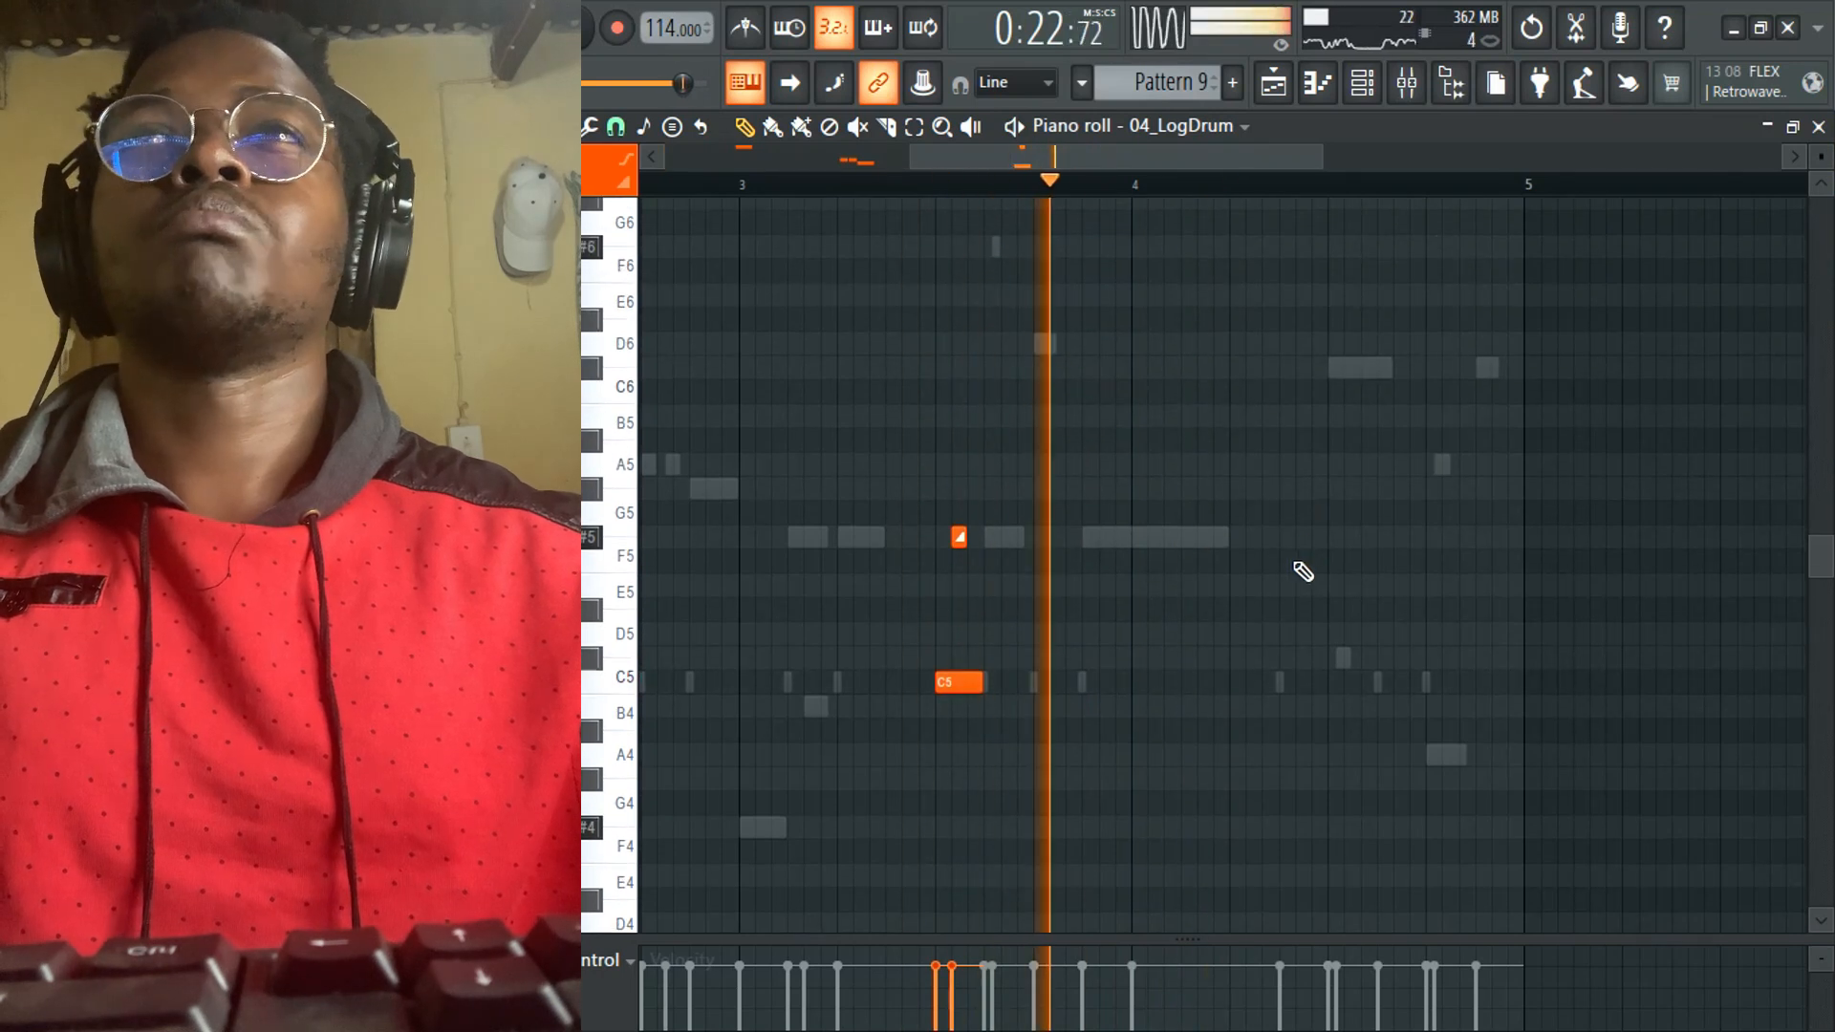
- Add three short, evenly spaced F#5 notes starting on beat 2 of bar 4 in the 04_LogDrum piano roll
click(1234, 537)
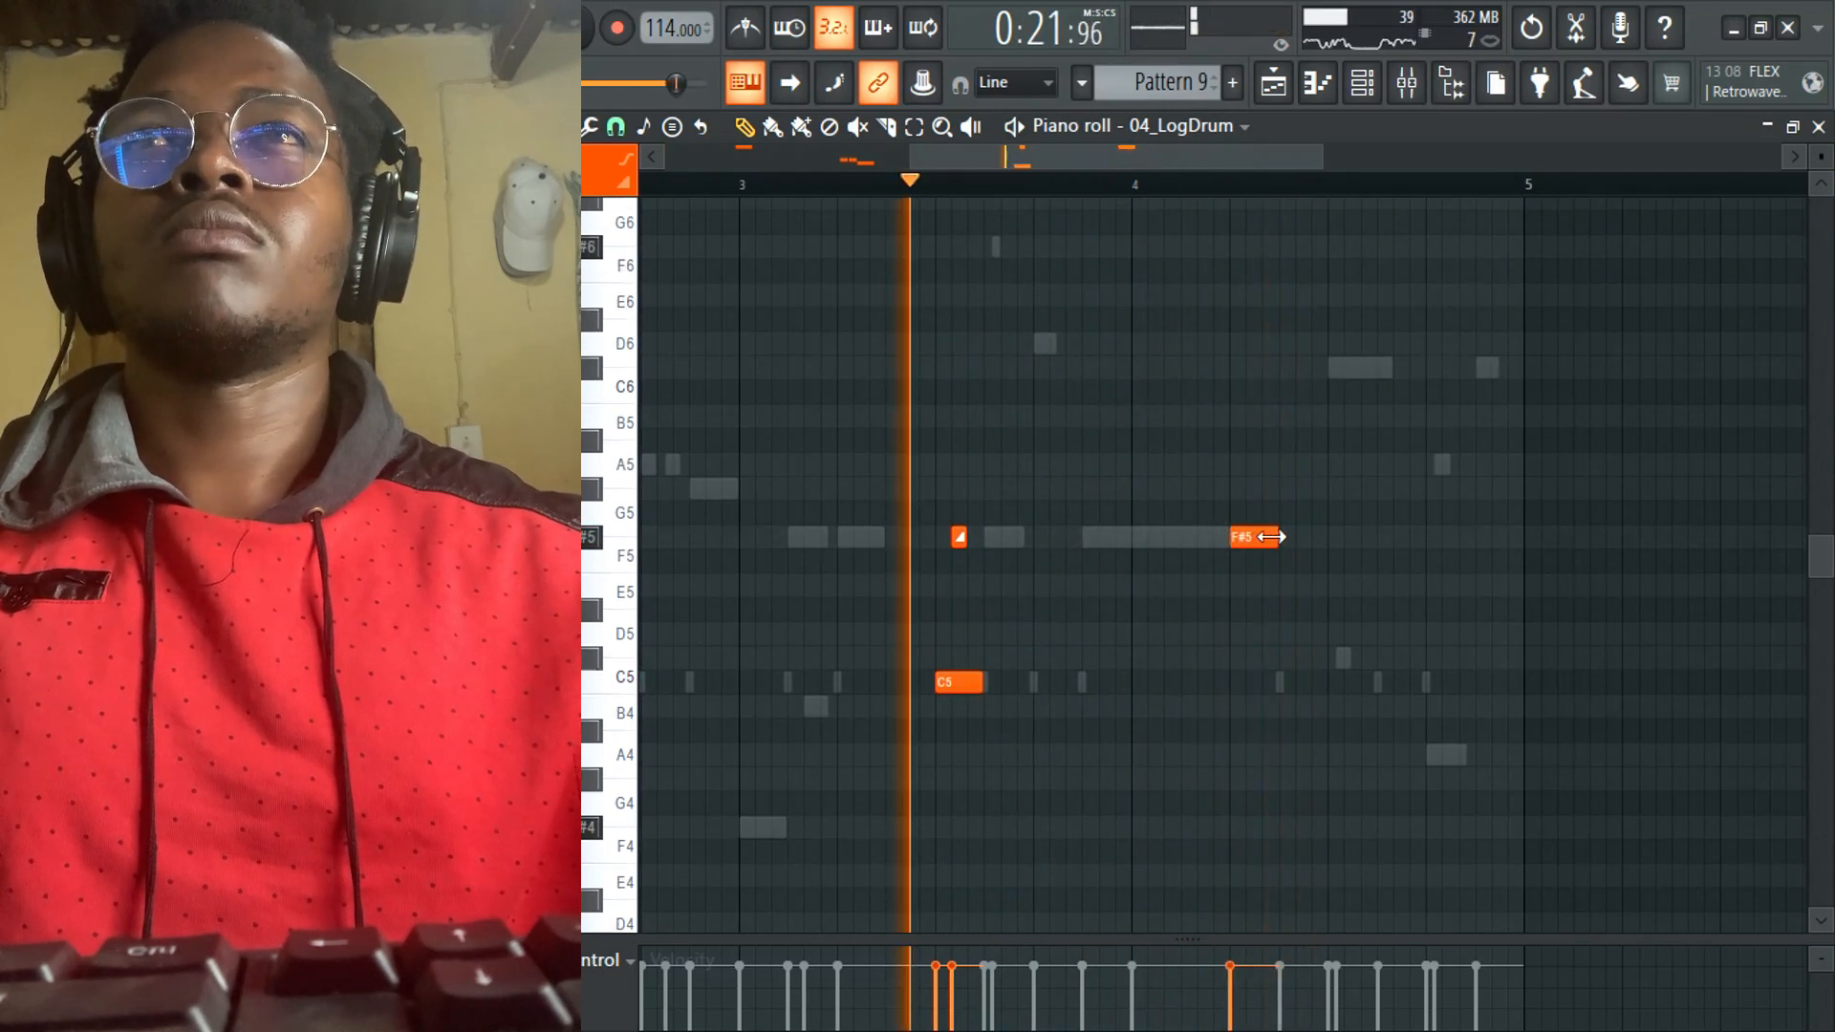
mouse_move(1275, 537)
mouse_down()
mouse_move(1246, 537)
mouse_move(1233, 461)
mouse_move(1233, 541)
mouse_move(1262, 543)
mouse_up()
key(space)
key(space)
key(space)
key(space)
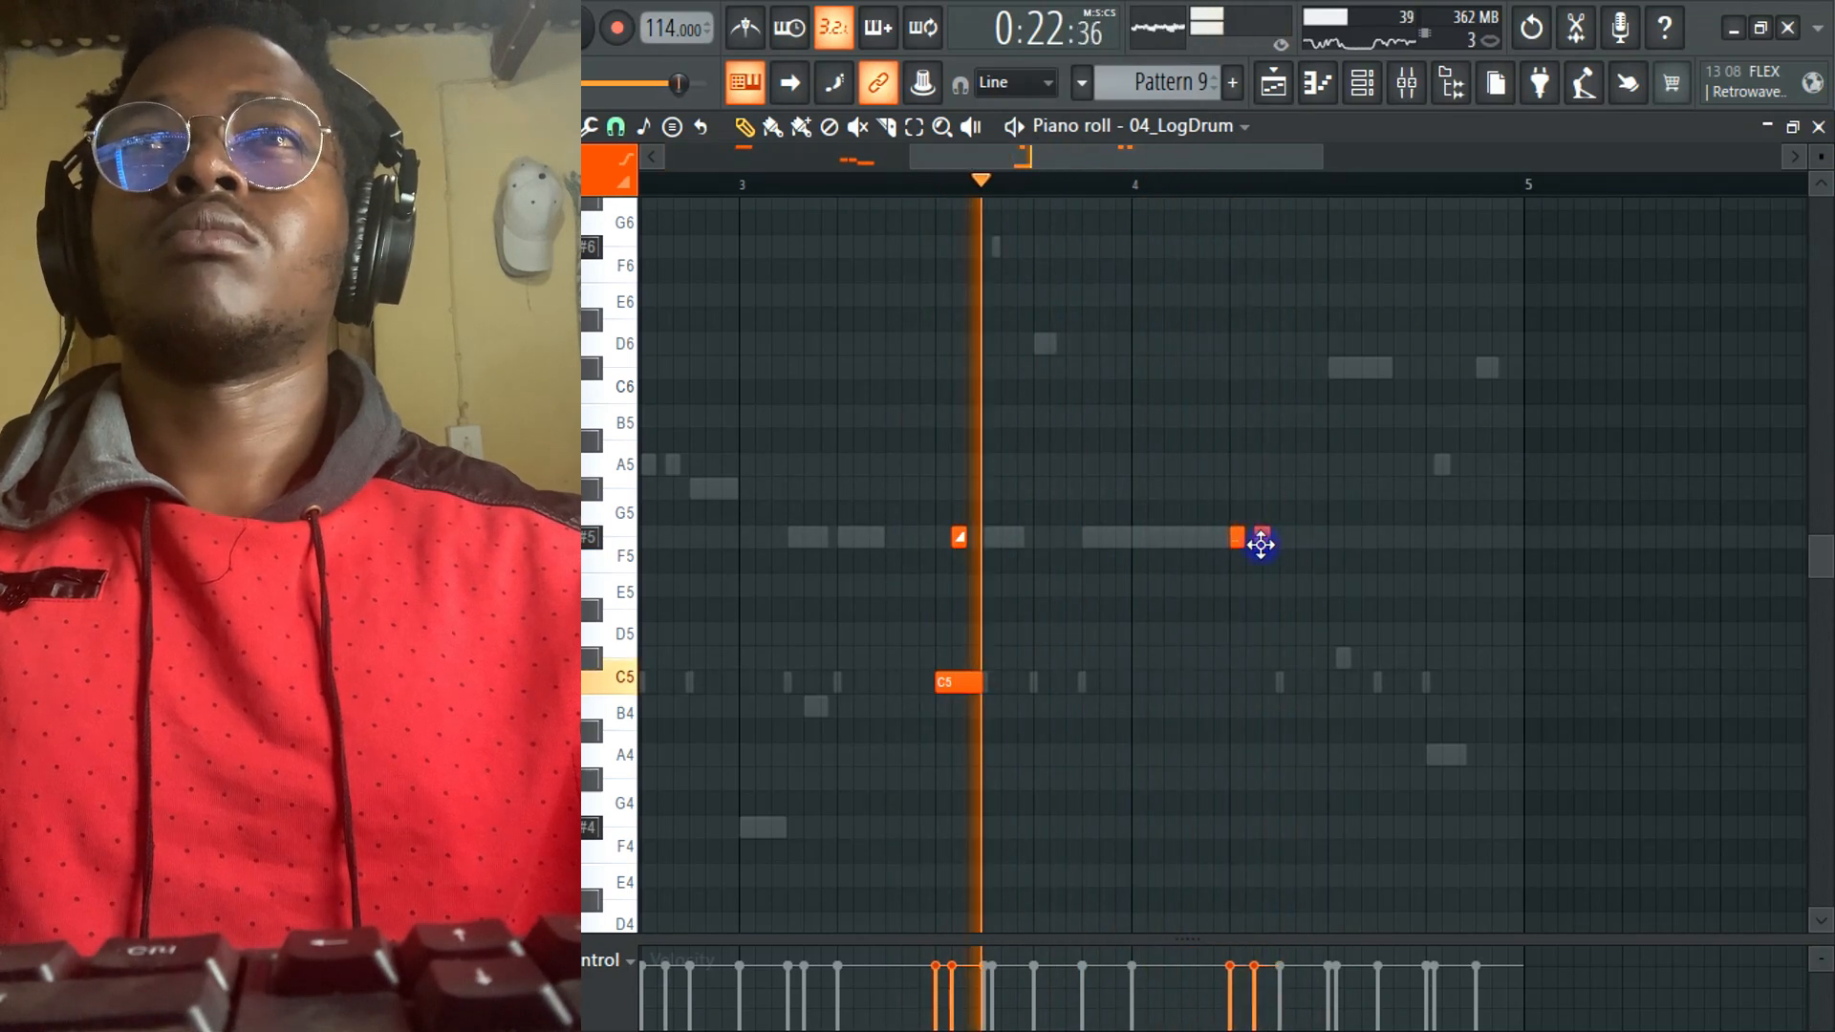
click(1279, 545)
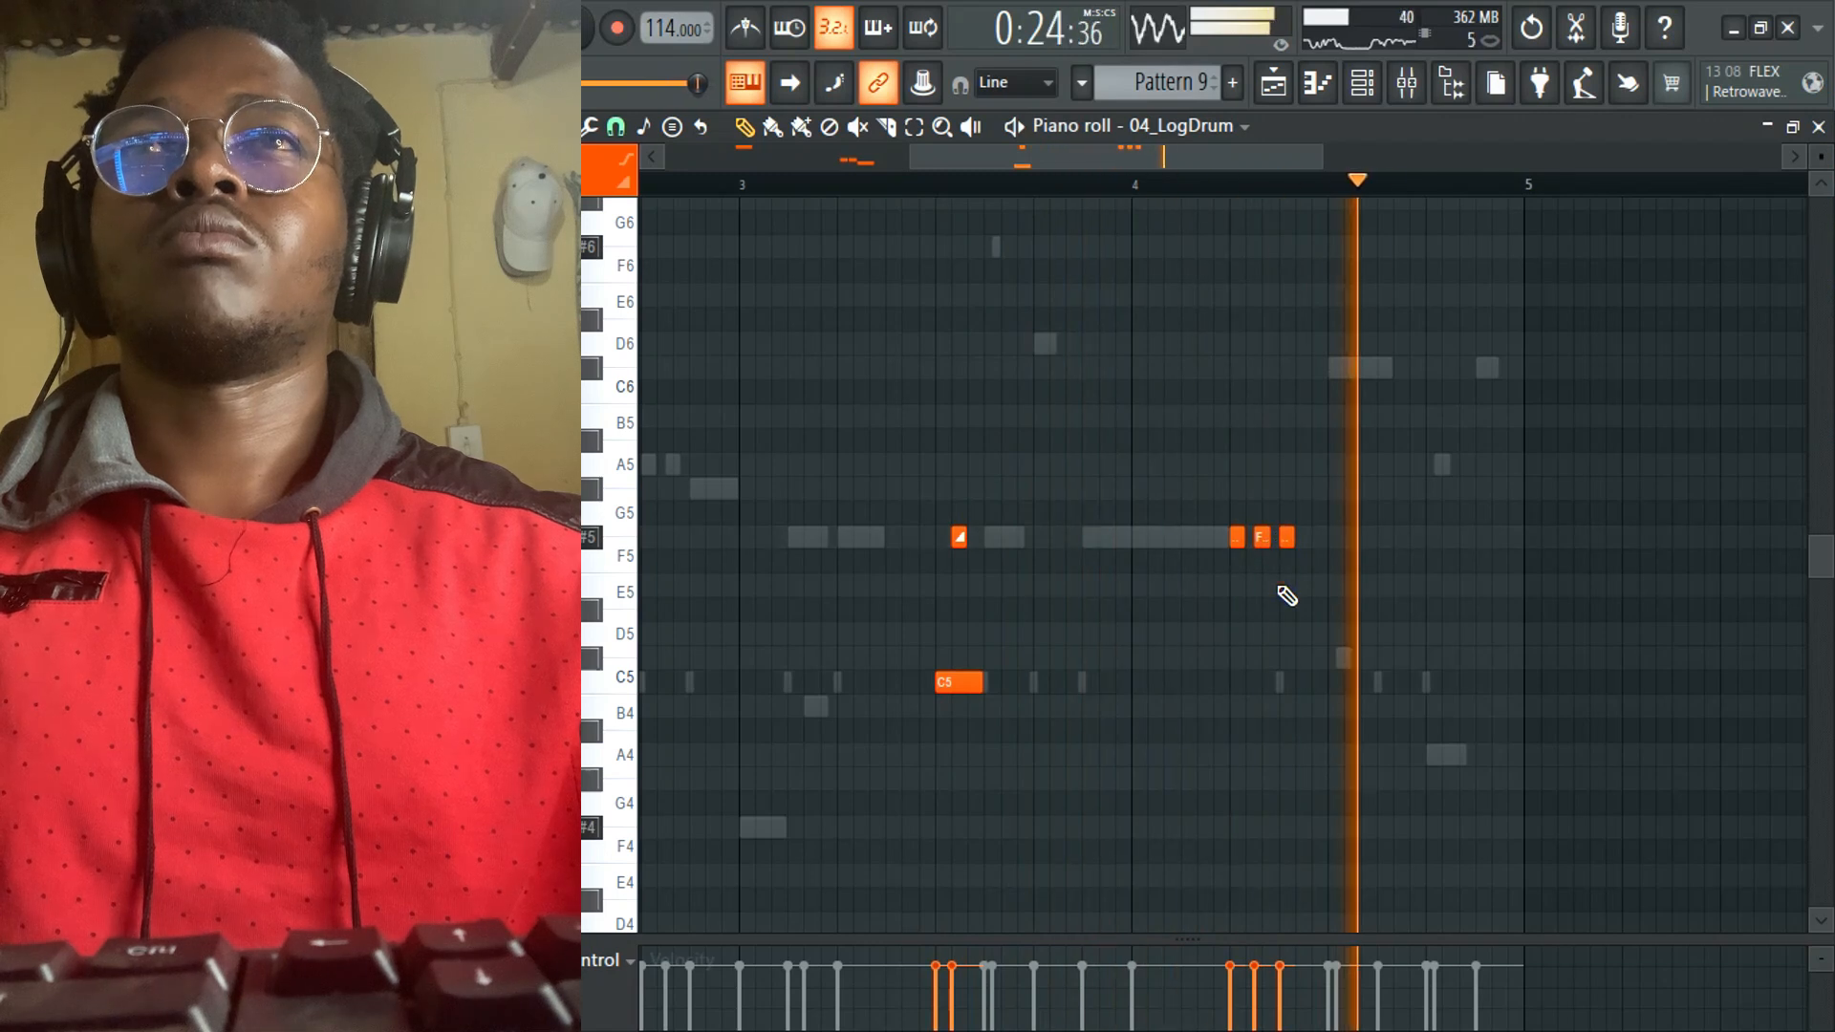
- Try raising the three short bar 4 notes to pitches such as A5 and G#5 while playing the pattern
key(space)
key(space)
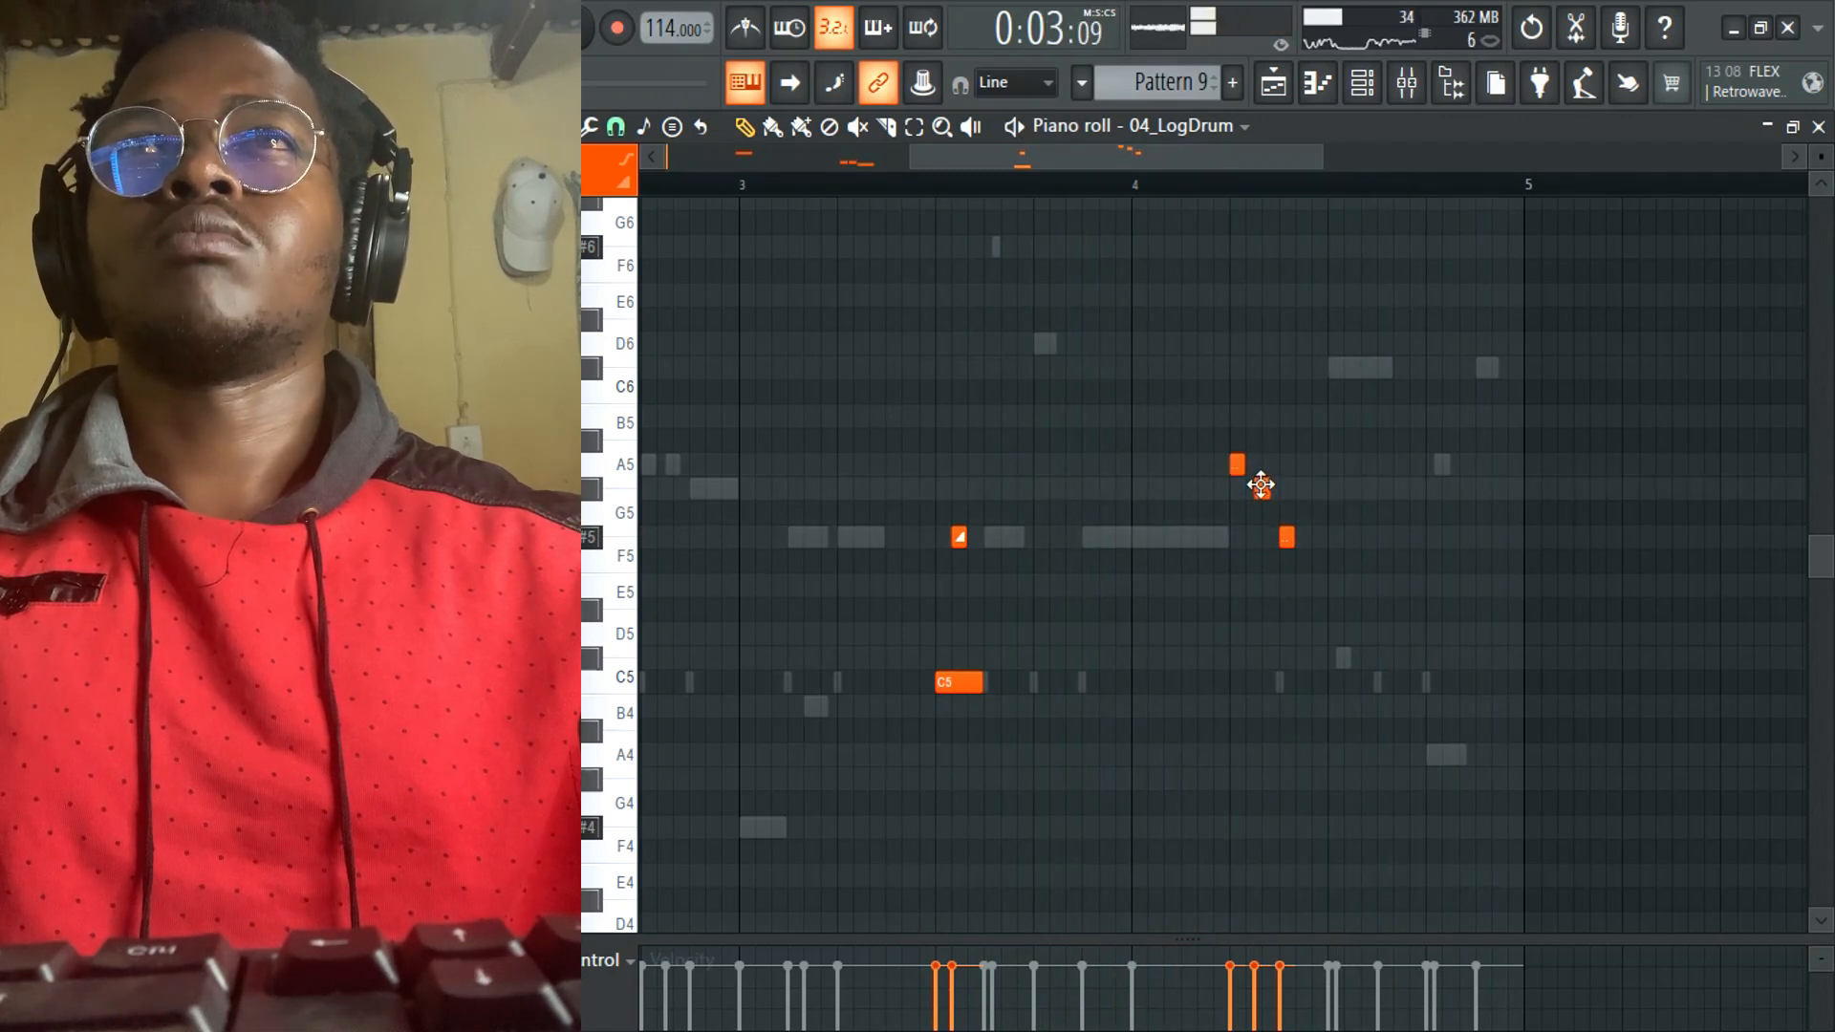
click(1188, 187)
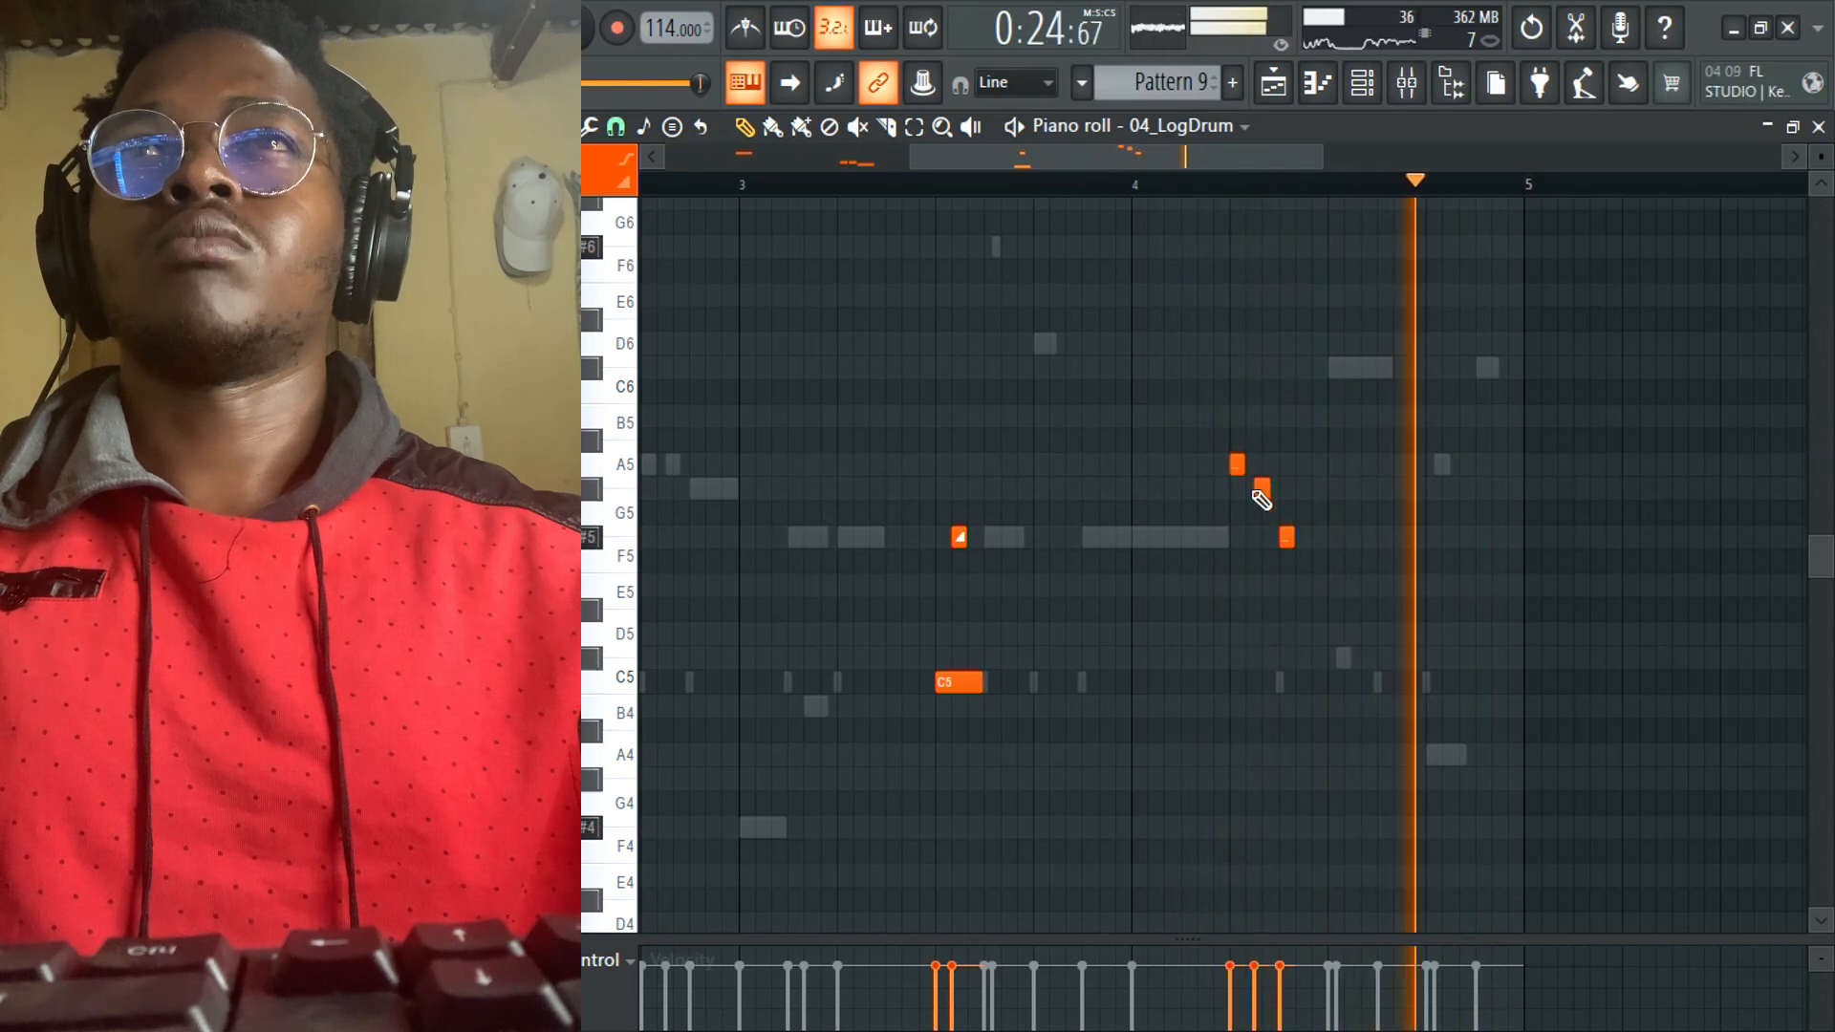
key(space)
key(space)
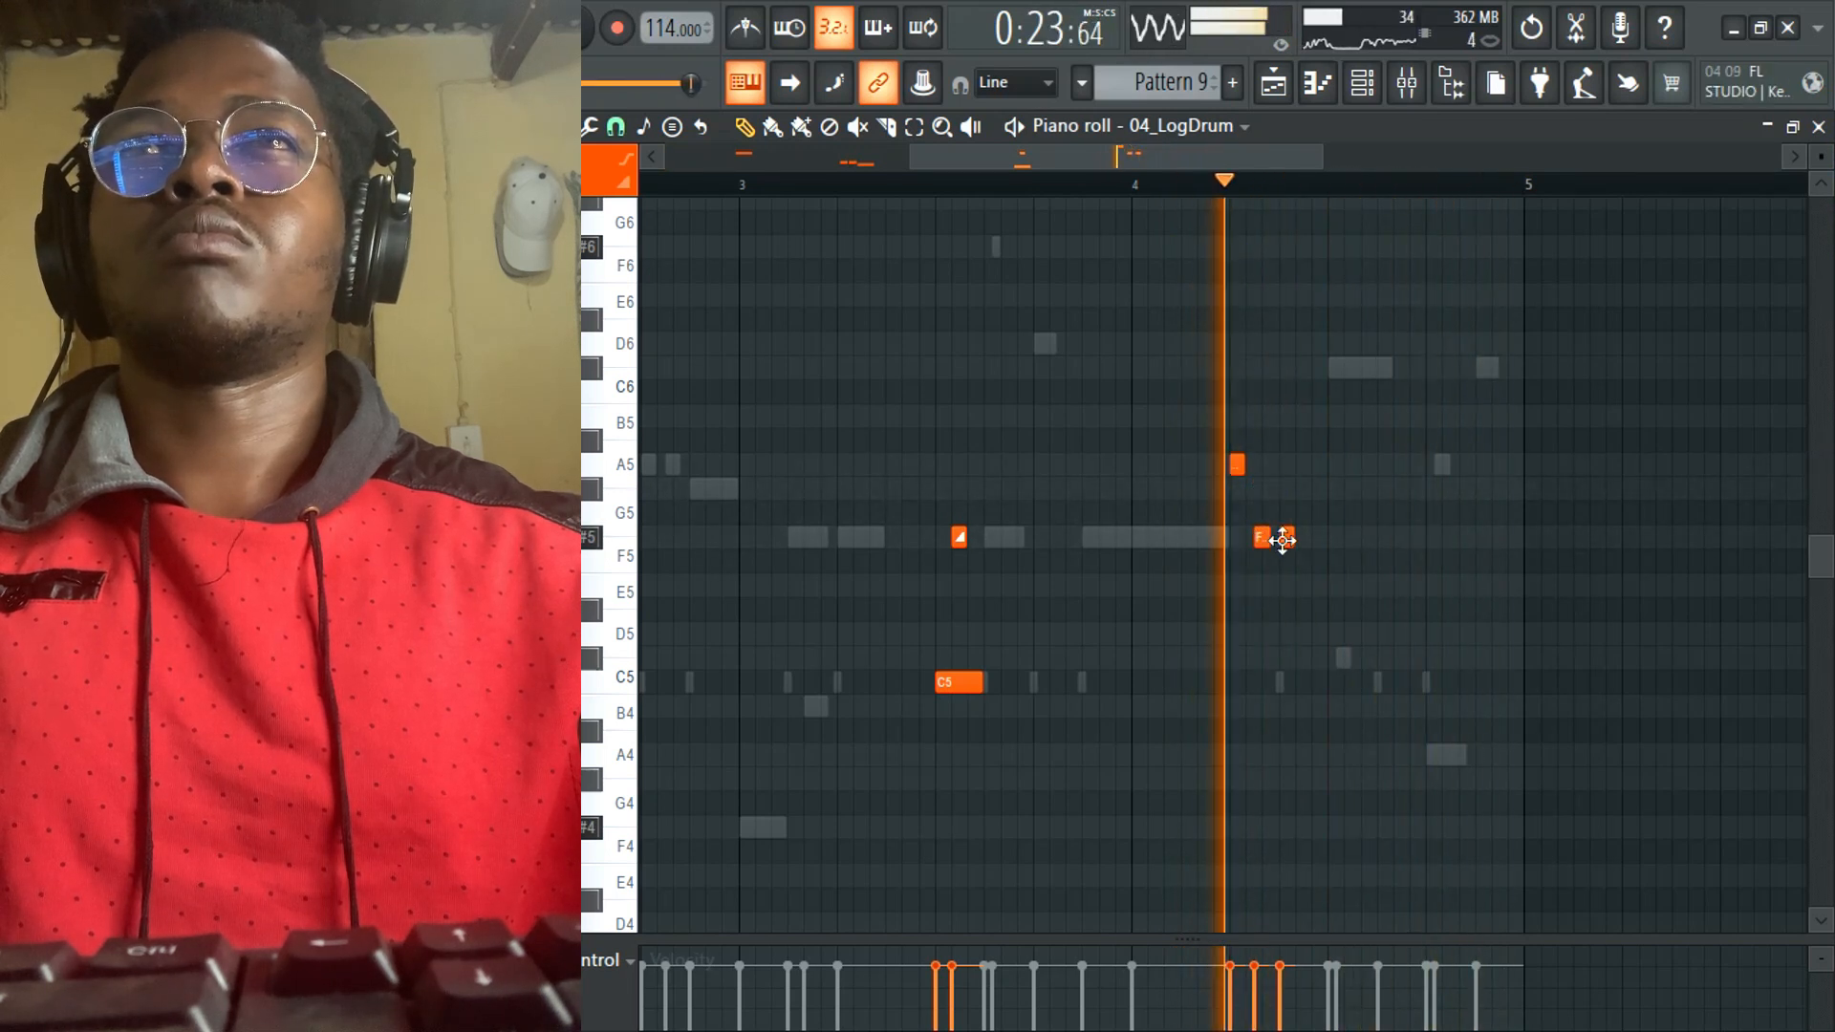
drag(1282, 538, 1286, 481)
key(space)
key(space)
- Delete the third short note in bar 4, return the first one to F#5, and listen to the remaining pair
right_click(1286, 494)
key(space)
key(space)
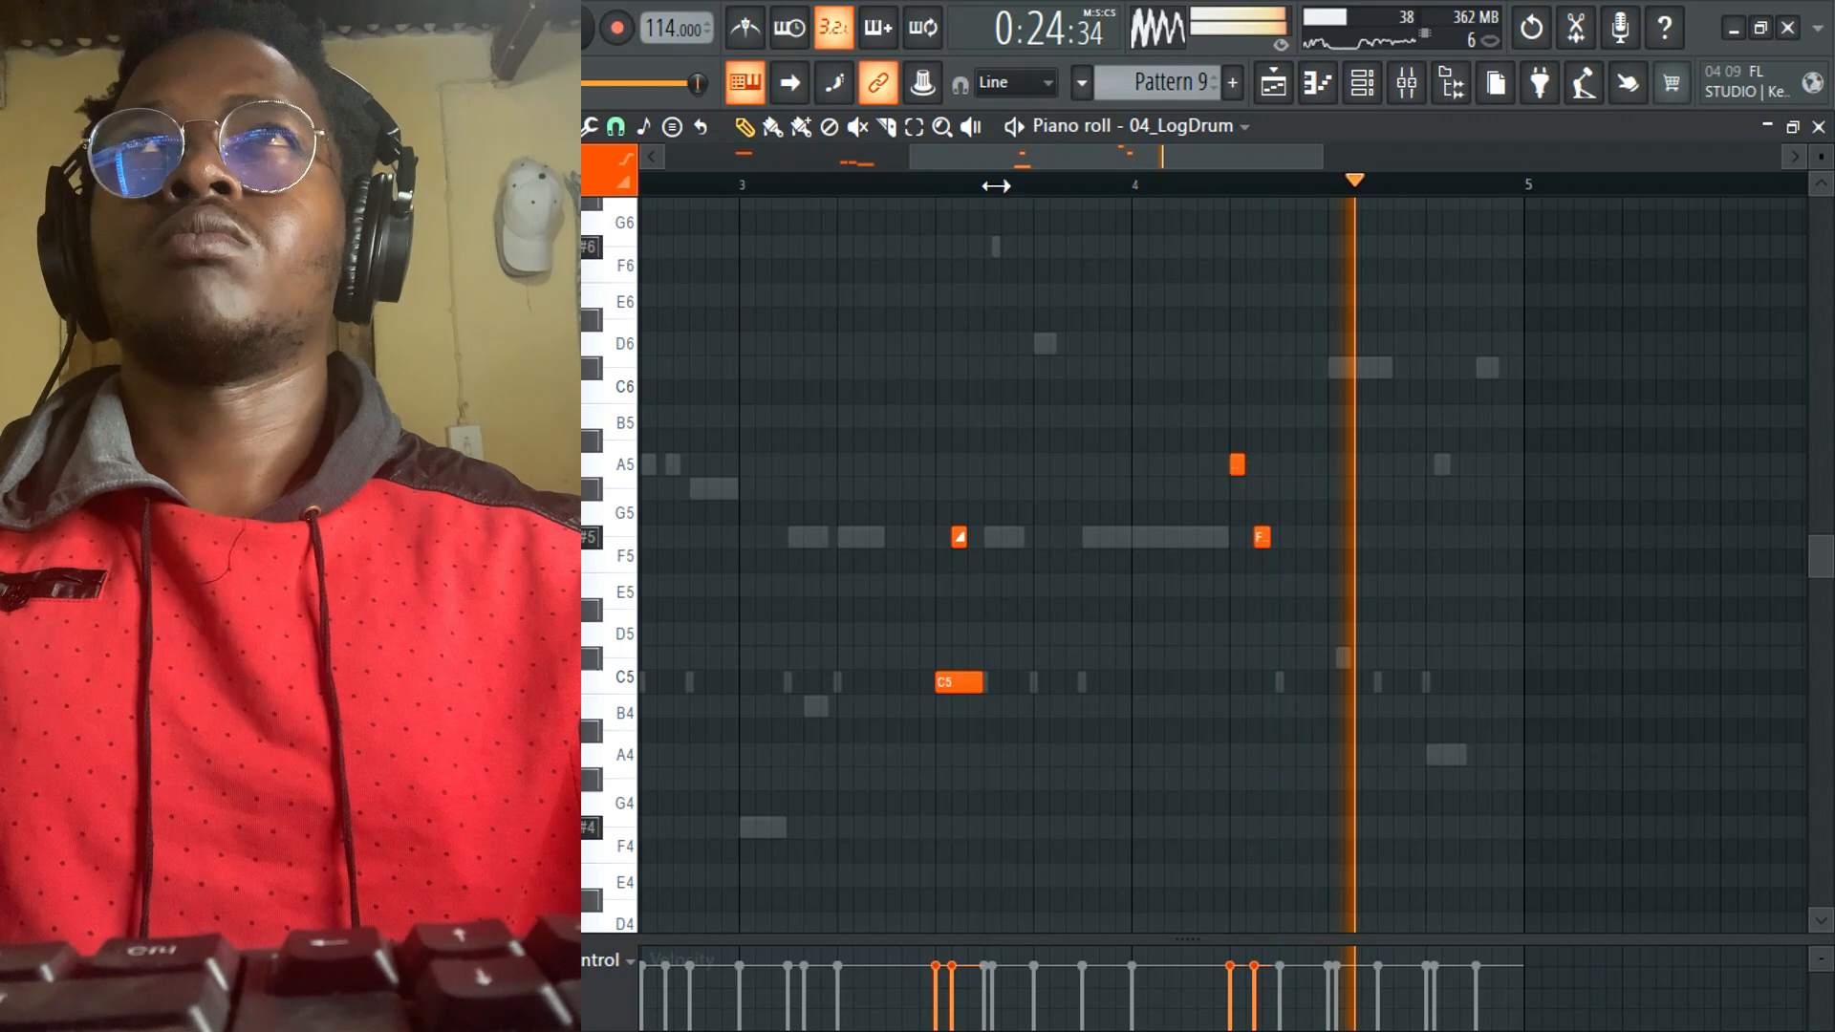
click(906, 185)
drag(1233, 467, 1232, 552)
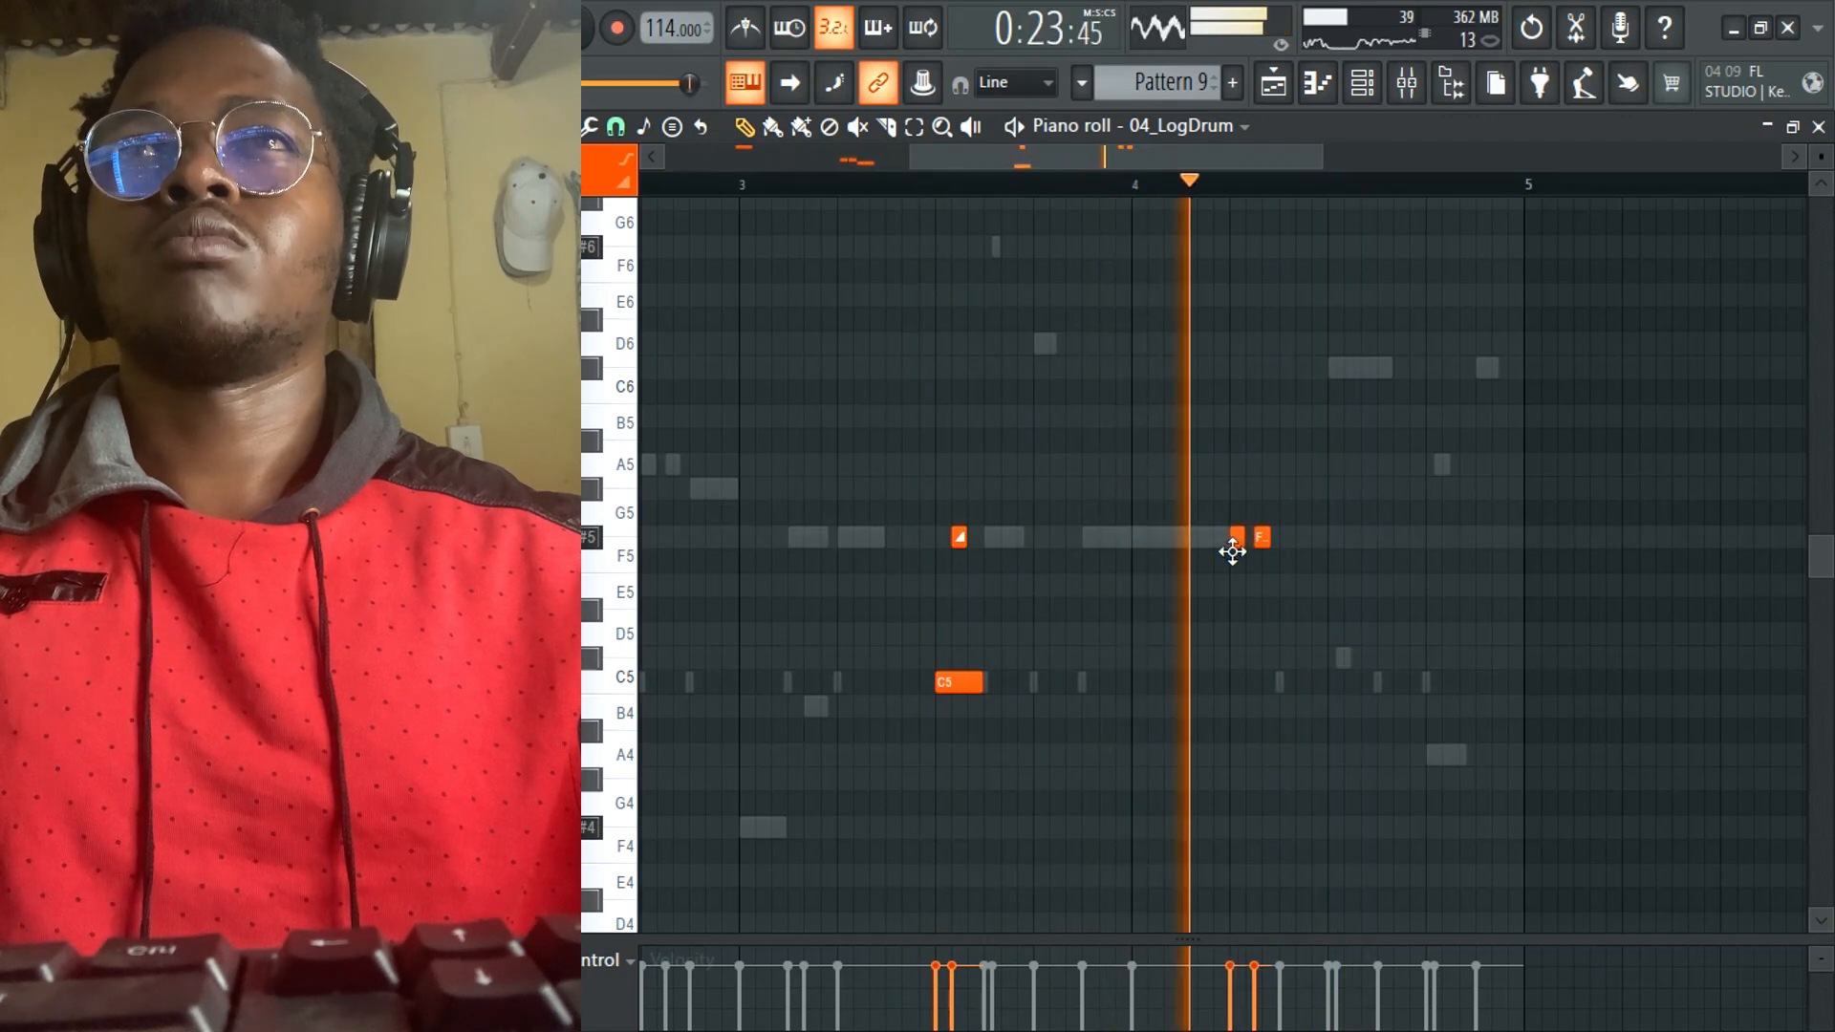
key(space)
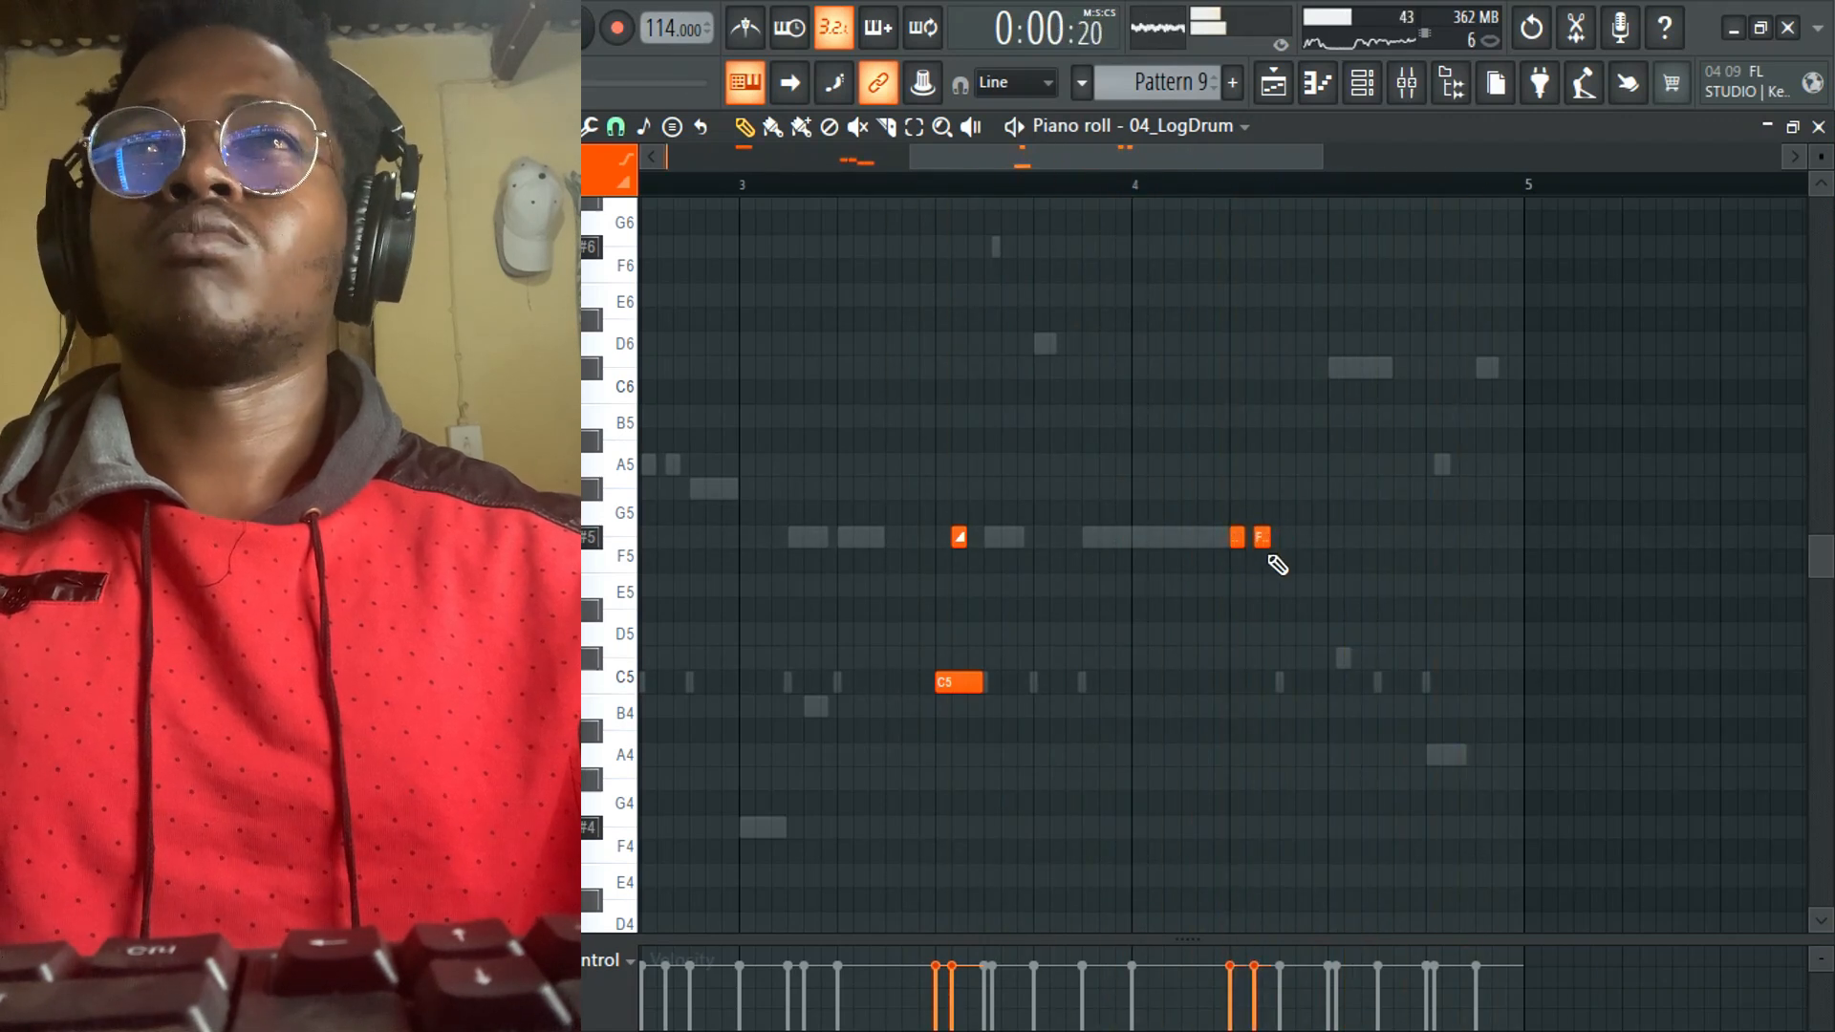
- Select the two short F#5 notes in bar 4, pan the first left and the second right, and play the result
drag(1286, 511, 1200, 578)
click(605, 960)
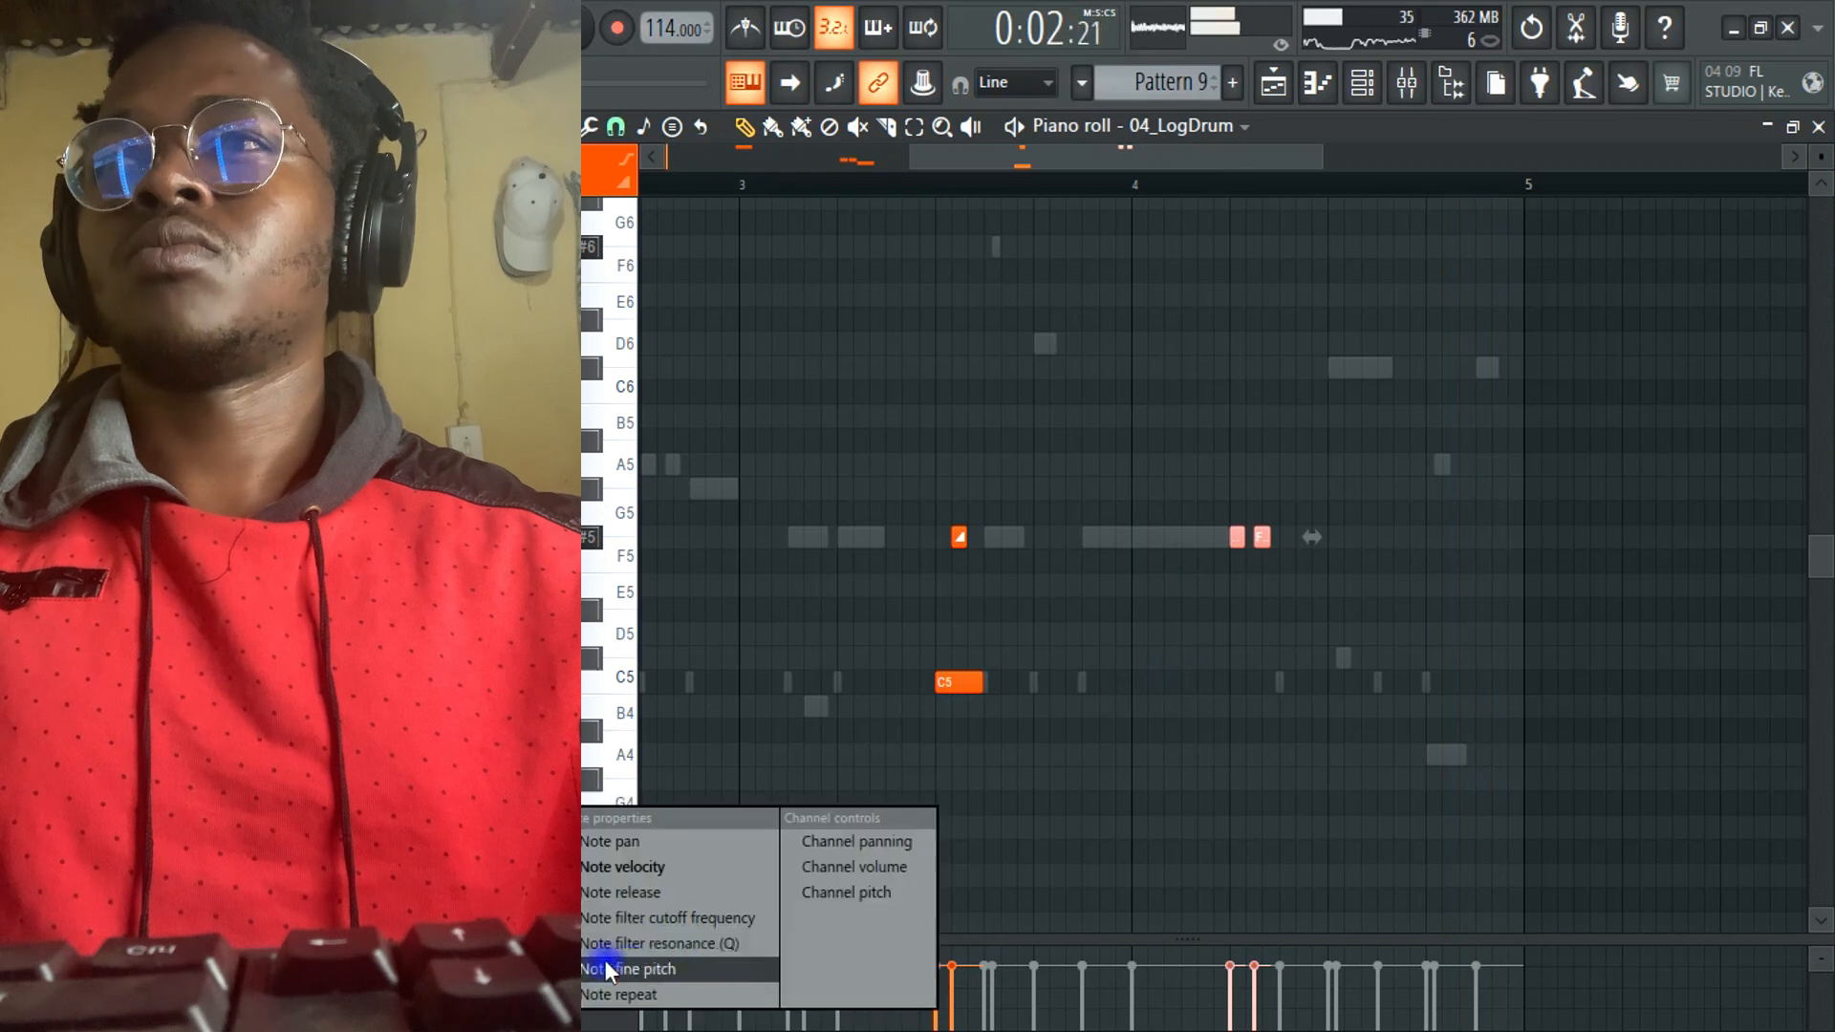
click(649, 845)
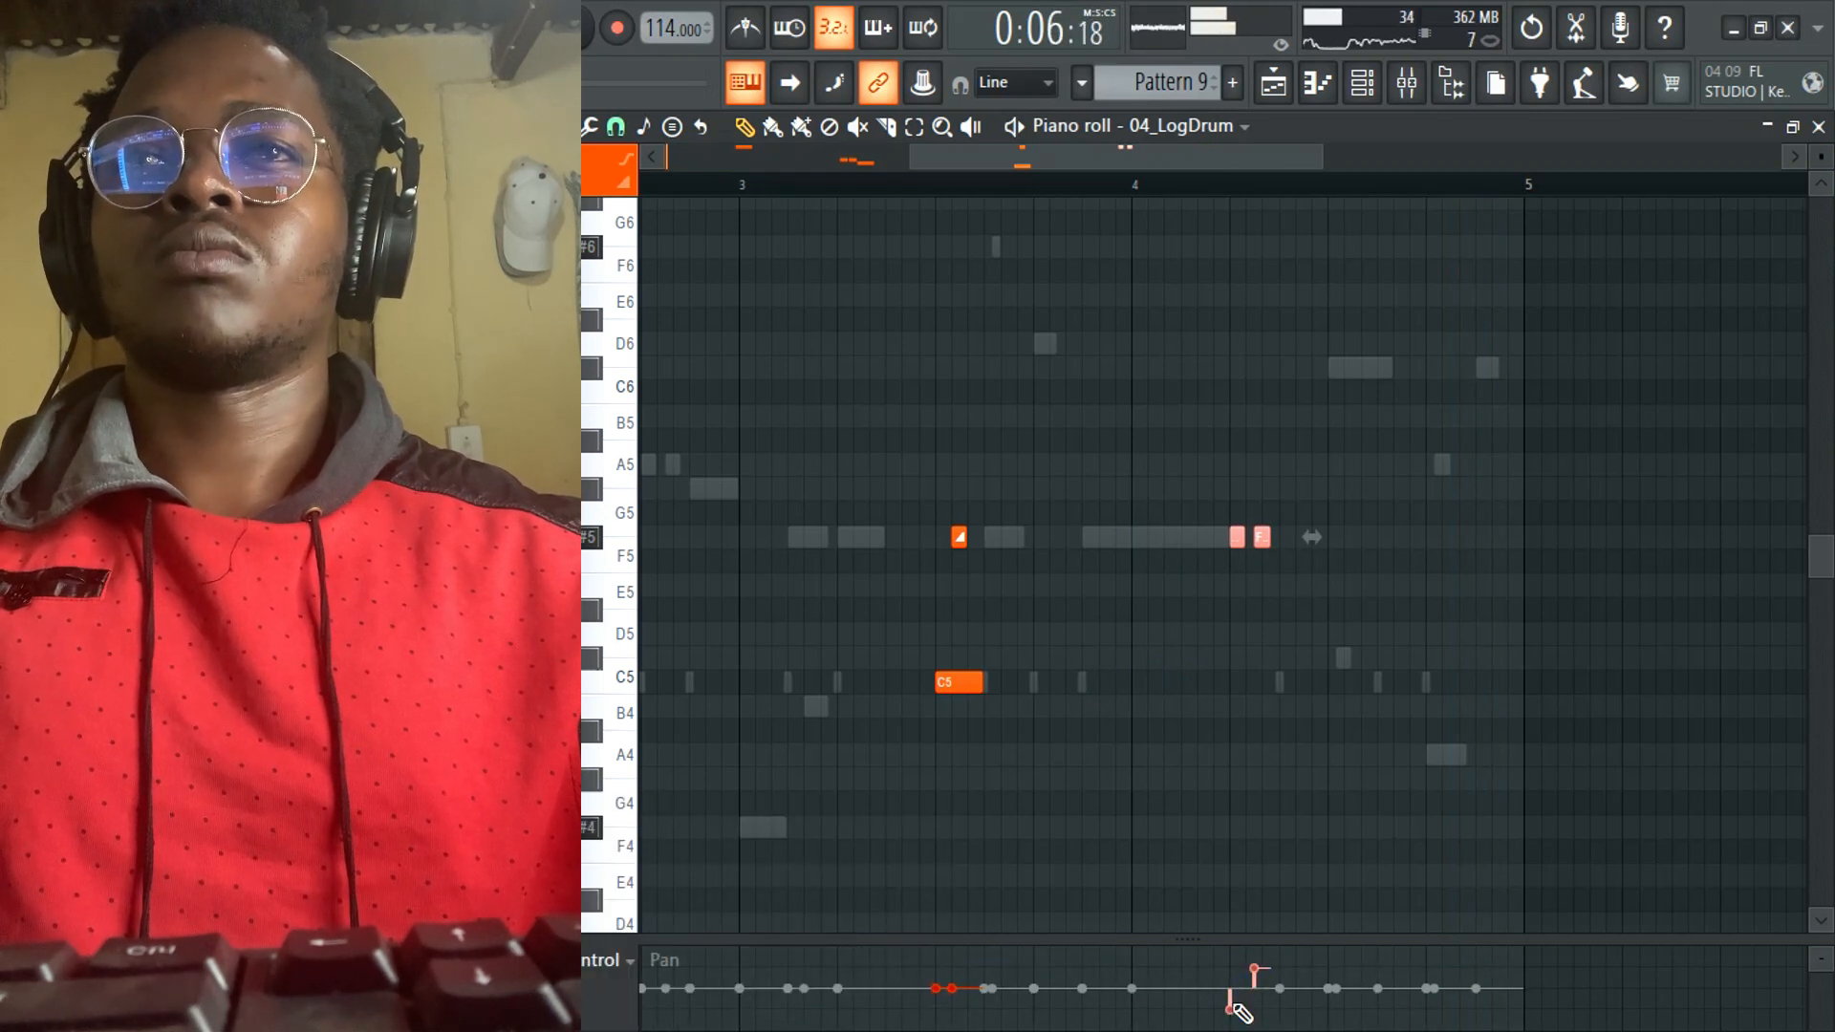
click(1132, 183)
key(space)
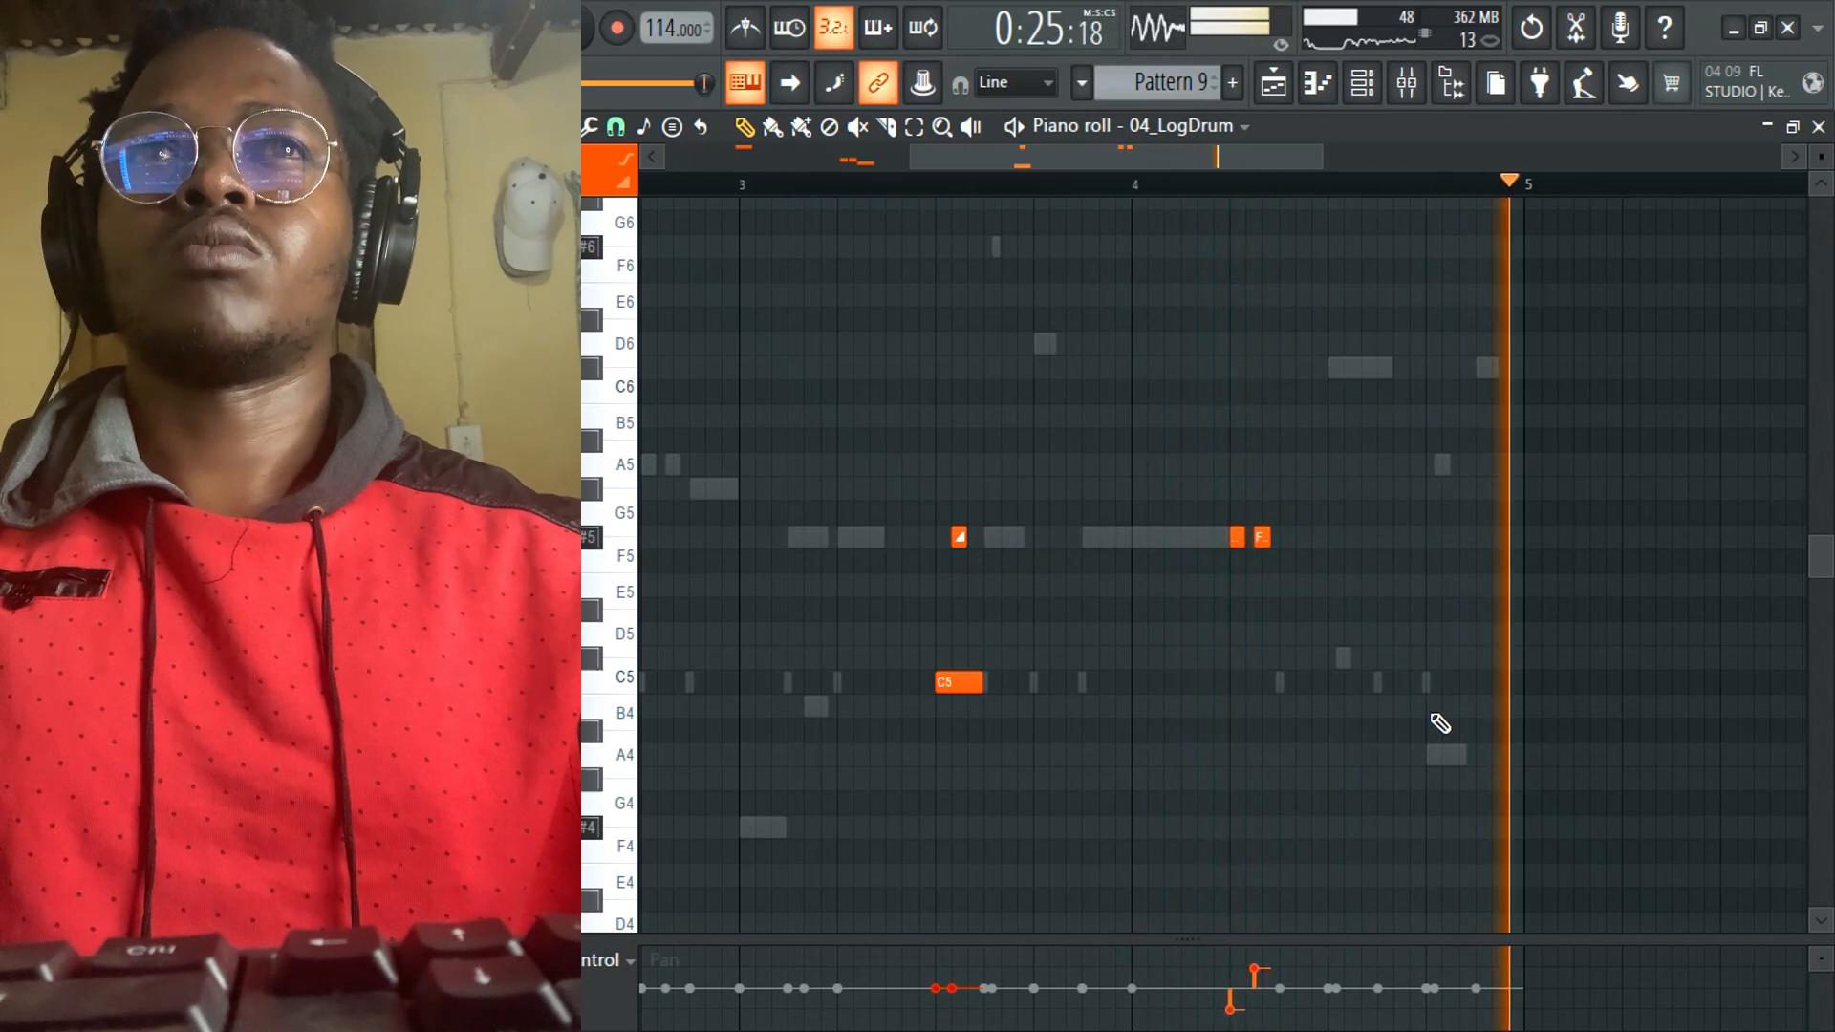
key(space)
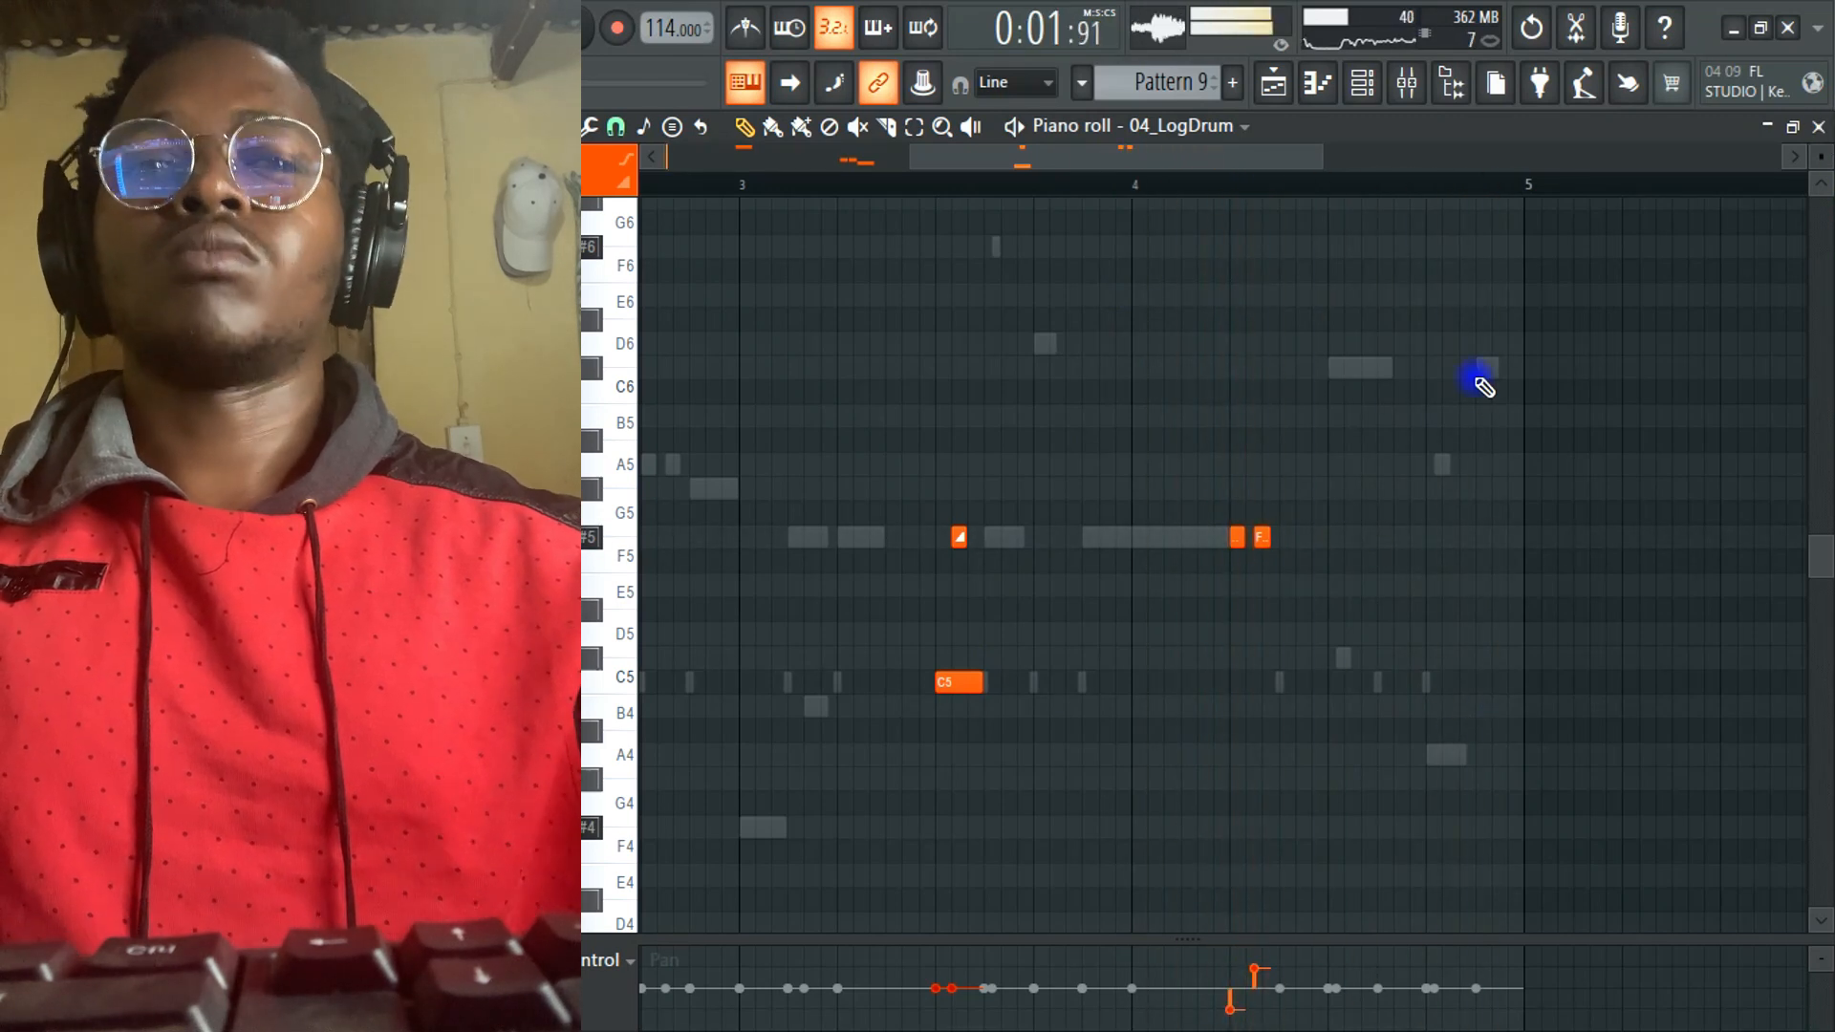
- Transpose all the 04_LogDrum notes down one octave and close the piano roll
key(ctrl+Down)
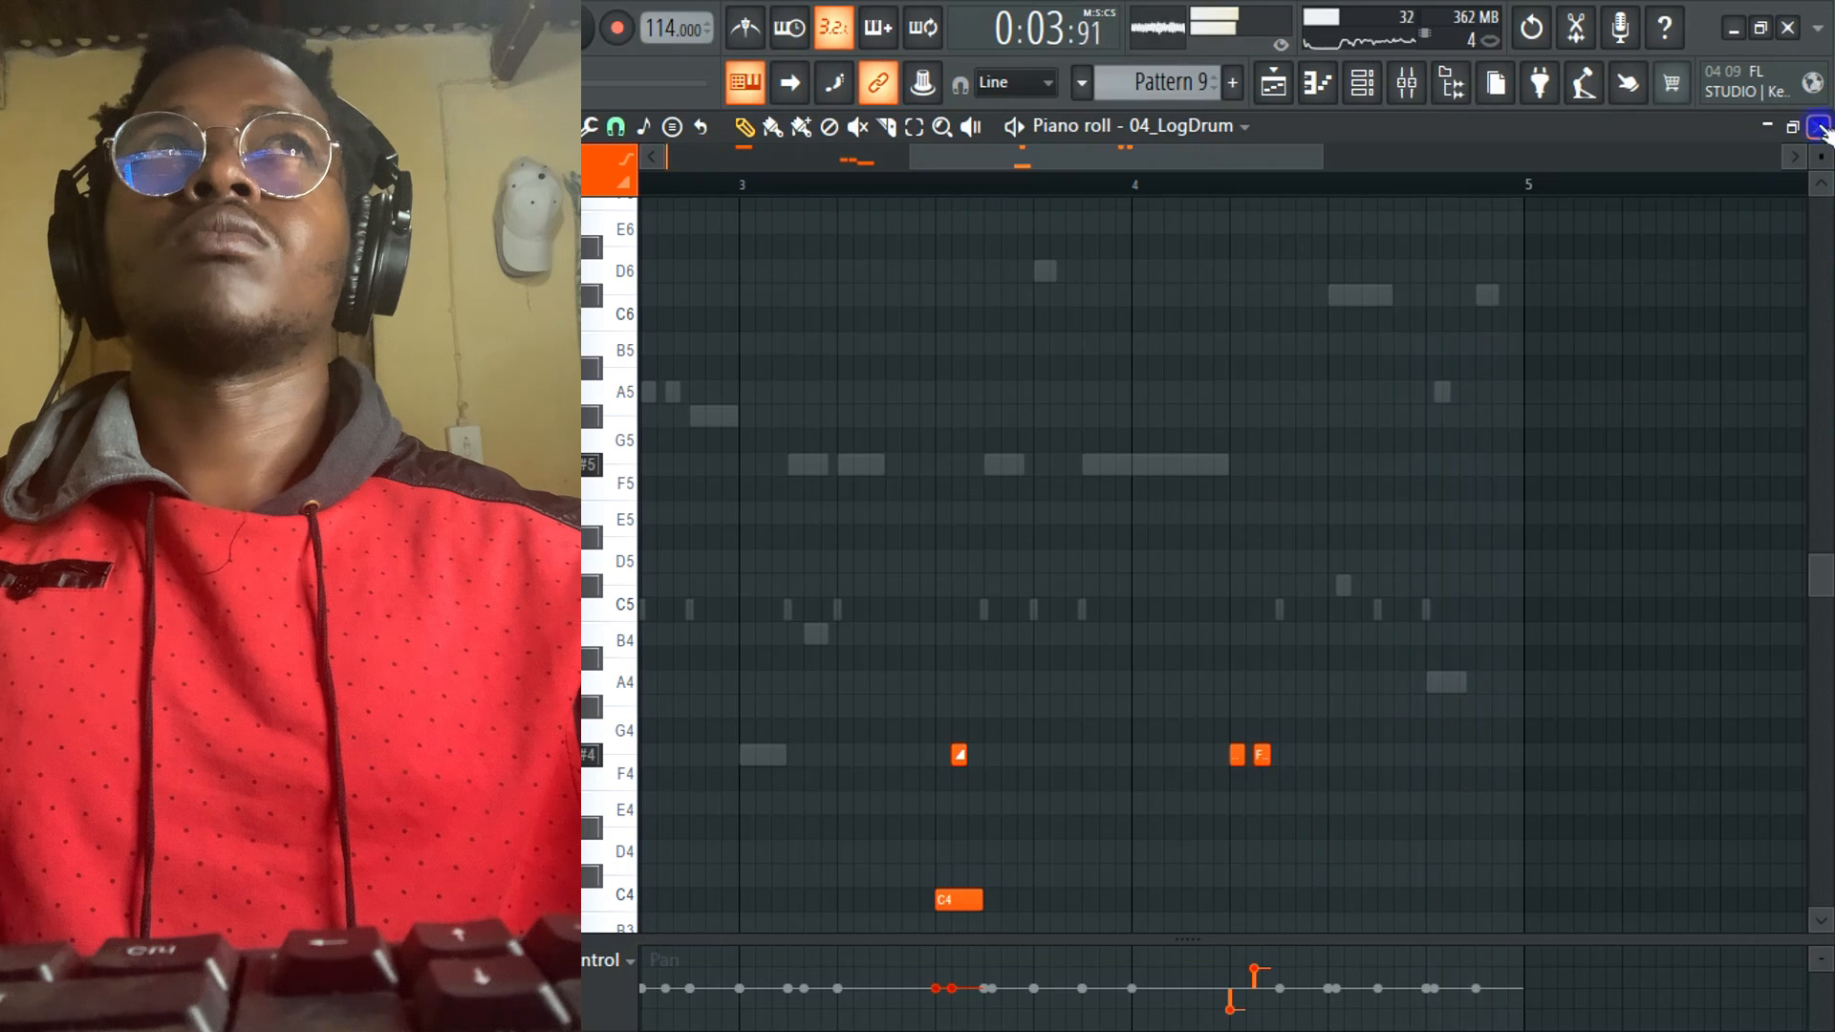
click(1818, 127)
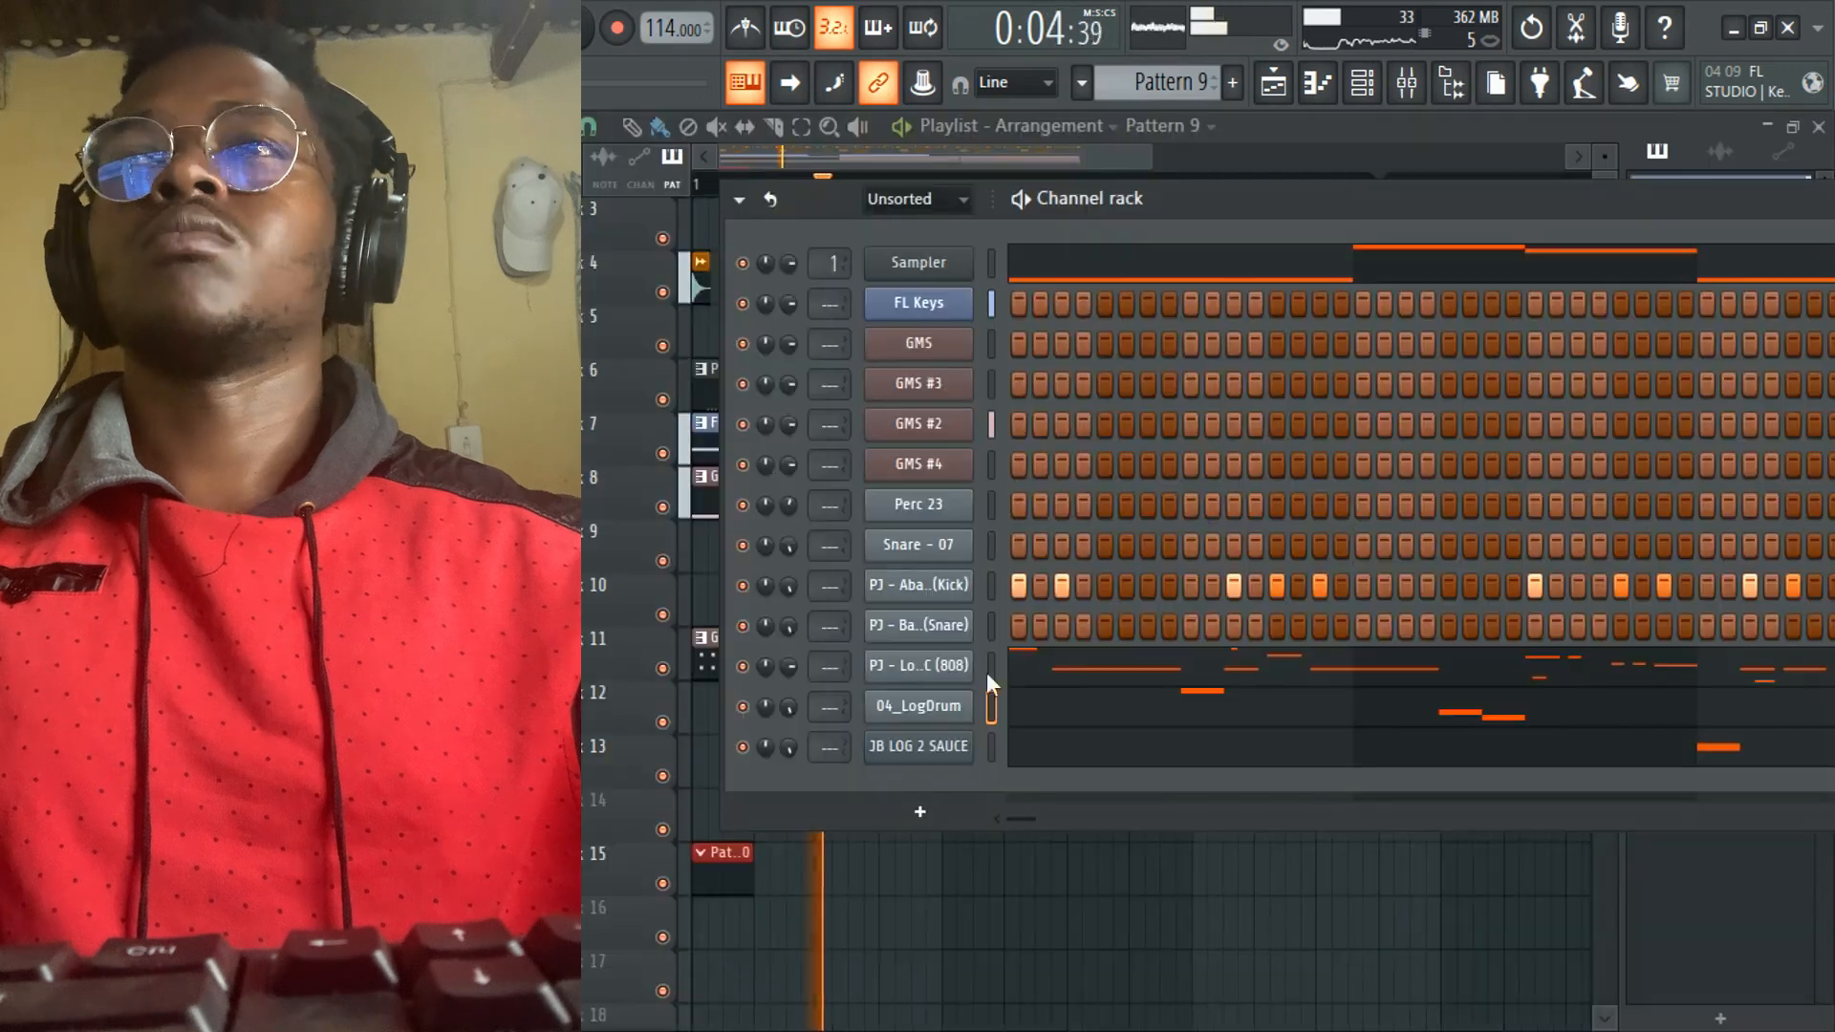
- Open the JB LOG 2 SAUCE piano roll, check its note against the other parts, and close it
click(1037, 762)
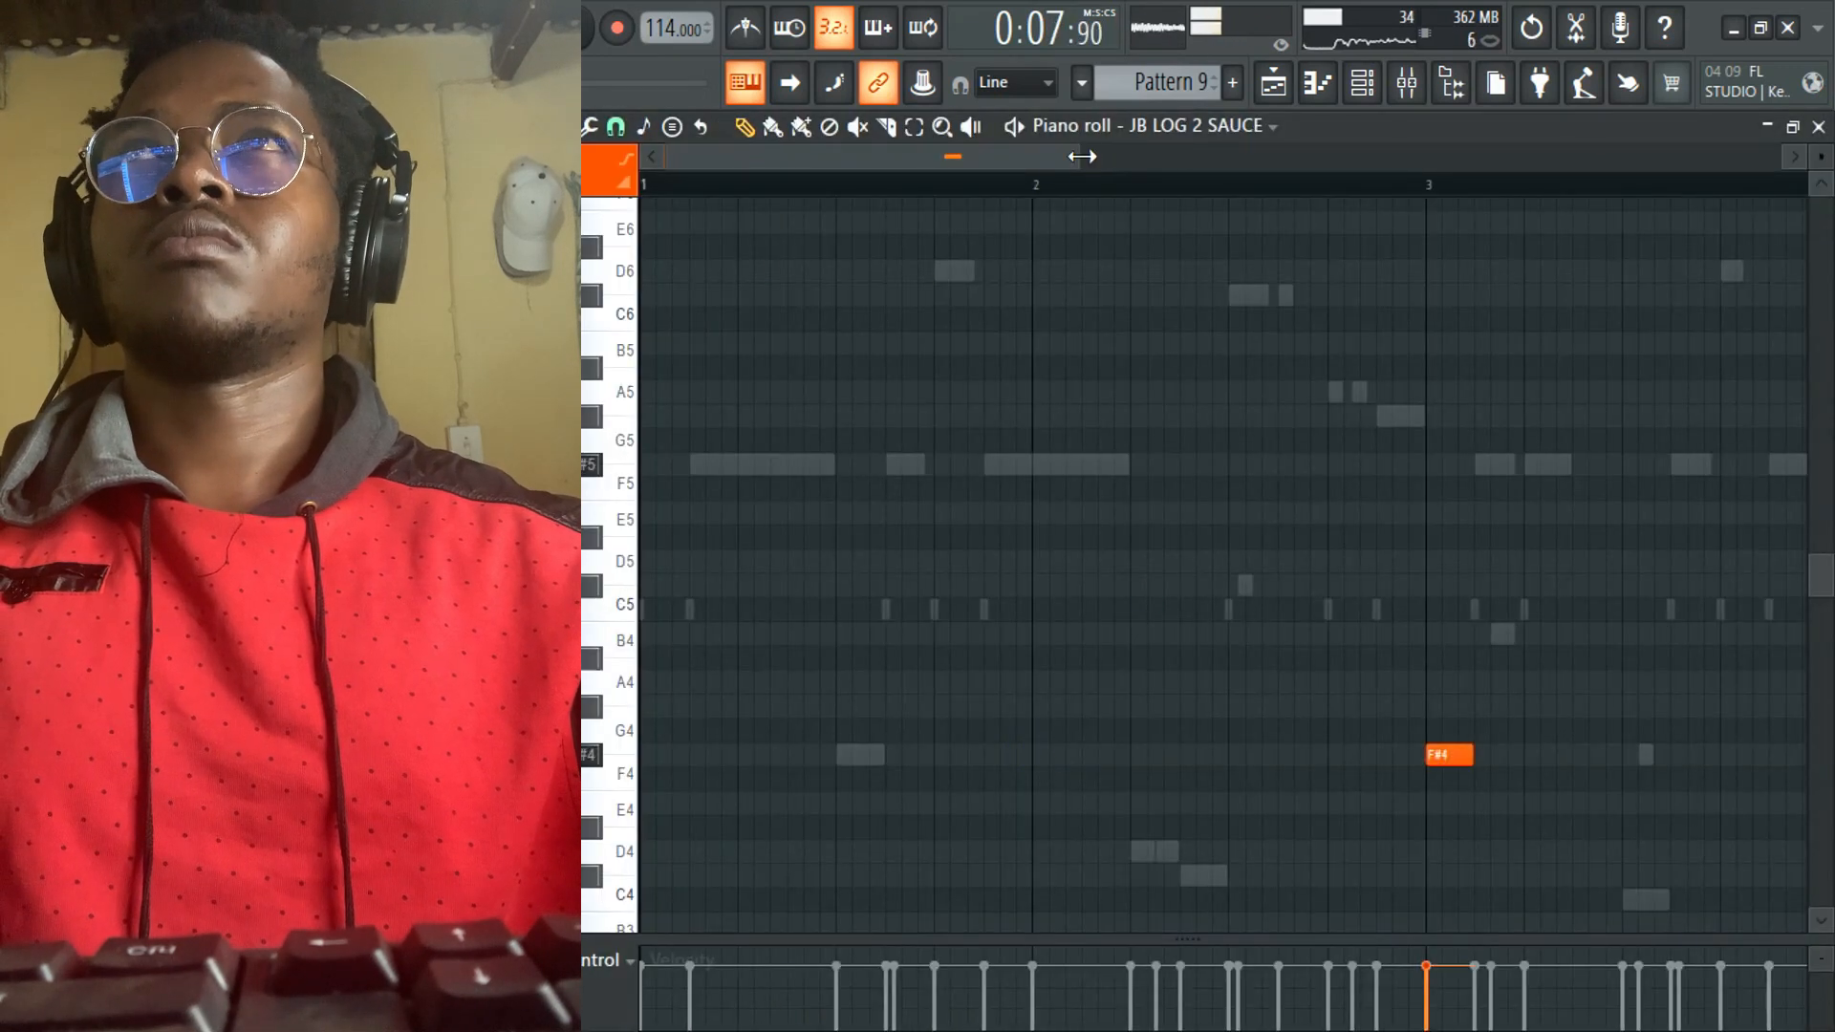
drag(1082, 156, 1125, 156)
scroll(1172, 643, down, 4)
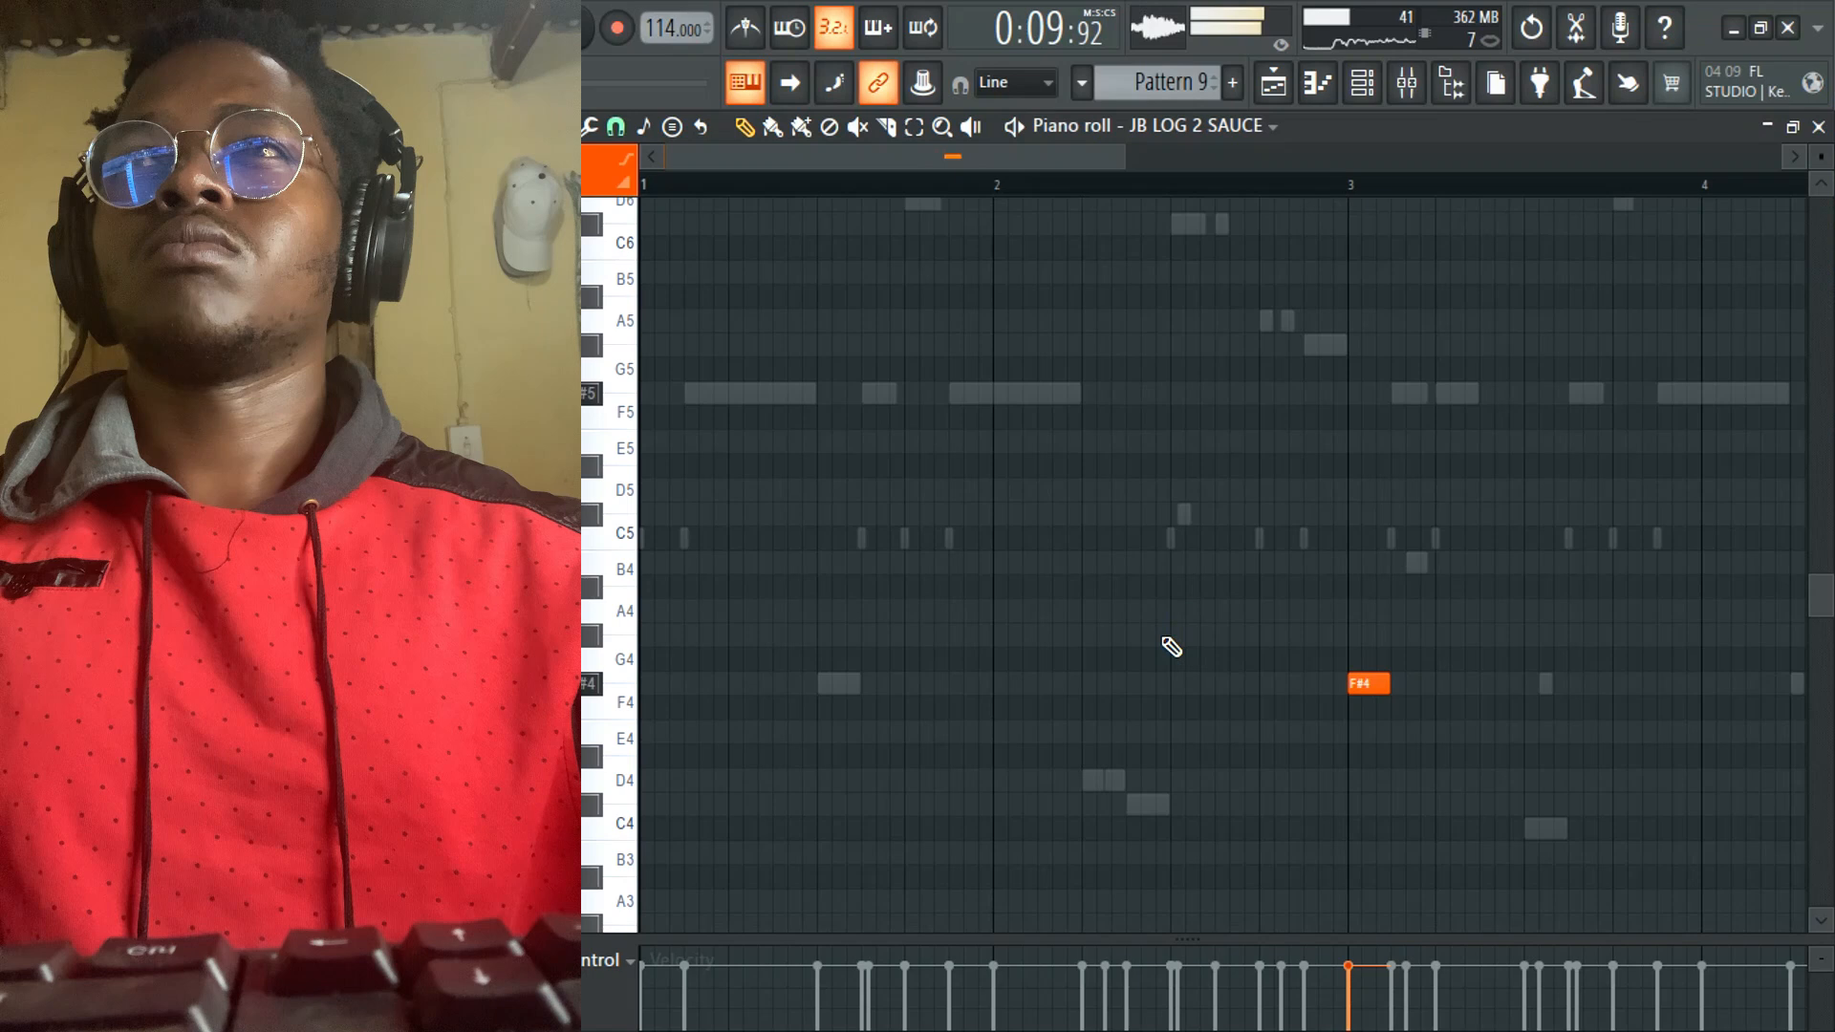
click(1818, 126)
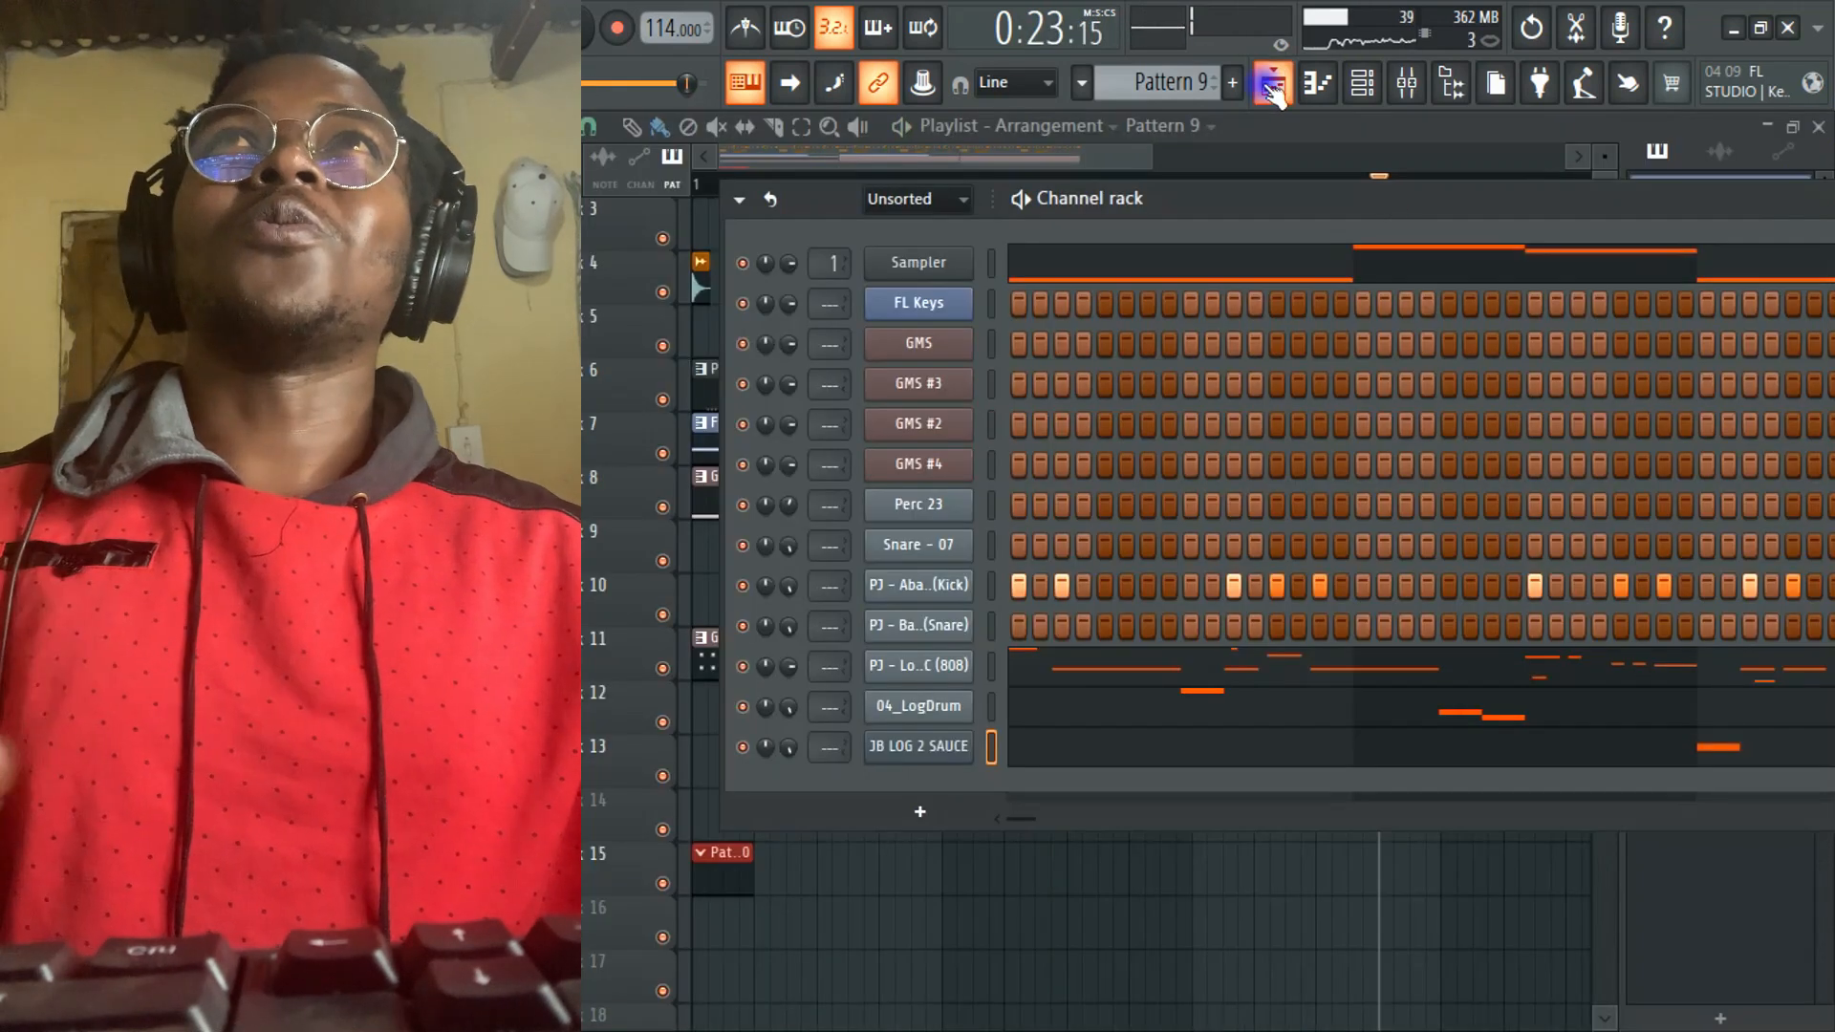
- Close the channel rack, solo playlist track 11, unmute track 10 with it, and play from bar 5
click(1271, 86)
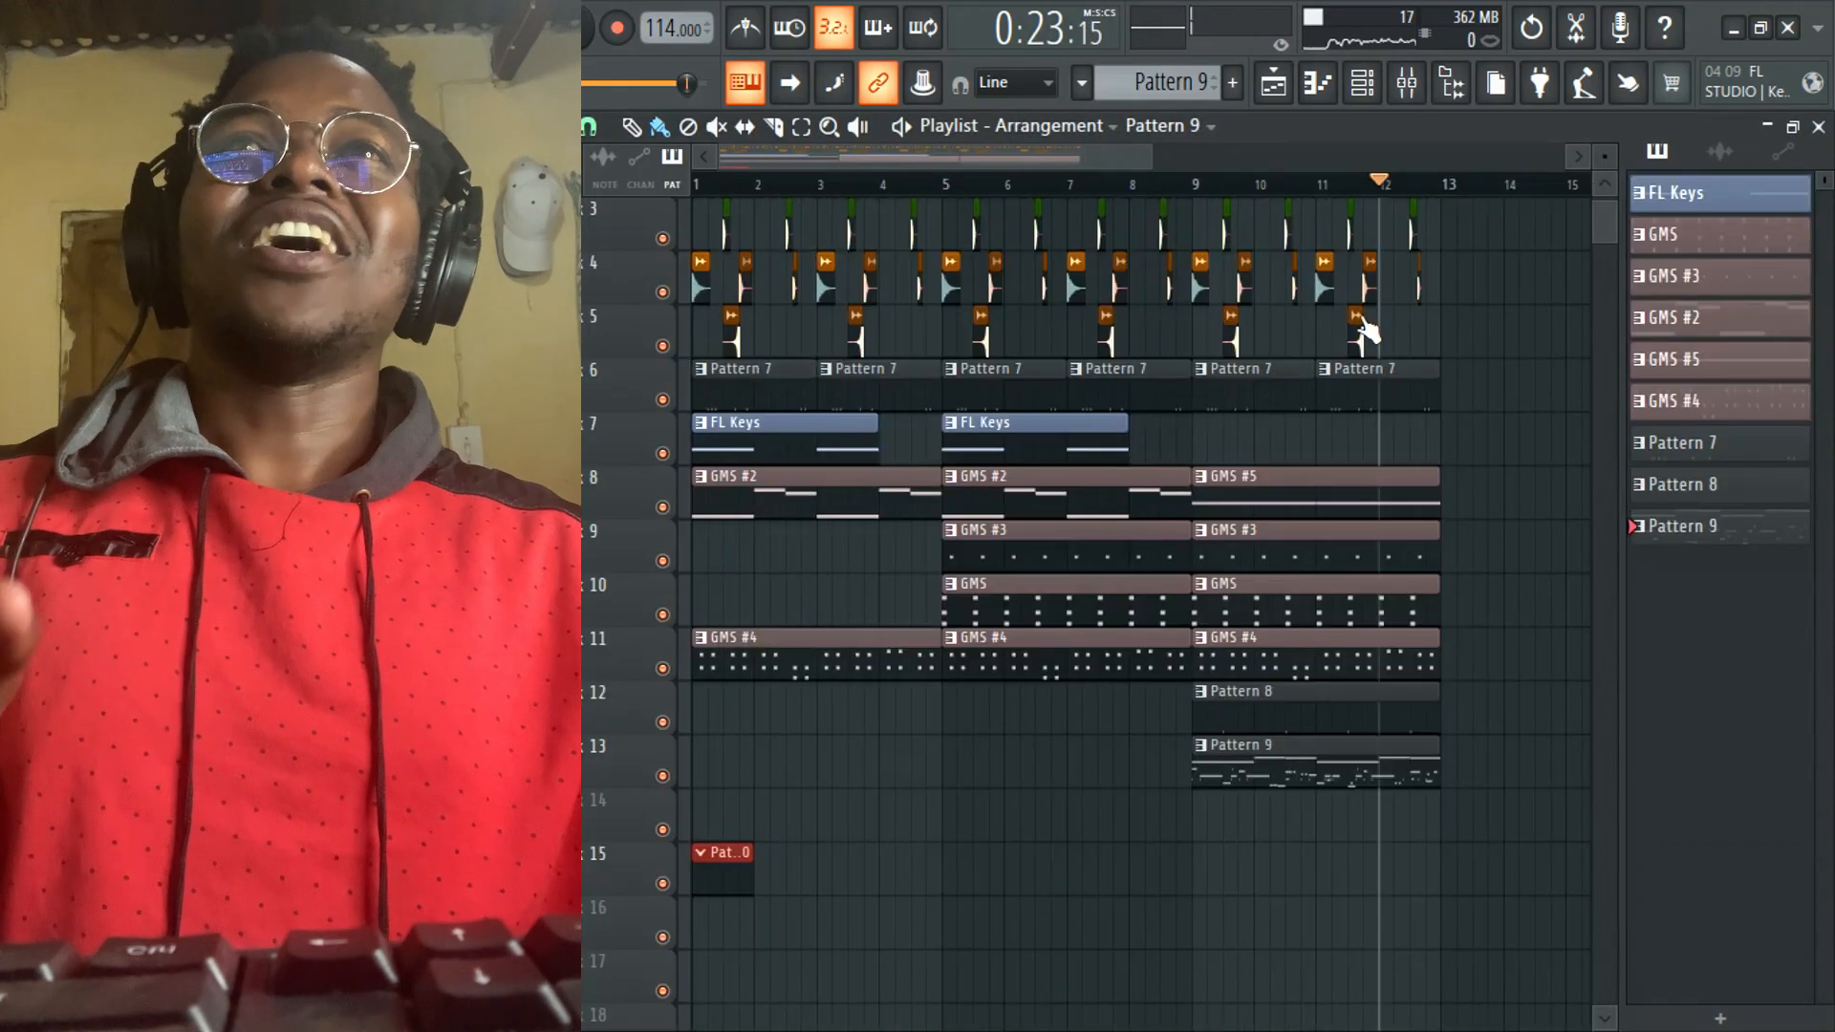
scroll(1376, 535, down, 2)
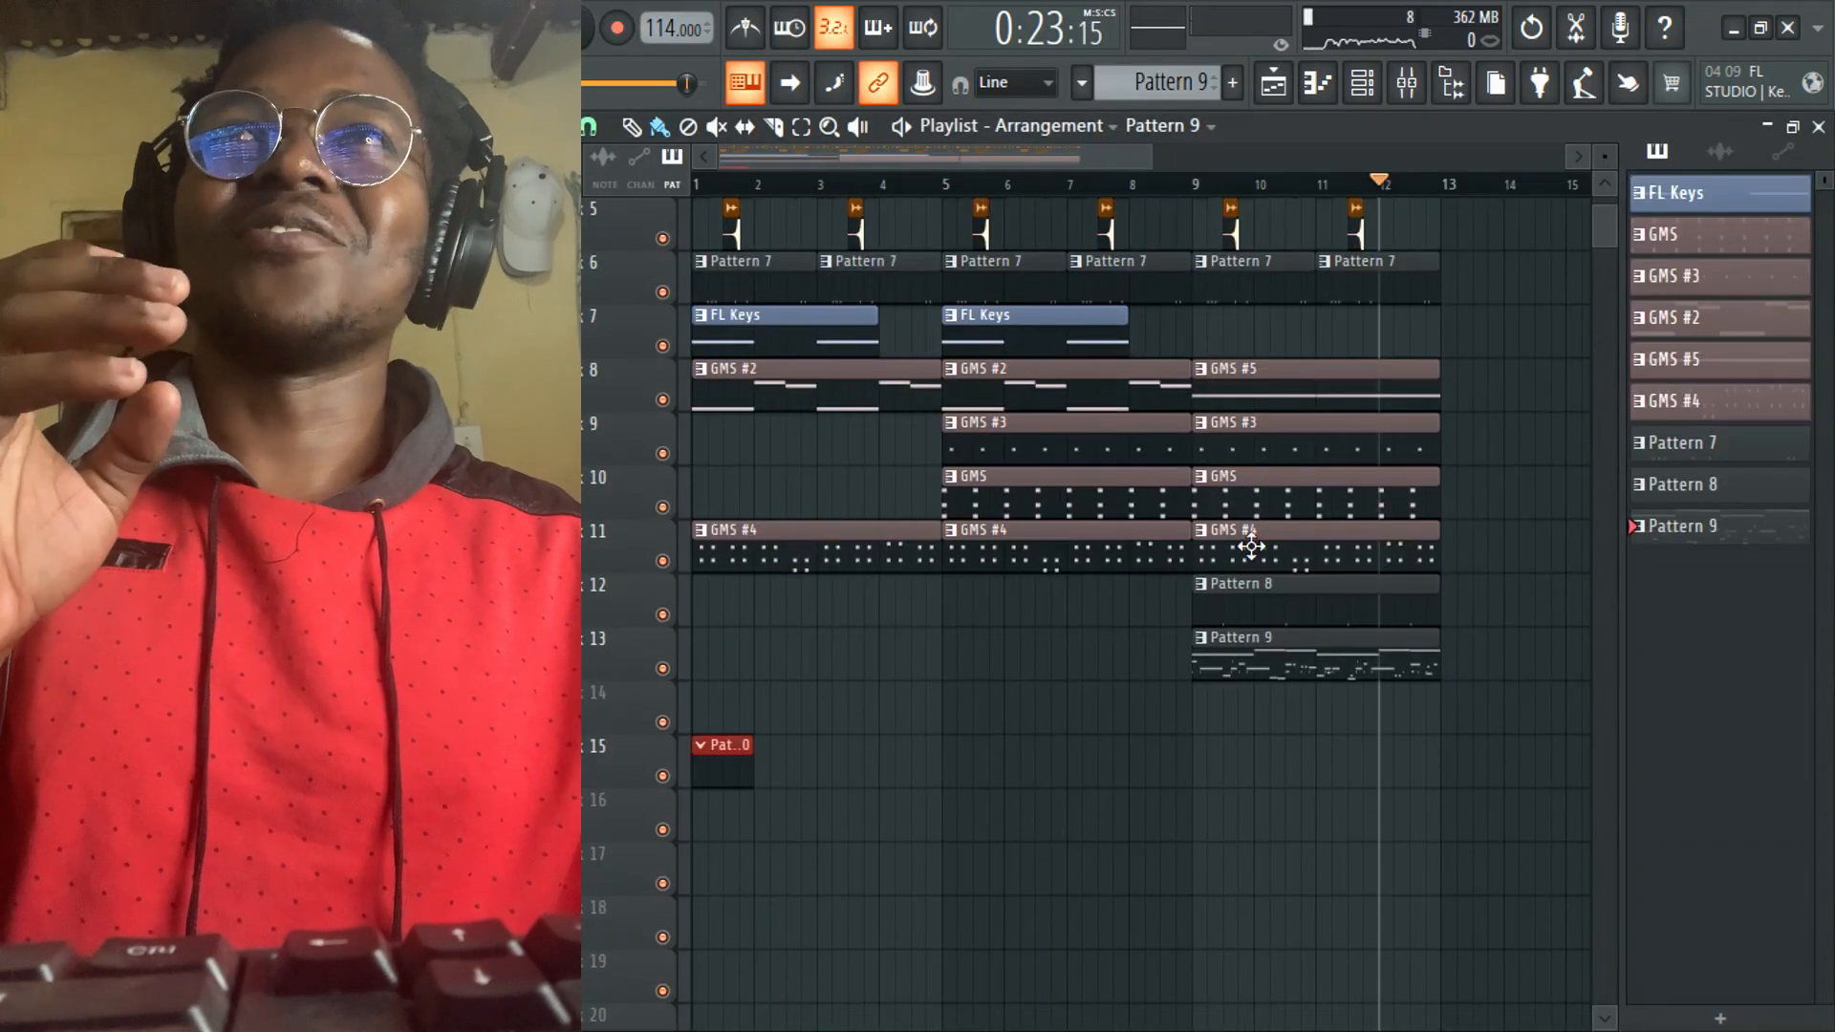
right_click(662, 561)
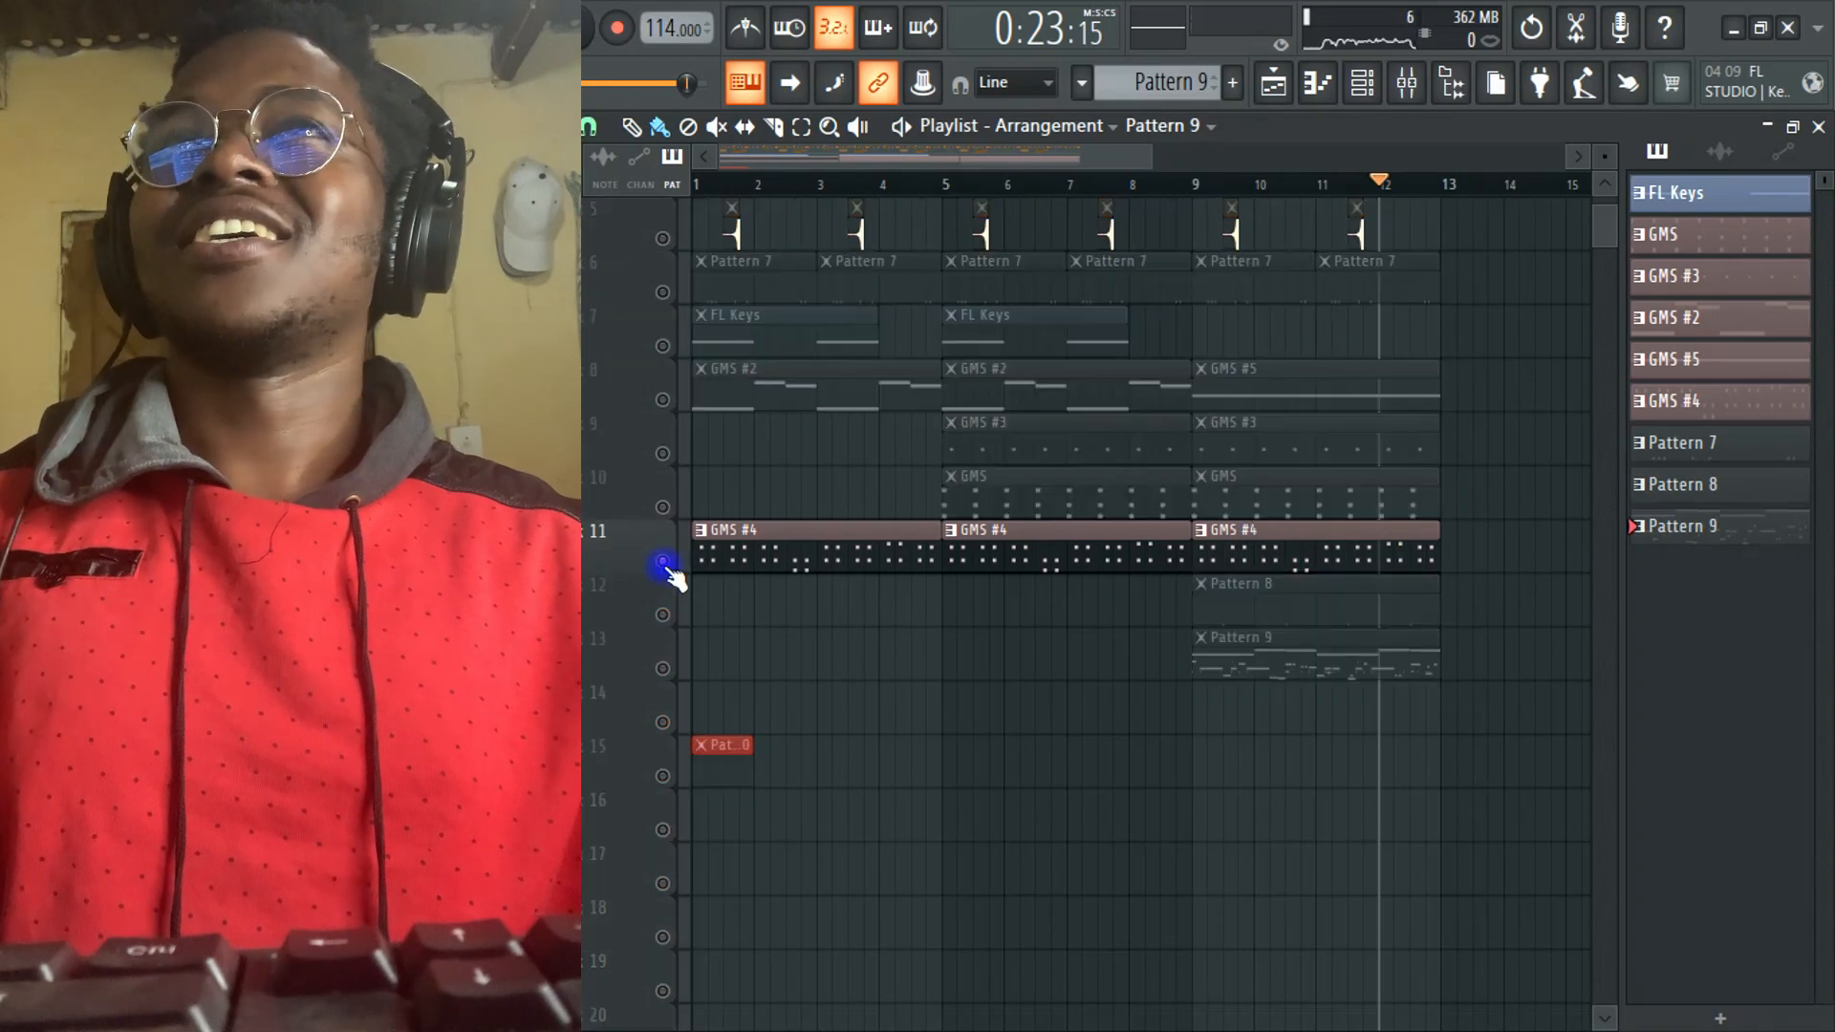
click(663, 506)
click(941, 186)
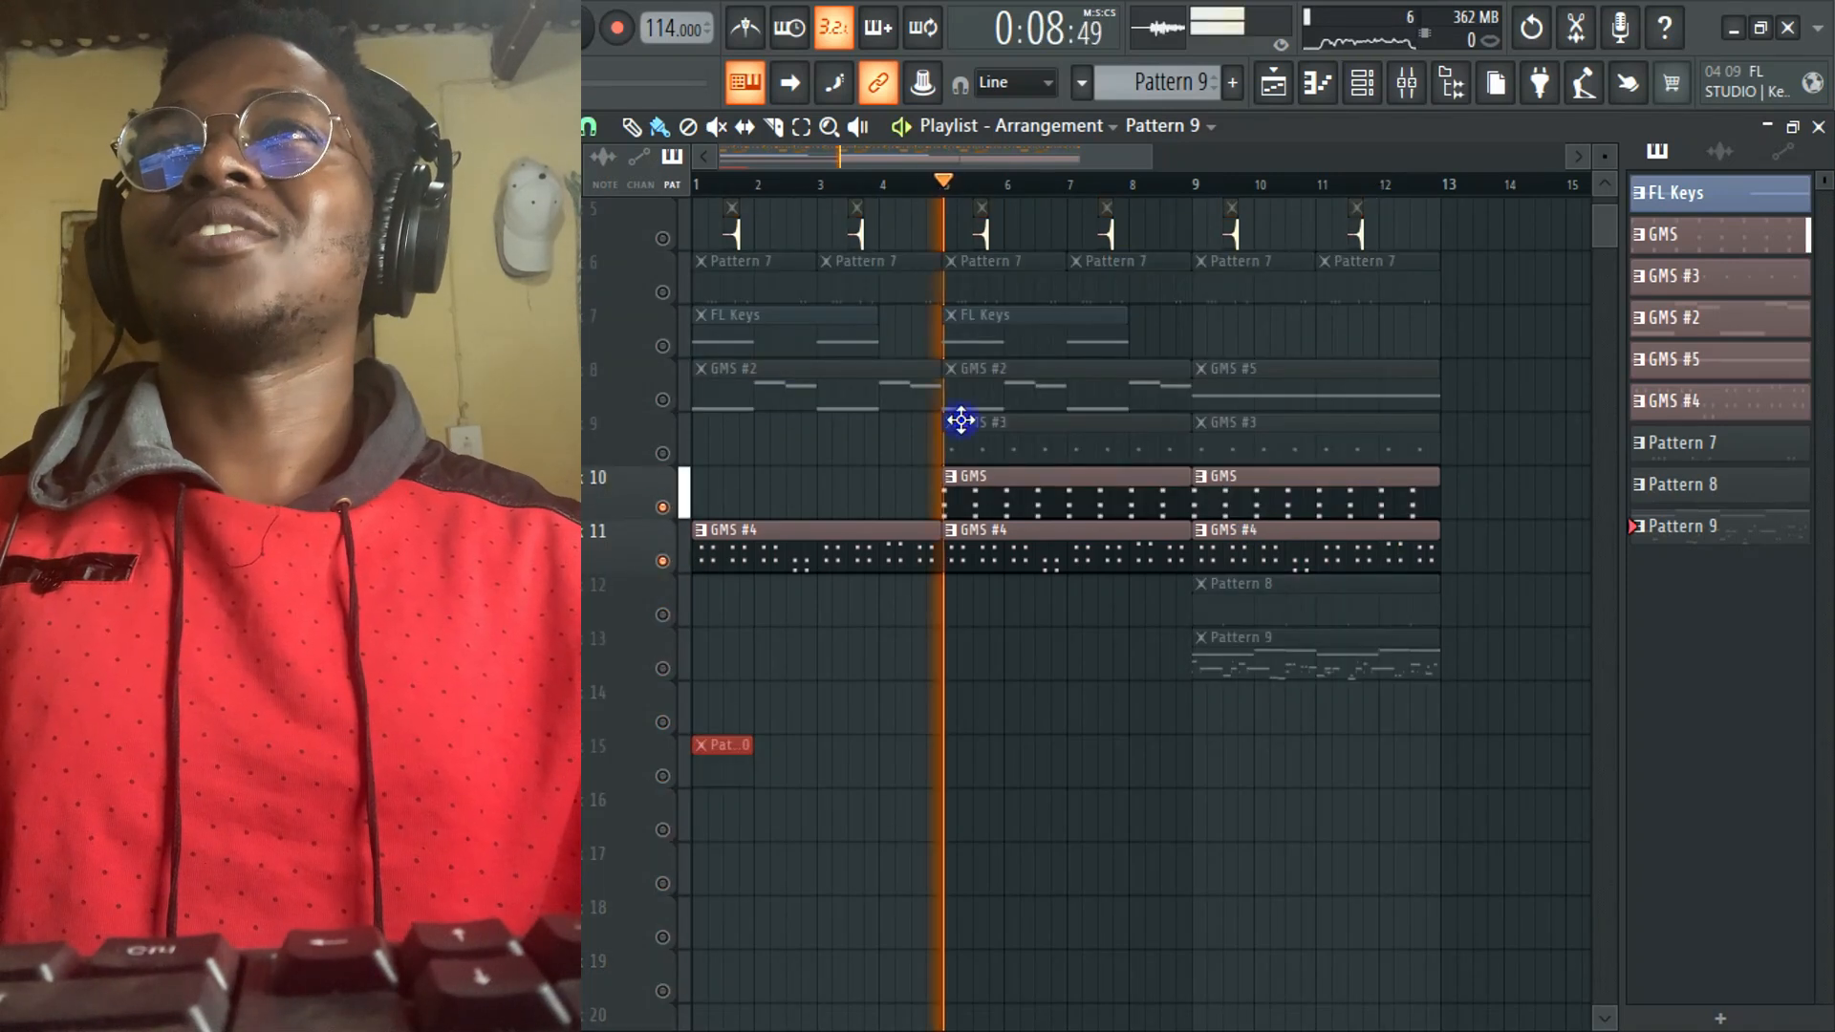
- Open the GMS pattern from its playlist clip, show the channel rack, and clone the GMS #4 channel
double_click(965, 482)
click(1330, 88)
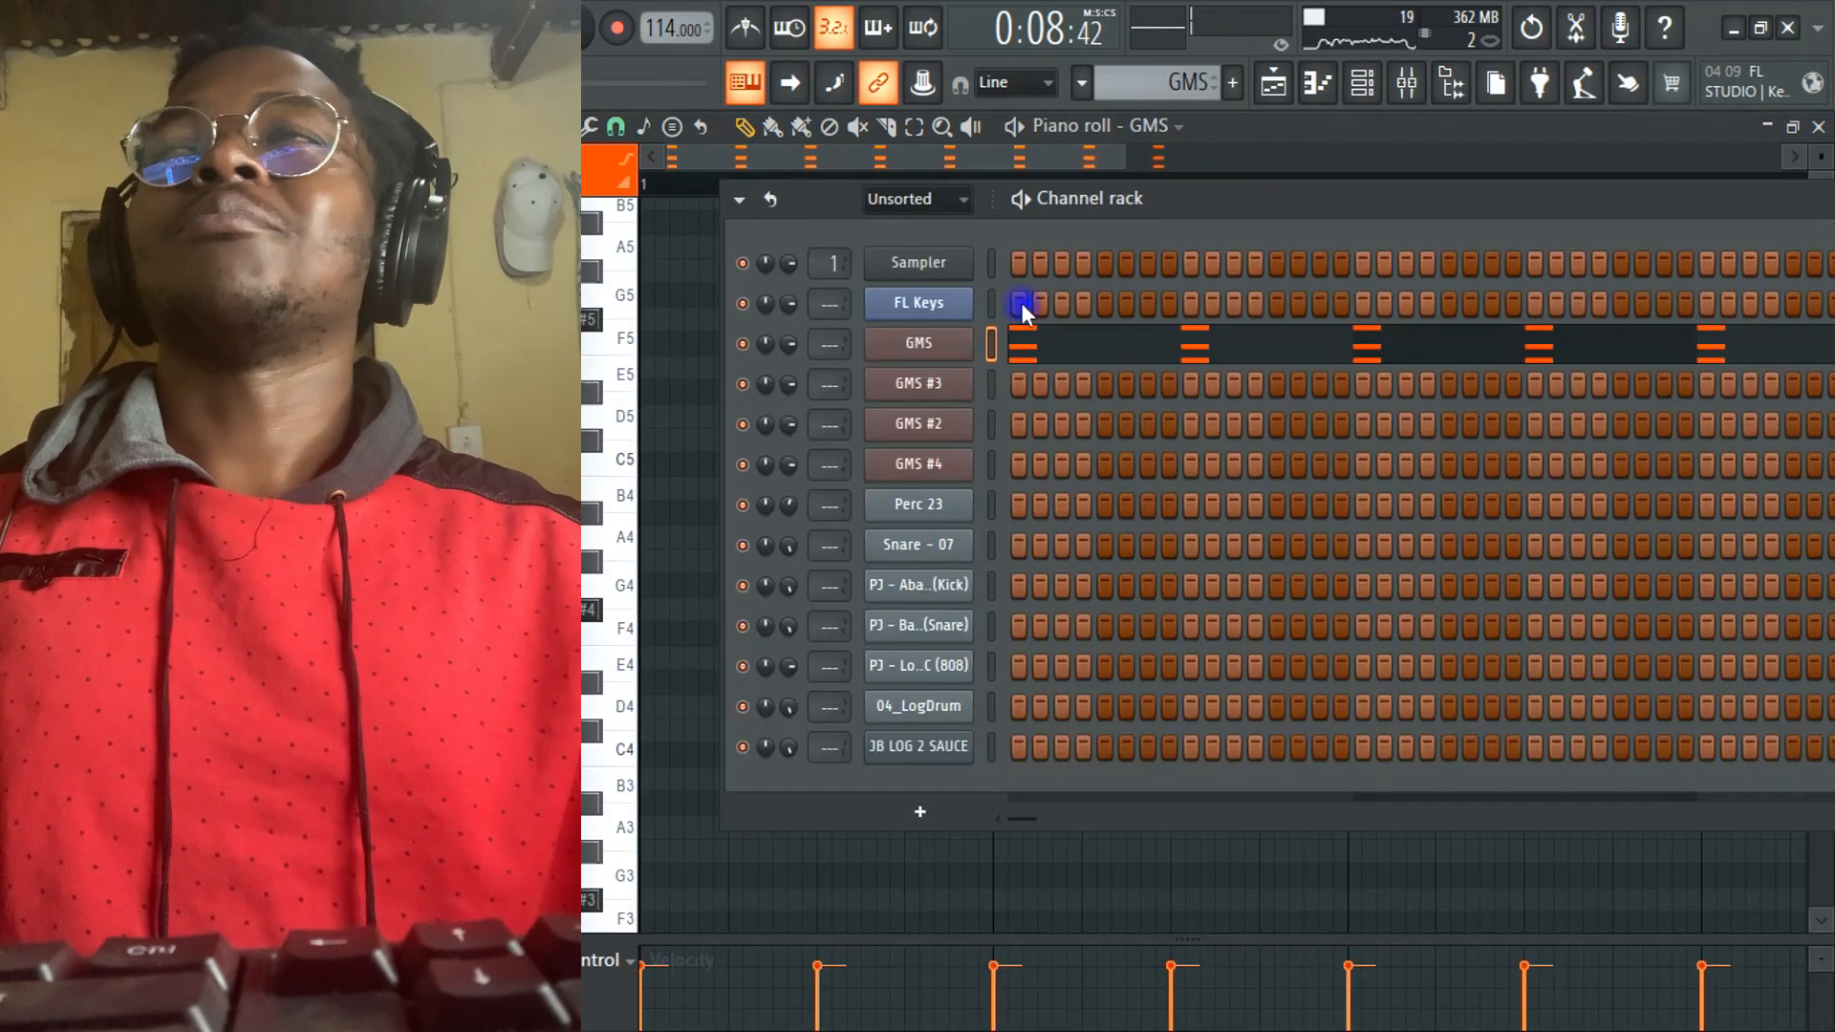
right_click(956, 368)
click(995, 528)
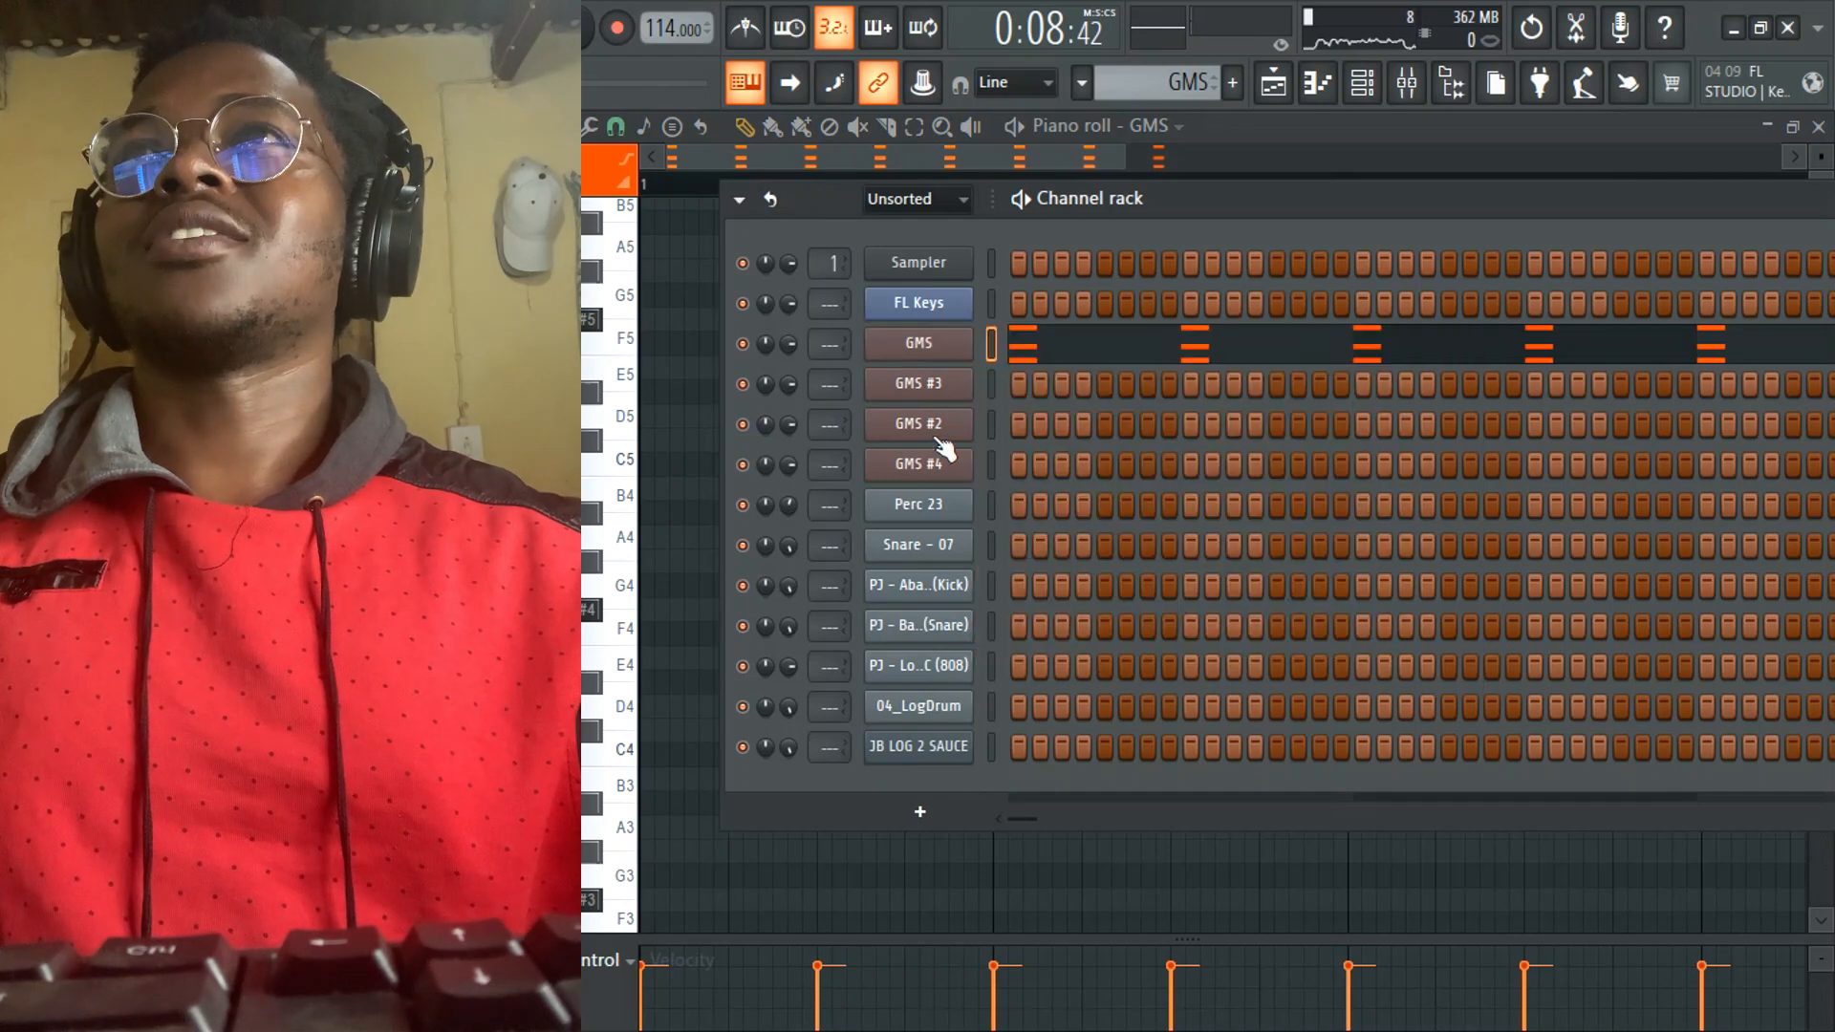
right_click(941, 344)
right_click(927, 466)
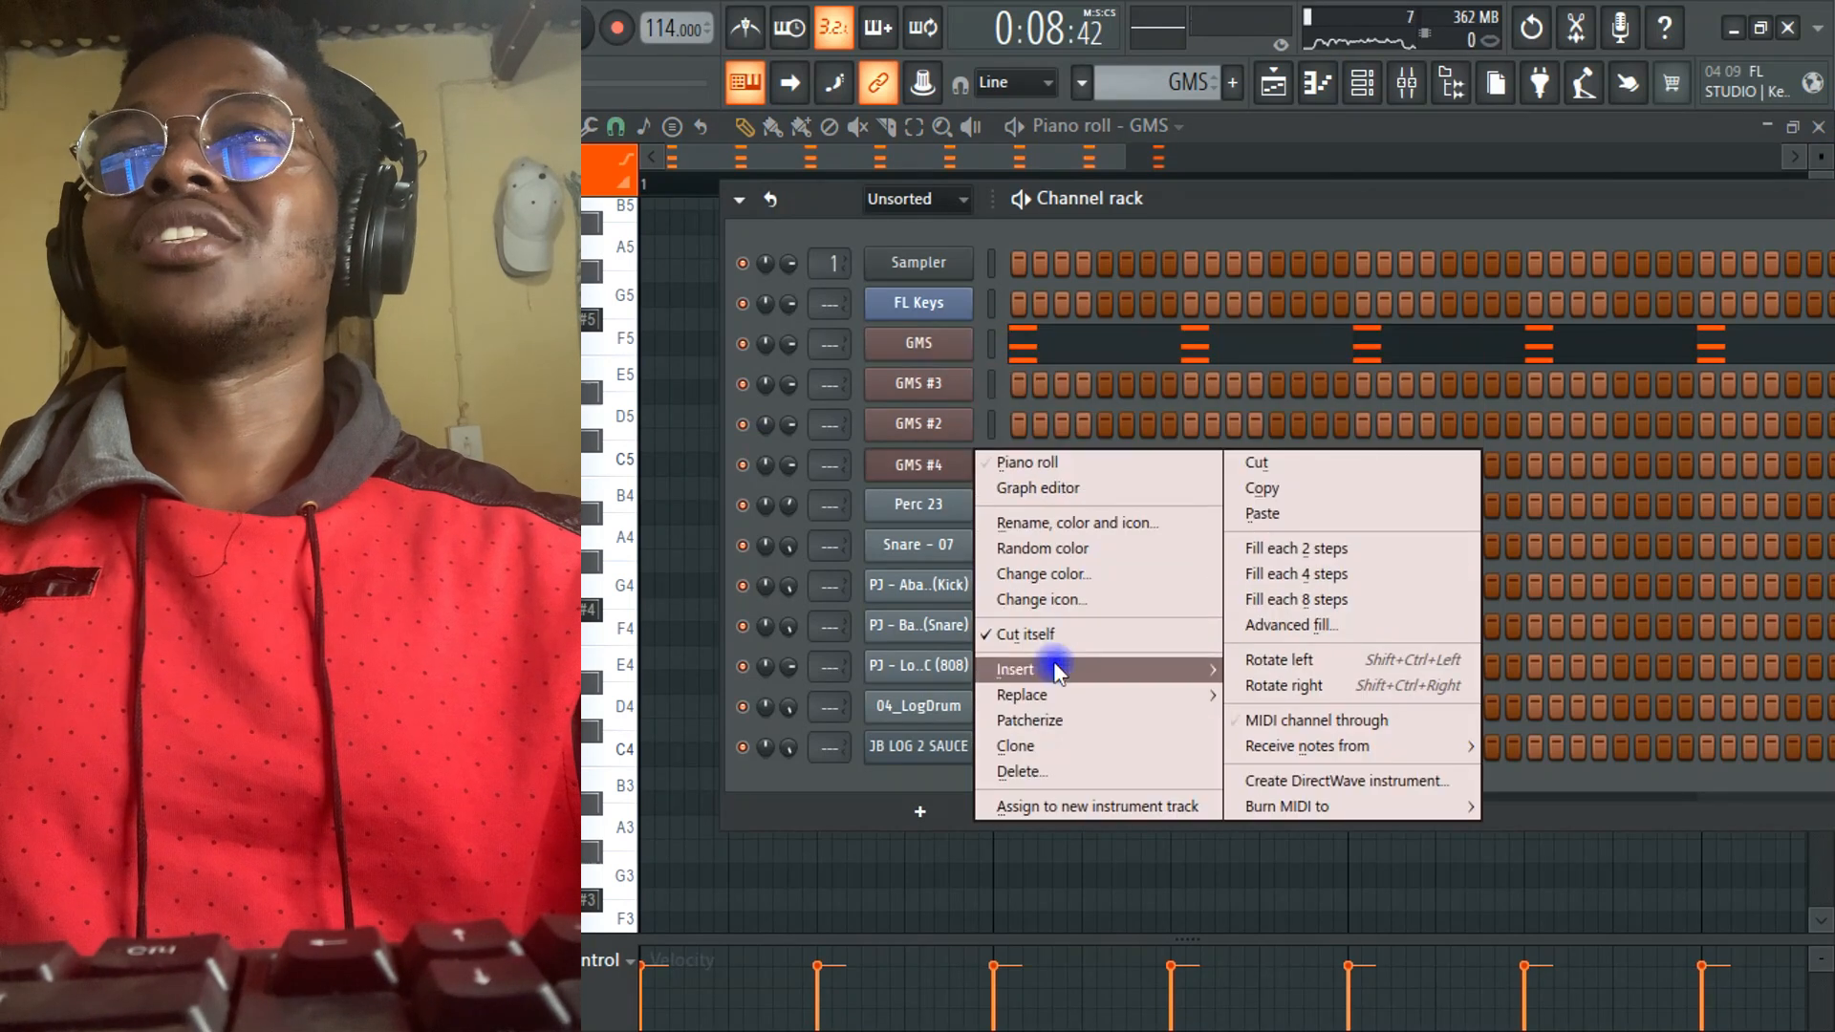
click(1026, 743)
- Open the preset library of the cloned GMS synth and try the Fake Arp and Fifth Chords TE presets
click(928, 368)
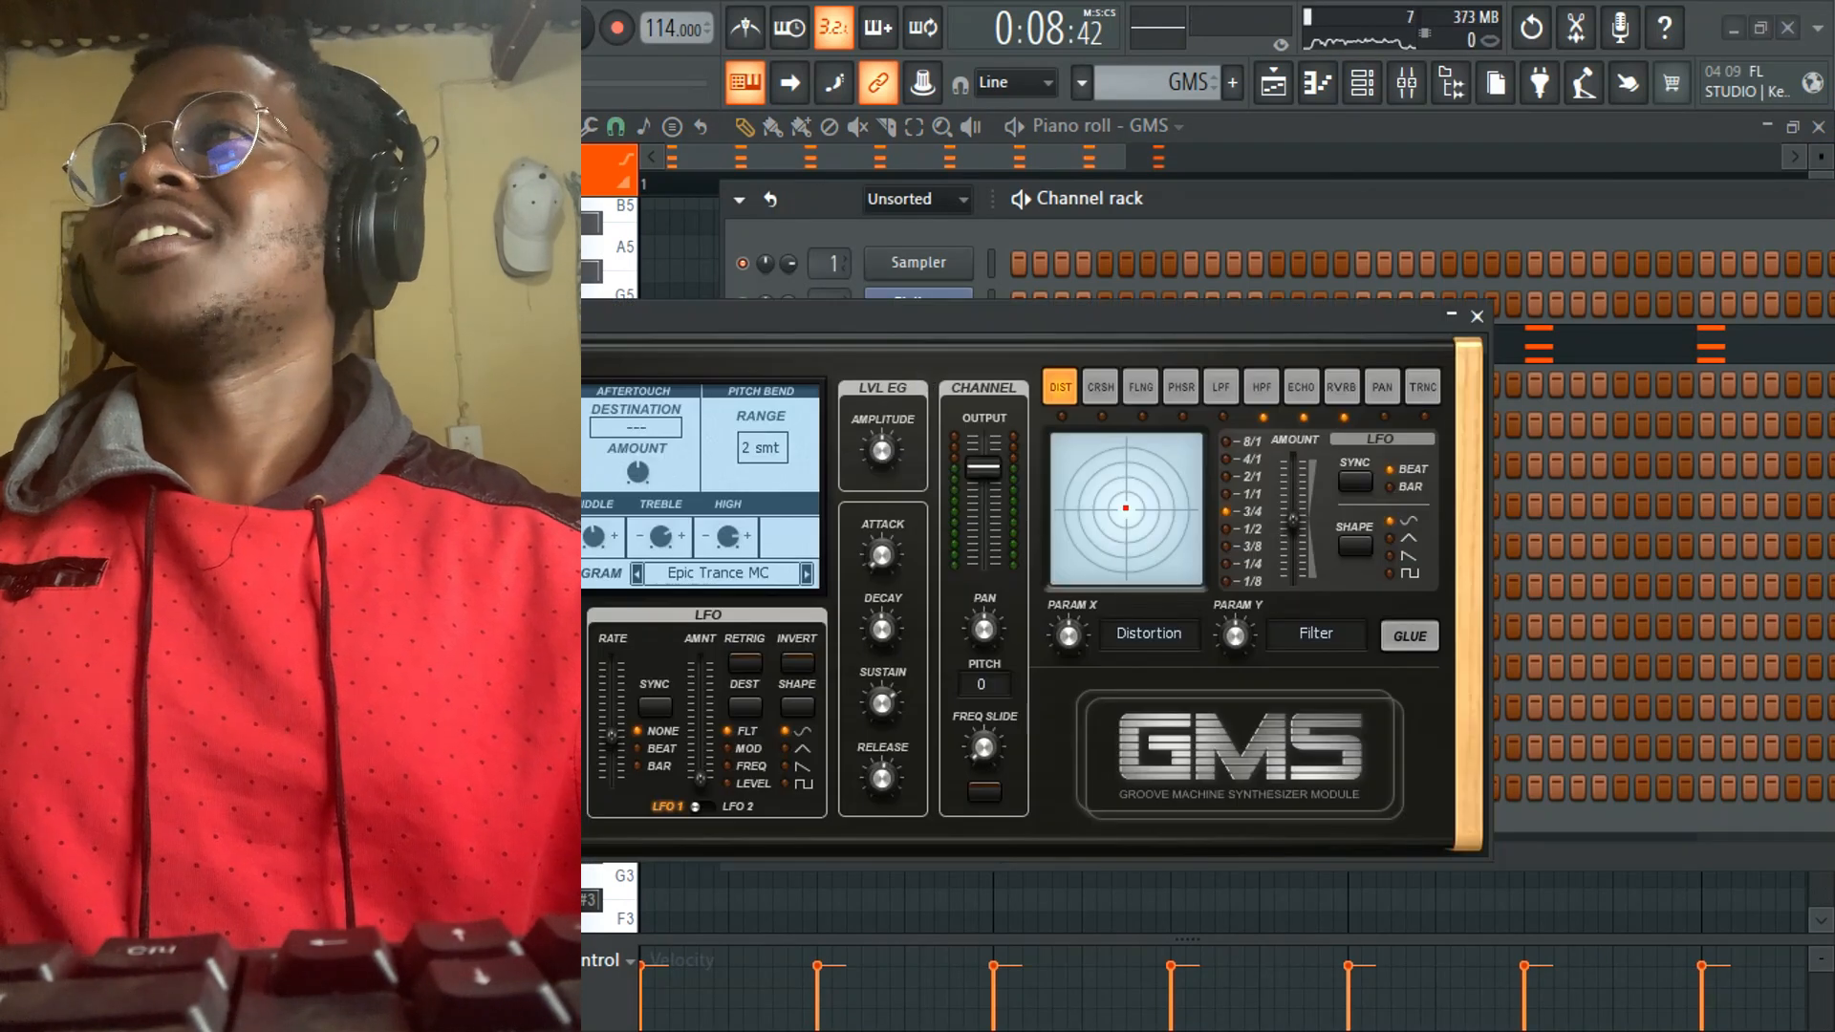
click(749, 571)
click(711, 530)
scroll(956, 635, down, 4)
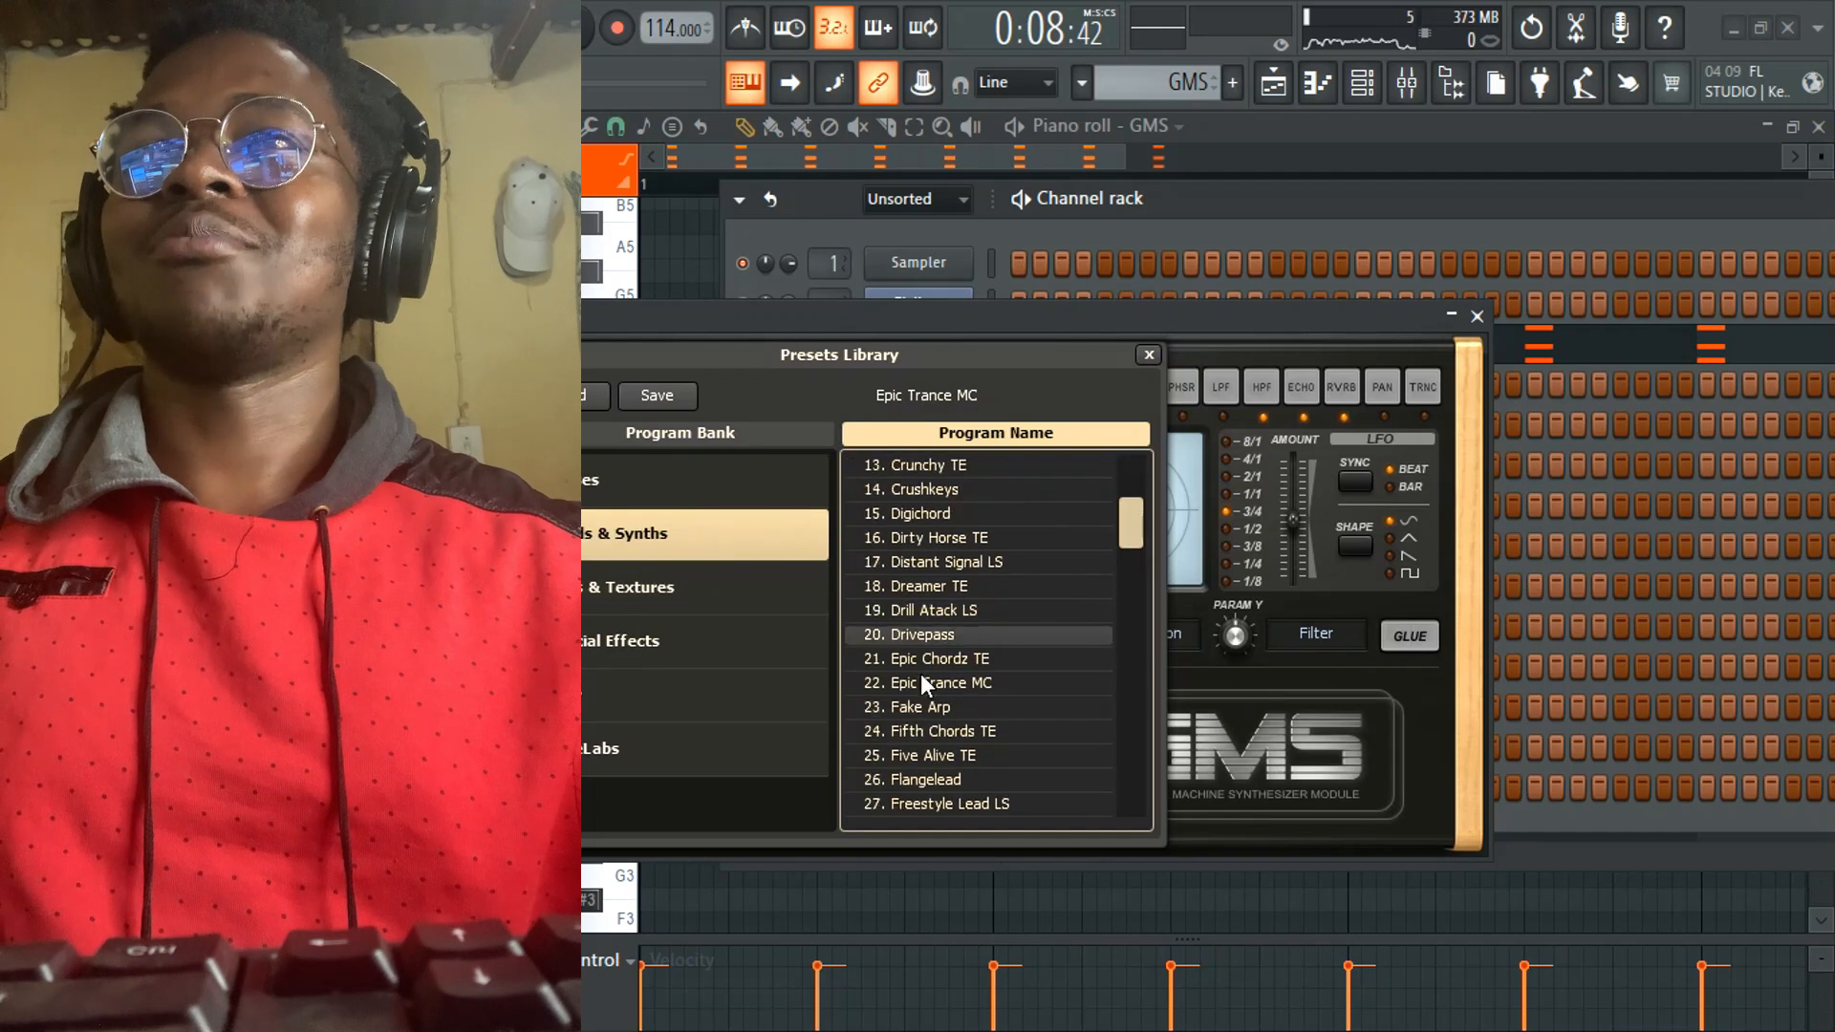
click(931, 704)
click(965, 732)
scroll(967, 745, down, 2)
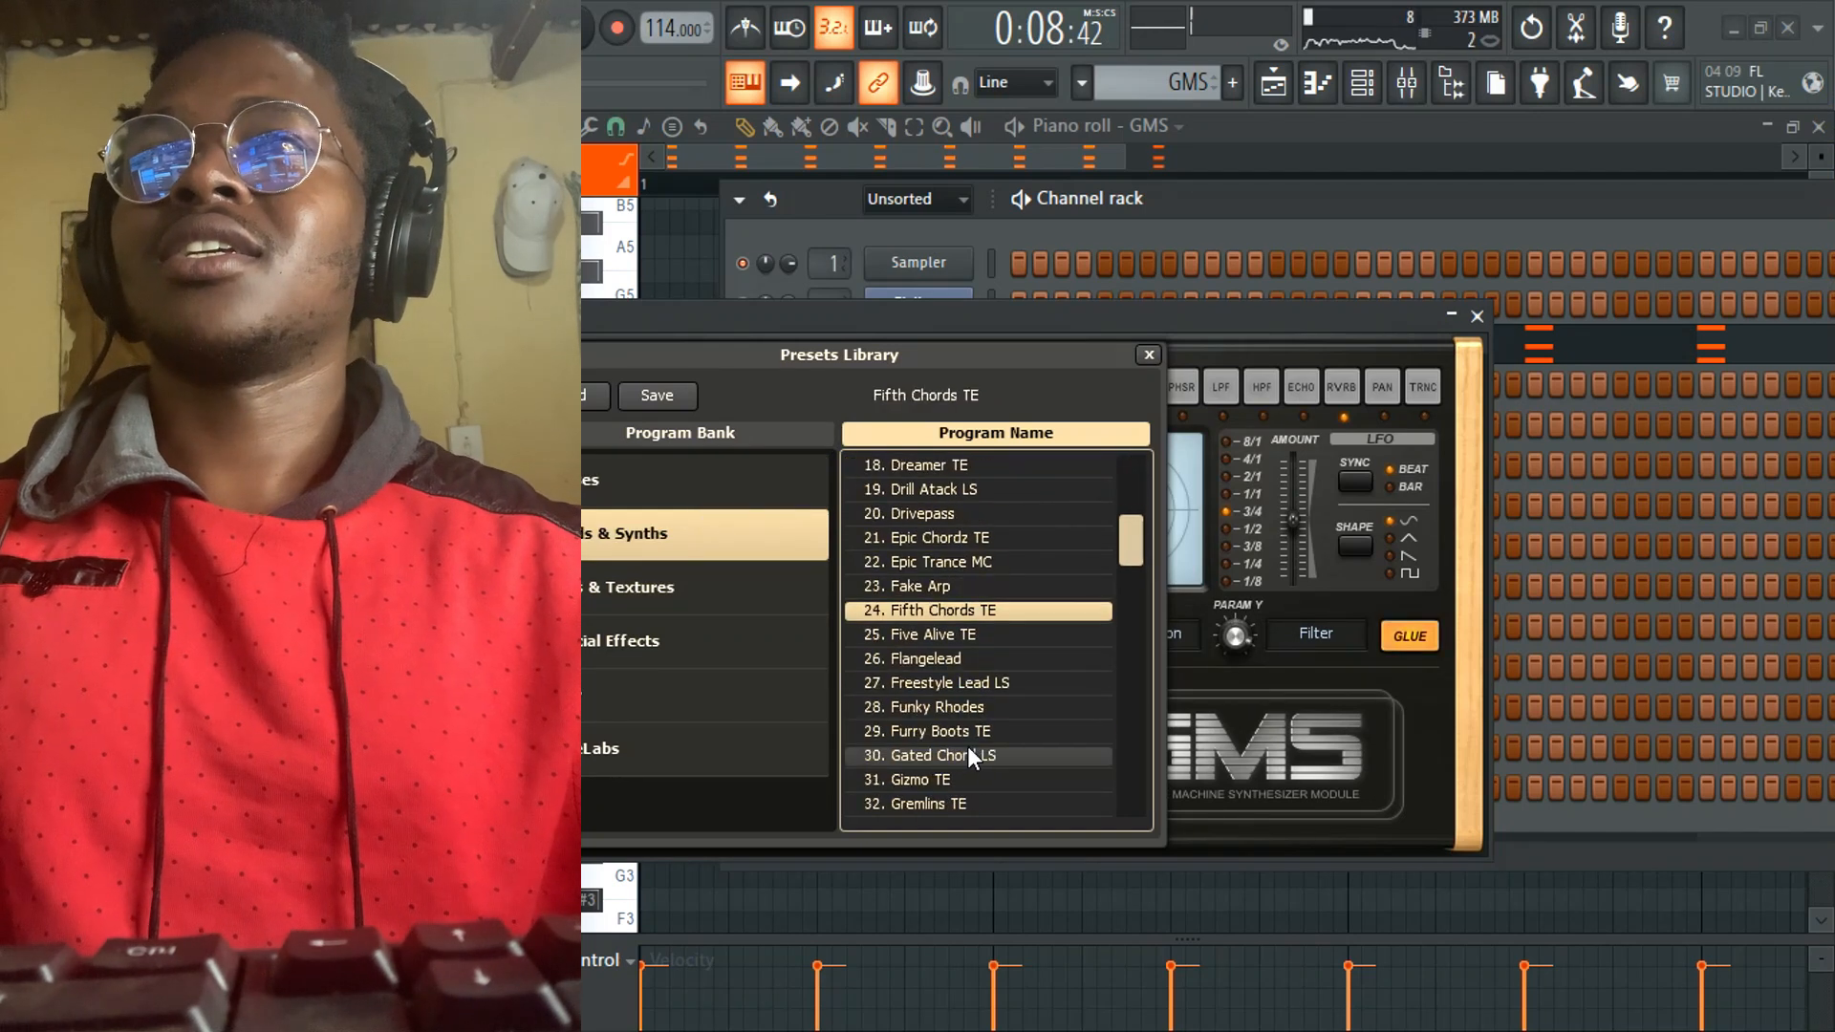
- Audition more synth presets in the library, including Grungy TE, Keys 3, Lead 3 and Keys 2
click(967, 734)
click(946, 755)
scroll(946, 755, down, 2)
click(966, 707)
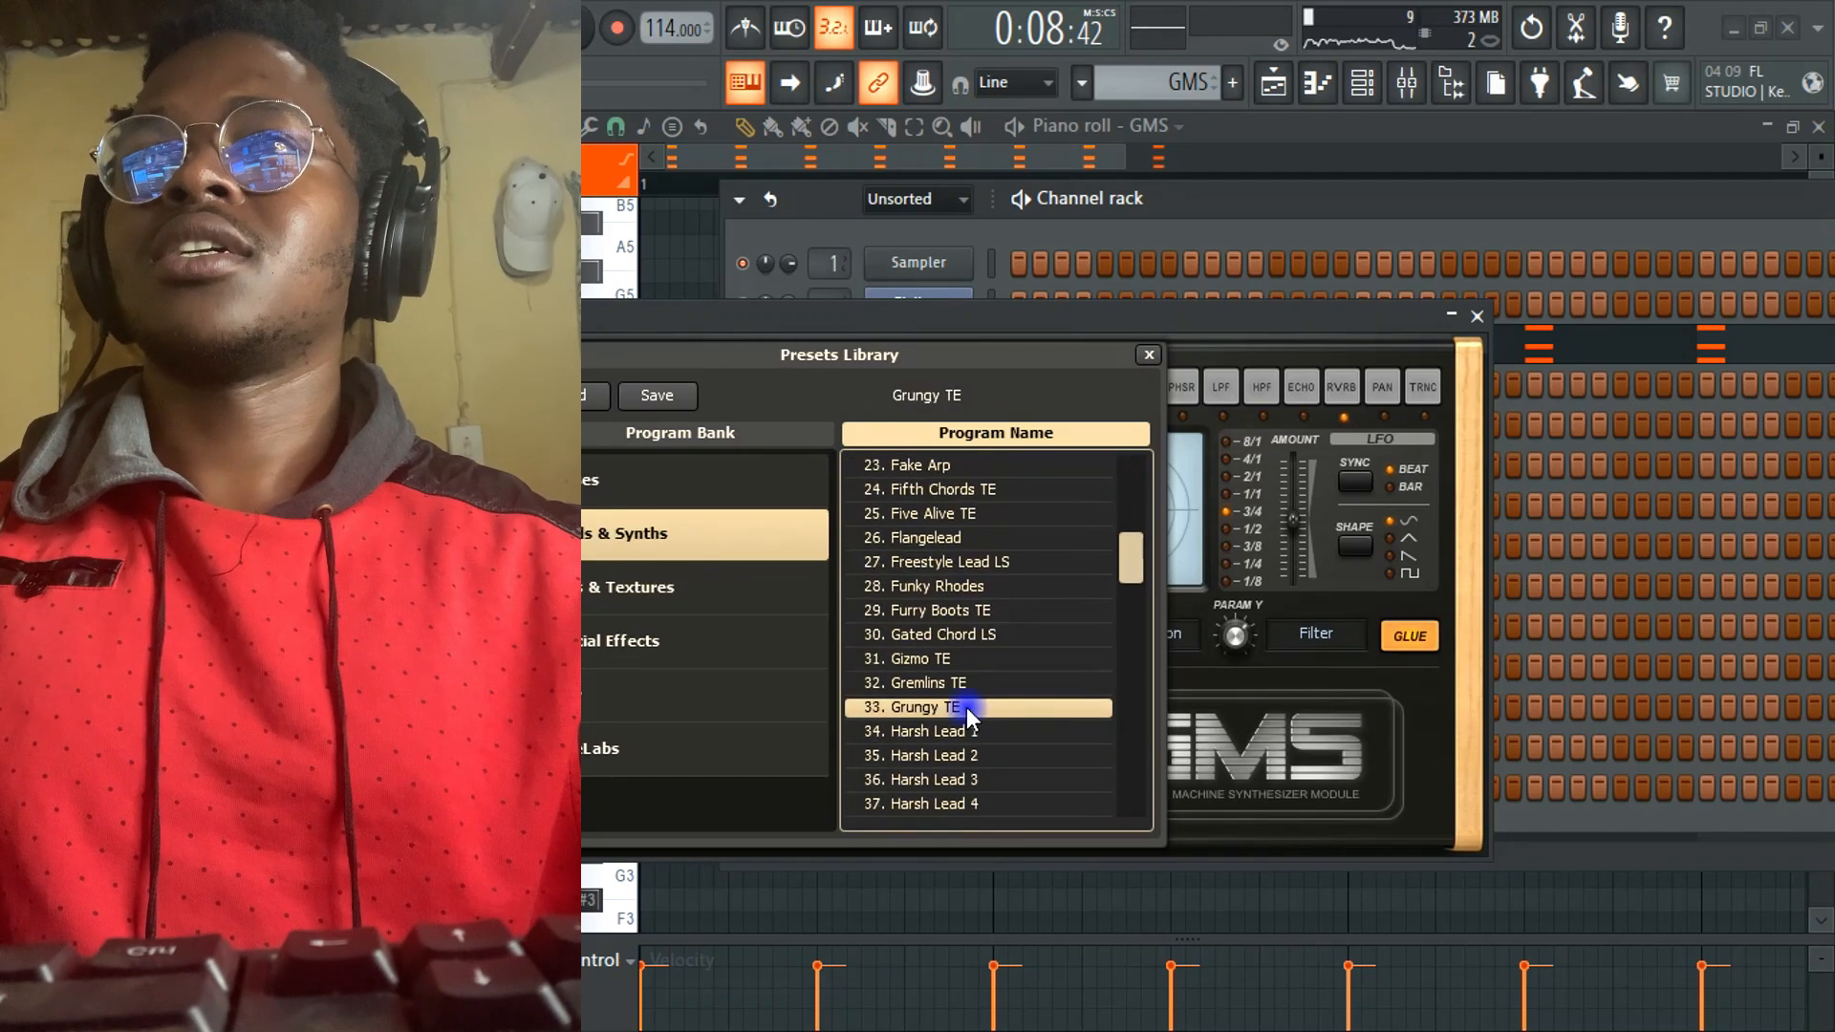
click(949, 751)
scroll(949, 747, down, 2)
click(950, 751)
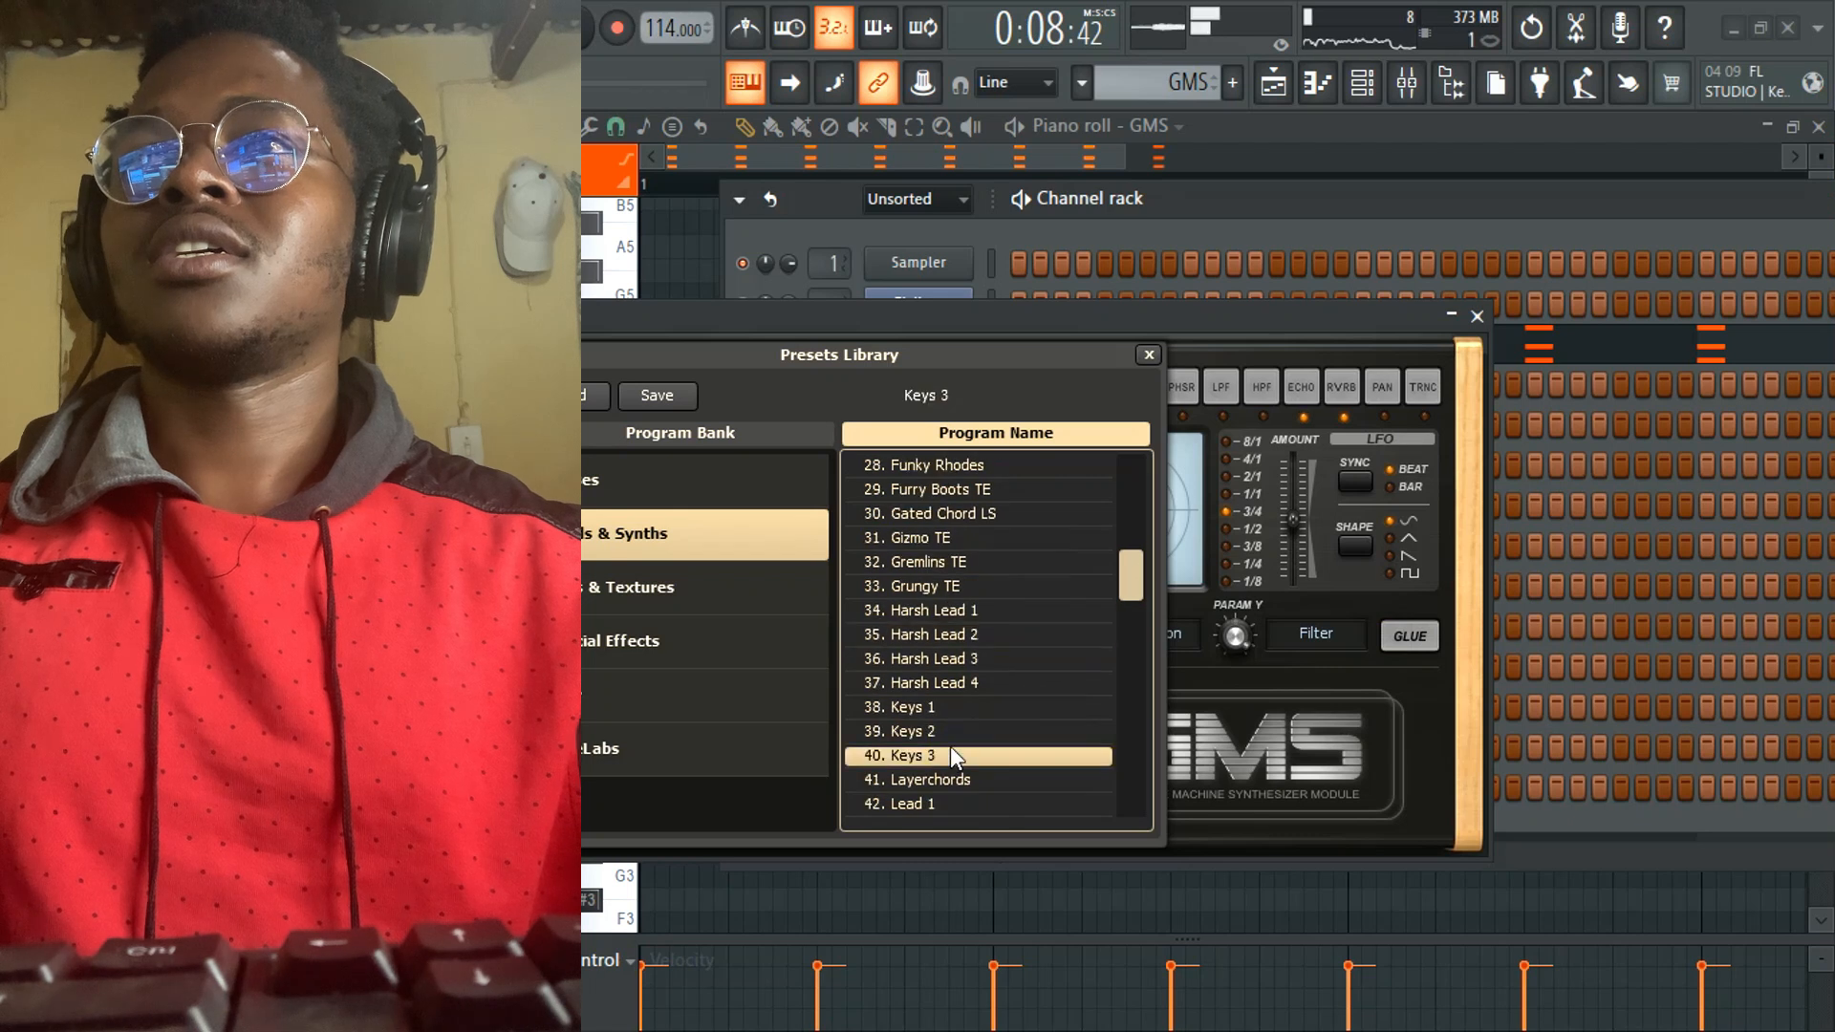
click(944, 724)
scroll(944, 742, down, 2)
click(944, 741)
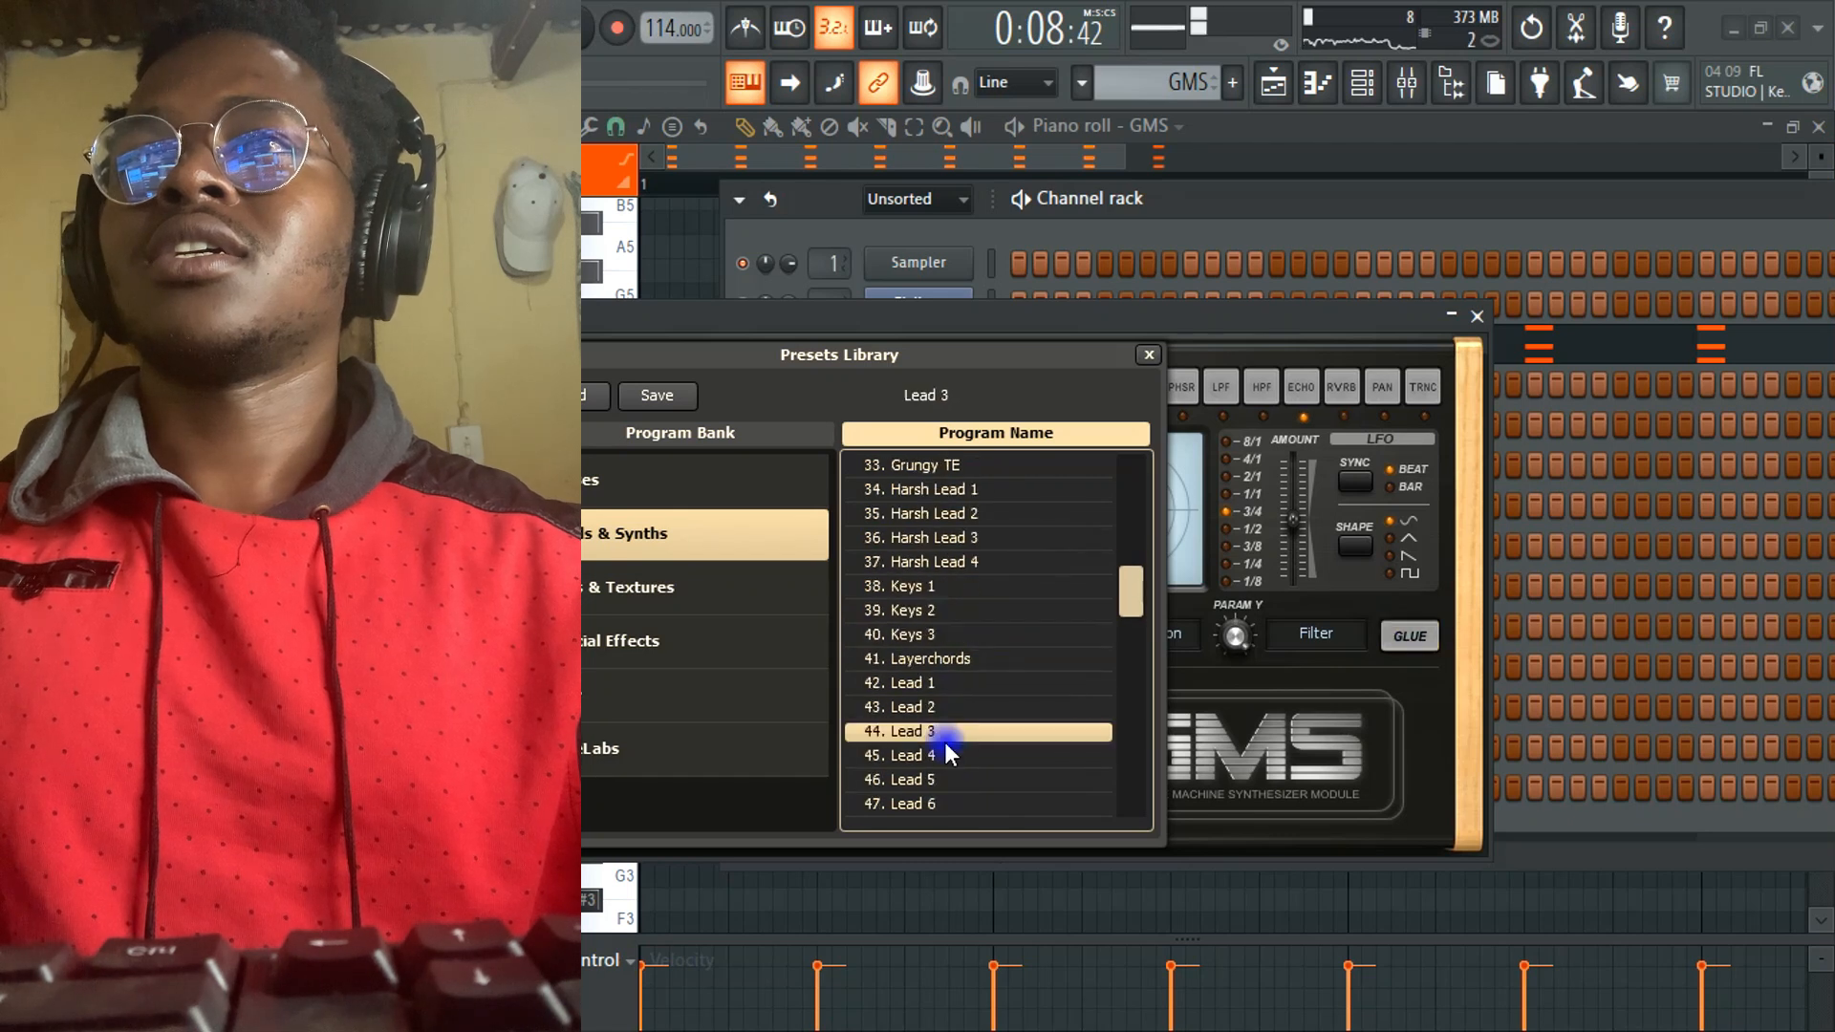
click(937, 606)
click(937, 592)
click(929, 614)
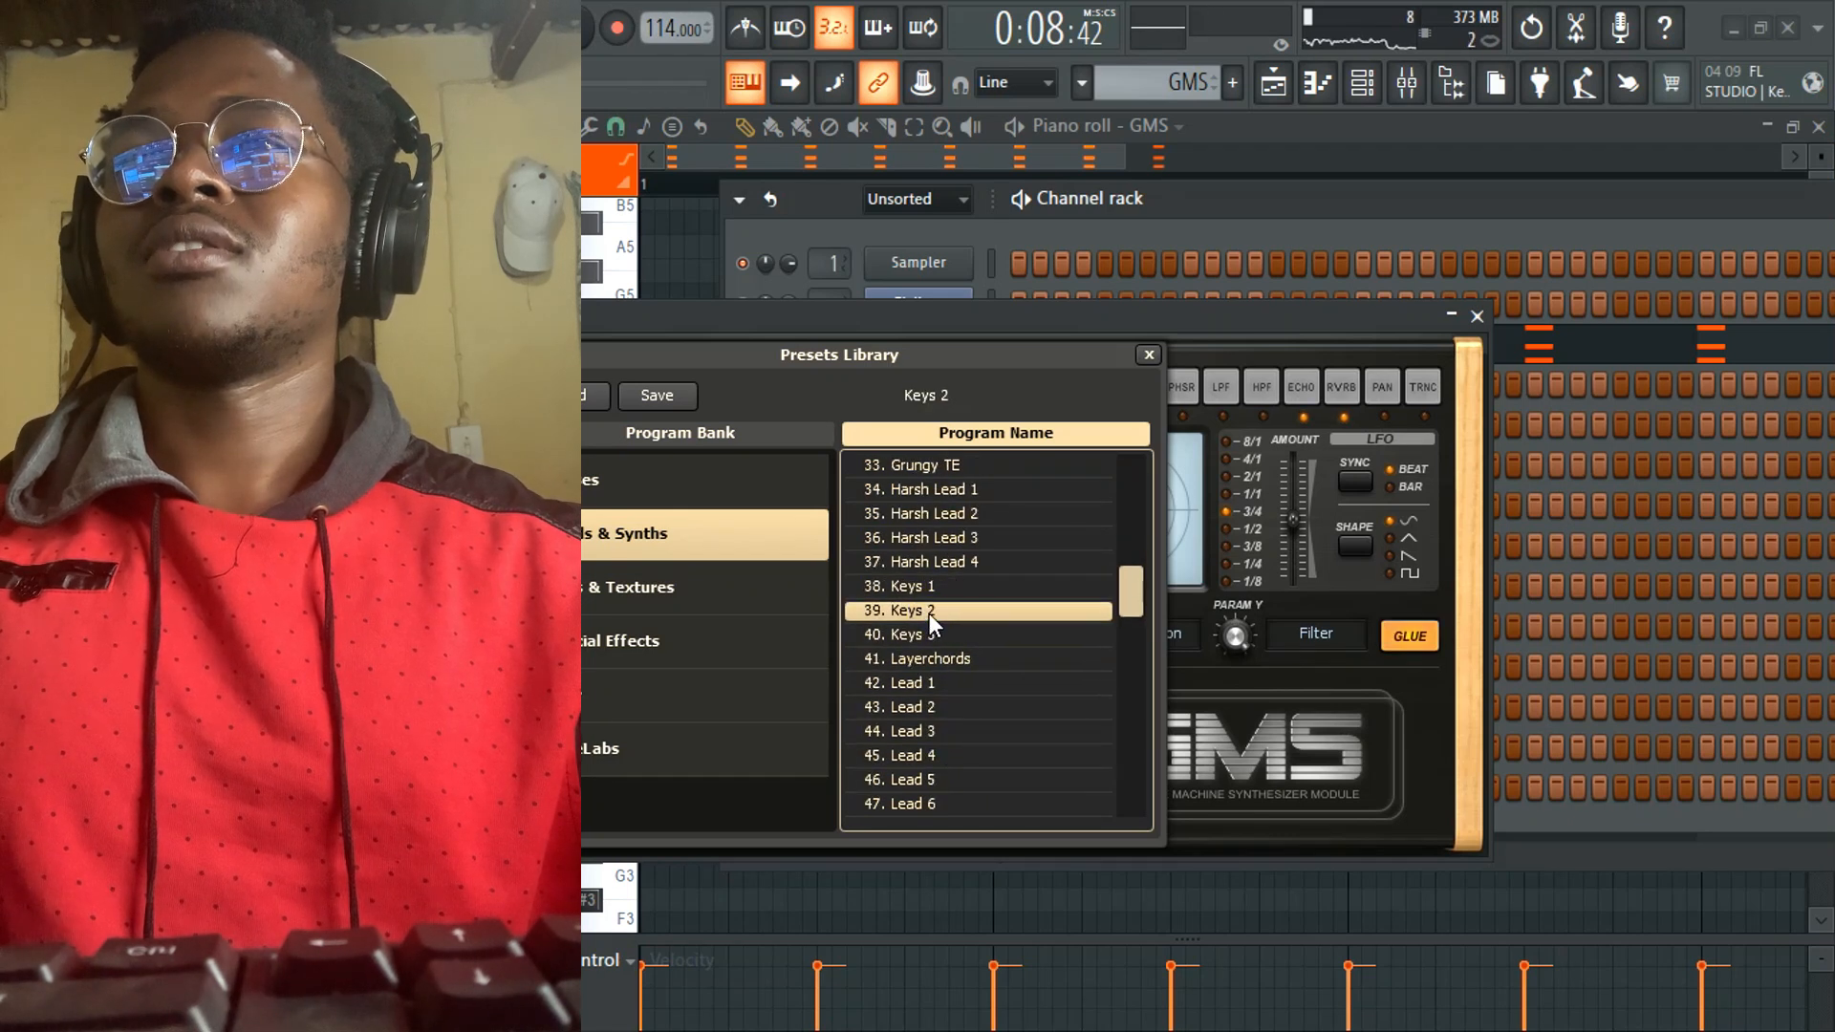
- Load the Logdrum preset in the cloned GMS synth, audition it, and close the preset library and synth window
scroll(929, 620, down, 4)
click(929, 660)
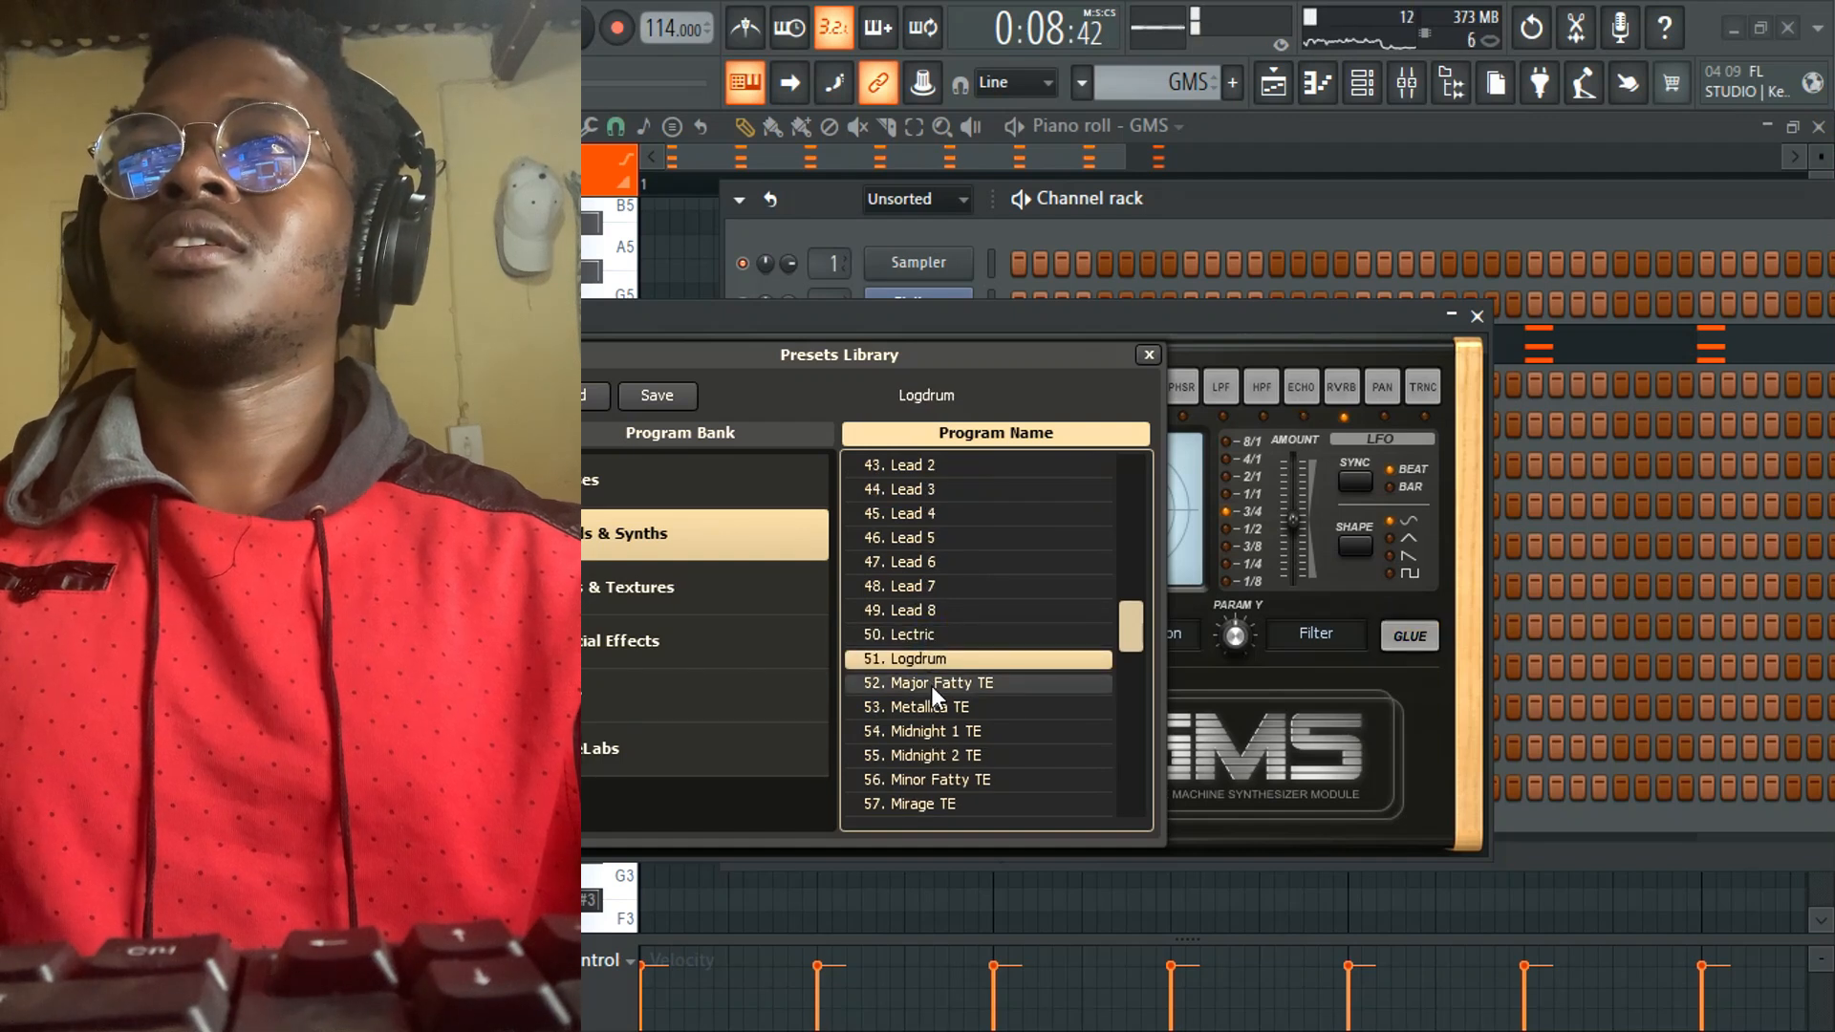
click(935, 659)
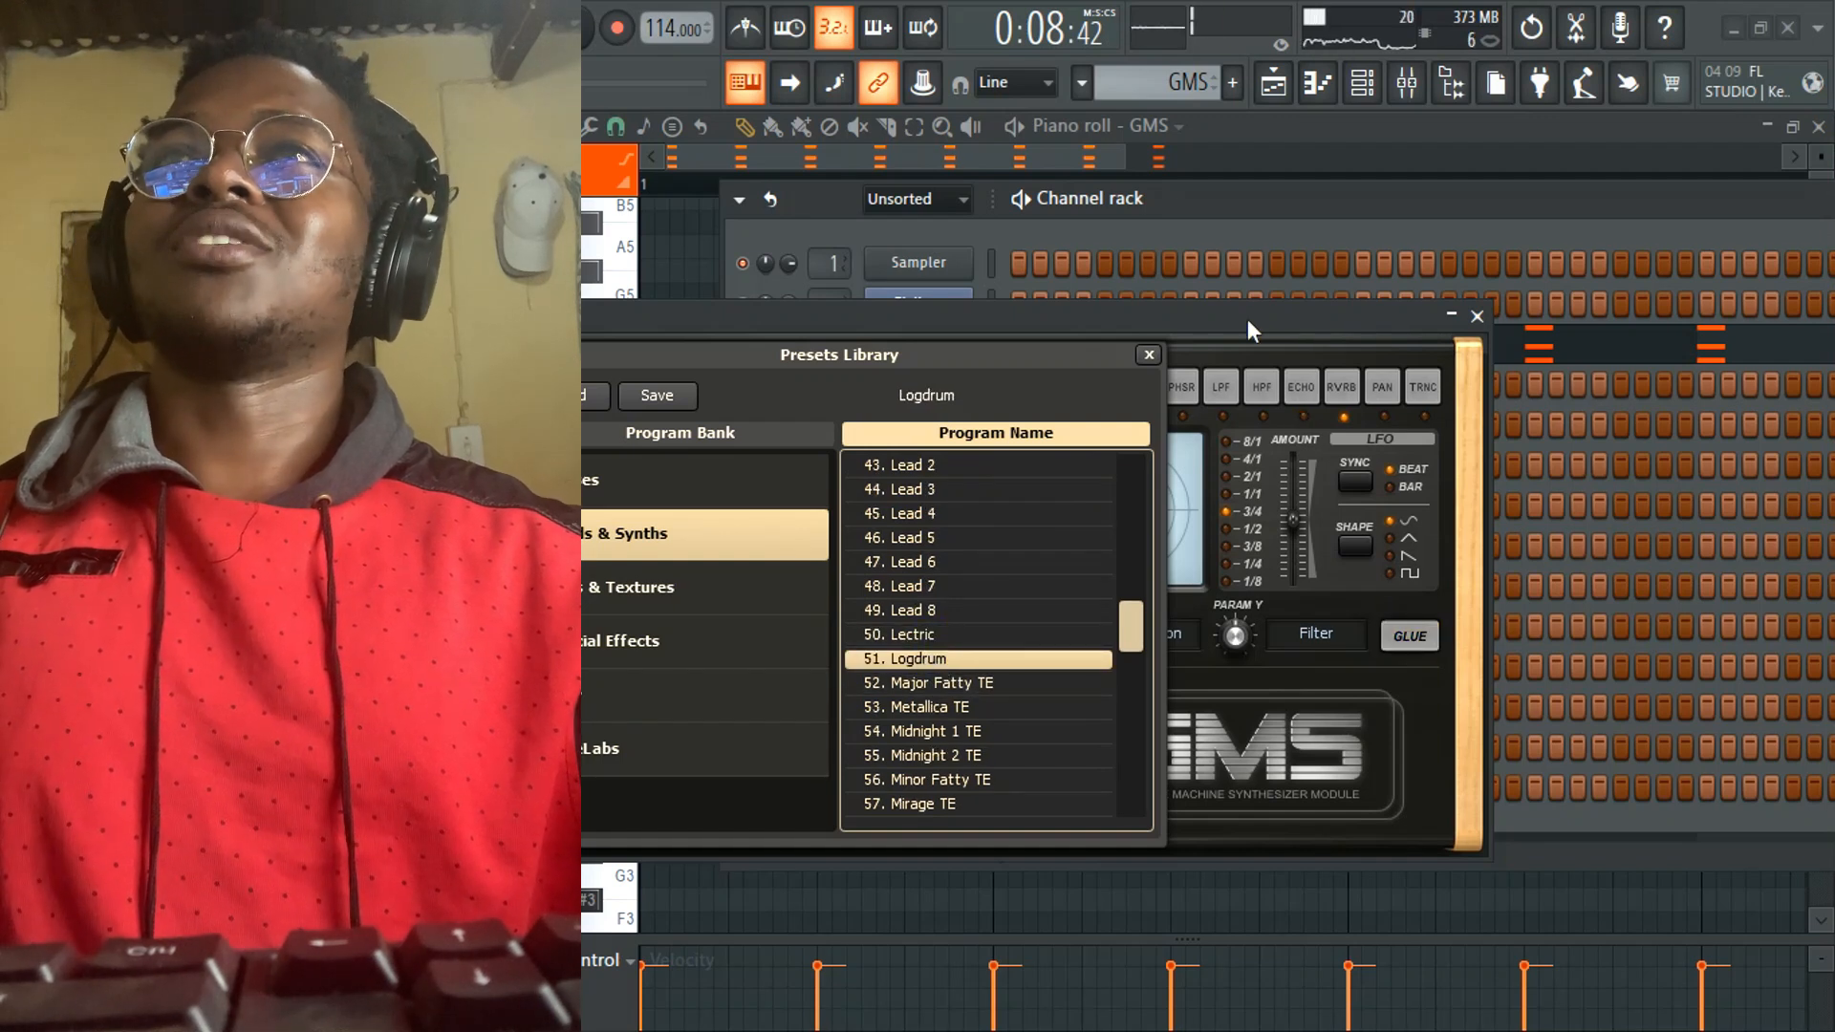
click(1151, 352)
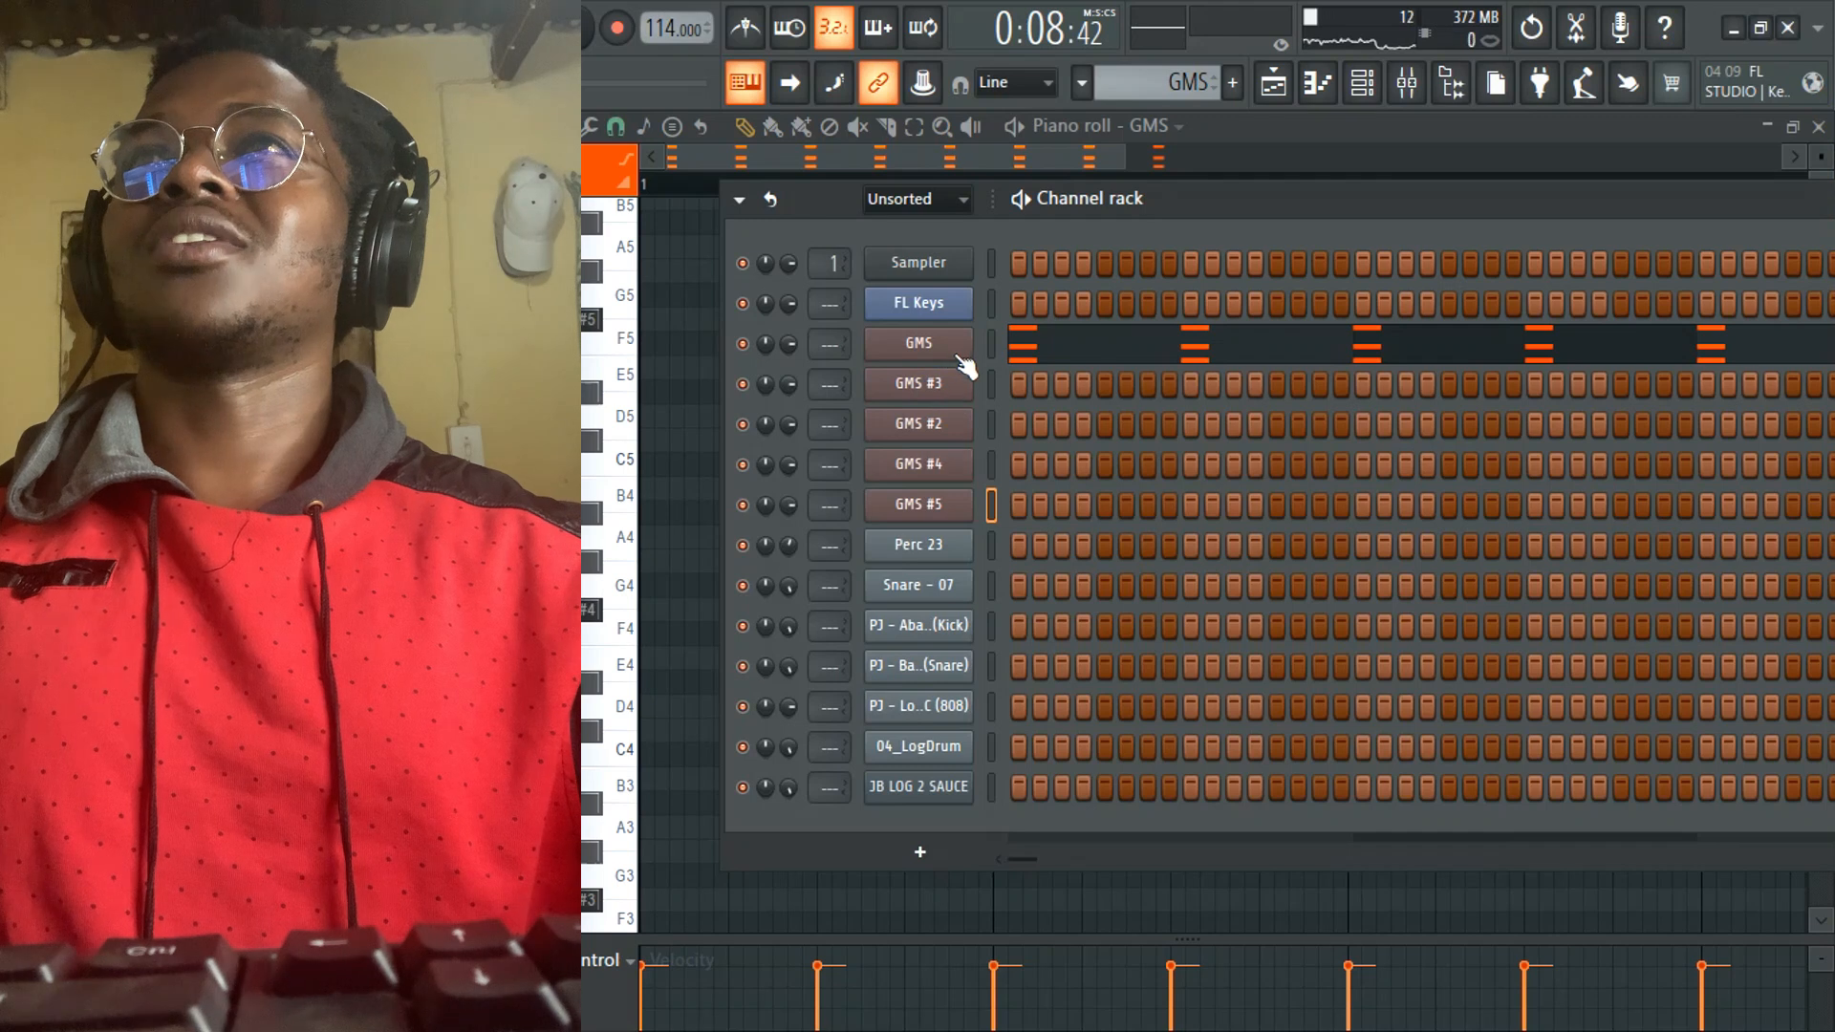
- Copy the GMS channel's chord notes into the GMS #5 channel, removing the stray step on GMS #3
right_click(963, 380)
click(1242, 387)
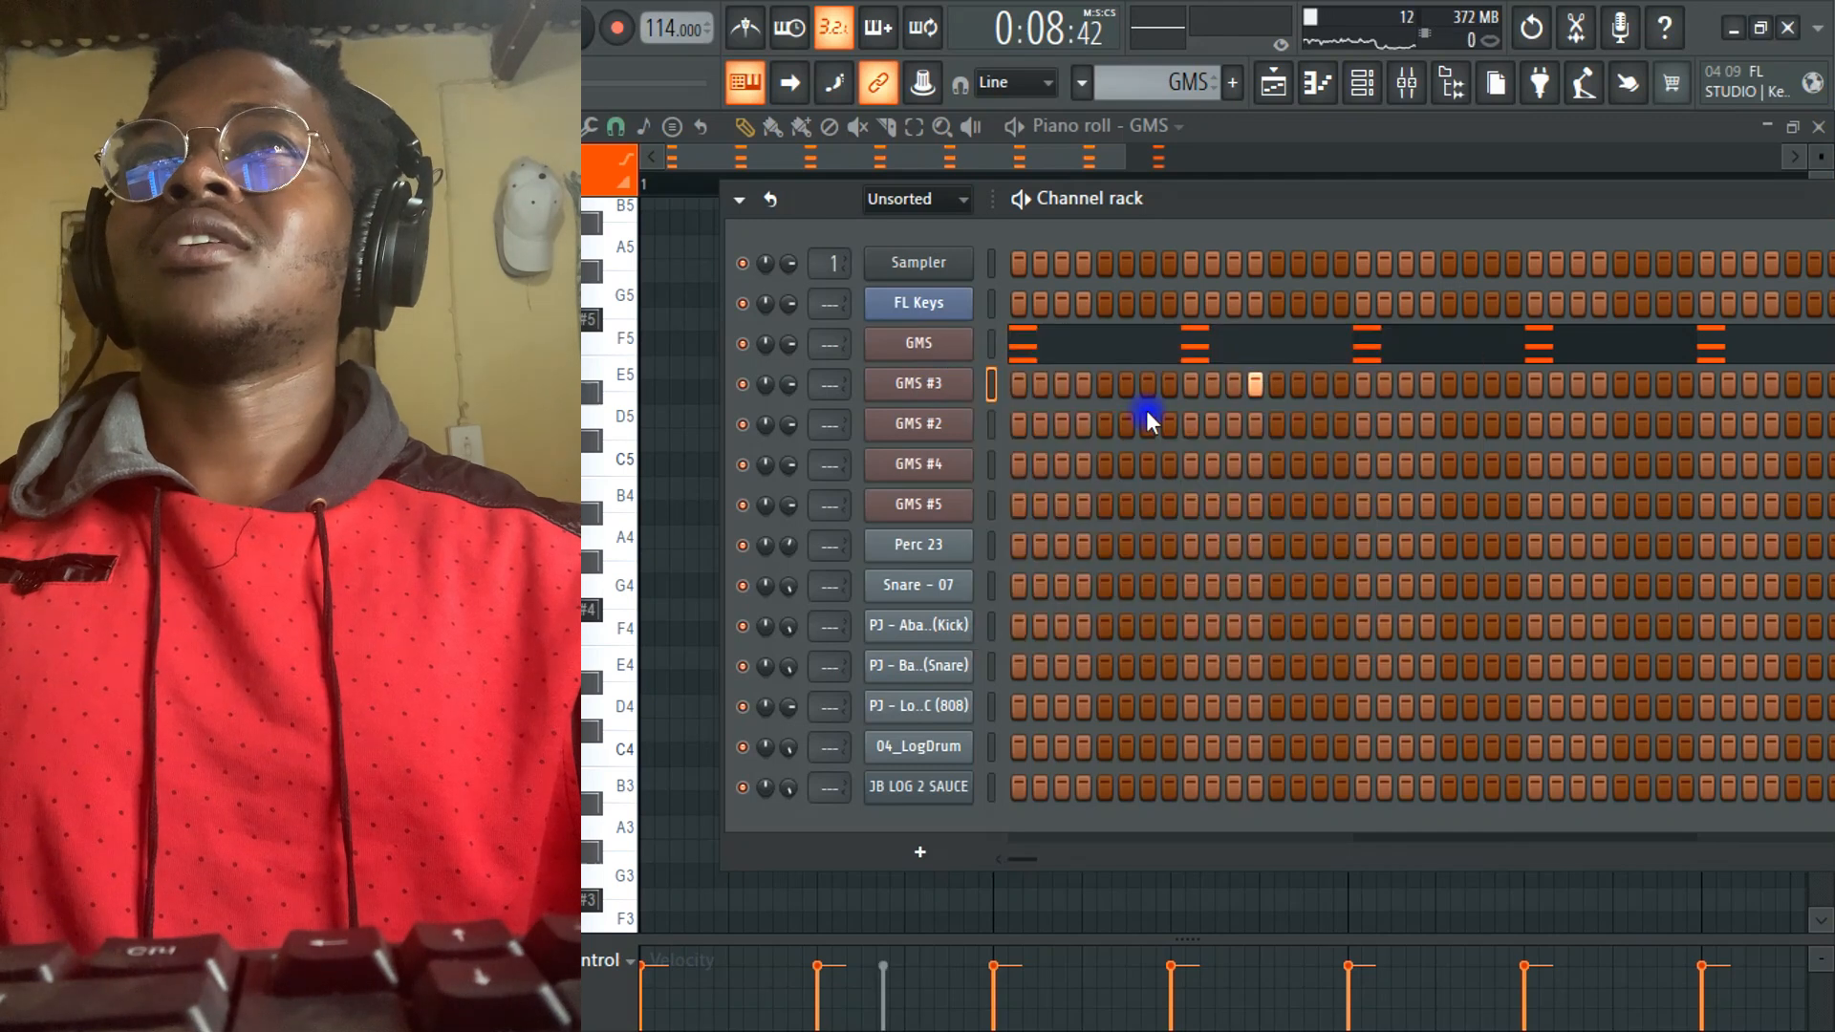
click(1254, 383)
right_click(942, 506)
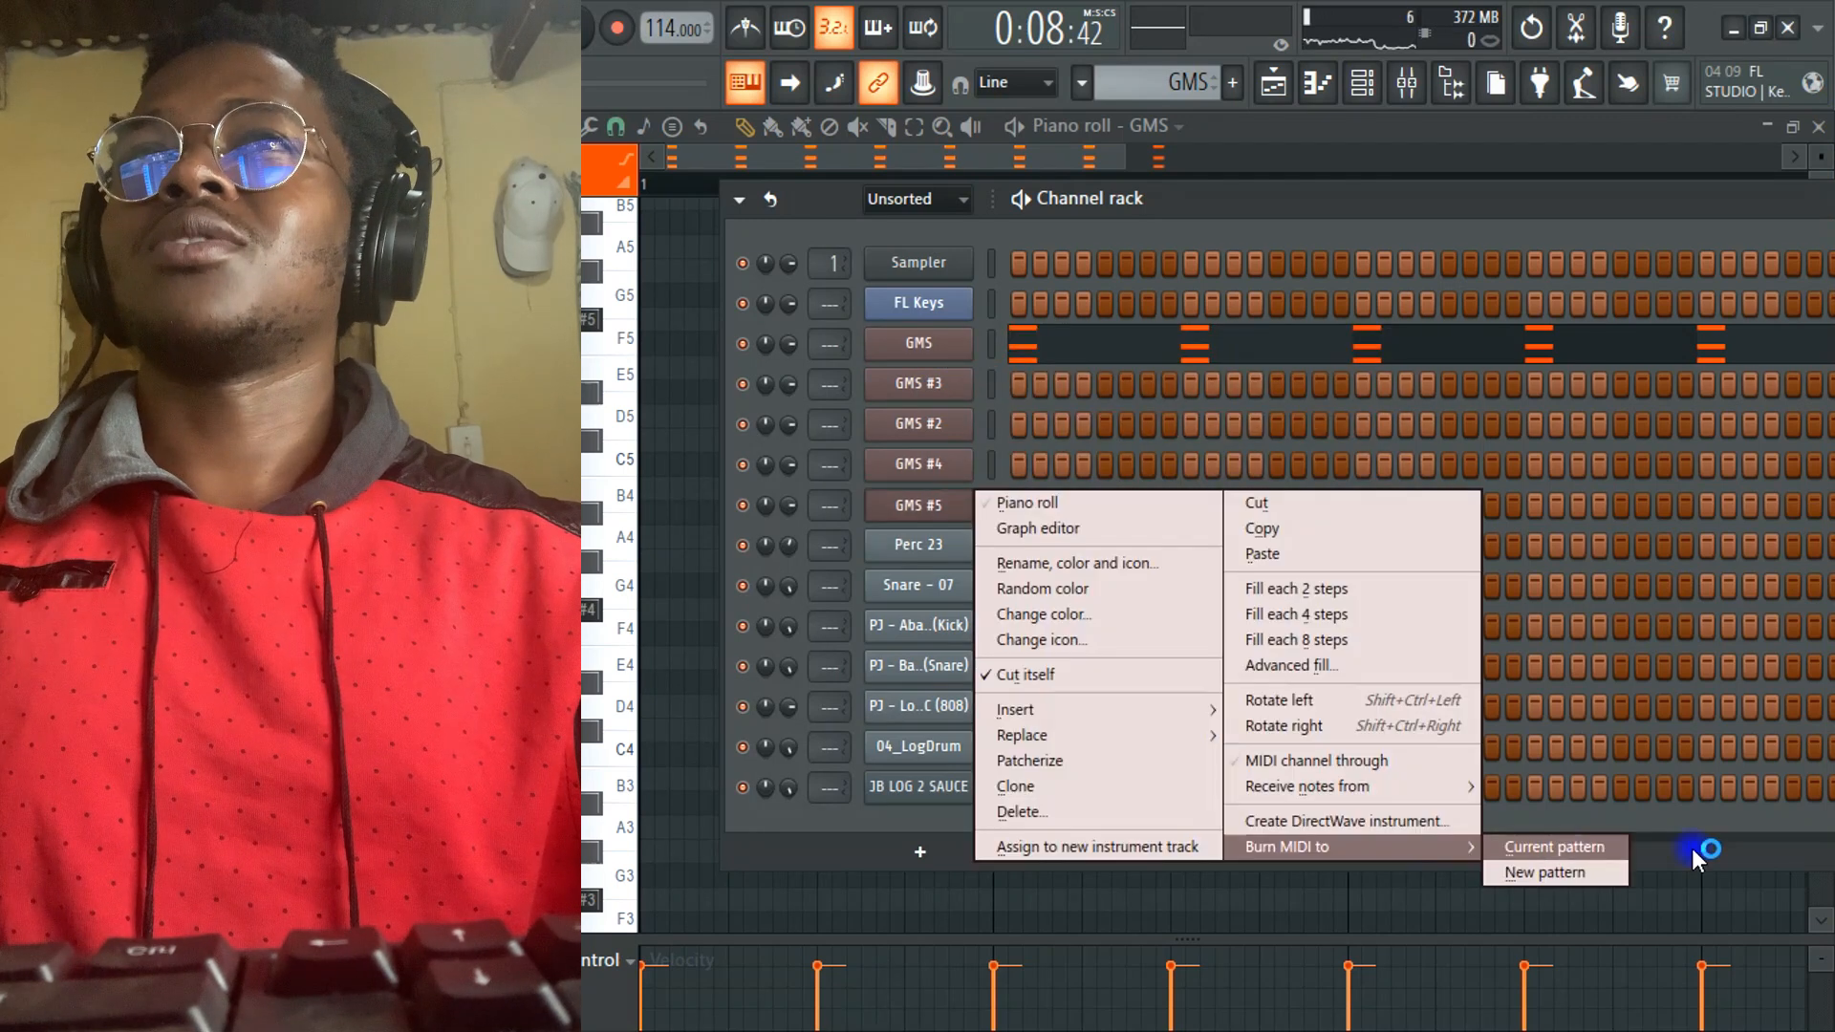
click(1292, 554)
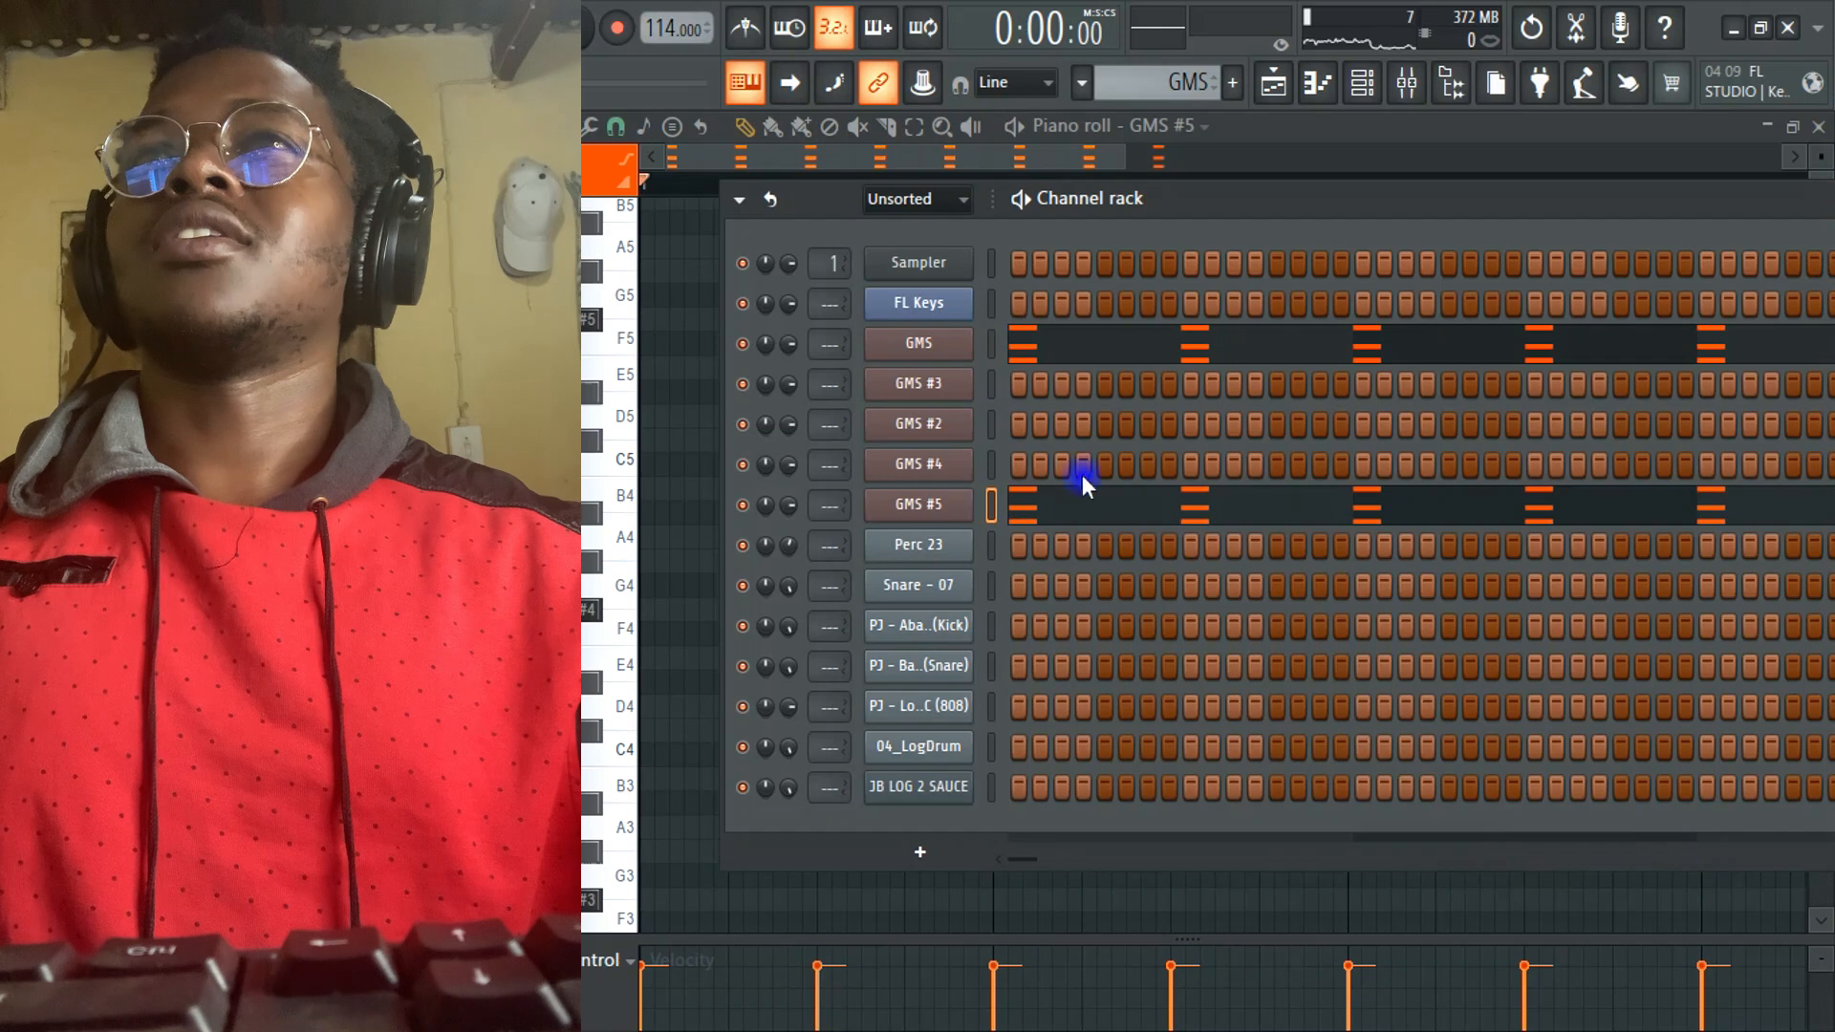
- Shorten the GMS #5 chord notes, shift them slightly behind the GMS channel's chords, and play them back
click(1092, 516)
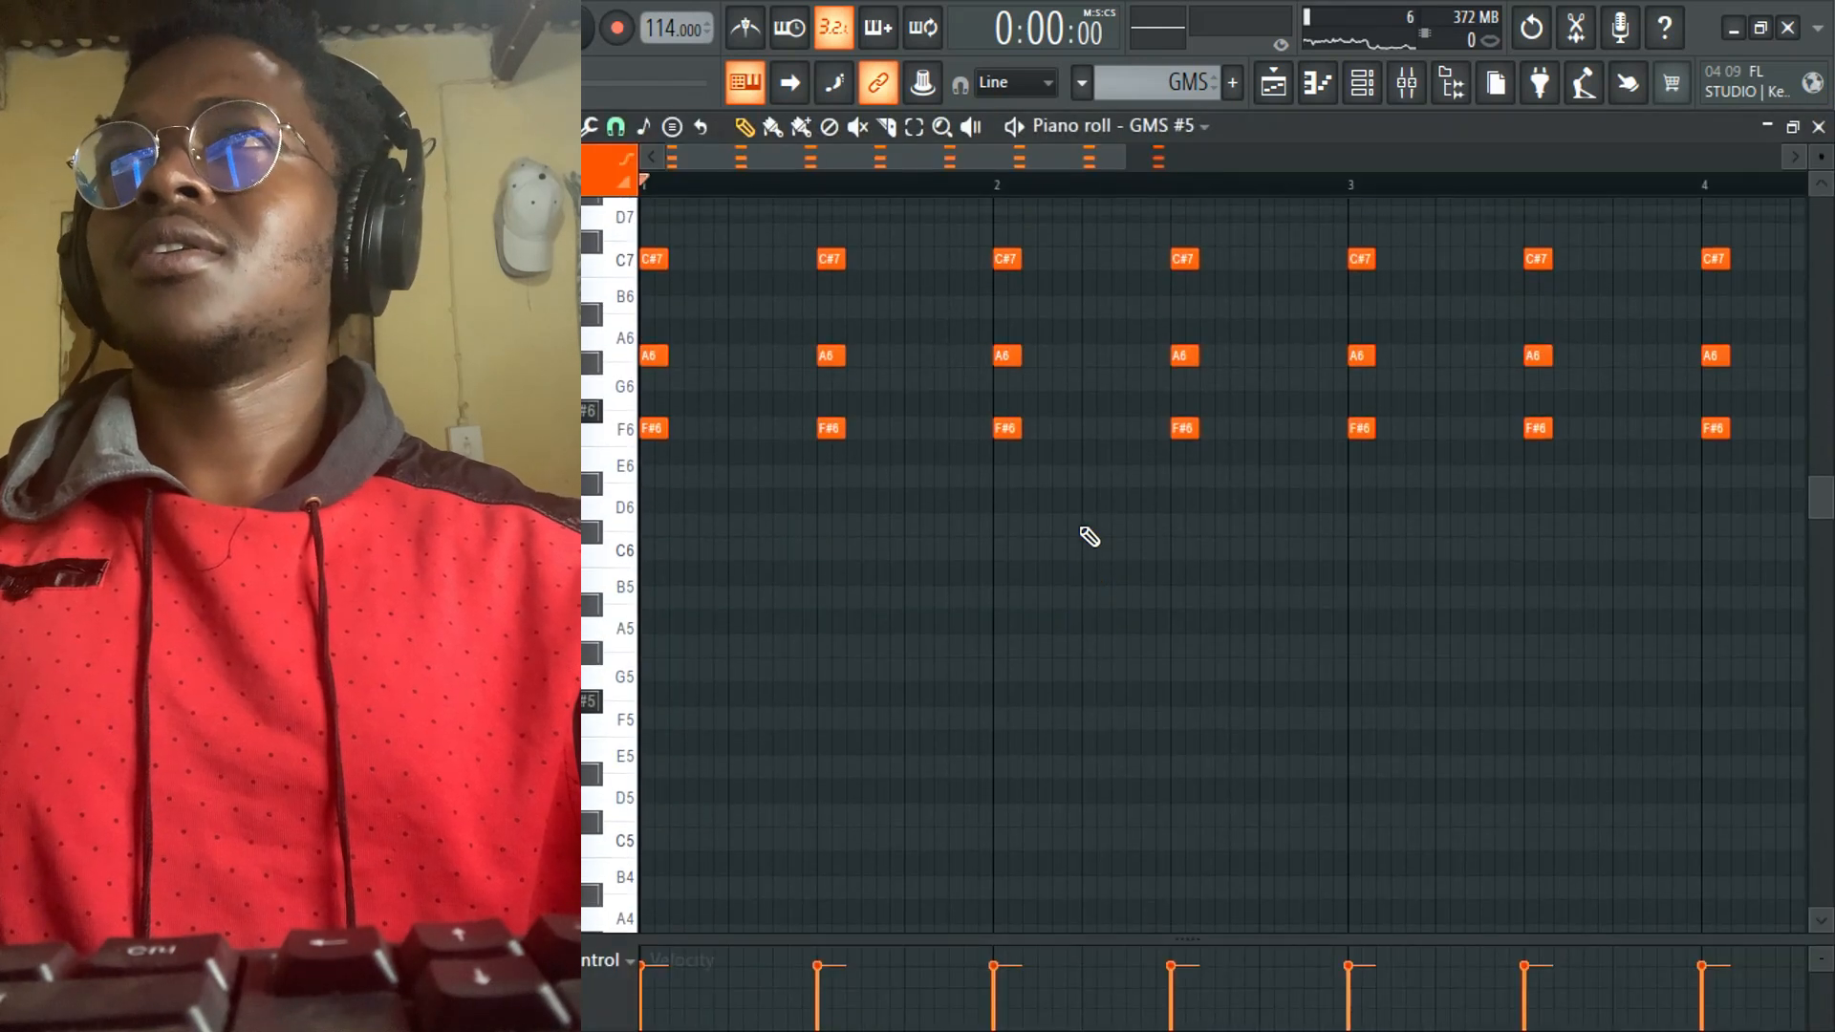
mouse_move(662, 371)
mouse_down()
mouse_move(718, 371)
mouse_move(688, 370)
mouse_up()
key(space)
key(space)
key(space)
key(space)
key(space)
right_click(727, 375)
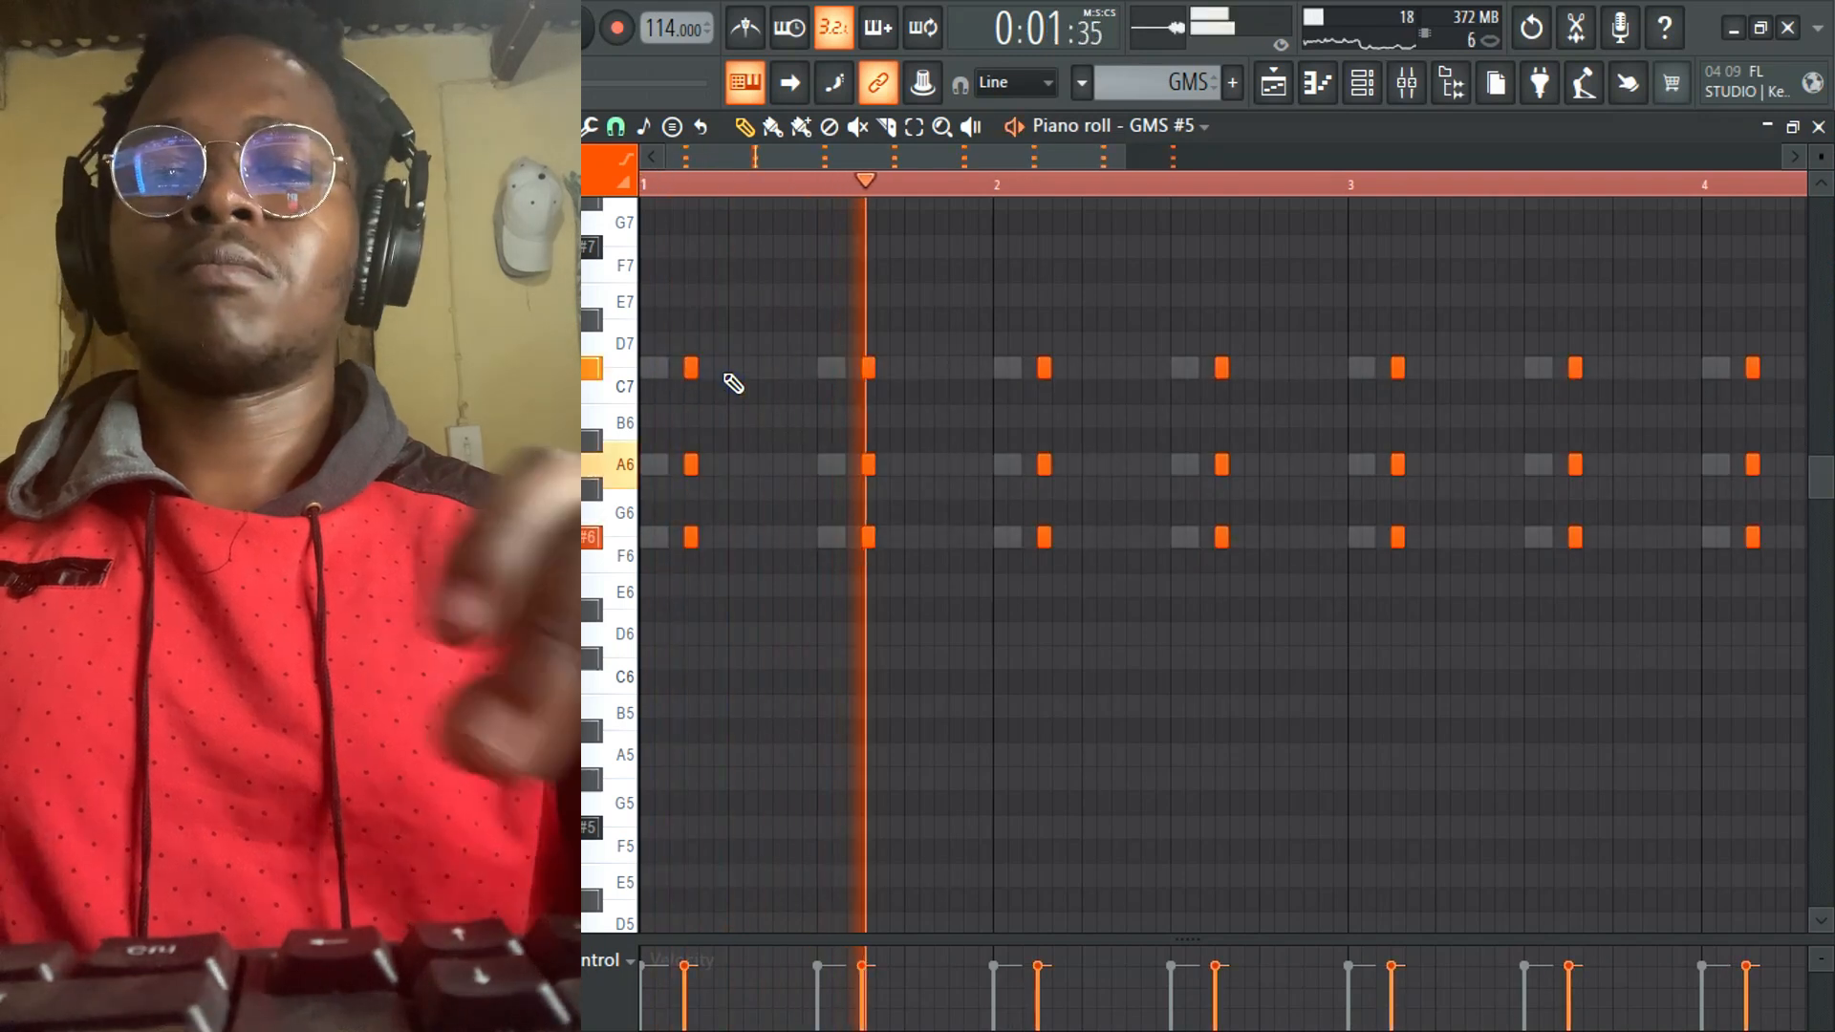
- Transpose all GMS #5 chord notes down two octaves in the piano roll
key(ctrl+Down)
key(ctrl+Down)
scroll(734, 383, down, 3)
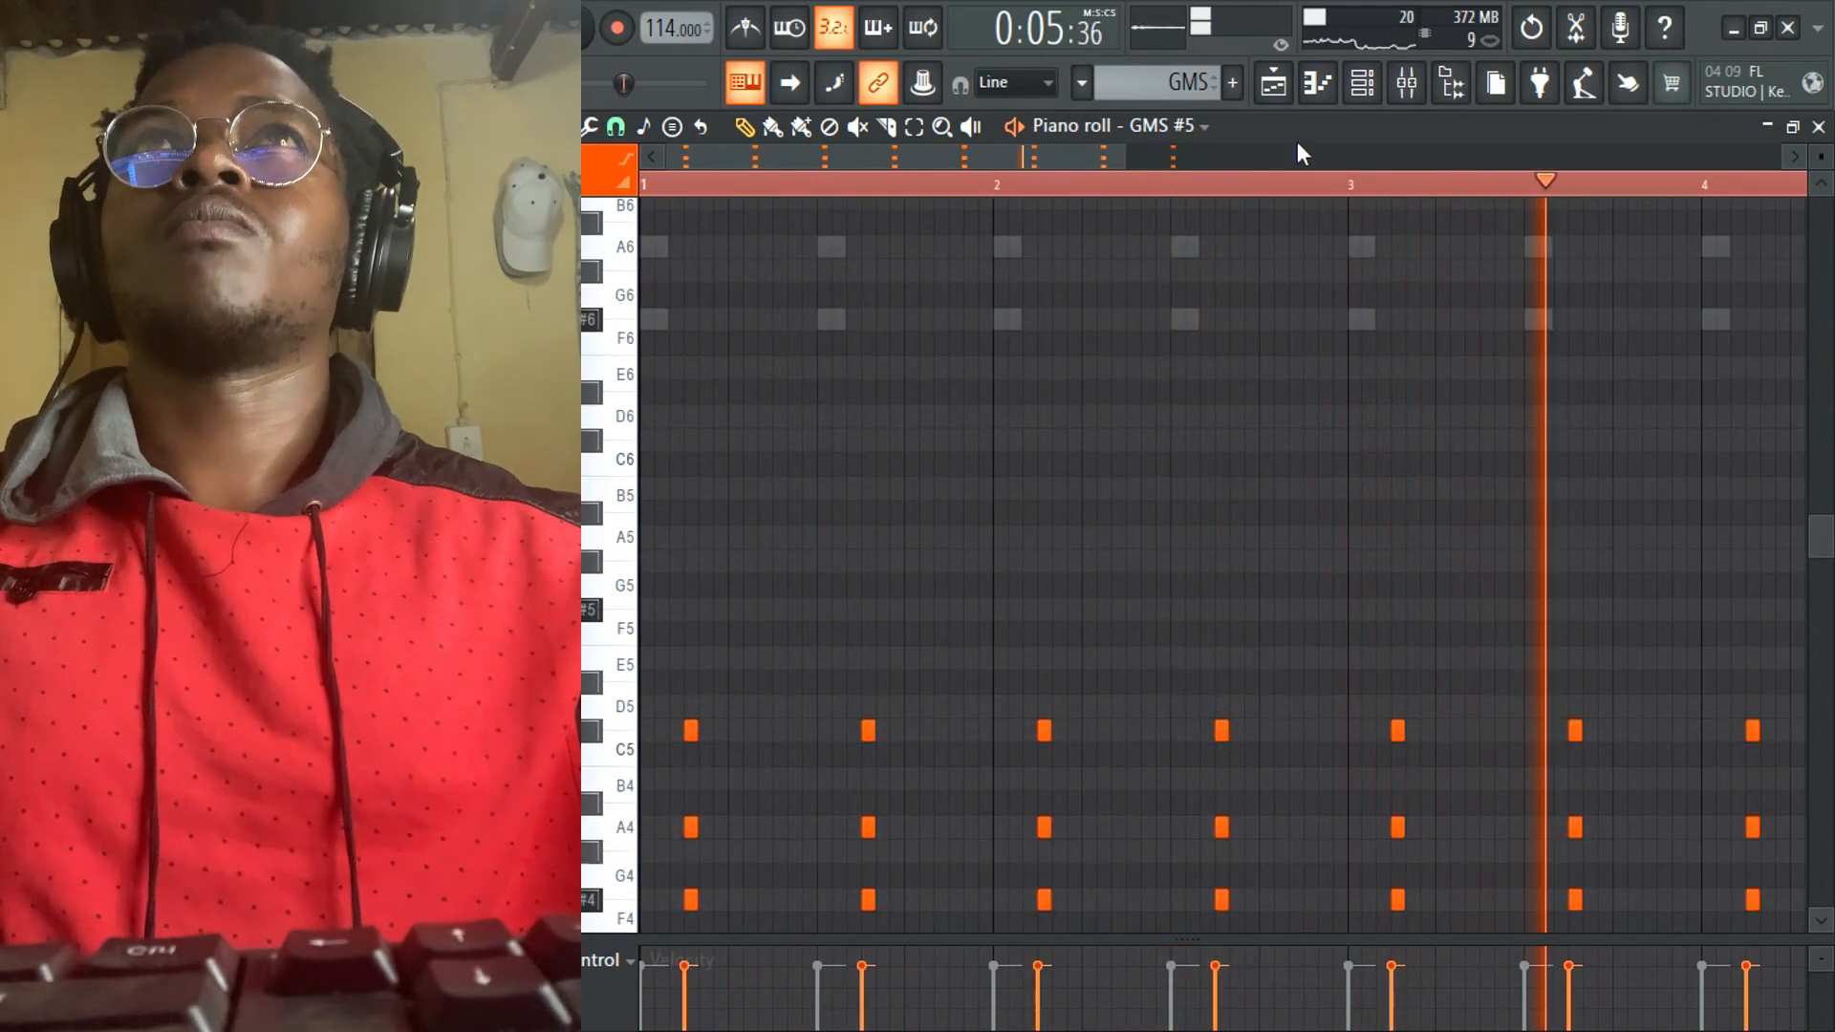
- Open the GMS #5 synth's preset library and audition presets further down the list, including Red Sakura LS
key(F6)
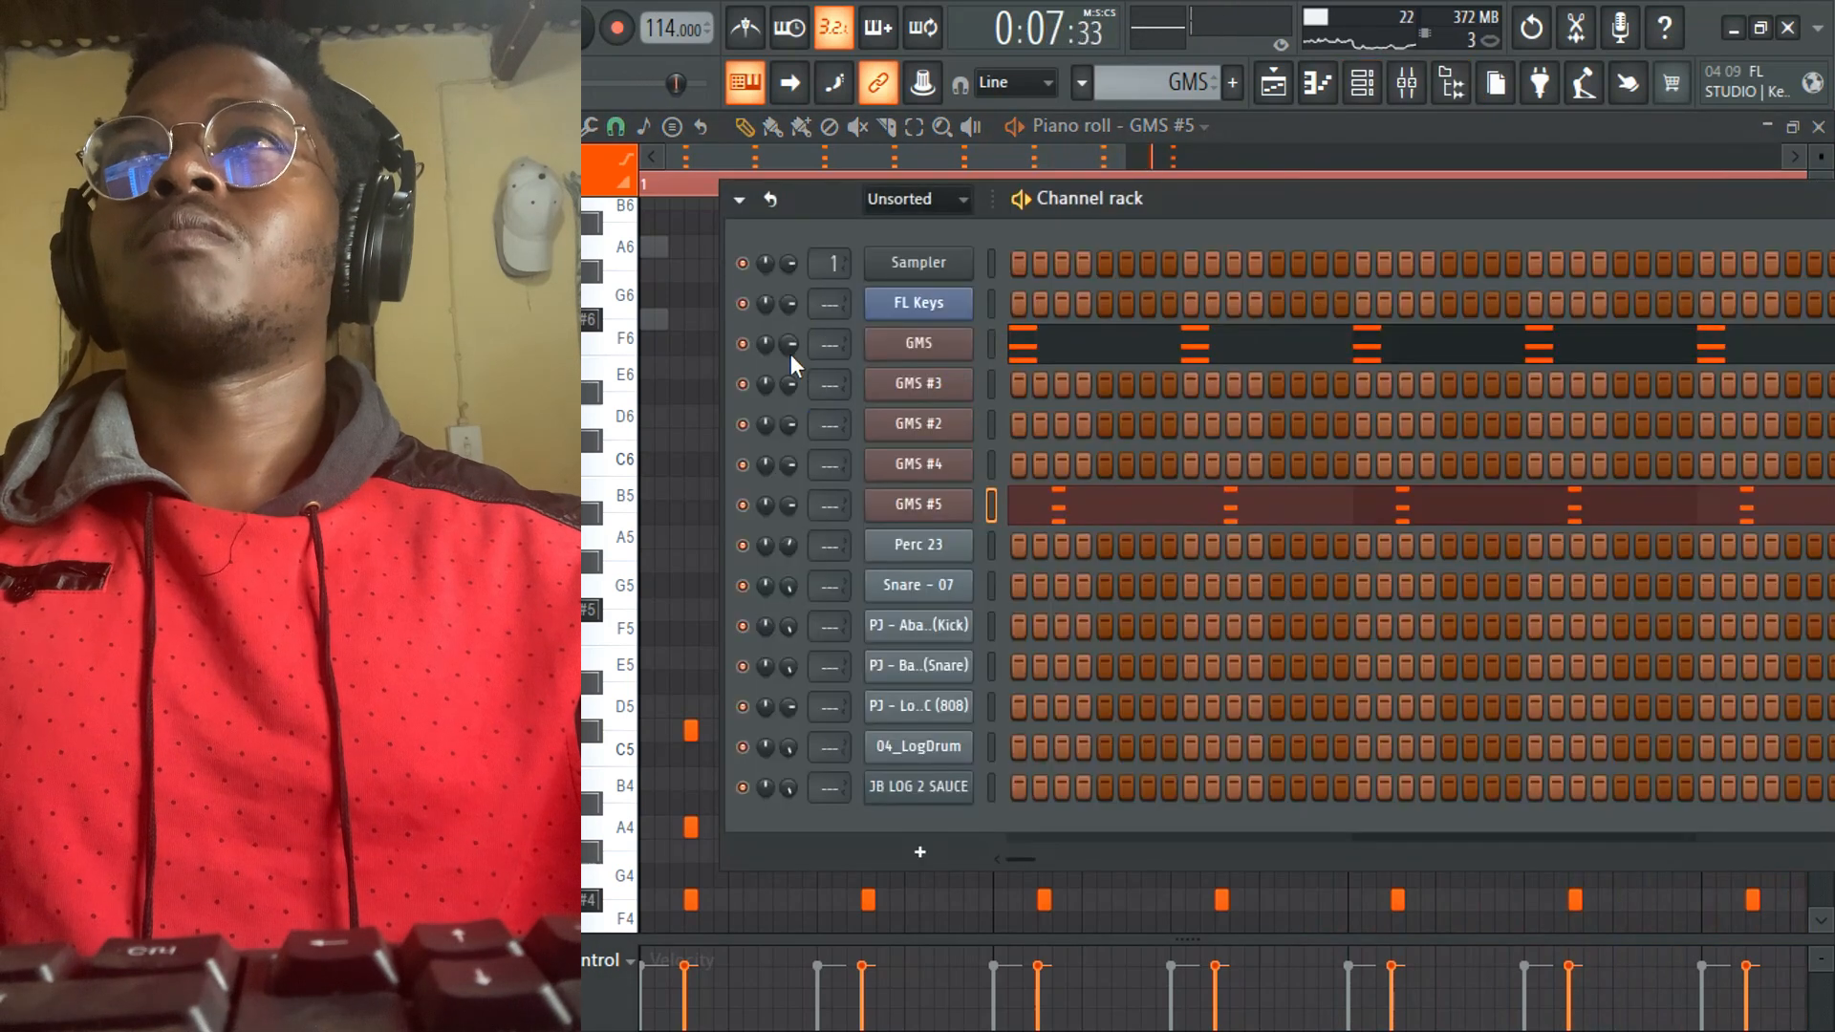
click(919, 503)
key(space)
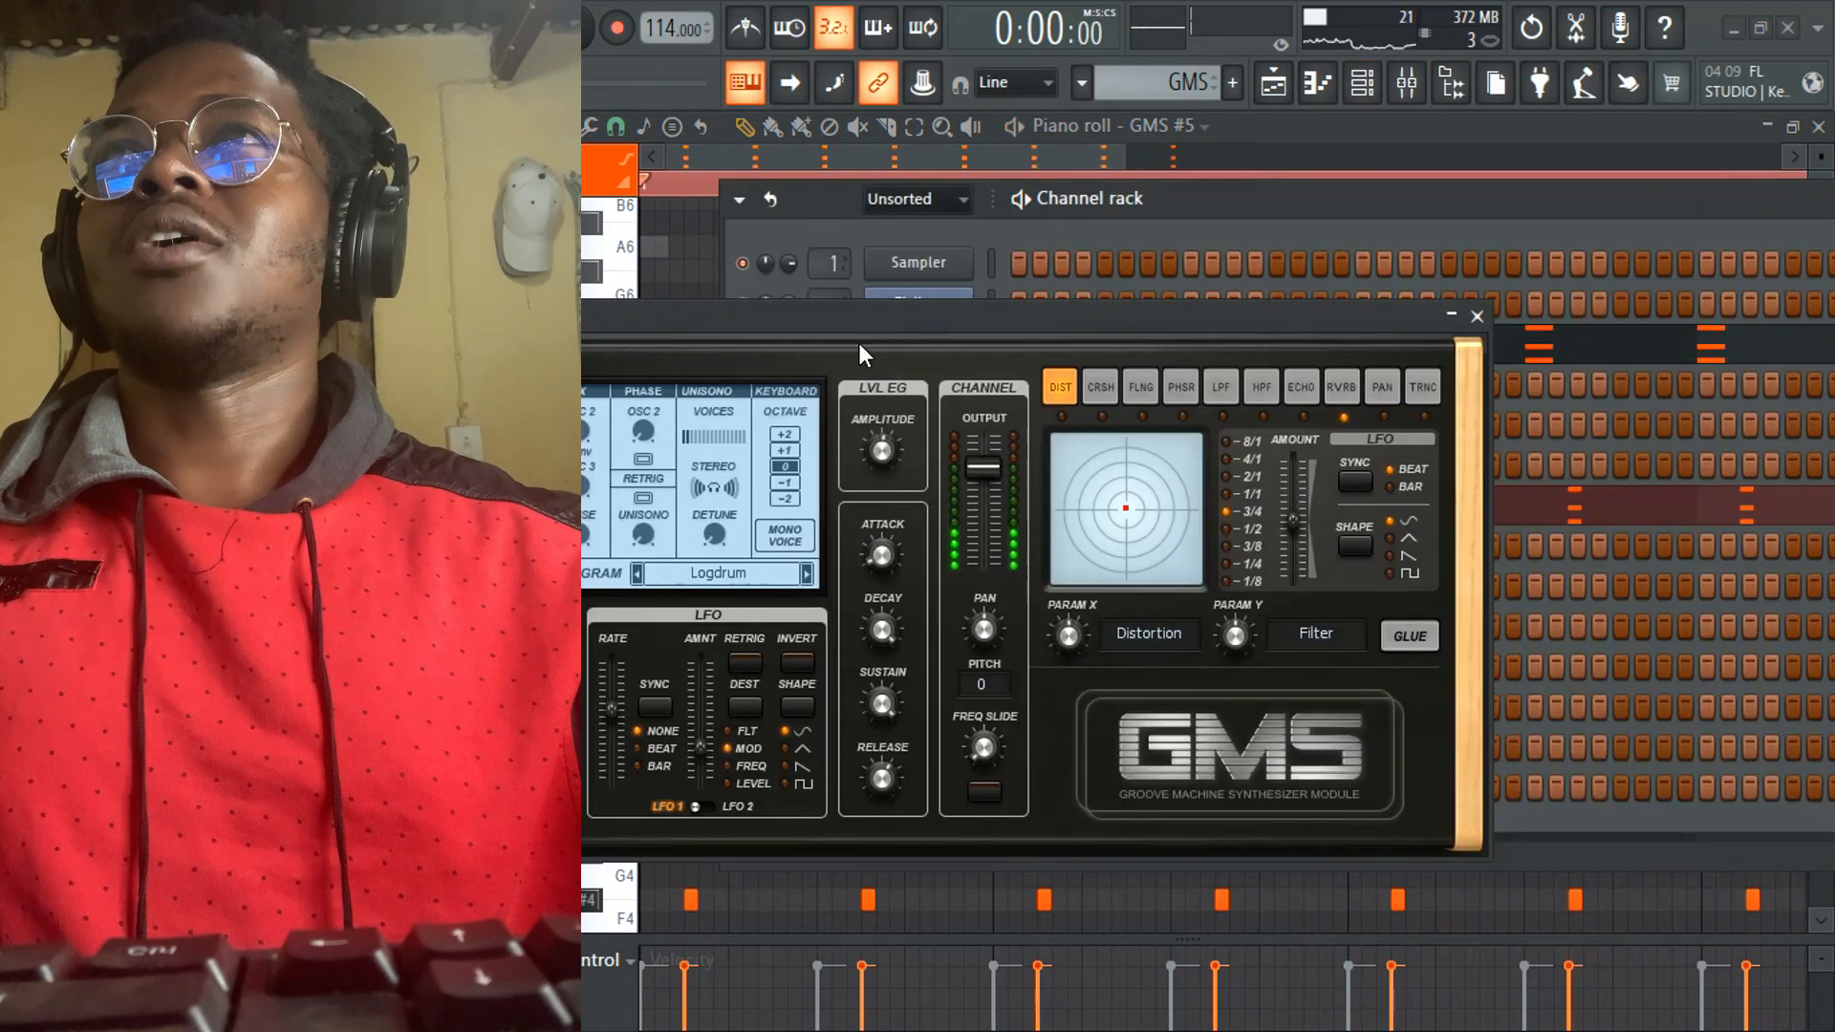
click(737, 426)
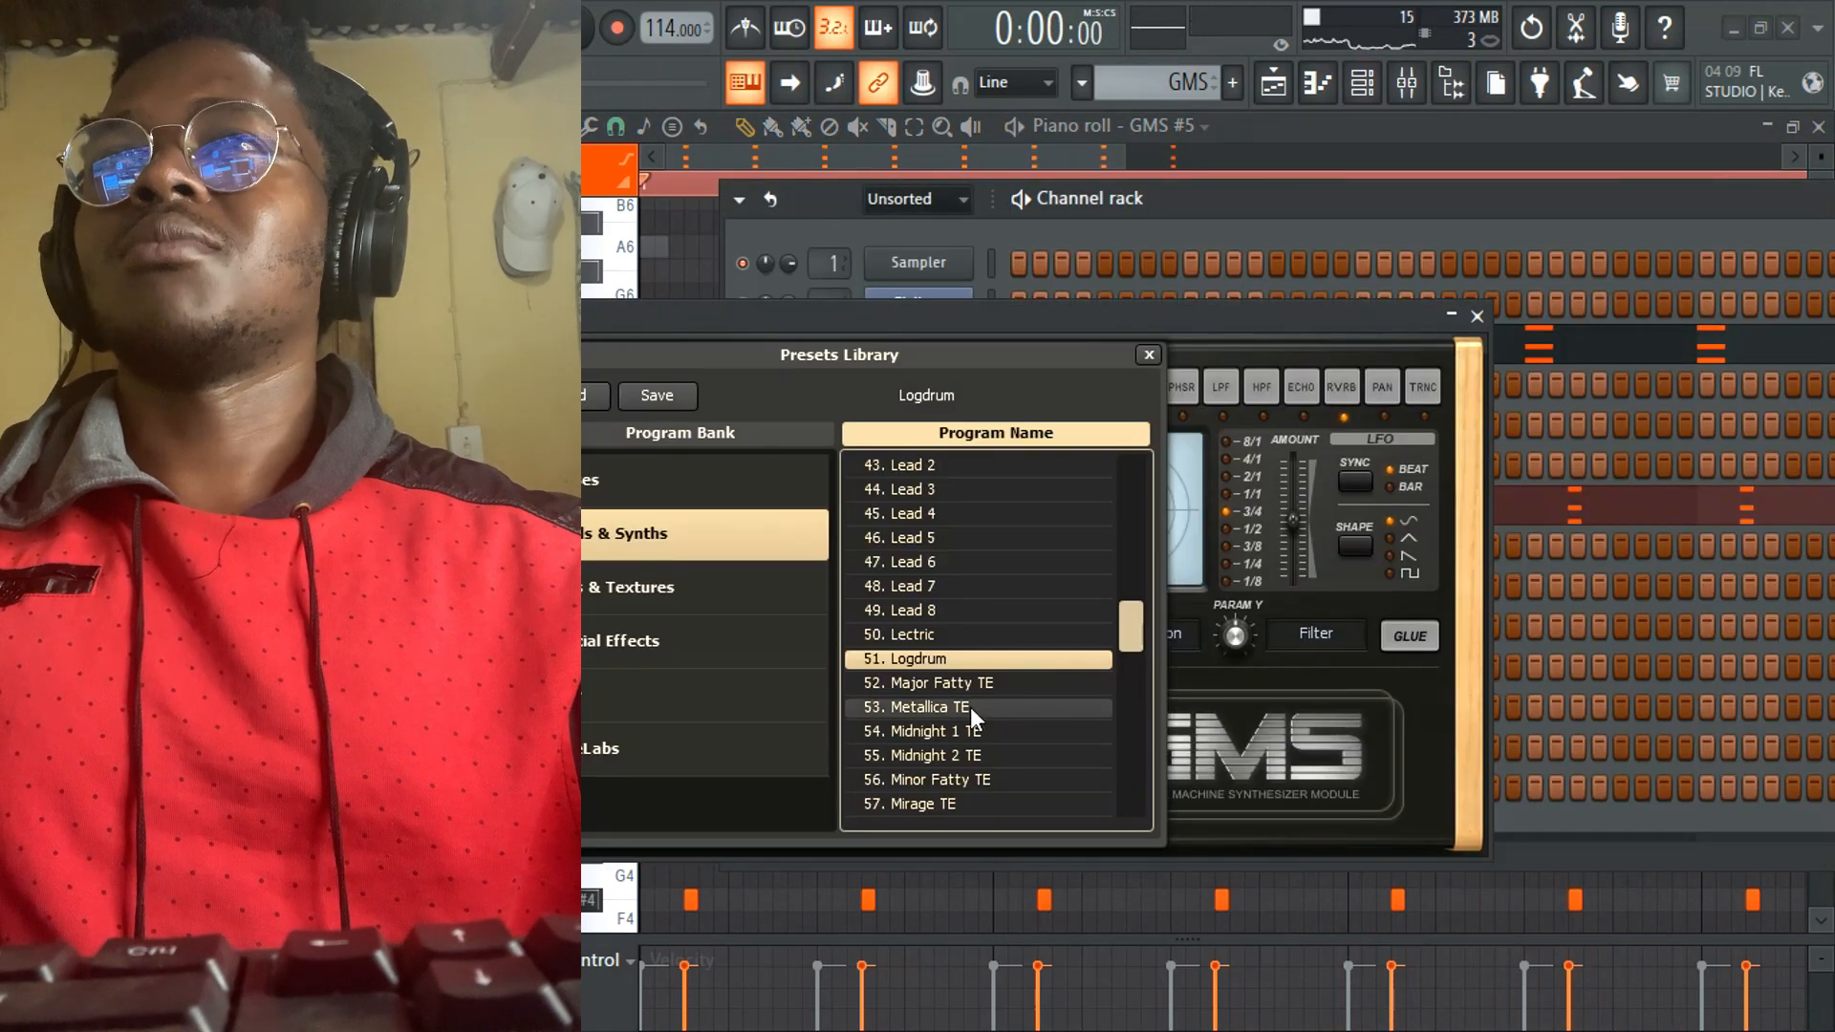
scroll(956, 733, down, 3)
scroll(958, 740, down, 5)
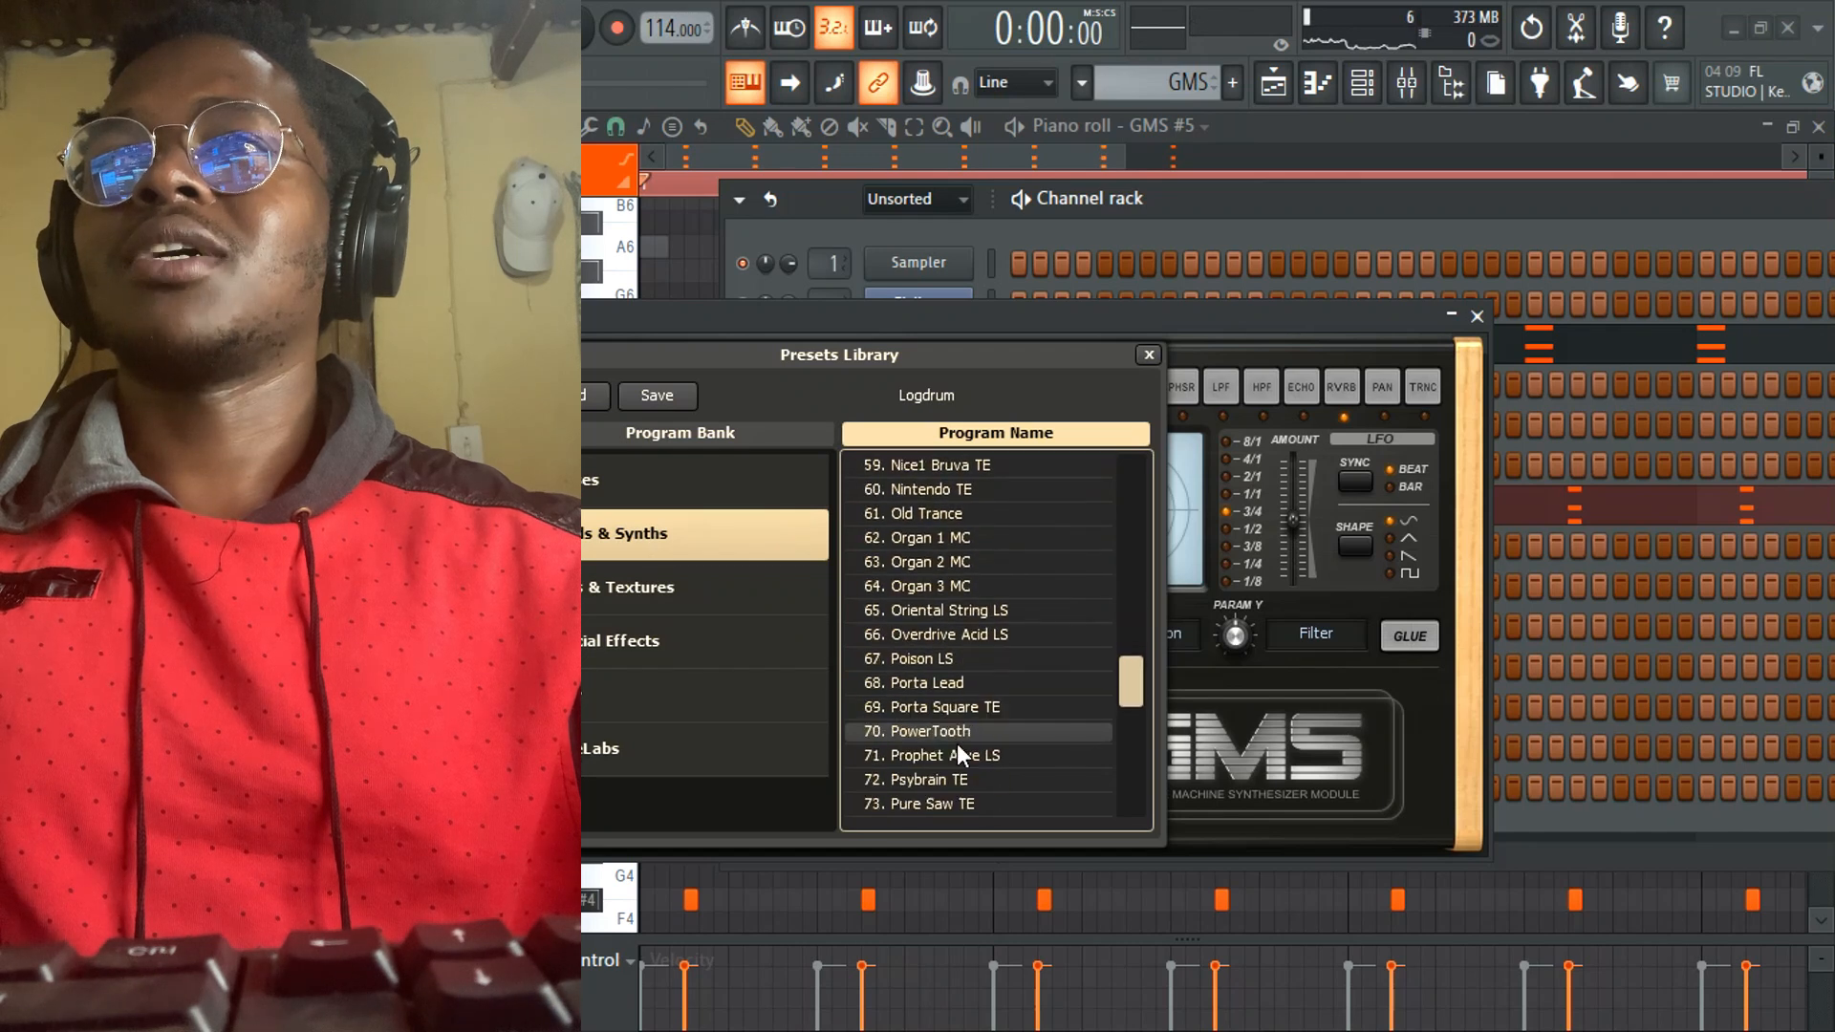
click(955, 742)
key(space)
click(953, 755)
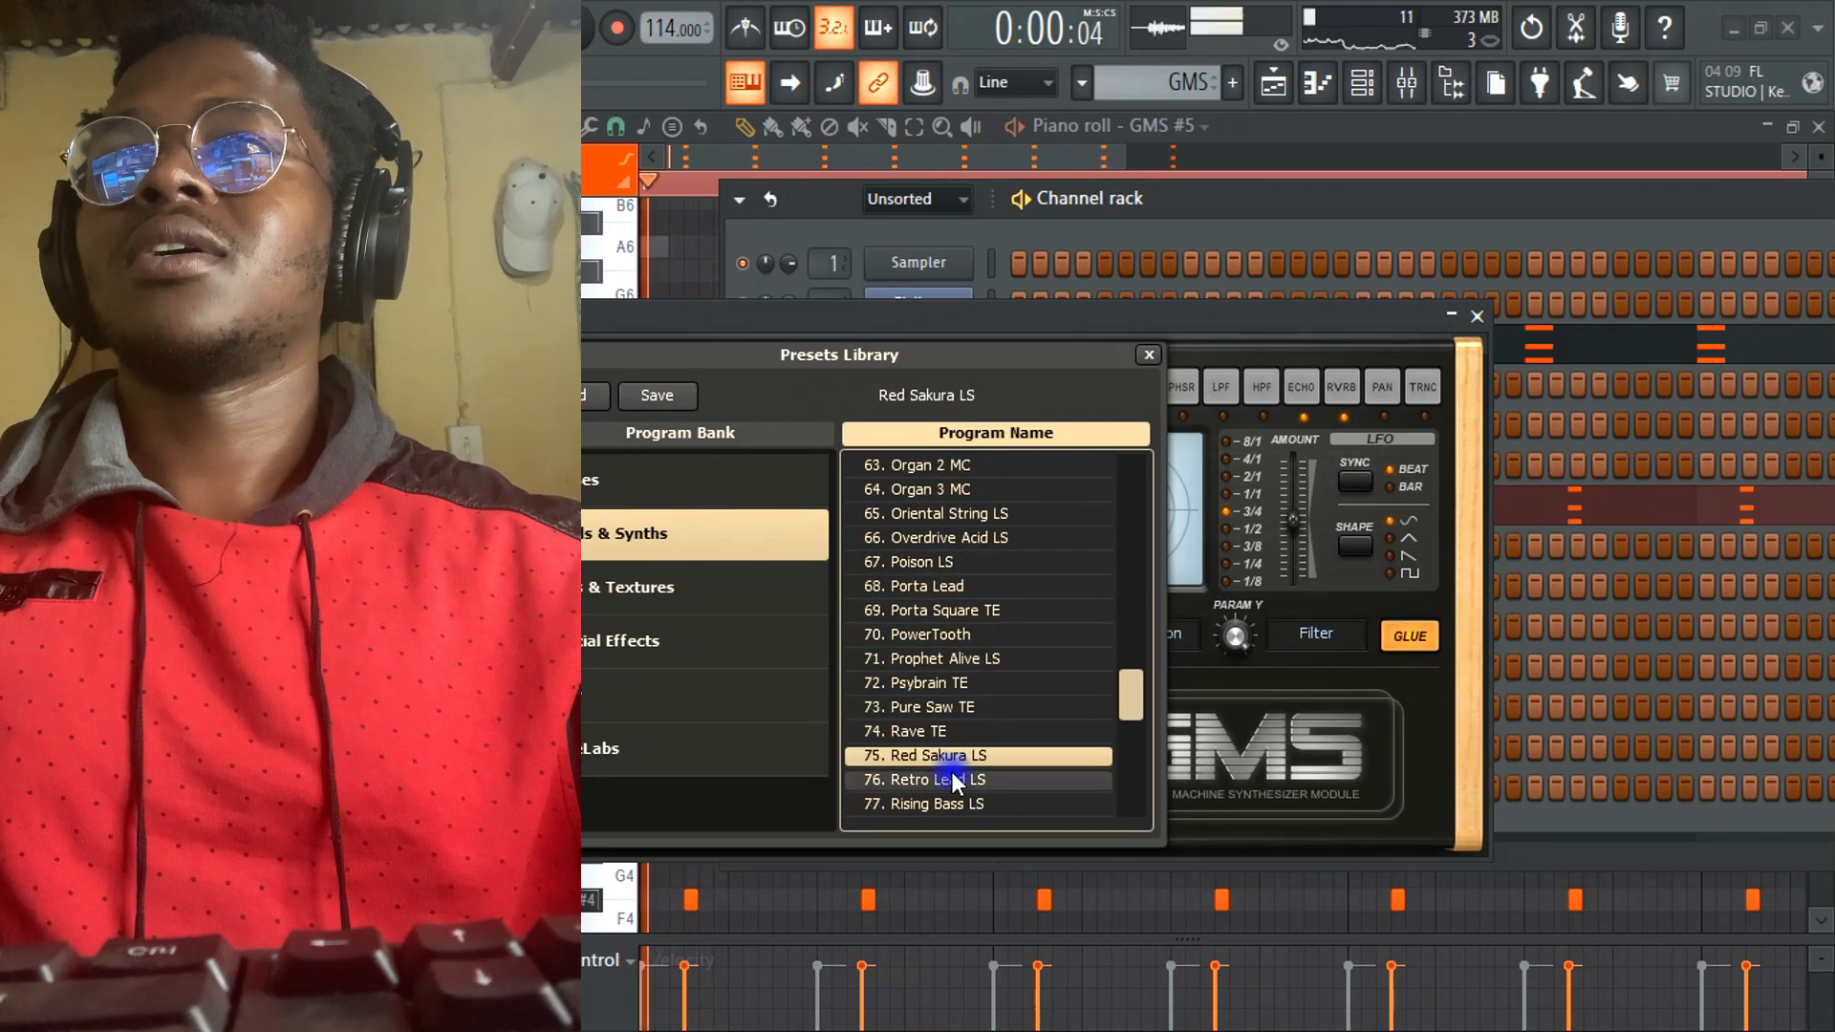
- Try the Retro Lead LS preset, load Robot Chunkies TE for GMS #5, and put the synth window away
scroll(956, 771, down, 5)
click(961, 657)
click(951, 705)
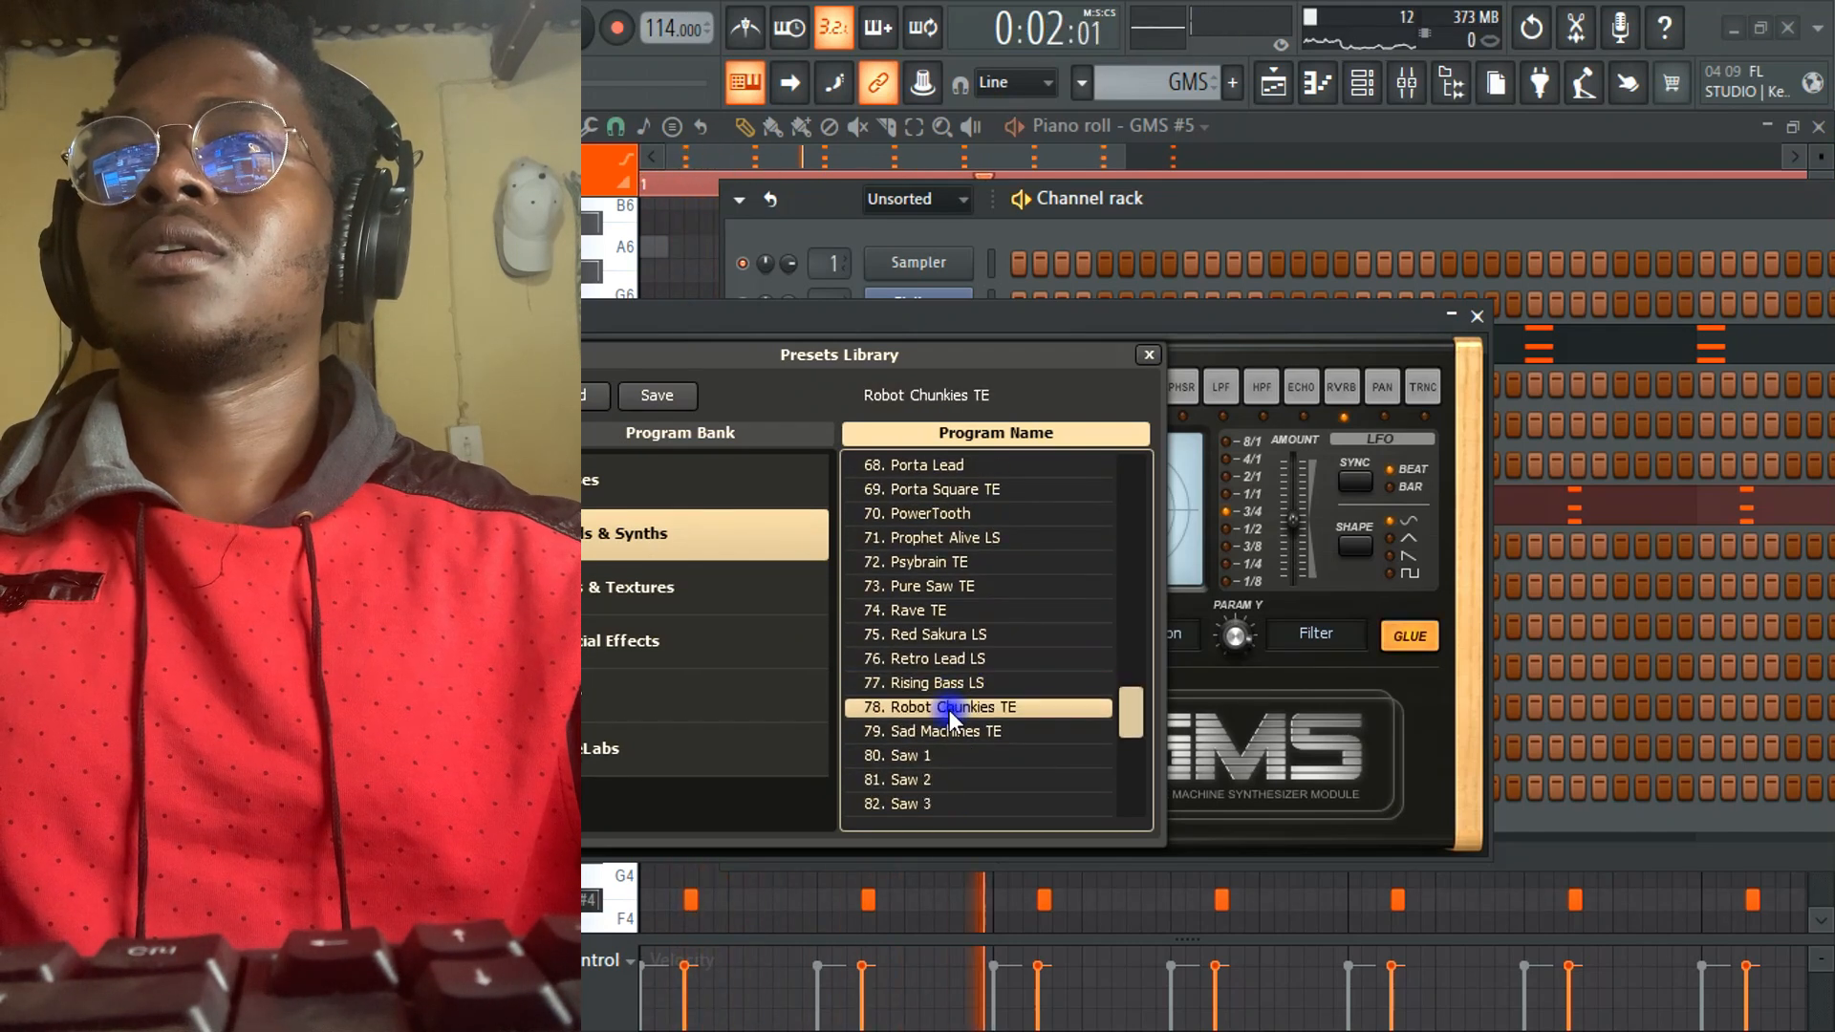
click(1451, 315)
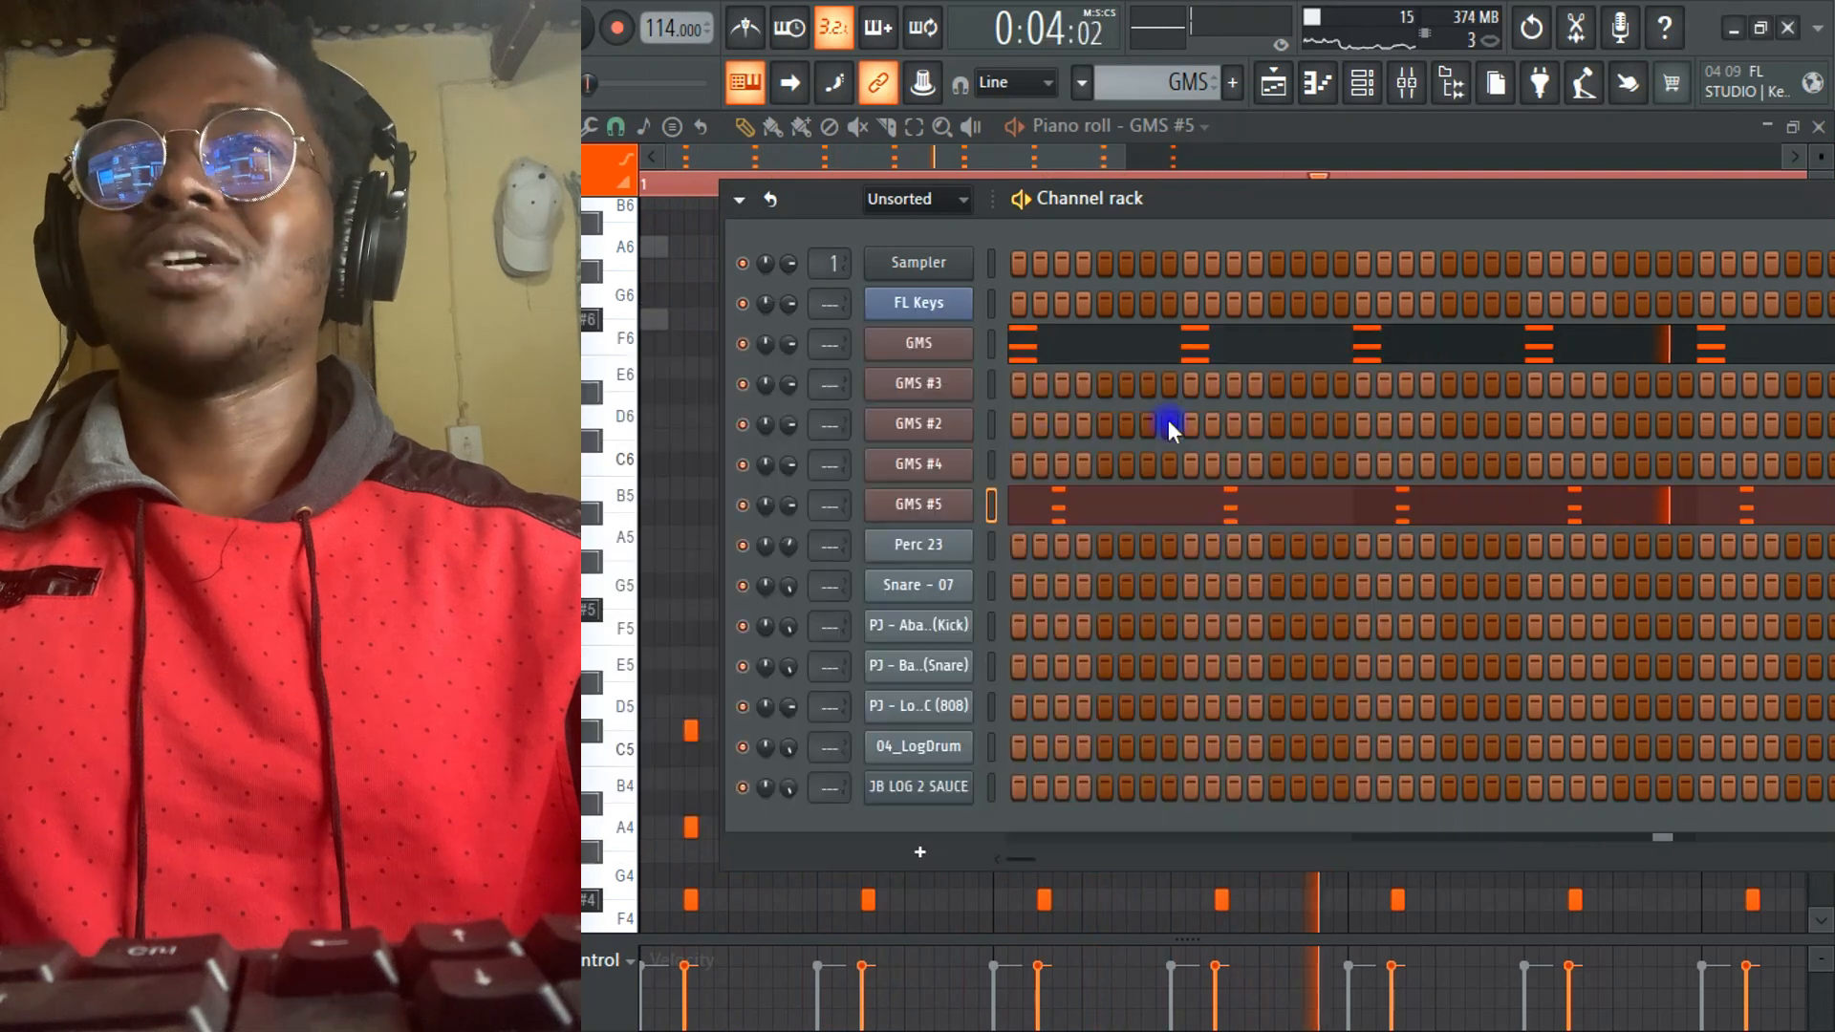
- Cut the chord notes from the GMS #5 channel in the GMS pattern and move them into Pattern 10
right_click(912, 505)
click(1266, 506)
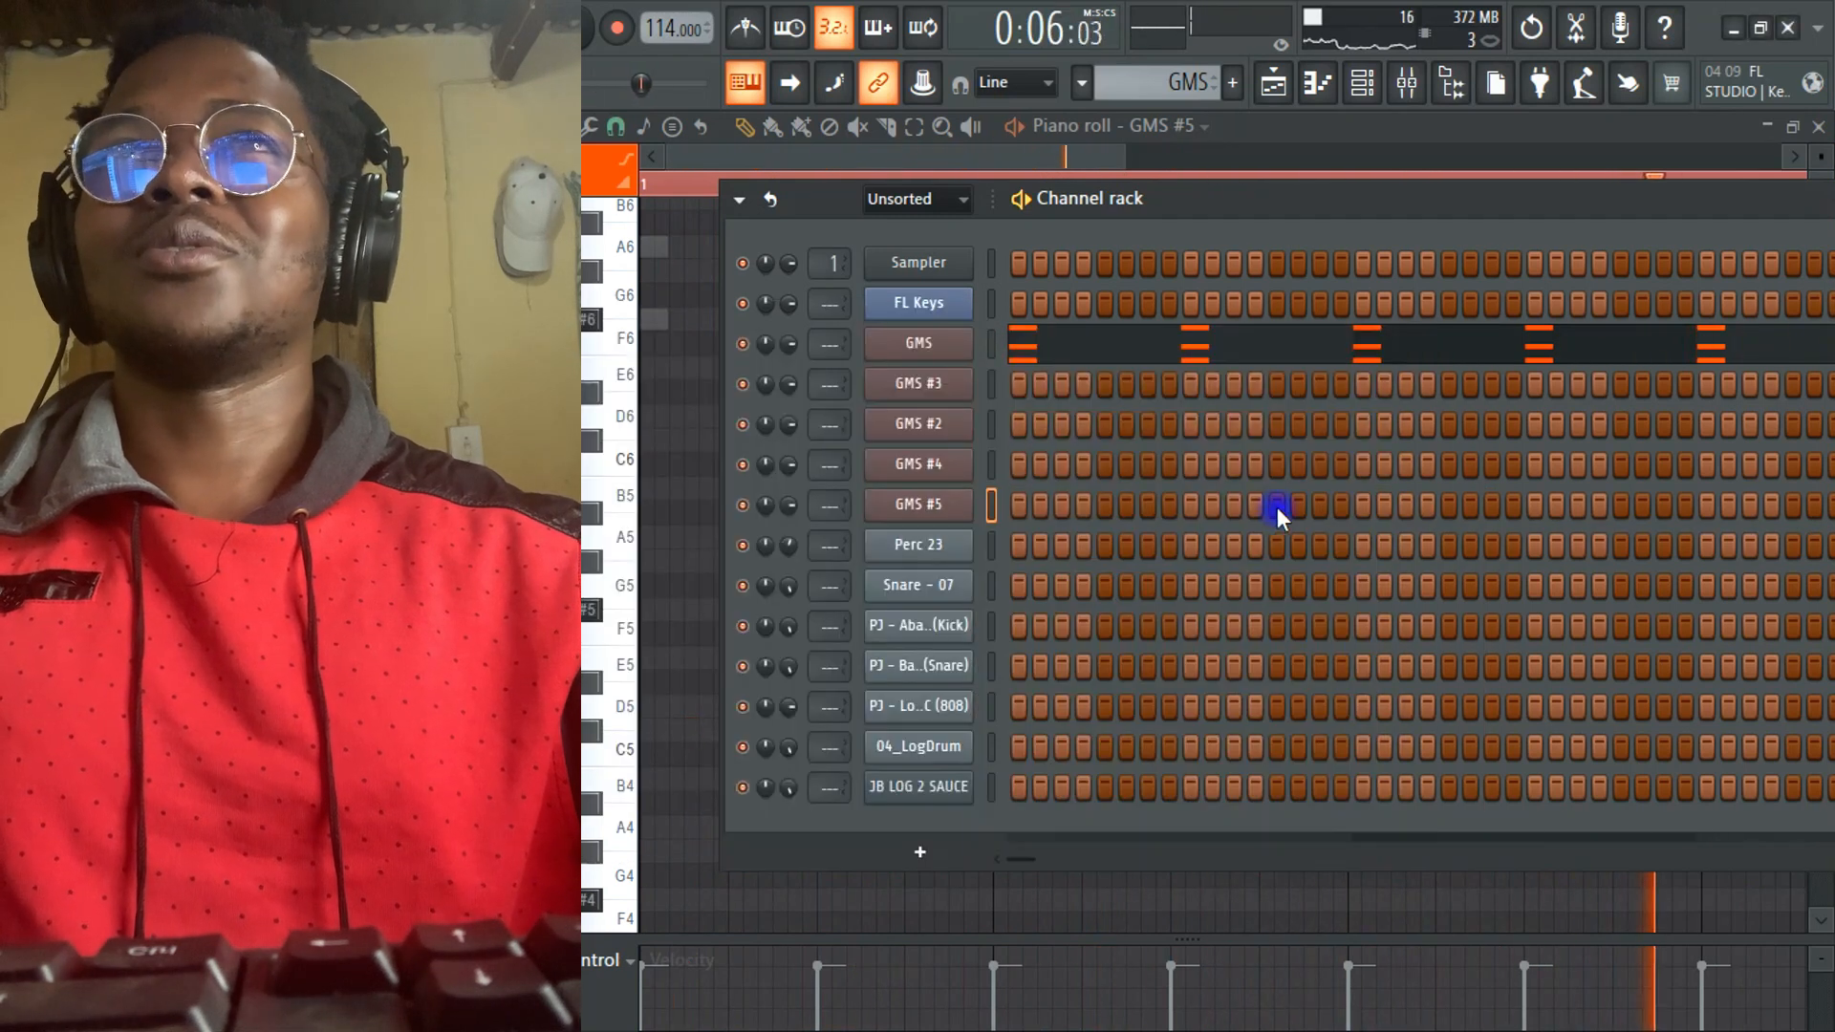
key(KP_Add)
key(KP_Add)
key(KP_Add)
key(KP_Add)
key(KP_Add)
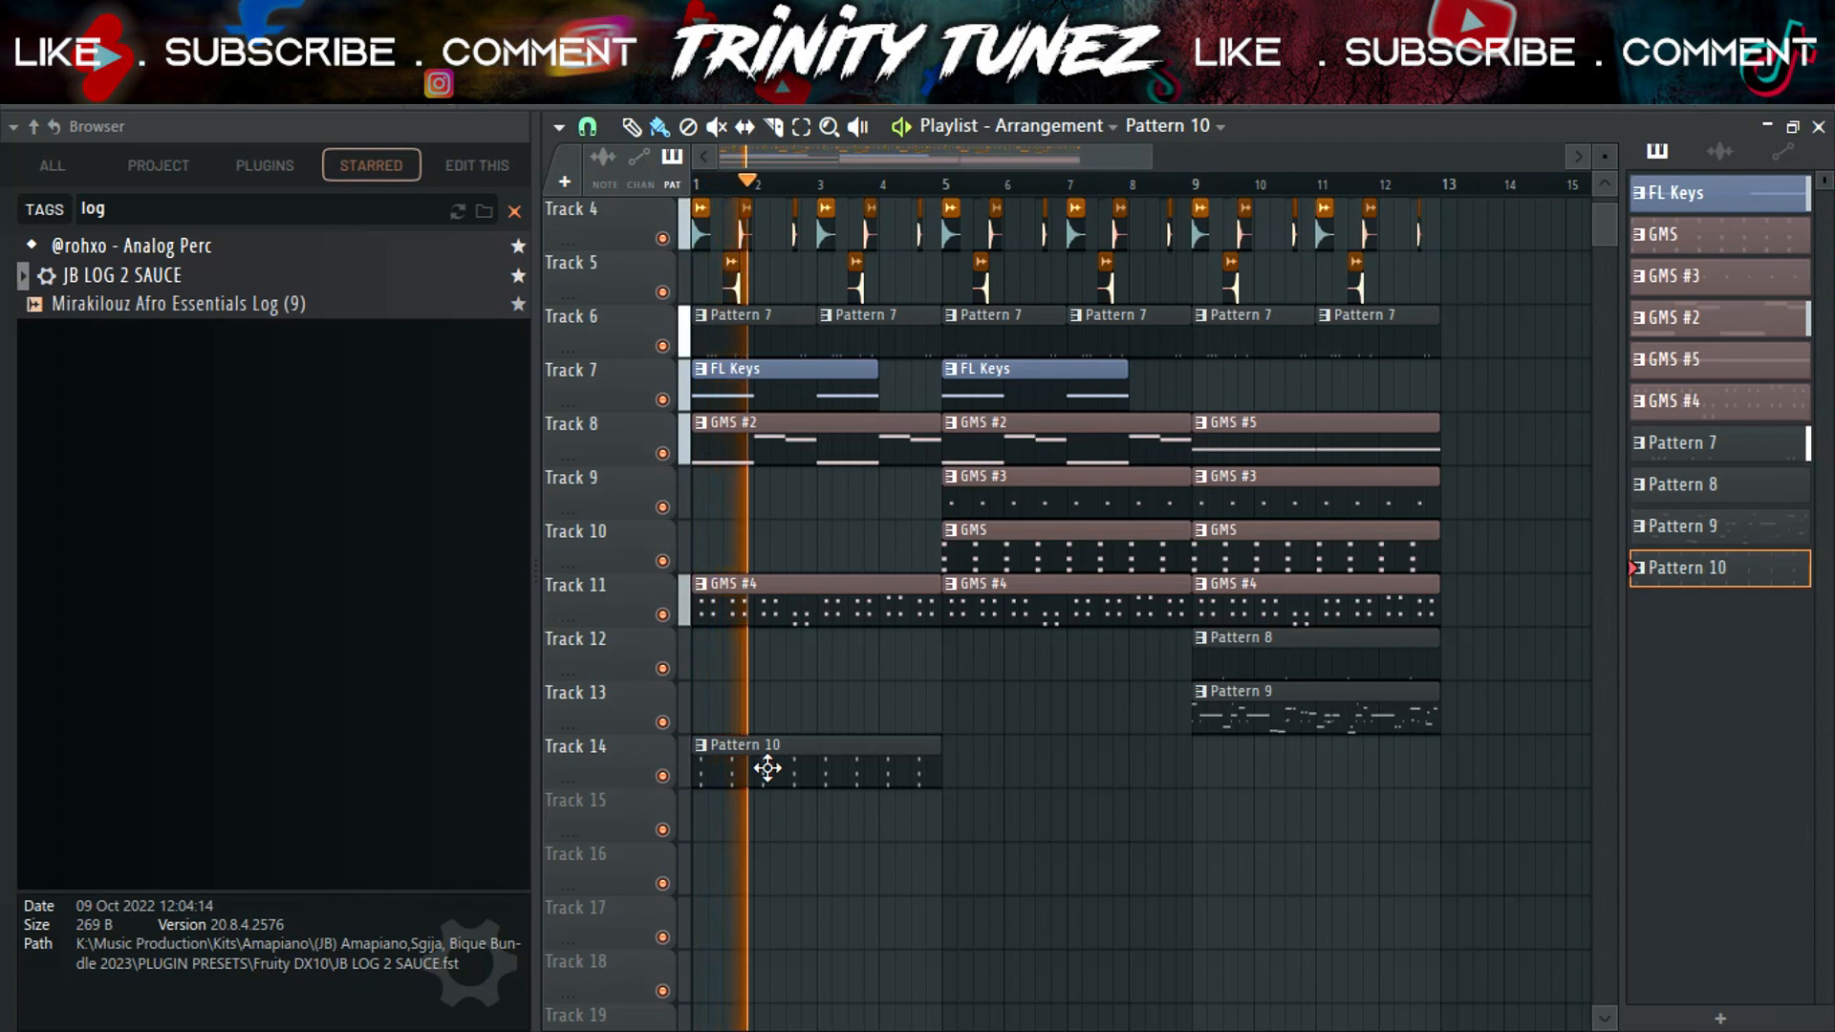
- Repeat the Pattern 10 clip on Track 14 from bar 5 to the end of bar 12 in the playlist
drag(768, 767, 1254, 765)
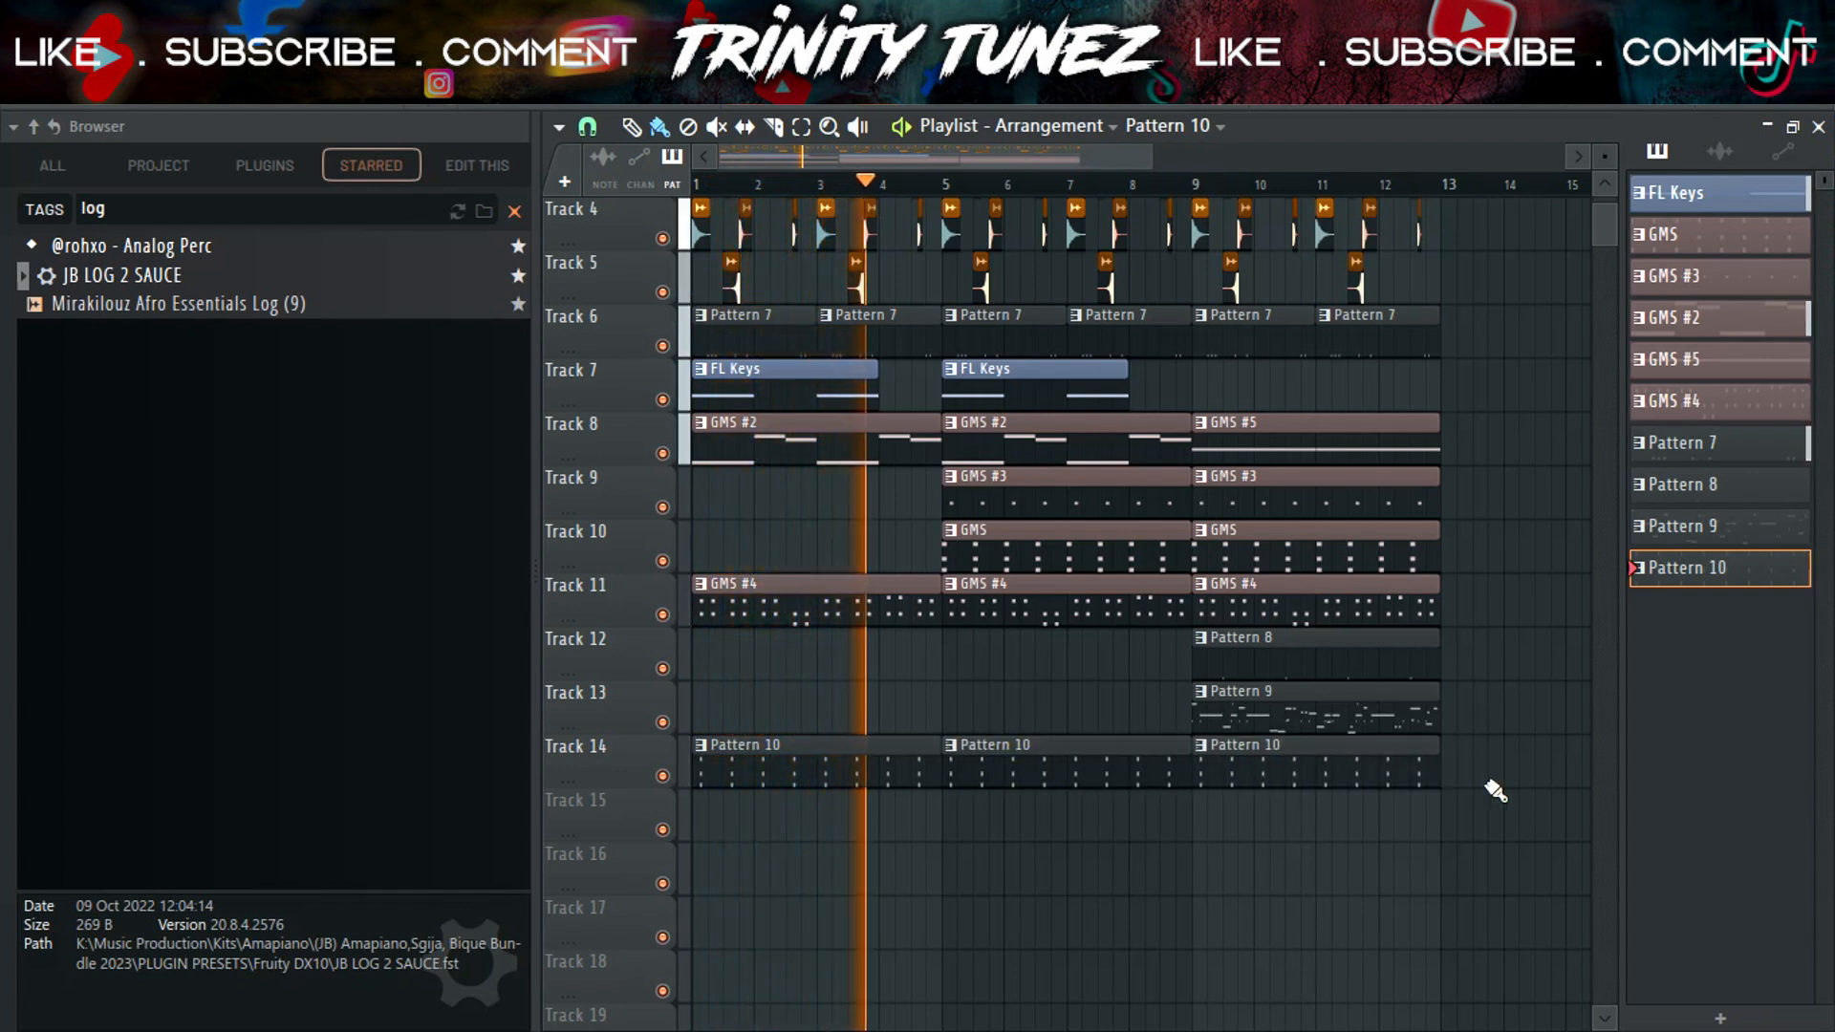
drag(1604, 155, 1605, 164)
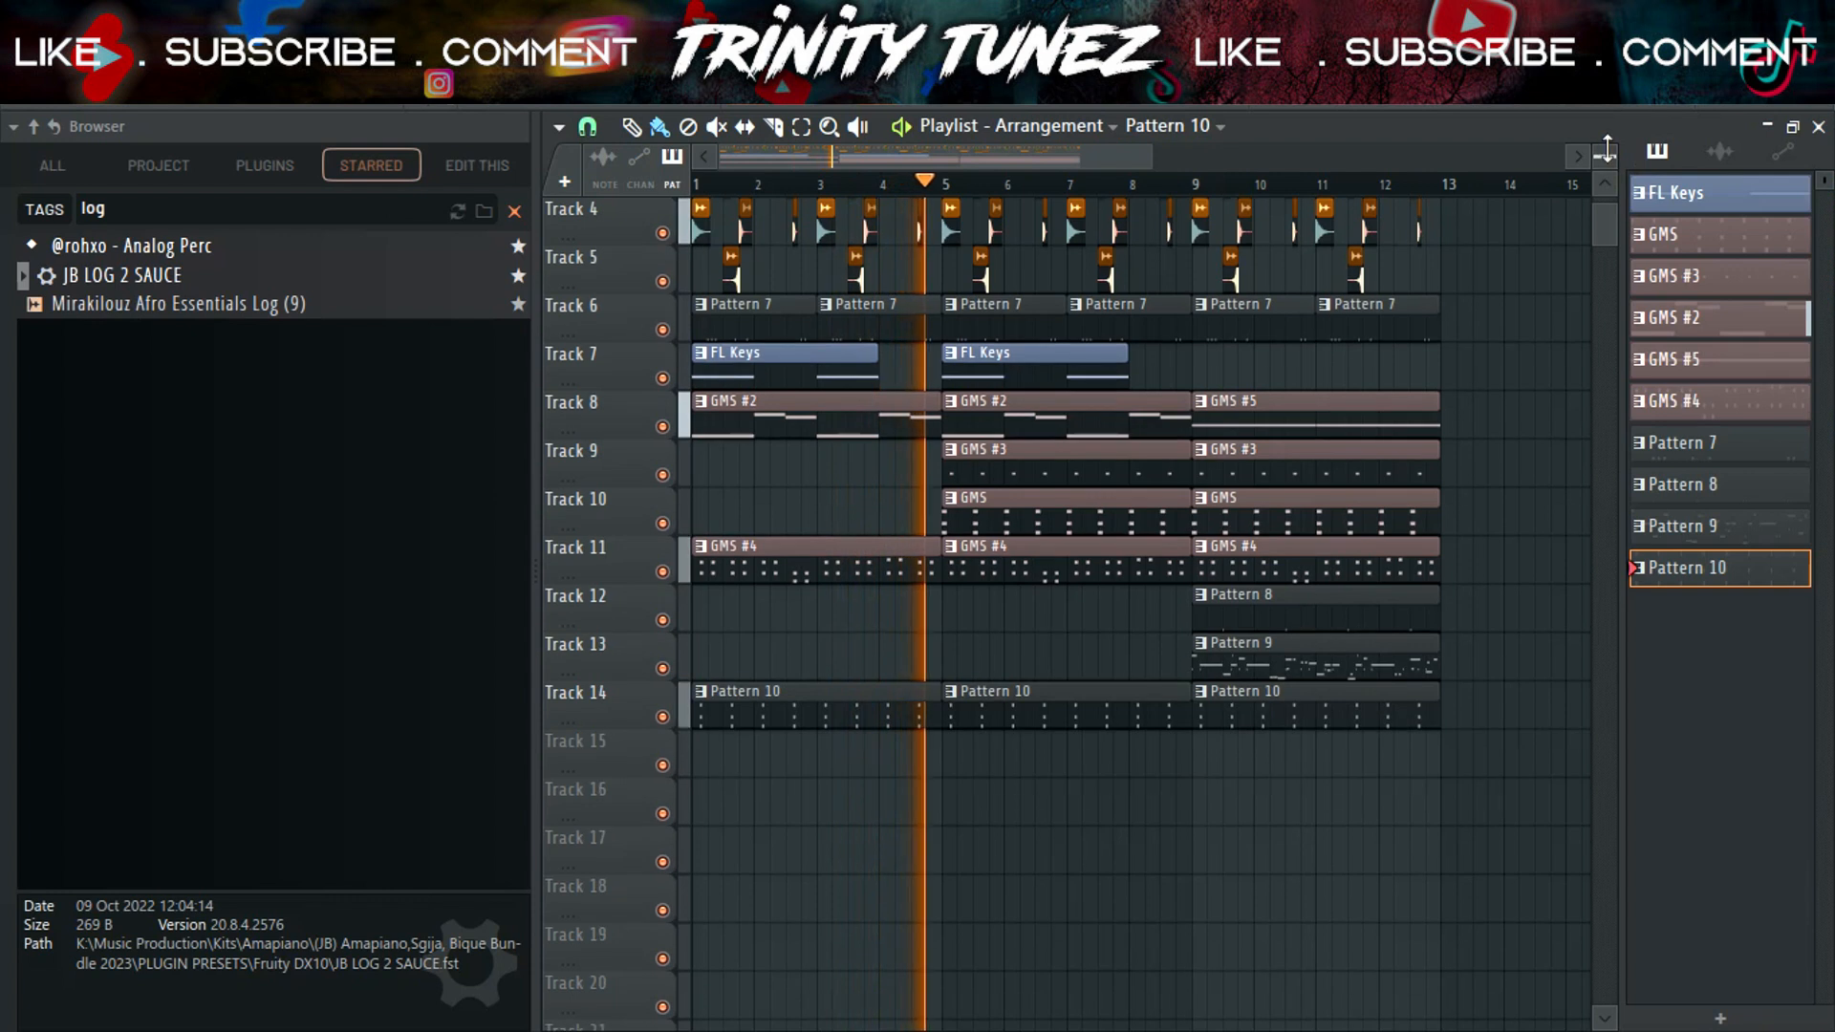
scroll(1532, 578, up, 3)
scroll(1529, 588, down, 3)
drag(1462, 767, 1191, 151)
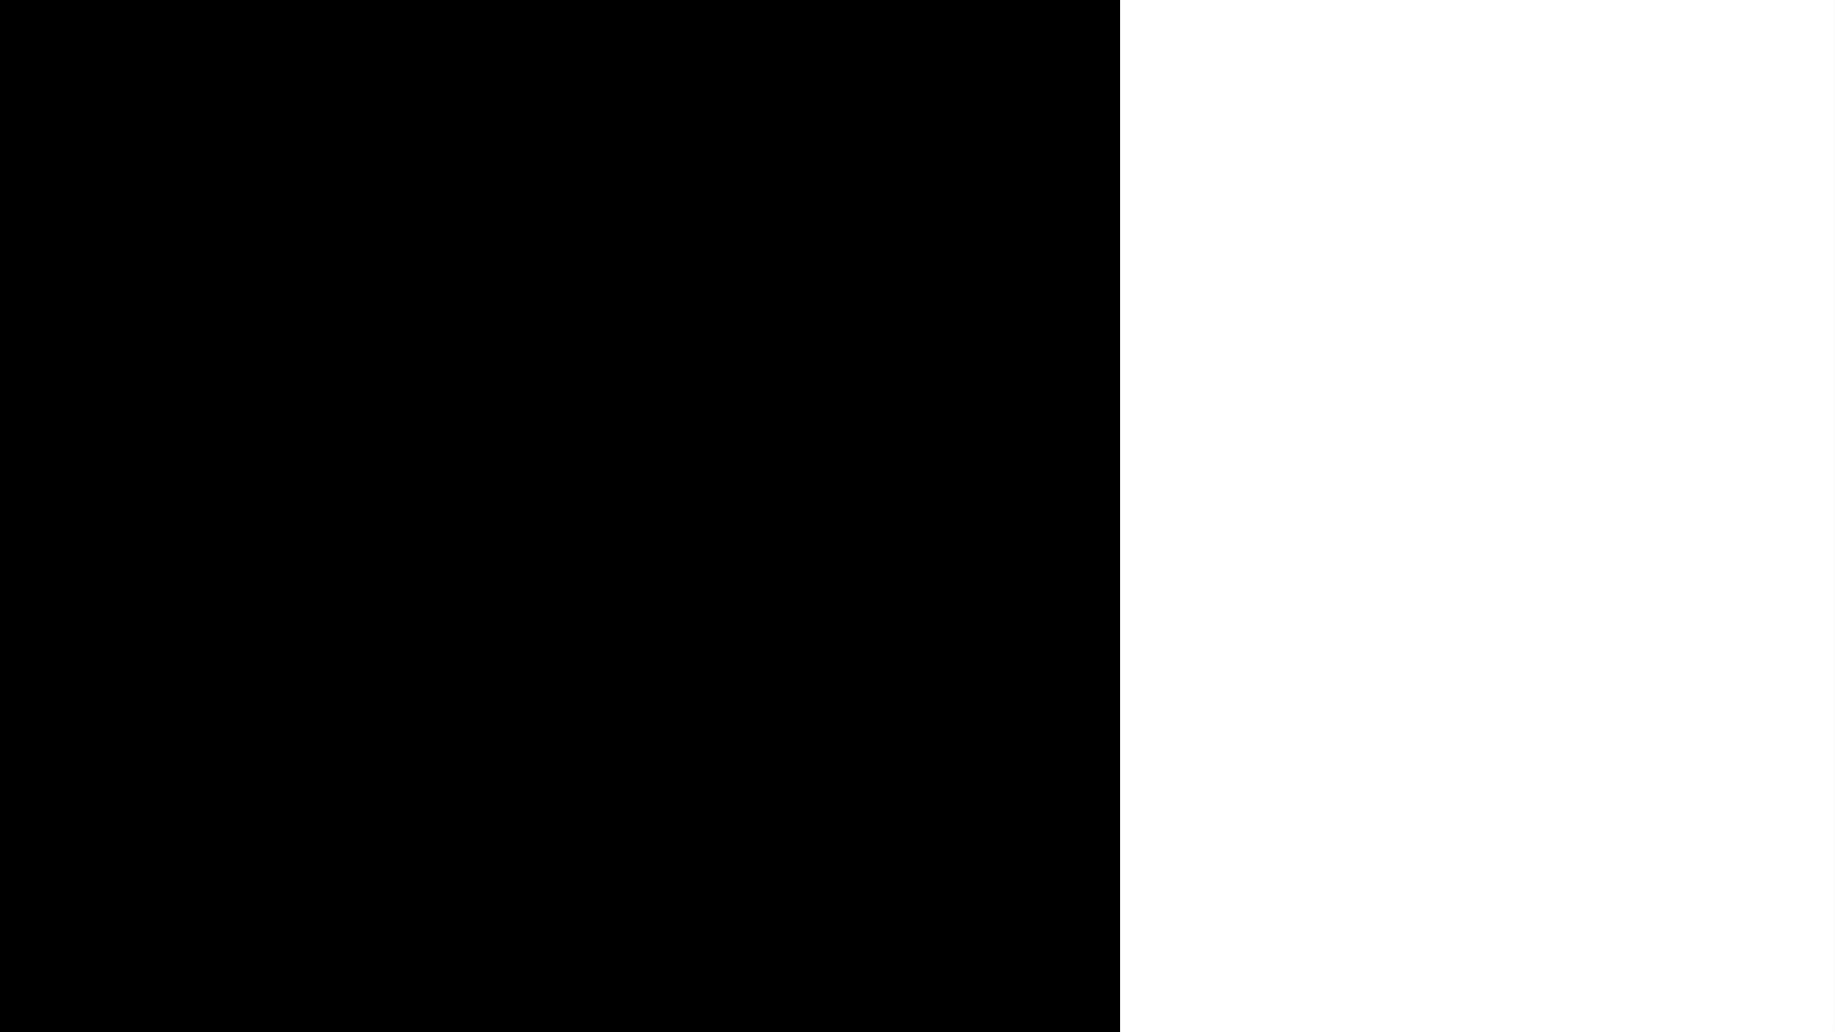